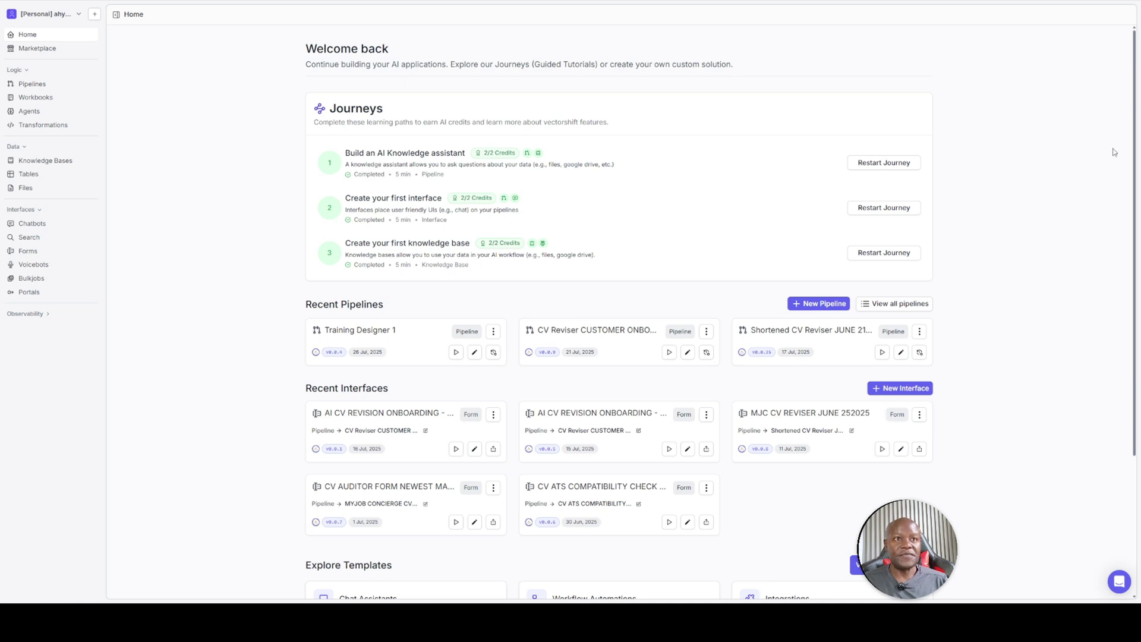
Create a new pipeline from scratch
{"action": "key", "text": "ctrl+plus"}
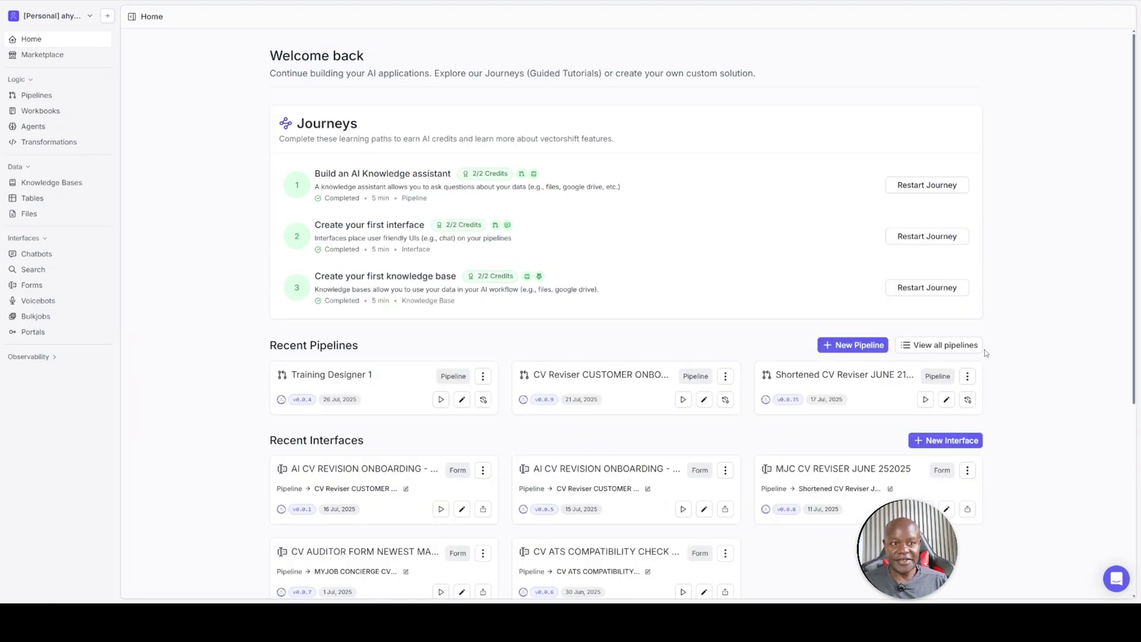
{"action": "left_click", "coordinate": [850, 346]}
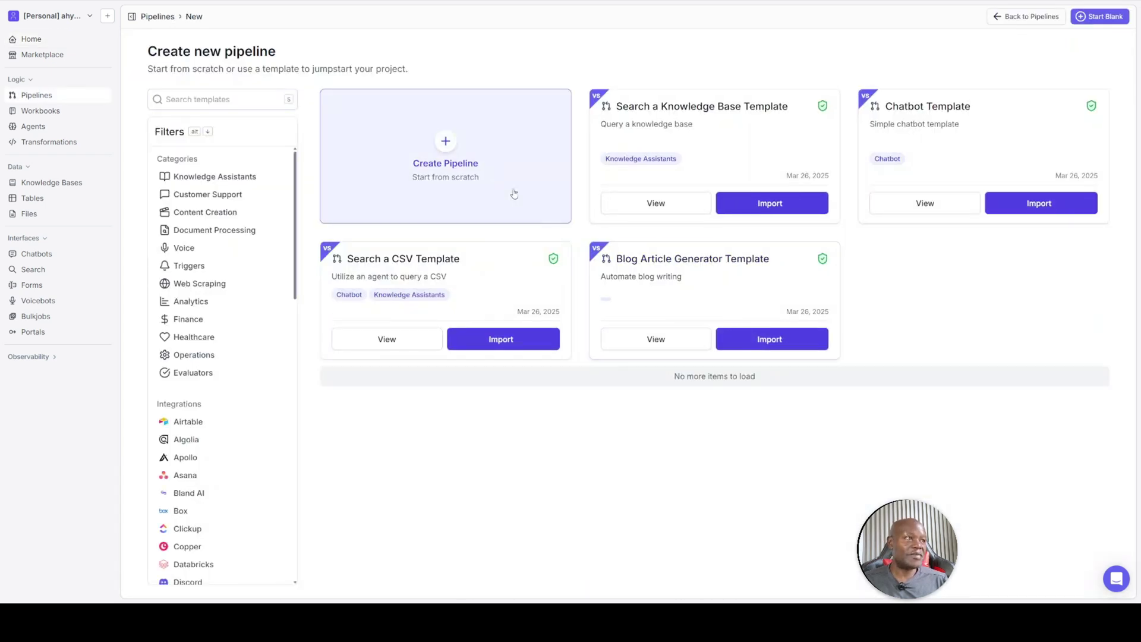
{"action": "left_click", "coordinate": [444, 145]}
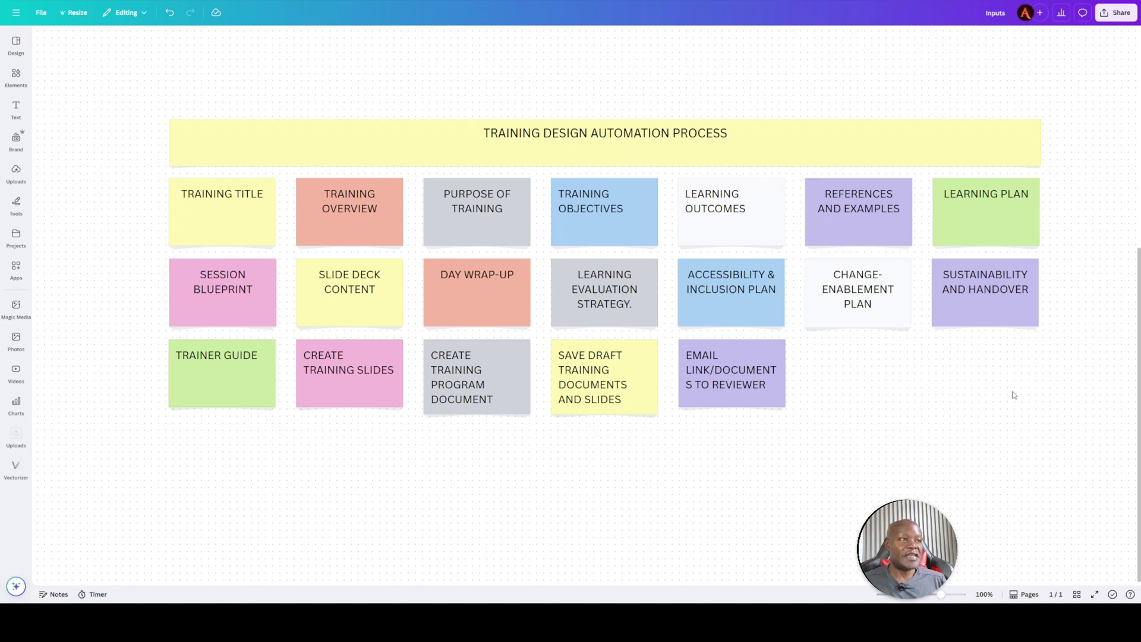
Switch to the Canva whiteboard and review the planned workflow inputs and the training design automation process
{"action": "scroll", "coordinate": [1040, 420], "scroll_direction": "up", "scroll_amount": 4}
{"action": "scroll", "coordinate": [1032, 378], "scroll_direction": "up", "scroll_amount": 5}
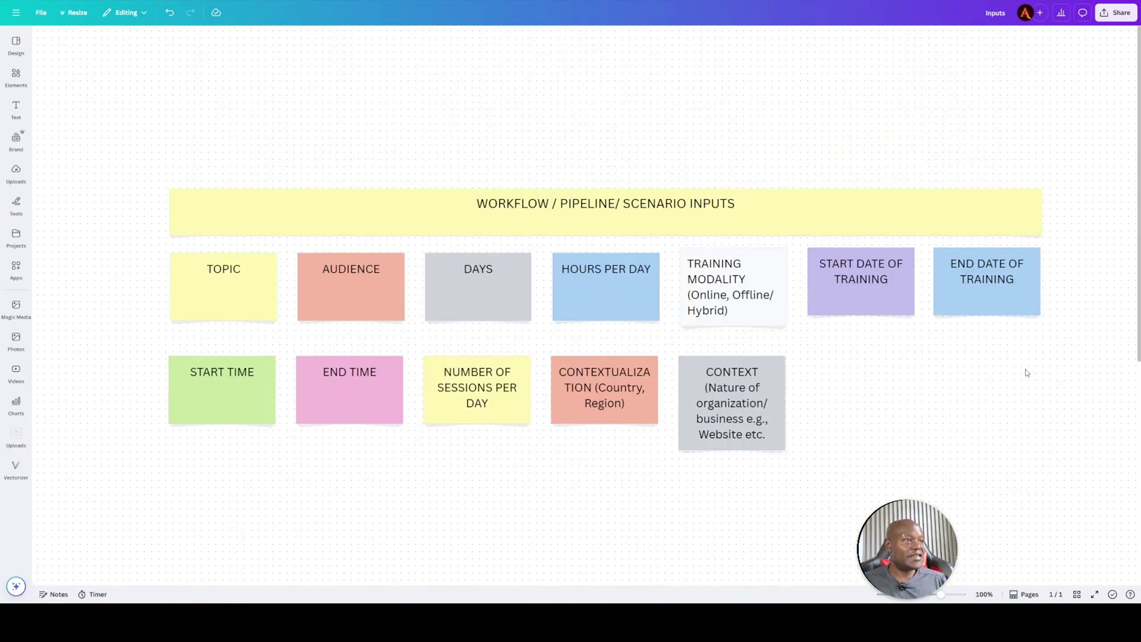
{"action": "scroll", "coordinate": [1026, 372], "scroll_direction": "down", "scroll_amount": 1}
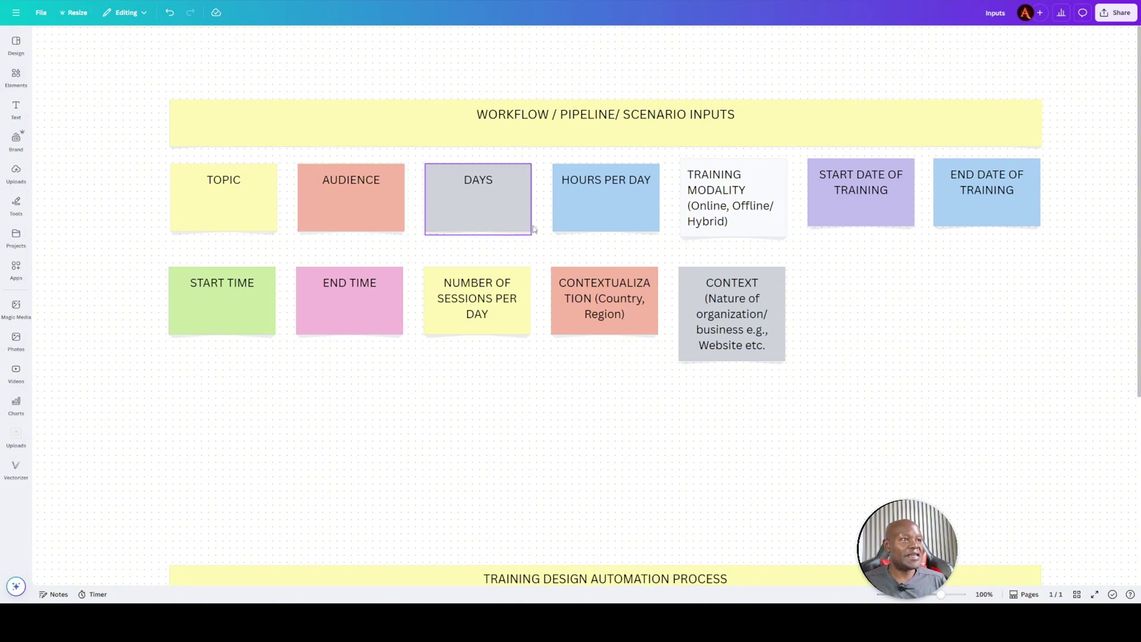
{"action": "scroll", "coordinate": [873, 288], "scroll_direction": "down", "scroll_amount": 2}
{"action": "scroll", "coordinate": [880, 292], "scroll_direction": "down", "scroll_amount": 2}
{"action": "scroll", "coordinate": [882, 293], "scroll_direction": "up", "scroll_amount": 4}
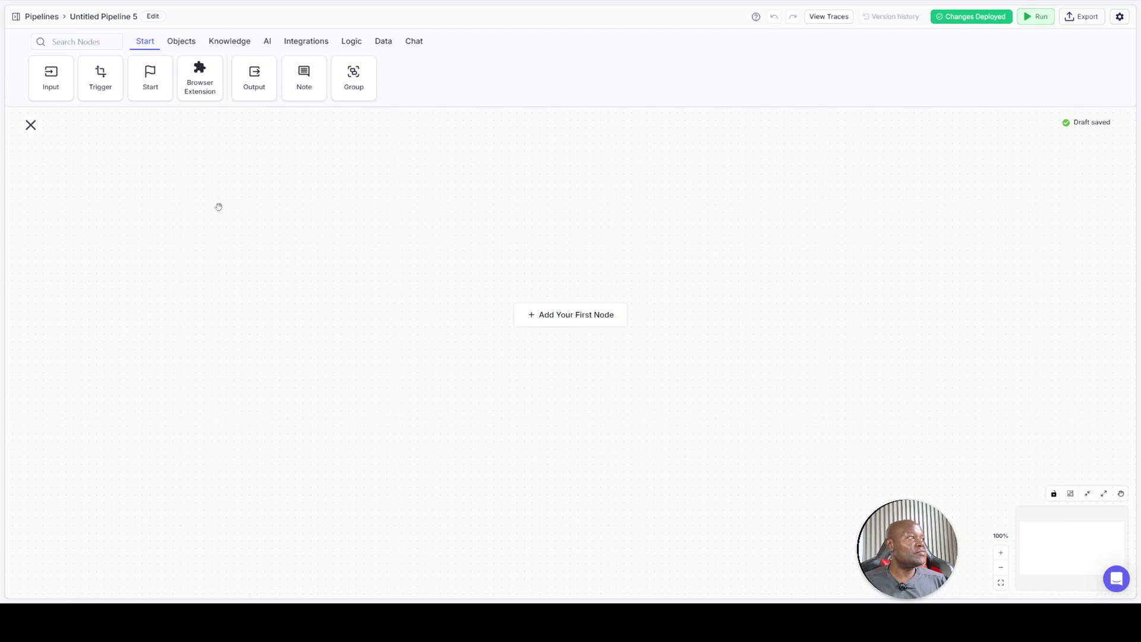
Add an Input node to the blank pipeline canvas and name it Topic
{"action": "left_click_drag", "start_coordinate": [47, 84], "coordinate": [354, 227]}
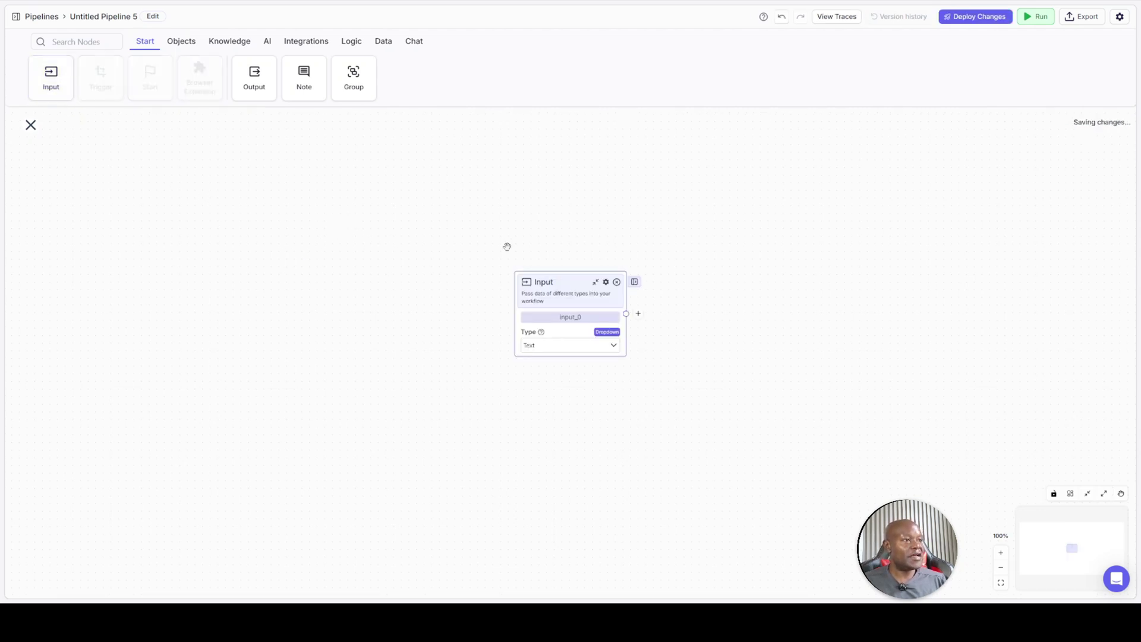
{"action": "left_click_drag", "start_coordinate": [533, 277], "coordinate": [232, 202]}
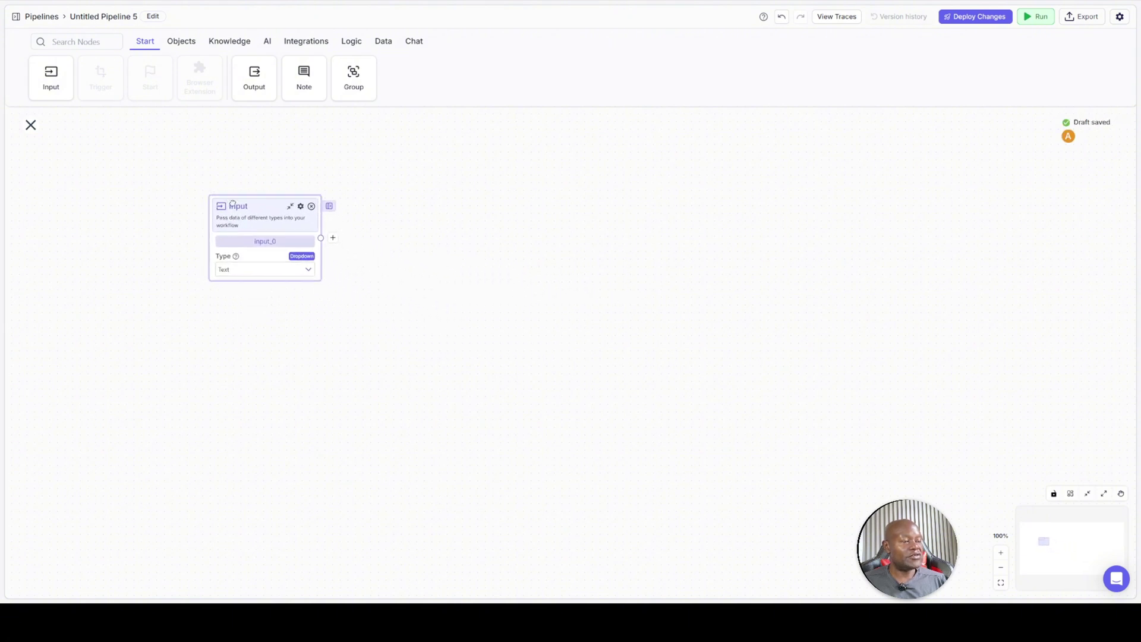
{"action": "left_click", "coordinate": [267, 242]}
{"action": "double_click", "coordinate": [267, 243]}
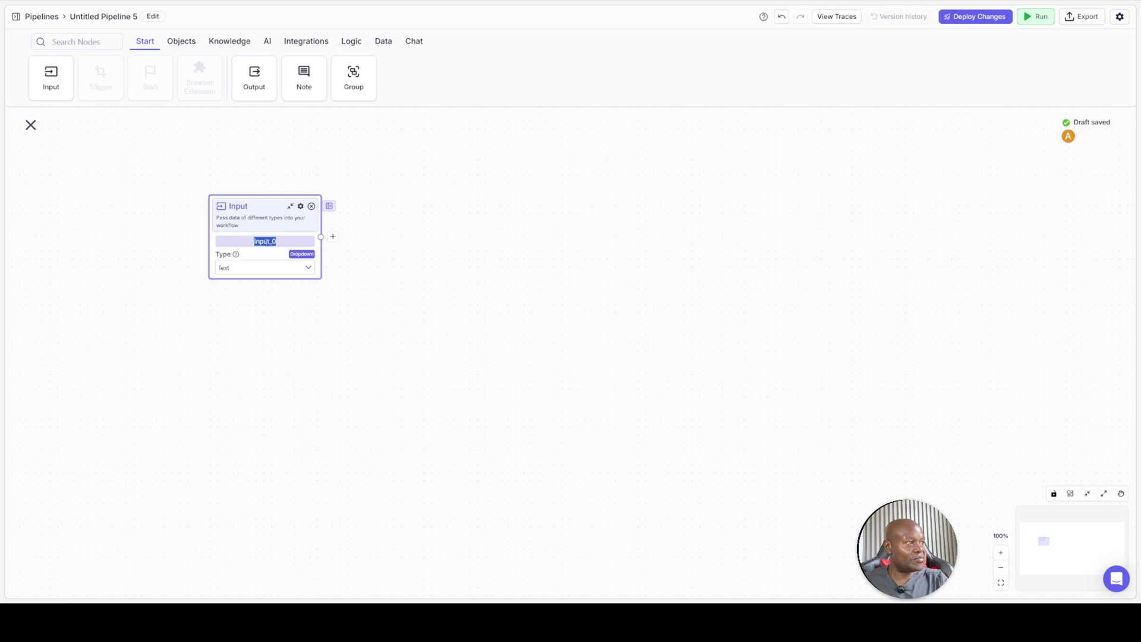
{"action": "type", "text": "Topic"}
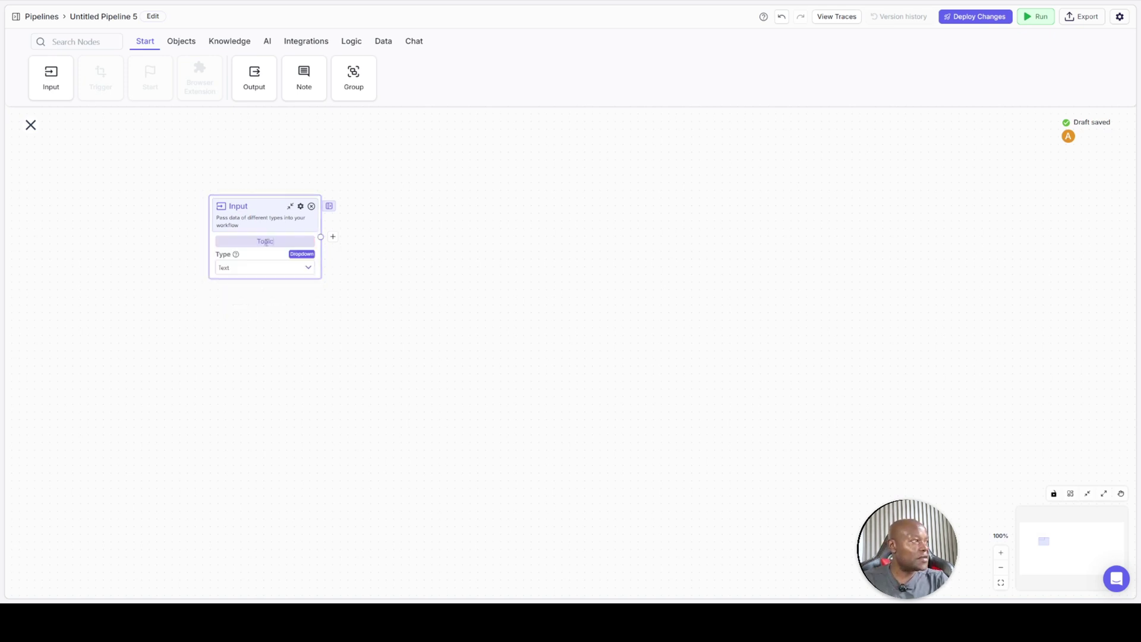
{"action": "left_click", "coordinate": [414, 274]}
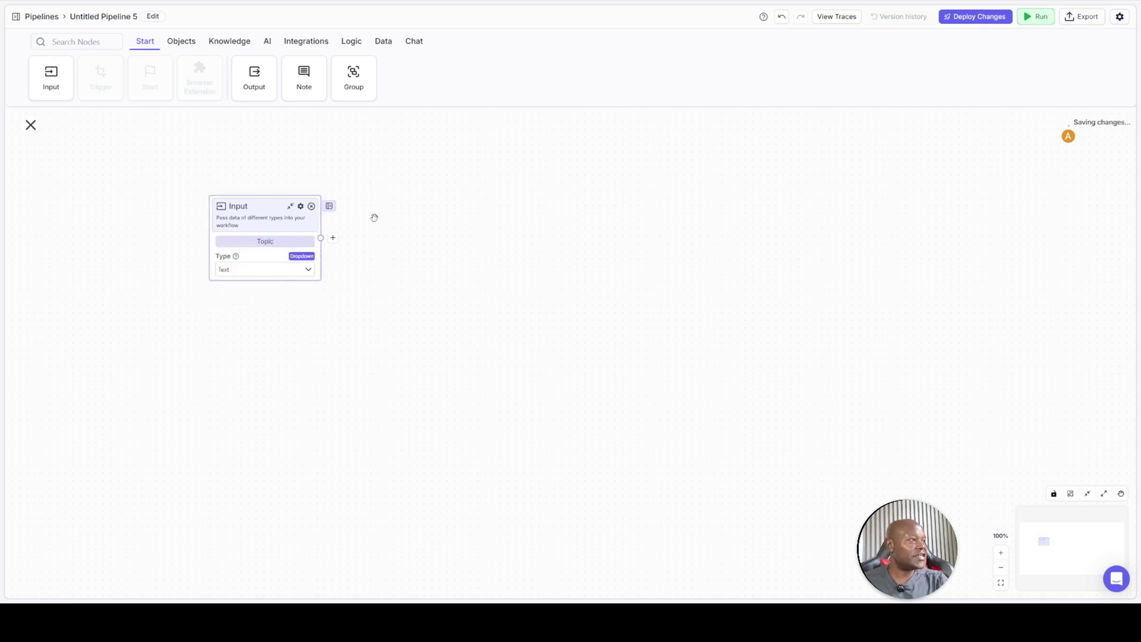
Rename the pipeline as Training Program Designer
{"action": "left_click", "coordinate": [103, 22]}
{"action": "key", "text": "ctrl+shift+Left"}
{"action": "key", "text": "ctrl+shift+Left"}
{"action": "key", "text": "ctrl+shift+Left"}
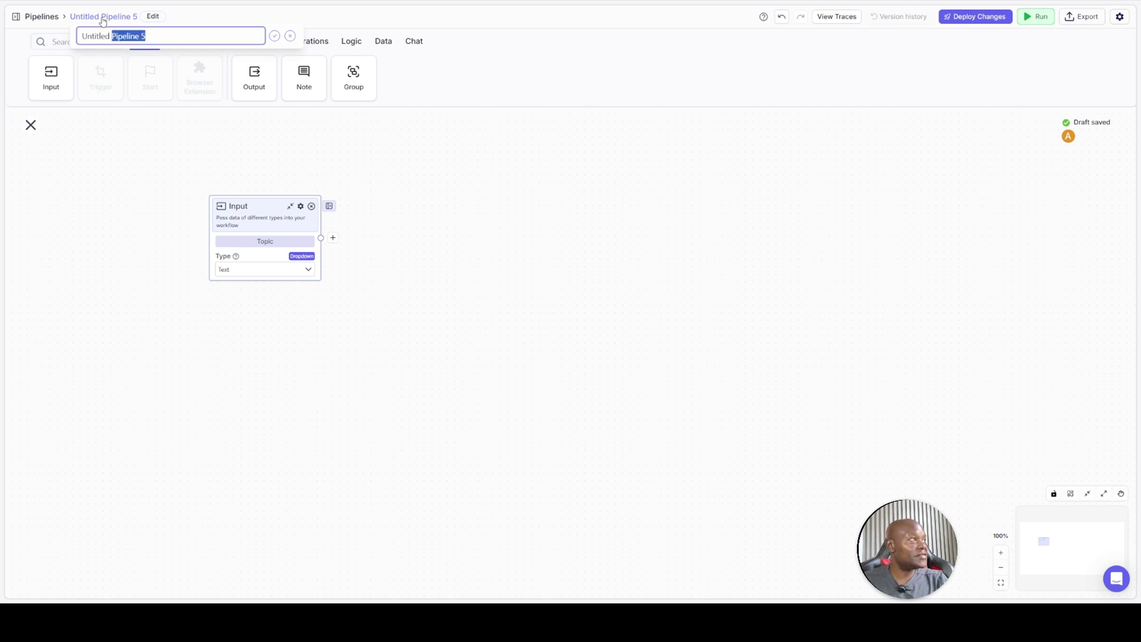
{"action": "type", "text": "Training"}
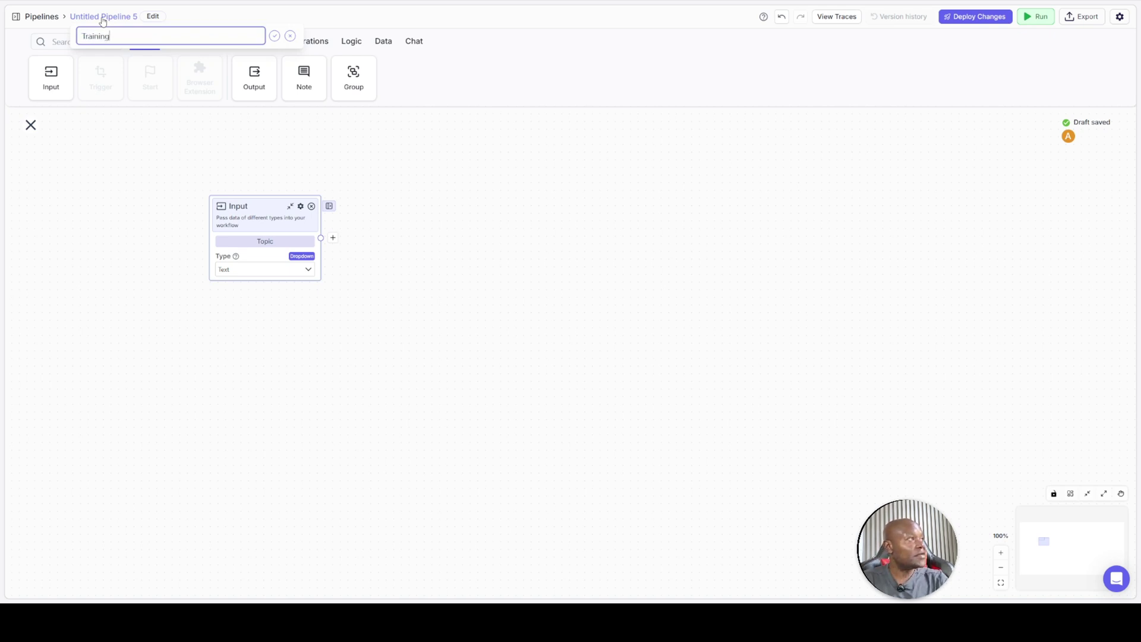
{"action": "type", "text": " Program D"}
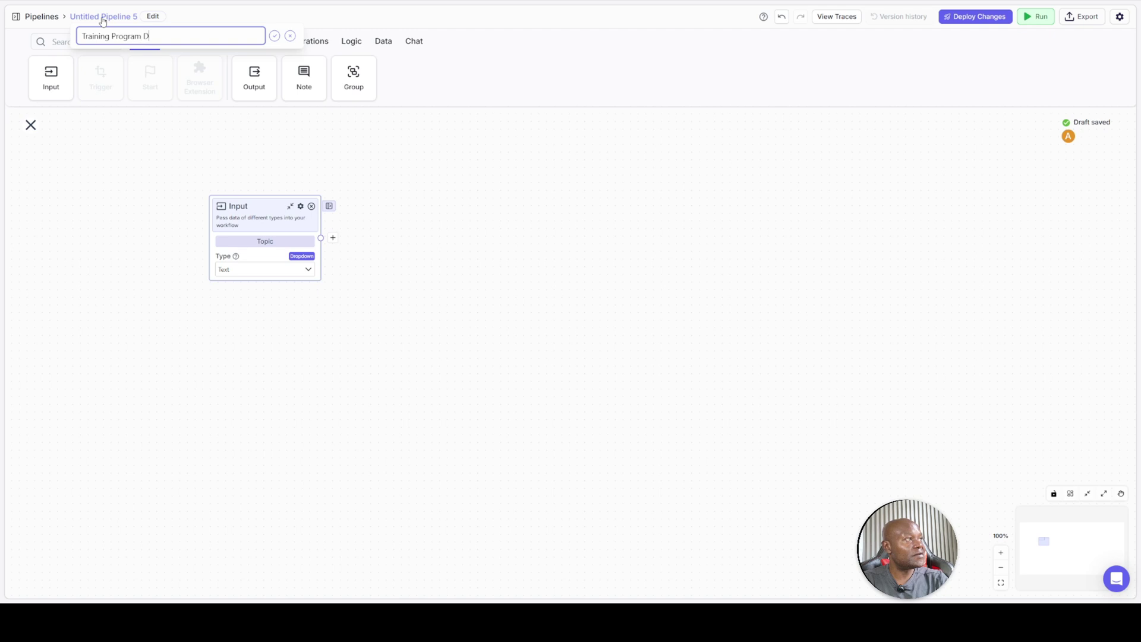
{"action": "type", "text": "esigner"}
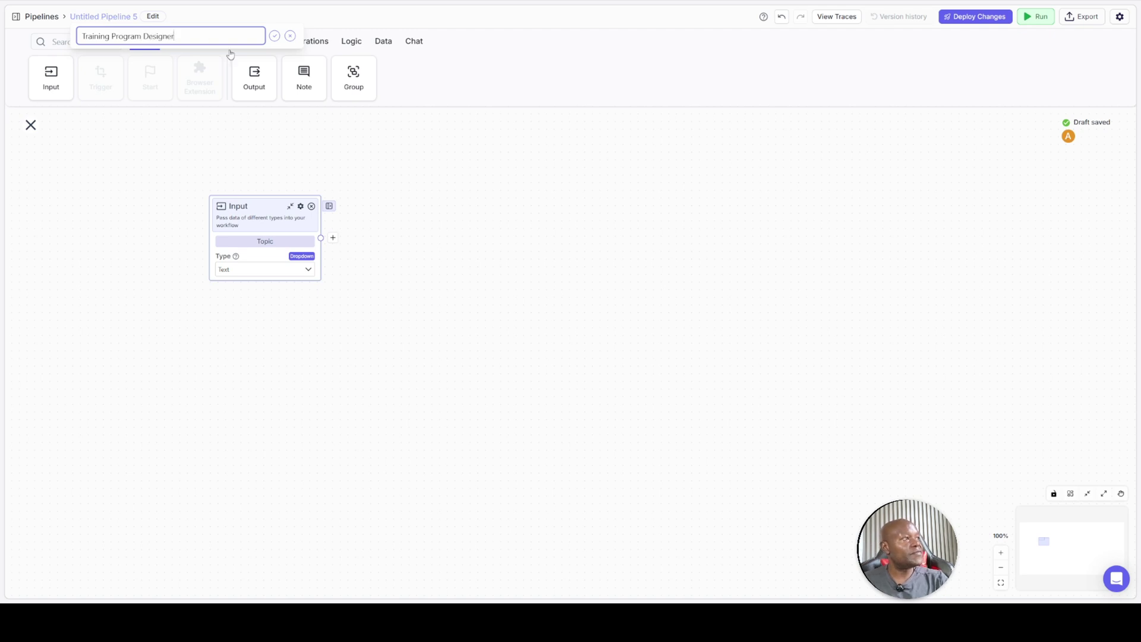
{"action": "left_click", "coordinate": [276, 38]}
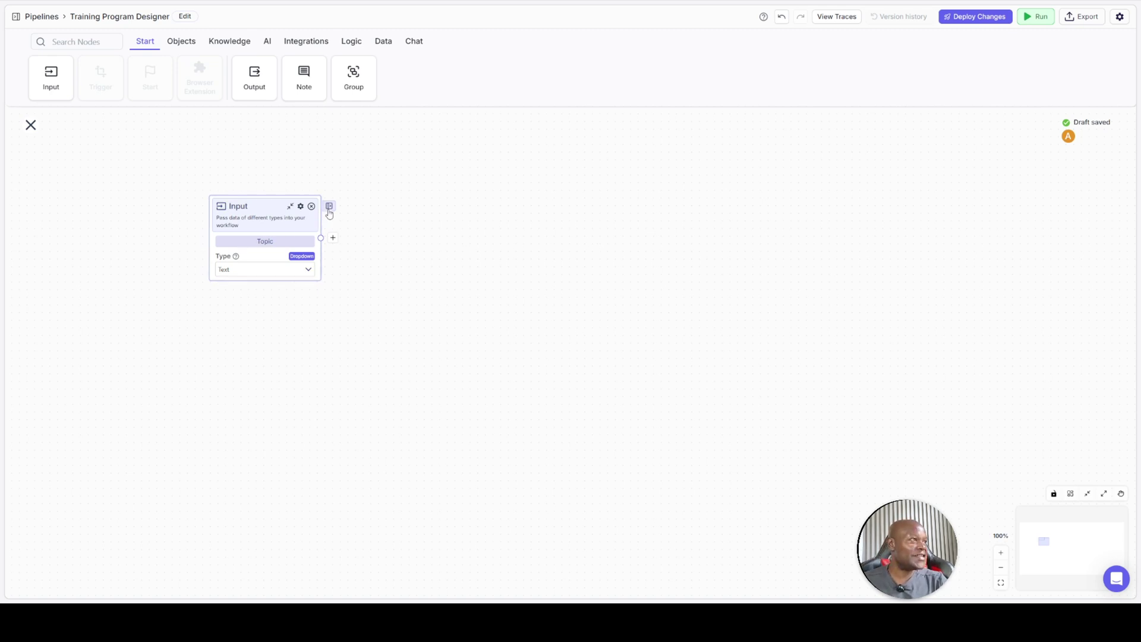
Add a second Input node directly below the Topic node and name it Audience
{"action": "left_click_drag", "start_coordinate": [51, 78], "coordinate": [249, 330]}
{"action": "left_click_drag", "start_coordinate": [302, 367], "coordinate": [264, 344]}
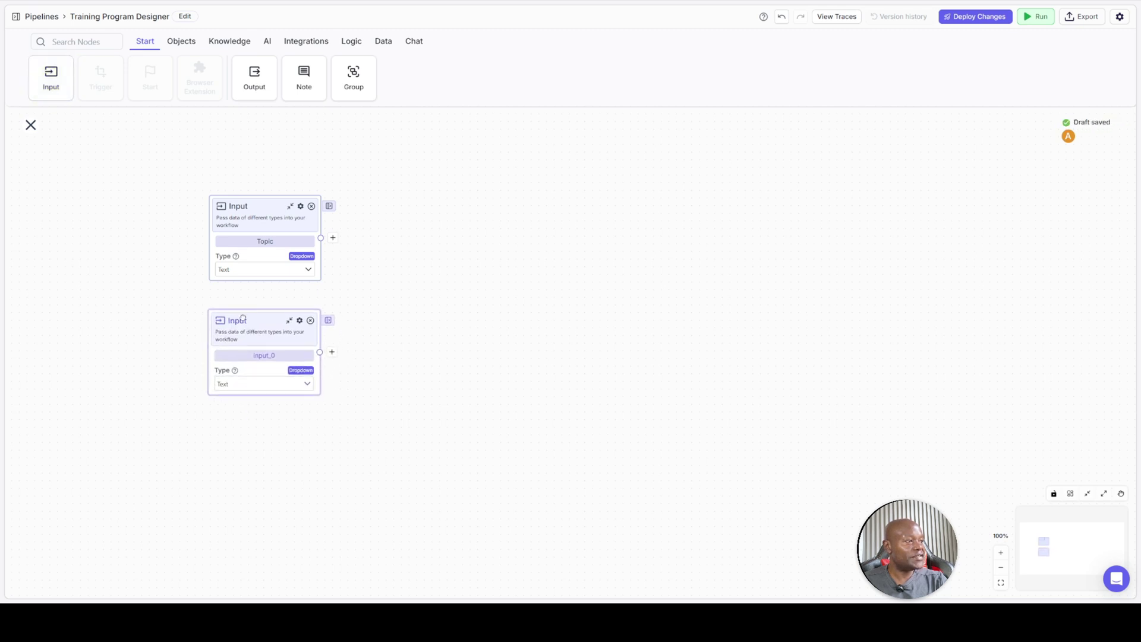
{"action": "double_click", "coordinate": [273, 354]}
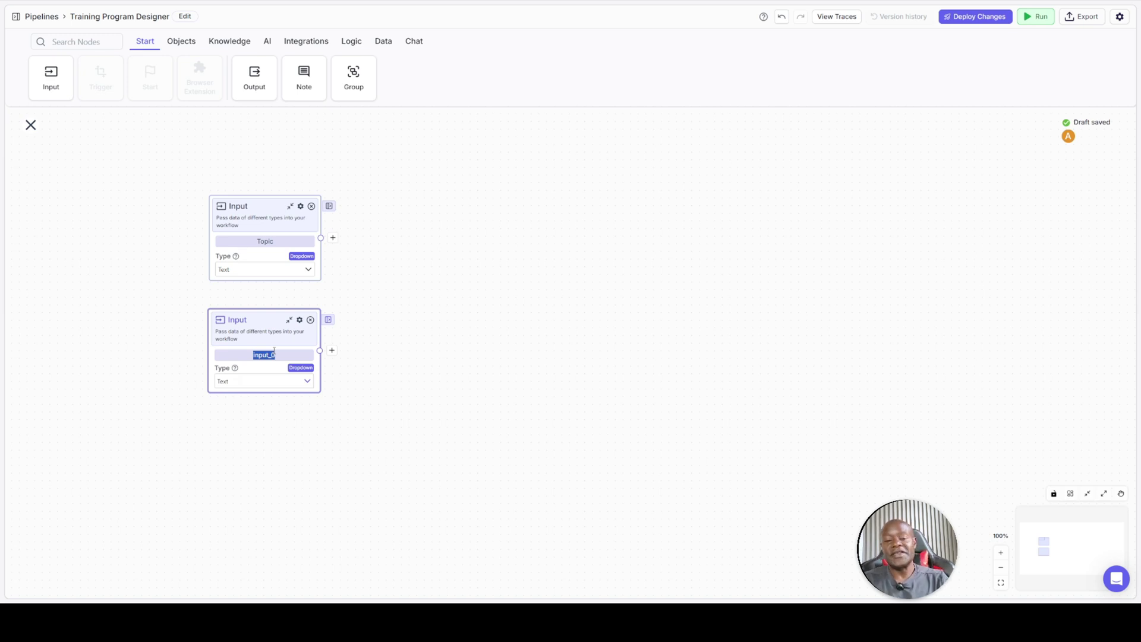
{"action": "key", "text": "BackSpace"}
{"action": "type", "text": "Audience"}
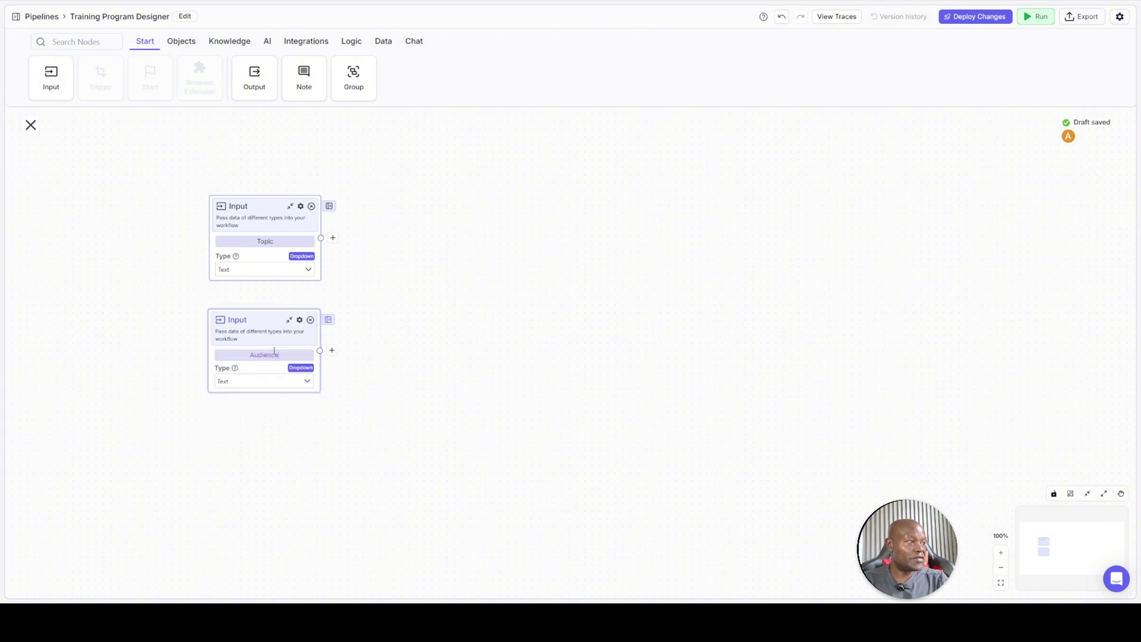
{"action": "left_click", "coordinate": [350, 328]}
{"action": "left_click_drag", "start_coordinate": [269, 314], "coordinate": [271, 318]}
Add a third Input node below the Audience node and name it Training_Days
{"action": "scroll", "coordinate": [406, 290], "scroll_direction": "down", "scroll_amount": 1}
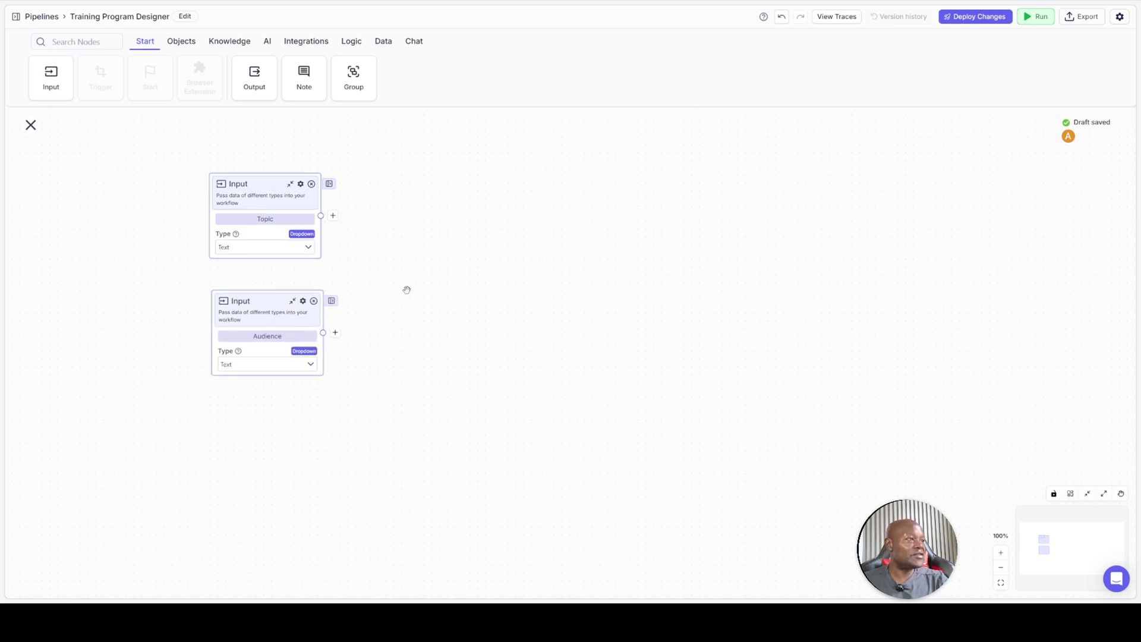
{"action": "scroll", "coordinate": [407, 290], "scroll_direction": "down", "scroll_amount": 1}
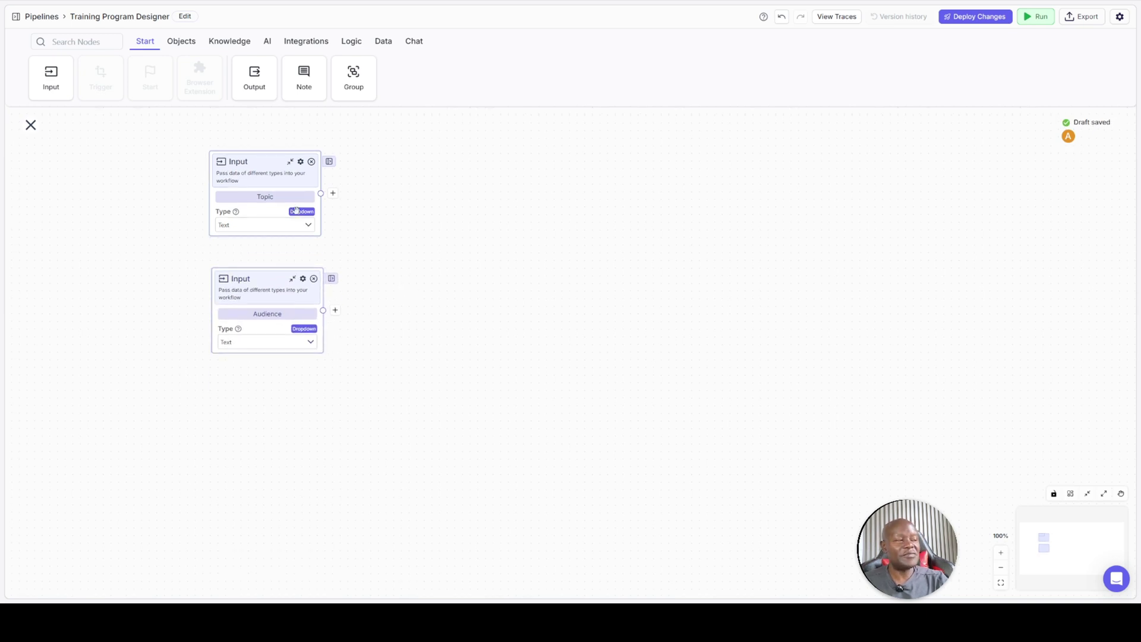
{"action": "left_click_drag", "start_coordinate": [53, 81], "coordinate": [243, 393]}
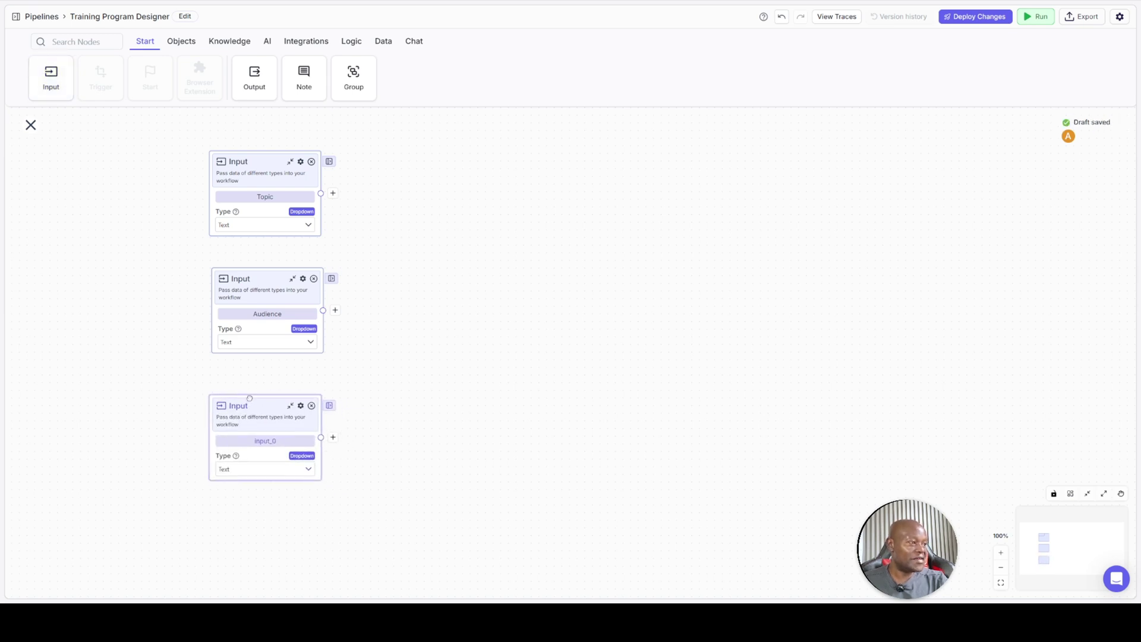
{"action": "double_click", "coordinate": [272, 440]}
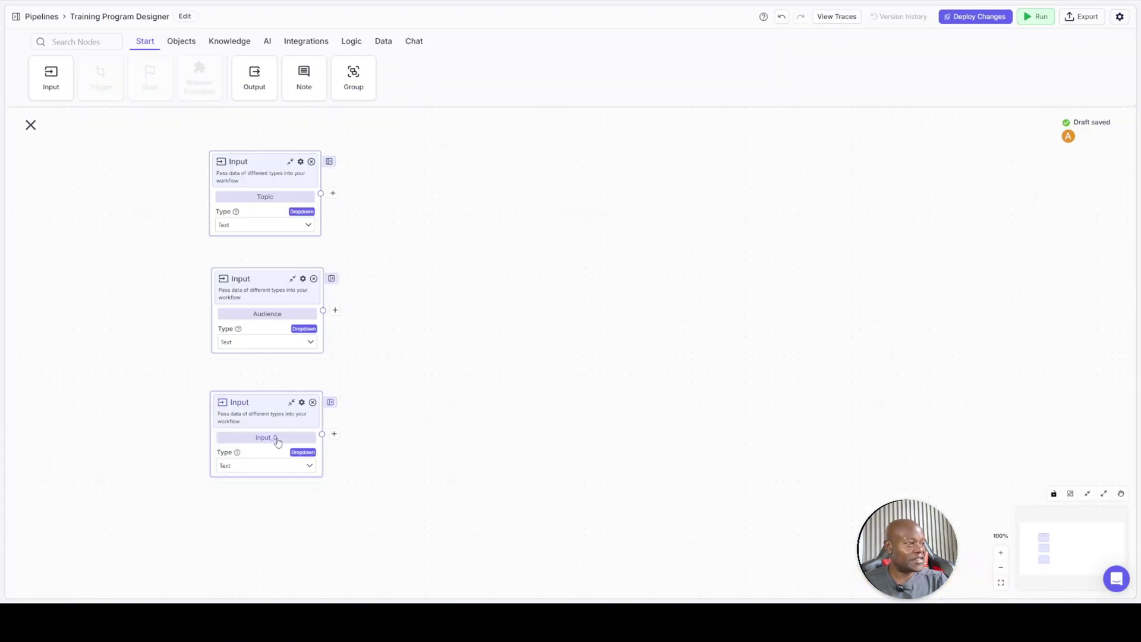
{"action": "key", "text": "BackSpace"}
{"action": "type", "text": "Day"}
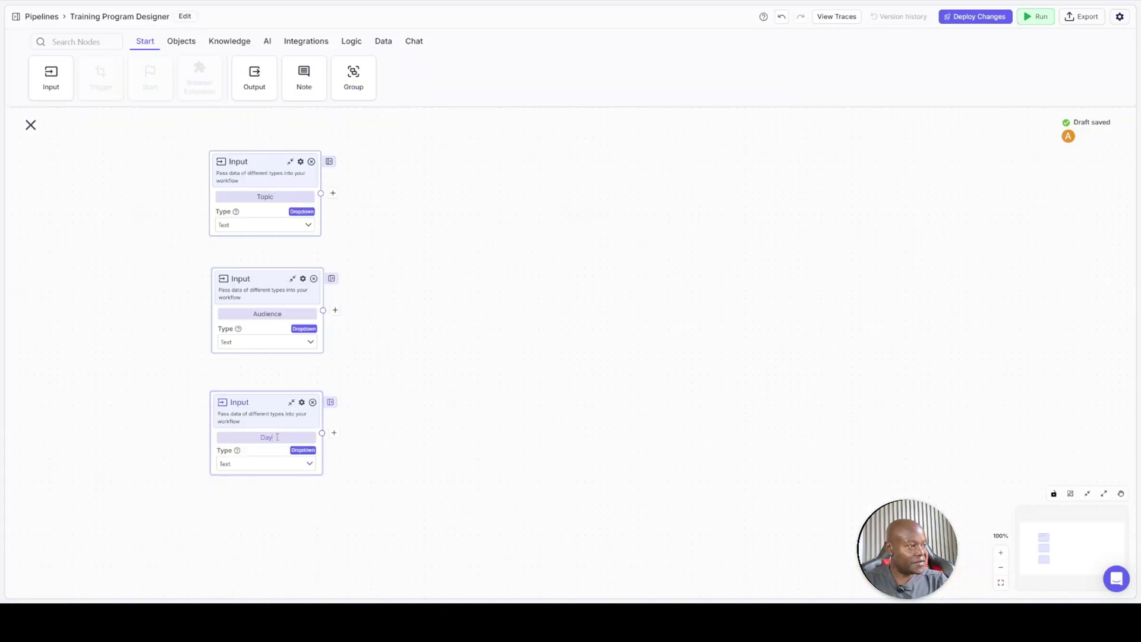
{"action": "double_click", "coordinate": [277, 437]}
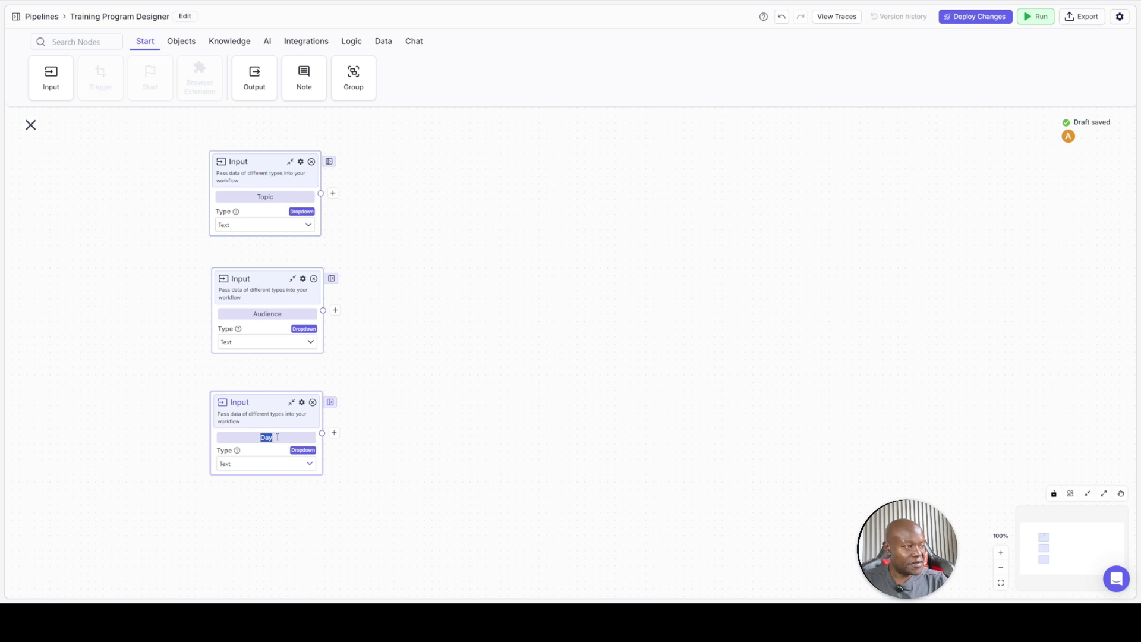
{"action": "type", "text": "Training"}
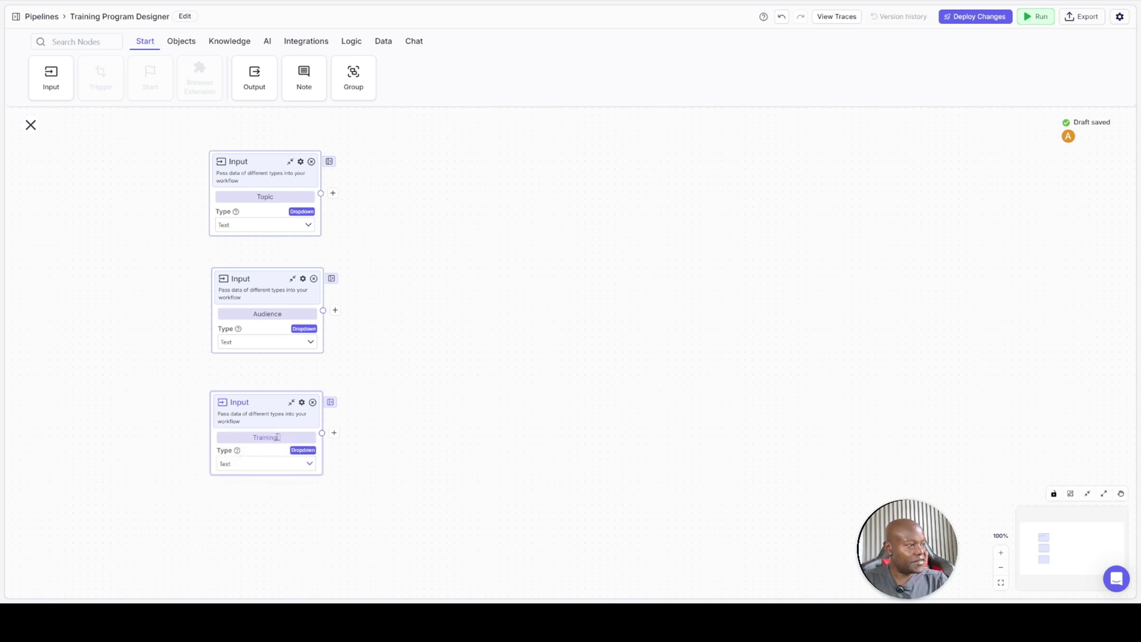
{"action": "type", "text": "_Days"}
{"action": "left_click", "coordinate": [399, 426]}
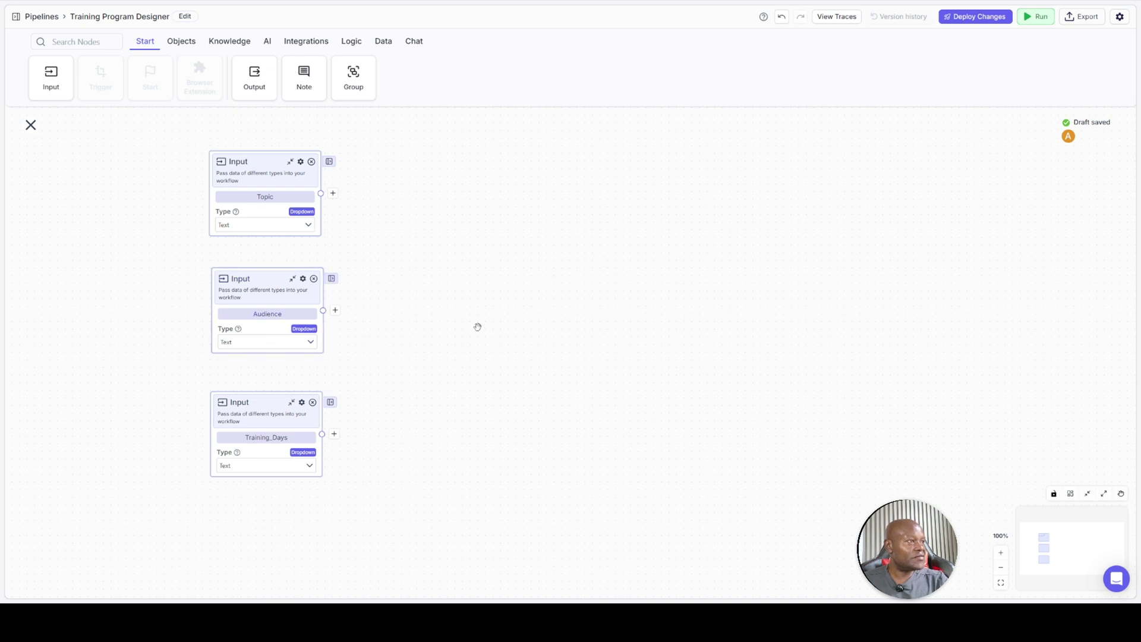
Stagger the nodes by moving Audience to the right of Topic and Training_Days up beneath Topic
{"action": "scroll", "coordinate": [477, 327], "scroll_direction": "down", "scroll_amount": 1}
{"action": "left_click_drag", "start_coordinate": [278, 259], "coordinate": [413, 205]}
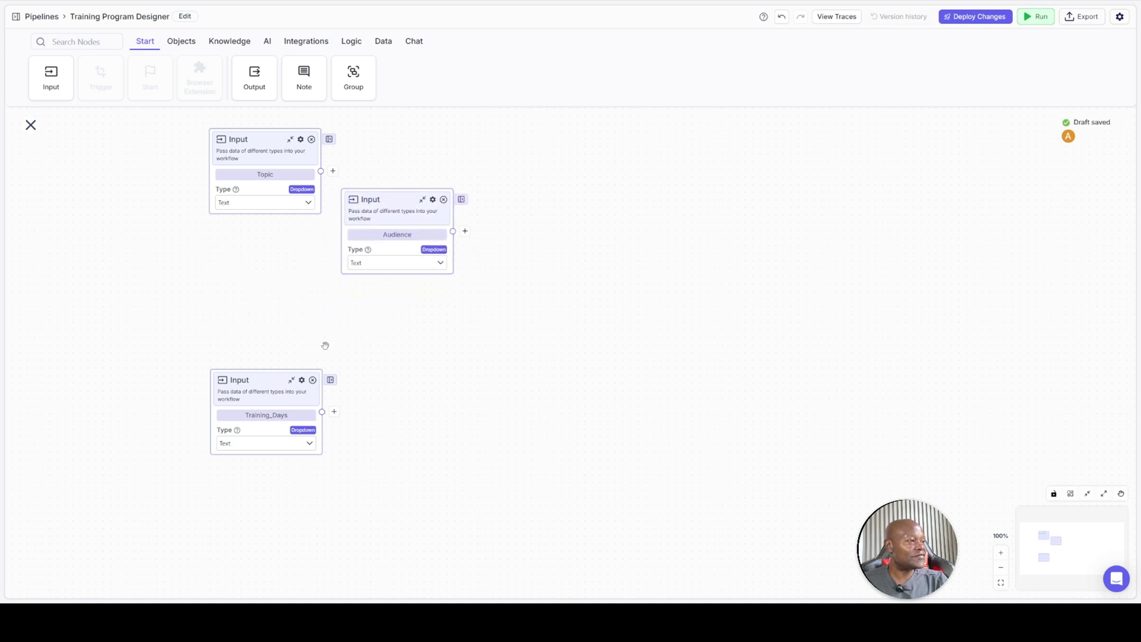
{"action": "left_click_drag", "start_coordinate": [276, 373], "coordinate": [277, 273]}
Add a fourth Input node below the Audience node and name it Modality
{"action": "left_click_drag", "start_coordinate": [41, 85], "coordinate": [412, 329]}
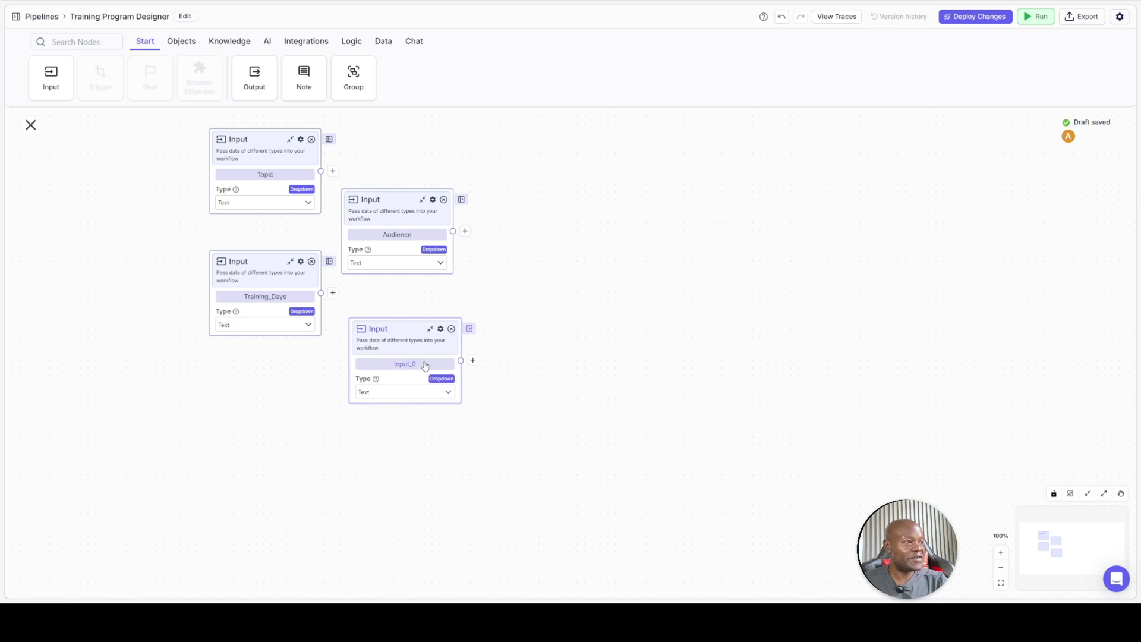
{"action": "key", "text": "ctrl+Tab"}
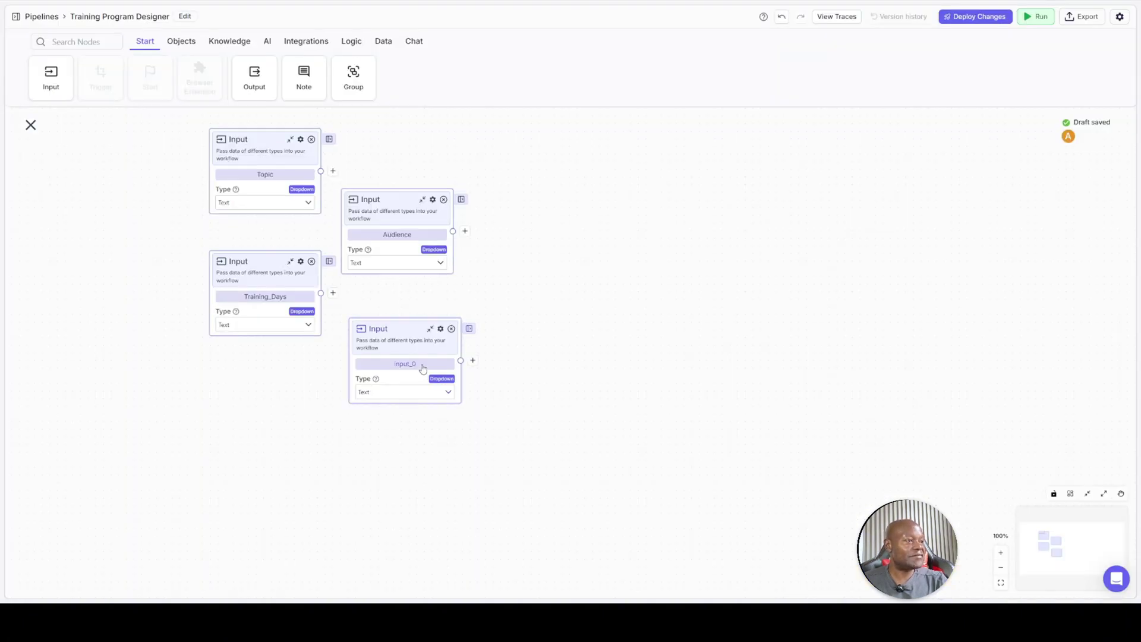
{"action": "double_click", "coordinate": [422, 365]}
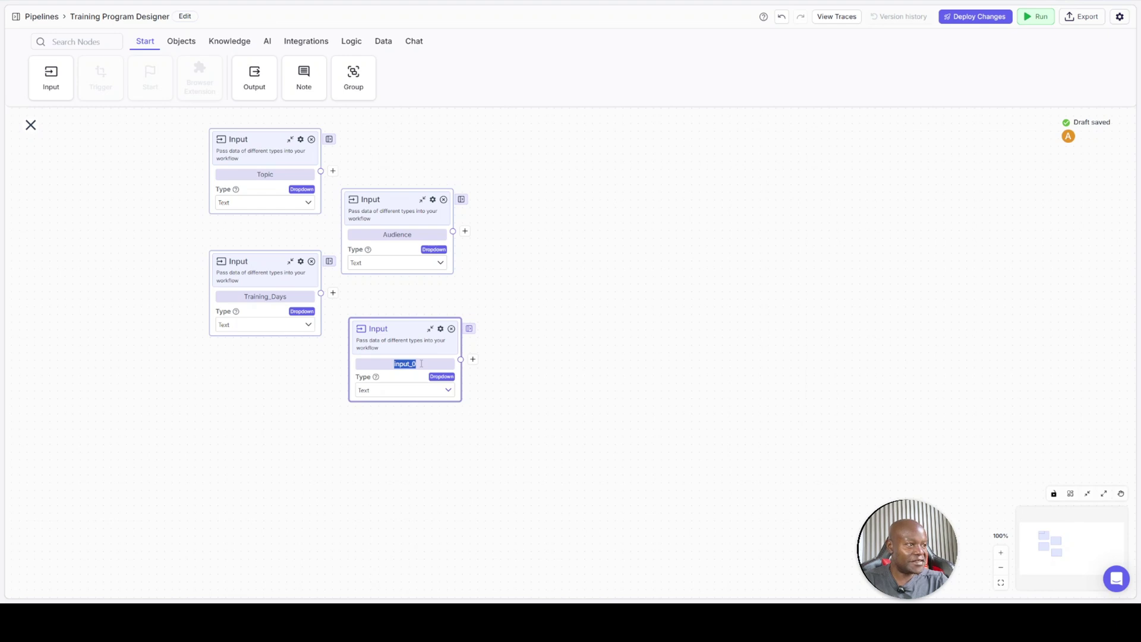
{"action": "type", "text": "Training_Modality"}
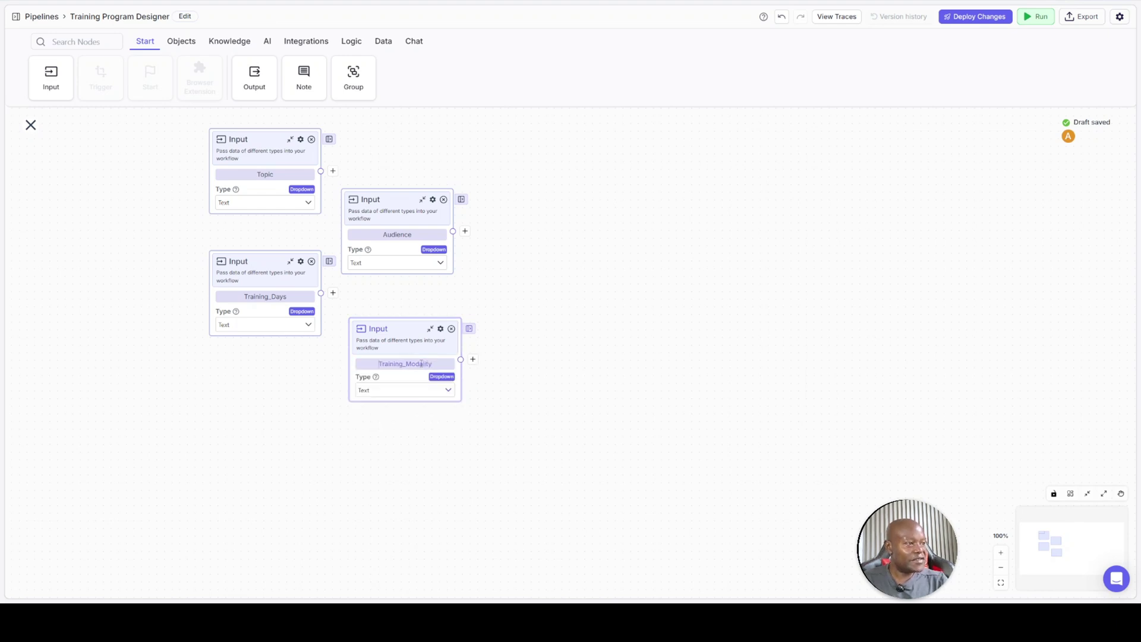
{"action": "double_click", "coordinate": [421, 364]}
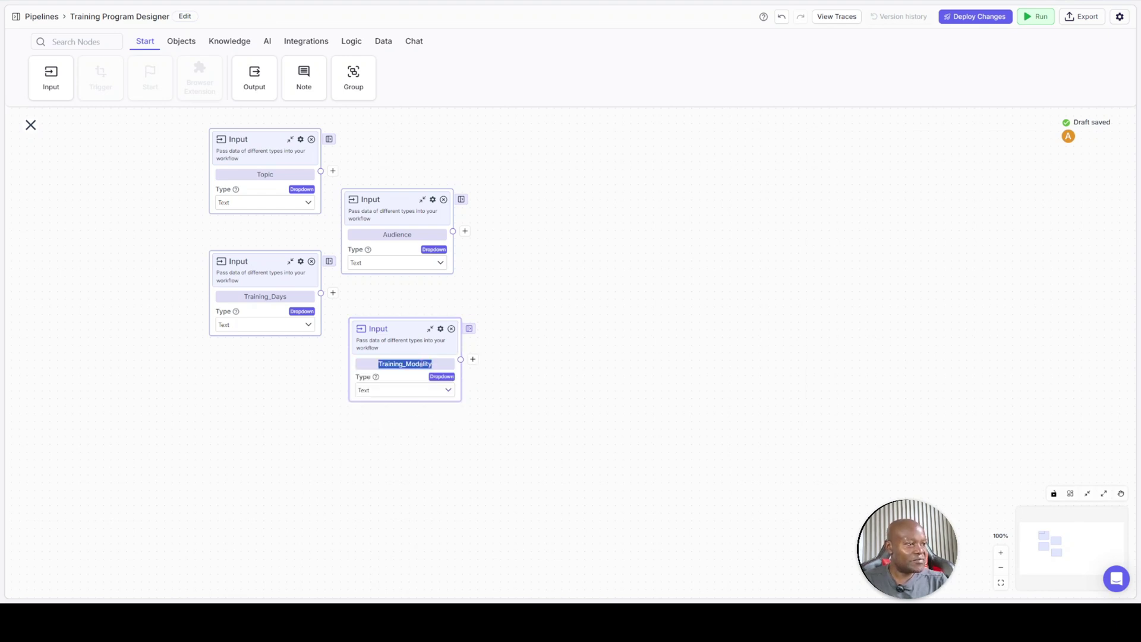
{"action": "key", "text": "shift+Left"}
{"action": "key", "text": "shift+Left"}
{"action": "key", "text": "shift+Left"}
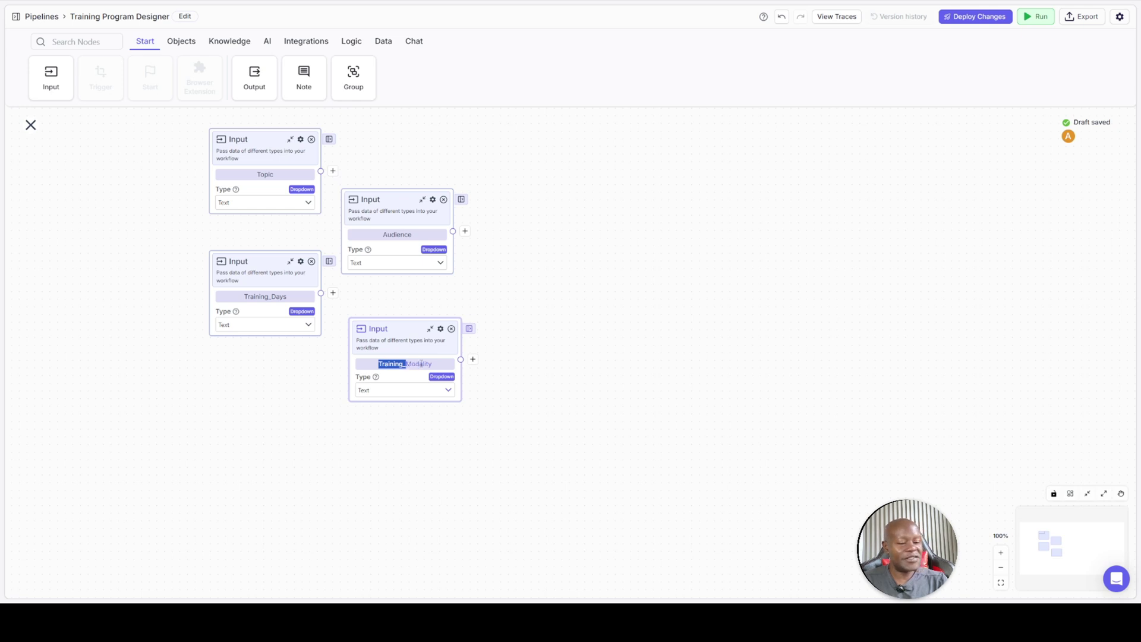
{"action": "key", "text": "BackSpace"}
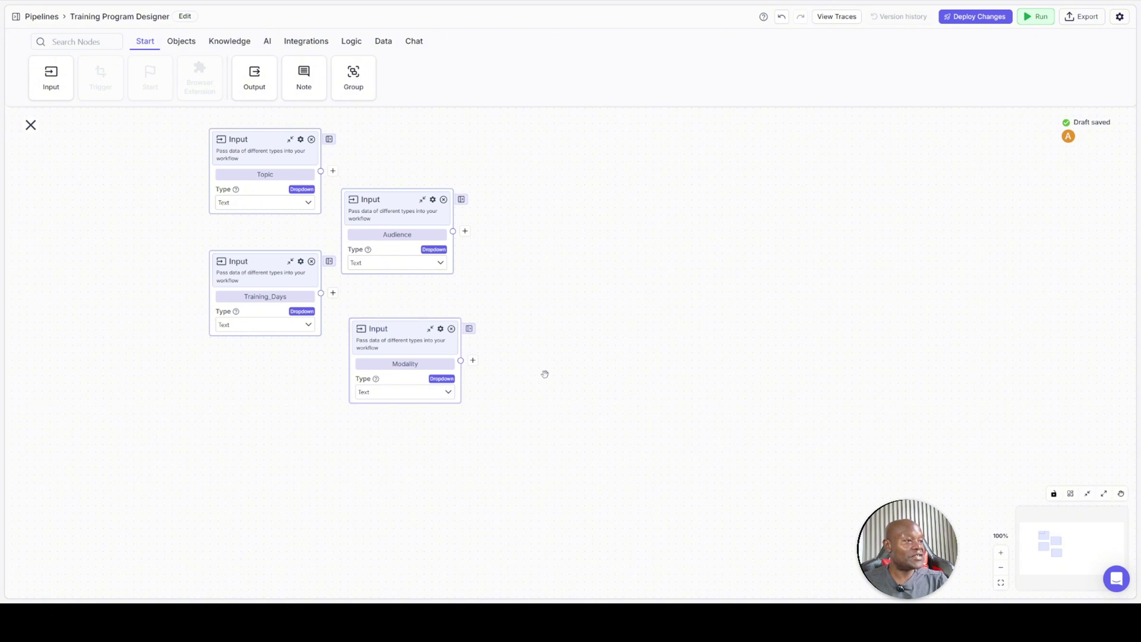
Add a fifth Input node beneath the Training_Days node and name it Hours_Per_Day
{"action": "scroll", "coordinate": [545, 374], "scroll_direction": "down", "scroll_amount": 1}
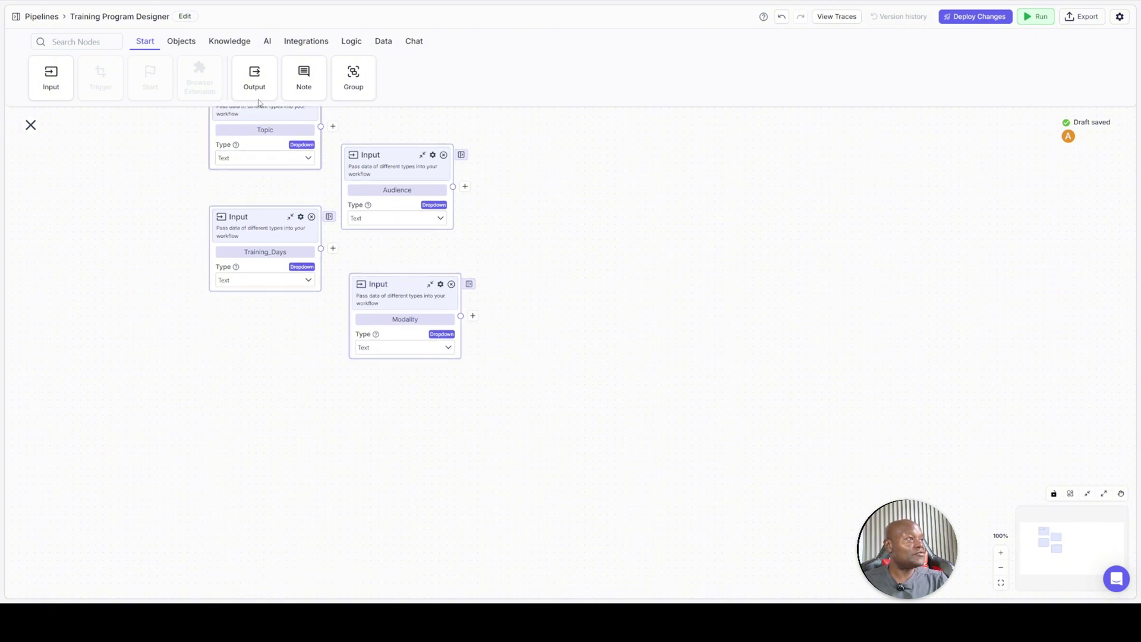
{"action": "left_click", "coordinate": [50, 77]}
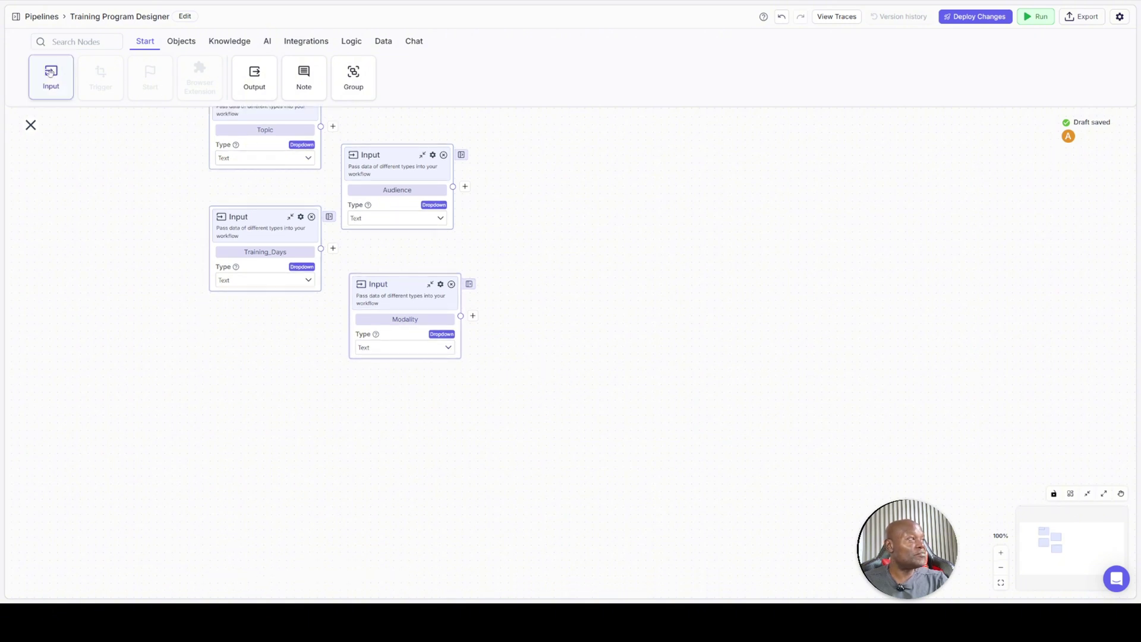
{"action": "left_click", "coordinate": [260, 370]}
{"action": "left_click_drag", "start_coordinate": [289, 382], "coordinate": [242, 357]}
{"action": "double_click", "coordinate": [277, 395]}
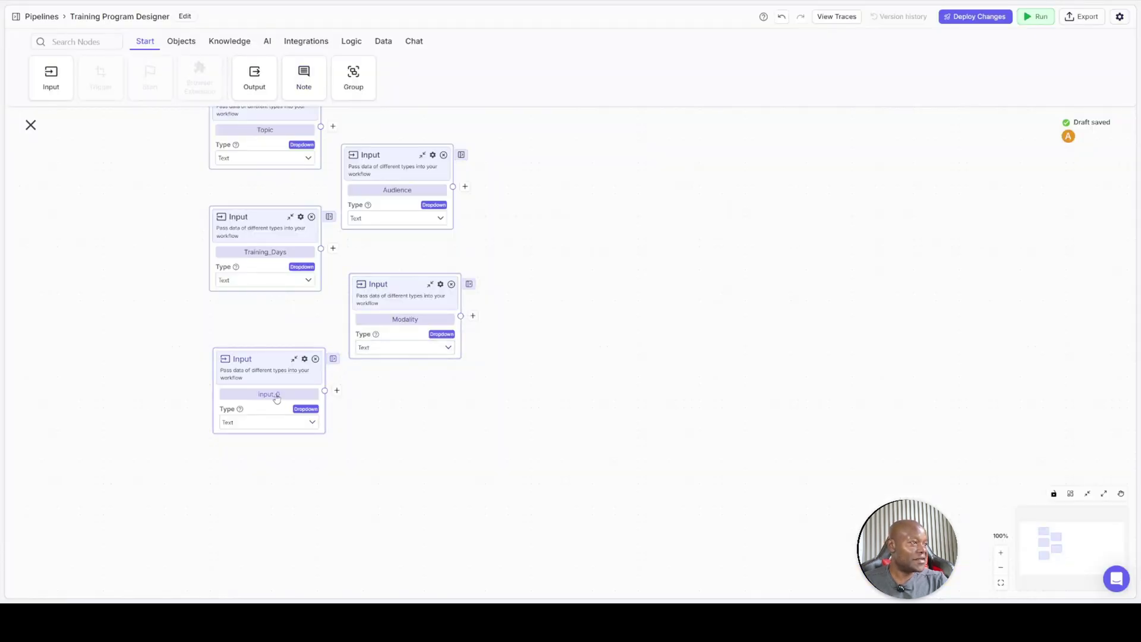
{"action": "double_click", "coordinate": [276, 395]}
{"action": "type", "text": "HOurs"}
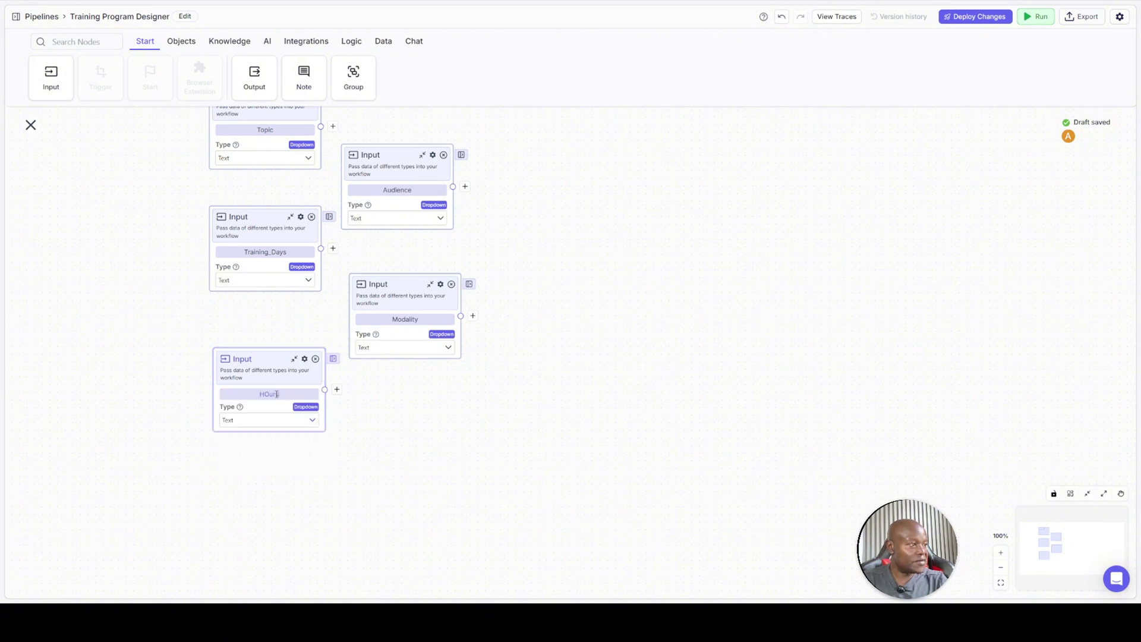
{"action": "key", "text": "BackSpace"}
{"action": "key", "text": "BackSpace"}
{"action": "key", "text": "BackSpace"}
{"action": "type", "text": "Hou"}
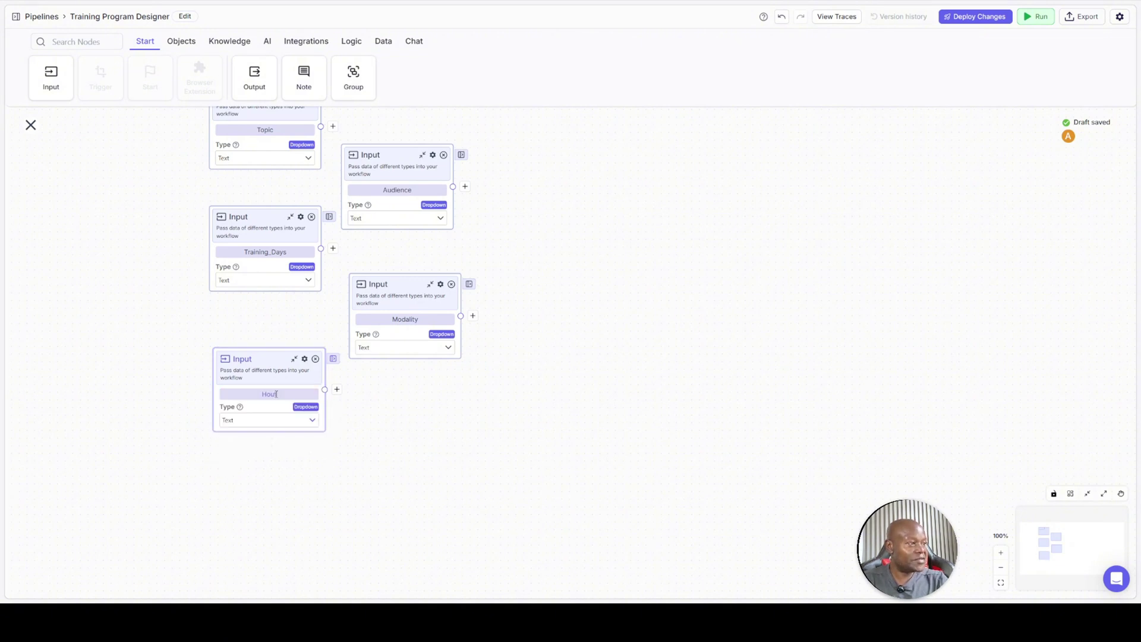
{"action": "type", "text": "rs_Per_Day"}
{"action": "left_click", "coordinate": [387, 413]}
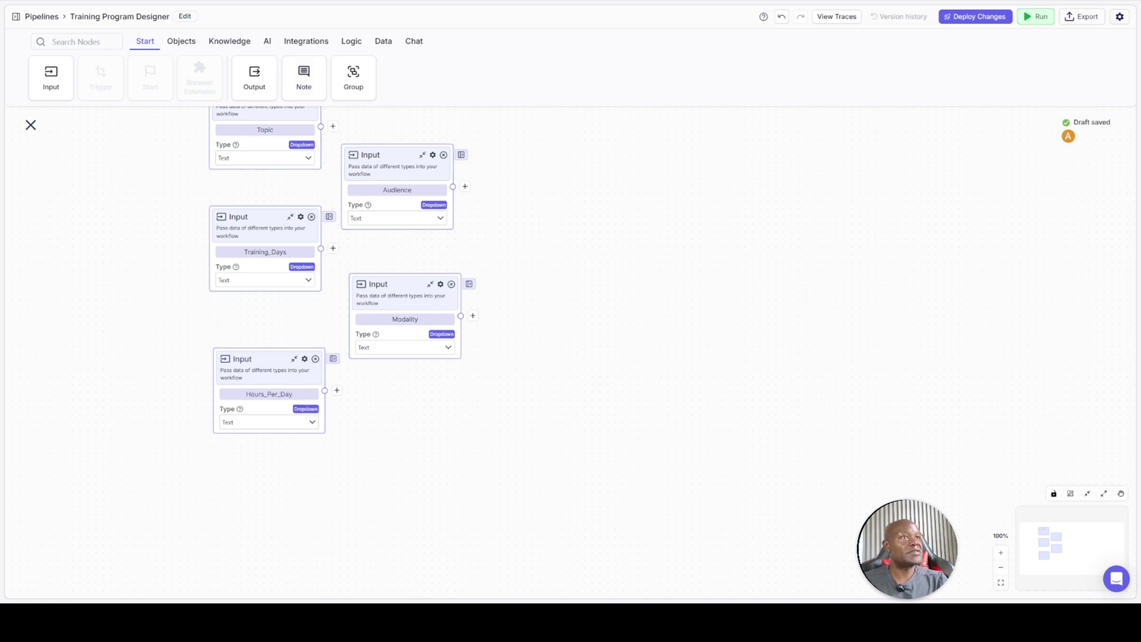
Check the planned inputs on the whiteboard, then add an Input node named Start_Date beneath the Modality node
{"action": "key", "text": "ctrl+Tab"}
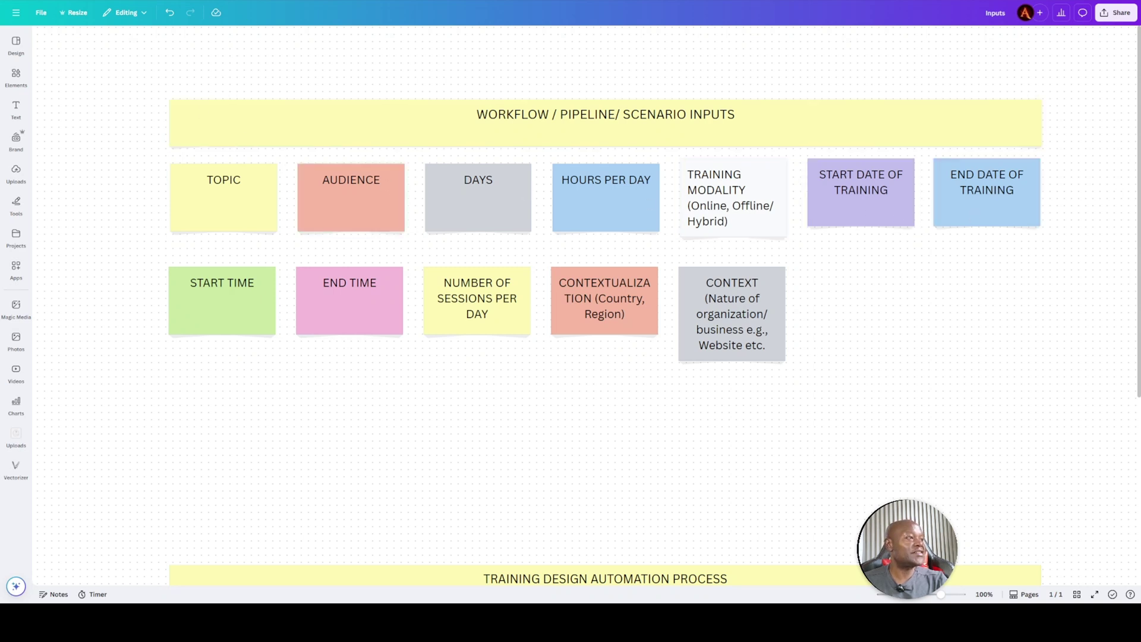
{"action": "key", "text": "ctrl+Tab"}
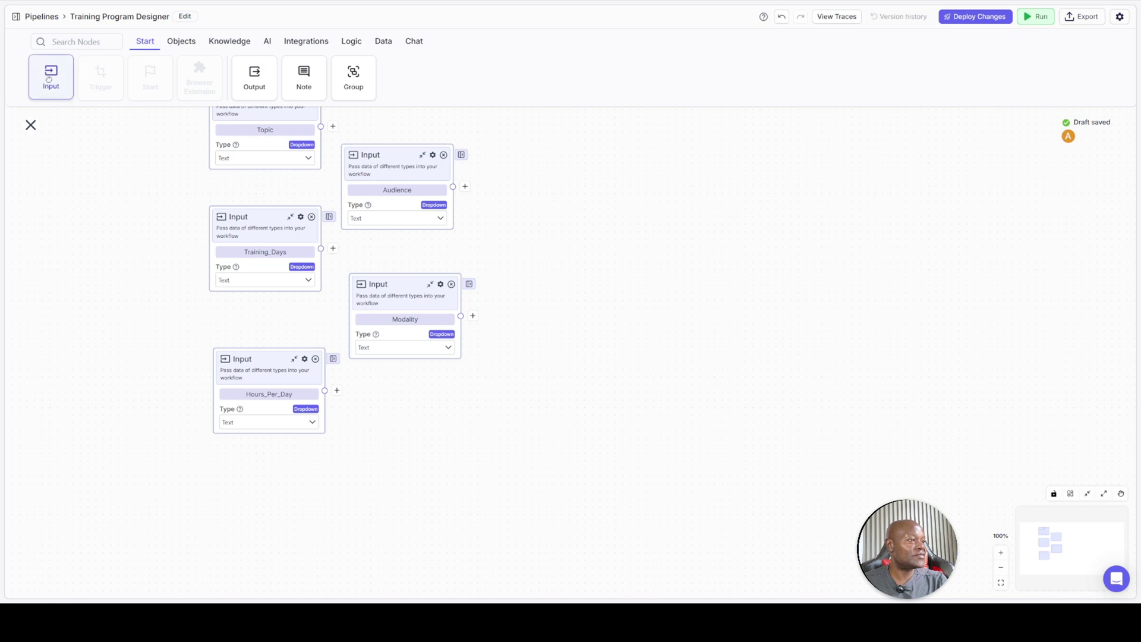
{"action": "left_click_drag", "start_coordinate": [49, 79], "coordinate": [397, 421]}
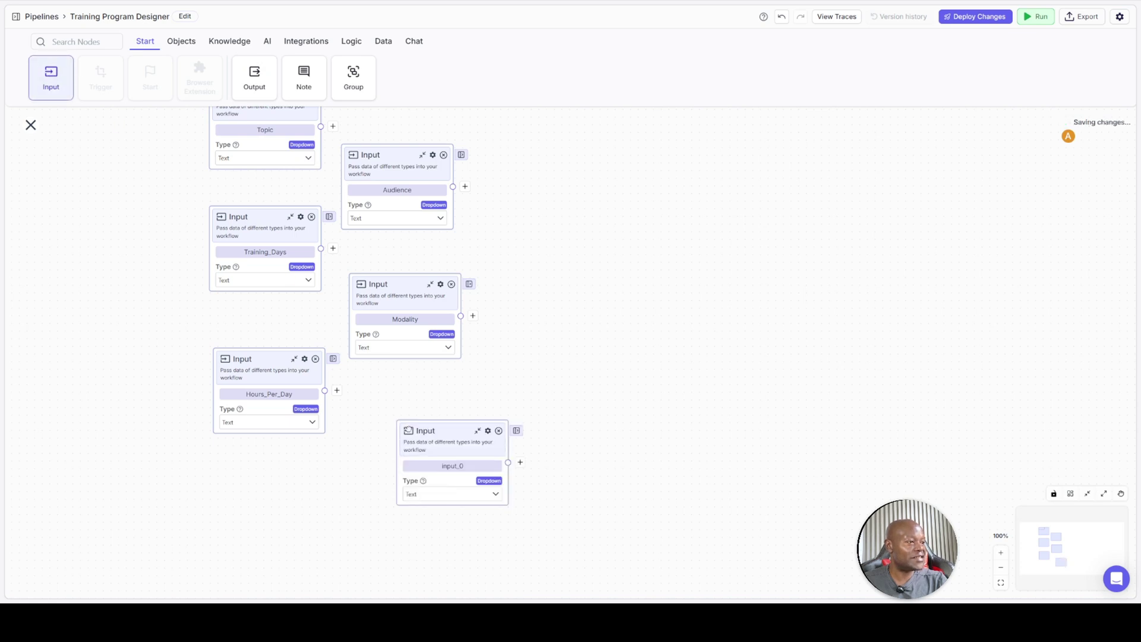
{"action": "double_click", "coordinate": [438, 466]}
{"action": "type", "text": "Star"}
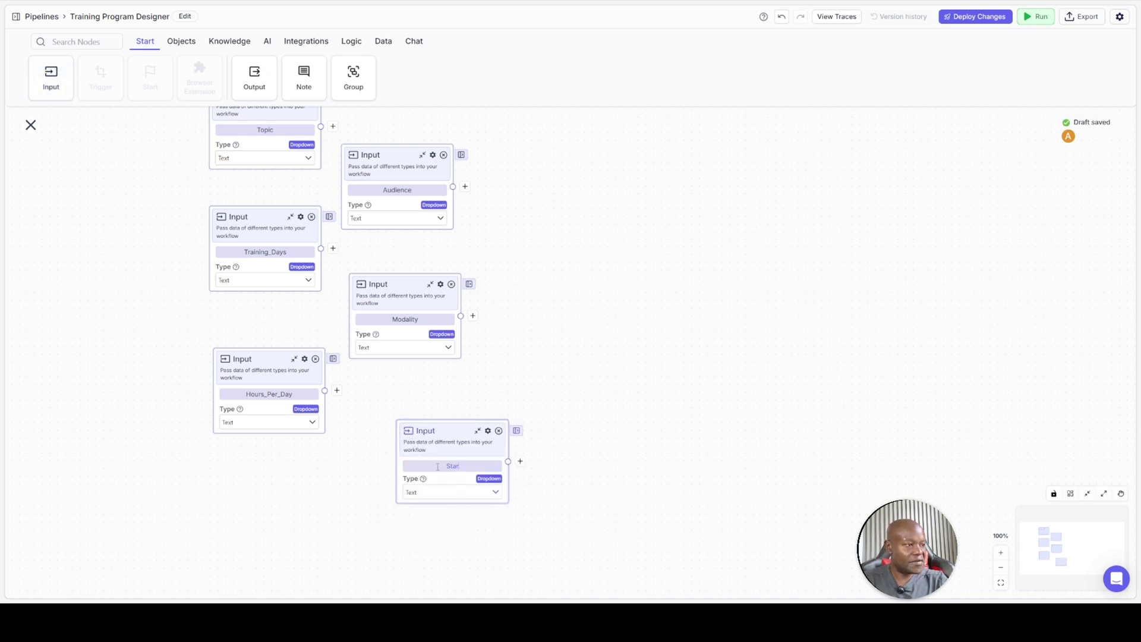
{"action": "type", "text": "t_Date"}
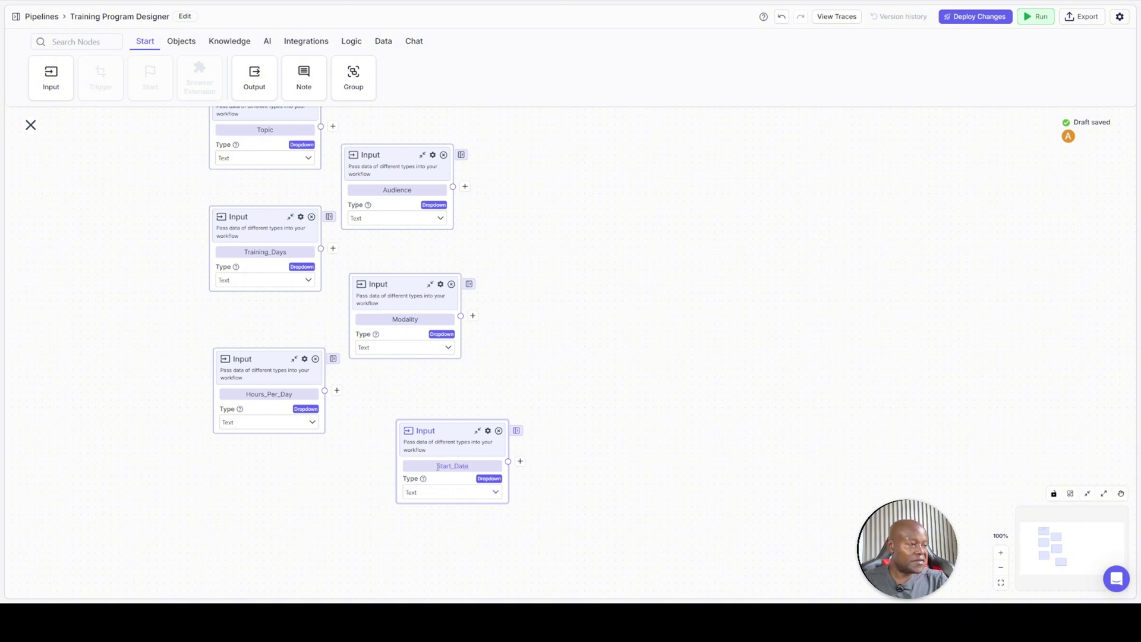
{"action": "left_click_drag", "start_coordinate": [435, 456], "coordinate": [396, 446]}
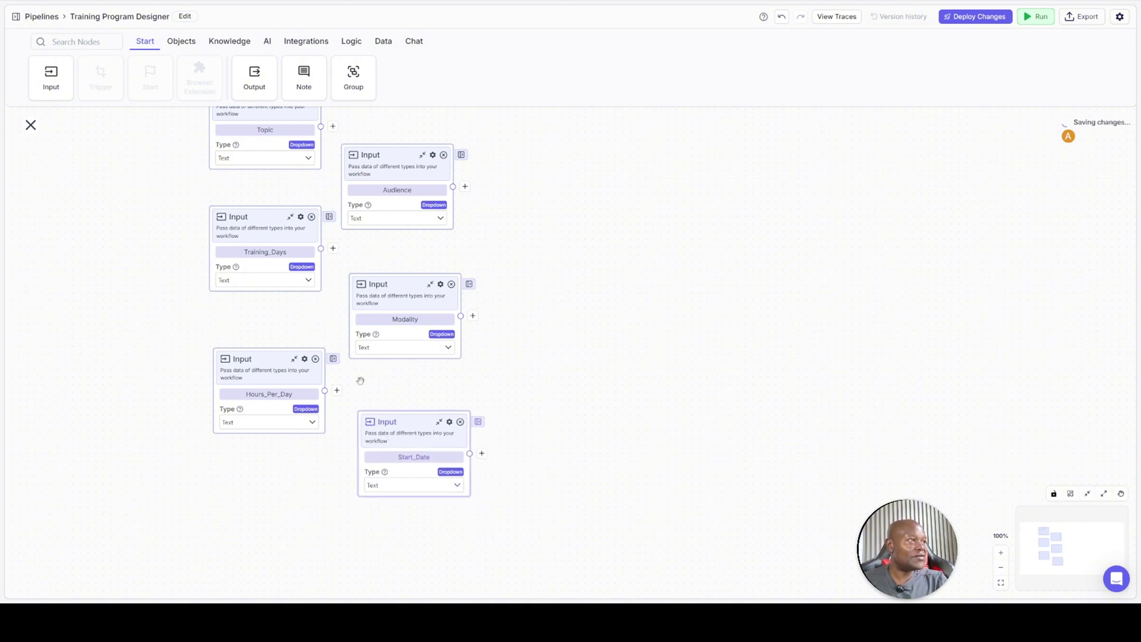
Add an Input node named End_Date beneath Hours_Per_Day and align it with that node
{"action": "left_click_drag", "start_coordinate": [43, 77], "coordinate": [258, 505]}
{"action": "scroll", "coordinate": [571, 502], "scroll_direction": "down", "scroll_amount": 3}
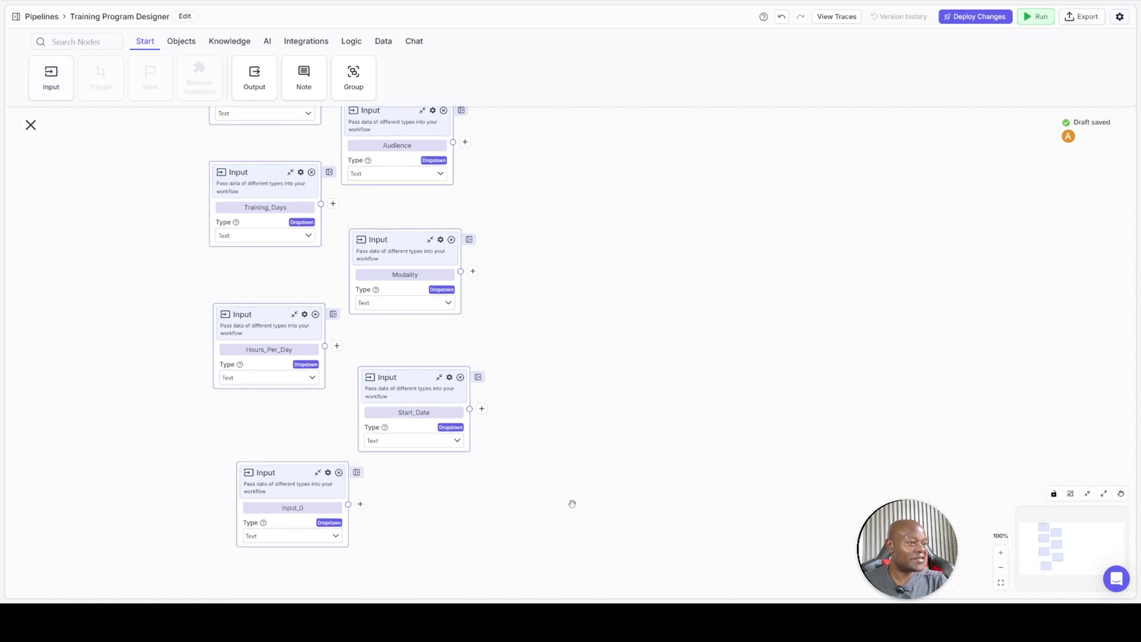
{"action": "left_click_drag", "start_coordinate": [288, 435], "coordinate": [268, 414]}
{"action": "double_click", "coordinate": [270, 449]}
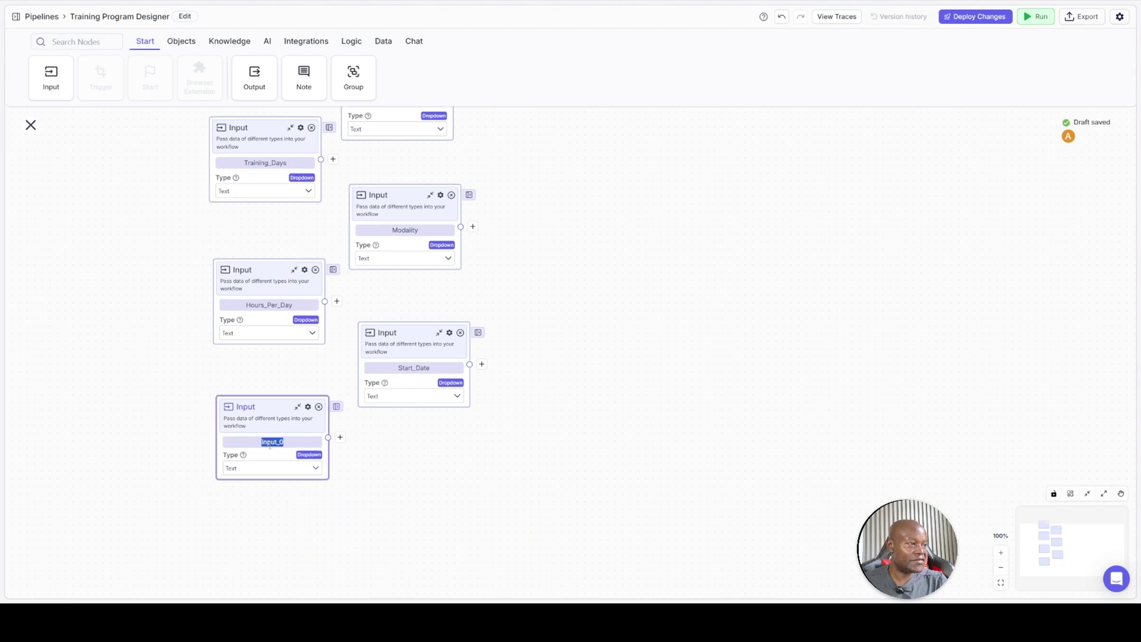
{"action": "key", "text": "BackSpace"}
{"action": "type", "text": "Edn_Da"}
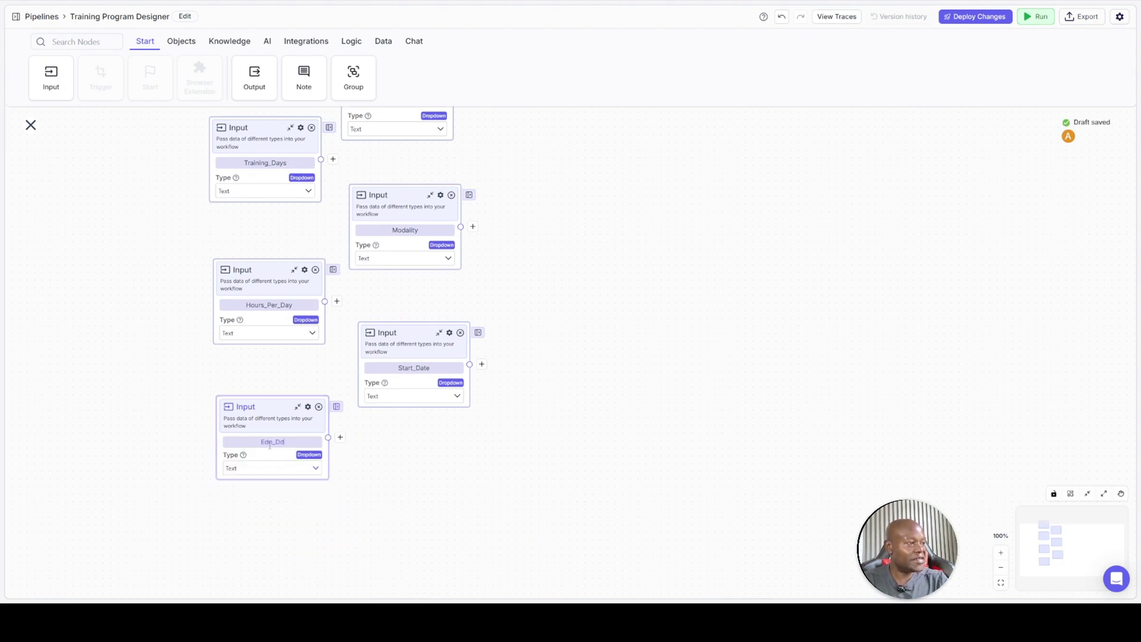
{"action": "key", "text": "BackSpace"}
{"action": "key", "text": "BackSpace"}
{"action": "type", "text": "dn_"}
{"action": "key", "text": "BackSpace"}
{"action": "key", "text": "BackSpace"}
{"action": "key", "text": "BackSpace"}
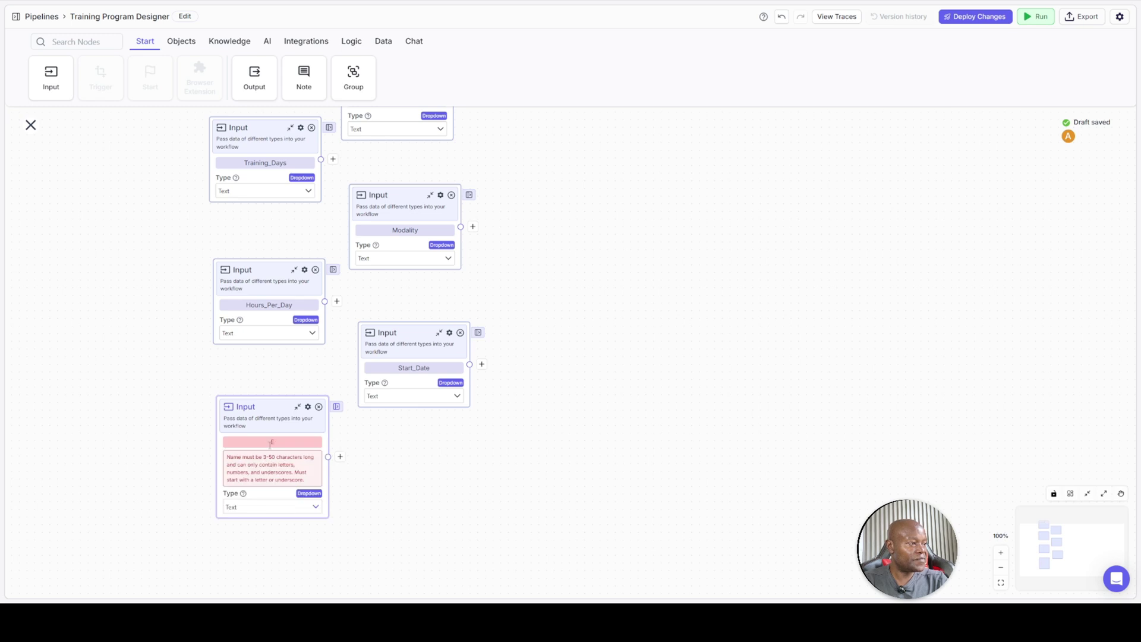
{"action": "type", "text": "nd_Date"}
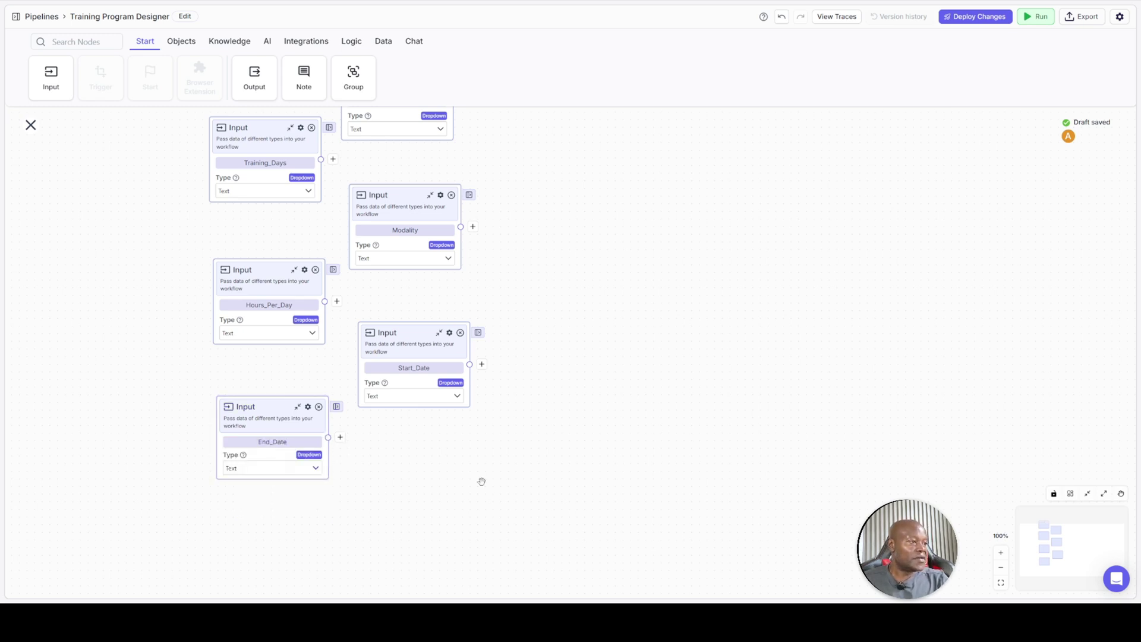
{"action": "left_click_drag", "start_coordinate": [267, 407], "coordinate": [263, 411]}
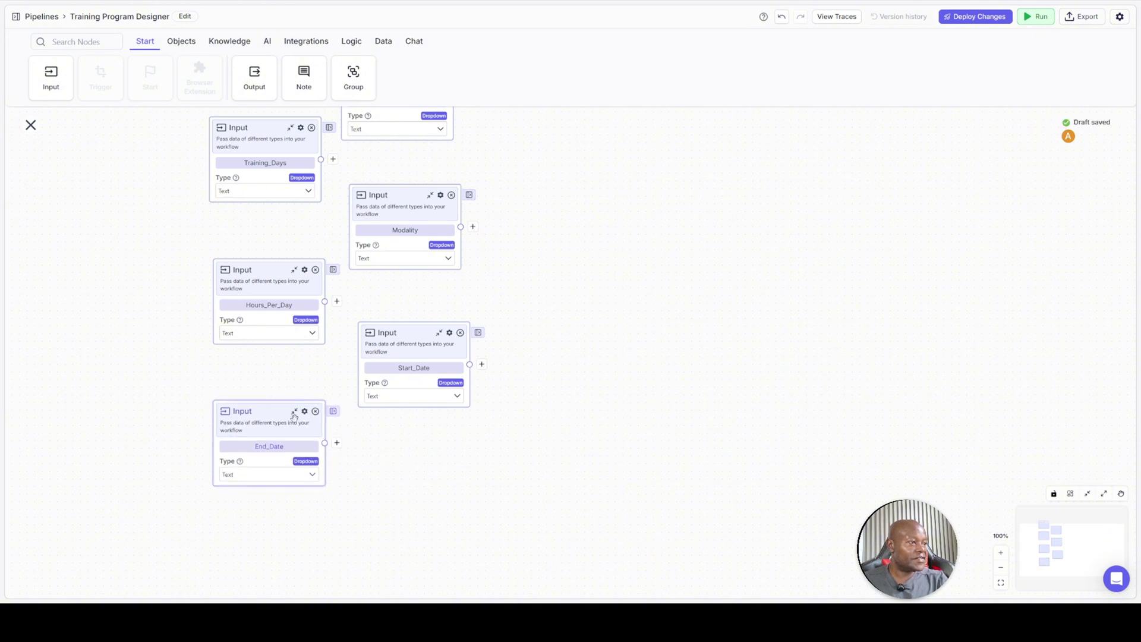
Add an Input node named Start_Time and position it beneath the Start_Date node
{"action": "scroll", "coordinate": [453, 472], "scroll_direction": "down", "scroll_amount": 1}
{"action": "scroll", "coordinate": [454, 472], "scroll_direction": "down", "scroll_amount": 1}
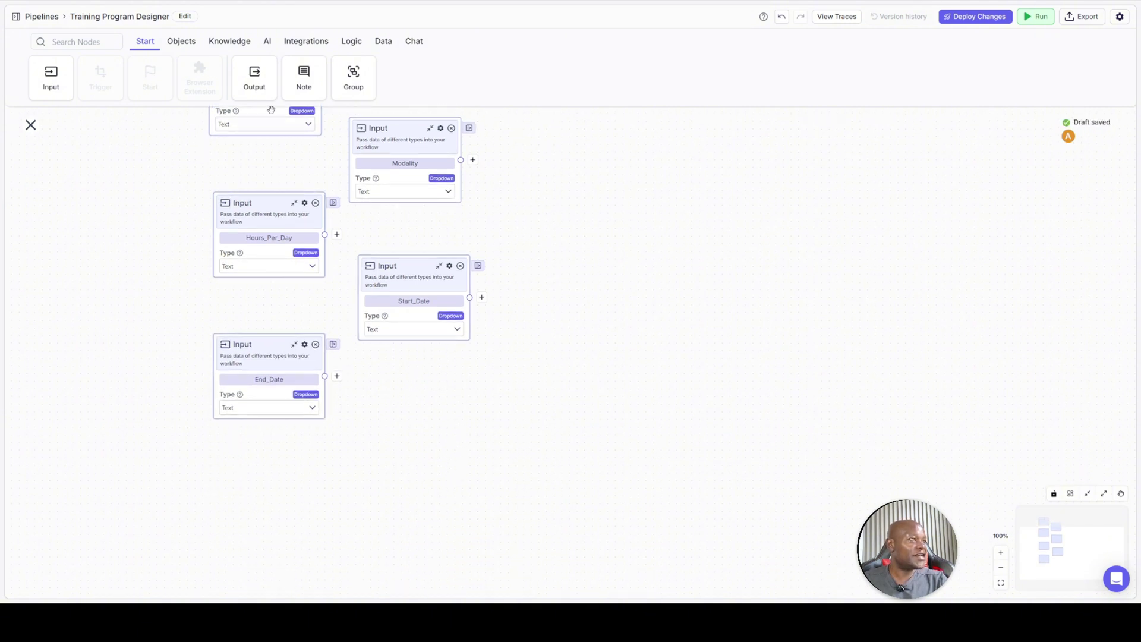
{"action": "left_click_drag", "start_coordinate": [57, 69], "coordinate": [403, 406]}
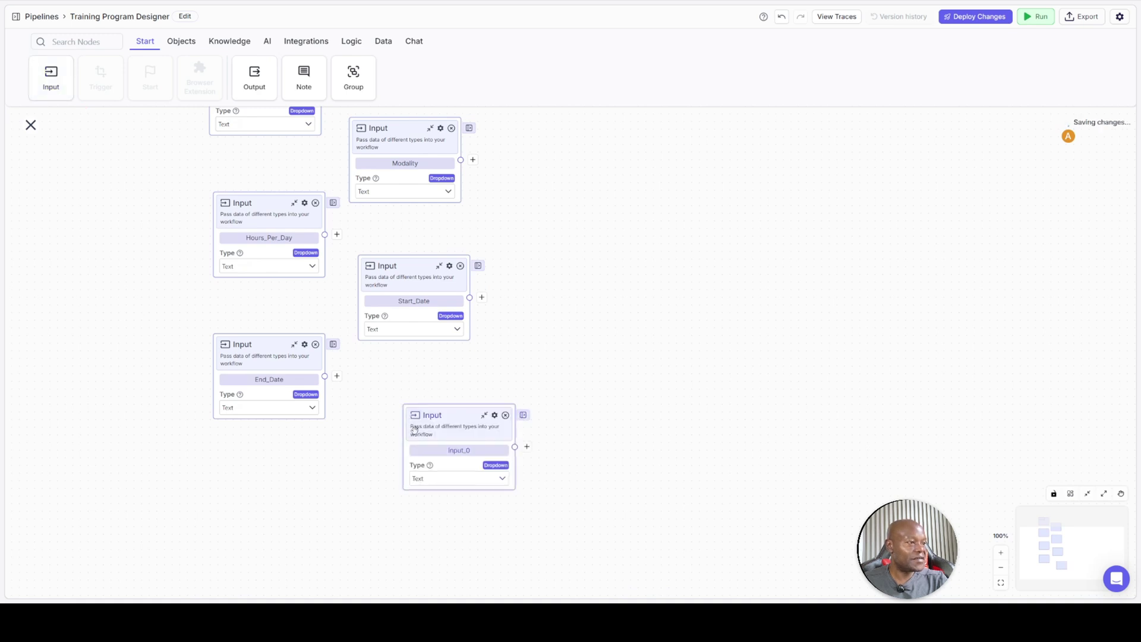
{"action": "double_click", "coordinate": [453, 452]}
{"action": "type", "text": "Sta"}
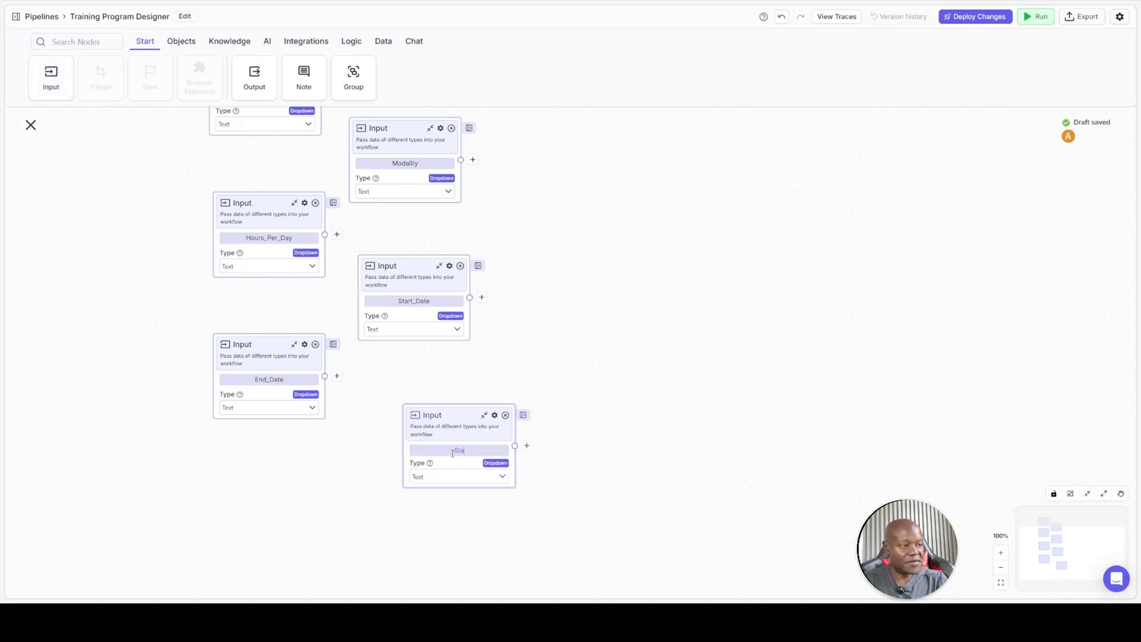
{"action": "type", "text": "rt_Time"}
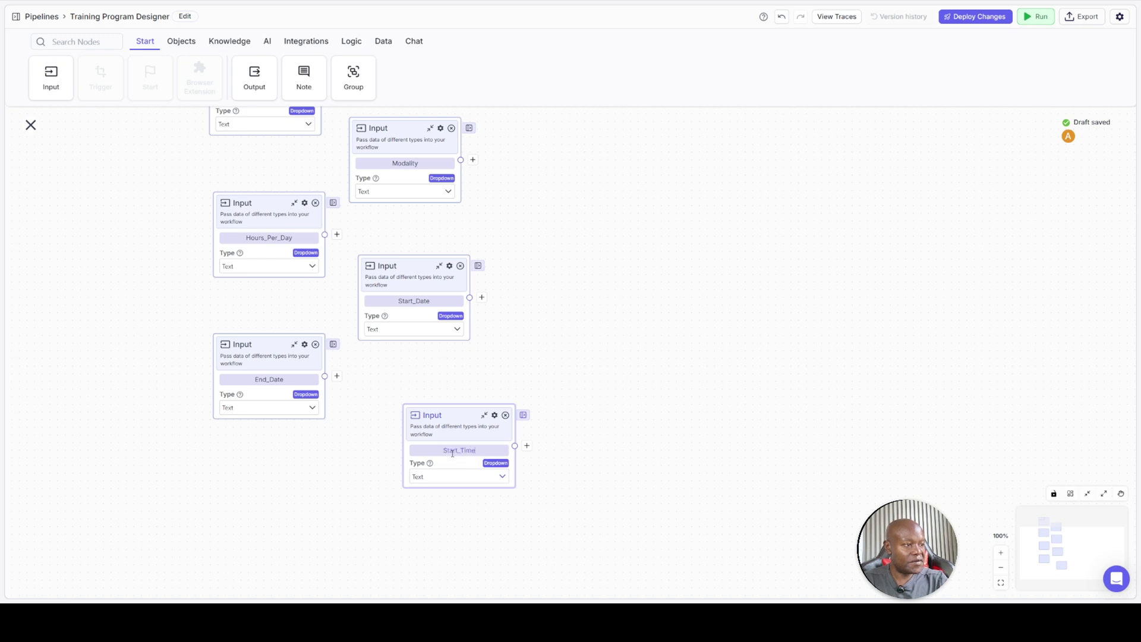
{"action": "left_click_drag", "start_coordinate": [452, 424], "coordinate": [414, 421]}
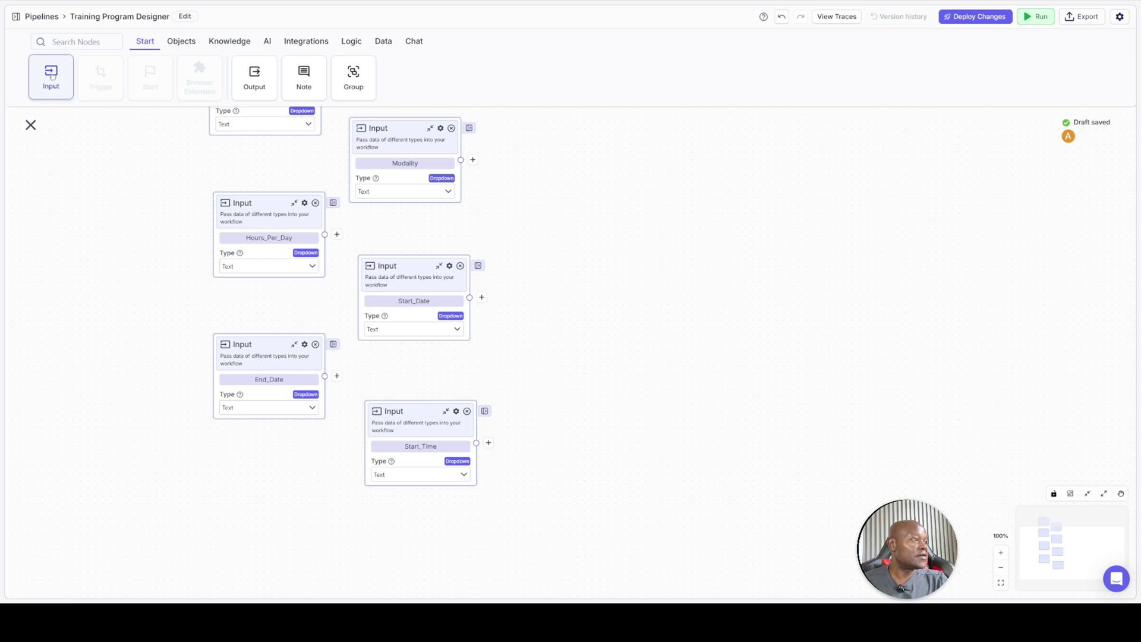
Add an Input node named End_Time and line it up beneath the End_Date node
{"action": "left_click_drag", "start_coordinate": [51, 77], "coordinate": [276, 517]}
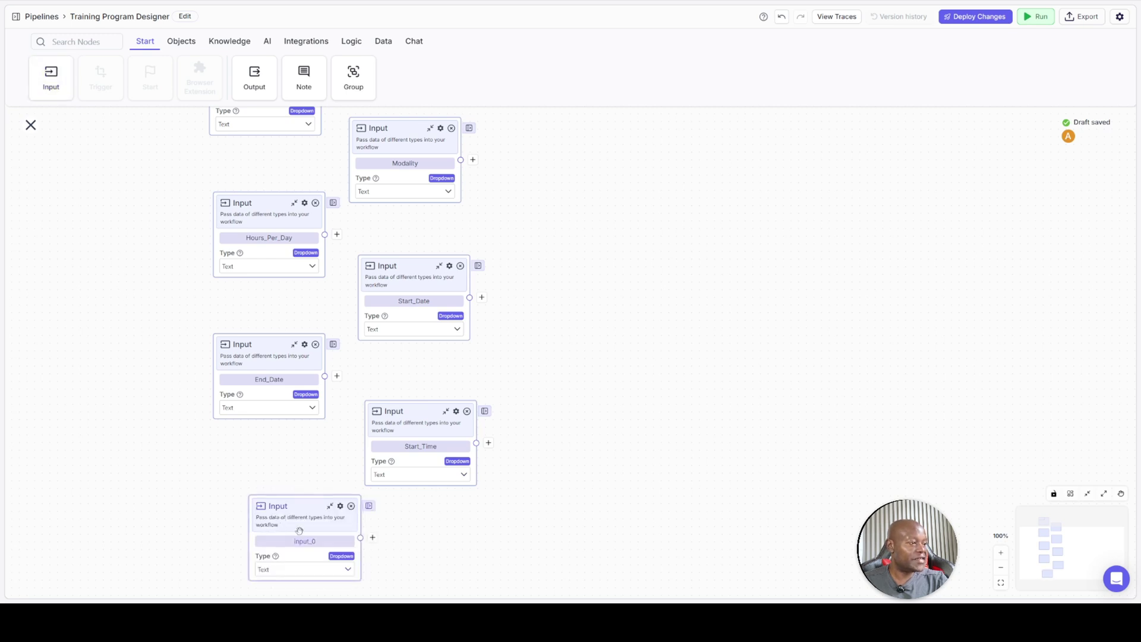
{"action": "double_click", "coordinate": [306, 541]}
{"action": "type", "text": "End_Time"}
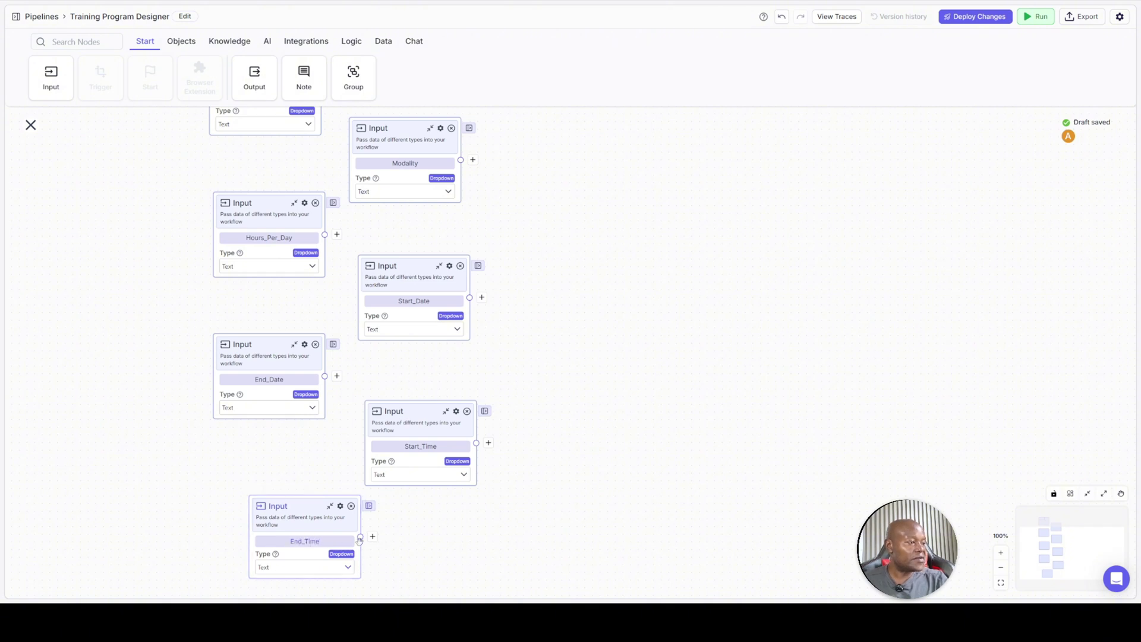
{"action": "left_click_drag", "start_coordinate": [317, 525], "coordinate": [282, 494]}
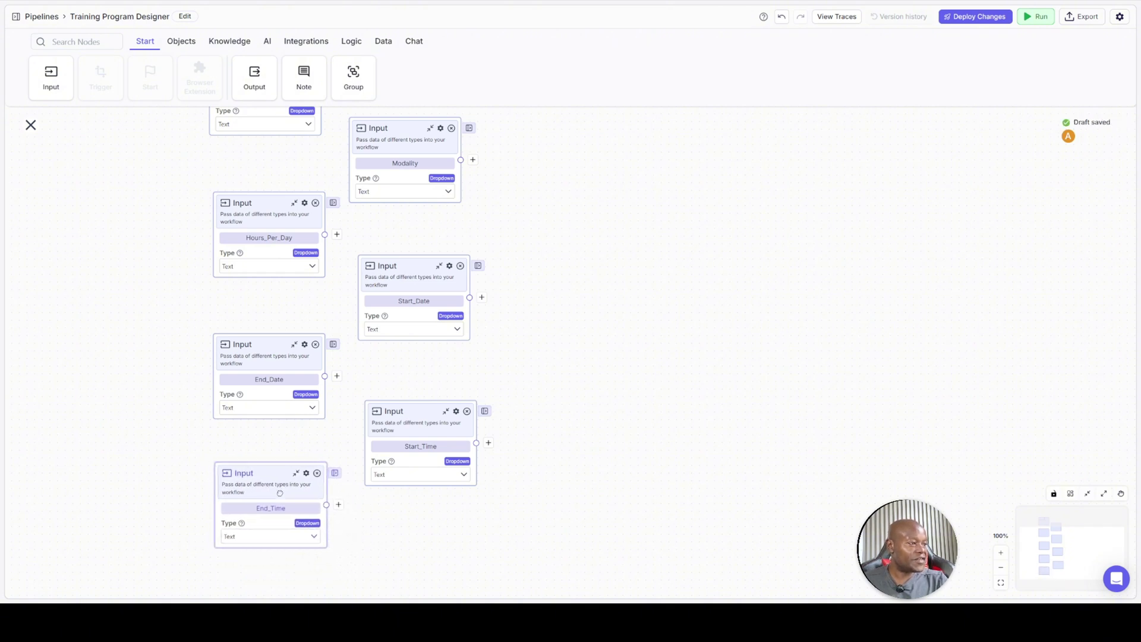
Add an Input node named Number_of_Sessions and line it up beneath the Start_Time node
{"action": "scroll", "coordinate": [701, 479], "scroll_direction": "down", "scroll_amount": 2}
{"action": "scroll", "coordinate": [702, 479], "scroll_direction": "down", "scroll_amount": 1}
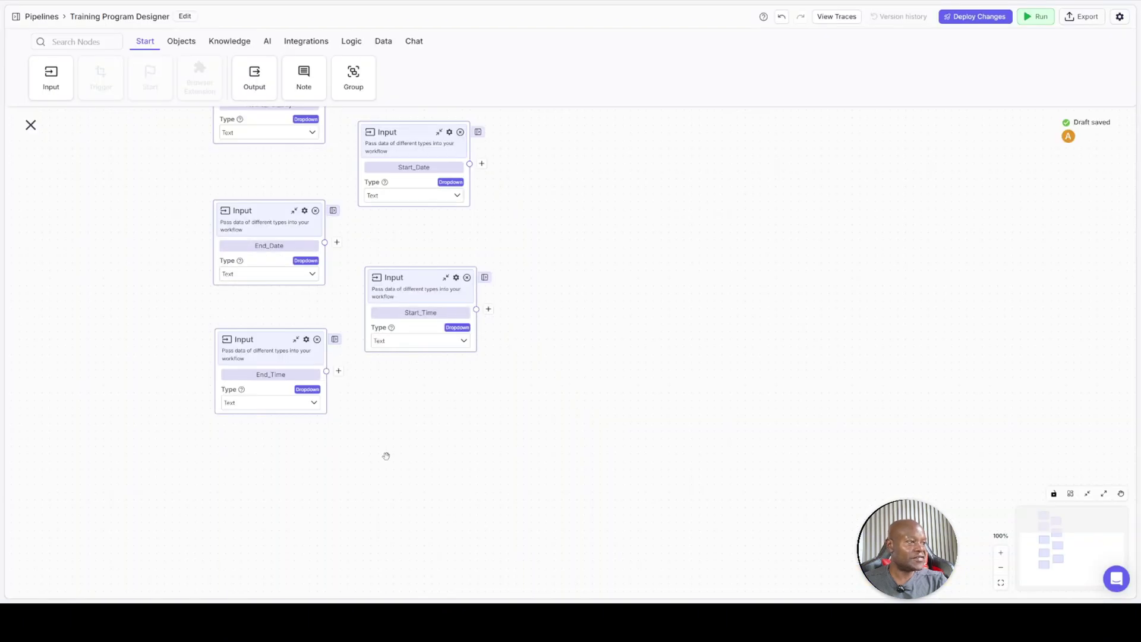
{"action": "left_click_drag", "start_coordinate": [60, 83], "coordinate": [402, 417]}
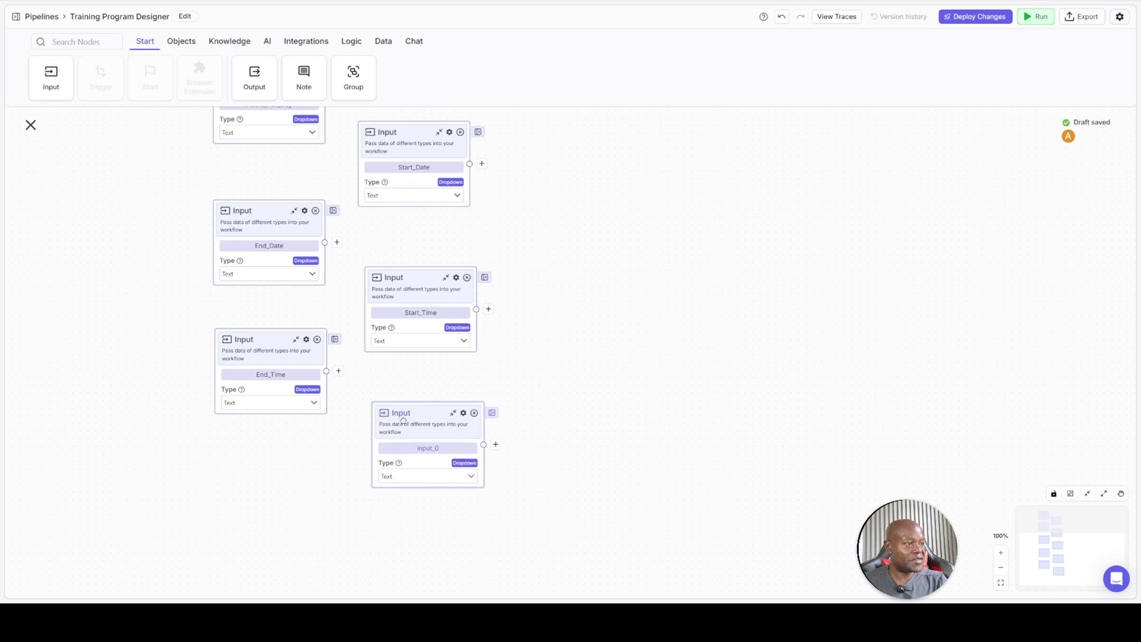
{"action": "double_click", "coordinate": [428, 450]}
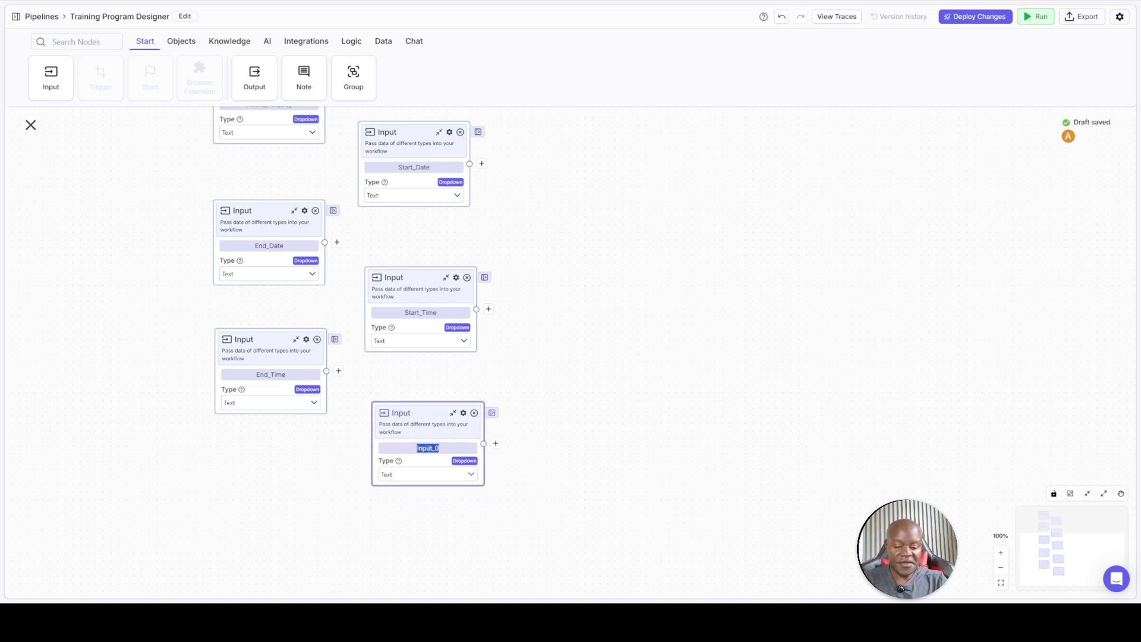
{"action": "key", "text": "BackSpace"}
{"action": "type", "text": "Number_of_Sessions"}
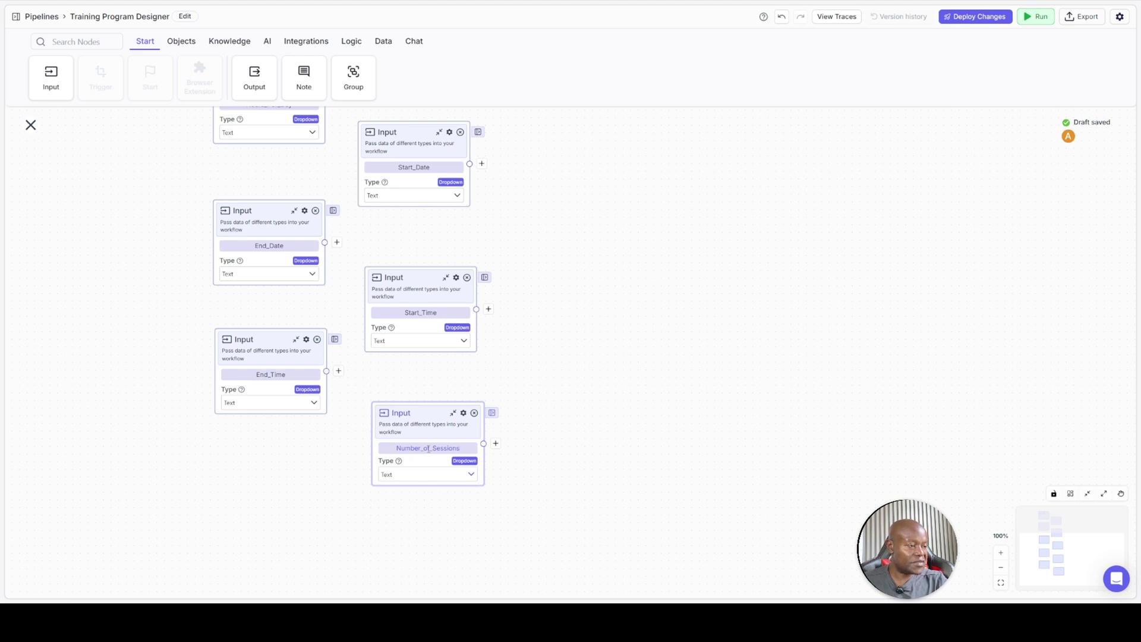
{"action": "left_click", "coordinate": [565, 450]}
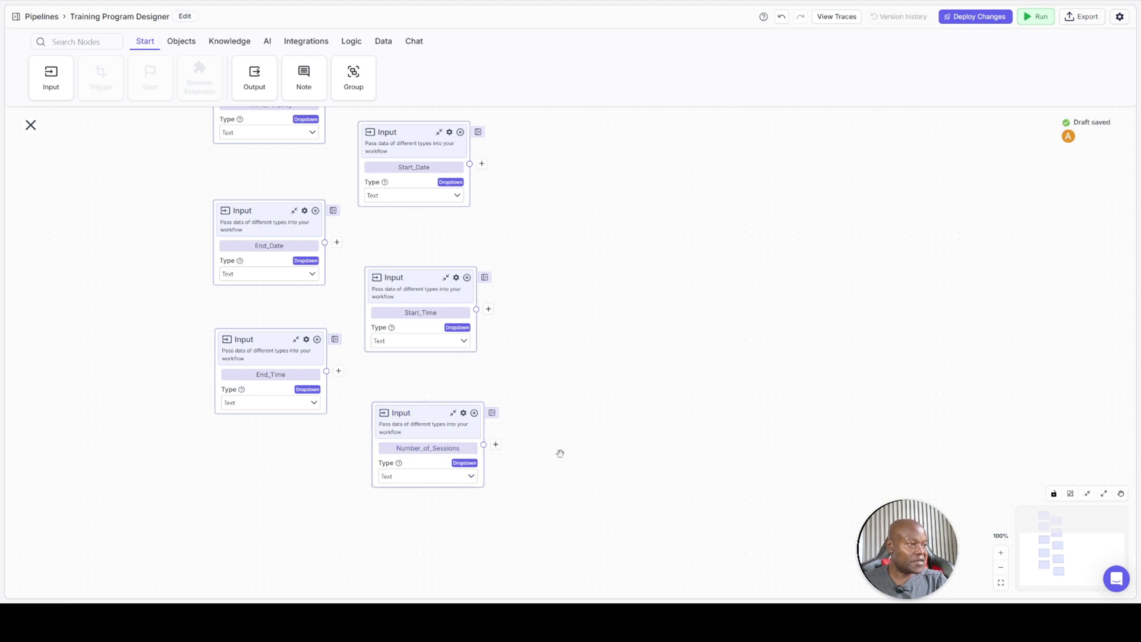
{"action": "left_click_drag", "start_coordinate": [397, 427], "coordinate": [390, 421]}
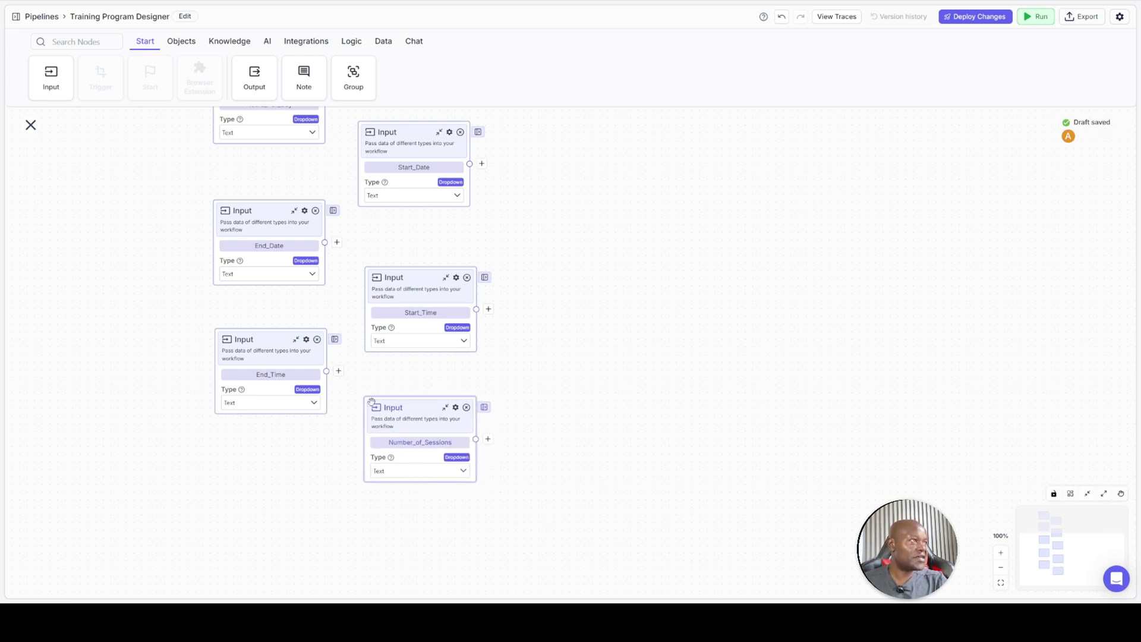
Add an Input node beneath the End_Time node and name it Country_Context
{"action": "left_click_drag", "start_coordinate": [49, 72], "coordinate": [282, 509]}
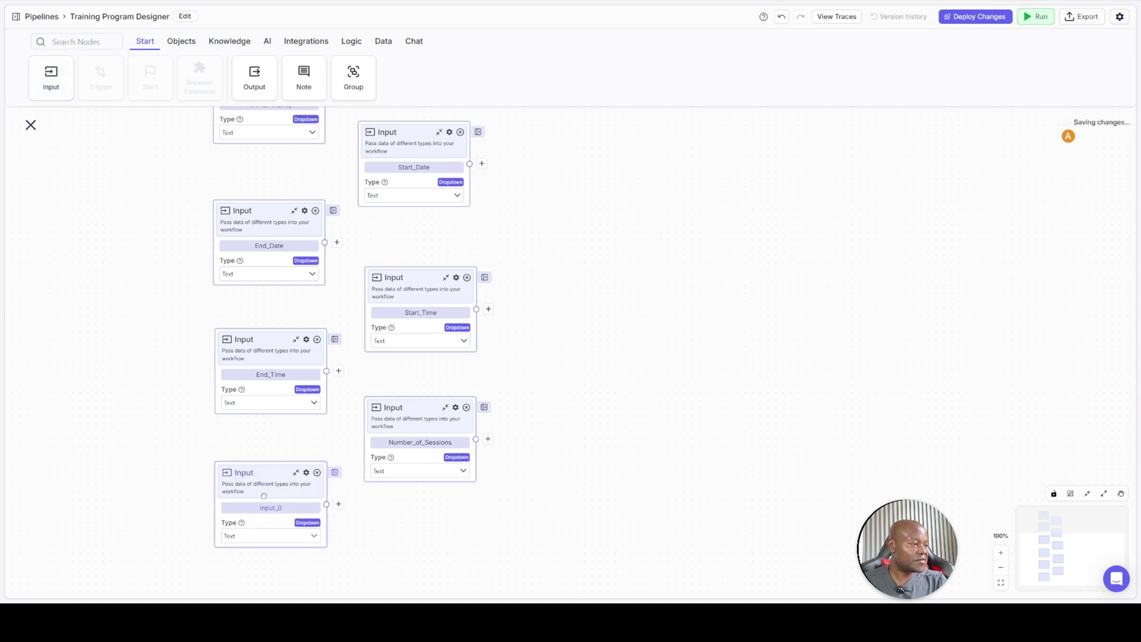
{"action": "double_click", "coordinate": [281, 509]}
{"action": "type", "text": "Cou"}
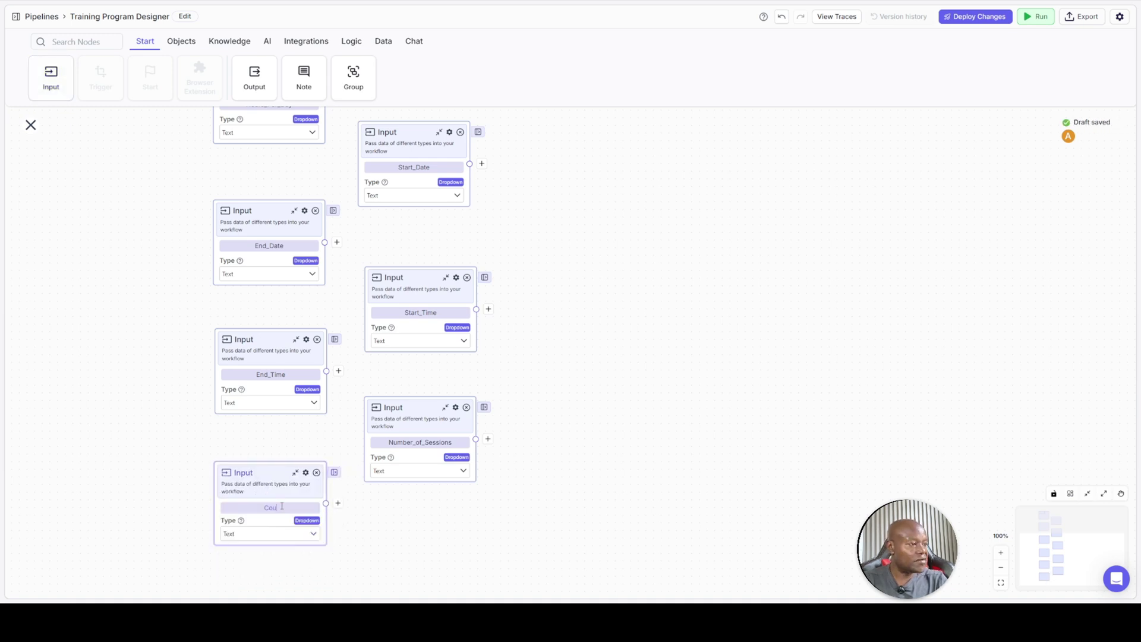
{"action": "type", "text": "ntry_Context"}
{"action": "scroll", "coordinate": [534, 466], "scroll_direction": "down", "scroll_amount": 1}
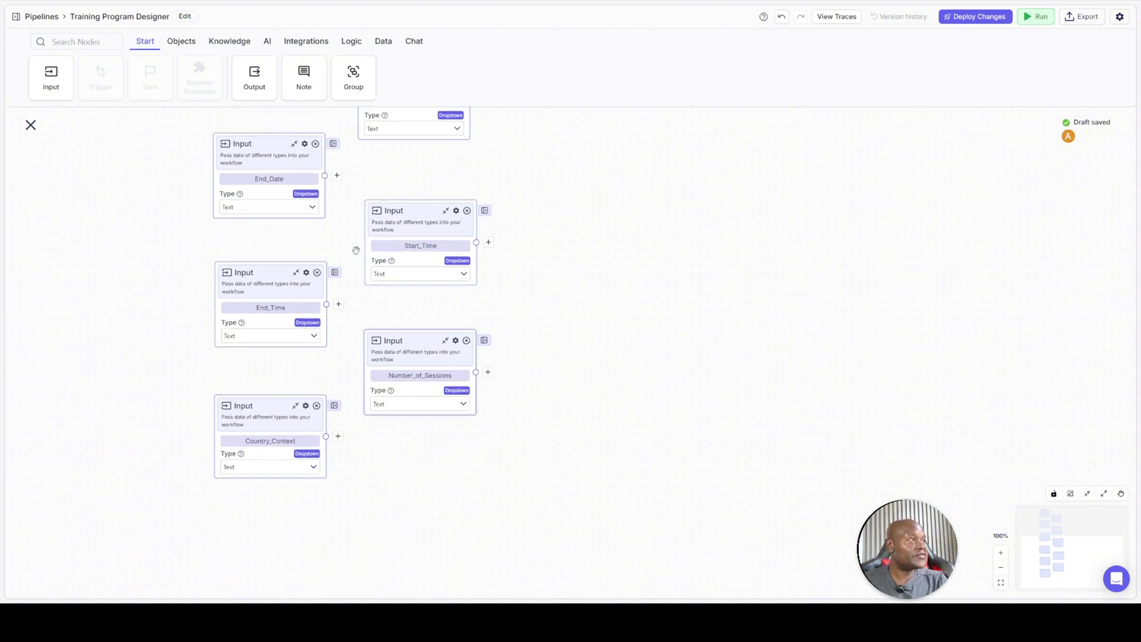
Add an Input node named Organizational_Context and position it beneath the Number_of_Sessions node
{"action": "left_click_drag", "start_coordinate": [51, 76], "coordinate": [405, 491]}
{"action": "double_click", "coordinate": [420, 521]}
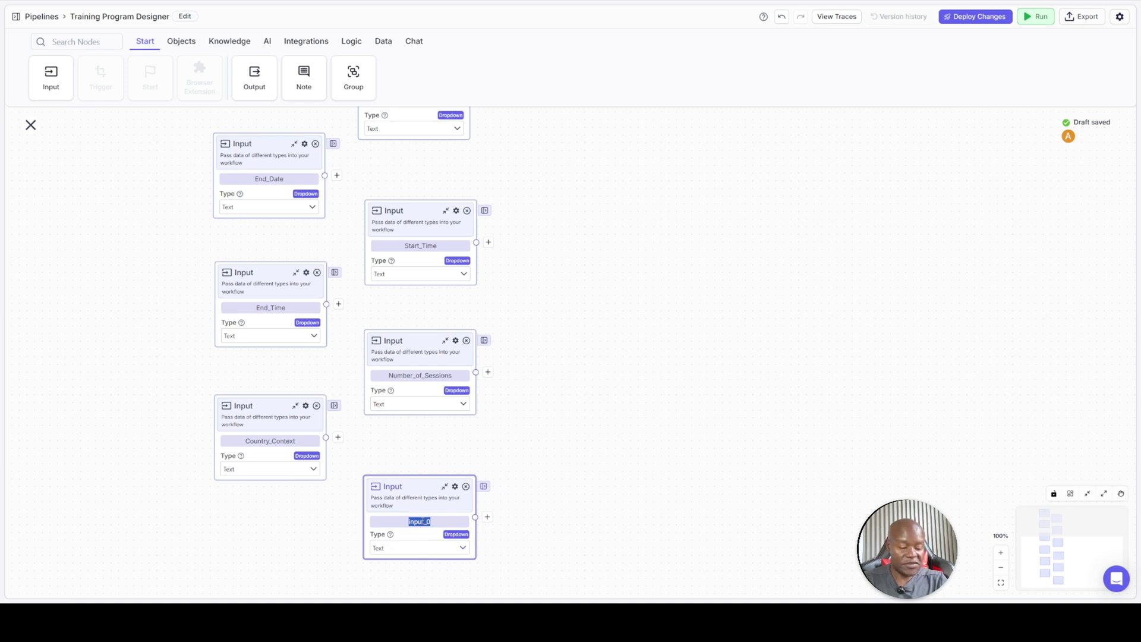
{"action": "type", "text": "Bu"}
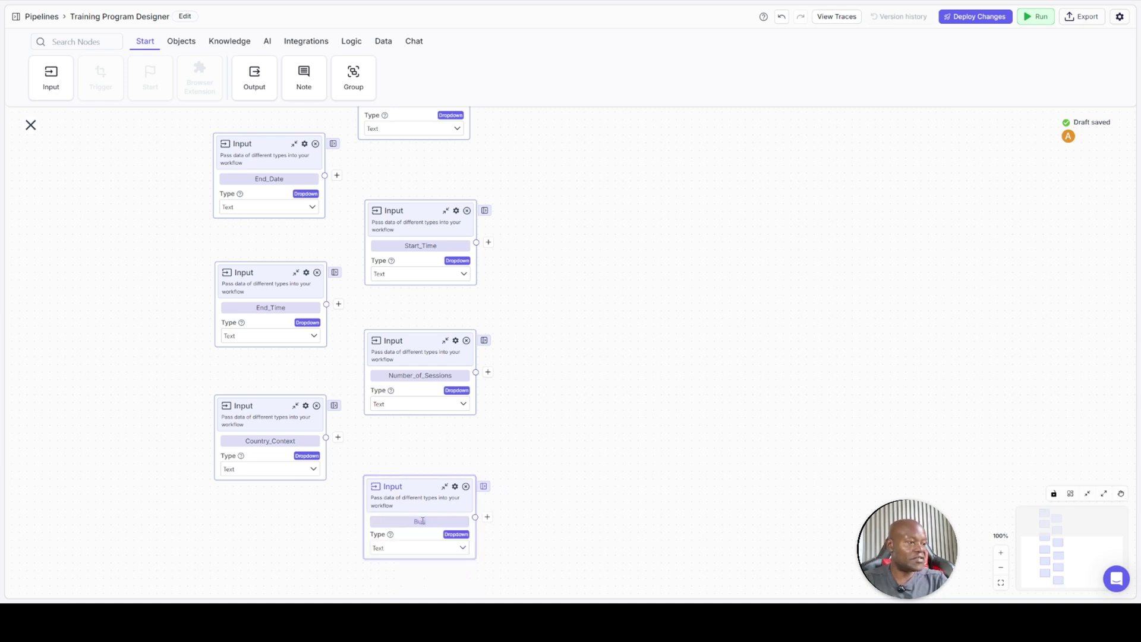
{"action": "key", "text": "BackSpace"}
{"action": "key", "text": "BackSpace"}
{"action": "key", "text": "BackSpace"}
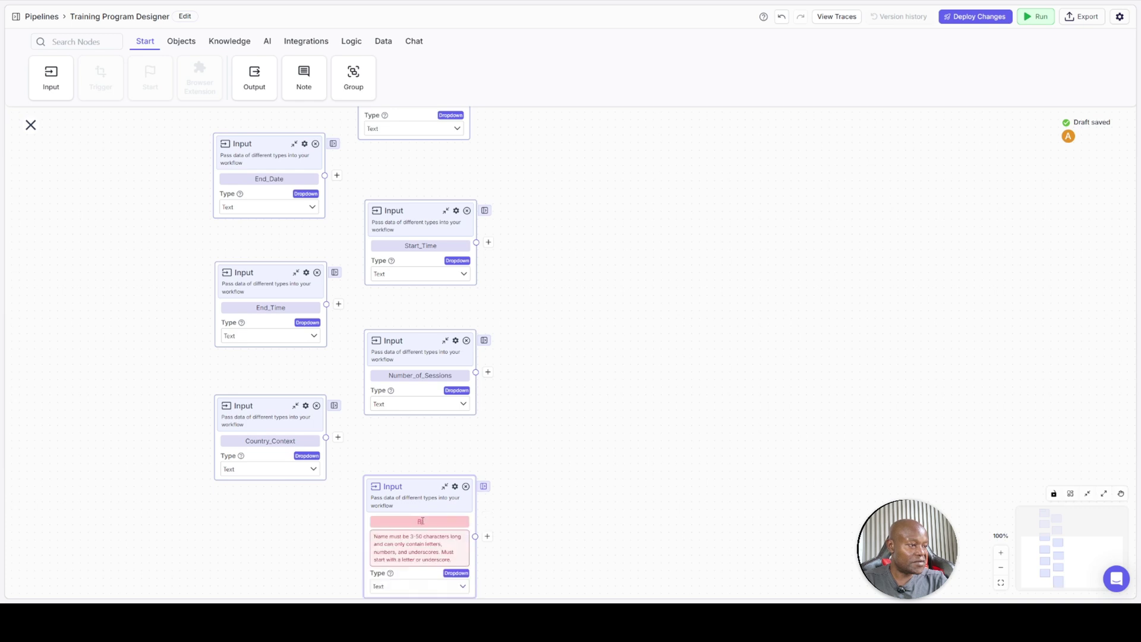
{"action": "type", "text": "O"}
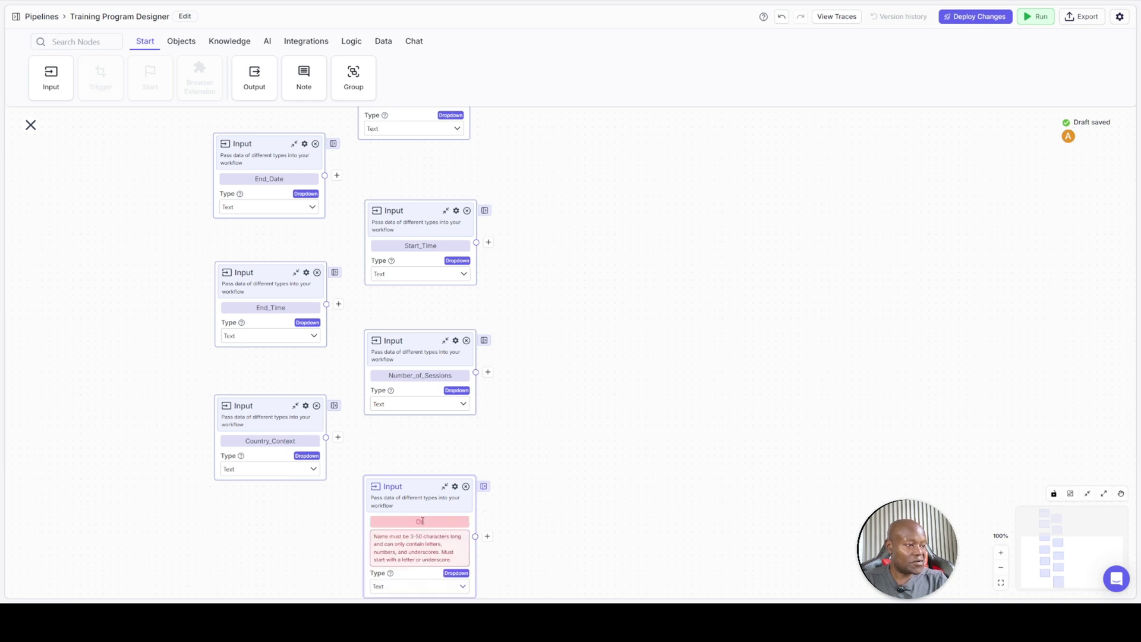
{"action": "type", "text": "rganization"}
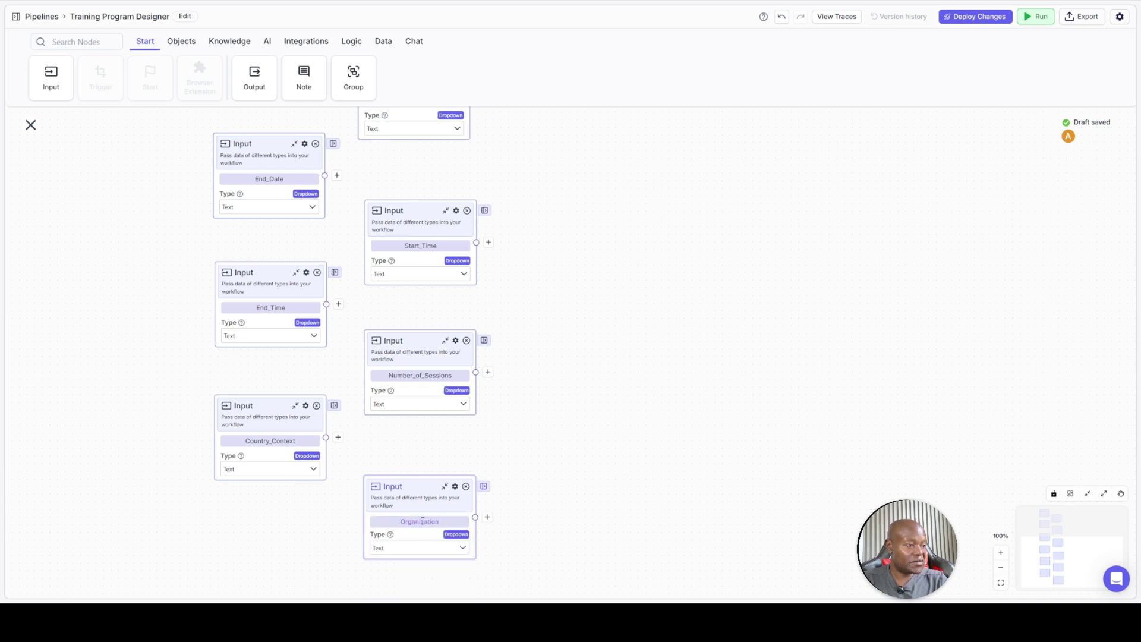
{"action": "type", "text": "al_Context"}
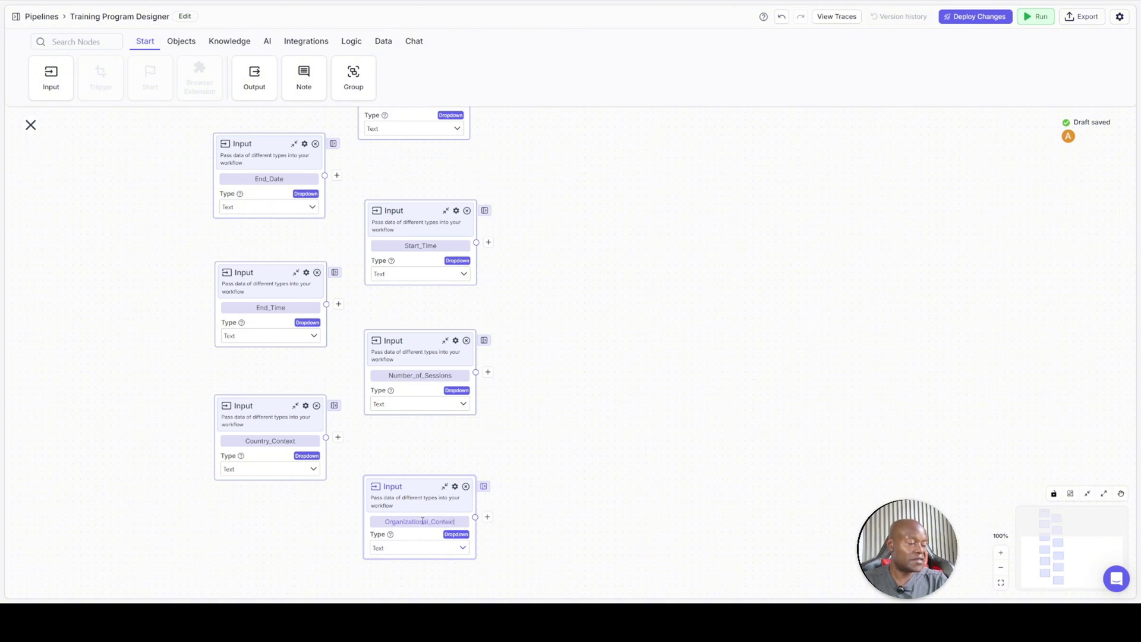
{"action": "left_click", "coordinate": [589, 409]}
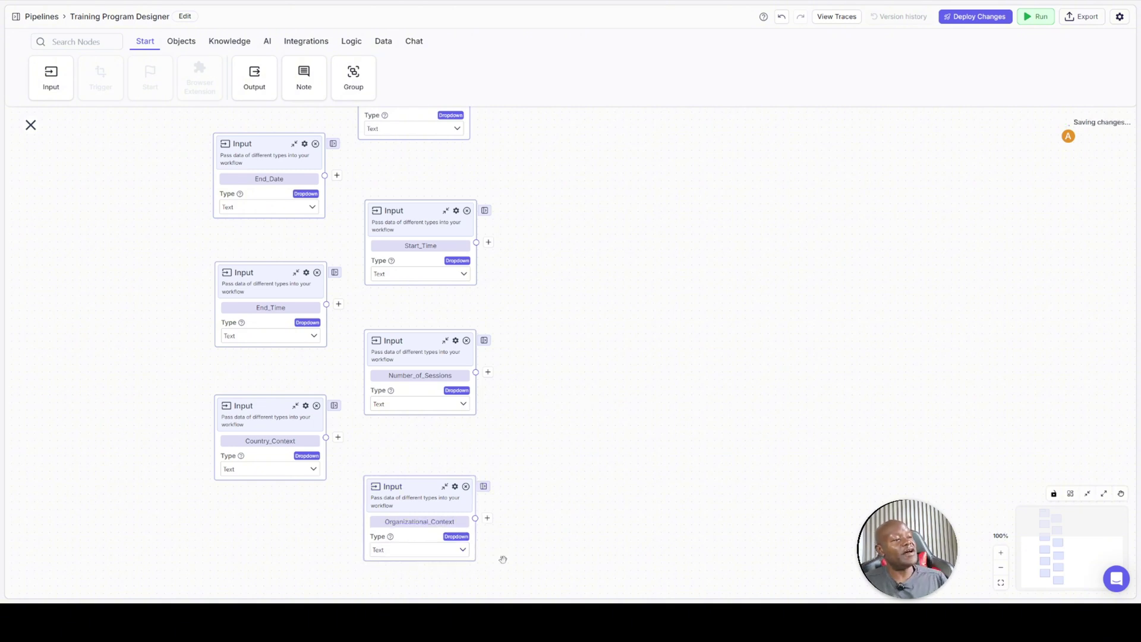
{"action": "left_click_drag", "start_coordinate": [400, 499], "coordinate": [398, 484]}
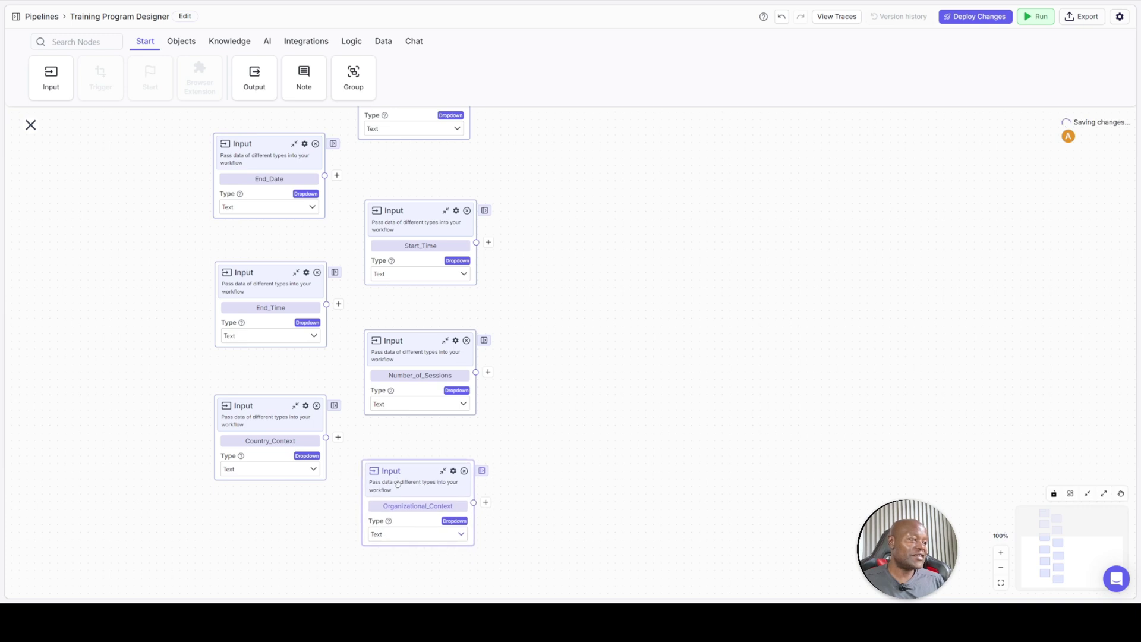
Line up the Start_Time node beneath the Start_Date node and nudge the End_Date node slightly
{"action": "scroll", "coordinate": [424, 277], "scroll_direction": "up", "scroll_amount": 2}
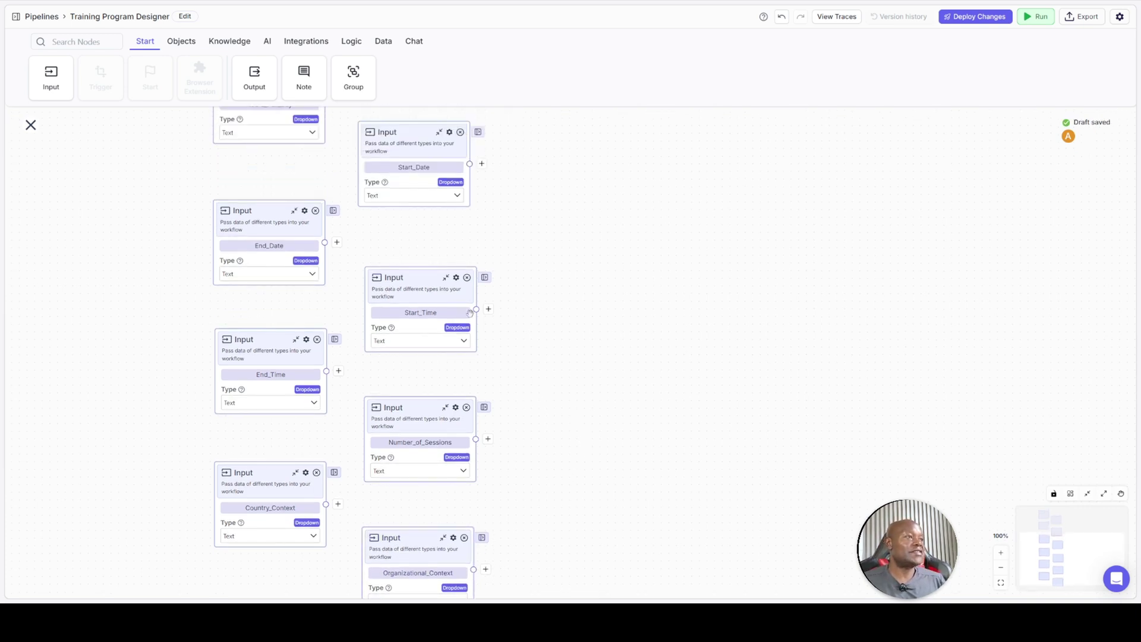
{"action": "left_click_drag", "start_coordinate": [424, 278], "coordinate": [416, 270]}
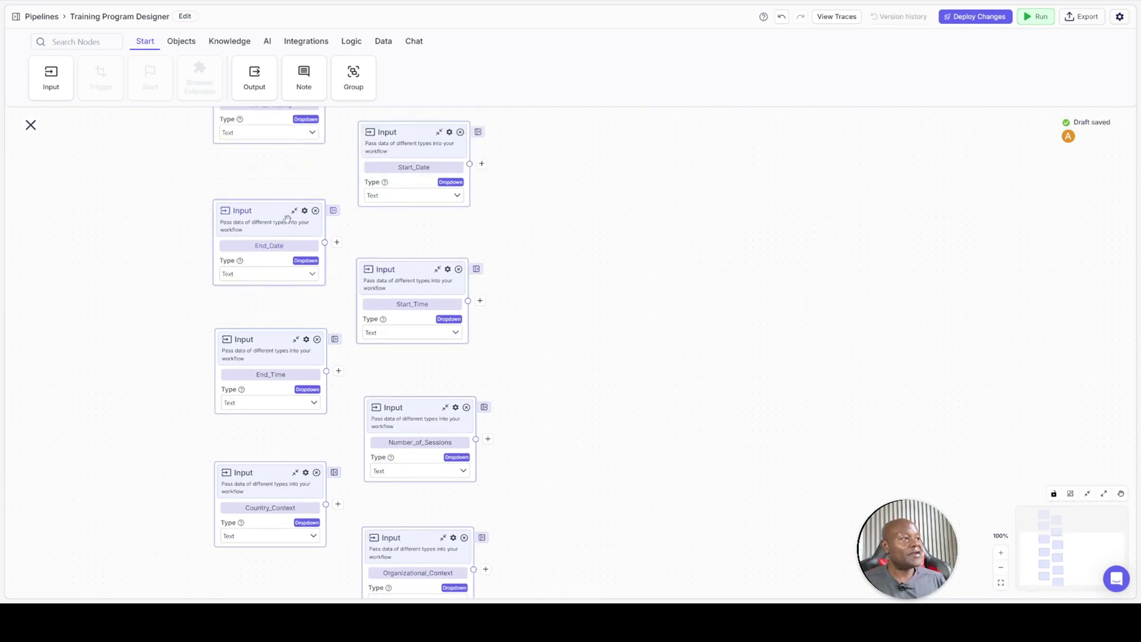
{"action": "left_click_drag", "start_coordinate": [281, 211], "coordinate": [279, 208]}
{"action": "left_click_drag", "start_coordinate": [698, 285], "coordinate": [586, 502]}
{"action": "left_click_drag", "start_coordinate": [634, 316], "coordinate": [652, 453]}
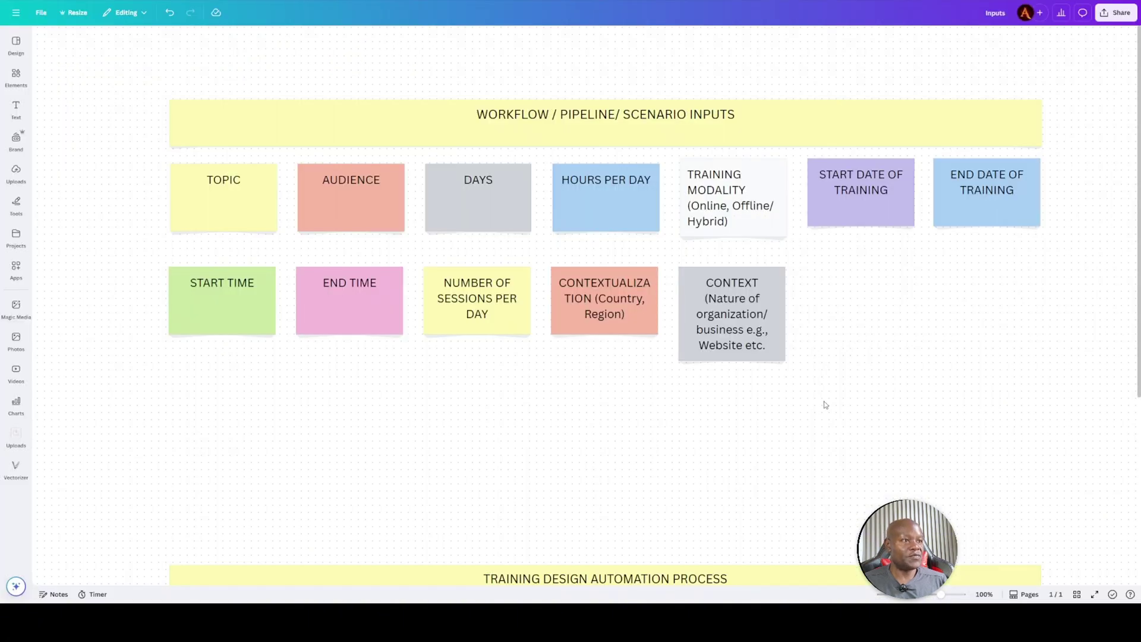
On the Canva whiteboard, paste a copy of the END TIME note into the empty area above the Training Design Automation Process header
{"action": "scroll", "coordinate": [791, 453], "scroll_direction": "down", "scroll_amount": 6}
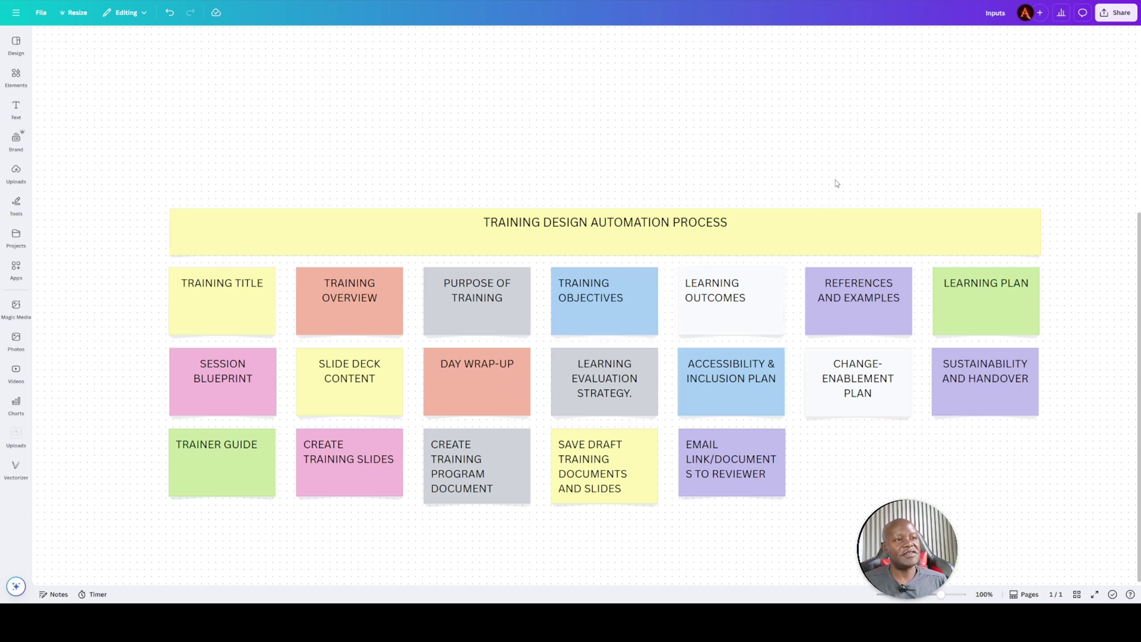
{"action": "scroll", "coordinate": [835, 183], "scroll_direction": "up", "scroll_amount": 3}
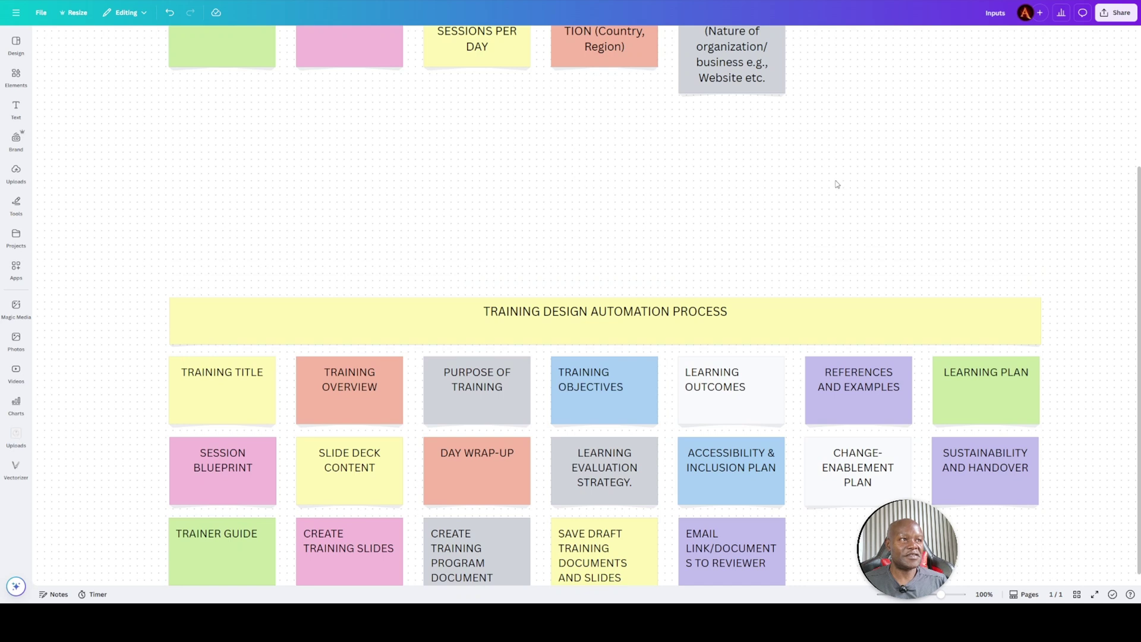
{"action": "scroll", "coordinate": [838, 186], "scroll_direction": "up", "scroll_amount": 4}
{"action": "scroll", "coordinate": [842, 214], "scroll_direction": "down", "scroll_amount": 6}
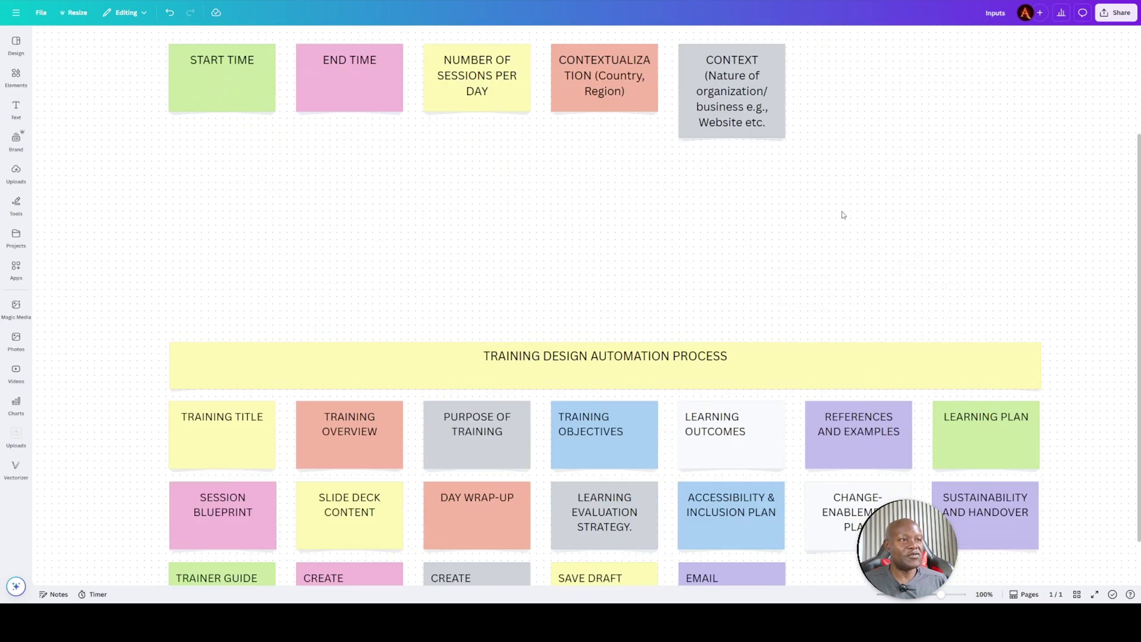
{"action": "scroll", "coordinate": [845, 216], "scroll_direction": "down", "scroll_amount": 1}
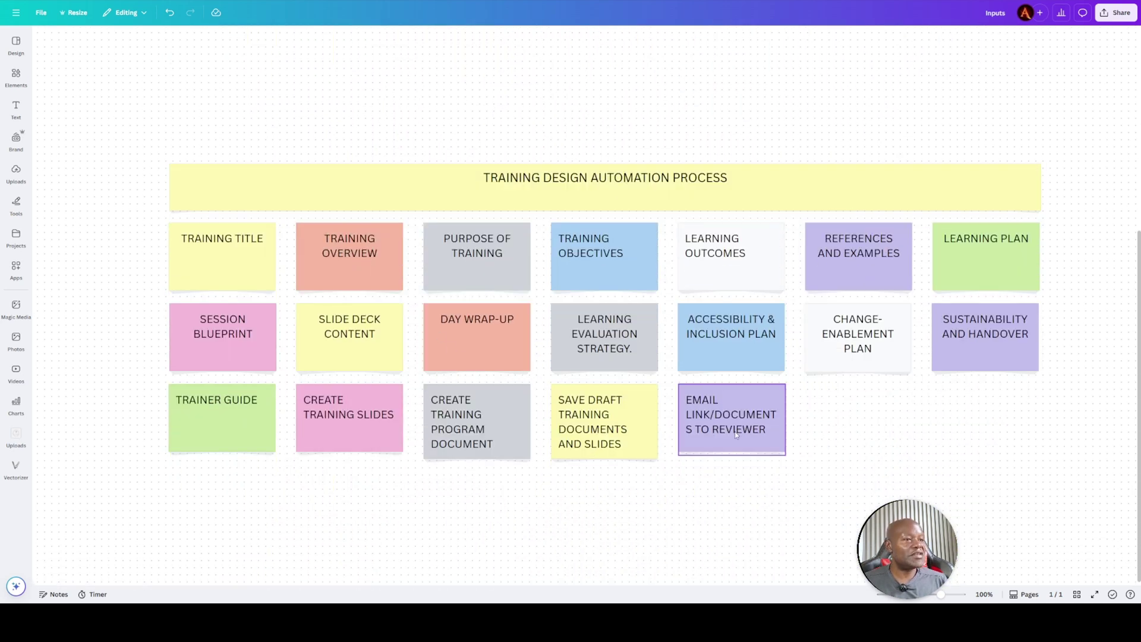
{"action": "scroll", "coordinate": [609, 141], "scroll_direction": "up", "scroll_amount": 6}
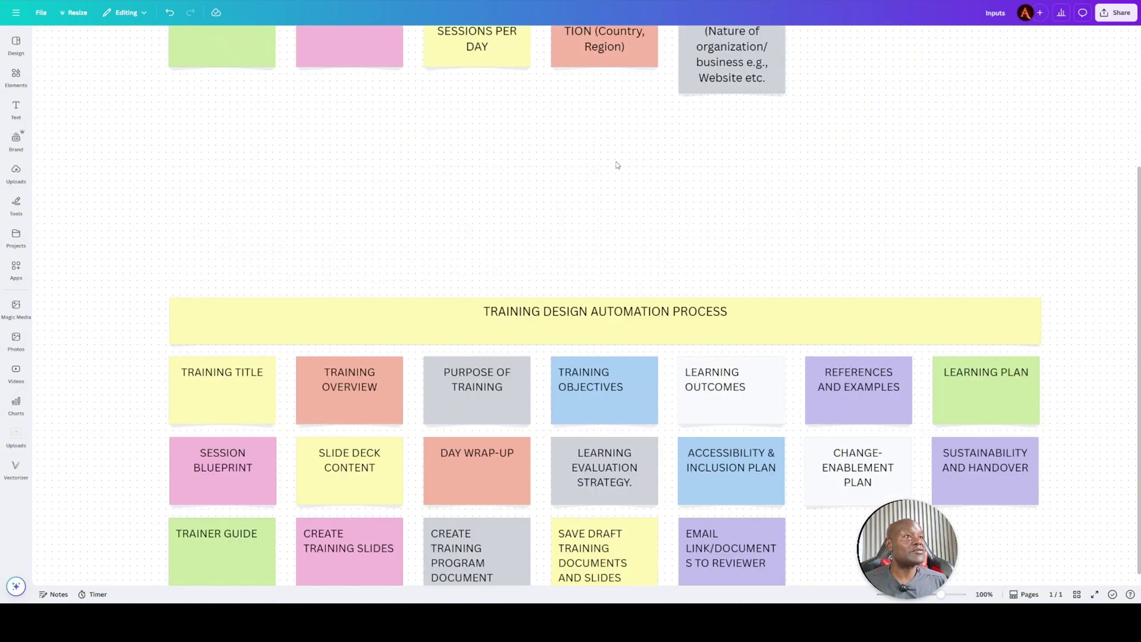
{"action": "right_click", "coordinate": [365, 108]}
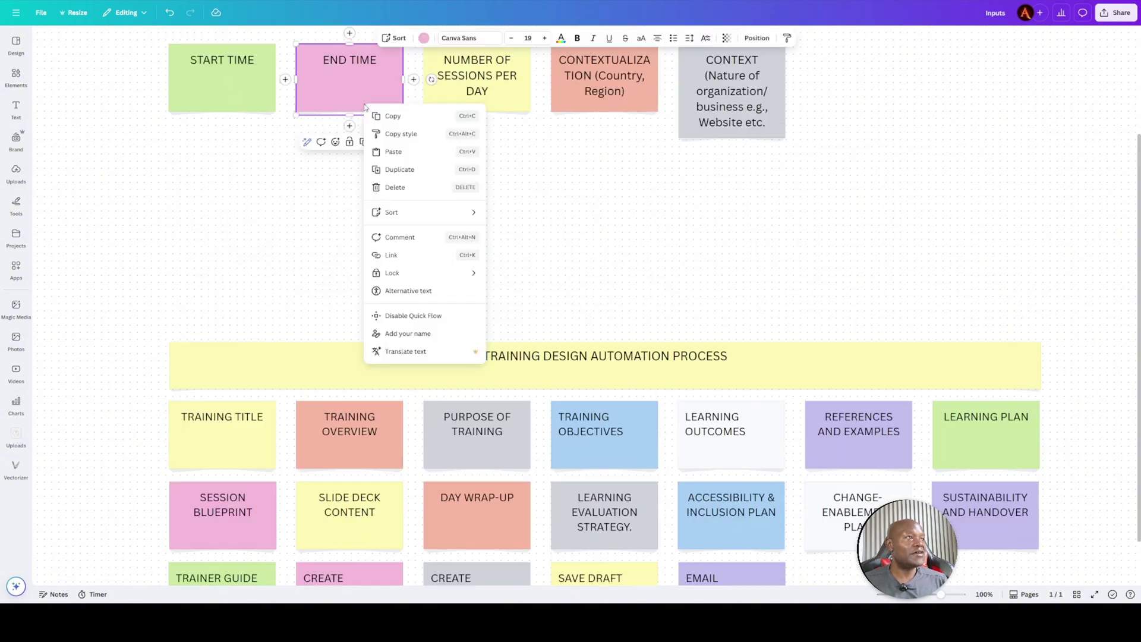
{"action": "left_click", "coordinate": [400, 121]}
{"action": "left_click", "coordinate": [516, 213]}
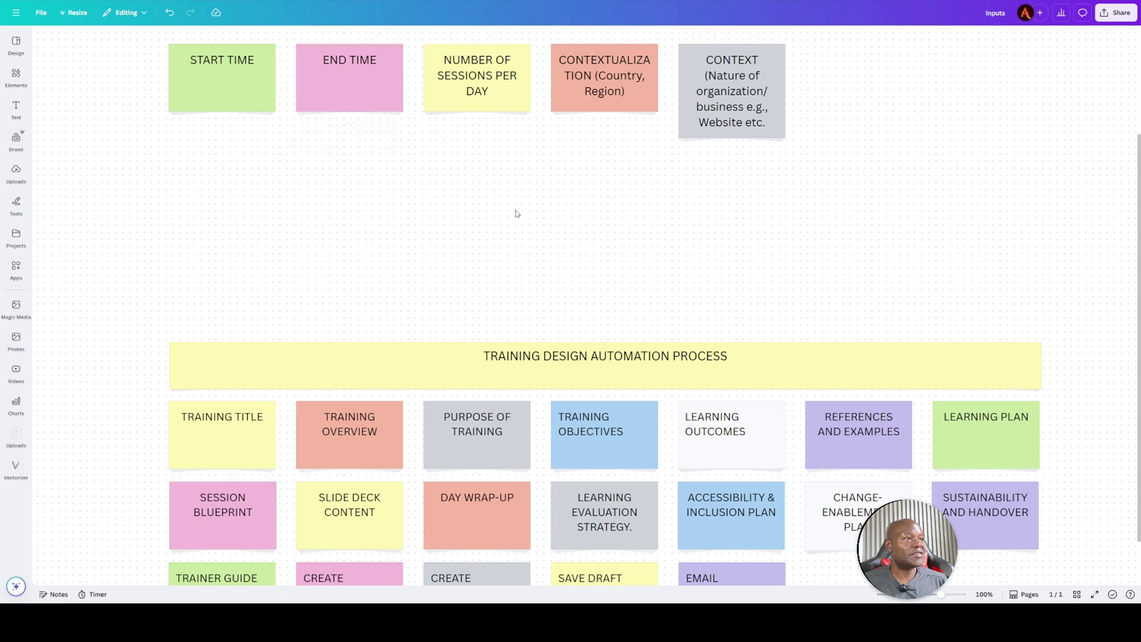
{"action": "key", "text": "ctrl+v"}
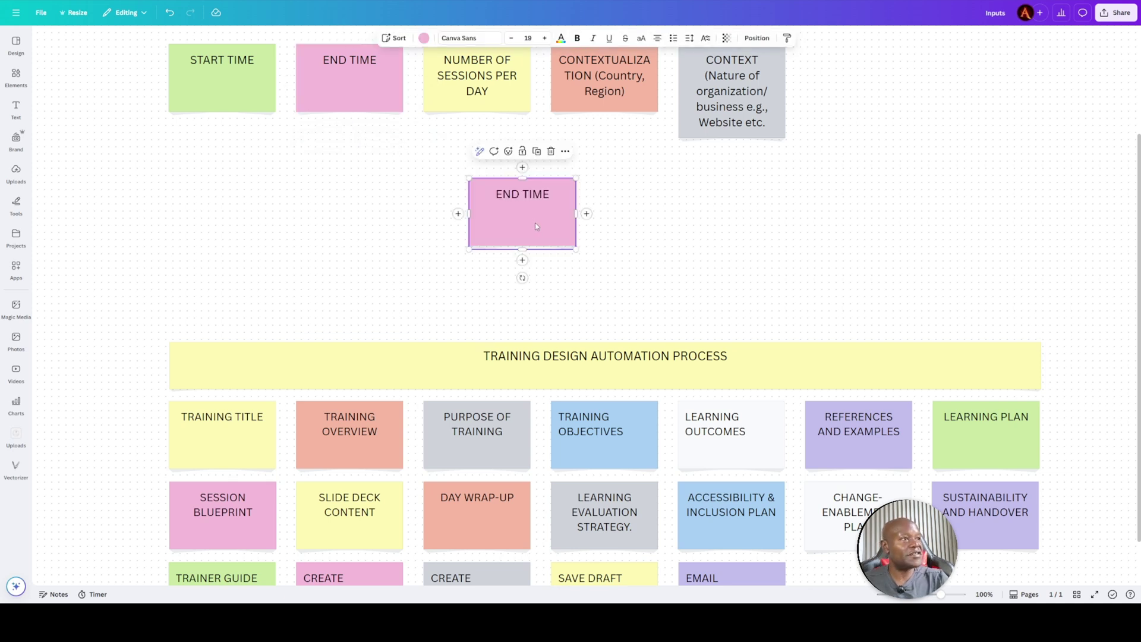
Change the text of the copied END TIME note to RESEARCH
{"action": "left_click", "coordinate": [529, 195]}
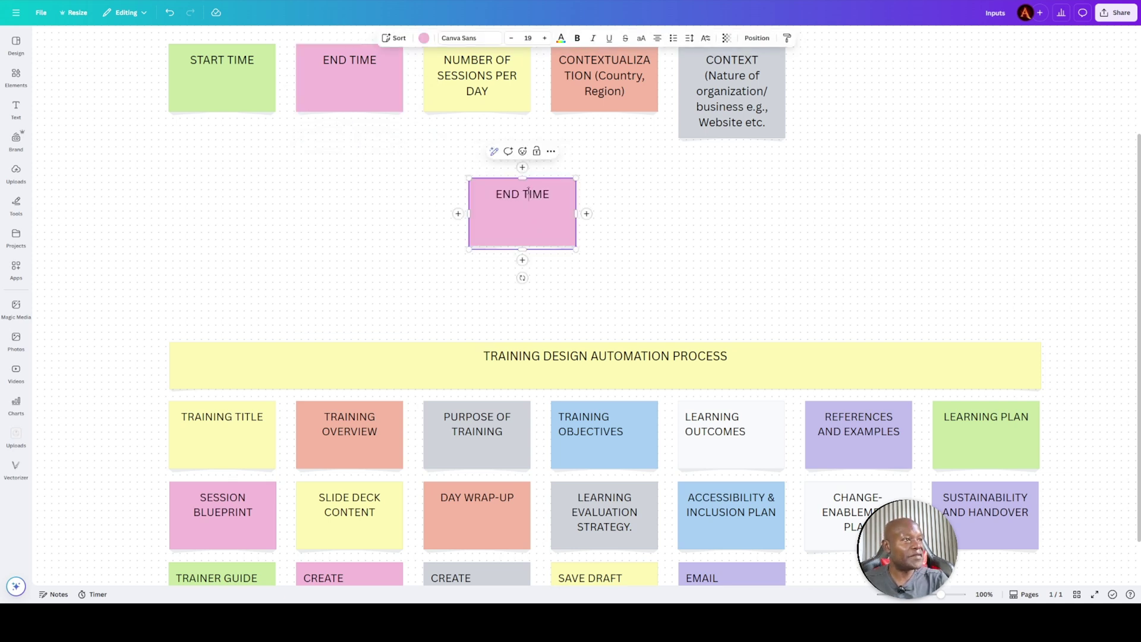
{"action": "key", "text": "ctrl+a"}
{"action": "type", "text": "R"}
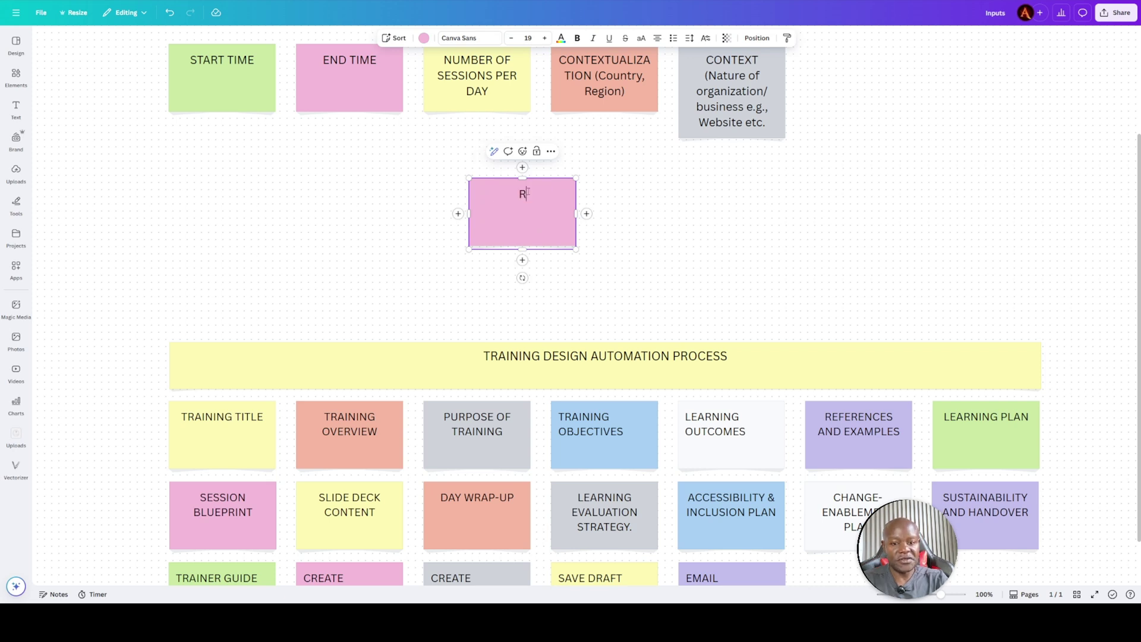
{"action": "type", "text": "ESEARCH"}
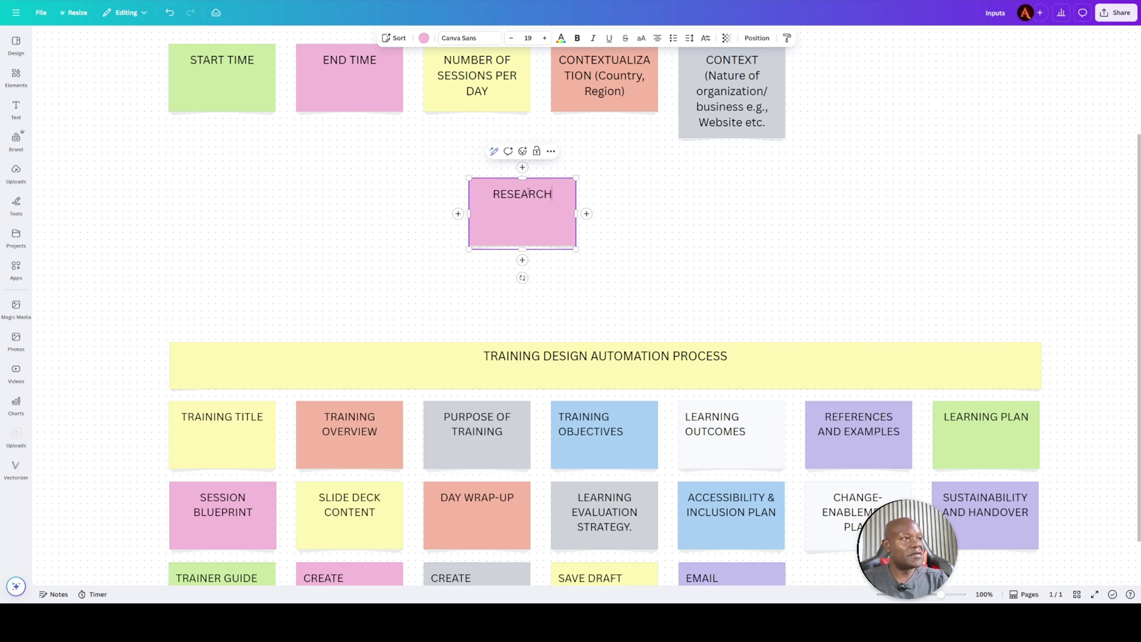
{"action": "left_click", "coordinate": [606, 247]}
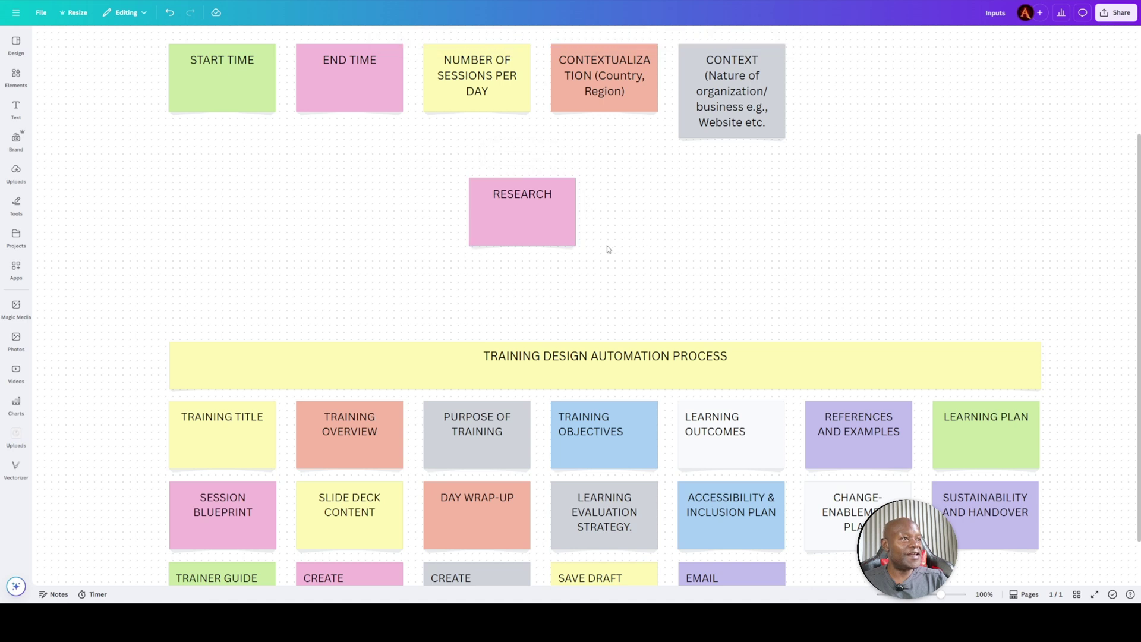
{"action": "left_click_drag", "start_coordinate": [569, 230], "coordinate": [572, 252]}
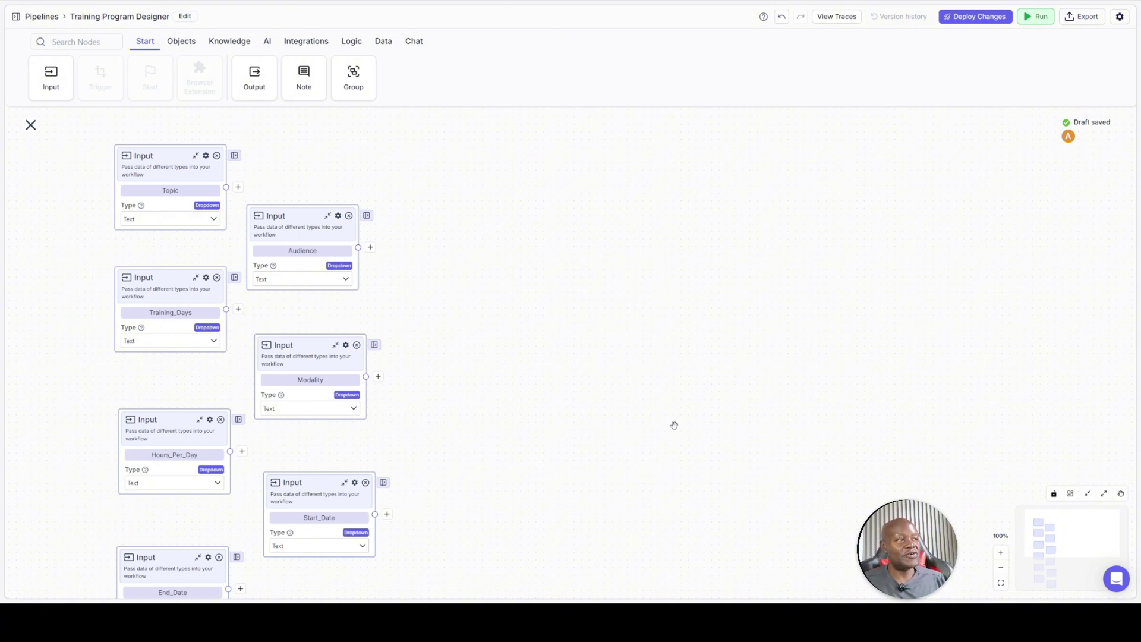
Return to the VectorShift pipeline and show the available AI model nodes
{"action": "left_click_drag", "start_coordinate": [677, 390], "coordinate": [652, 404]}
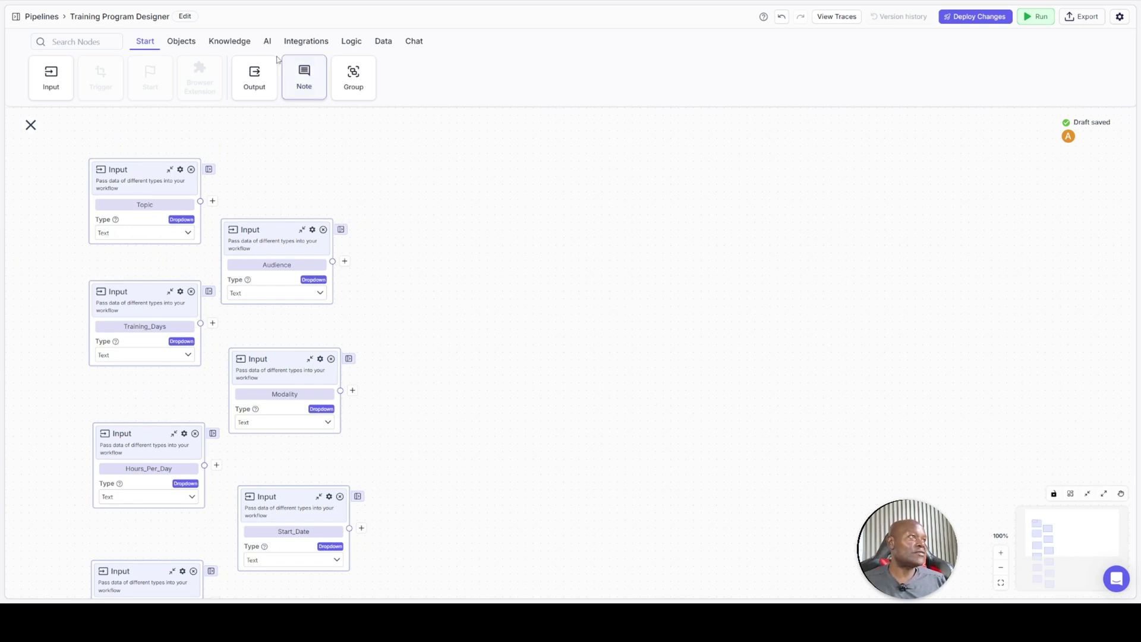
{"action": "left_click", "coordinate": [266, 41]}
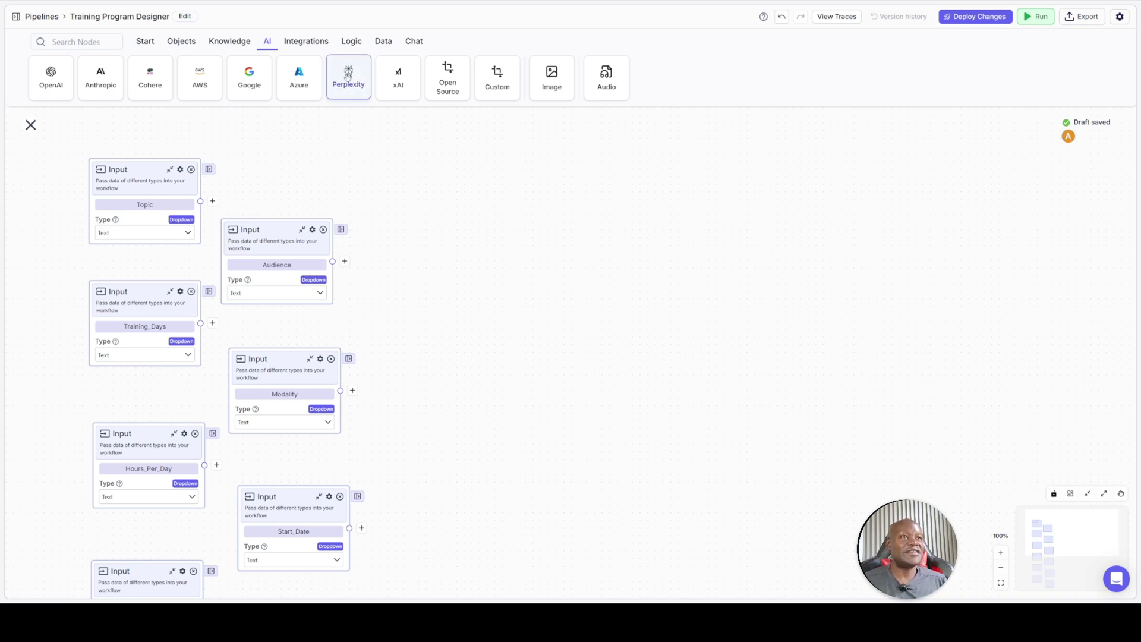
{"action": "left_click_drag", "start_coordinate": [348, 76], "coordinate": [578, 244]}
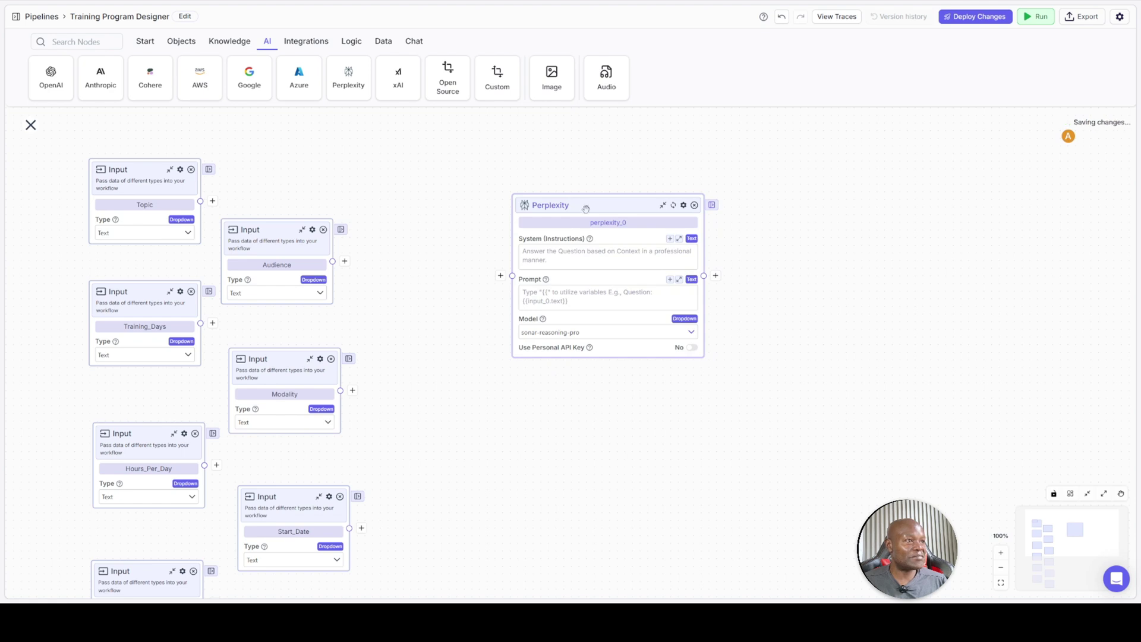
{"action": "double_click", "coordinate": [623, 225]}
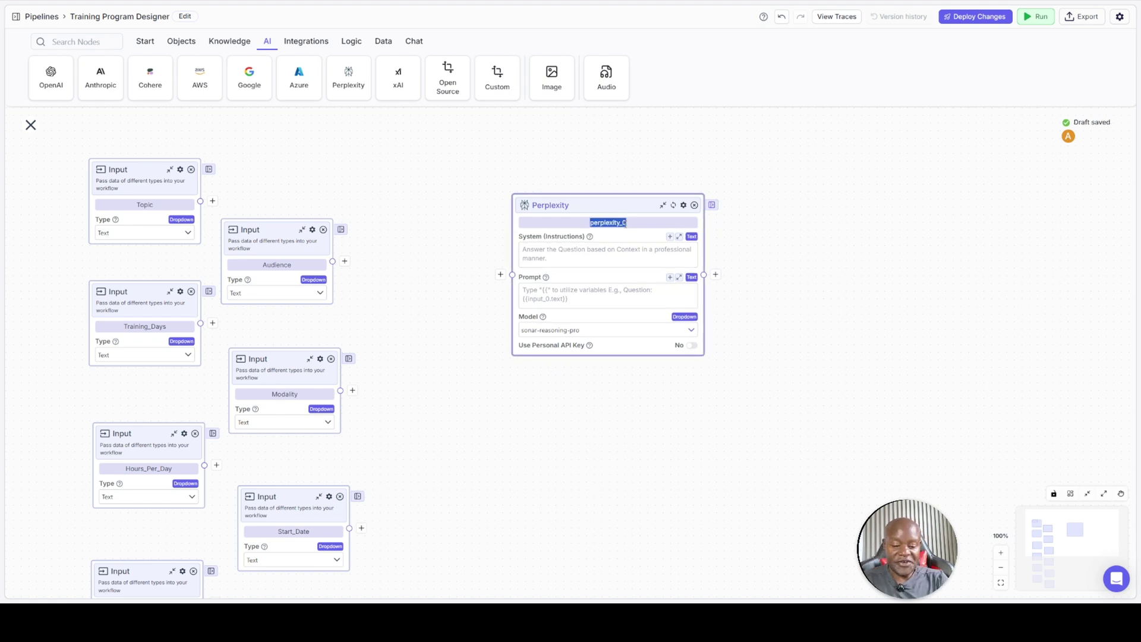
{"action": "type", "text": "Re"}
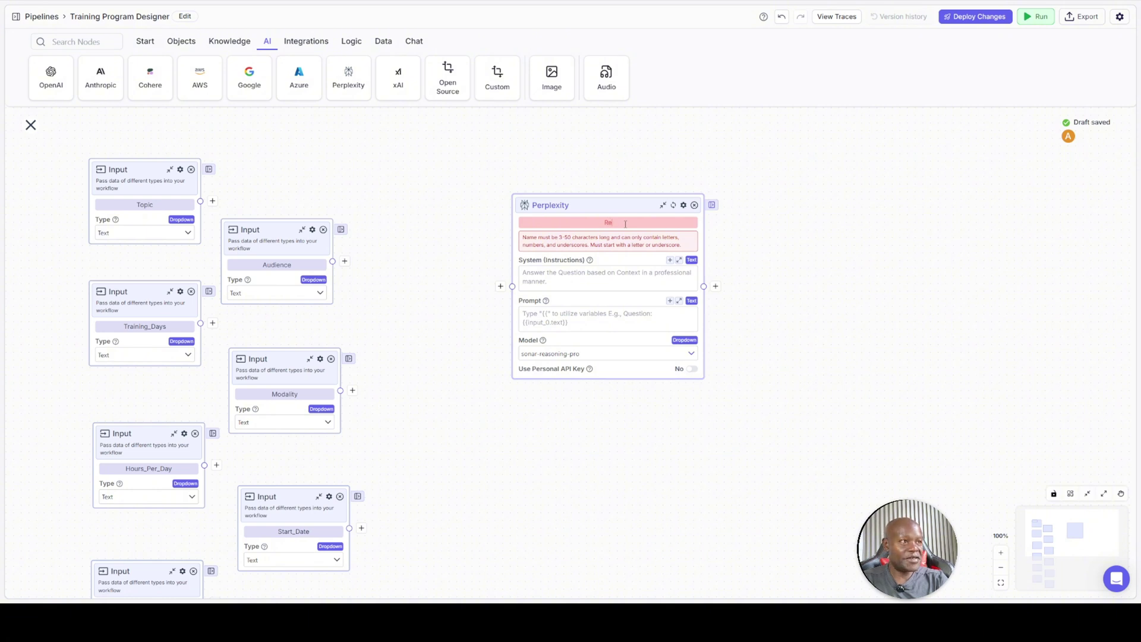
{"action": "type", "text": "s"}
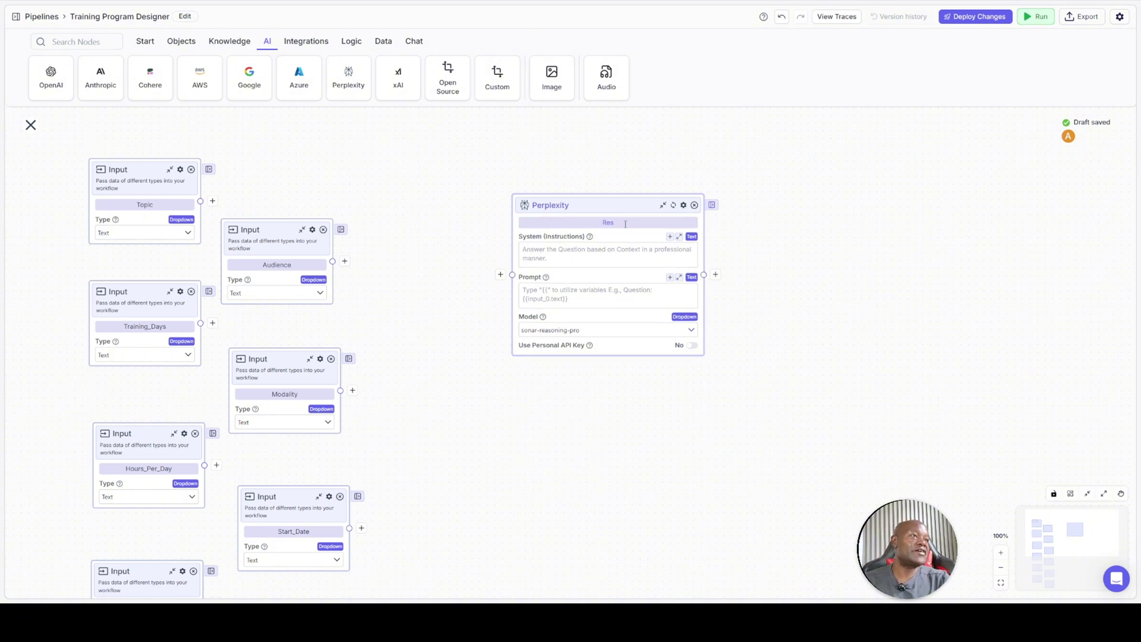
{"action": "left_click", "coordinate": [695, 207]}
{"action": "left_click", "coordinate": [695, 206]}
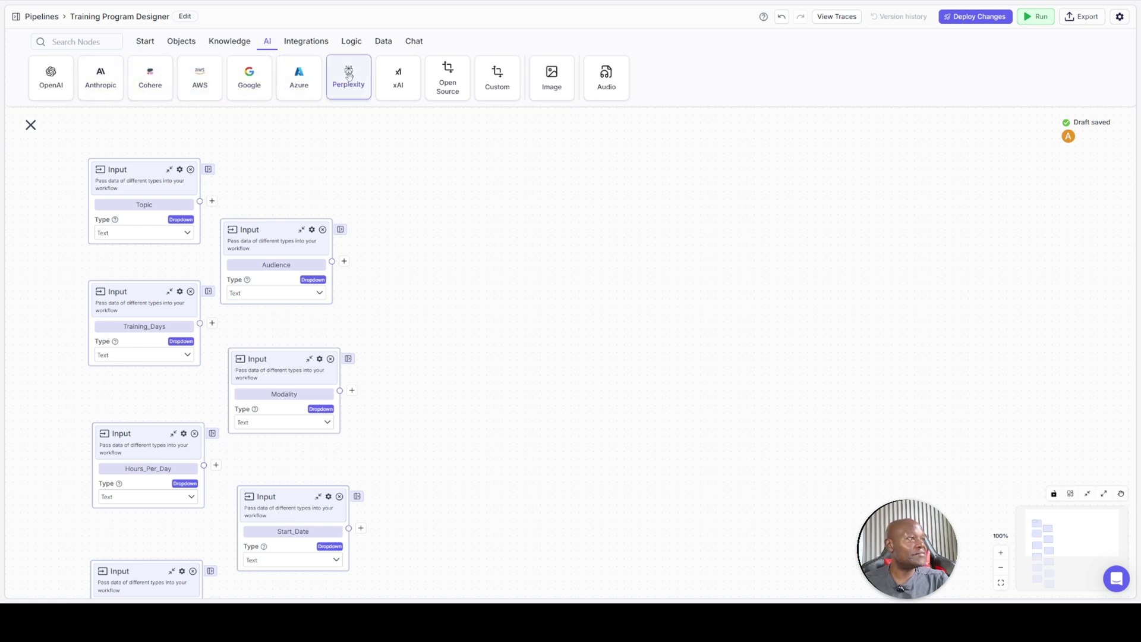
Add a Perplexity node to the right of the Input nodes and name it Researcher
{"action": "left_click_drag", "start_coordinate": [349, 76], "coordinate": [551, 225]}
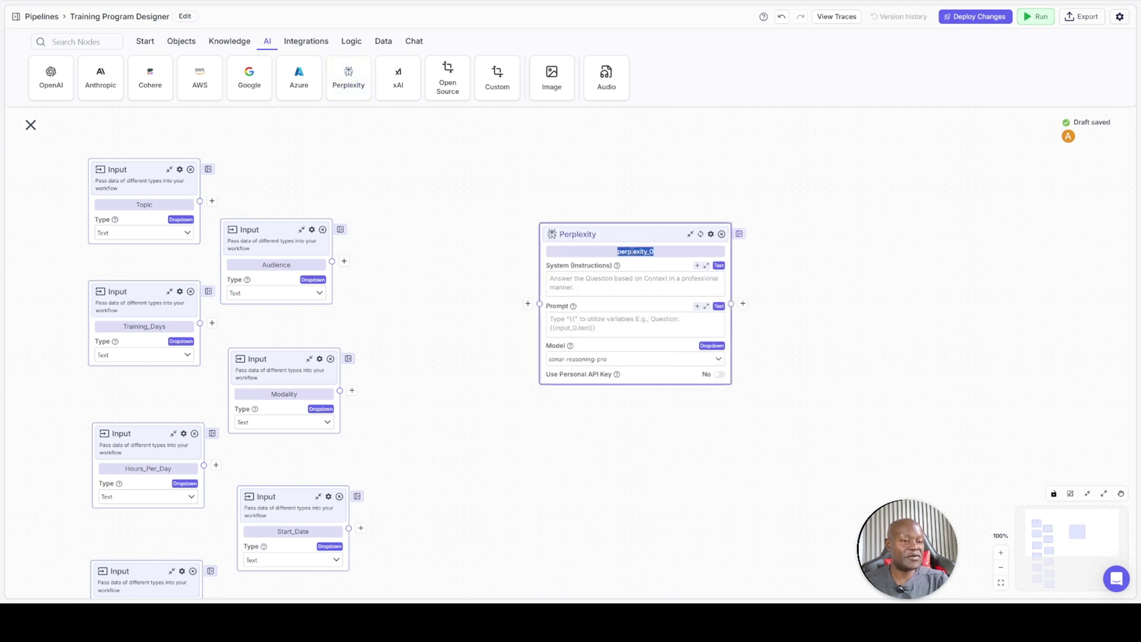
{"action": "key", "text": "BackSpace"}
{"action": "type", "text": "Res"}
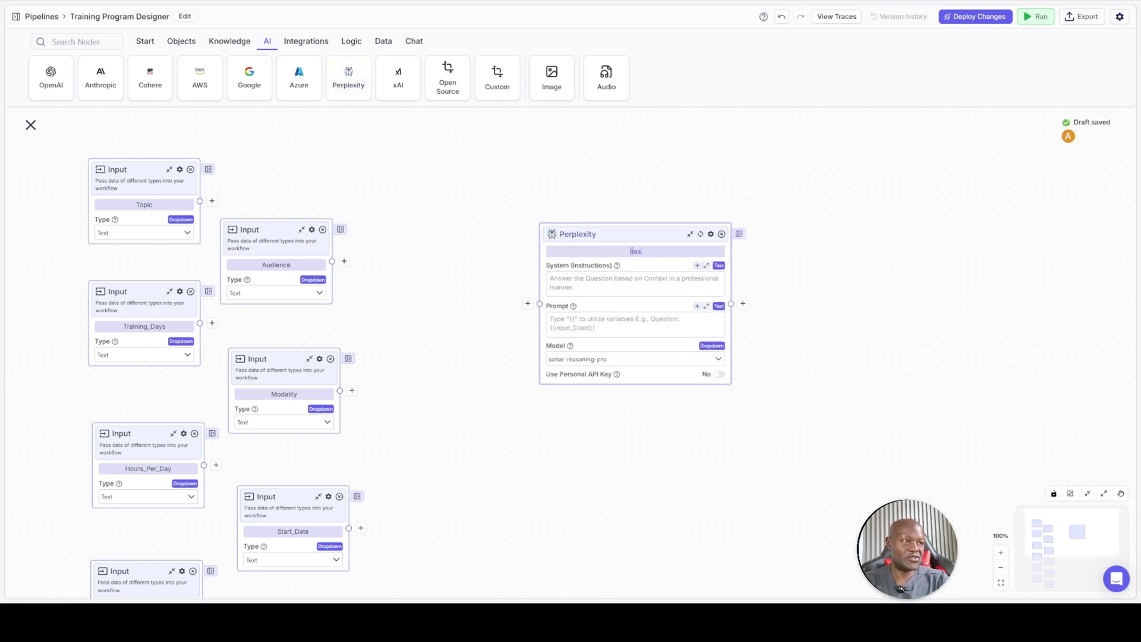
{"action": "type", "text": "earcher"}
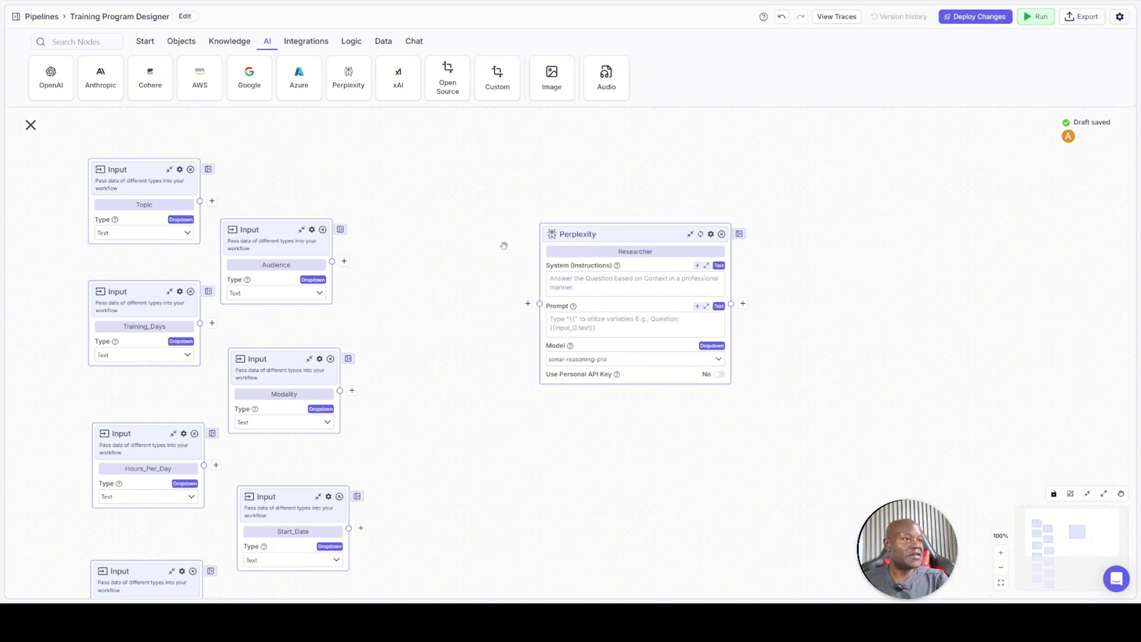
{"action": "left_click_drag", "start_coordinate": [613, 231], "coordinate": [587, 216]}
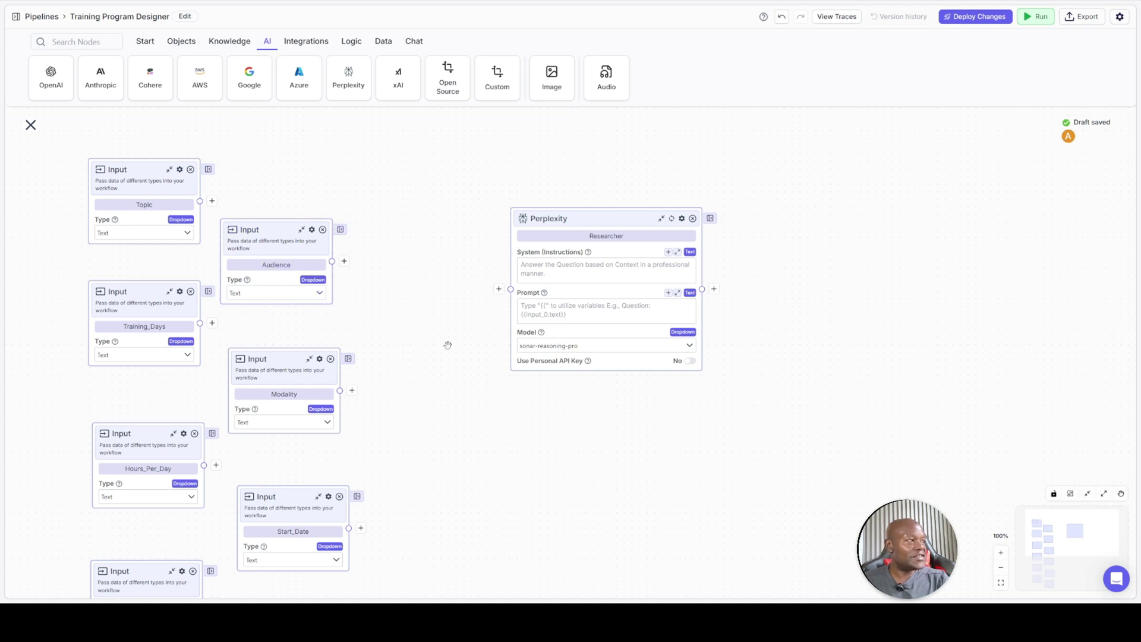
Look over all the Input nodes from Topic down to Organizational_Context and return to the Researcher node
{"action": "scroll", "coordinate": [454, 418], "scroll_direction": "down", "scroll_amount": 2}
{"action": "scroll", "coordinate": [454, 419], "scroll_direction": "down", "scroll_amount": 5}
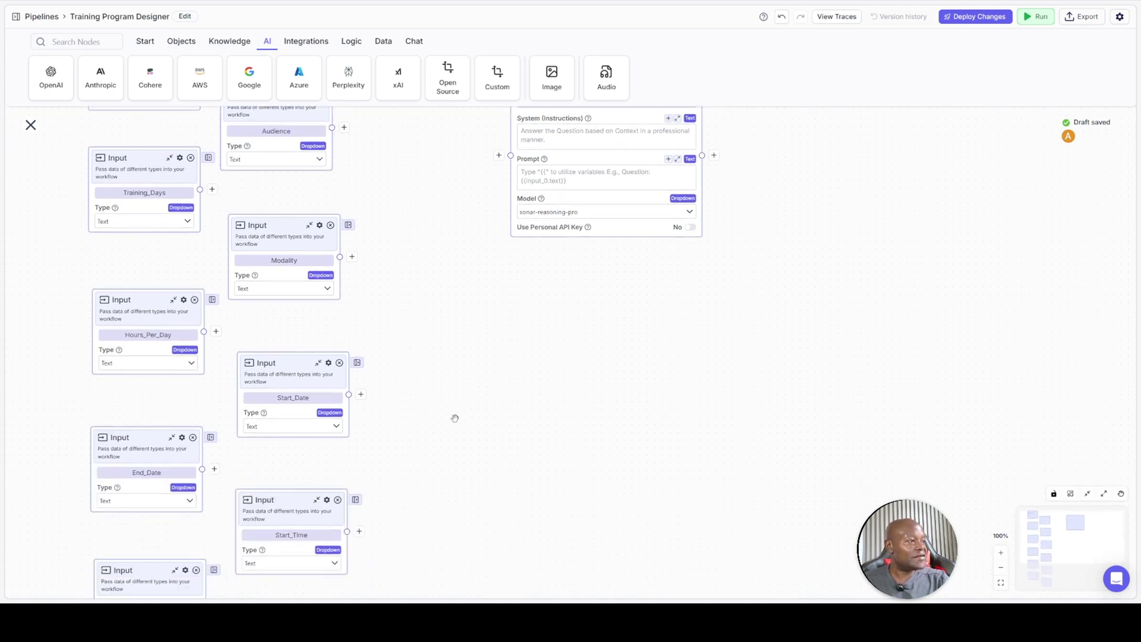
{"action": "scroll", "coordinate": [455, 411], "scroll_direction": "down", "scroll_amount": 5}
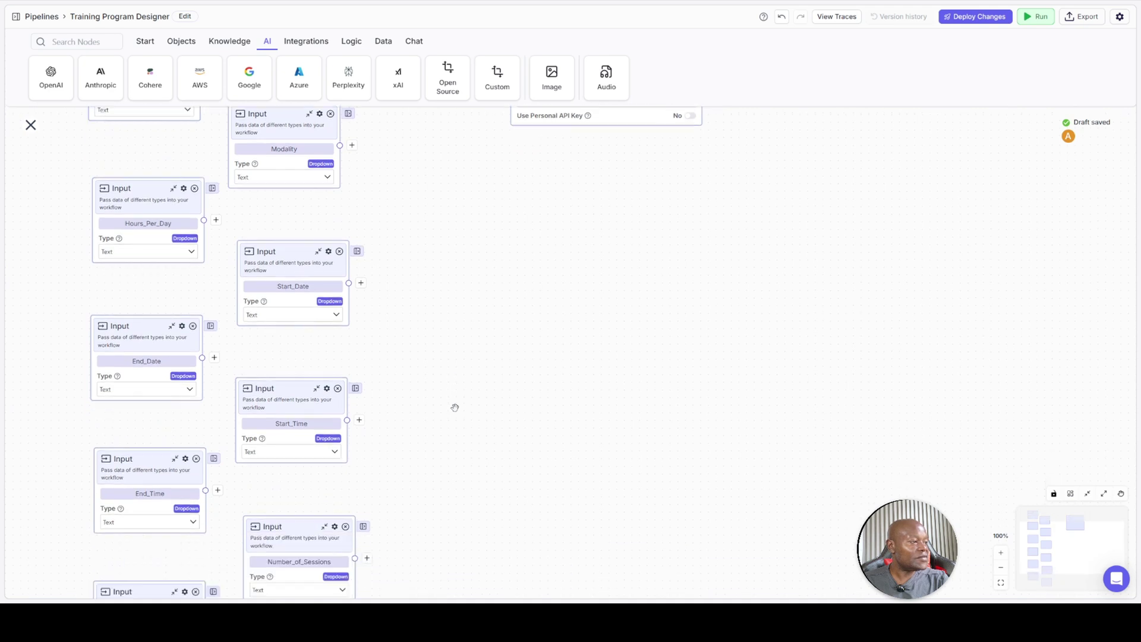
{"action": "scroll", "coordinate": [455, 408], "scroll_direction": "down", "scroll_amount": 5}
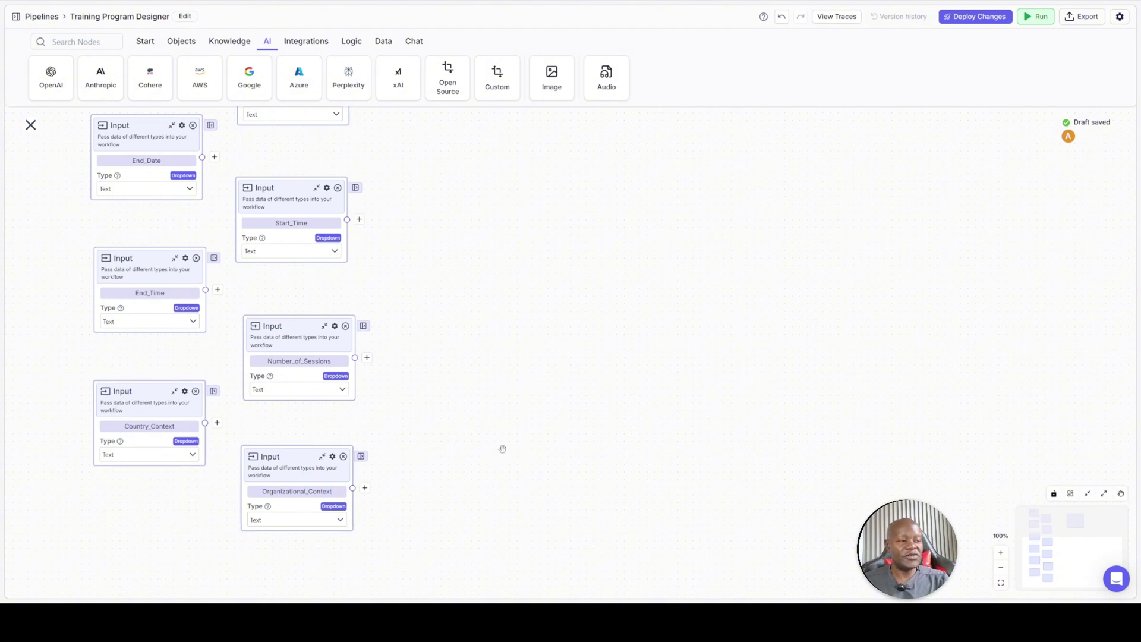
{"action": "scroll", "coordinate": [608, 381], "scroll_direction": "up", "scroll_amount": 2}
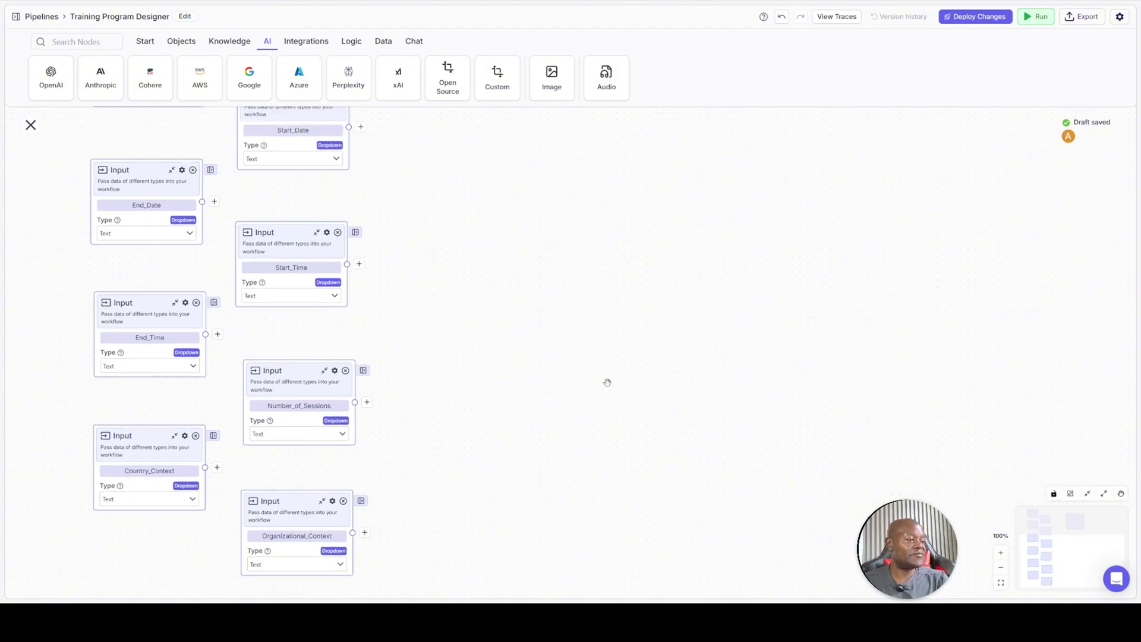
{"action": "scroll", "coordinate": [607, 382], "scroll_direction": "up", "scroll_amount": 10}
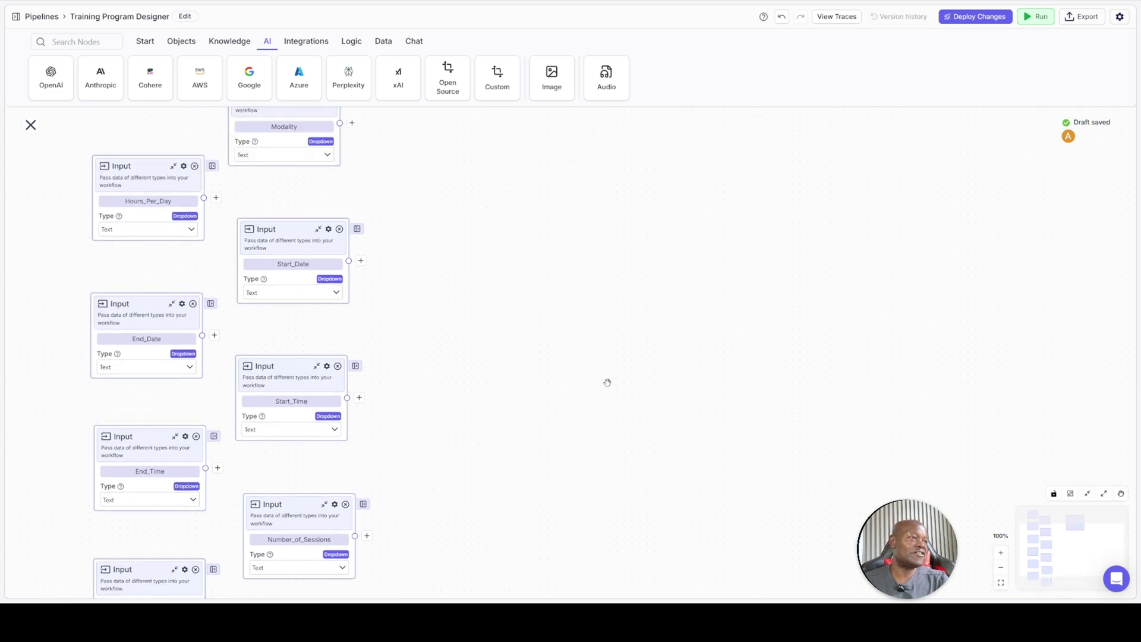
{"action": "scroll", "coordinate": [607, 382], "scroll_direction": "up", "scroll_amount": 6}
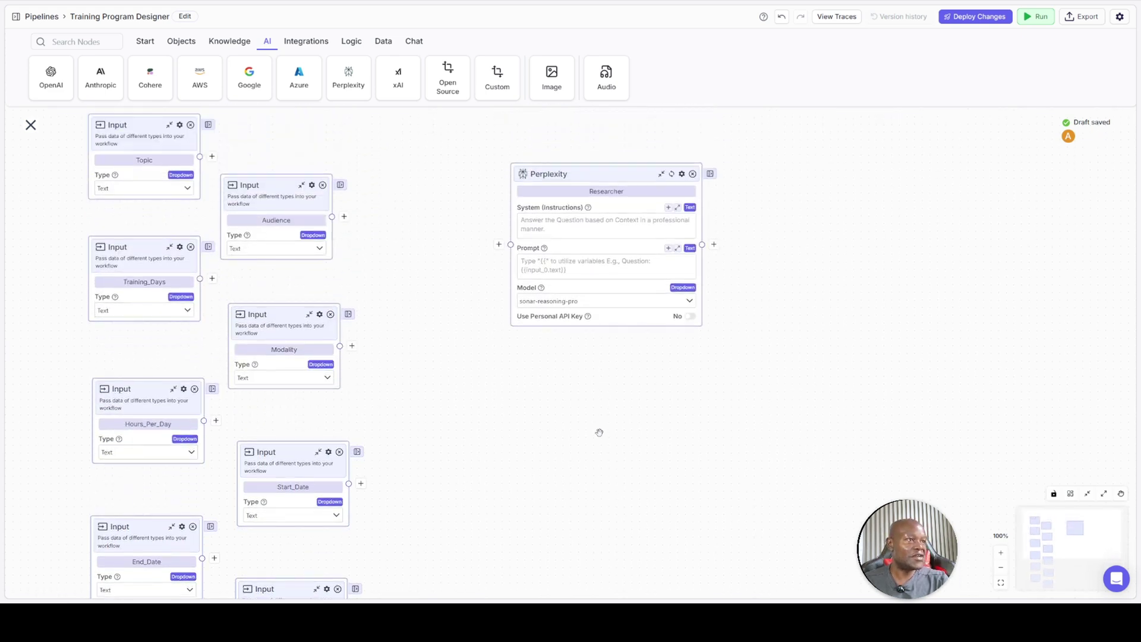
{"action": "scroll", "coordinate": [599, 432], "scroll_direction": "down", "scroll_amount": 1}
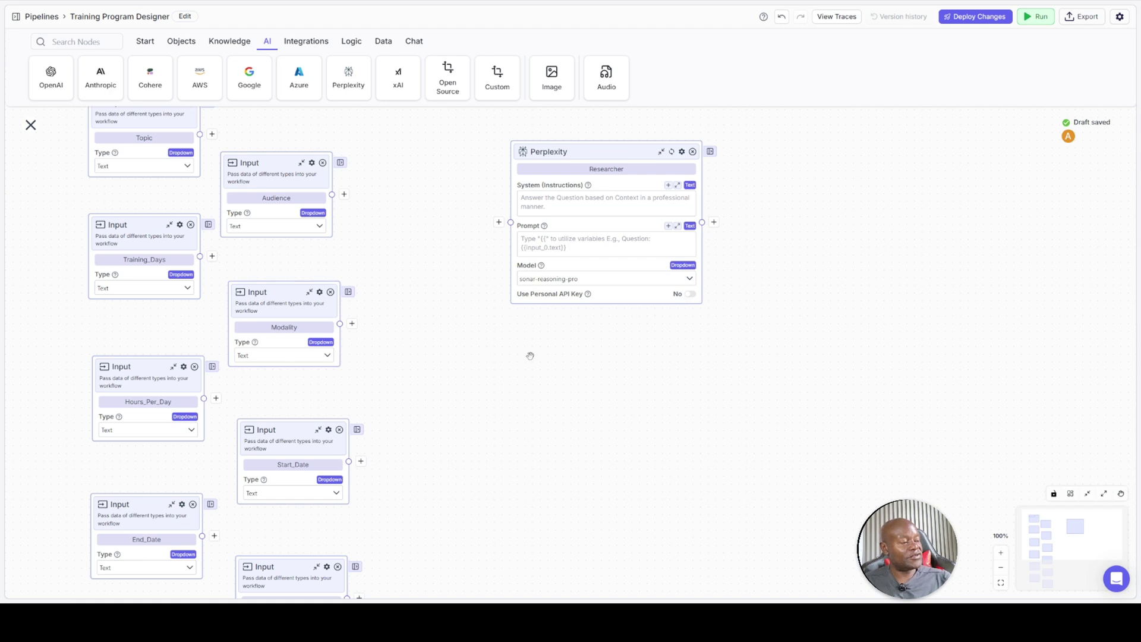
{"action": "scroll", "coordinate": [627, 380], "scroll_direction": "down", "scroll_amount": 1}
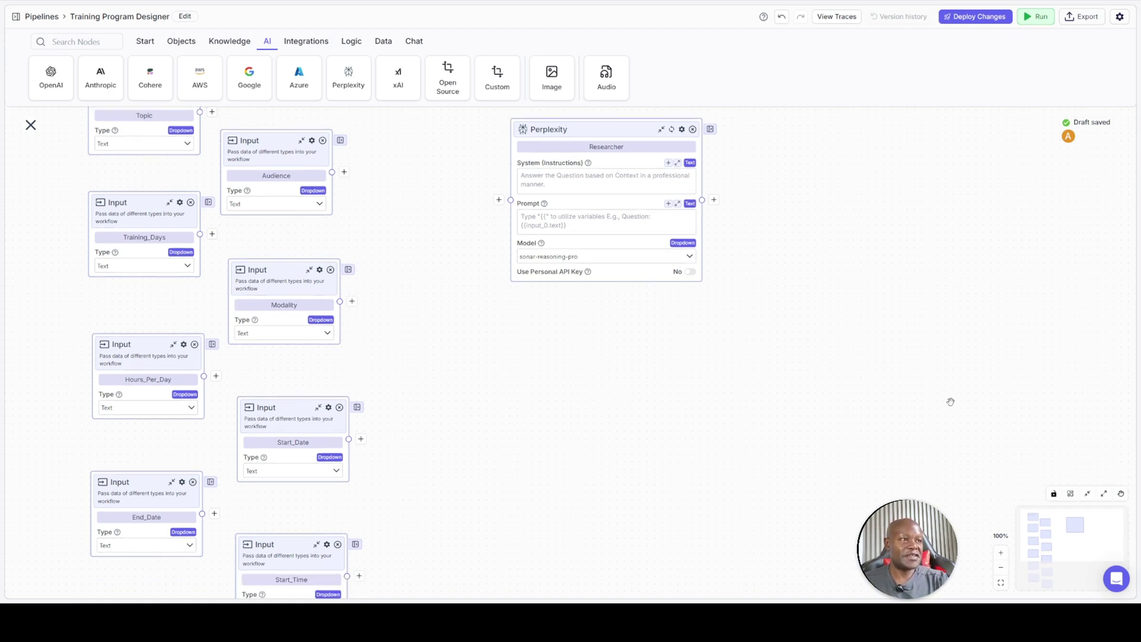
{"action": "scroll", "coordinate": [915, 404], "scroll_direction": "up", "scroll_amount": 1}
{"action": "scroll", "coordinate": [785, 353], "scroll_direction": "up", "scroll_amount": 1}
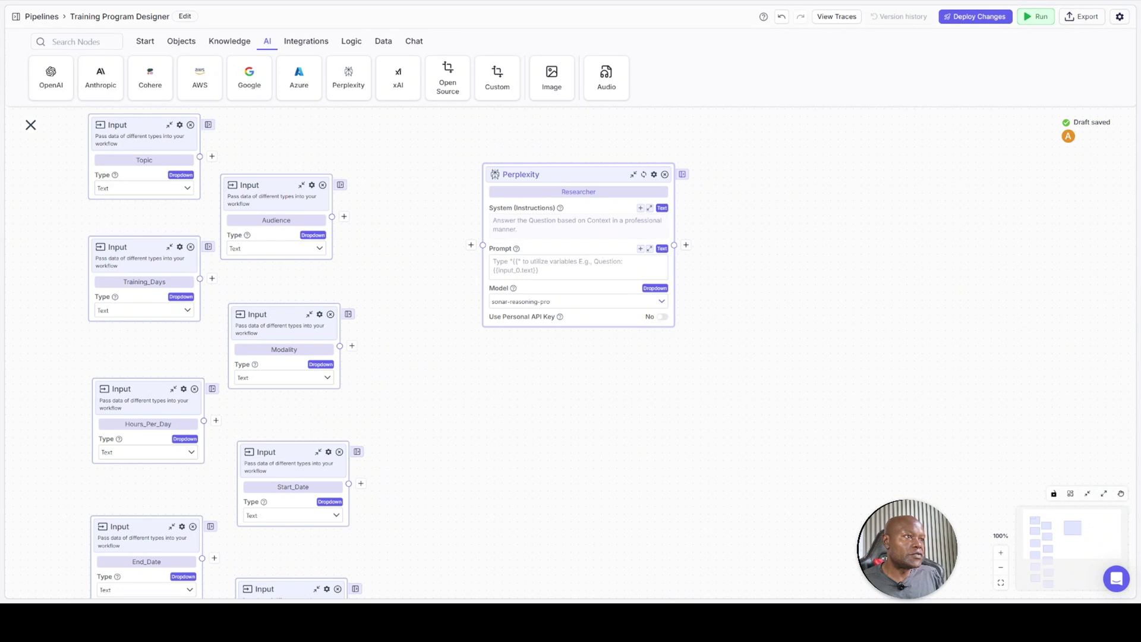
Paste the post-doctoral research assistant prompt into the Researcher node's Prompt and add a blank line above Topic
{"action": "left_click", "coordinate": [562, 221]}
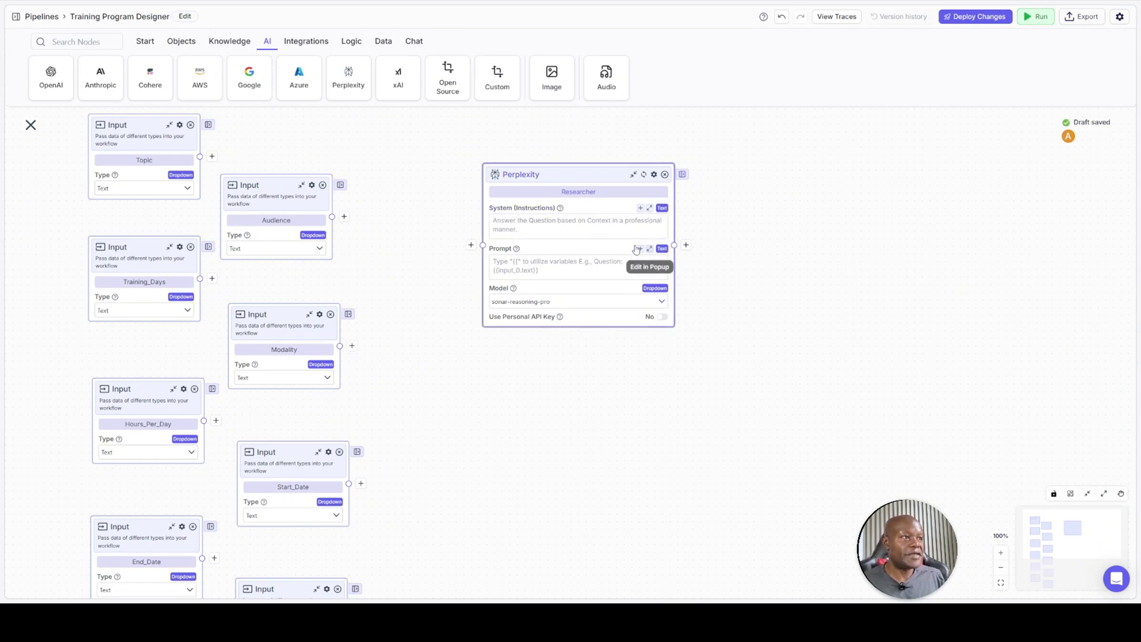
{"action": "left_click", "coordinate": [649, 250]}
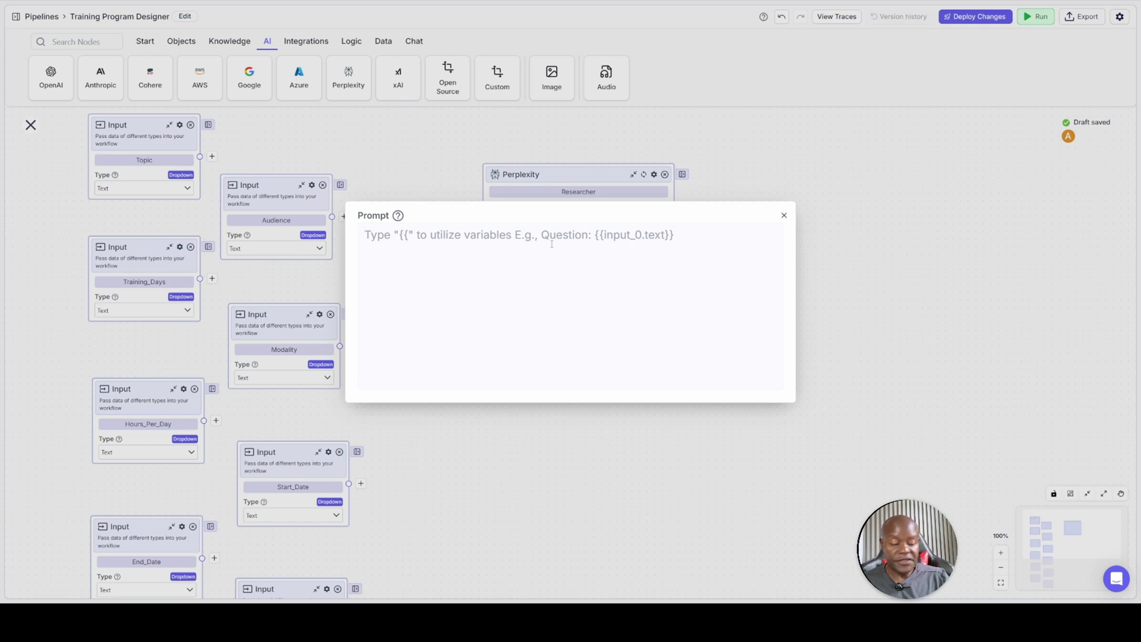
{"action": "key", "text": "ctrl+v"}
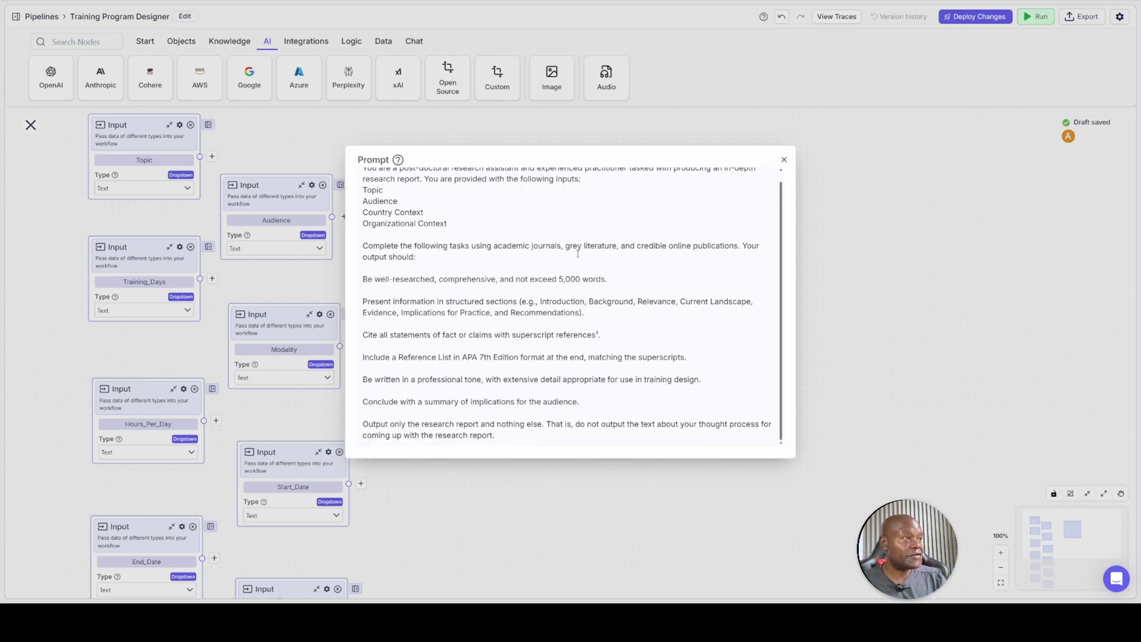
{"action": "scroll", "coordinate": [613, 256], "scroll_direction": "up", "scroll_amount": 1}
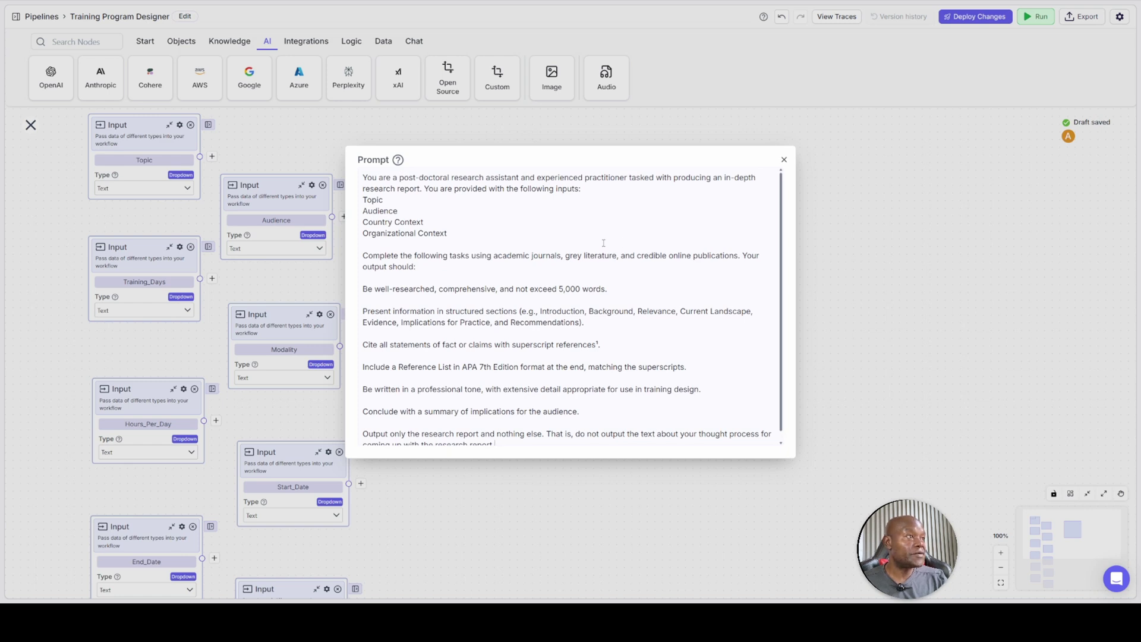
{"action": "left_click", "coordinate": [364, 200]}
{"action": "key", "text": "Return"}
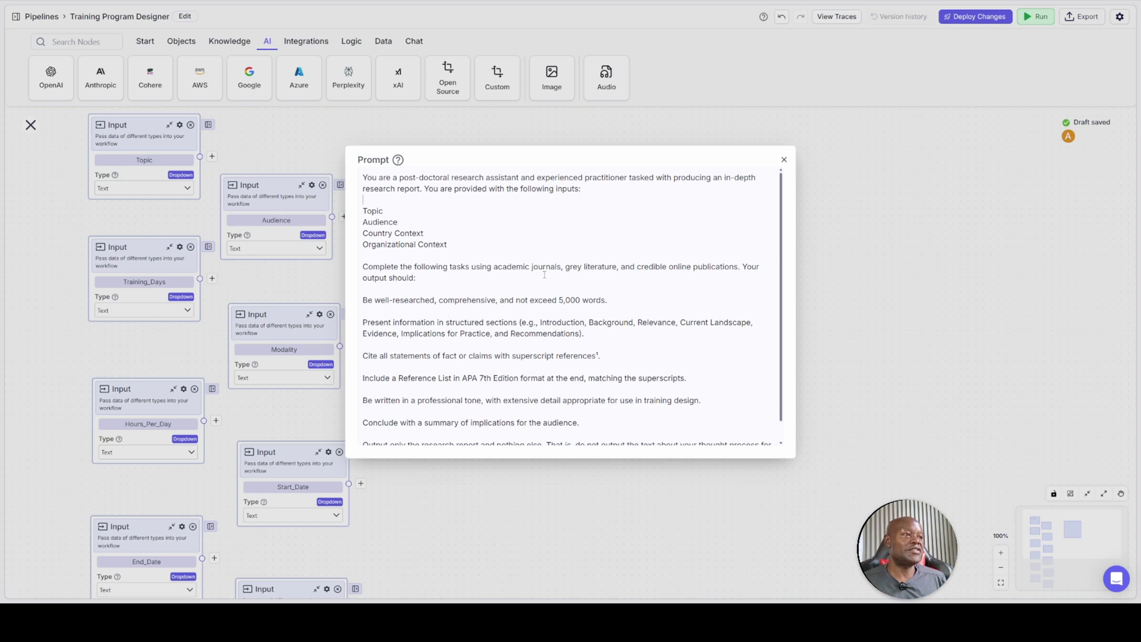
Shorten the prompt's tone requirement to "Be written in a professional tone, with extensive detail." and close the expanded editor
{"action": "scroll", "coordinate": [545, 275], "scroll_direction": "down", "scroll_amount": 1}
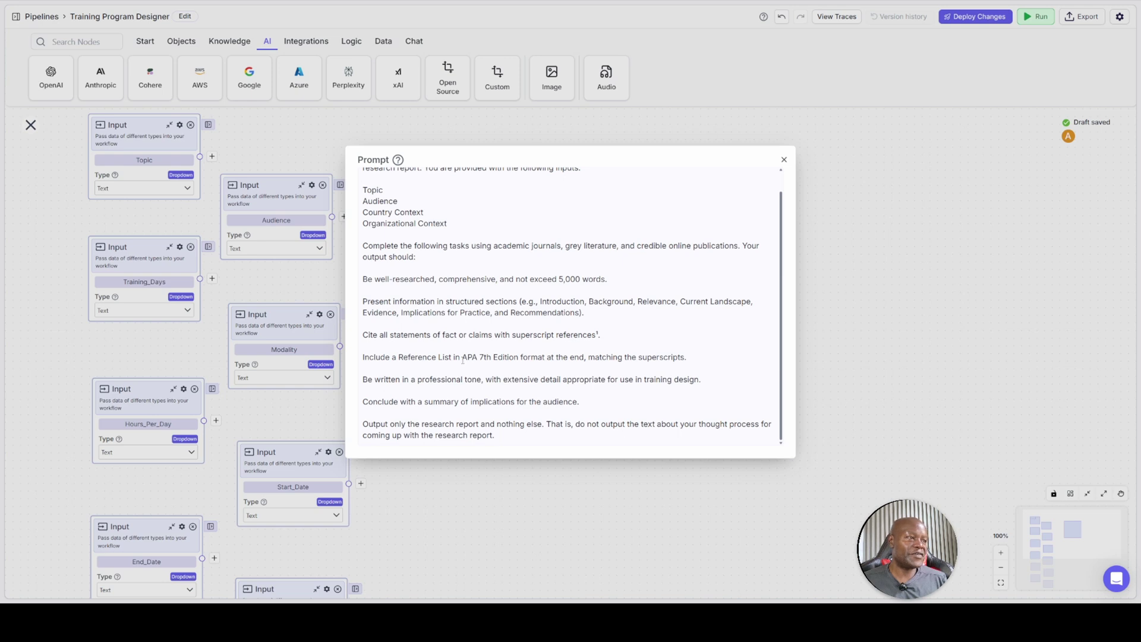
{"action": "left_click_drag", "start_coordinate": [463, 360], "coordinate": [513, 358]}
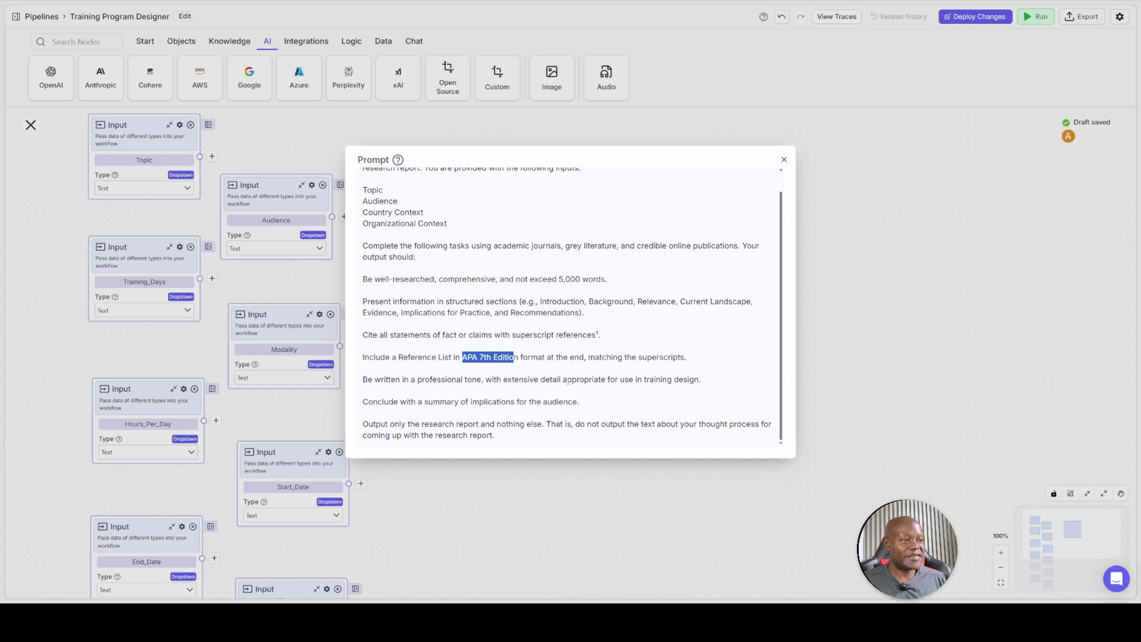
{"action": "left_click_drag", "start_coordinate": [564, 380], "coordinate": [609, 372]}
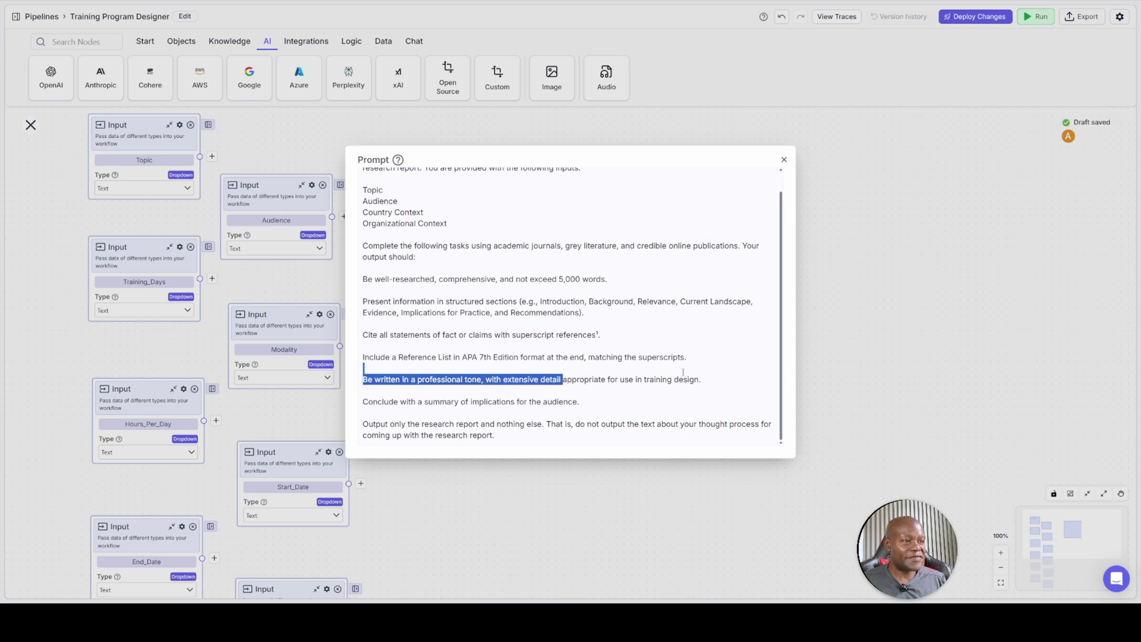
{"action": "left_click_drag", "start_coordinate": [682, 373], "coordinate": [701, 381]}
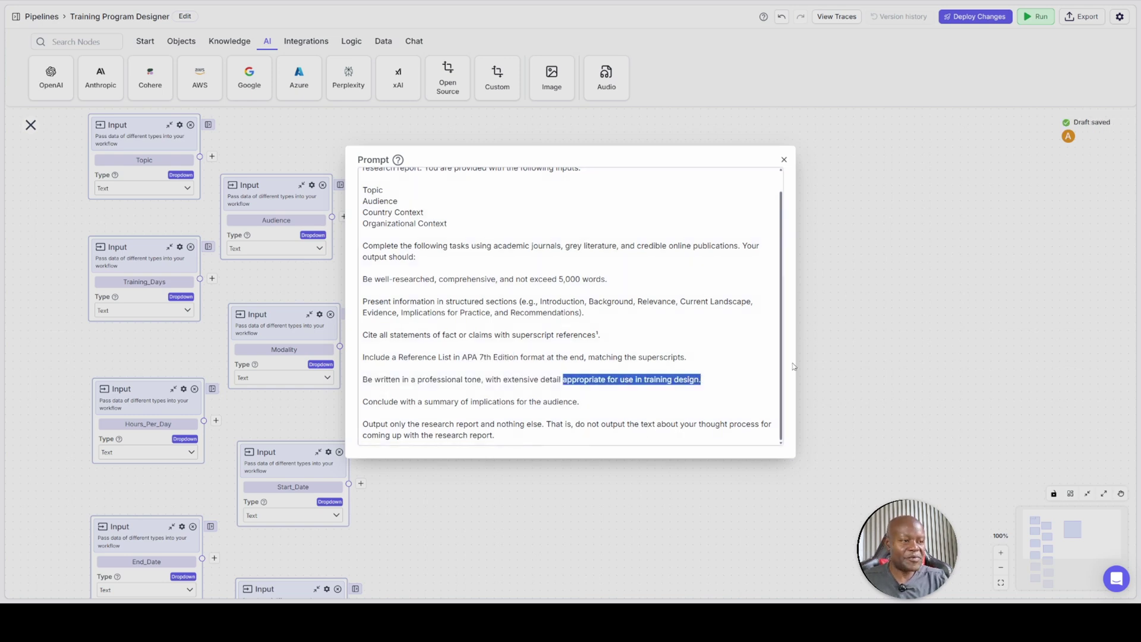
{"action": "key", "text": "BackSpace"}
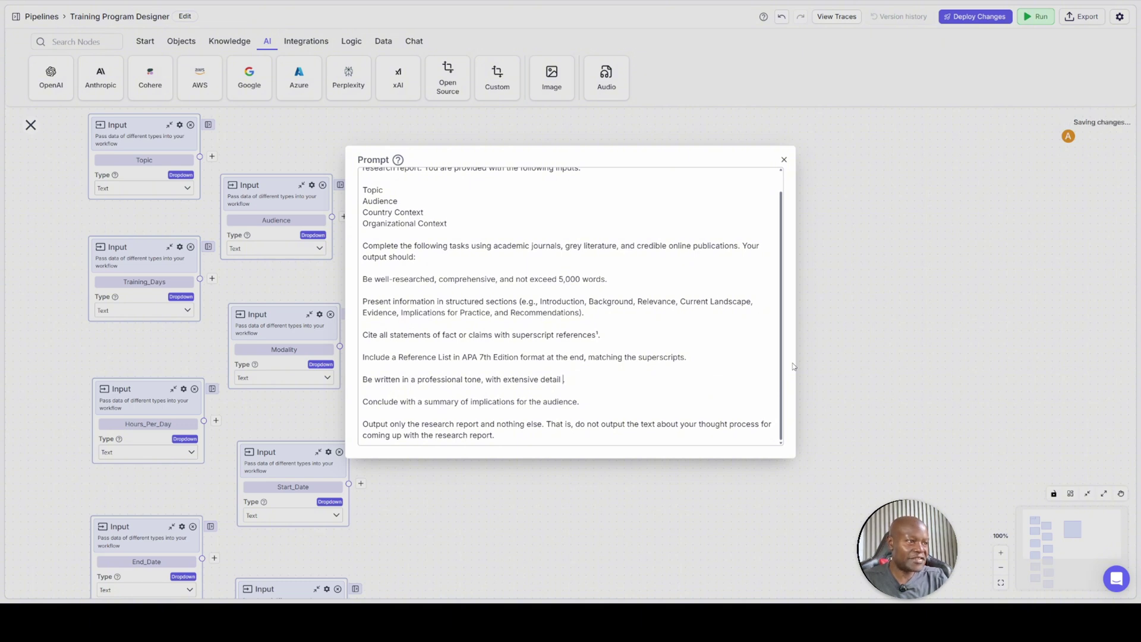
{"action": "type", "text": "."}
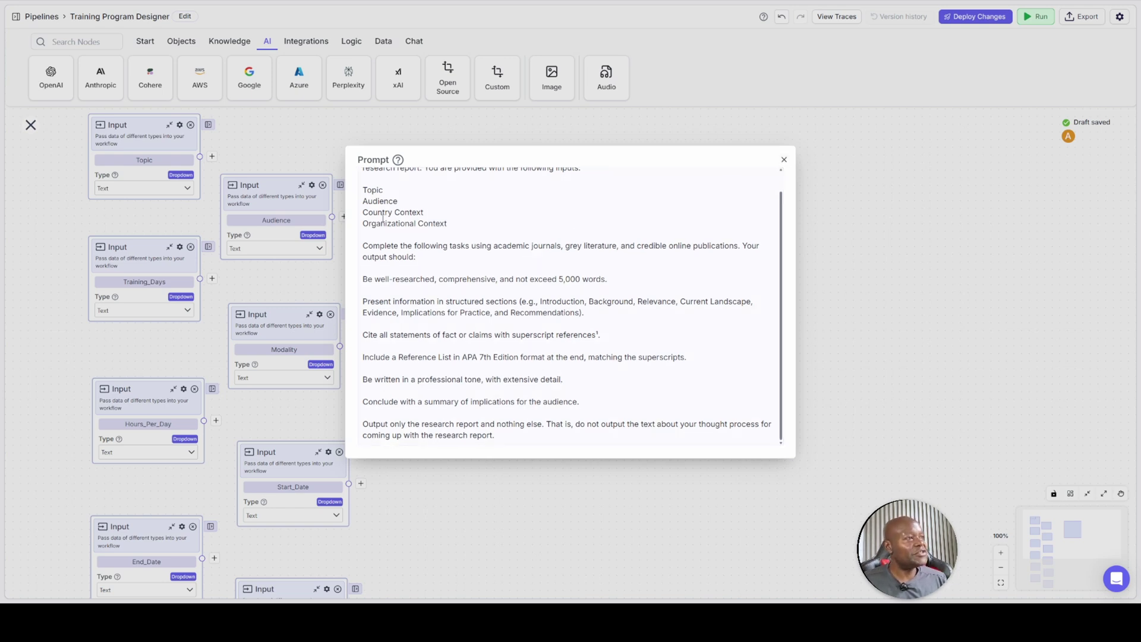
{"action": "left_click_drag", "start_coordinate": [363, 186], "coordinate": [453, 228]}
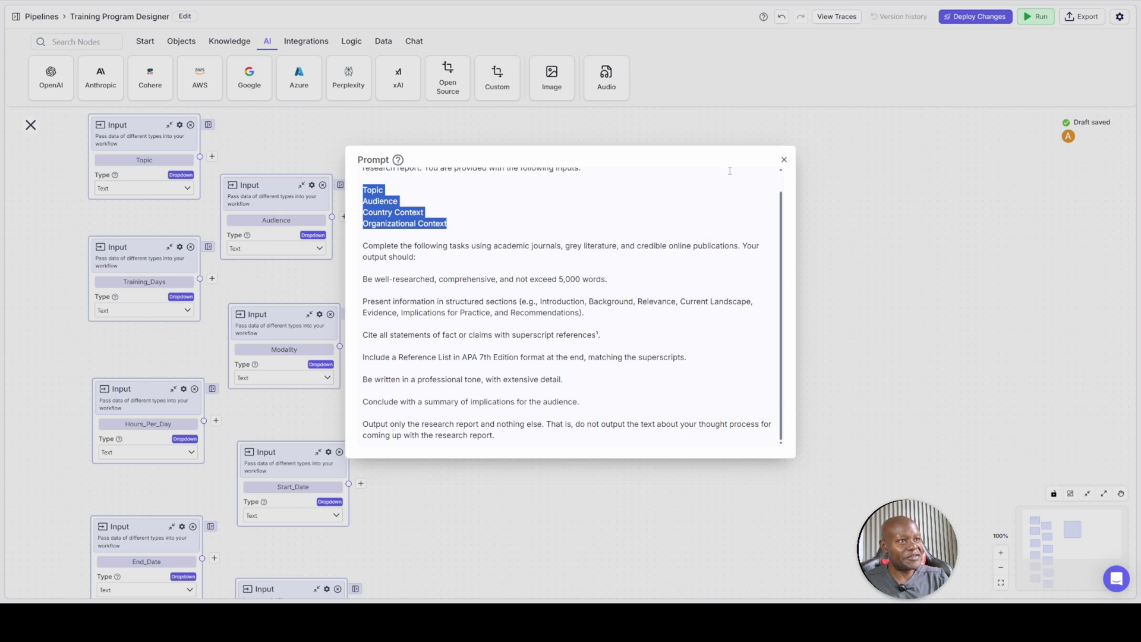
{"action": "left_click", "coordinate": [784, 161]}
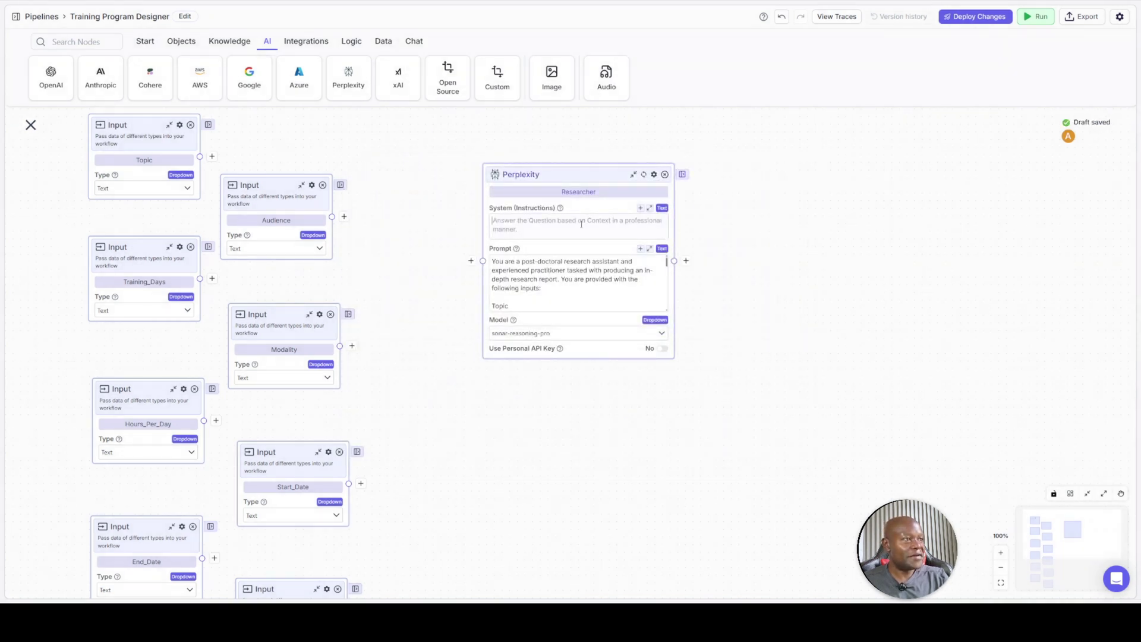
Move the entire research prompt from the Researcher node's Prompt into its System (Instructions)
{"action": "left_click", "coordinate": [567, 289]}
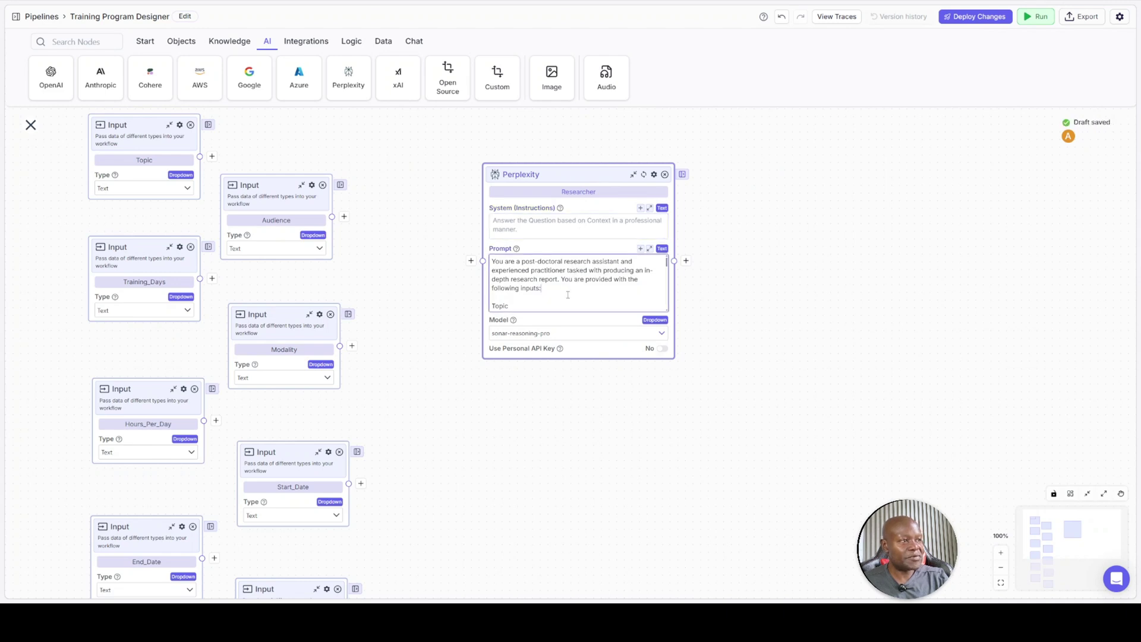
{"action": "scroll", "coordinate": [568, 294], "scroll_direction": "down", "scroll_amount": 8}
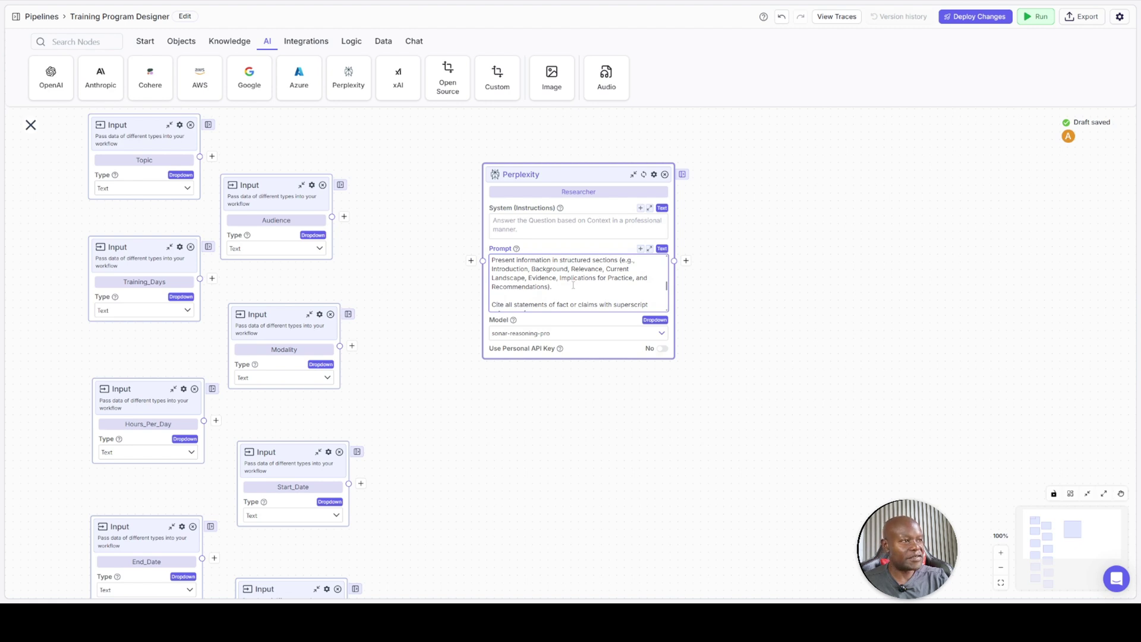
{"action": "key", "text": "ctrl+a"}
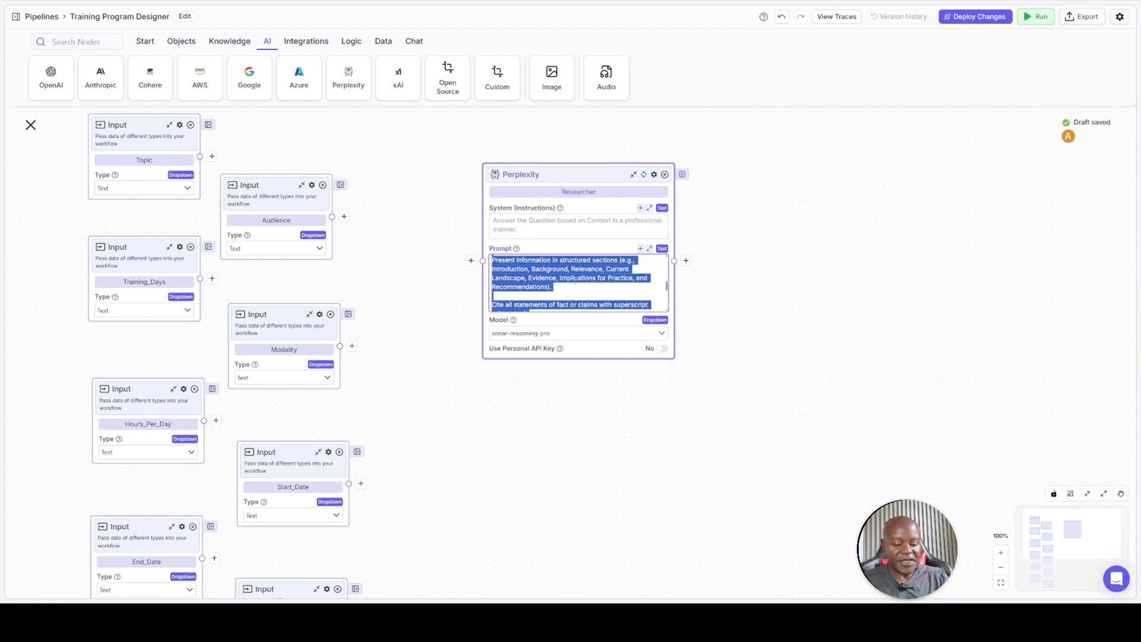
{"action": "key", "text": "BackSpace"}
{"action": "left_click", "coordinate": [535, 222]}
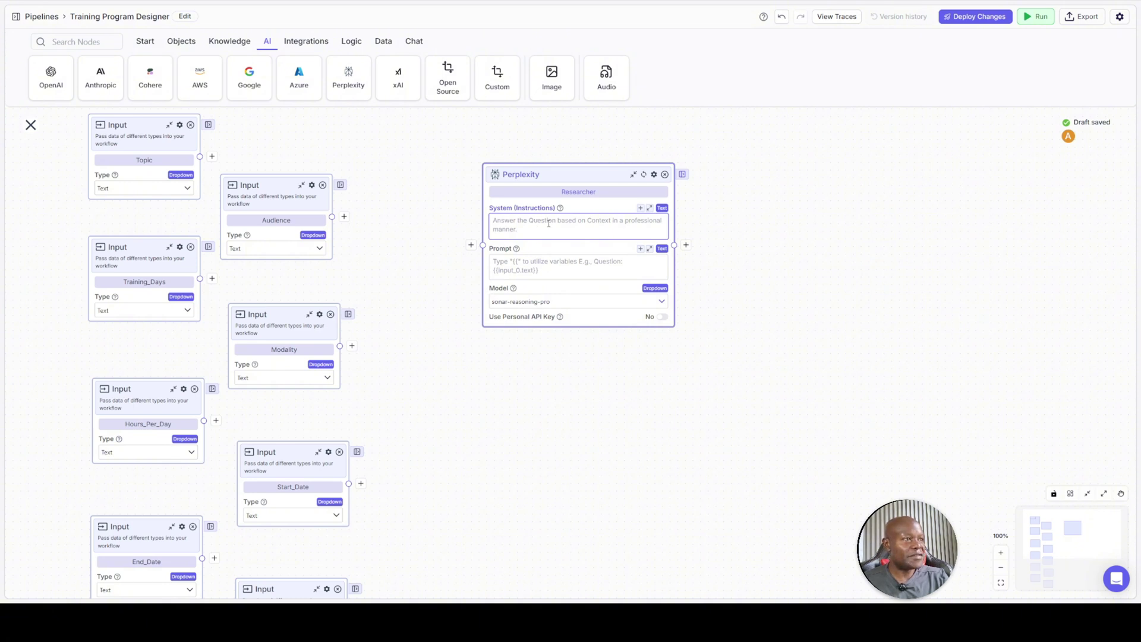
{"action": "key", "text": "ctrl+v"}
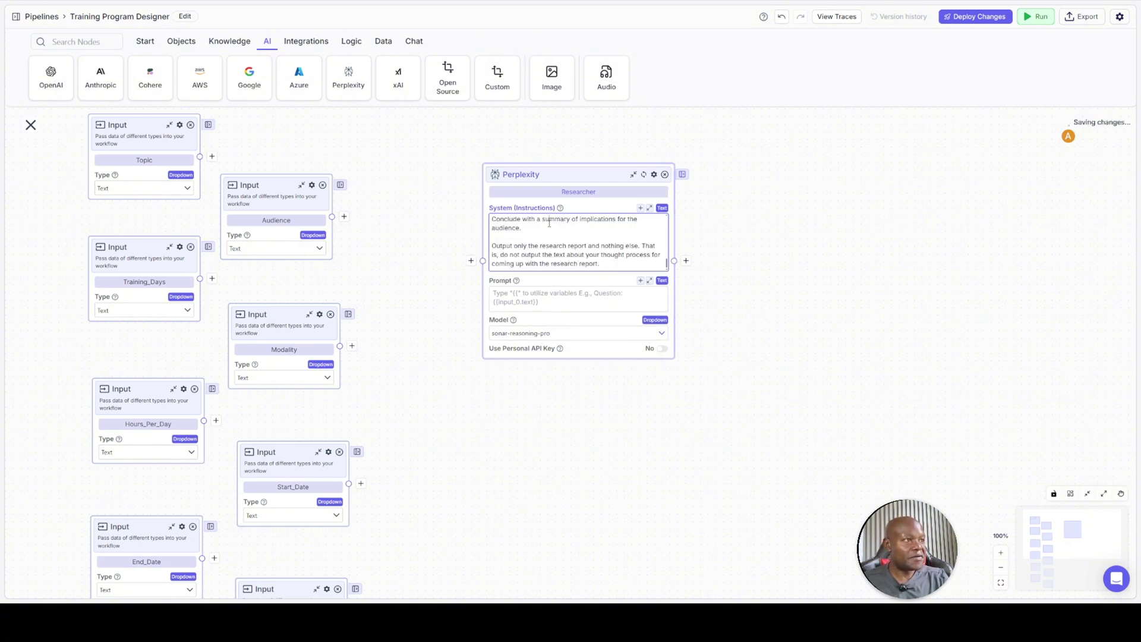
Copy the input list from Topic to Organizational Context out of the Researcher node's expanded system instructions
{"action": "left_click", "coordinate": [649, 208]}
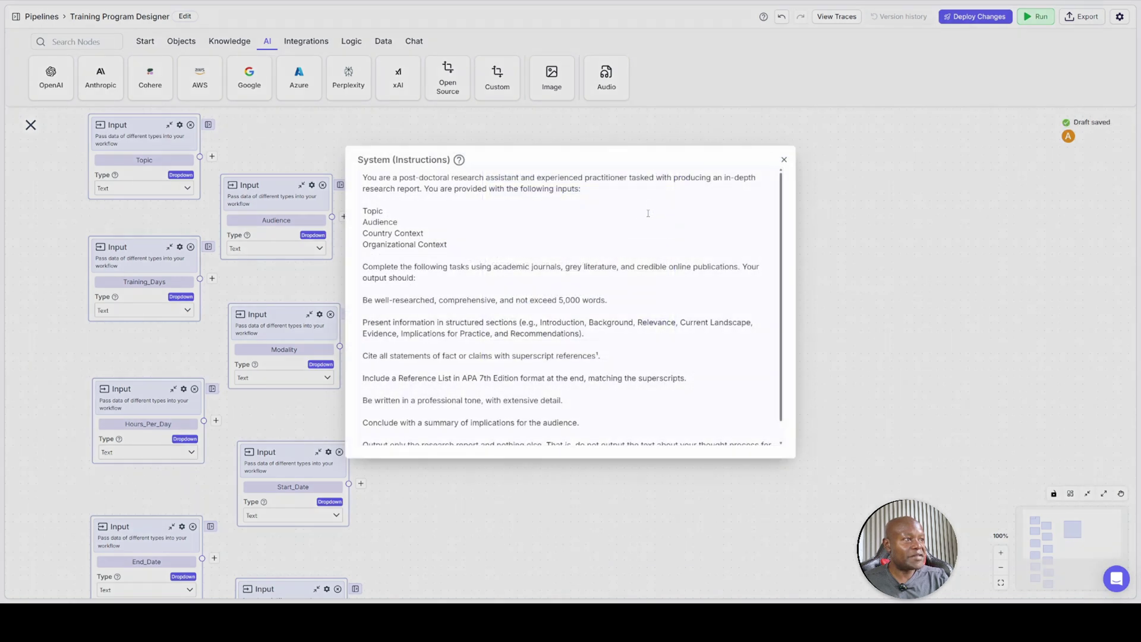
{"action": "left_click_drag", "start_coordinate": [382, 223], "coordinate": [429, 245]}
{"action": "left_click", "coordinate": [365, 213]}
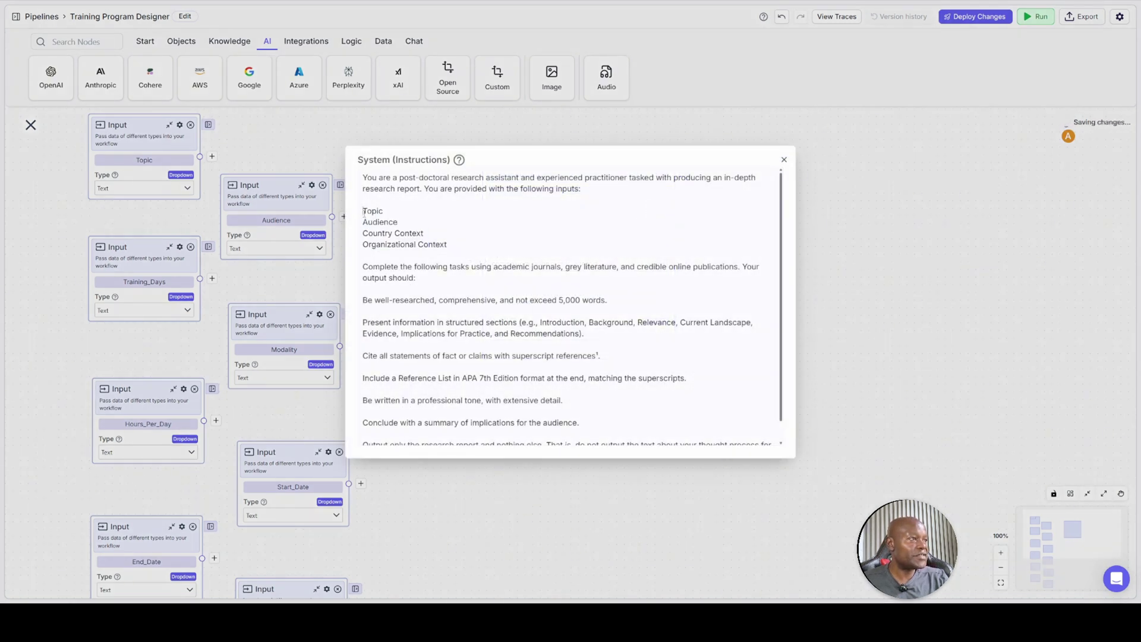
{"action": "left_click_drag", "start_coordinate": [363, 213], "coordinate": [452, 244]}
{"action": "key", "text": "ctrl+c"}
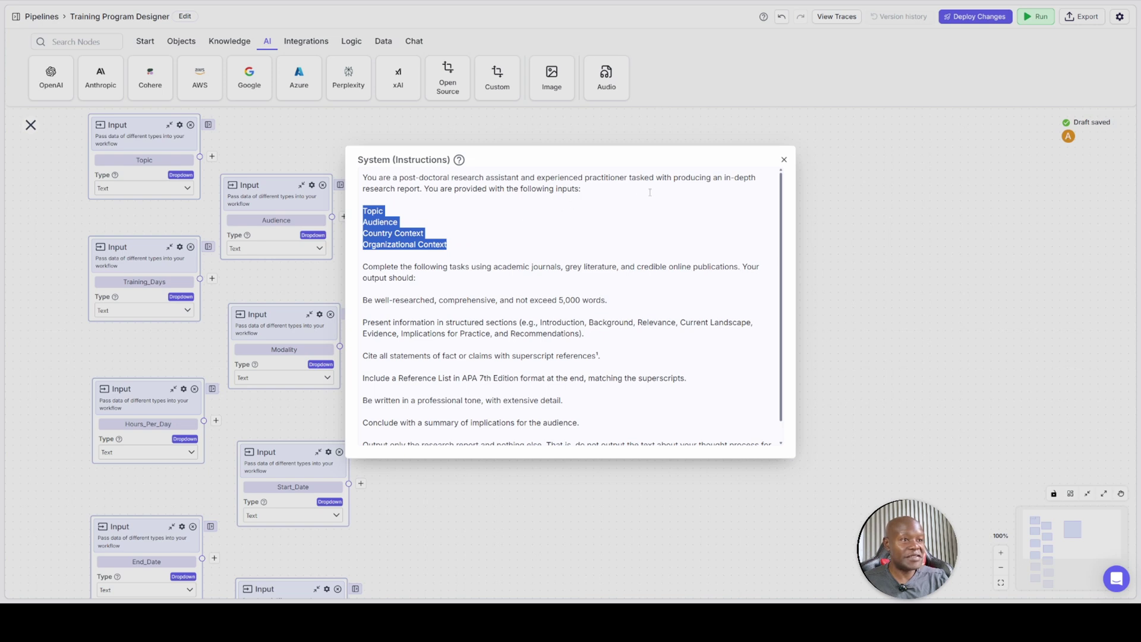
{"action": "left_click", "coordinate": [783, 159]}
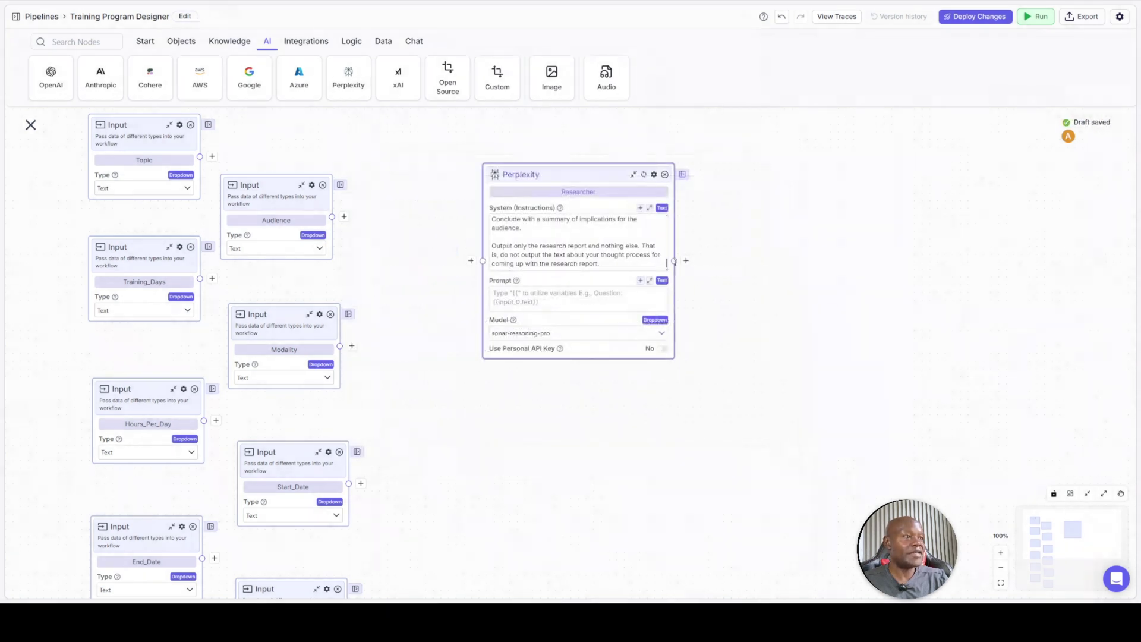
Set the Researcher node's model to sonar-deep-research
{"action": "left_click", "coordinate": [555, 333]}
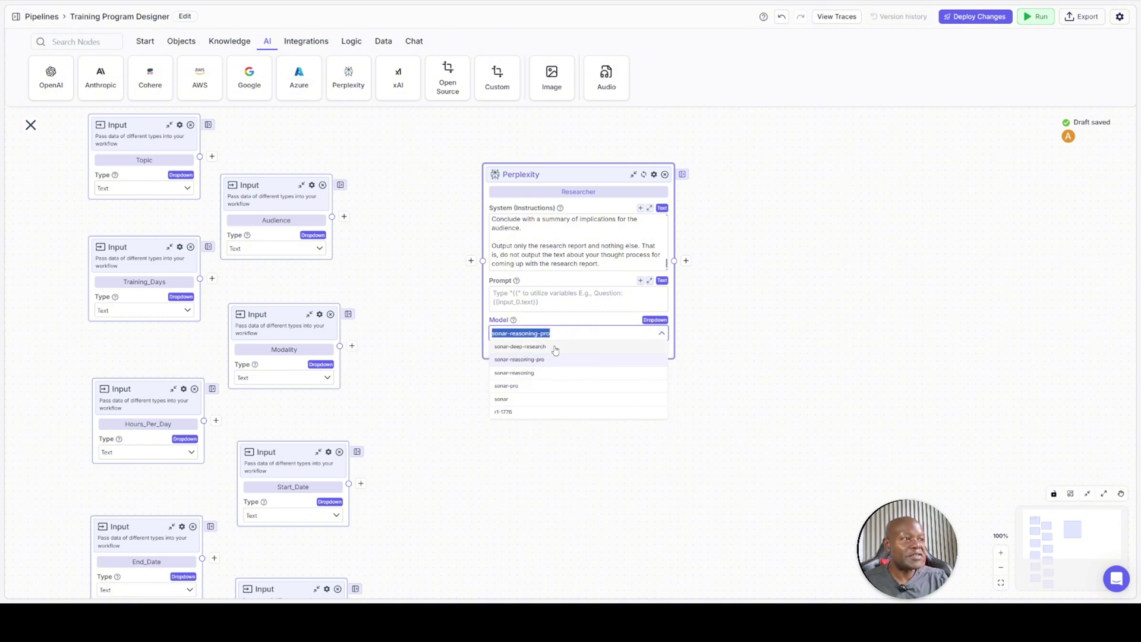
{"action": "left_click", "coordinate": [555, 347]}
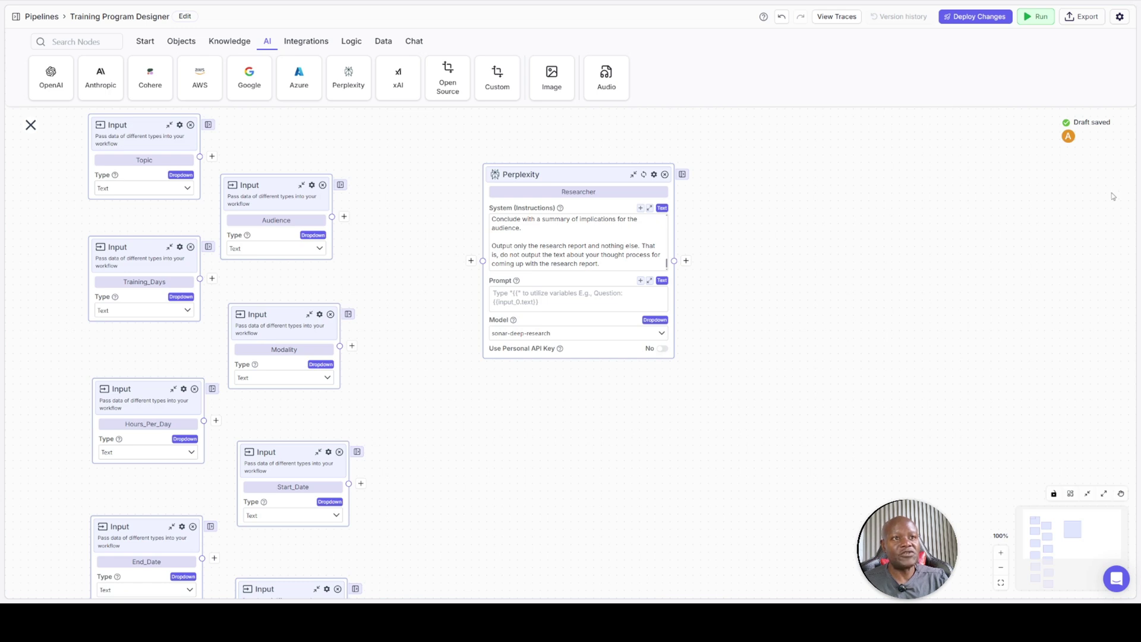
{"action": "key", "text": "ctrl+plus"}
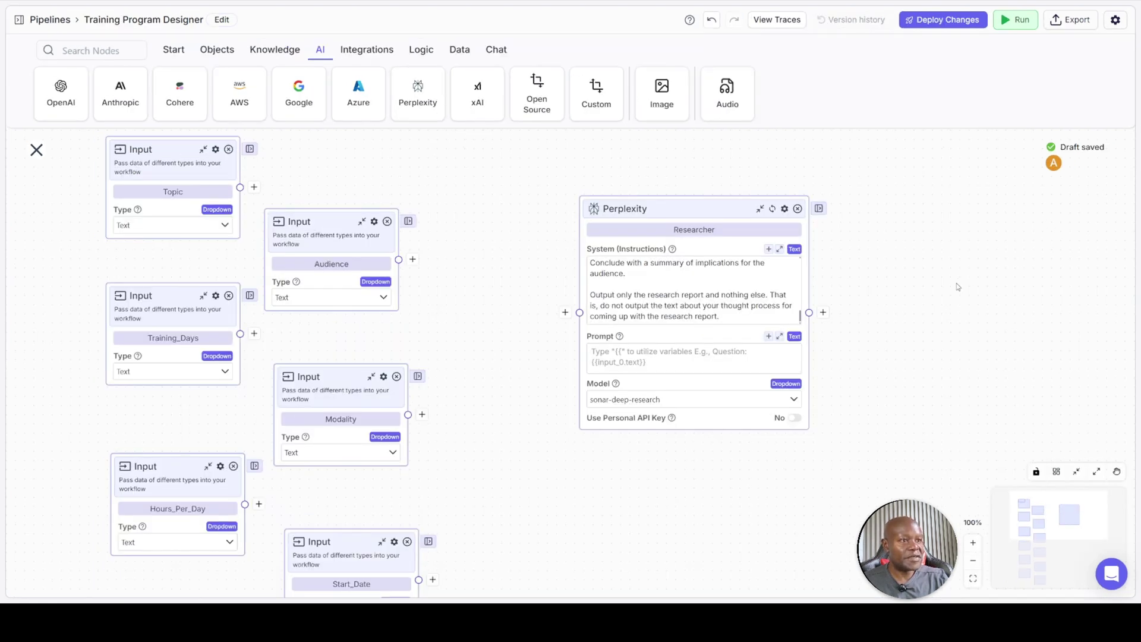
{"action": "left_click_drag", "start_coordinate": [953, 280], "coordinate": [878, 257]}
{"action": "scroll", "coordinate": [877, 257], "scroll_direction": "up", "scroll_amount": 5}
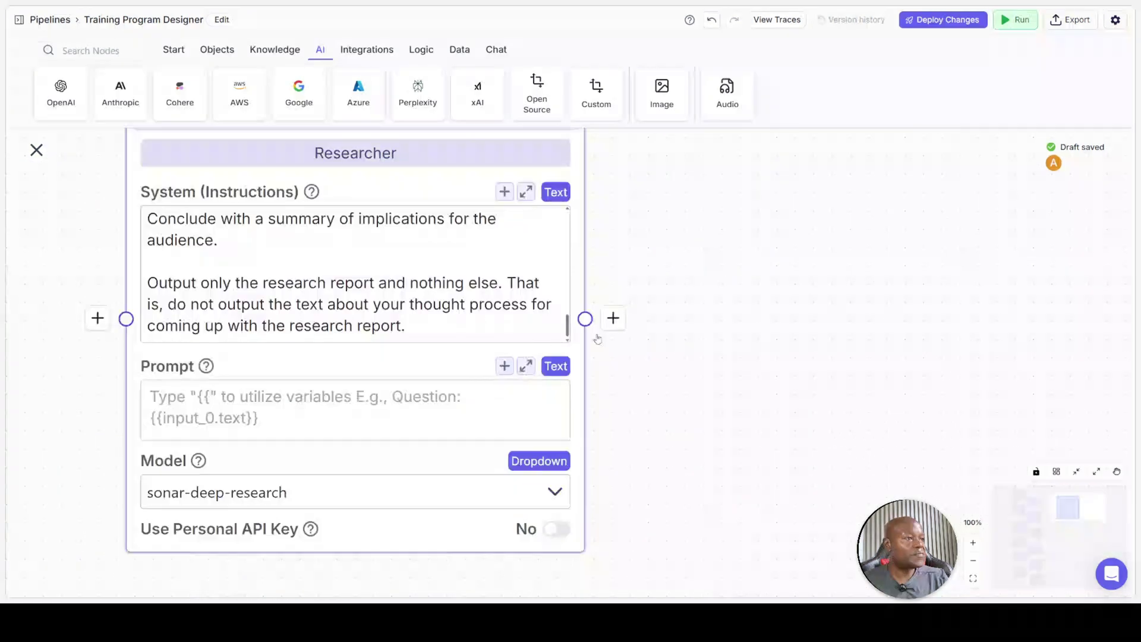
Paste the copied list of Topic, Audience, Country Context and Organizational Context into the Researcher node's Prompt
{"action": "left_click_drag", "start_coordinate": [736, 357], "coordinate": [1000, 326]}
{"action": "left_click", "coordinate": [567, 366]}
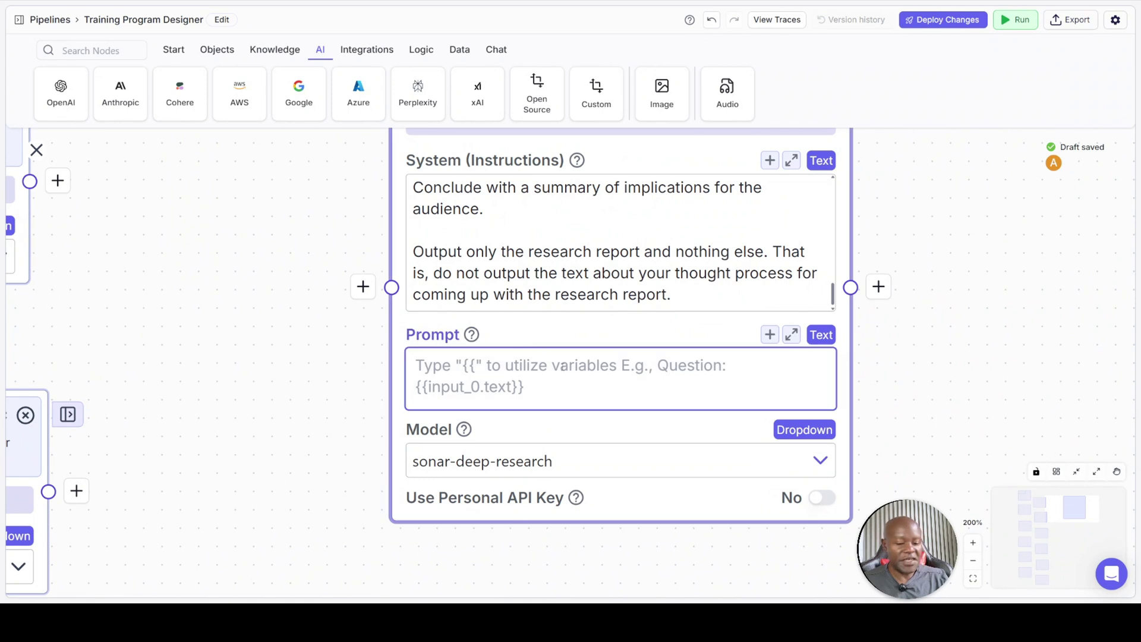
{"action": "key", "text": "ctrl+v"}
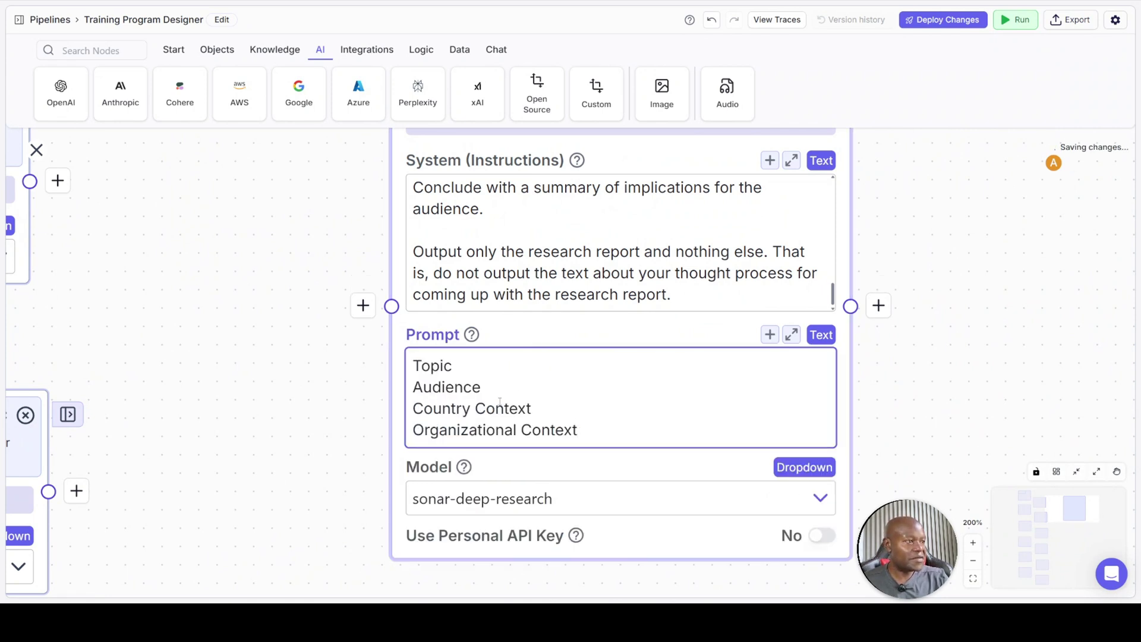
Add a colon after Topic in the Researcher's Prompt and insert blank lines between it and Audience
{"action": "left_click", "coordinate": [459, 366]}
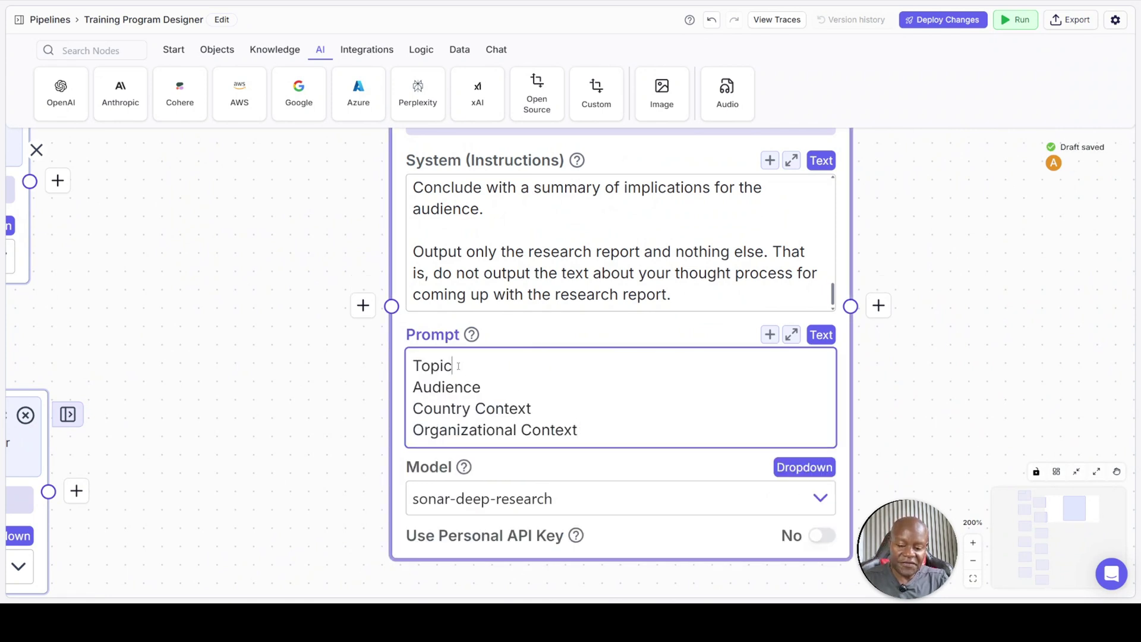
{"action": "type", "text": ":"}
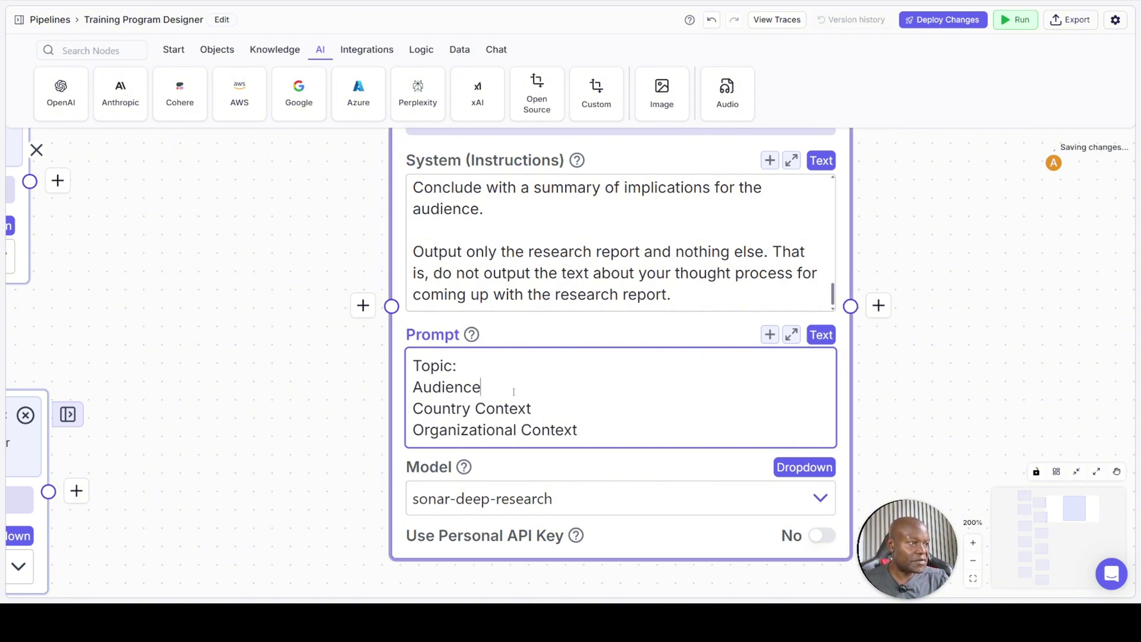
{"action": "key", "text": "Up"}
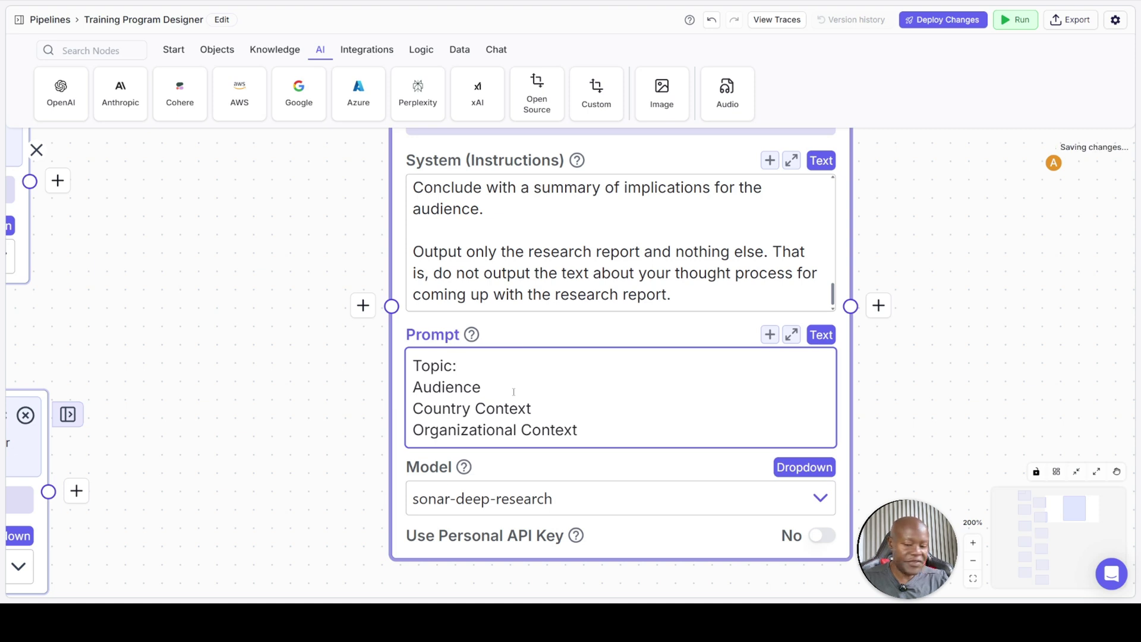
{"action": "key", "text": "Return"}
{"action": "key", "text": "Return"}
{"action": "key", "text": "Up"}
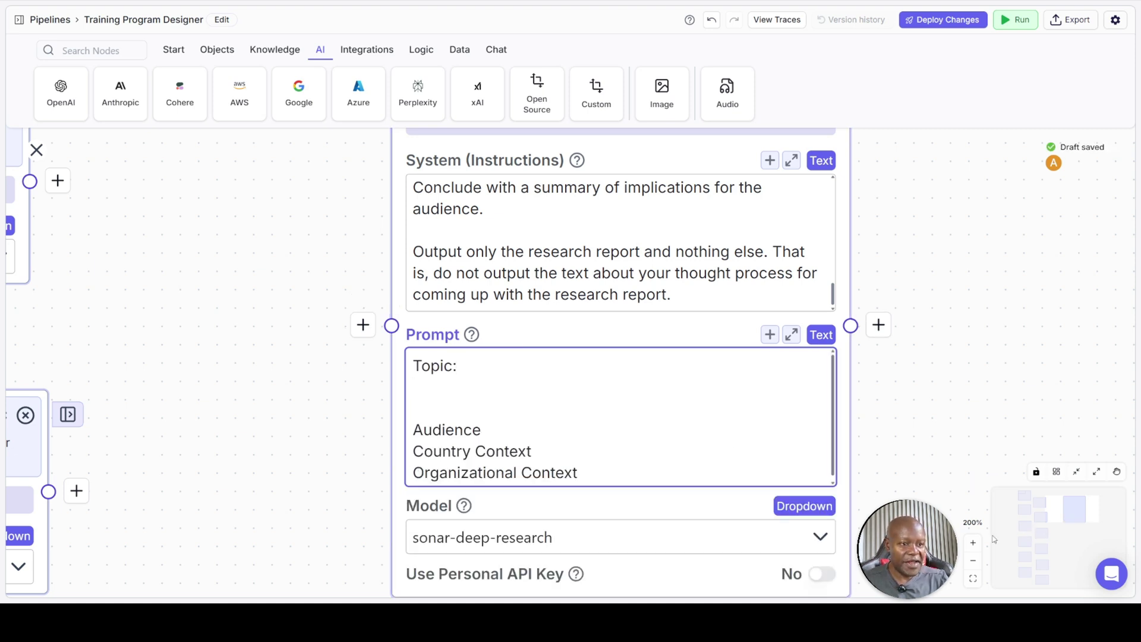
Insert the Topic input's text variable beneath the "Topic:" label in the Researcher's Prompt
{"action": "left_click", "coordinate": [973, 561]}
{"action": "left_click", "coordinate": [973, 561]}
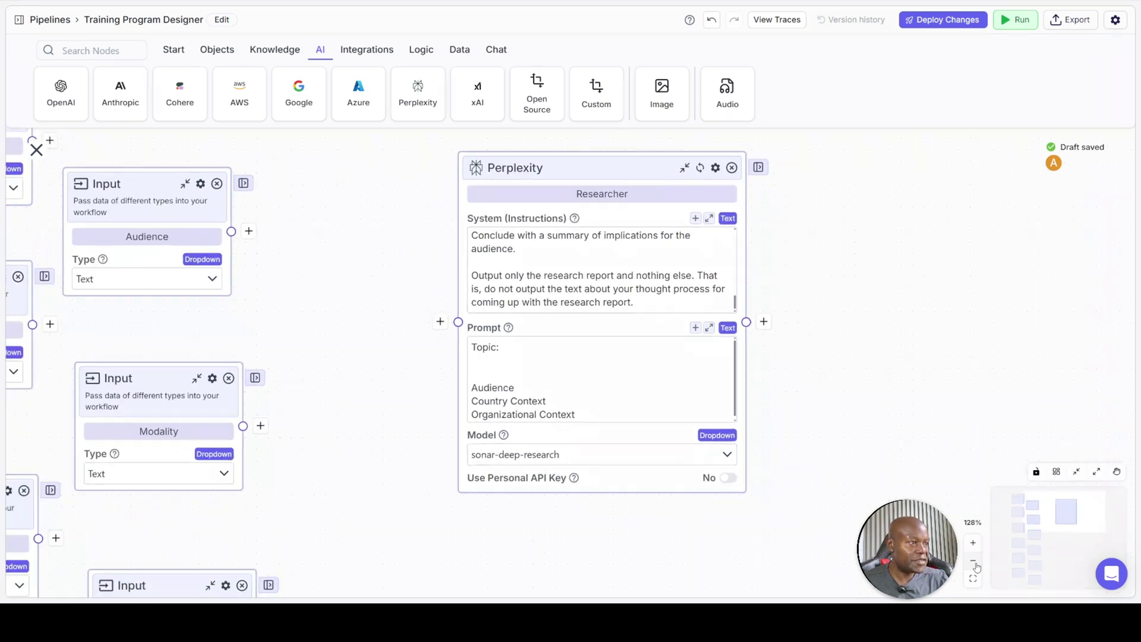
{"action": "left_click", "coordinate": [973, 560]}
{"action": "left_click", "coordinate": [973, 560]}
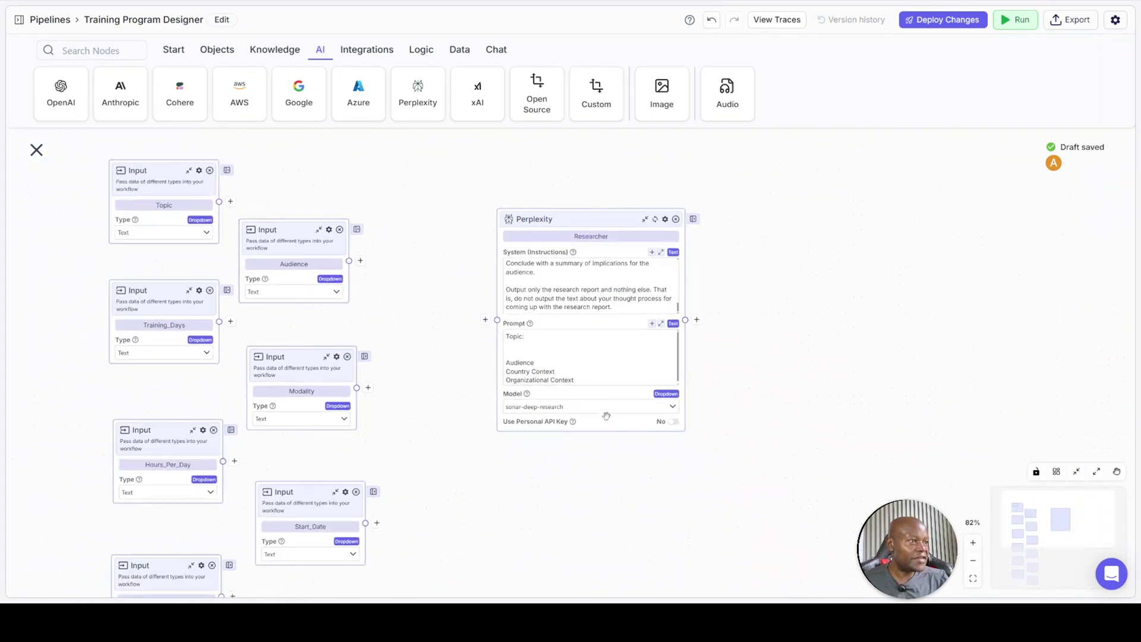
{"action": "left_click", "coordinate": [522, 346]}
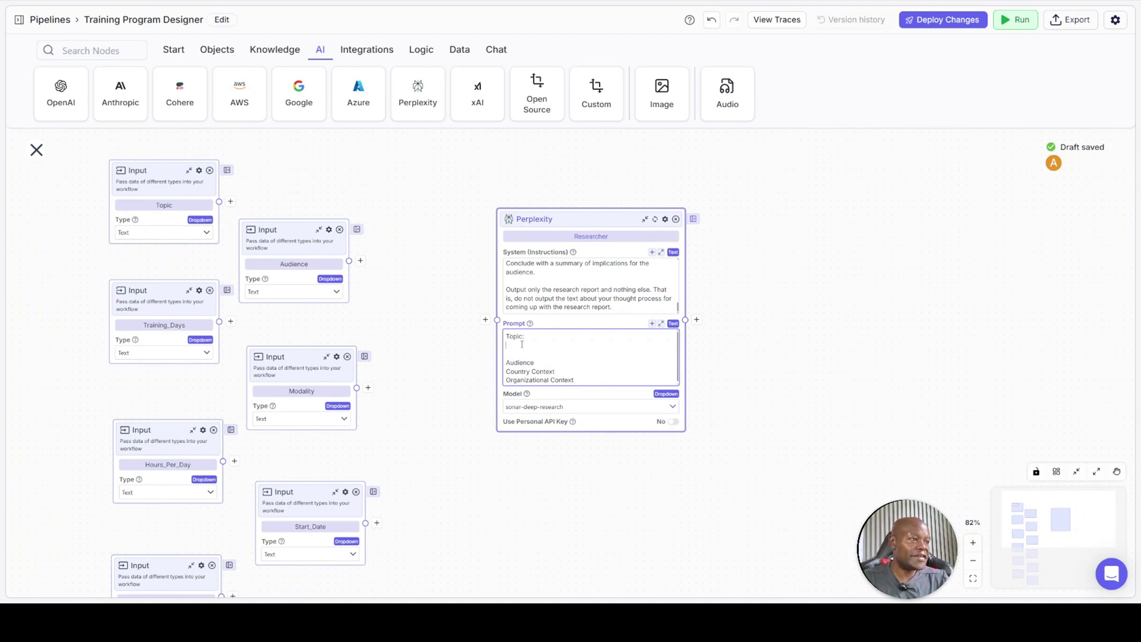
{"action": "type", "text": "{{"}
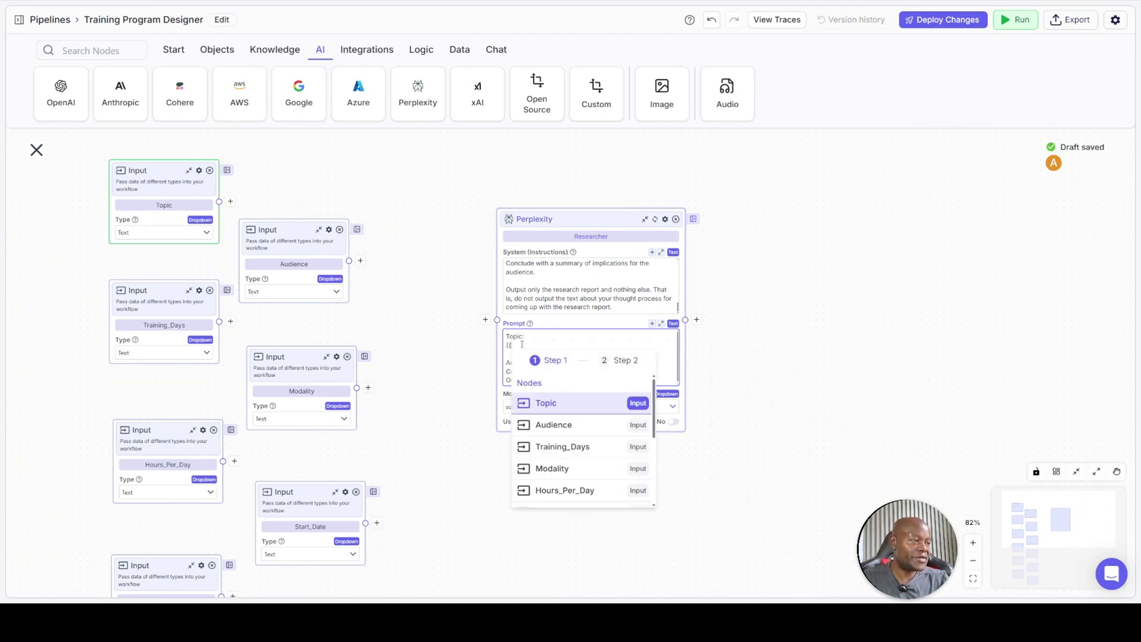
{"action": "left_click", "coordinate": [561, 404]}
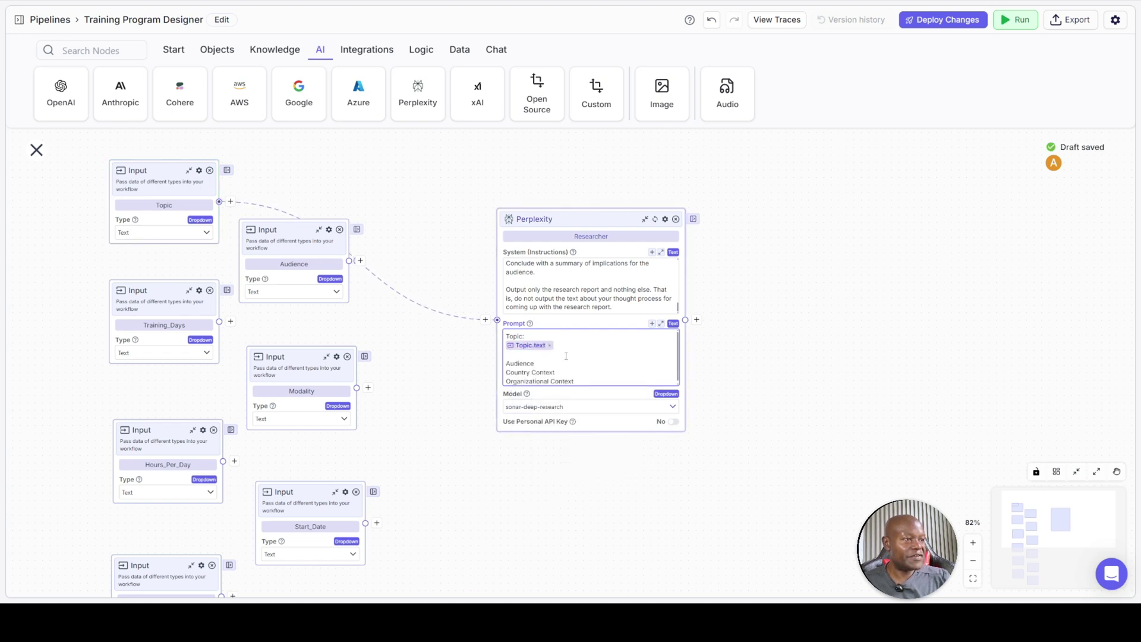
Add a colon after Audience in the Prompt and insert the Audience.text variable on the line beneath it
{"action": "left_click", "coordinate": [543, 363]}
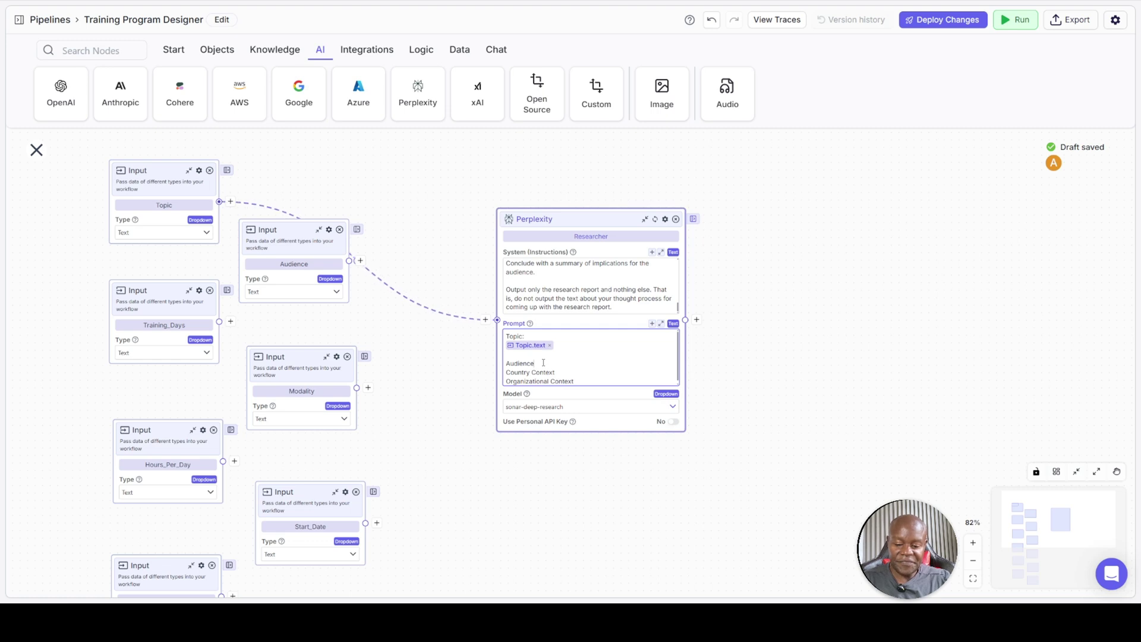
{"action": "type", "text": ":"}
{"action": "key", "text": "Return"}
{"action": "key", "text": "Return"}
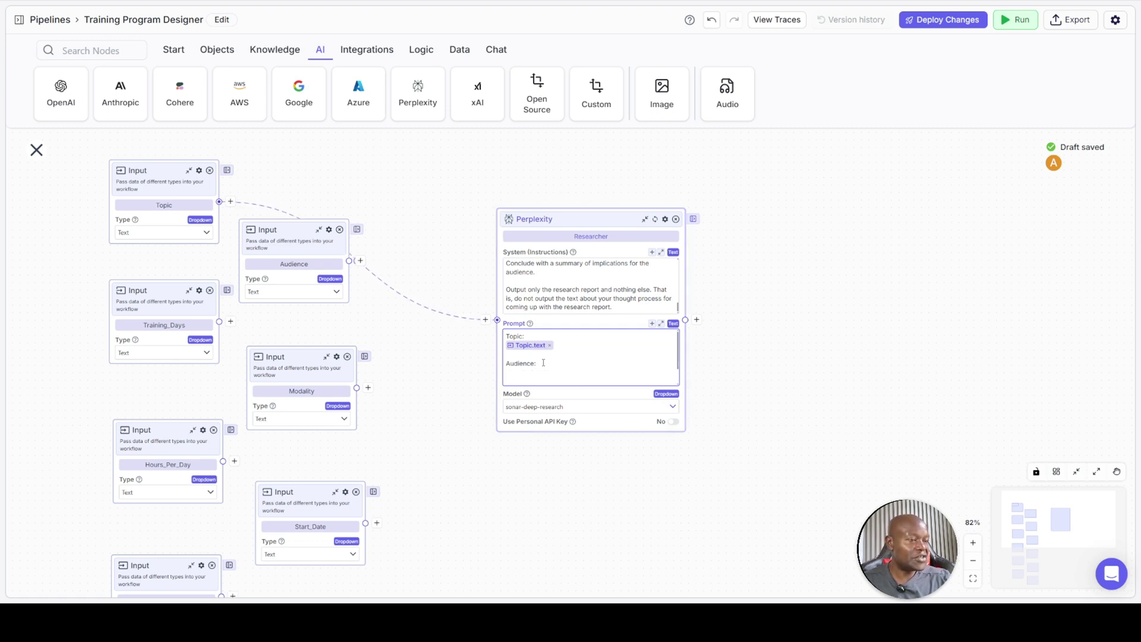
{"action": "type", "text": "{{"}
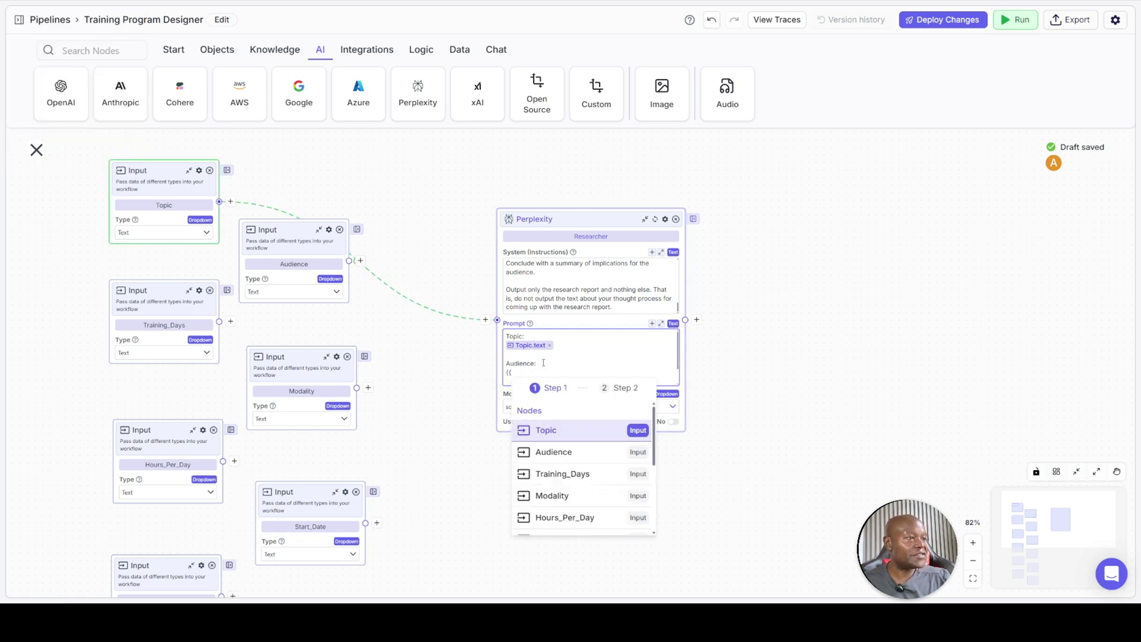
{"action": "left_click", "coordinate": [555, 455]}
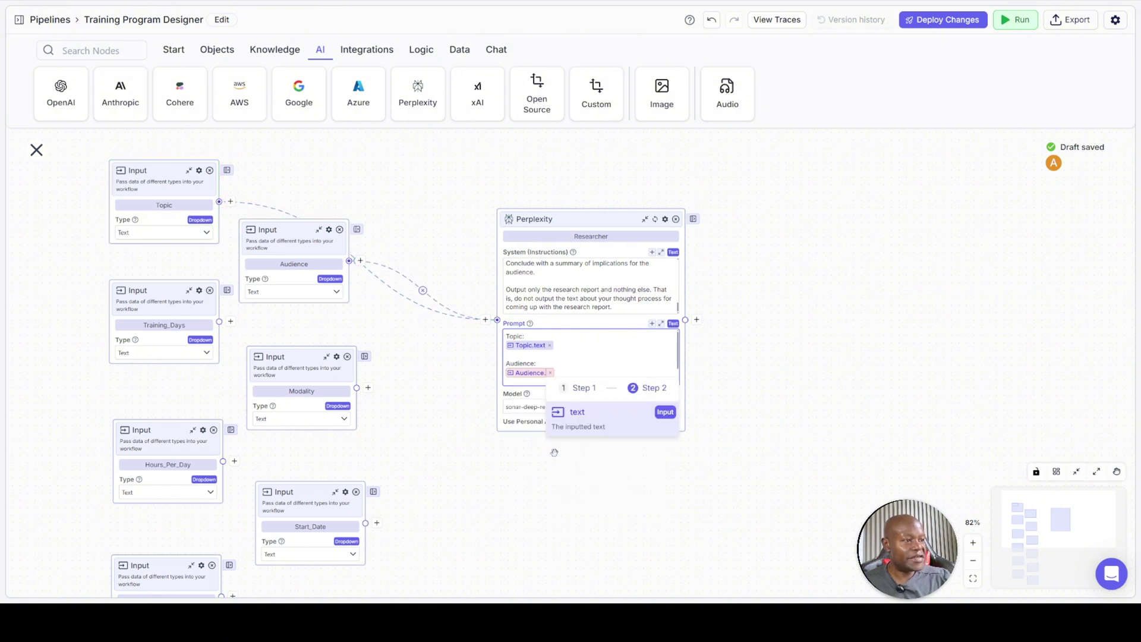
{"action": "left_click", "coordinate": [589, 414]}
Add a colon after Country Context in the Prompt and insert the Country_Context.text variable on the line beneath it
{"action": "scroll", "coordinate": [587, 367], "scroll_direction": "down", "scroll_amount": 1}
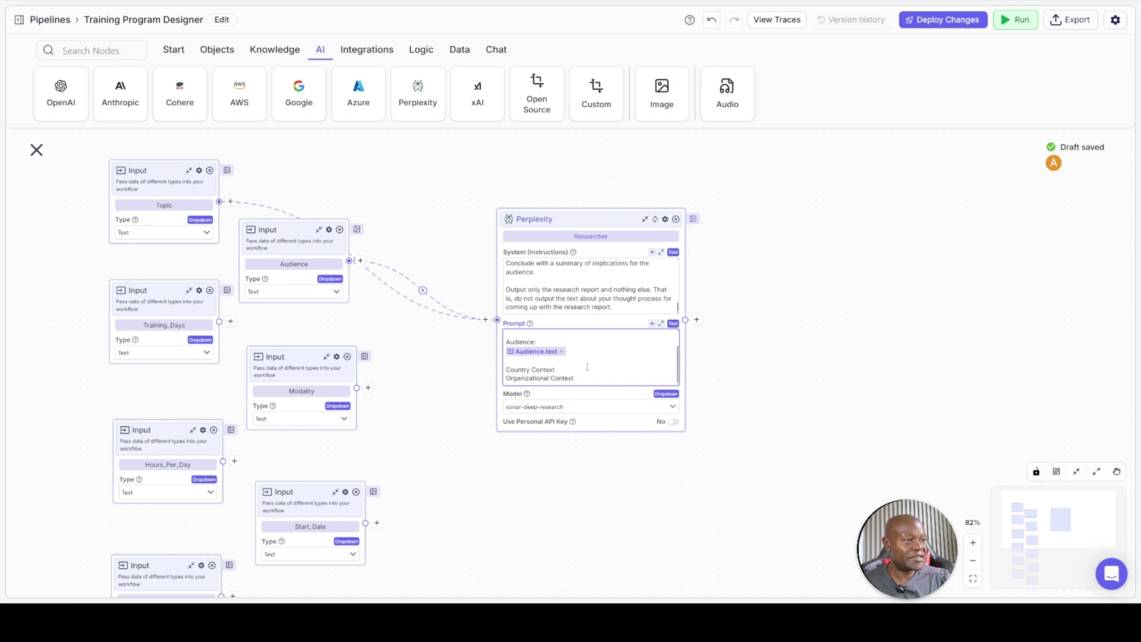
{"action": "left_click", "coordinate": [564, 369]}
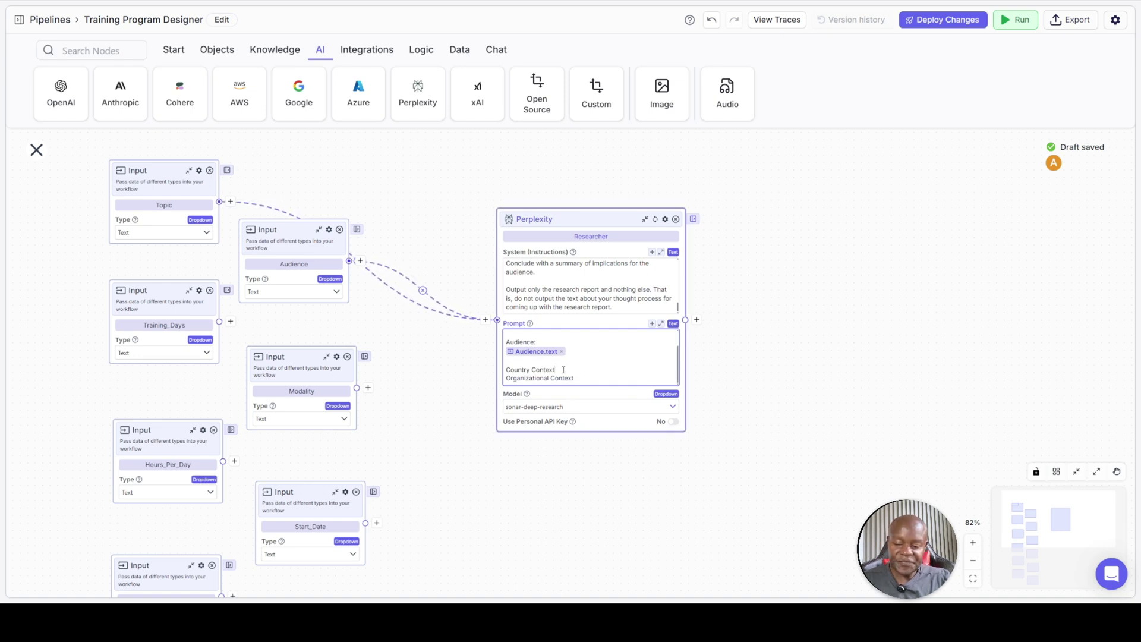
{"action": "type", "text": ":"}
{"action": "key", "text": "Return"}
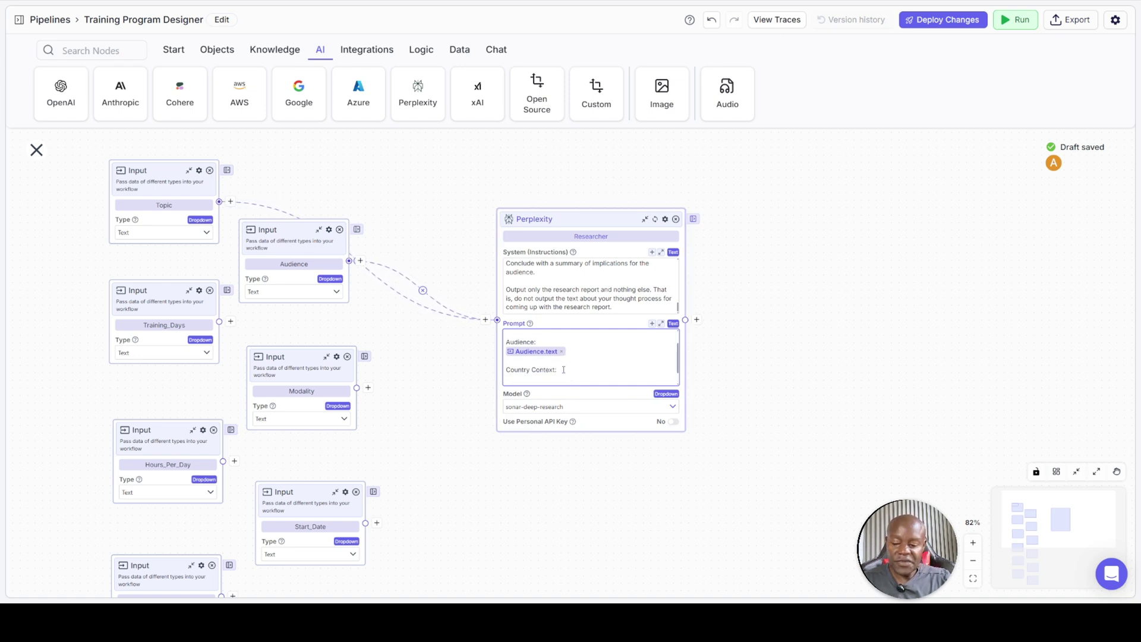
{"action": "type", "text": "{{"}
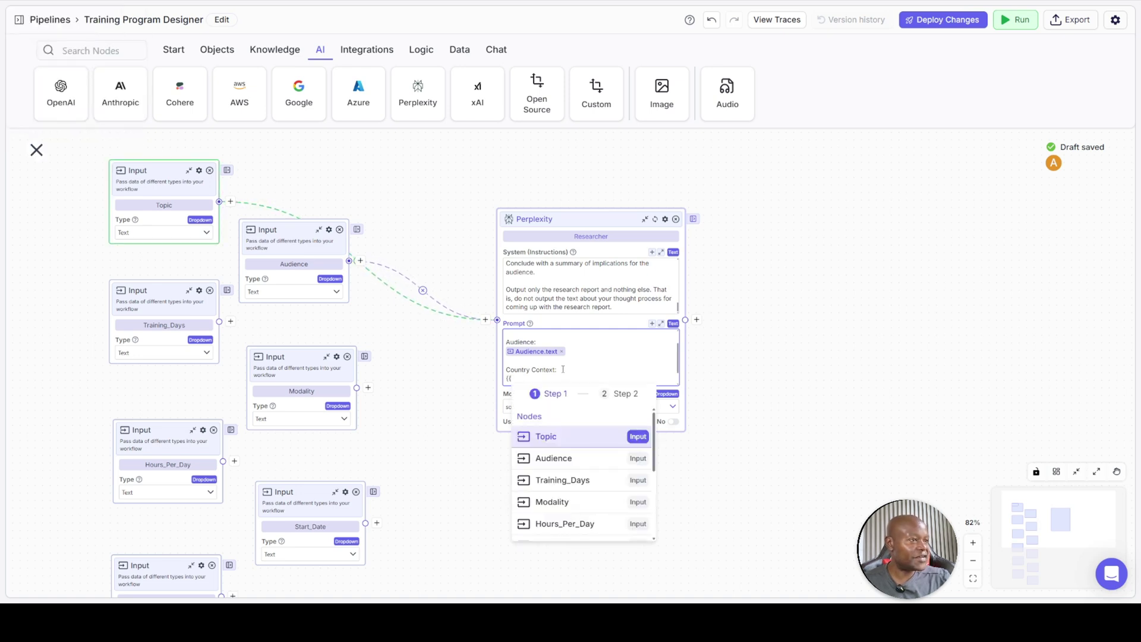
{"action": "scroll", "coordinate": [568, 475], "scroll_direction": "down", "scroll_amount": 3}
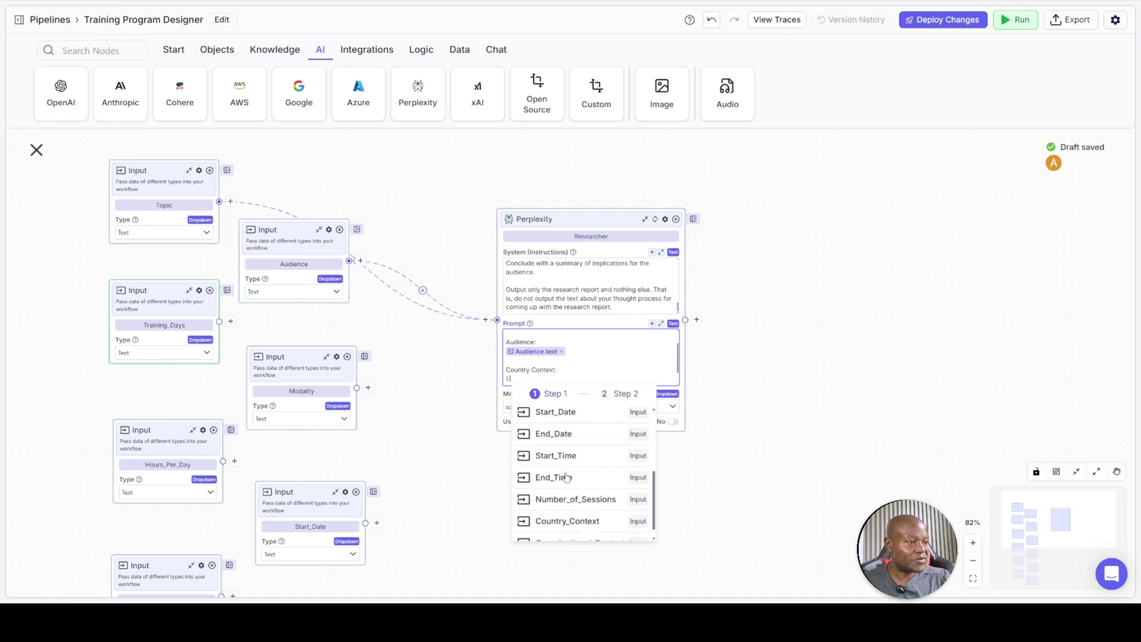
{"action": "left_click", "coordinate": [576, 526]}
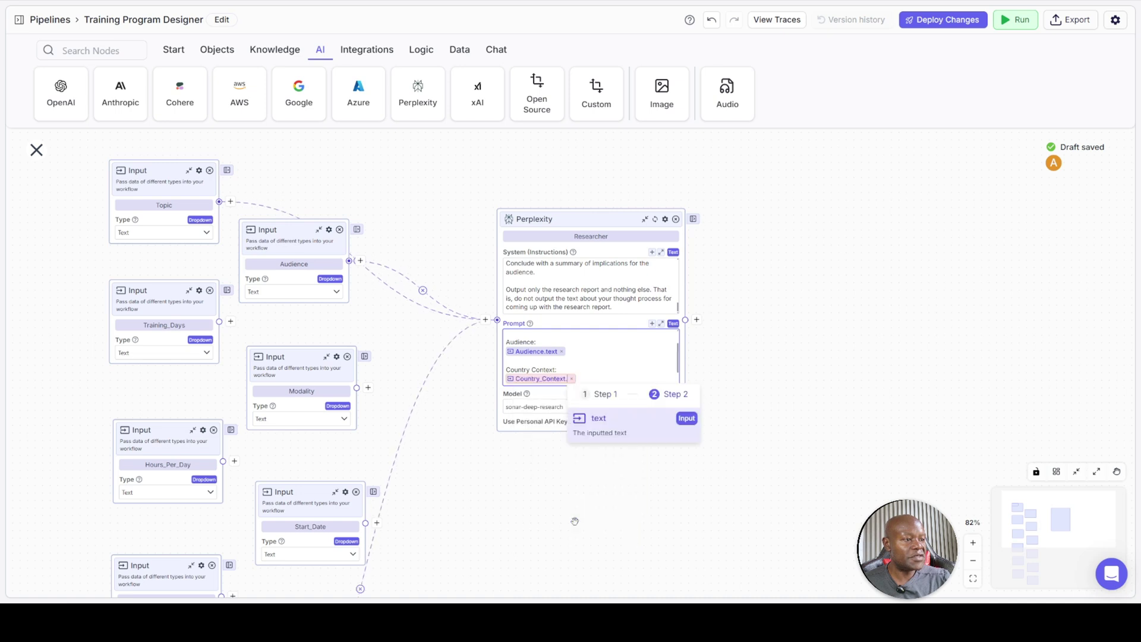
{"action": "left_click", "coordinate": [600, 424]}
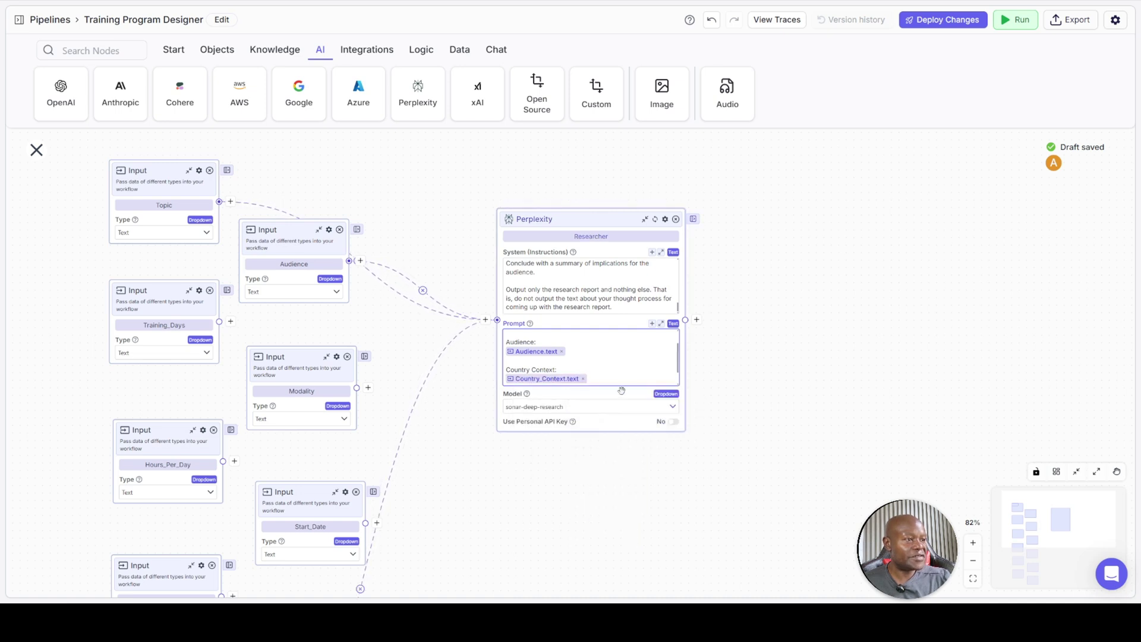
Complete the "Organizational Context:" label in the Prompt and insert the Organizational_Context.text variable on the line beneath it
{"action": "type", "text": "Organizational Context"}
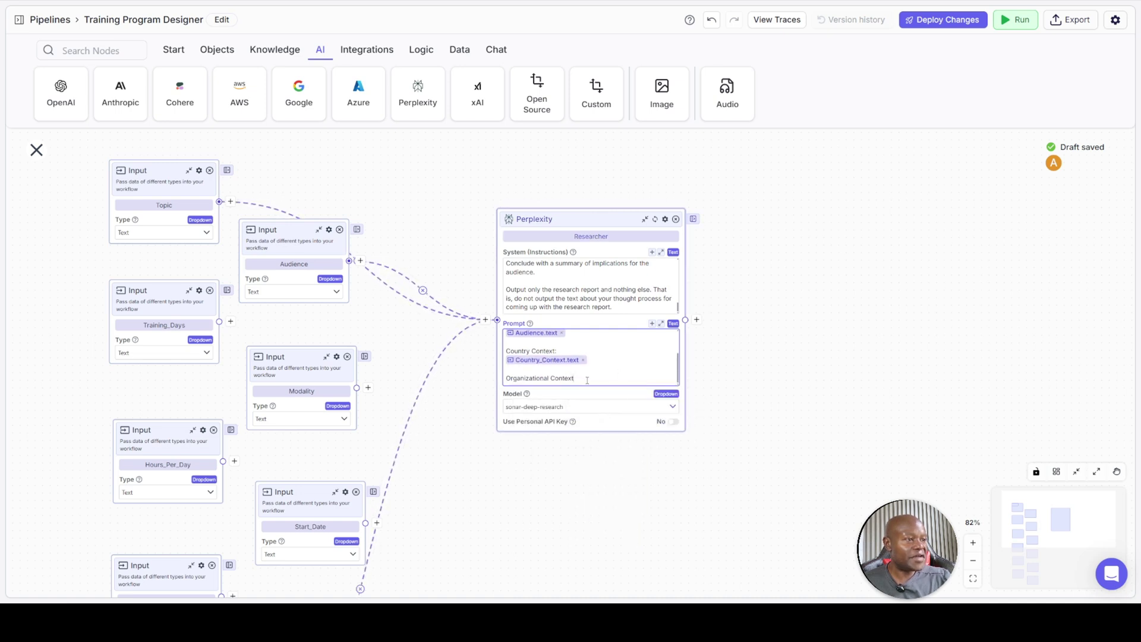
{"action": "type", "text": ":"}
{"action": "key", "text": "Return"}
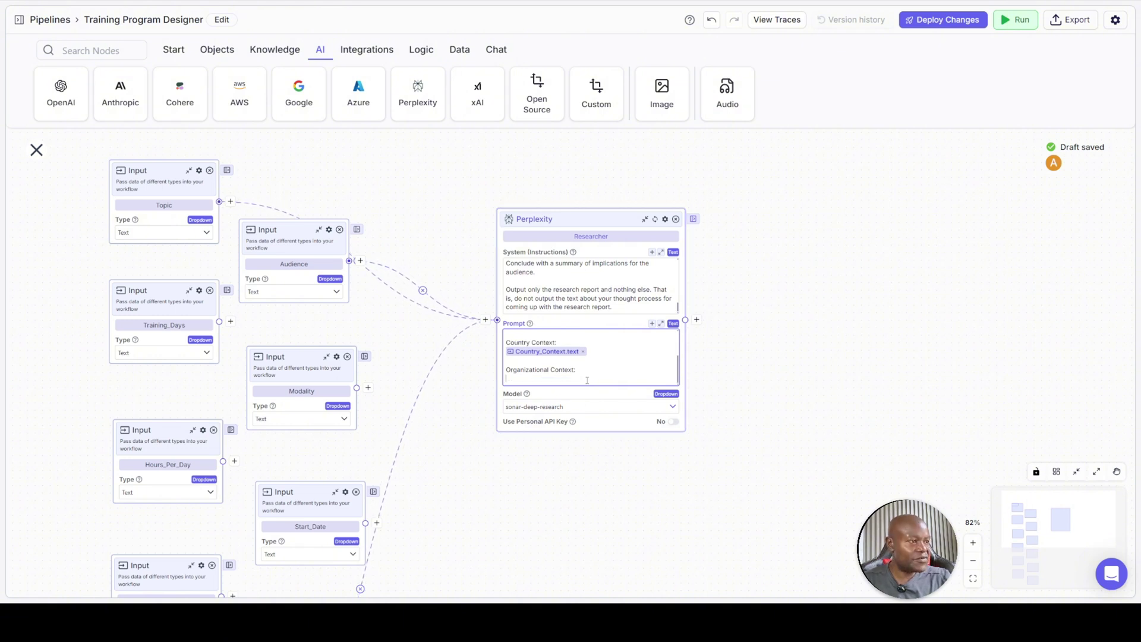
{"action": "type", "text": "{{"}
{"action": "scroll", "coordinate": [579, 482], "scroll_direction": "down", "scroll_amount": 4}
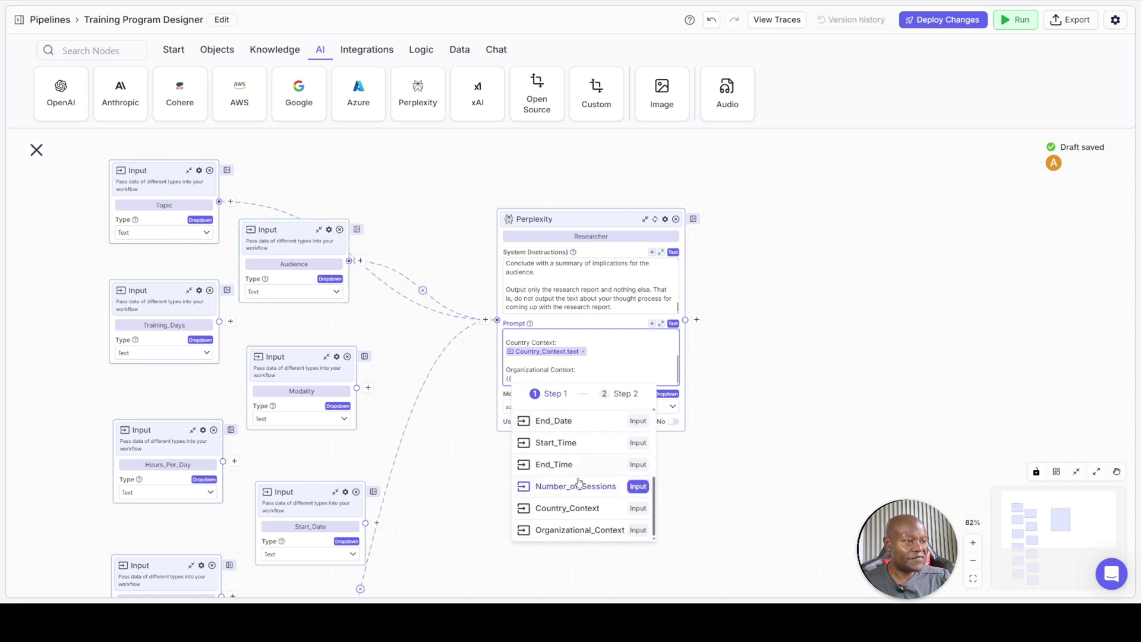
{"action": "left_click", "coordinate": [584, 537]}
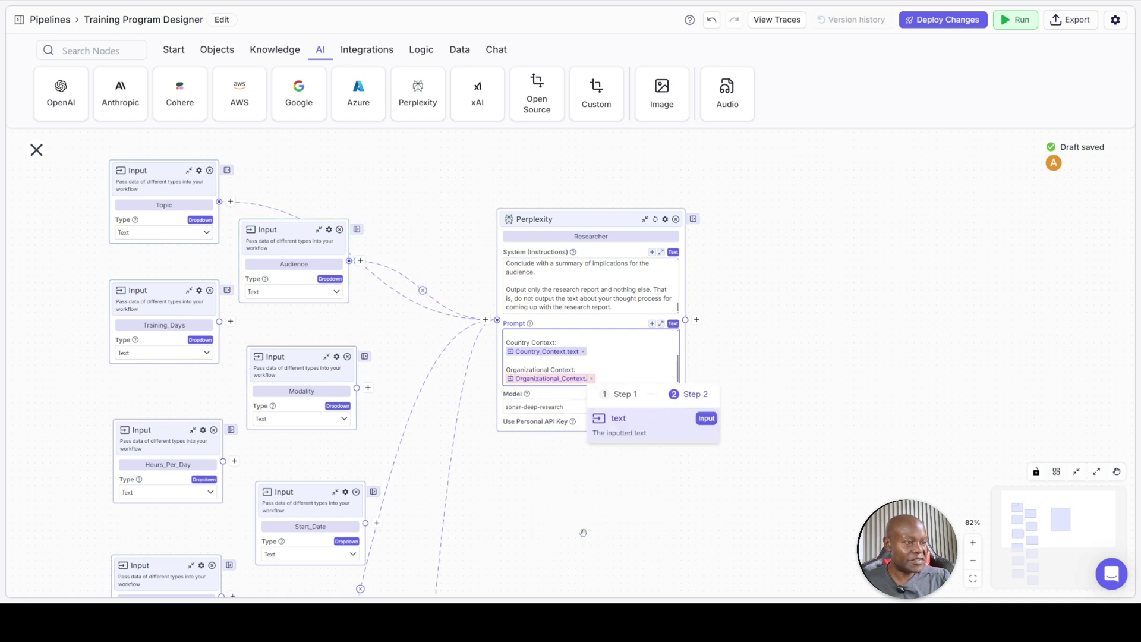
{"action": "left_click", "coordinate": [618, 423]}
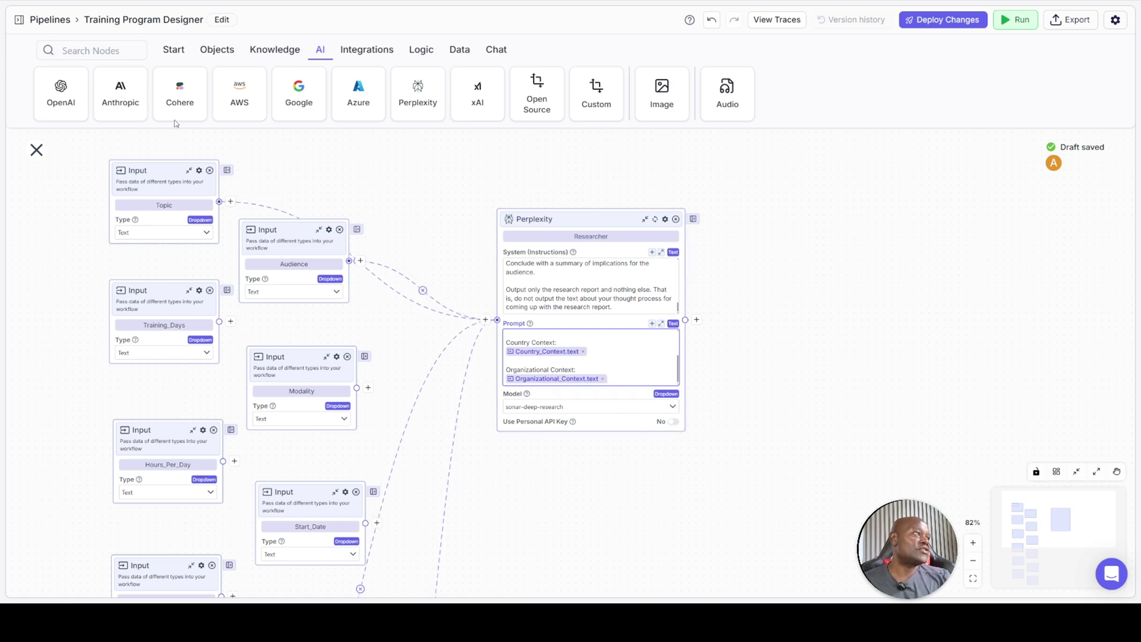
Add an Output node to the canvas to the right of the Researcher node
{"action": "left_click", "coordinate": [172, 53]}
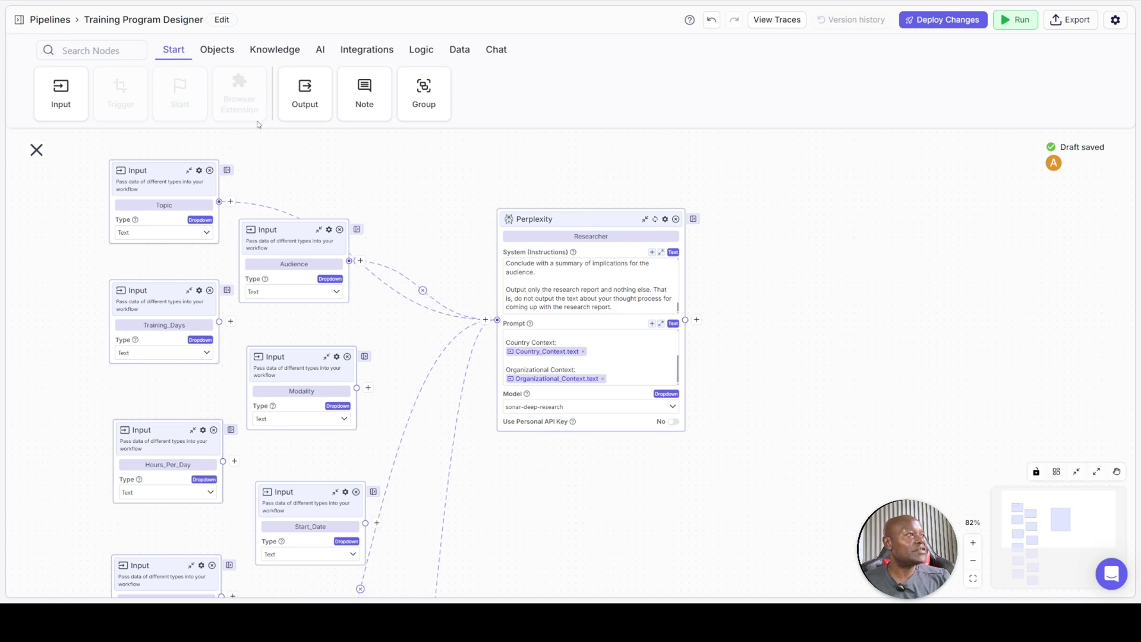
{"action": "left_click_drag", "start_coordinate": [294, 91], "coordinate": [876, 261]}
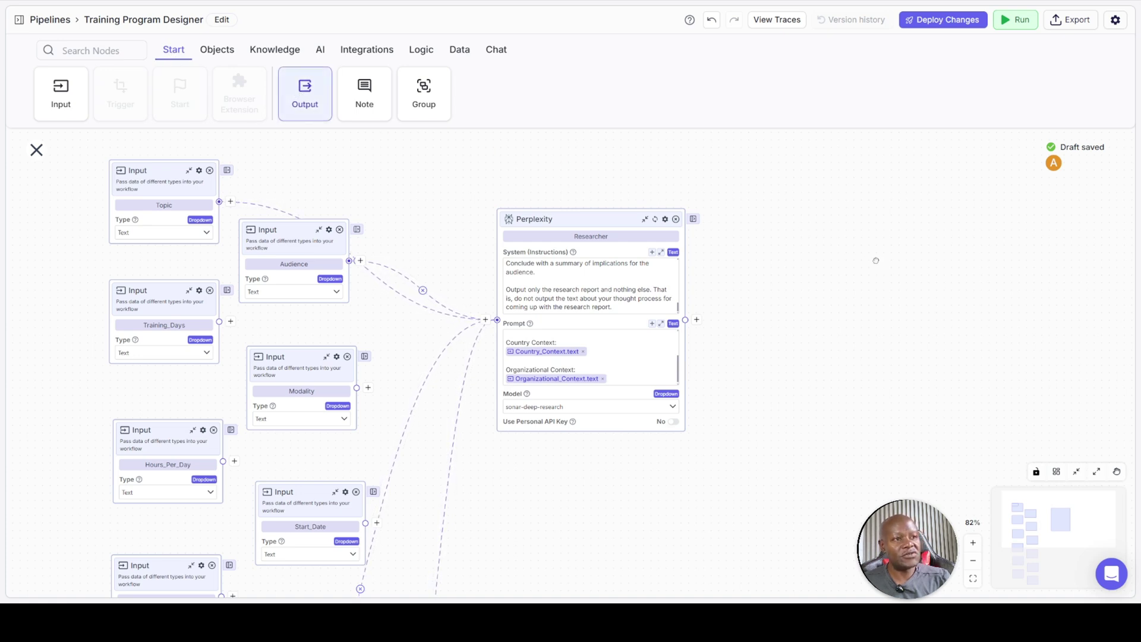
{"action": "left_click", "coordinate": [881, 315]}
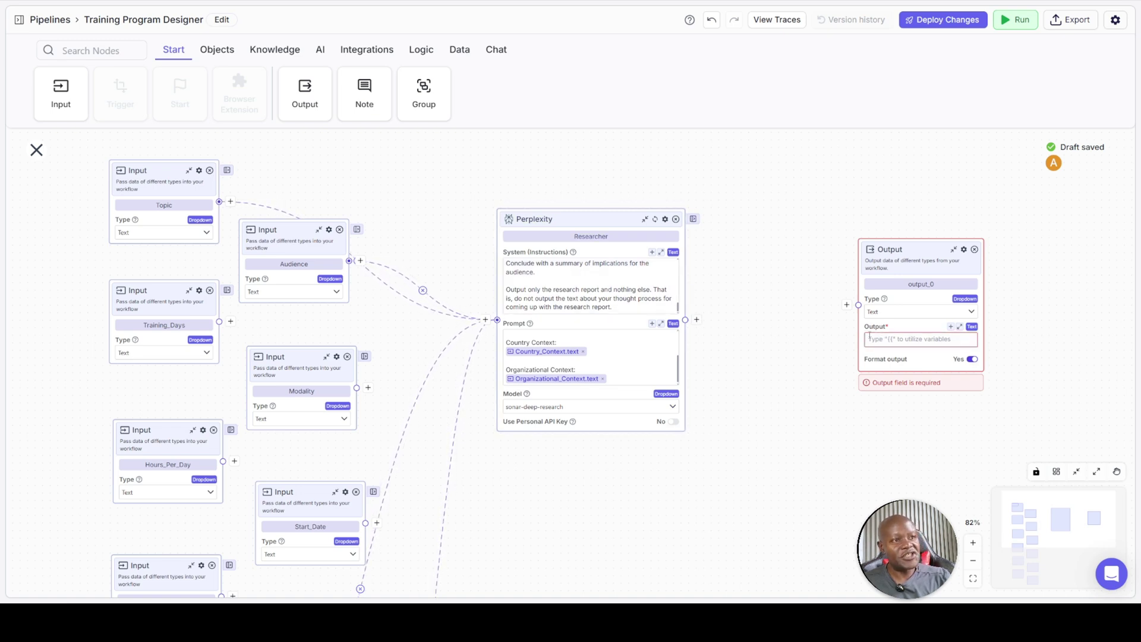
Set the new Output node's Output to the Researcher.response variable
{"action": "left_click", "coordinate": [889, 340]}
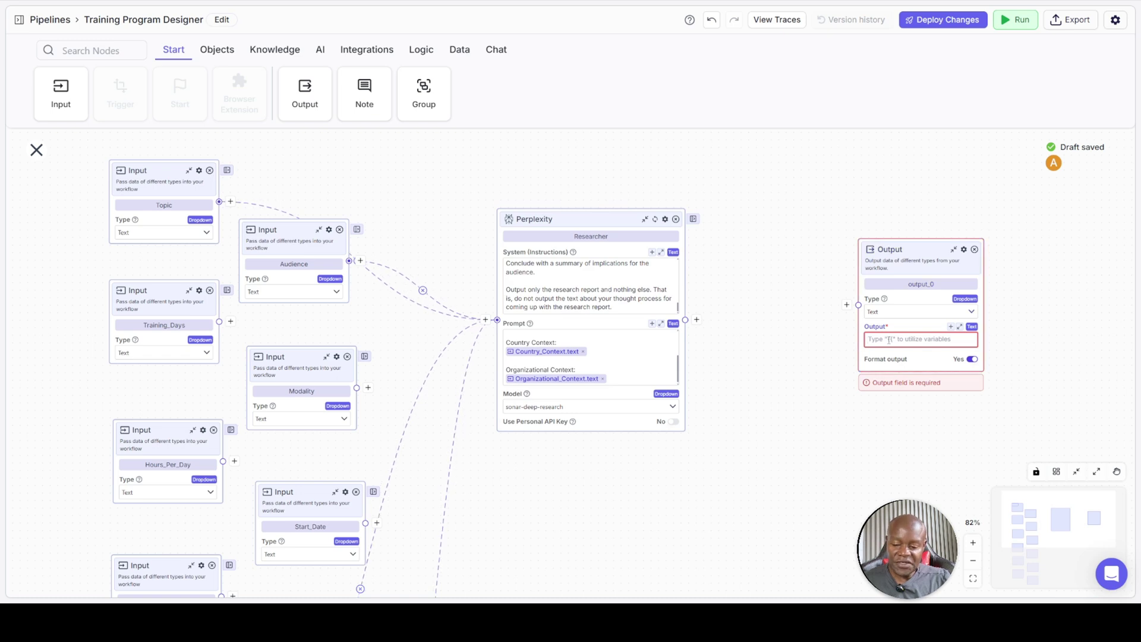
{"action": "type", "text": "{{"}
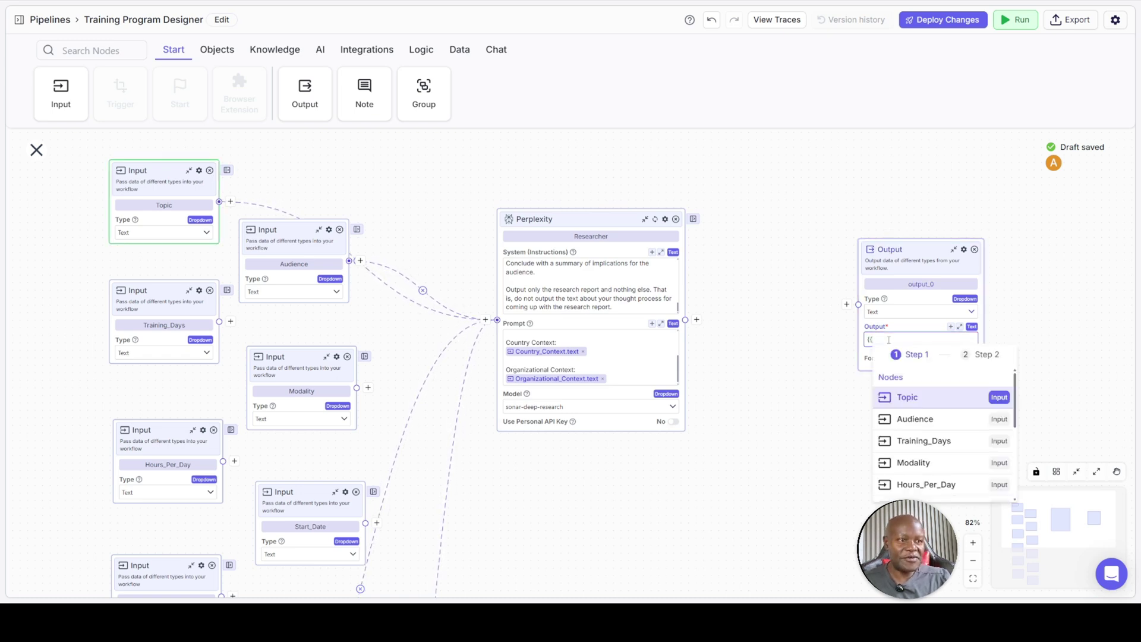
{"action": "scroll", "coordinate": [940, 452], "scroll_direction": "down", "scroll_amount": 5}
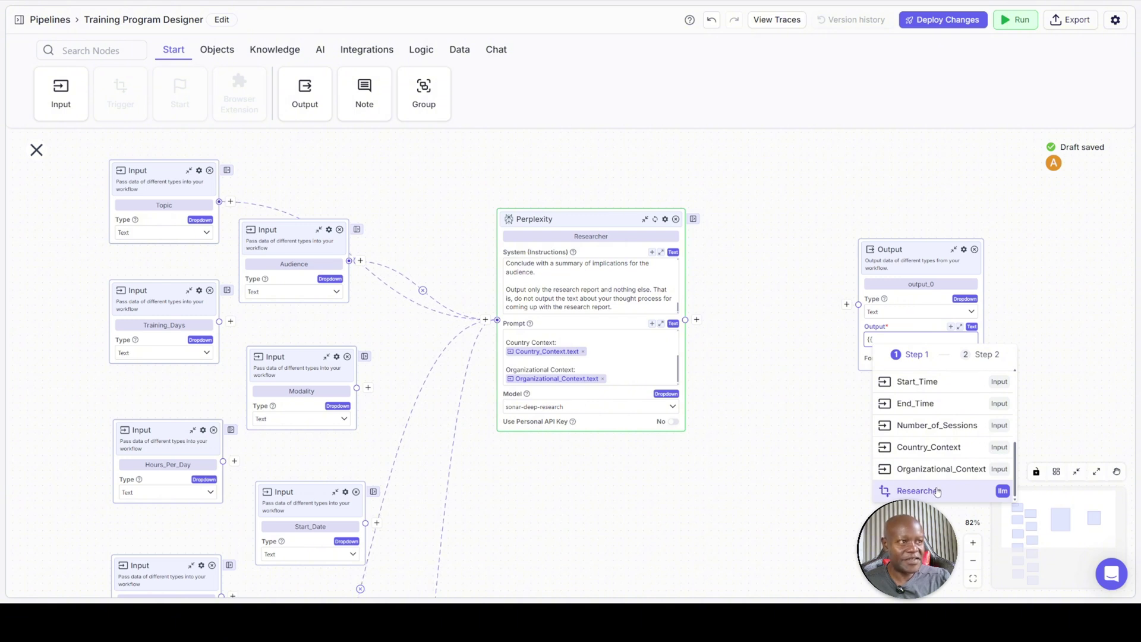
{"action": "left_click", "coordinate": [936, 490]}
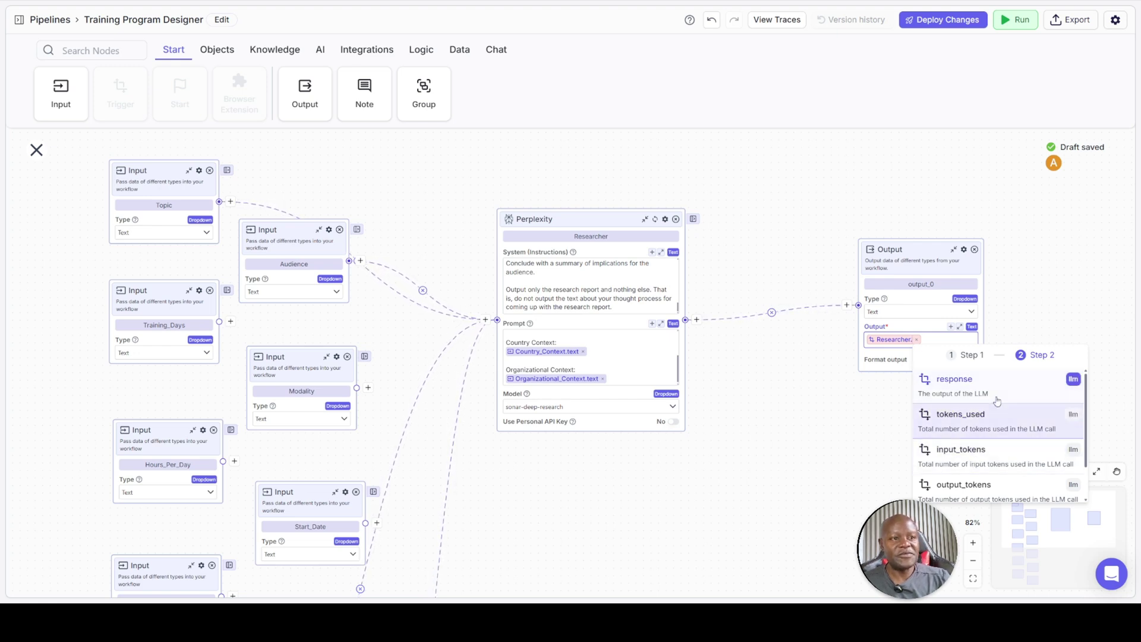
{"action": "left_click", "coordinate": [995, 395]}
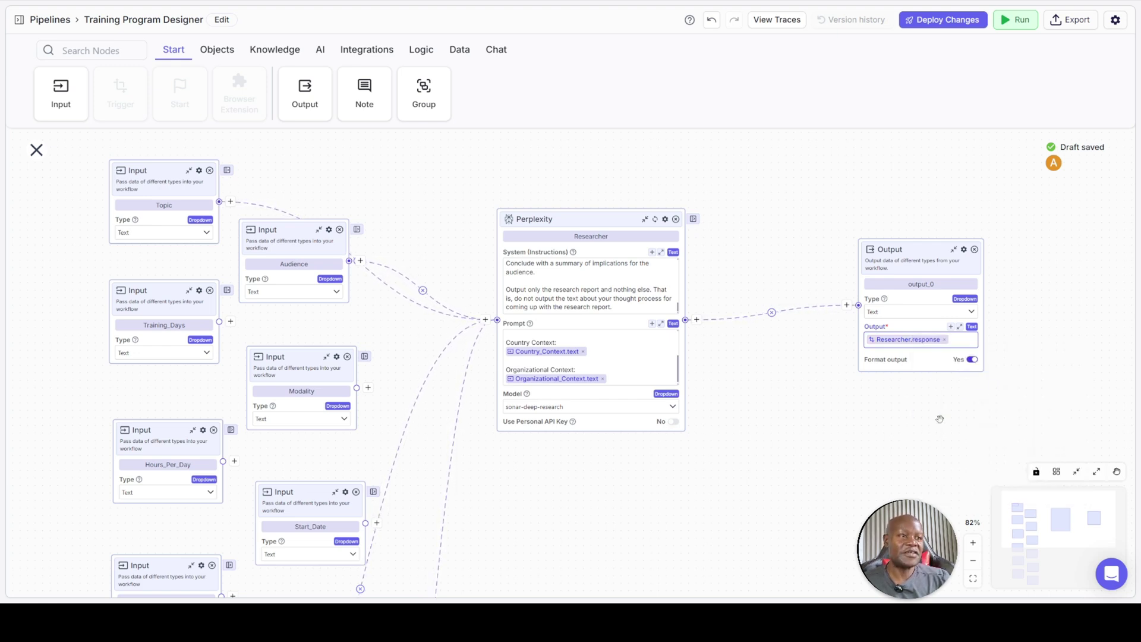
Move the Output node closer to the Researcher node on the canvas
{"action": "left_click_drag", "start_coordinate": [912, 259], "coordinate": [839, 267]}
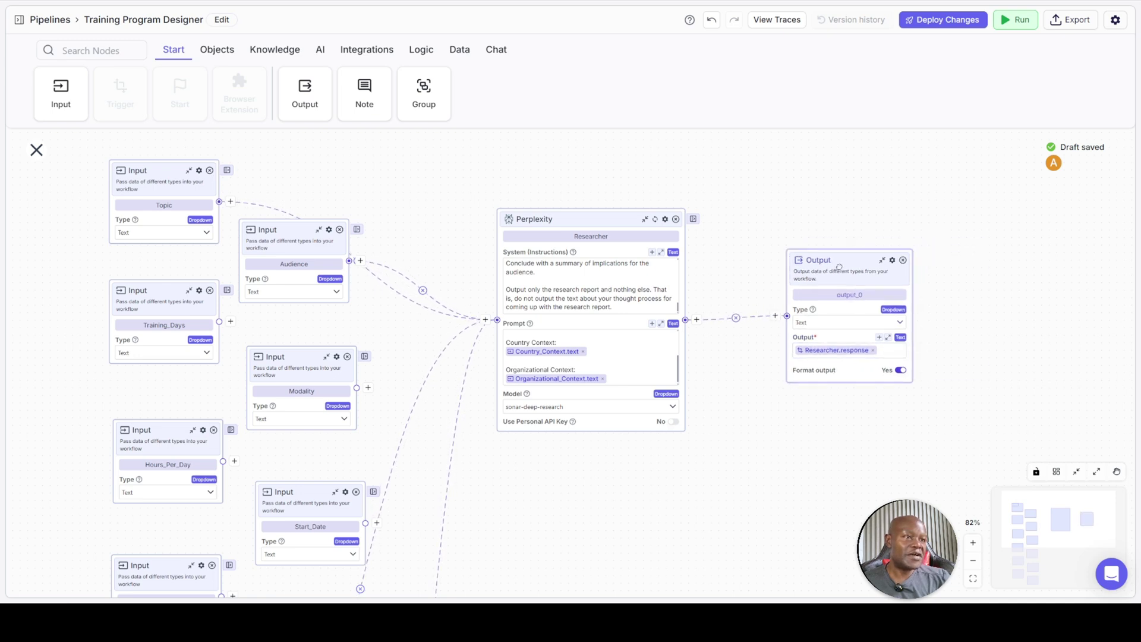
{"action": "scroll", "coordinate": [759, 469], "scroll_direction": "down", "scroll_amount": 2}
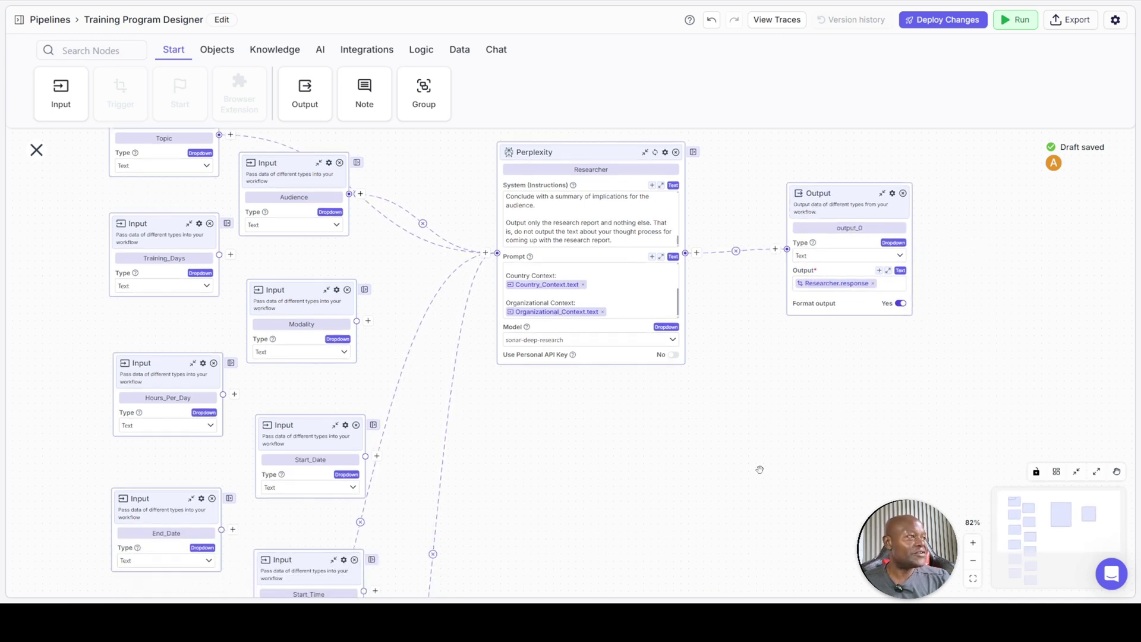
{"action": "scroll", "coordinate": [760, 470], "scroll_direction": "up", "scroll_amount": 1}
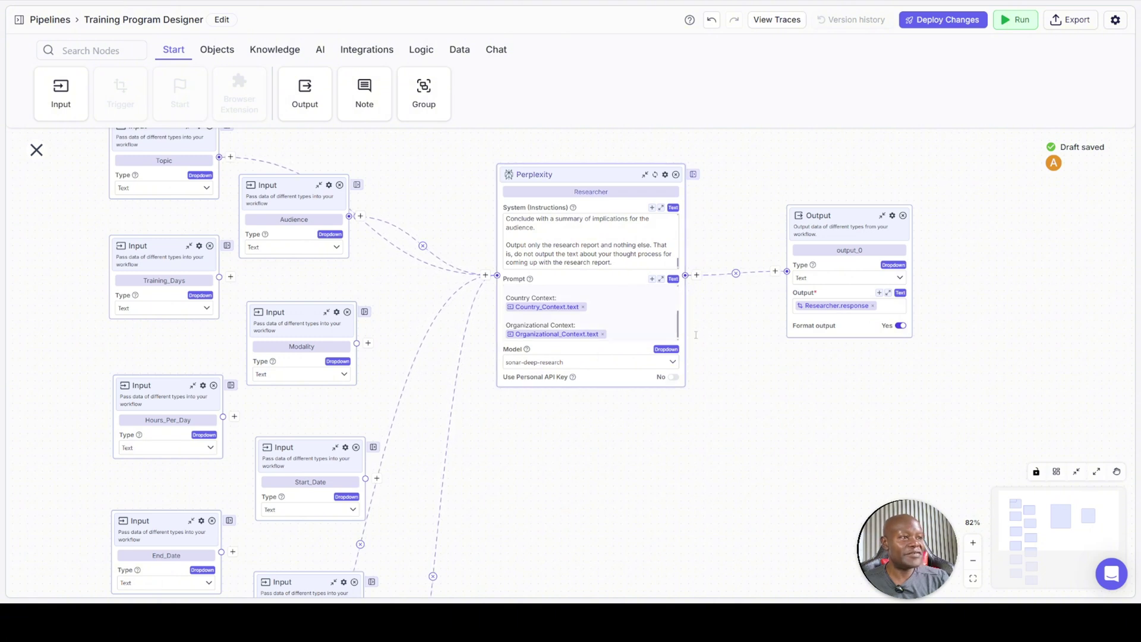
Deploy the pipeline changes as a Patch version without a description
{"action": "left_click", "coordinate": [955, 22]}
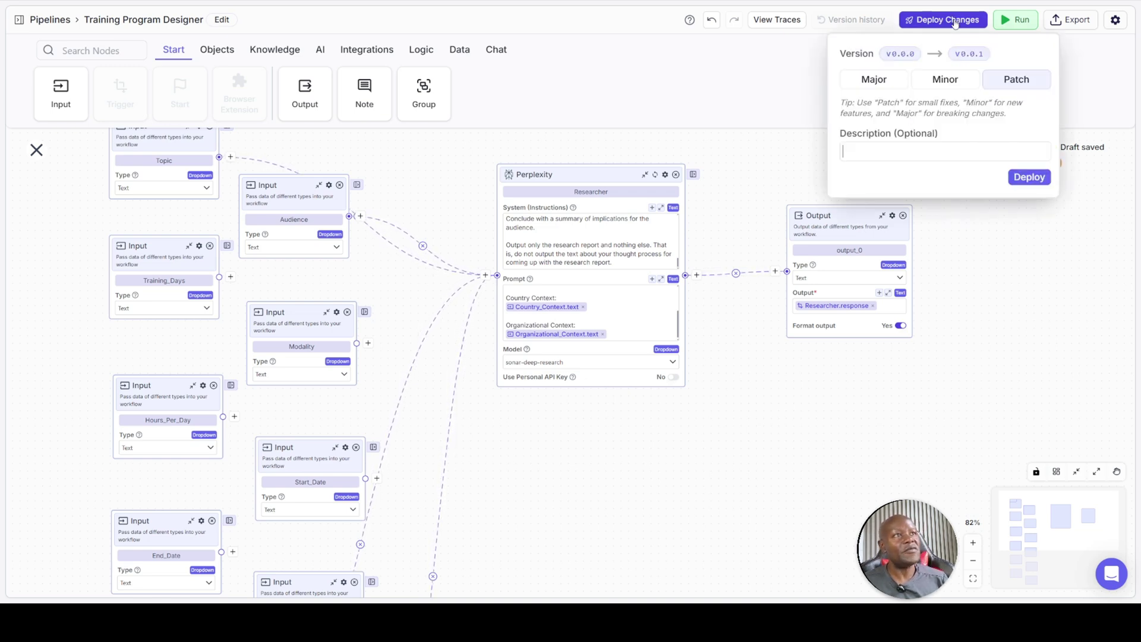
{"action": "left_click", "coordinate": [1016, 188]}
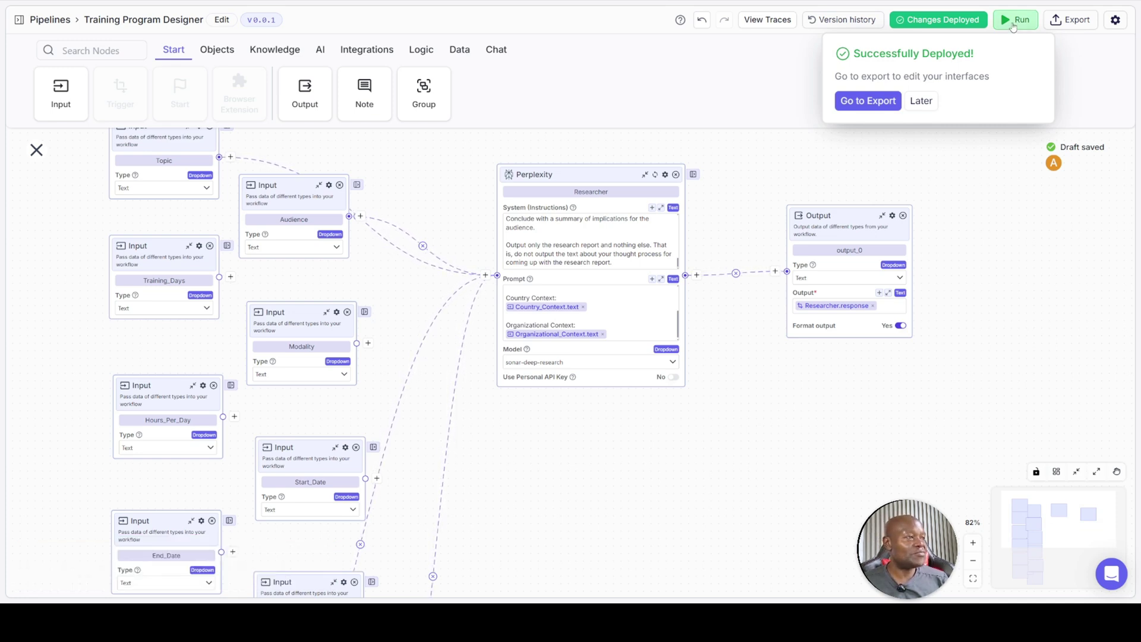
Open the pipeline's run configuration and enter "AI for Human Resources Management" as the Topic
{"action": "left_click", "coordinate": [1013, 22]}
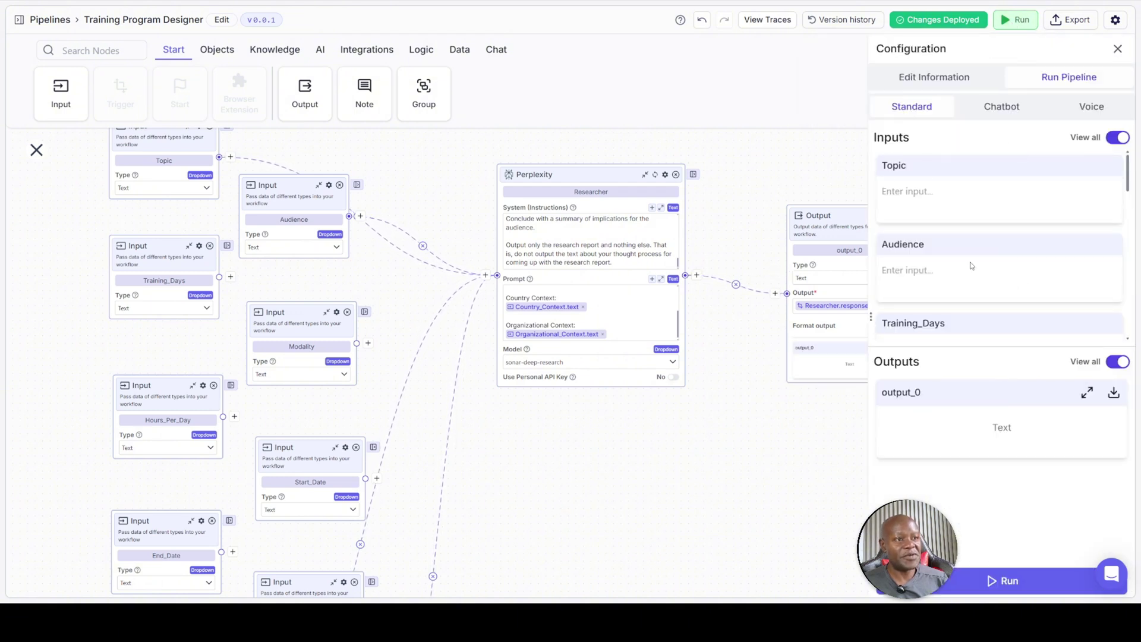
{"action": "scroll", "coordinate": [999, 274], "scroll_direction": "down", "scroll_amount": 5}
{"action": "scroll", "coordinate": [987, 279], "scroll_direction": "up", "scroll_amount": 5}
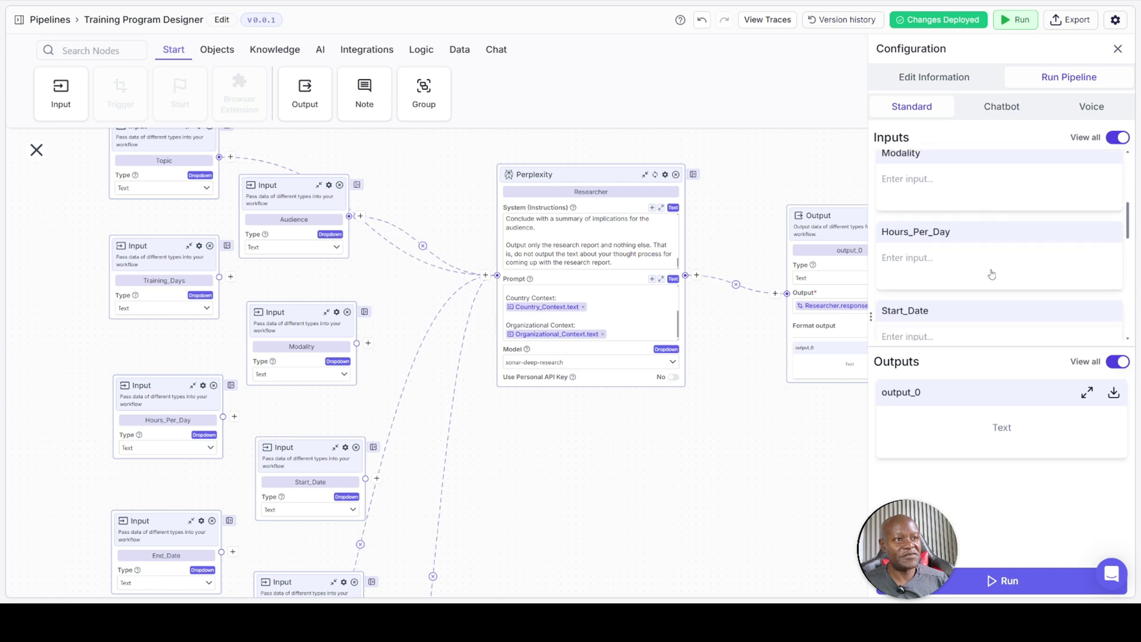
{"action": "left_click", "coordinate": [987, 193]}
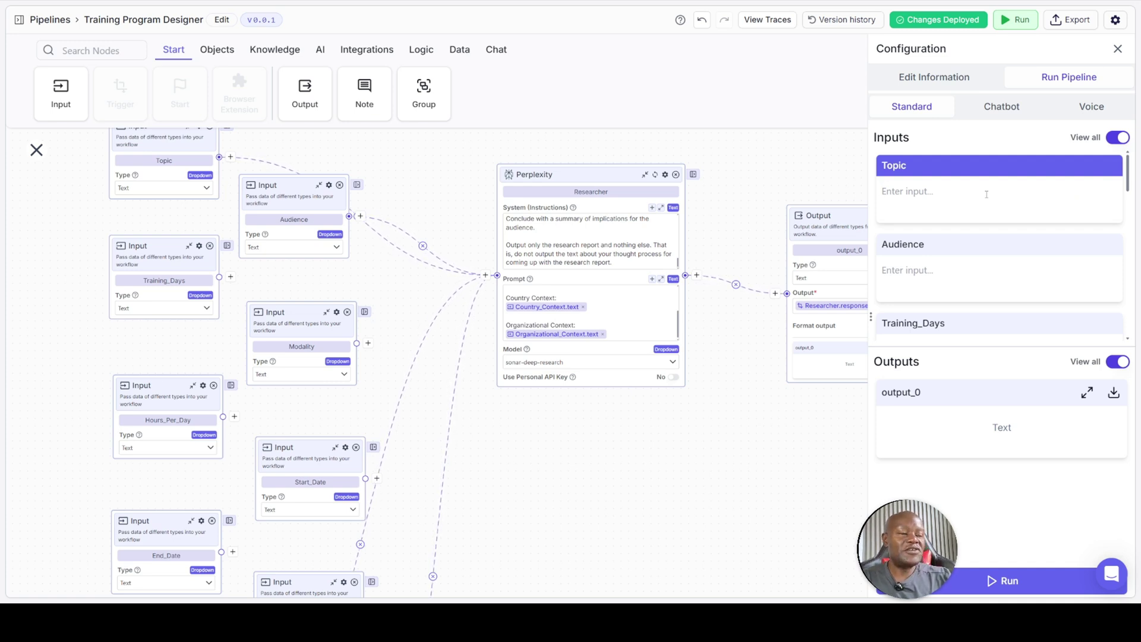
{"action": "type", "text": "A"}
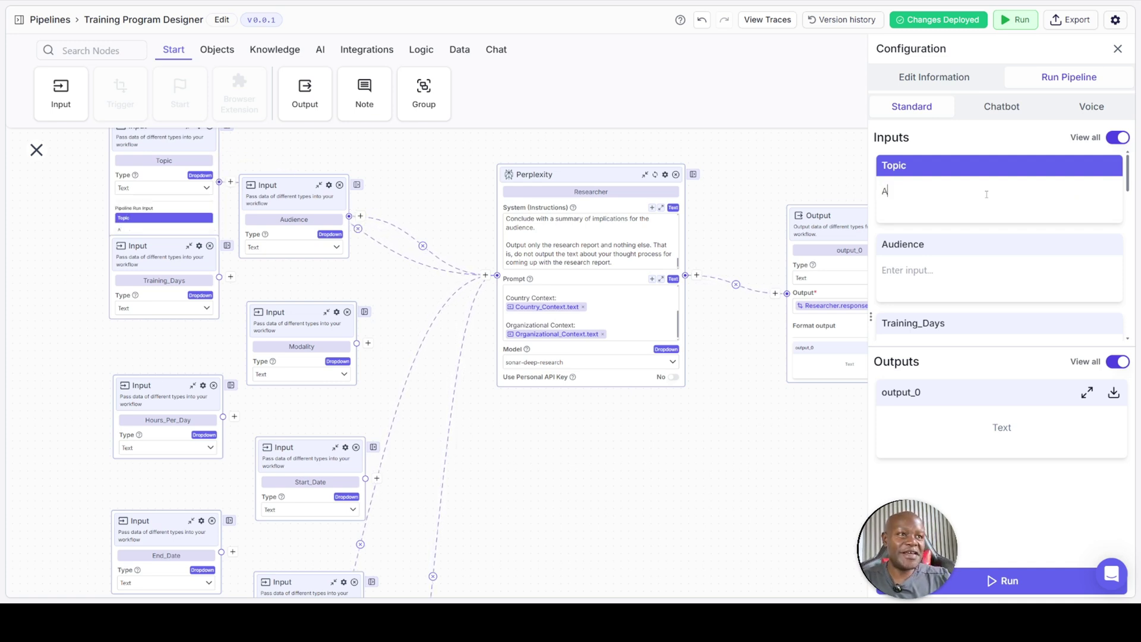
{"action": "type", "text": "I for Hu"}
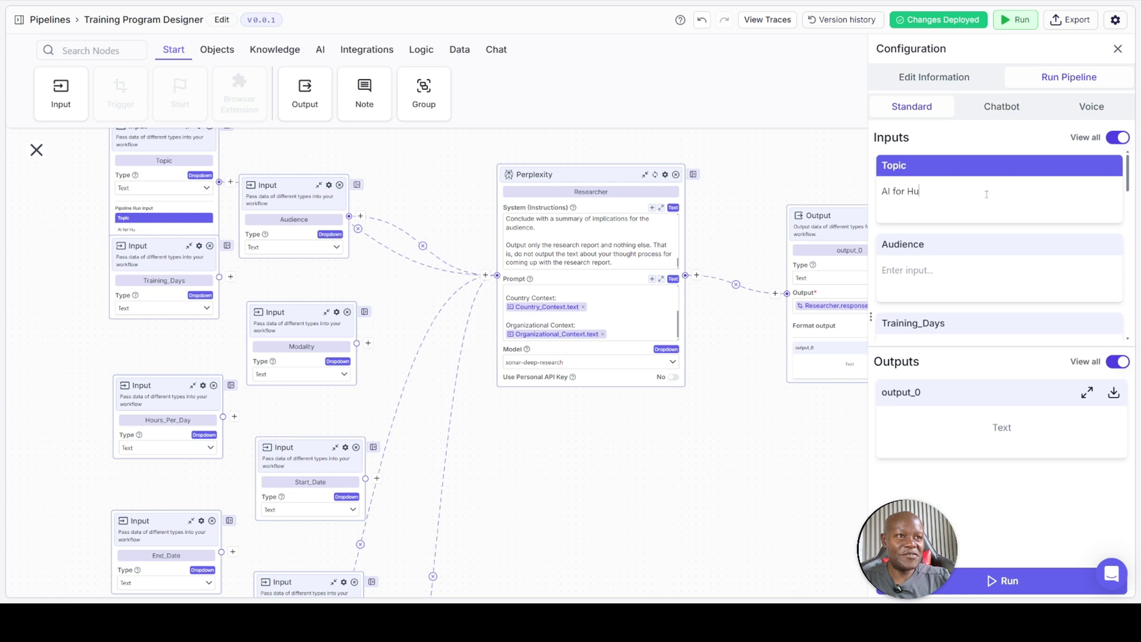
{"action": "type", "text": "man Resources"}
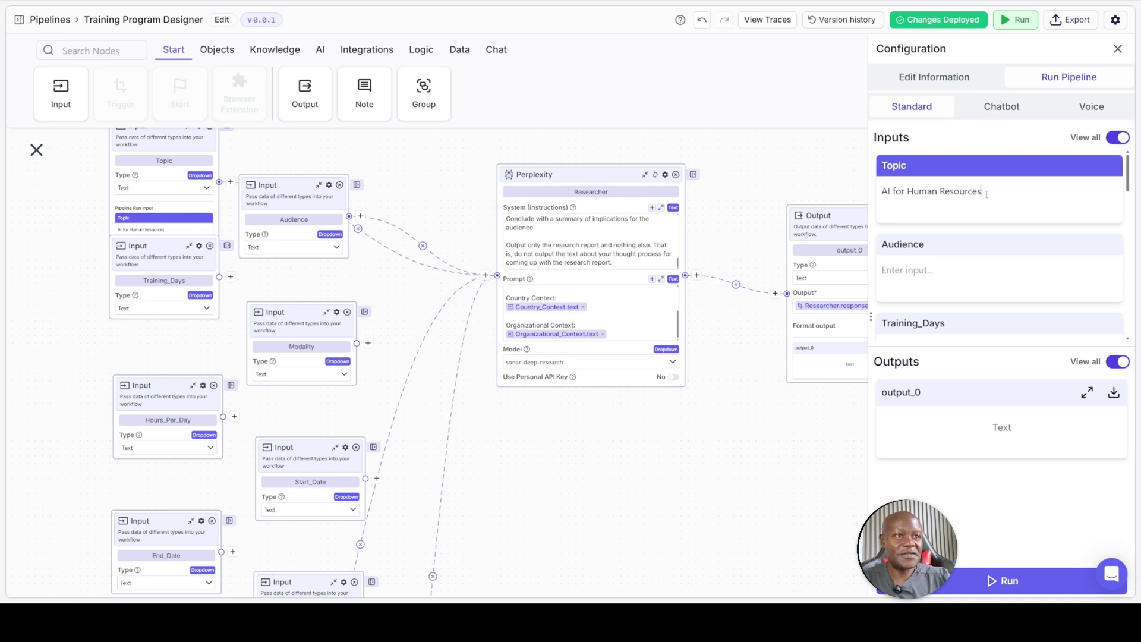
{"action": "type", "text": " Management"}
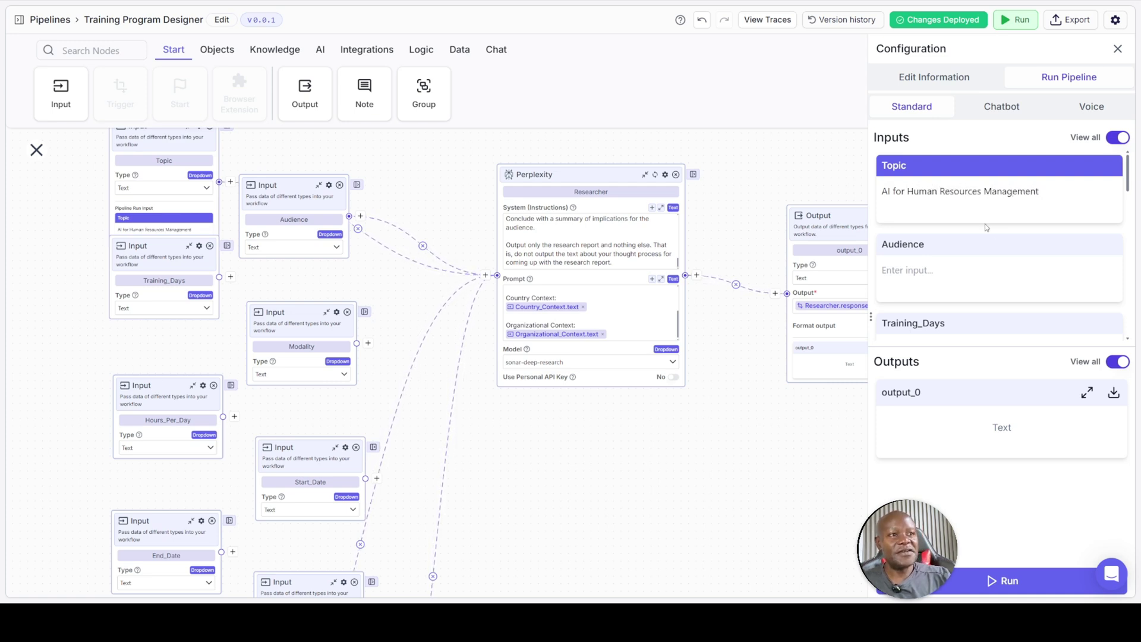
Enter "HR practitioners from entry level to C-Suite" as the Audience for the run
{"action": "scroll", "coordinate": [1014, 255], "scroll_direction": "down", "scroll_amount": 1}
{"action": "left_click", "coordinate": [967, 230]}
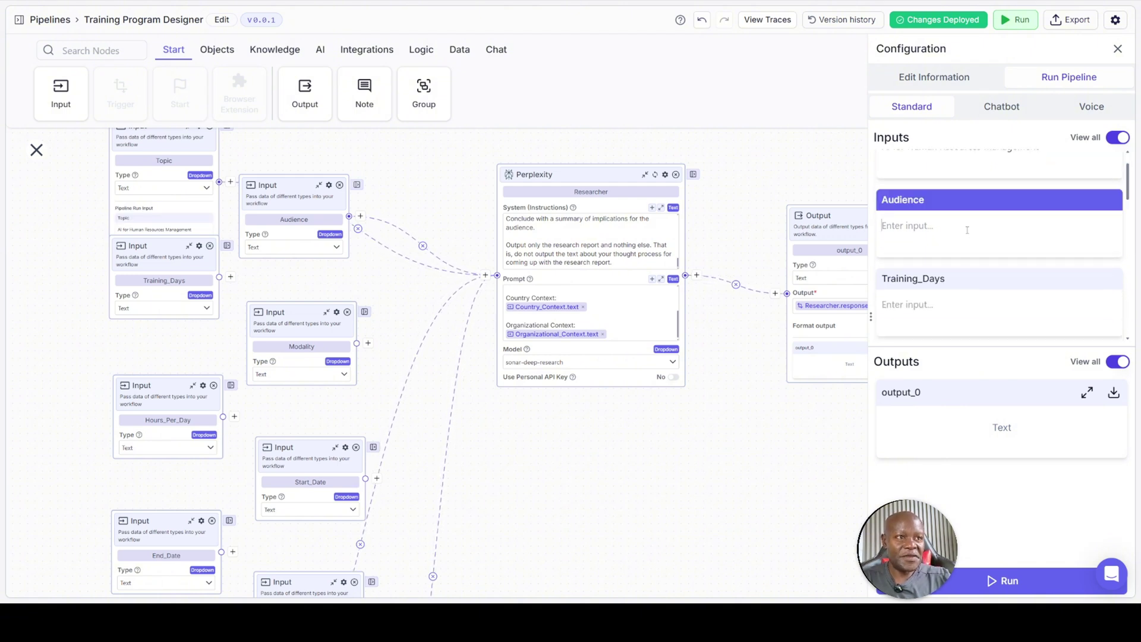
{"action": "type", "text": "HR pr"}
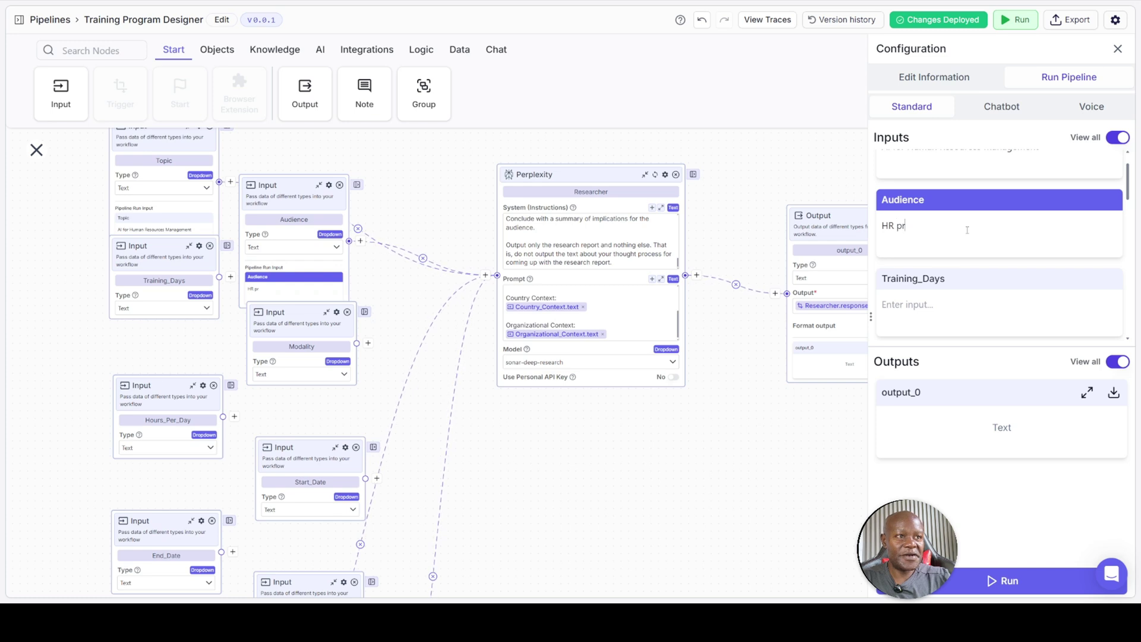
{"action": "type", "text": "actitioners"}
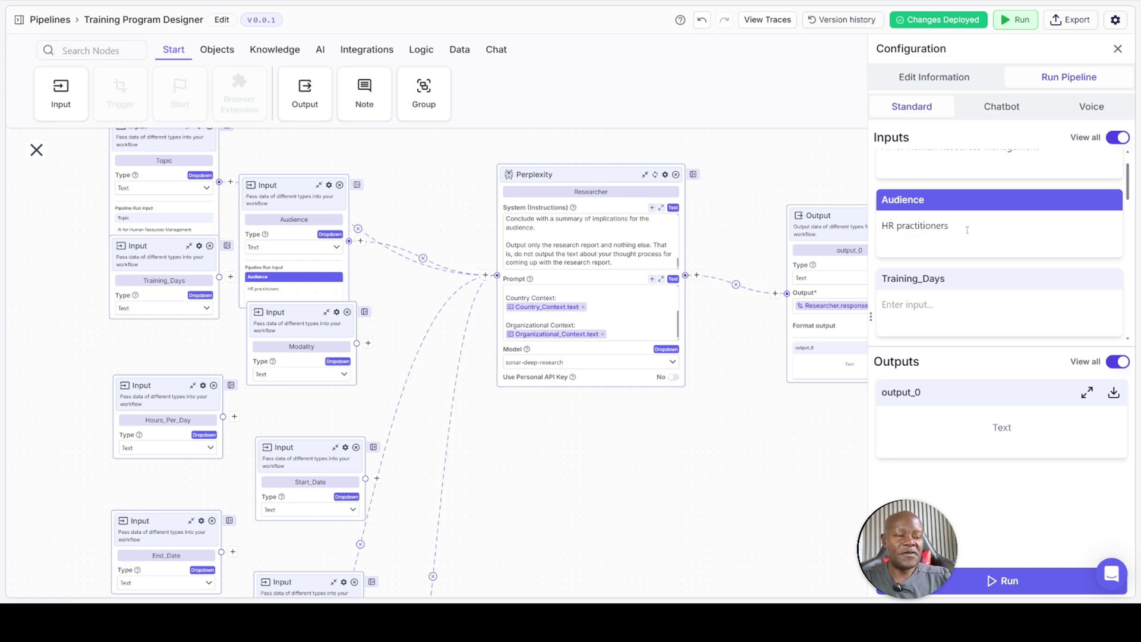
{"action": "type", "text": " from entry "}
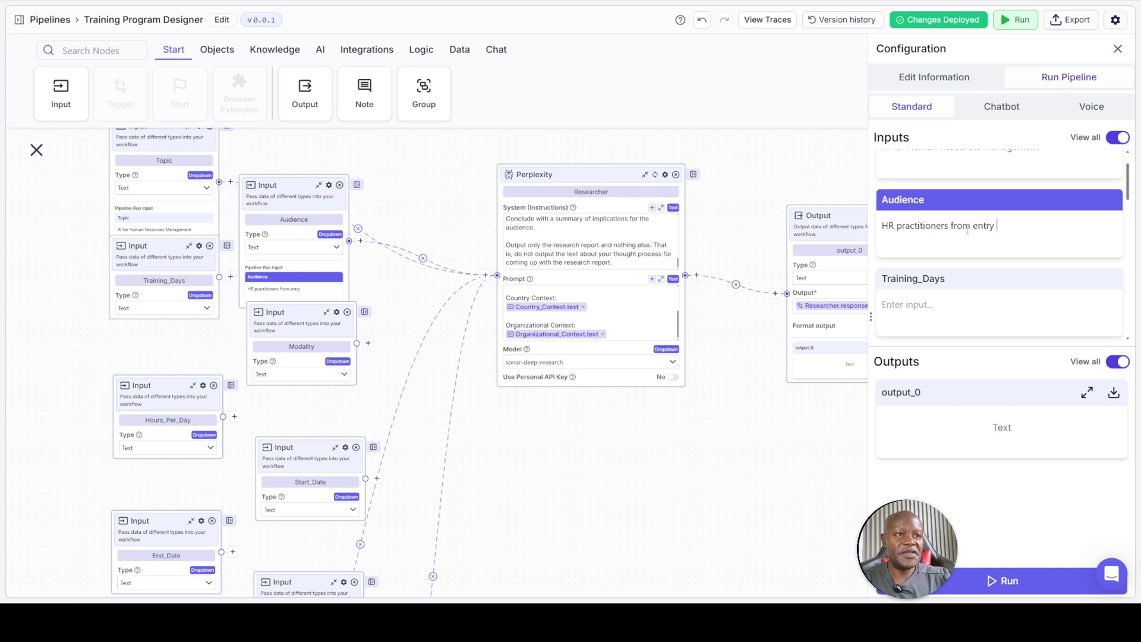
{"action": "type", "text": "level to C"}
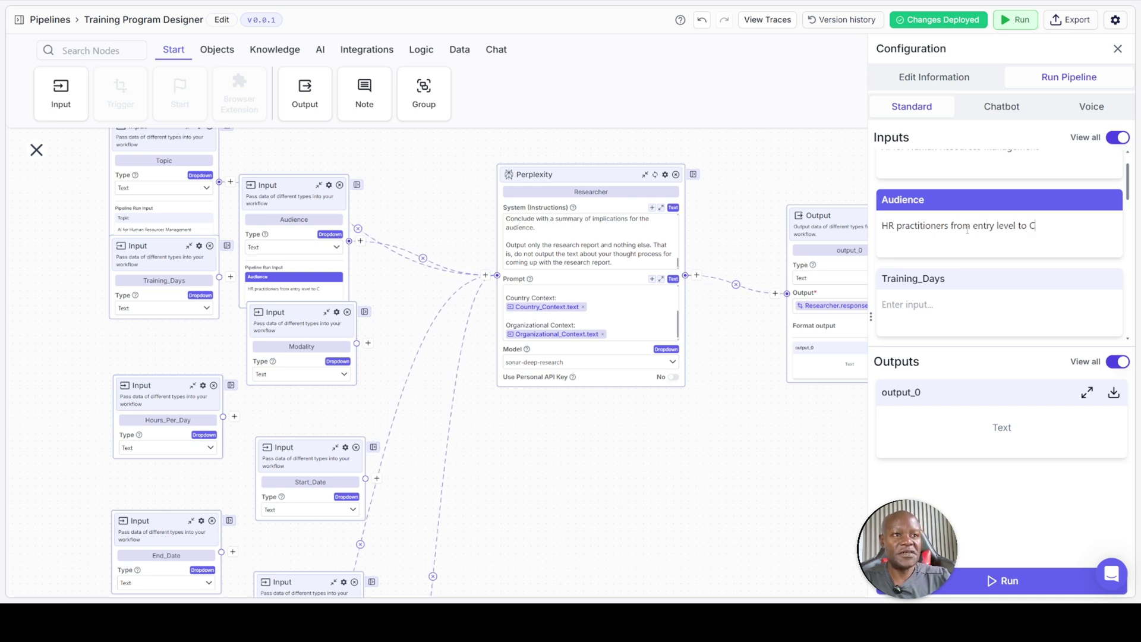
{"action": "type", "text": "-Suite"}
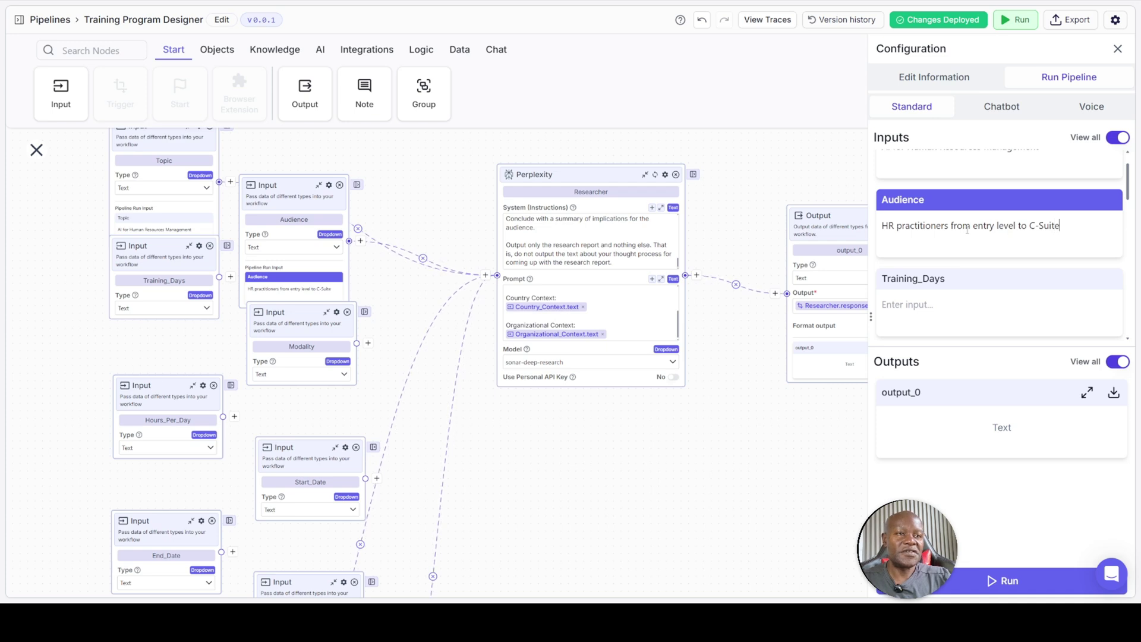
Set the Country_Context run input to "South Africa", leaving the schedule and session inputs empty
{"action": "scroll", "coordinate": [988, 292], "scroll_direction": "down", "scroll_amount": 2}
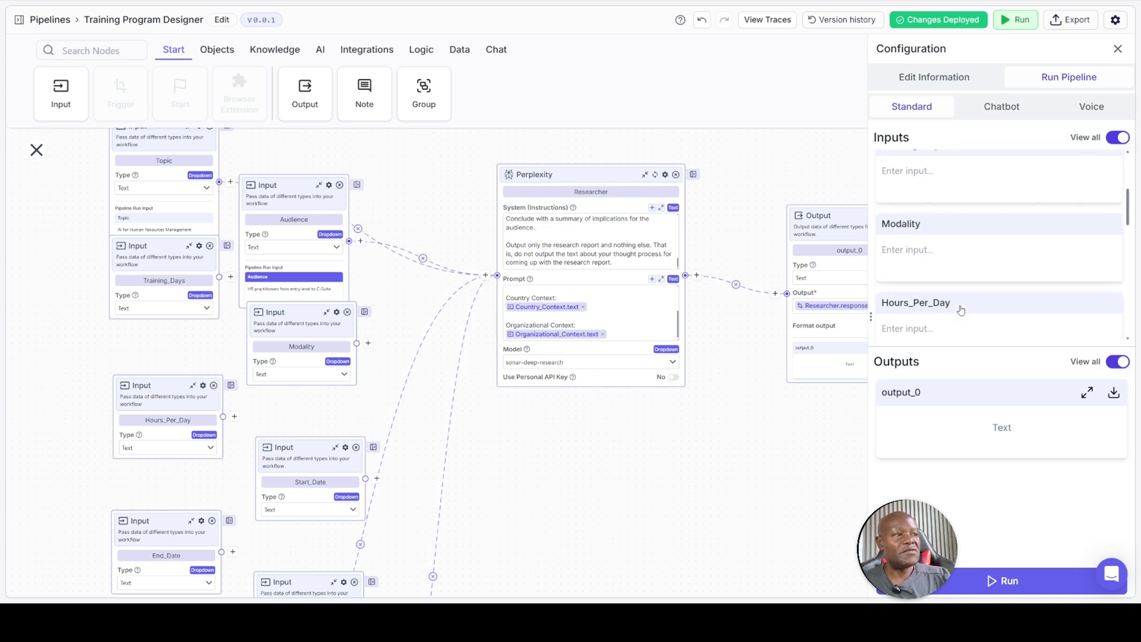
{"action": "scroll", "coordinate": [1013, 313], "scroll_direction": "down", "scroll_amount": 3}
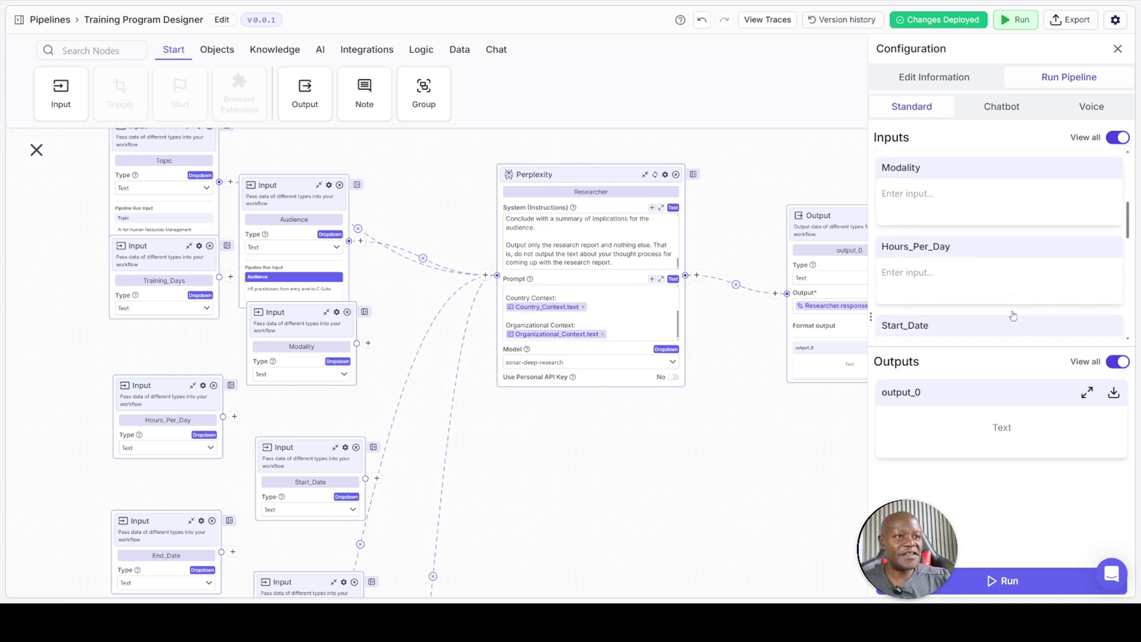
{"action": "scroll", "coordinate": [1016, 314], "scroll_direction": "down", "scroll_amount": 5}
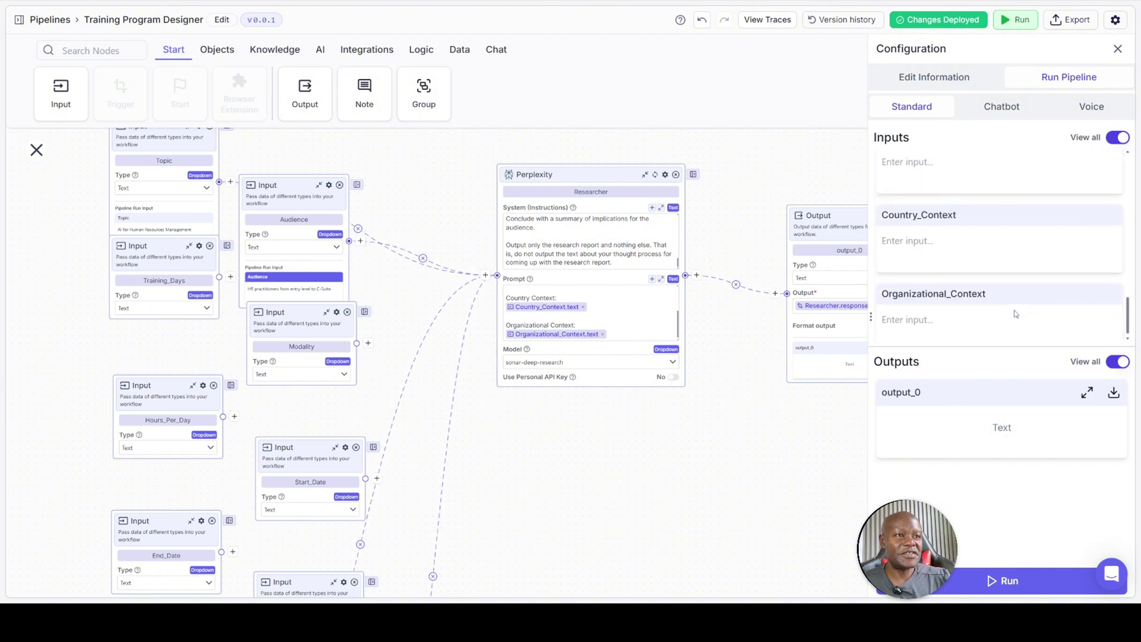
{"action": "left_click", "coordinate": [955, 229]}
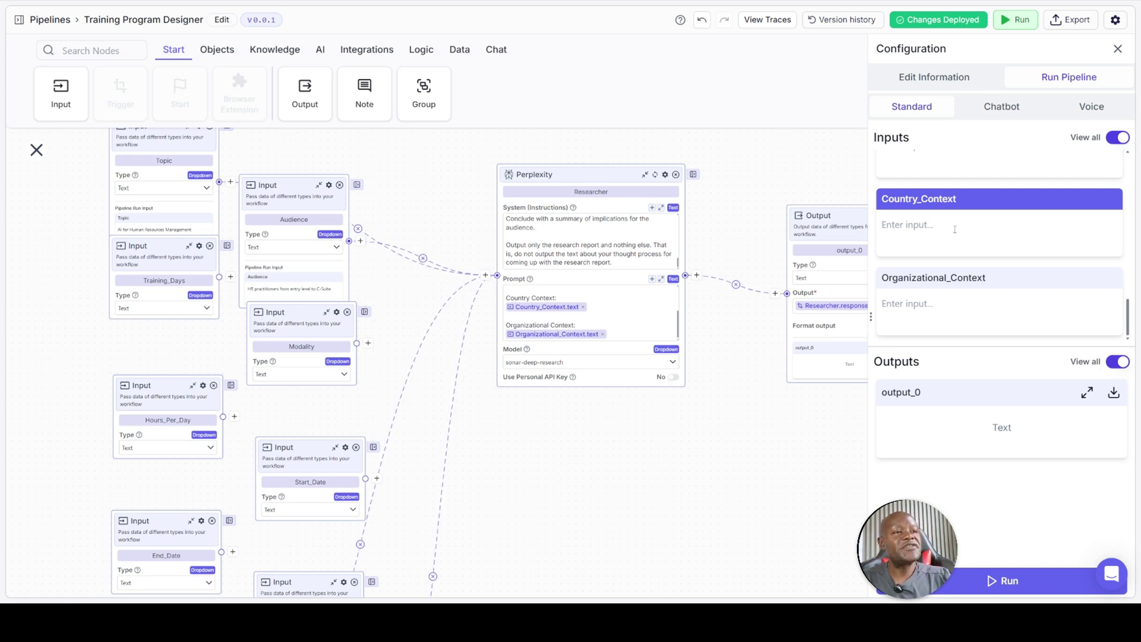
{"action": "type", "text": "South Africa"}
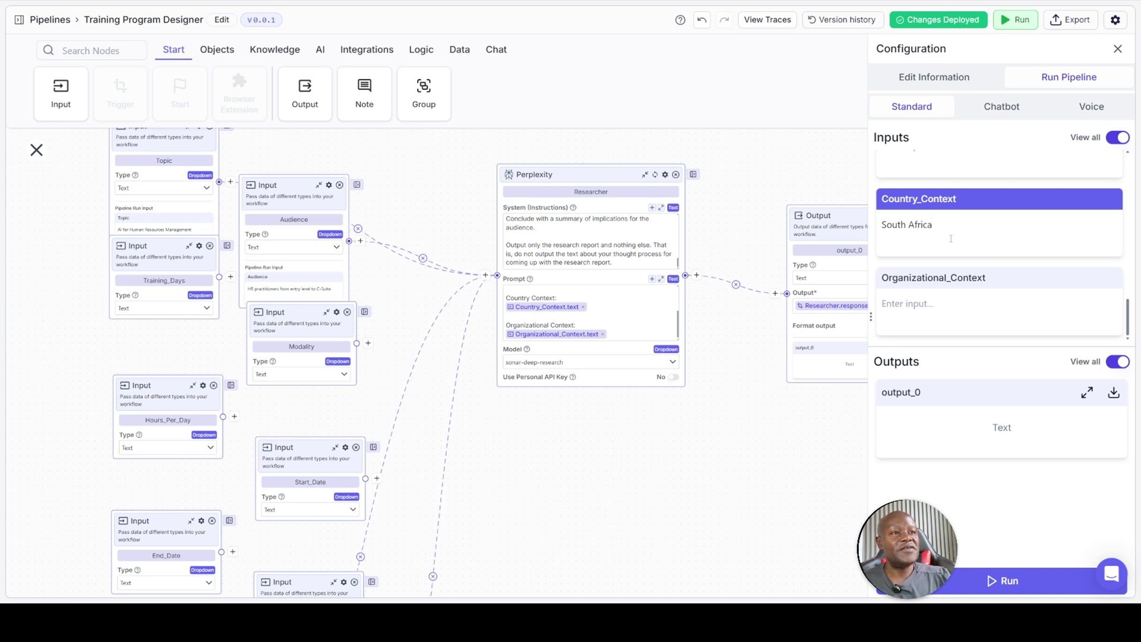
Enter "Mobile Telecom Network (MTN) South Africa is the organization." as the Organizational_Context run input
{"action": "left_click", "coordinate": [942, 308]}
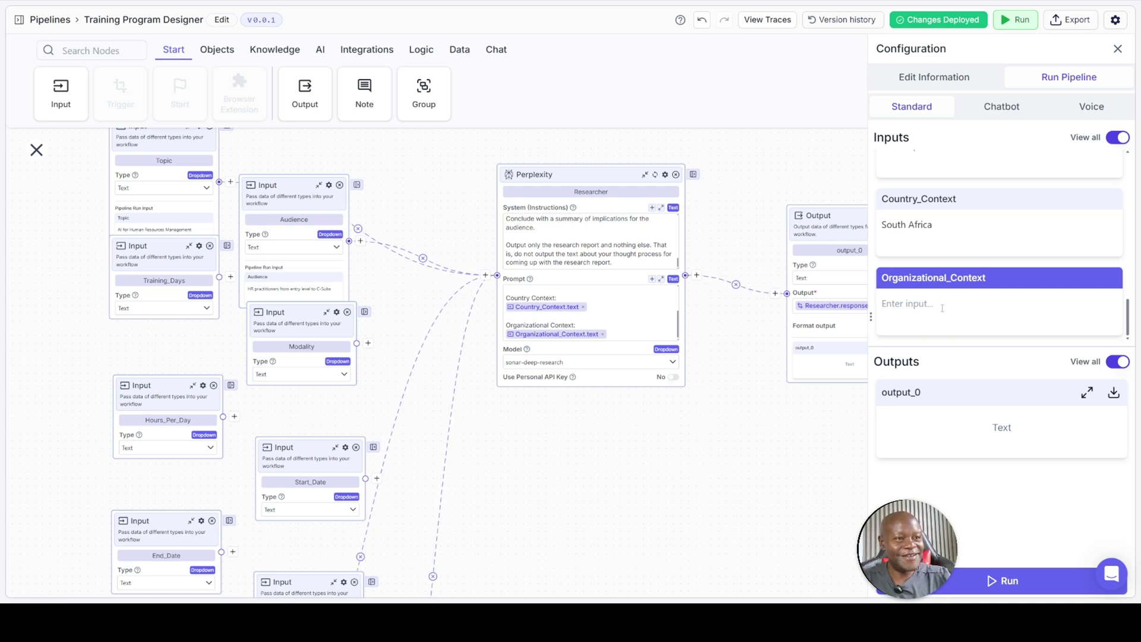
{"action": "type", "text": "Mobile Tel"}
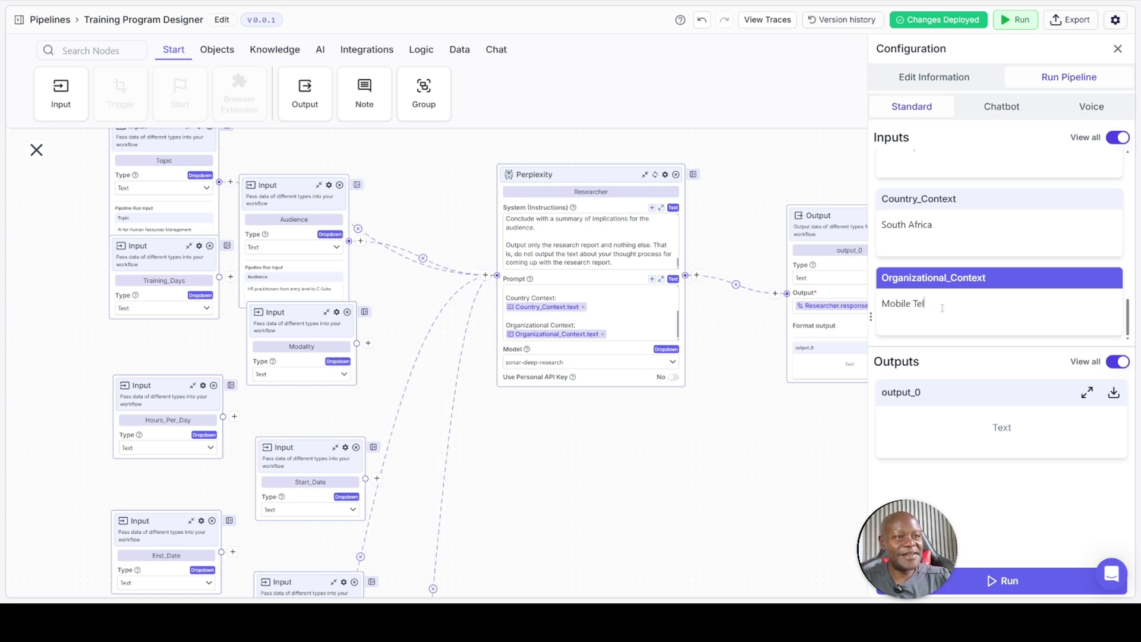
{"action": "type", "text": "ecom Network ("}
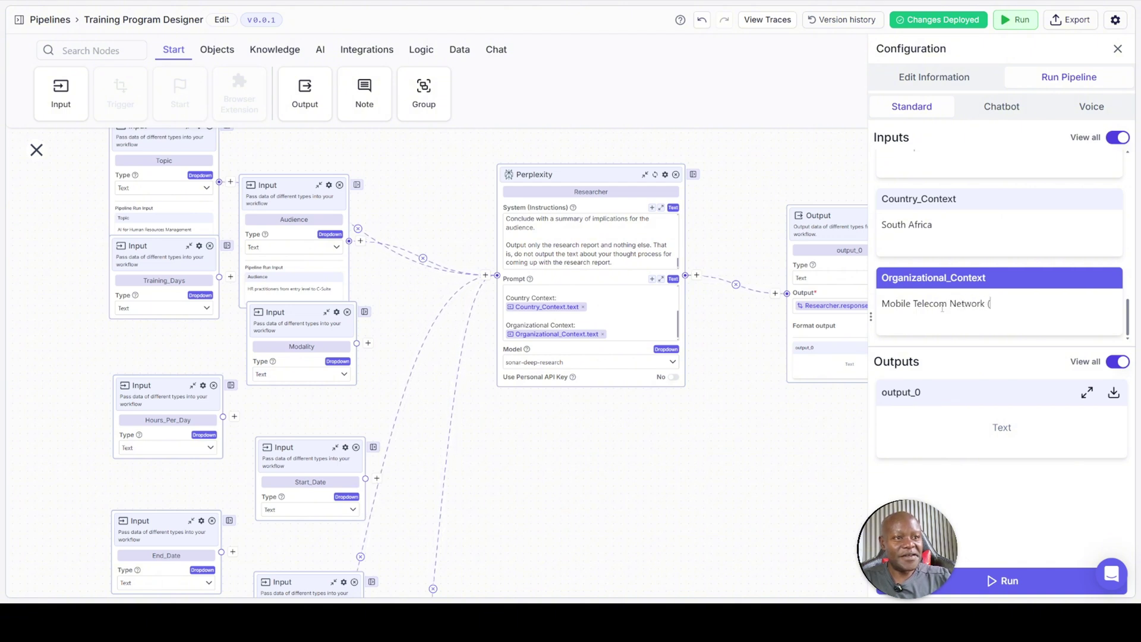
{"action": "type", "text": "MTN) South "}
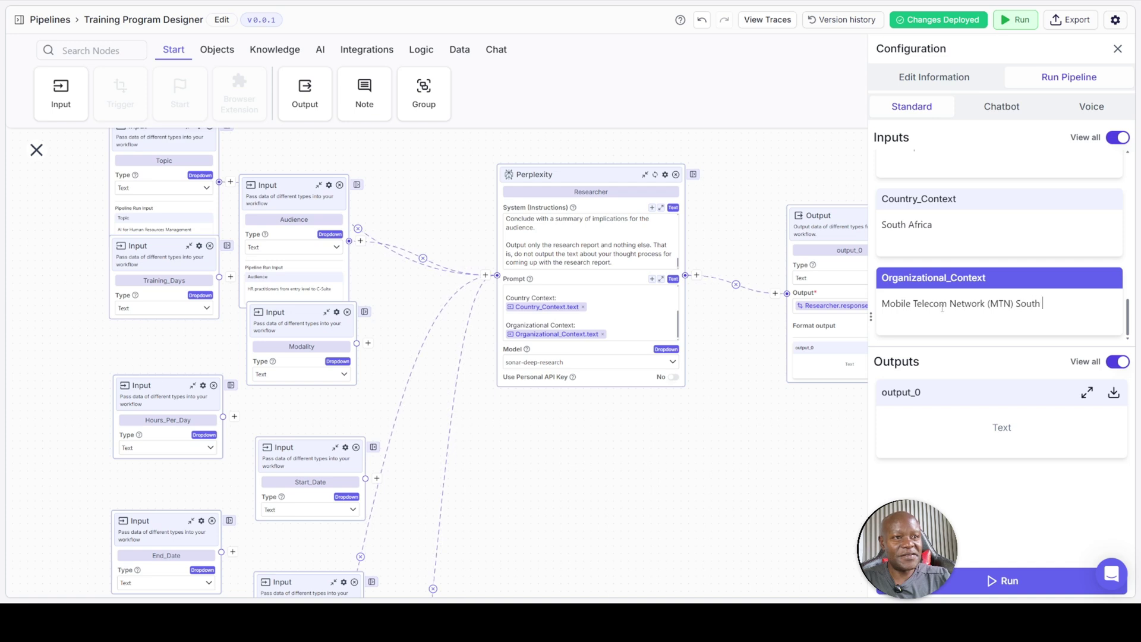
{"action": "type", "text": "Africa is the organization."}
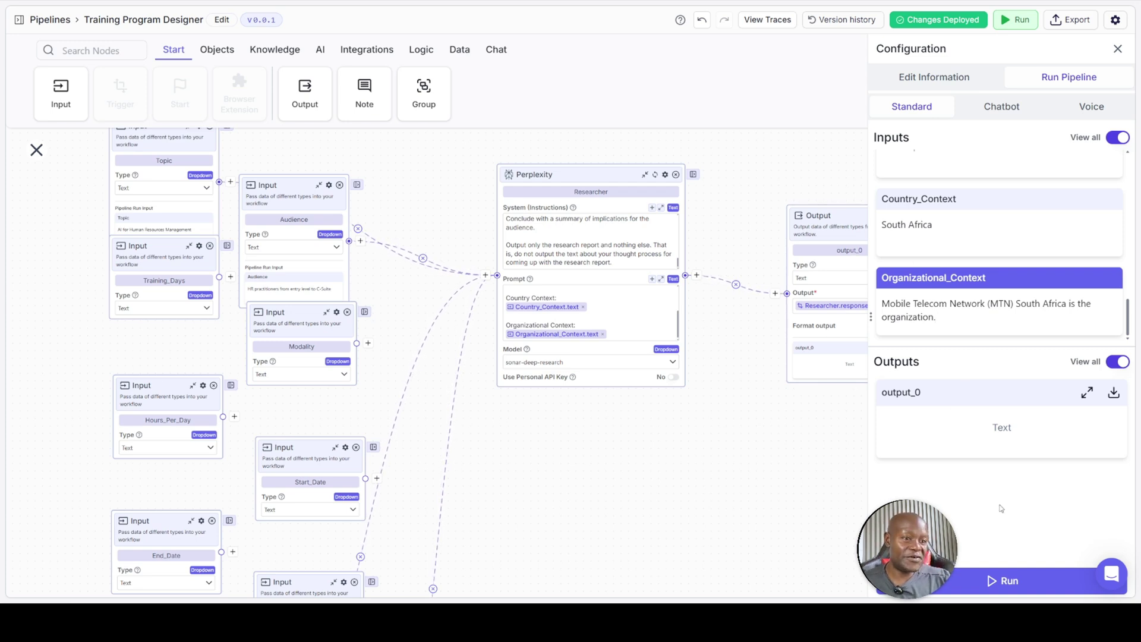
Run the pipeline with the entered inputs and collapse the Trace View
{"action": "left_click", "coordinate": [1021, 590]}
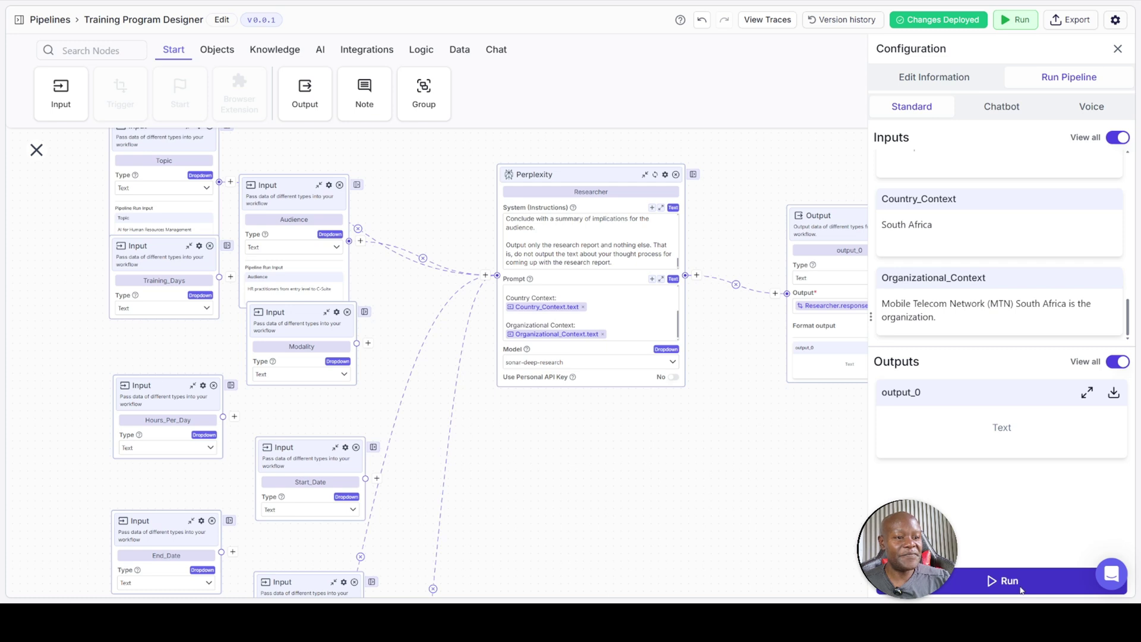
{"action": "left_click", "coordinate": [1021, 590]}
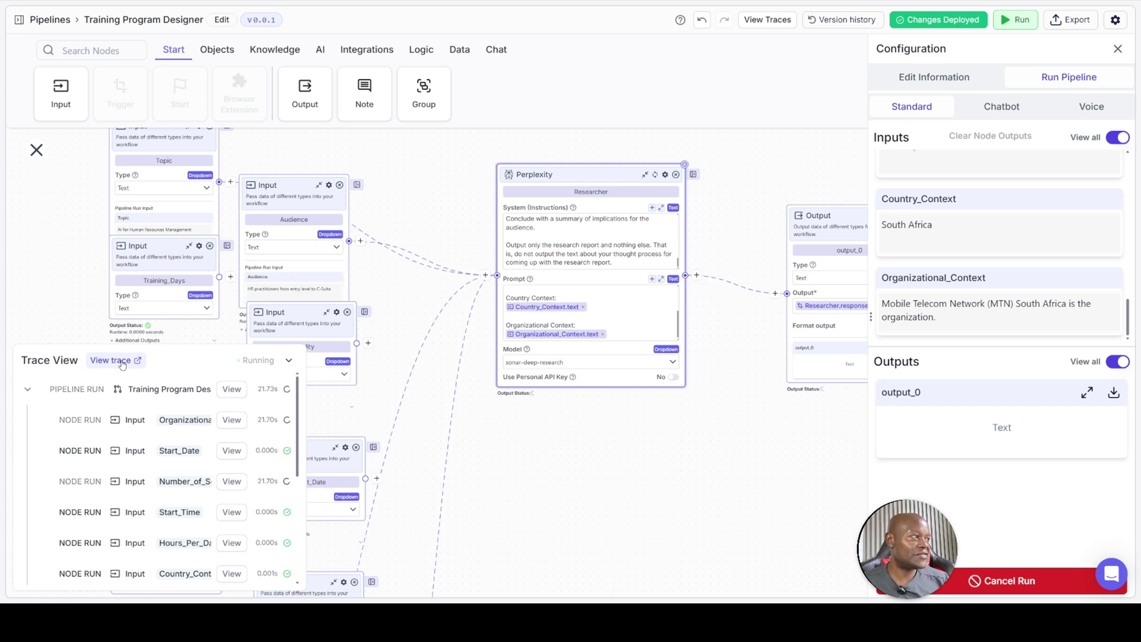
{"action": "left_click", "coordinate": [289, 360]}
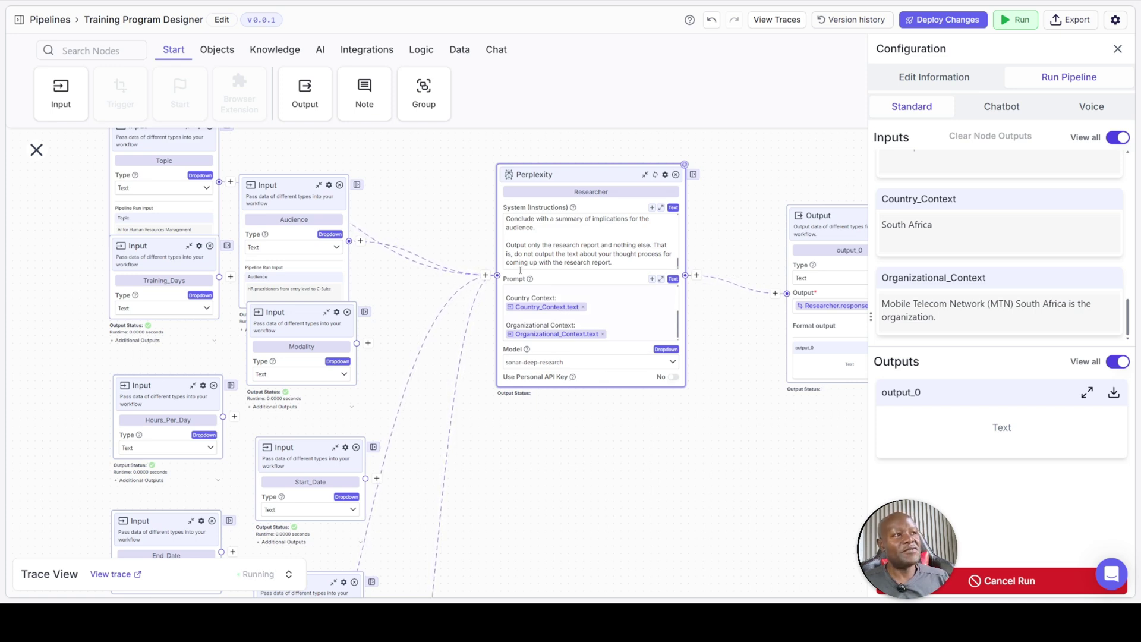
Review the Researcher node's system instructions from start to end during the run, and expand the Trace View
{"action": "scroll", "coordinate": [993, 278], "scroll_direction": "up", "scroll_amount": 2}
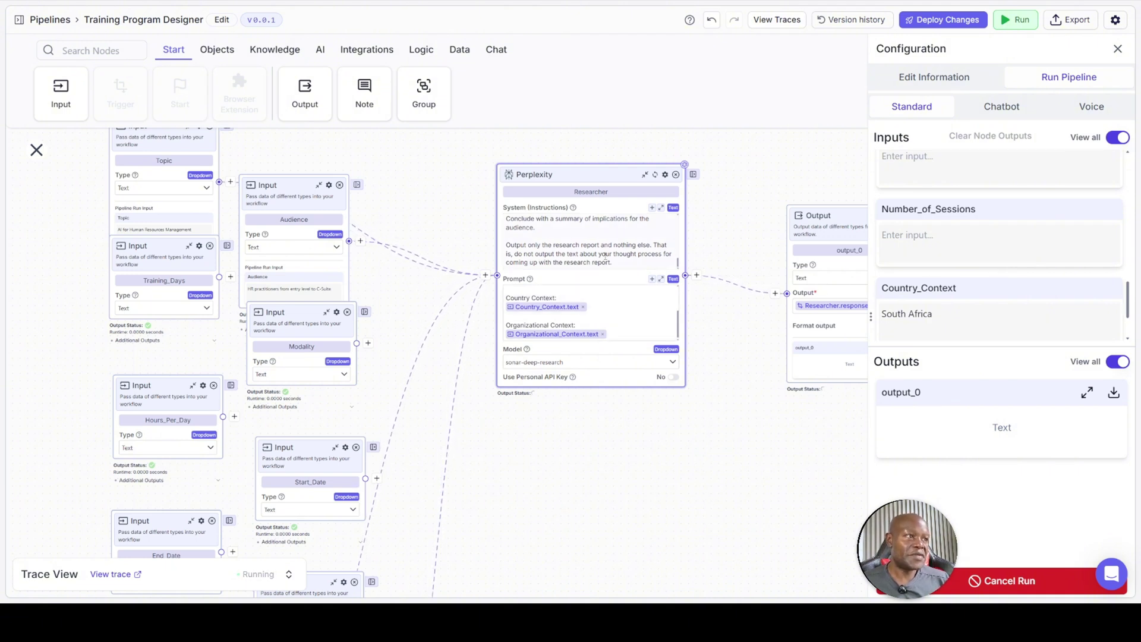
{"action": "scroll", "coordinate": [605, 256], "scroll_direction": "up", "scroll_amount": 2}
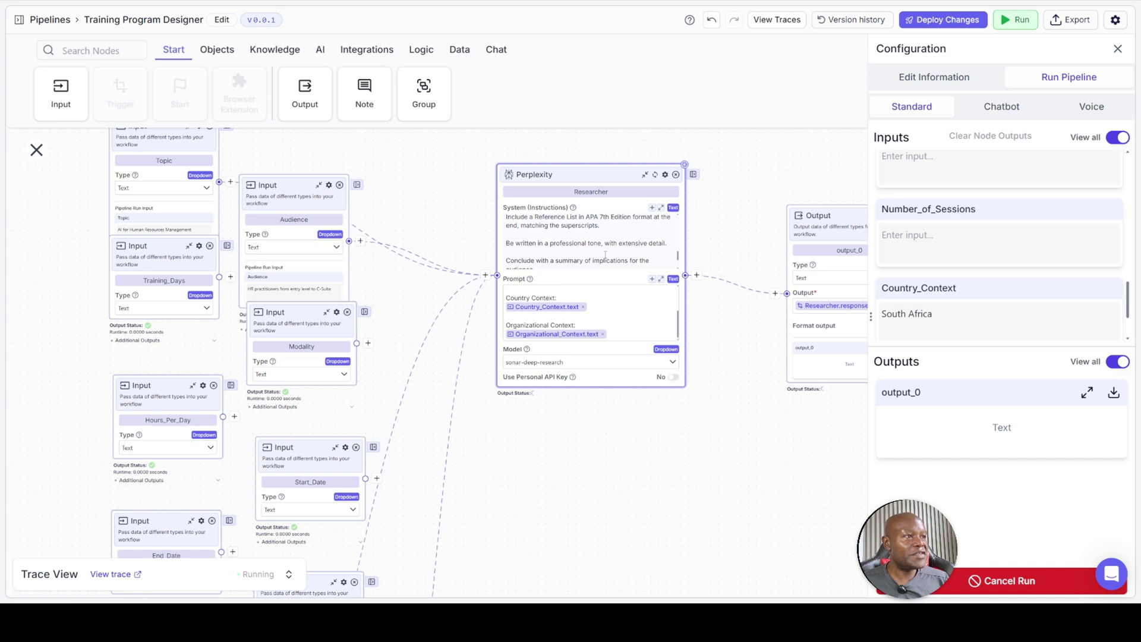
{"action": "scroll", "coordinate": [605, 254], "scroll_direction": "up", "scroll_amount": 3}
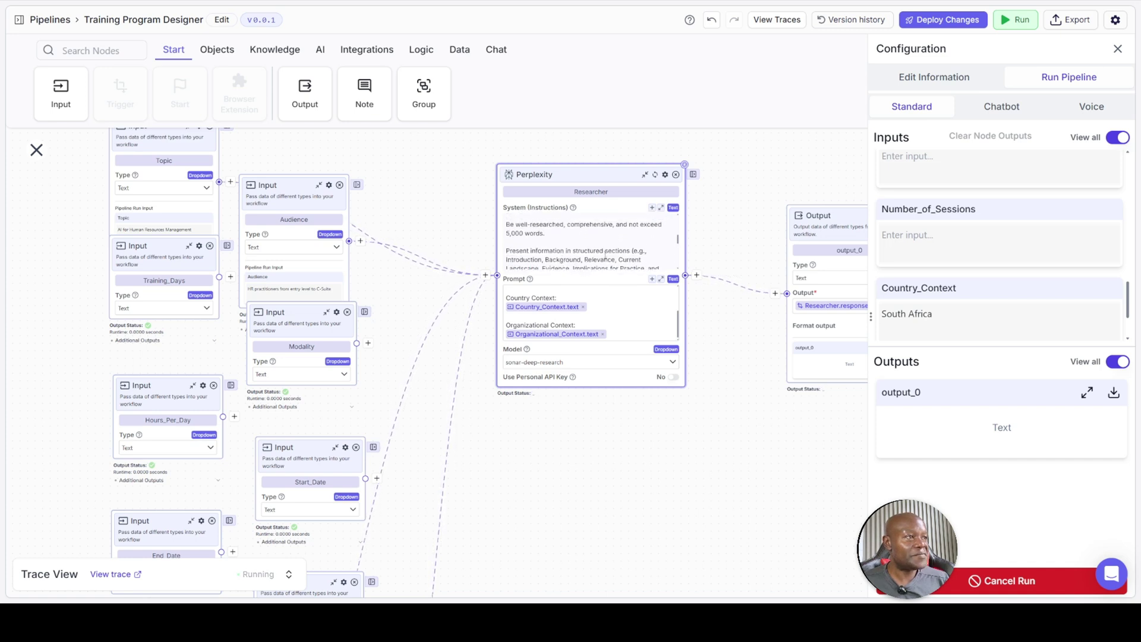
{"action": "scroll", "coordinate": [605, 256], "scroll_direction": "up", "scroll_amount": 4}
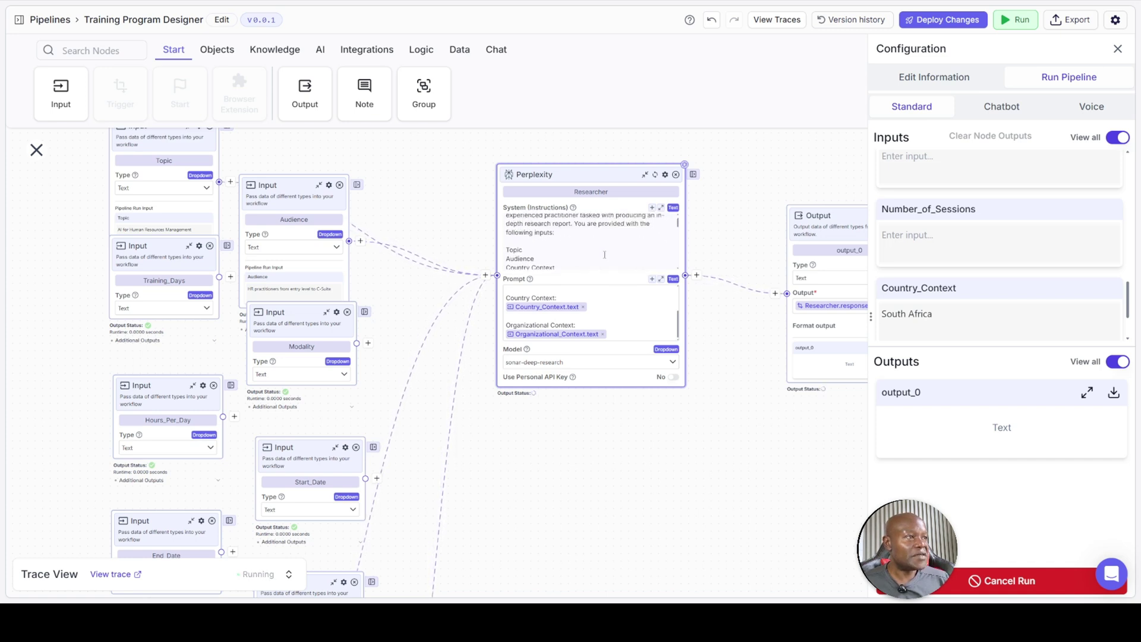
{"action": "scroll", "coordinate": [605, 255], "scroll_direction": "up", "scroll_amount": 1}
{"action": "scroll", "coordinate": [605, 254], "scroll_direction": "down", "scroll_amount": 5}
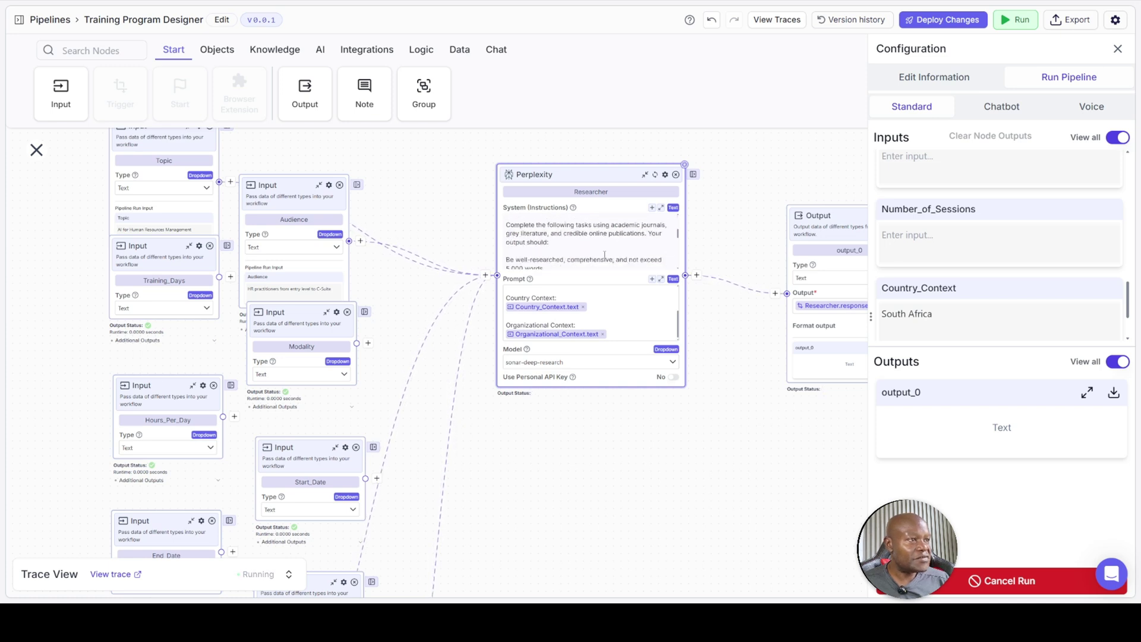
{"action": "scroll", "coordinate": [605, 255], "scroll_direction": "down", "scroll_amount": 5}
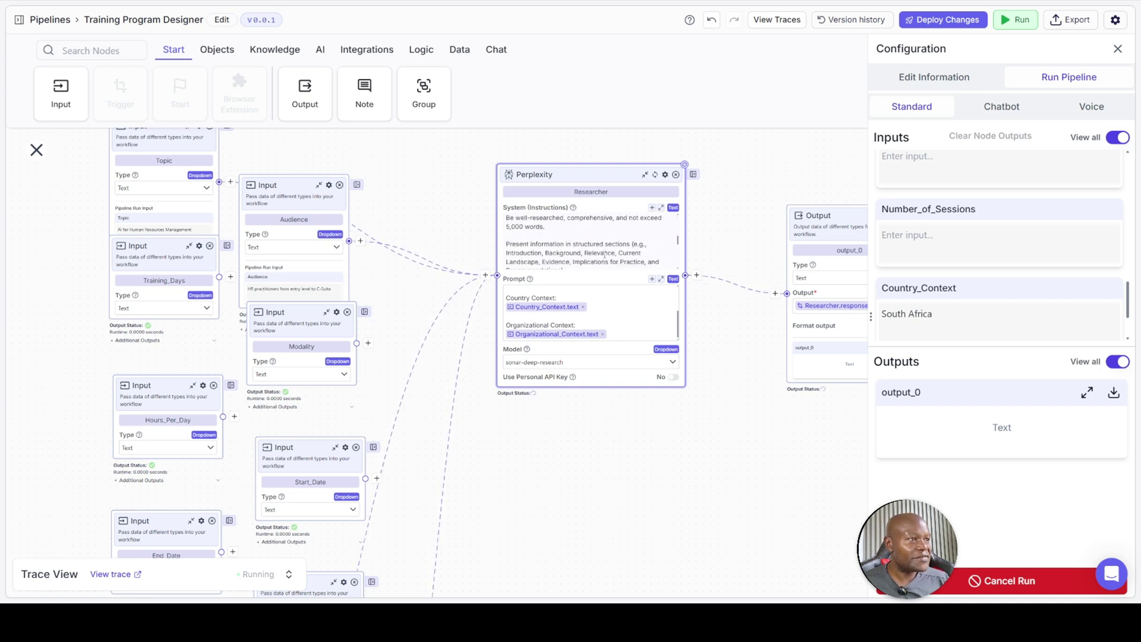
{"action": "scroll", "coordinate": [605, 256], "scroll_direction": "down", "scroll_amount": 4}
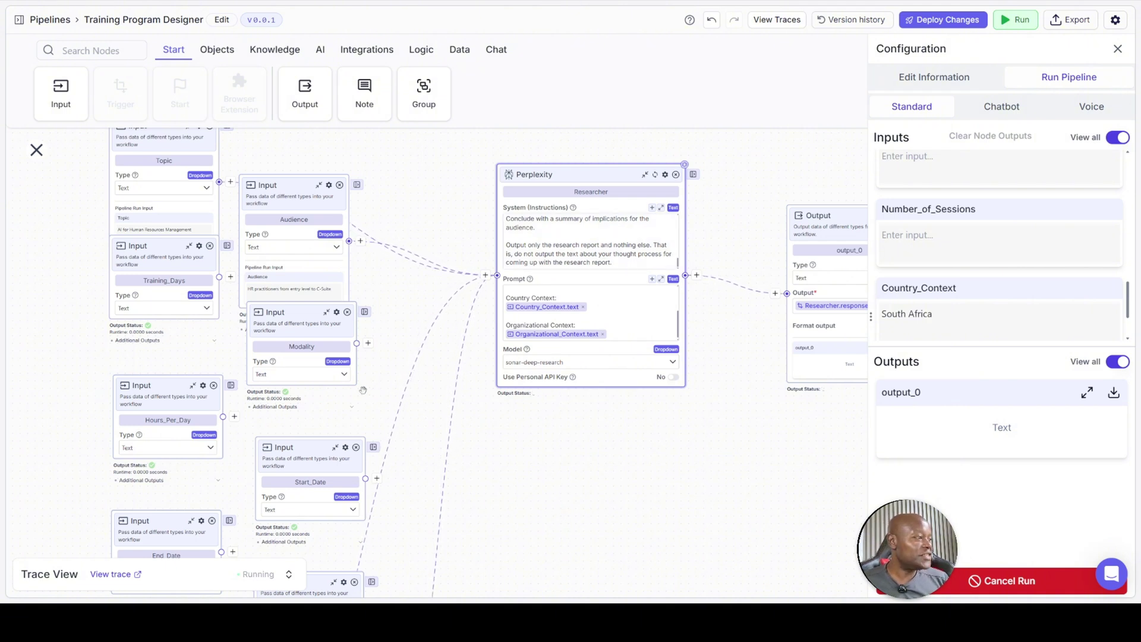
{"action": "left_click", "coordinate": [129, 575]}
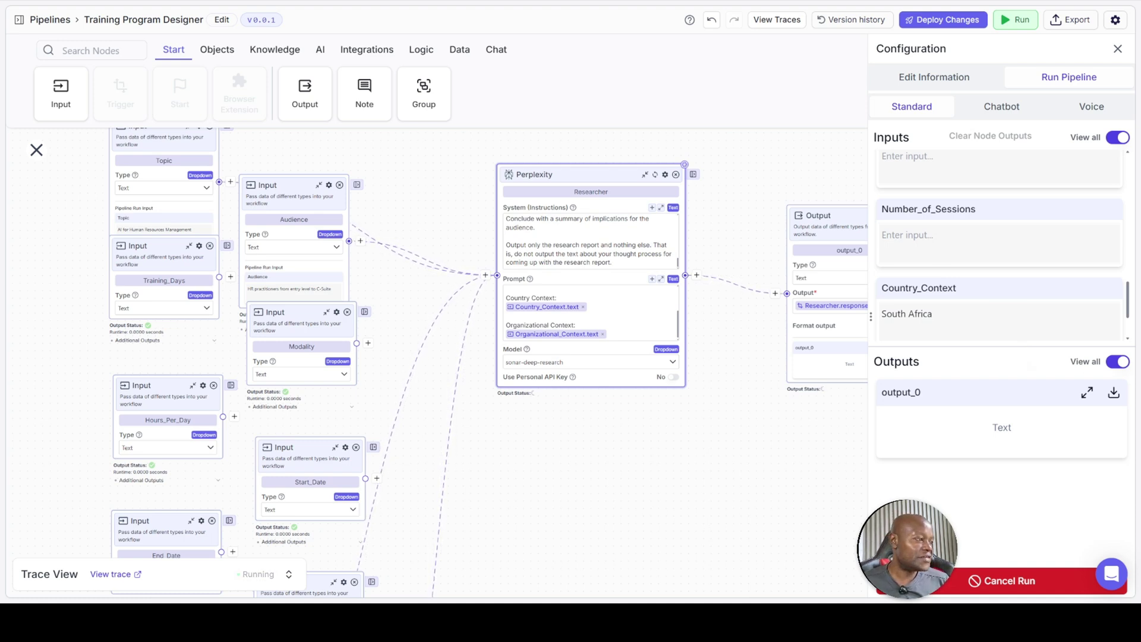
{"action": "left_click", "coordinate": [290, 575]}
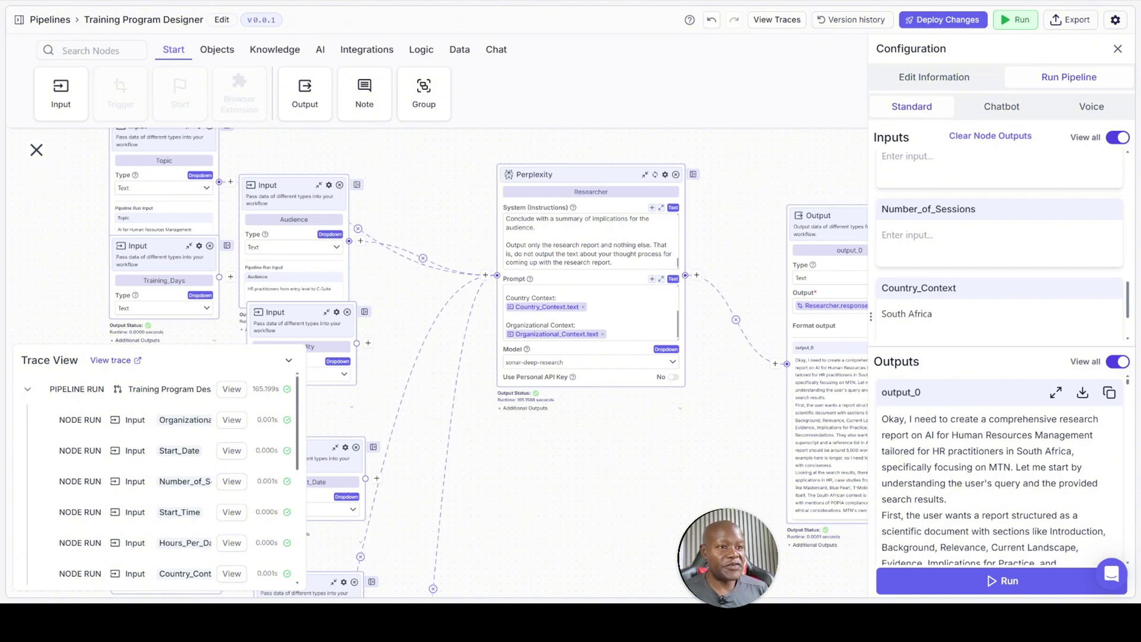
Read the opening text of the output_0 result down to the title of the research report
{"action": "scroll", "coordinate": [1000, 469], "scroll_direction": "down", "scroll_amount": 1}
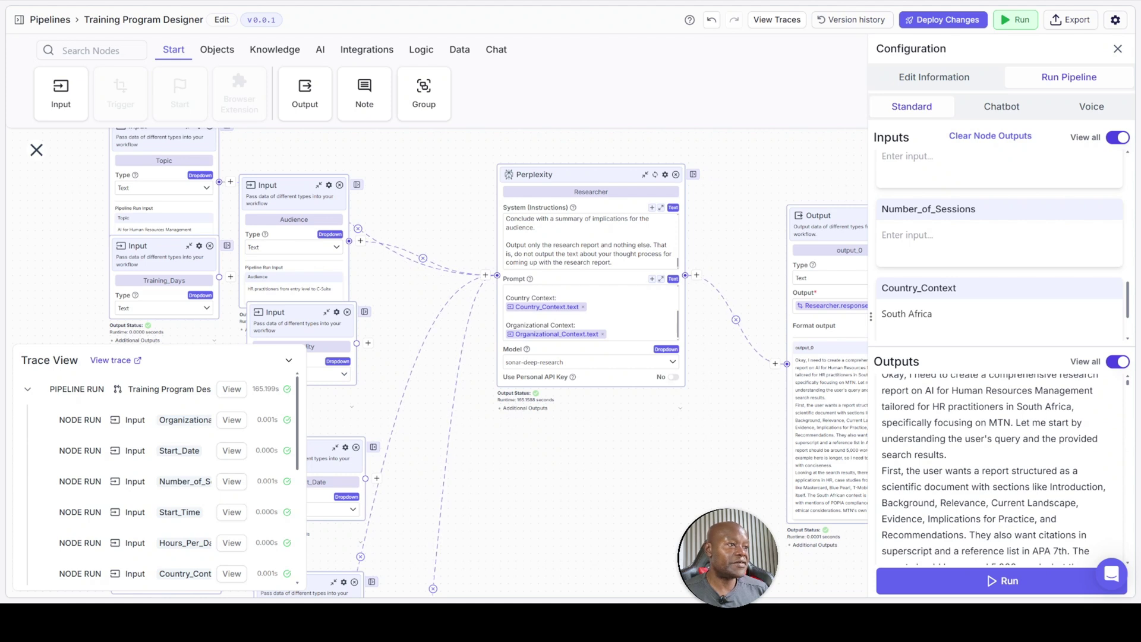
{"action": "scroll", "coordinate": [1001, 469], "scroll_direction": "up", "scroll_amount": 1}
{"action": "scroll", "coordinate": [1000, 468], "scroll_direction": "up", "scroll_amount": 1}
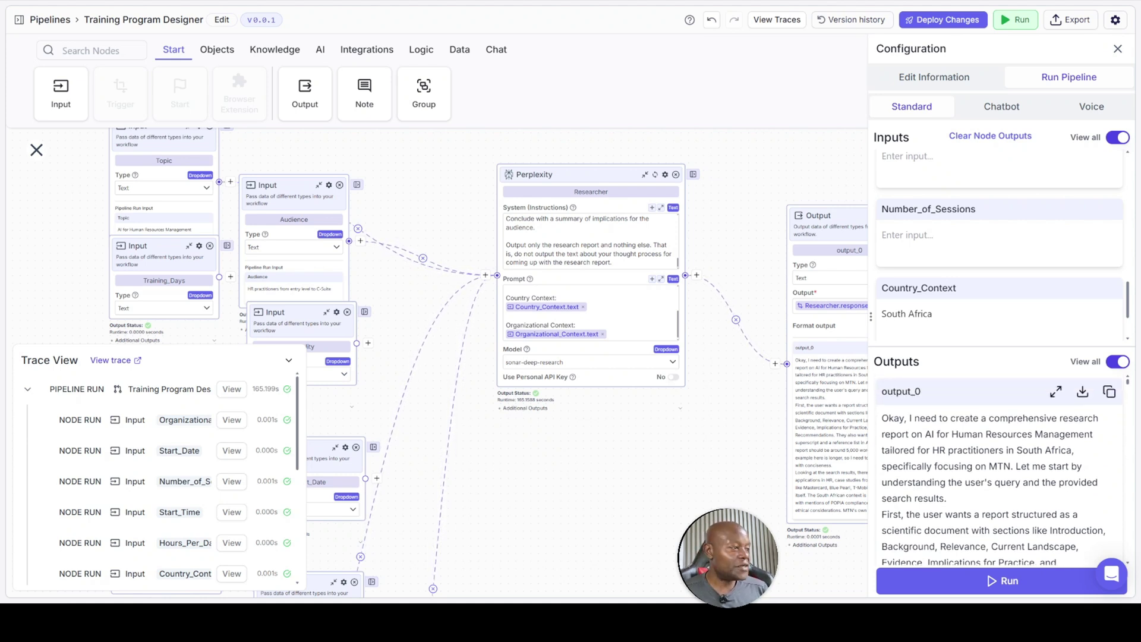
{"action": "scroll", "coordinate": [1000, 469], "scroll_direction": "down", "scroll_amount": 1}
{"action": "scroll", "coordinate": [1000, 469], "scroll_direction": "down", "scroll_amount": 6}
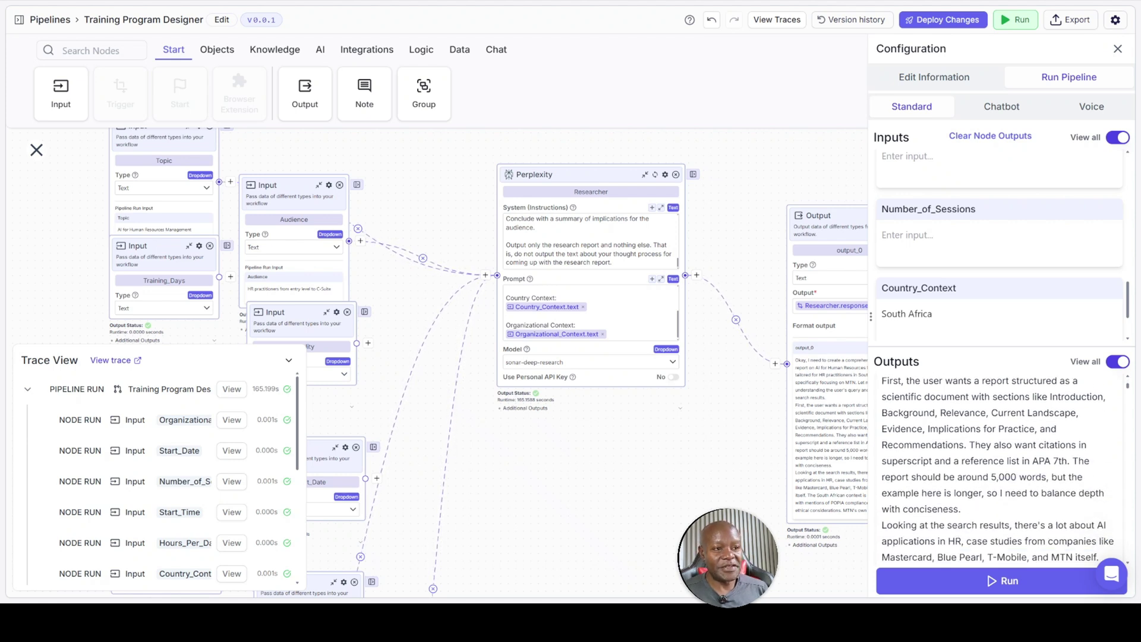
{"action": "scroll", "coordinate": [1000, 469], "scroll_direction": "down", "scroll_amount": 6}
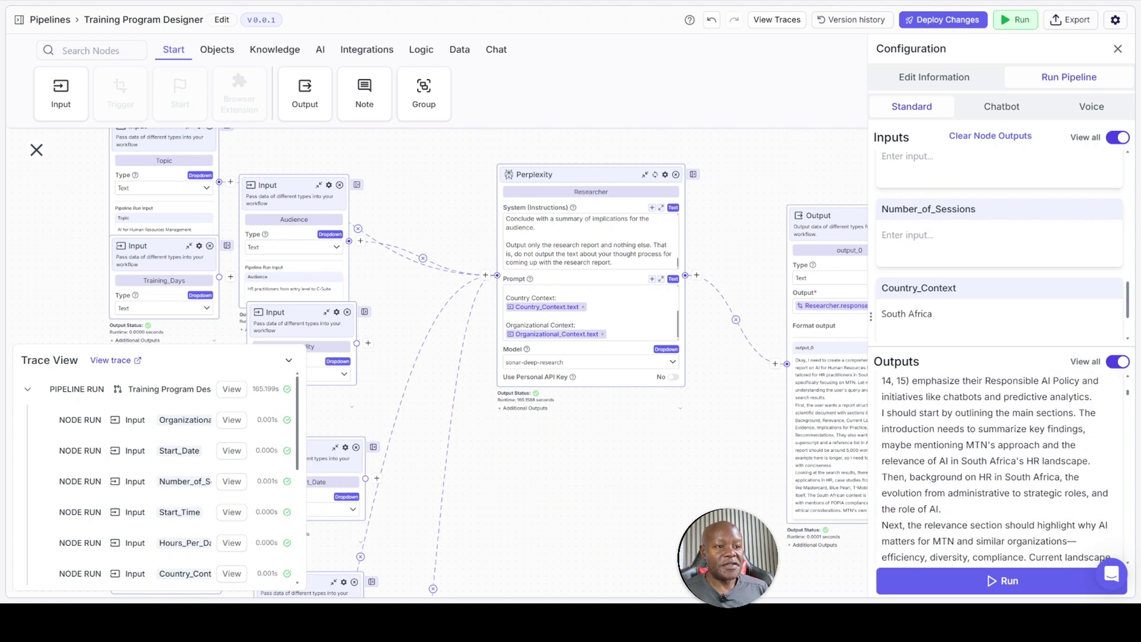
{"action": "scroll", "coordinate": [1001, 469], "scroll_direction": "down", "scroll_amount": 6}
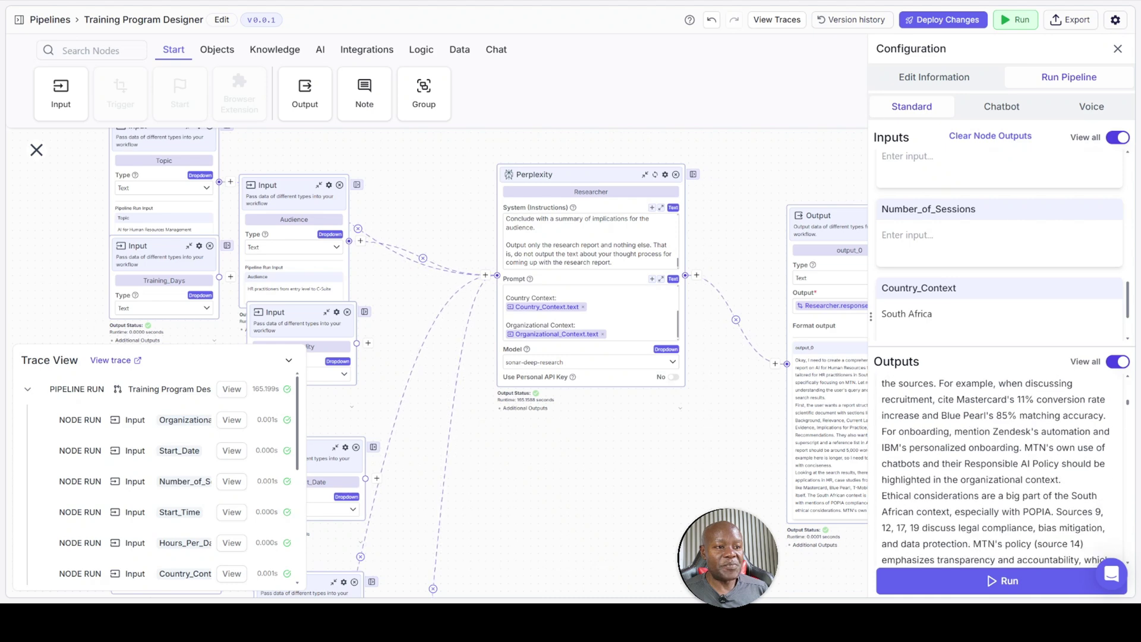
{"action": "scroll", "coordinate": [1000, 469], "scroll_direction": "down", "scroll_amount": 6}
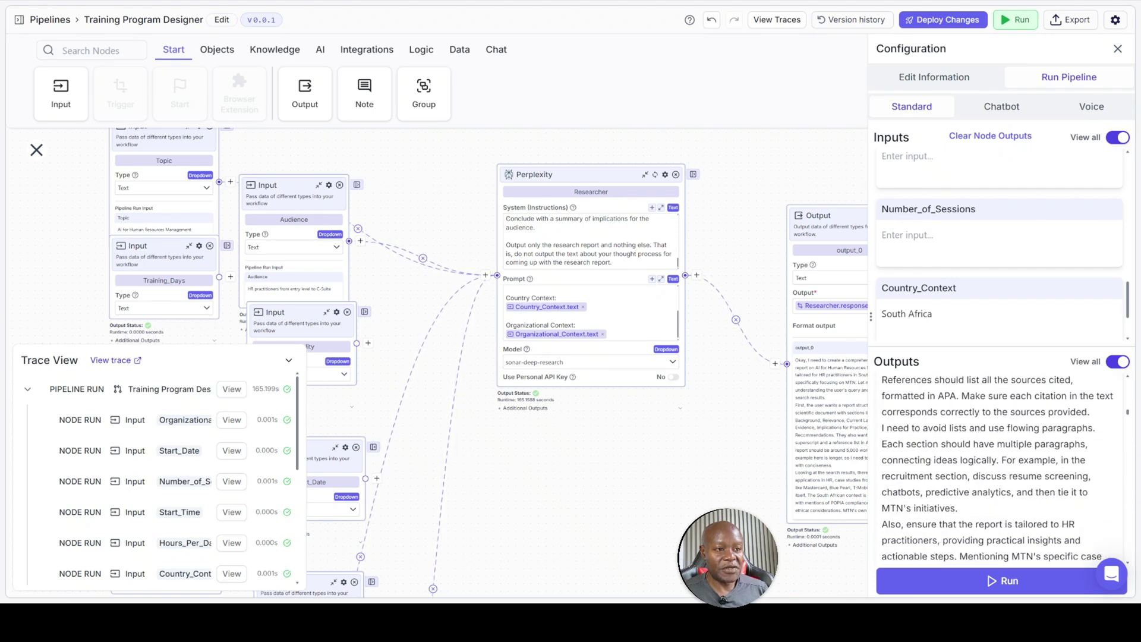
{"action": "scroll", "coordinate": [1001, 469], "scroll_direction": "down", "scroll_amount": 3}
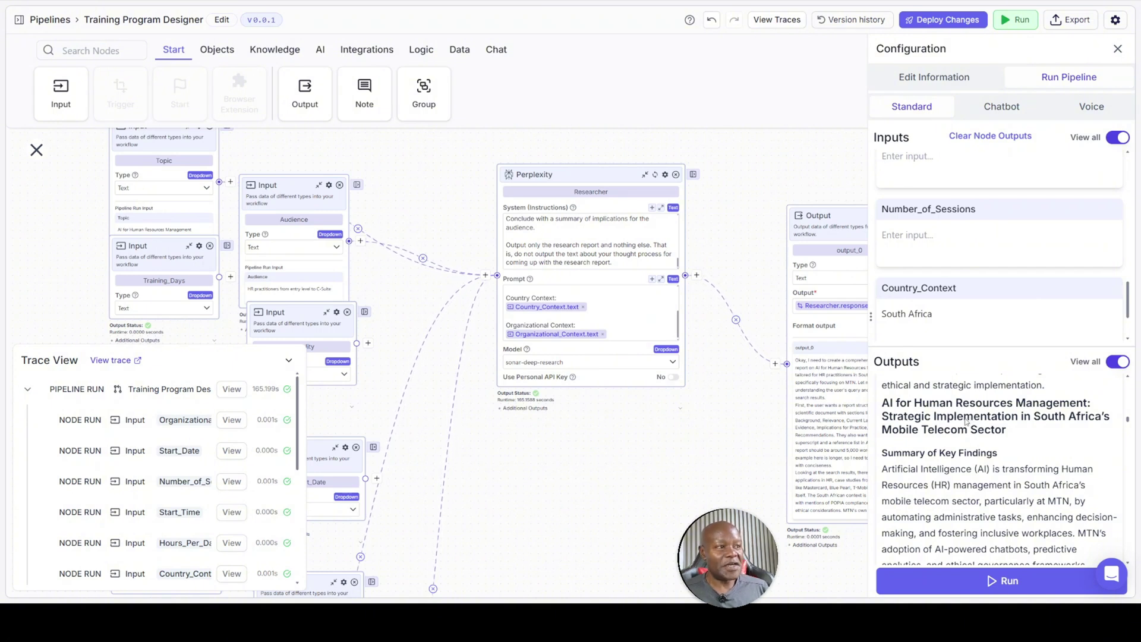
Read the report's Summary of Key Findings, Background and Relevance of AI in HR sections in output_0
{"action": "scroll", "coordinate": [966, 421], "scroll_direction": "down", "scroll_amount": 1}
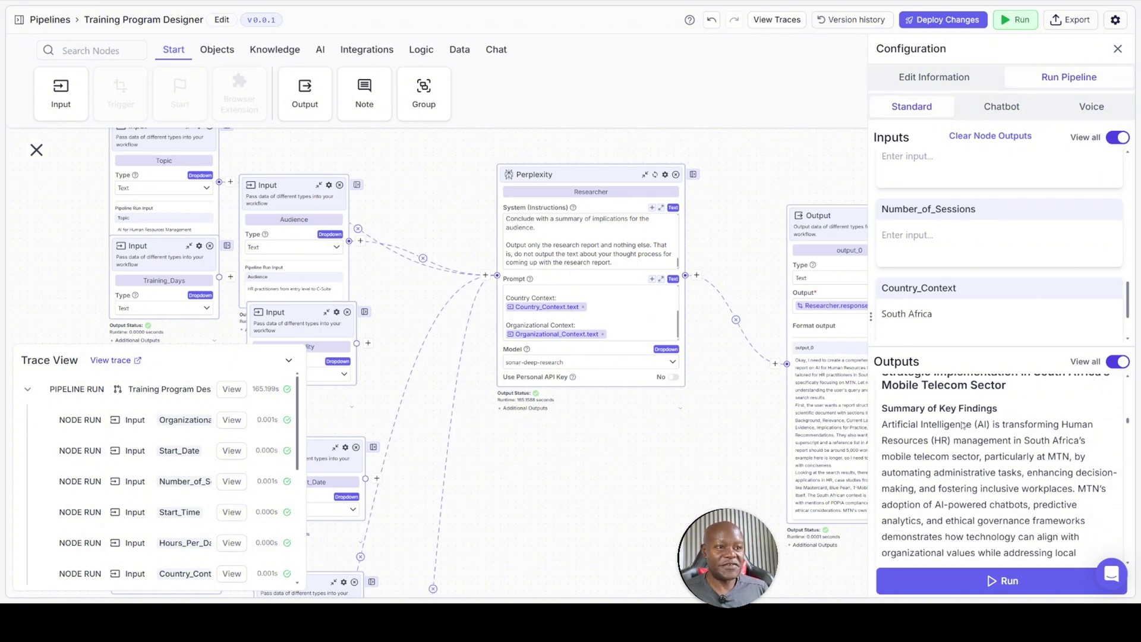
{"action": "scroll", "coordinate": [963, 425], "scroll_direction": "down", "scroll_amount": 5}
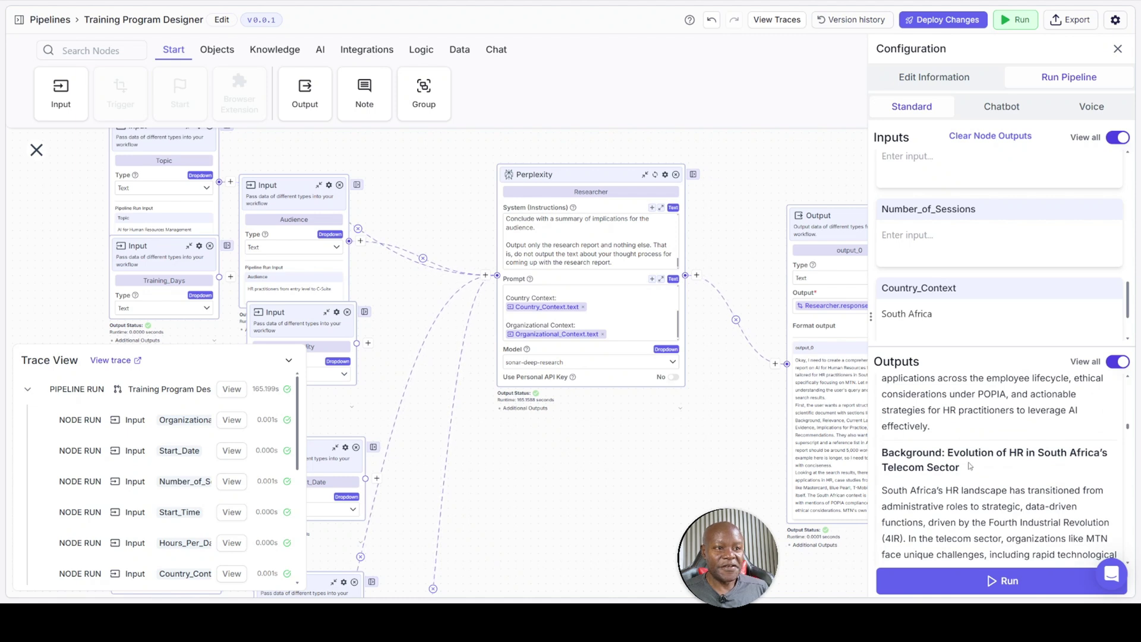
{"action": "scroll", "coordinate": [971, 467], "scroll_direction": "down", "scroll_amount": 2}
{"action": "scroll", "coordinate": [993, 457], "scroll_direction": "up", "scroll_amount": 2}
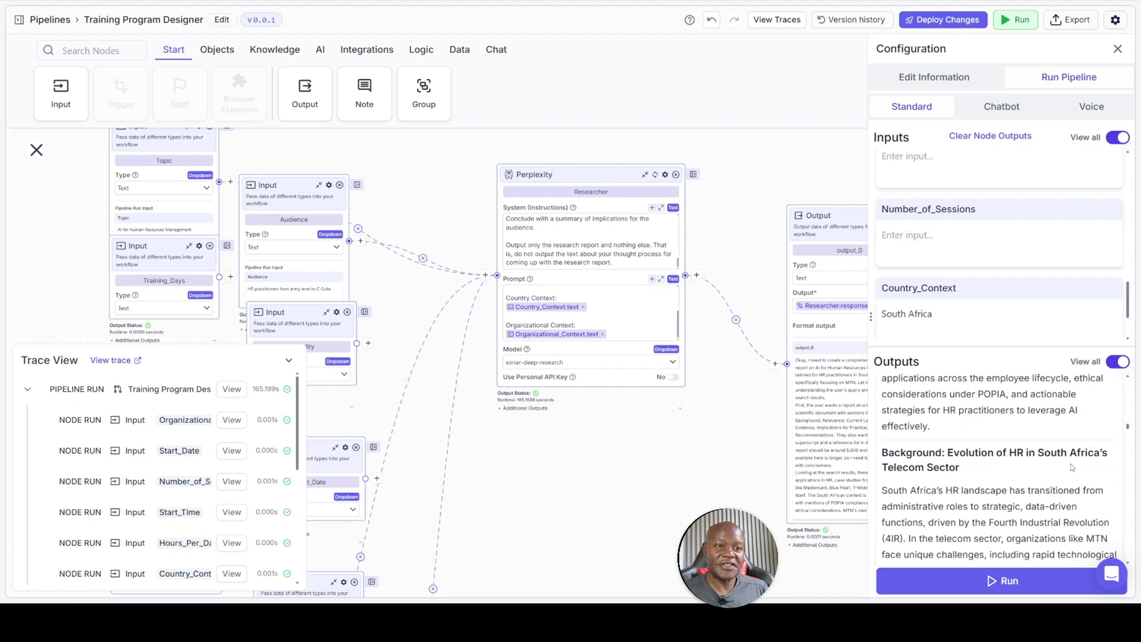
{"action": "scroll", "coordinate": [1072, 467], "scroll_direction": "down", "scroll_amount": 4}
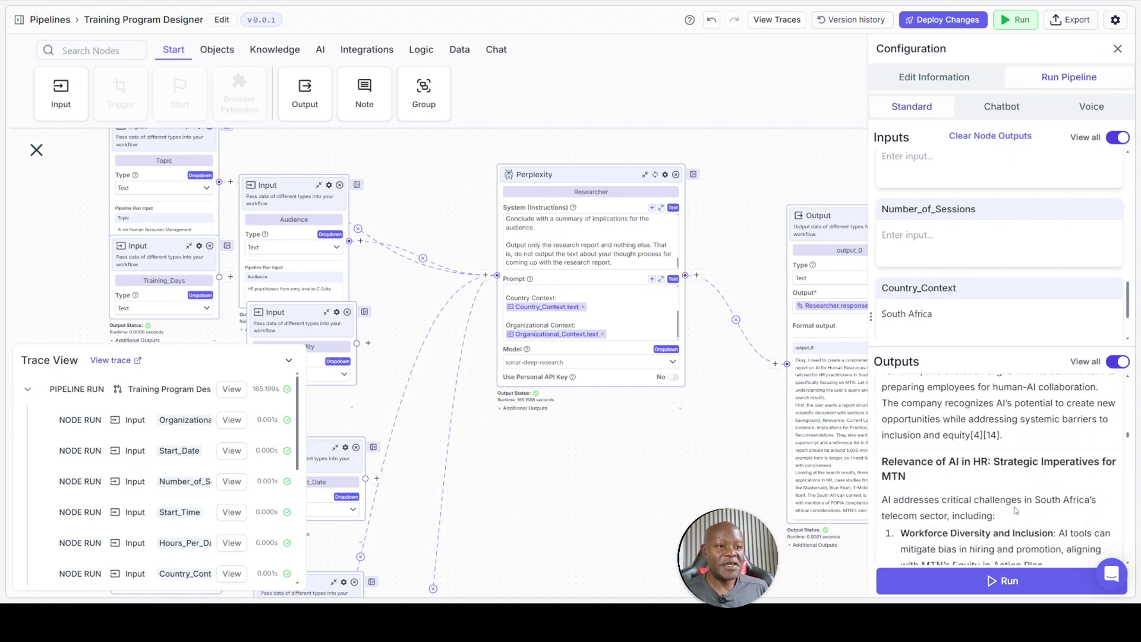
{"action": "scroll", "coordinate": [1015, 470], "scroll_direction": "down", "scroll_amount": 1}
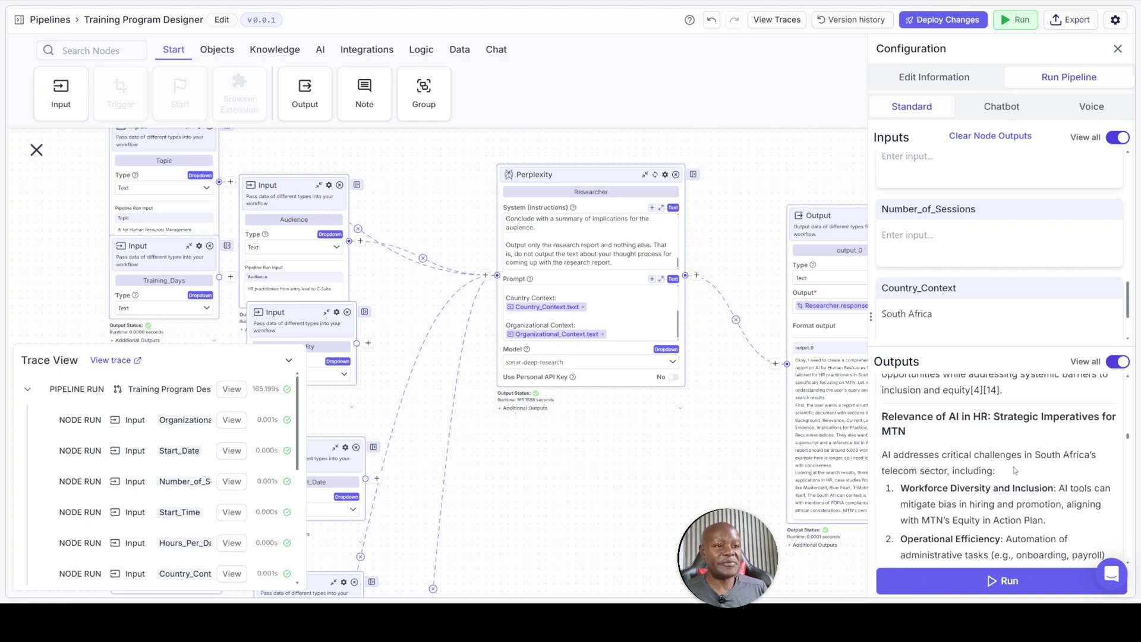
{"action": "scroll", "coordinate": [1015, 470], "scroll_direction": "down", "scroll_amount": 4}
{"action": "scroll", "coordinate": [1014, 468], "scroll_direction": "down", "scroll_amount": 4}
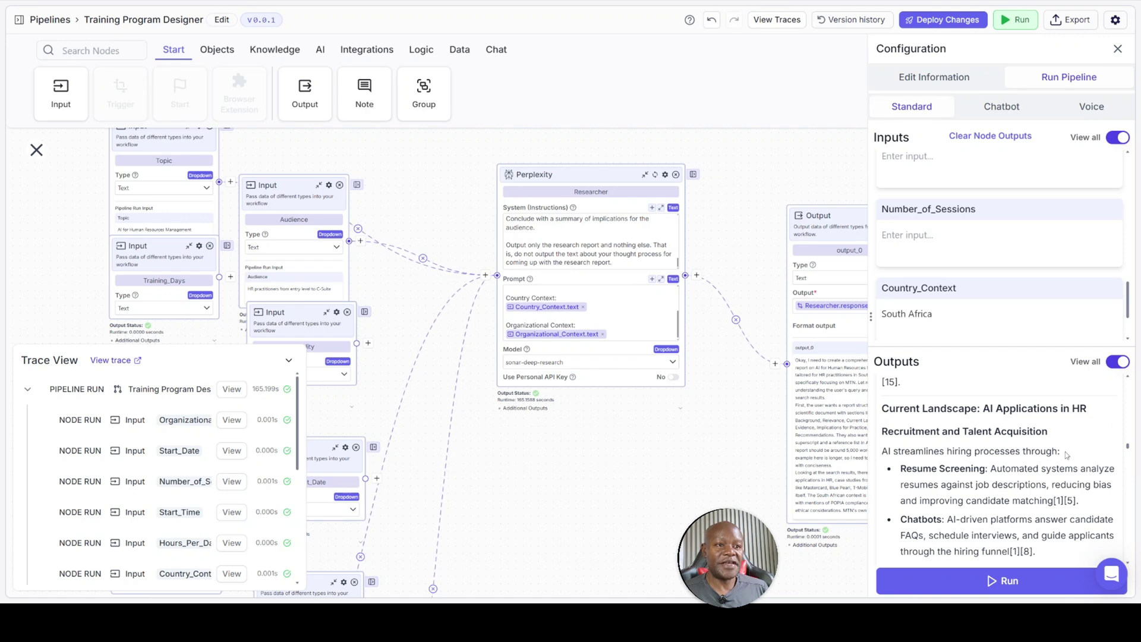
Read the report's sections on current AI applications in HR, ethical and legal considerations, and embracing AI as a strategic partner
{"action": "scroll", "coordinate": [1065, 455], "scroll_direction": "down", "scroll_amount": 2}
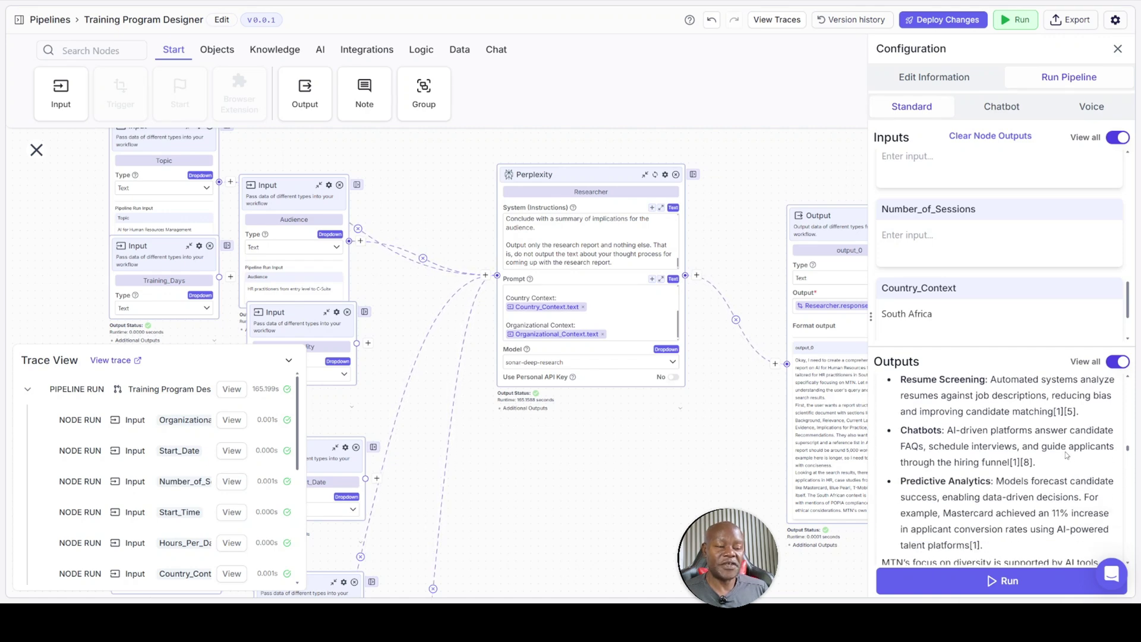
{"action": "scroll", "coordinate": [1066, 455], "scroll_direction": "up", "scroll_amount": 1}
{"action": "scroll", "coordinate": [1066, 455], "scroll_direction": "down", "scroll_amount": 2}
{"action": "scroll", "coordinate": [1066, 455], "scroll_direction": "down", "scroll_amount": 6}
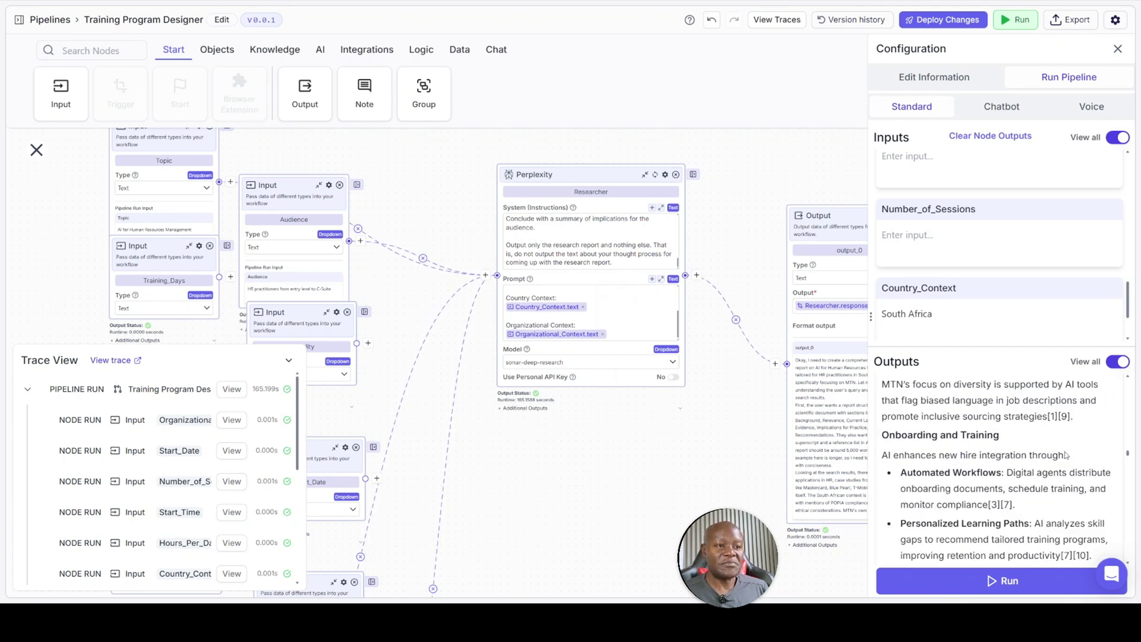
{"action": "scroll", "coordinate": [1065, 456], "scroll_direction": "down", "scroll_amount": 5}
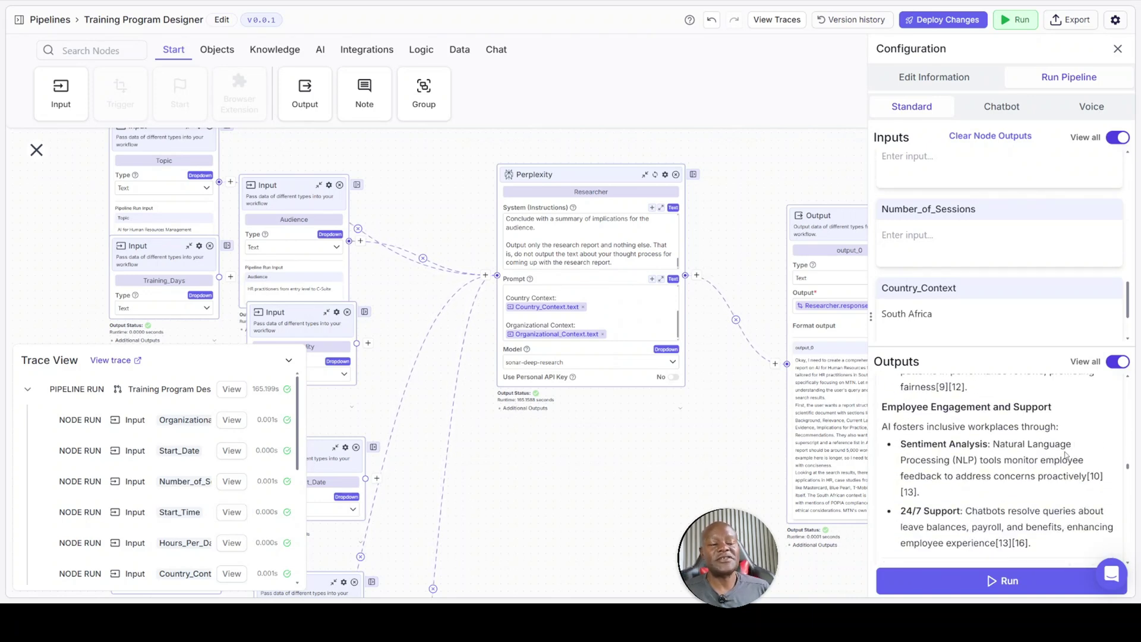
{"action": "scroll", "coordinate": [1065, 455], "scroll_direction": "down", "scroll_amount": 3}
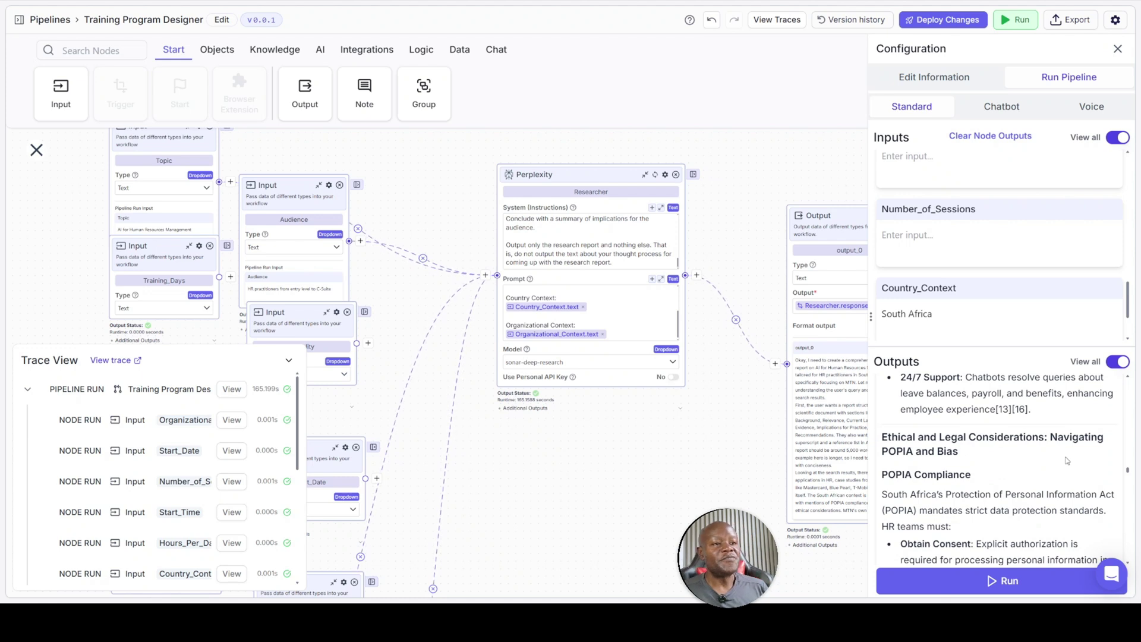
{"action": "scroll", "coordinate": [1067, 461], "scroll_direction": "down", "scroll_amount": 5}
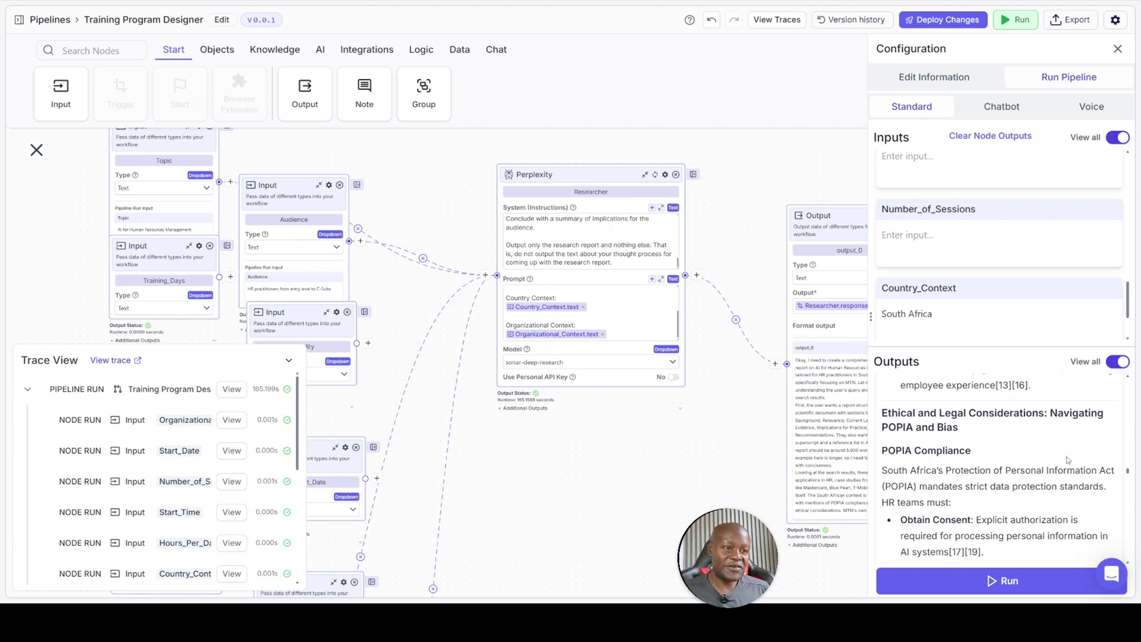
{"action": "scroll", "coordinate": [1073, 457], "scroll_direction": "down", "scroll_amount": 6}
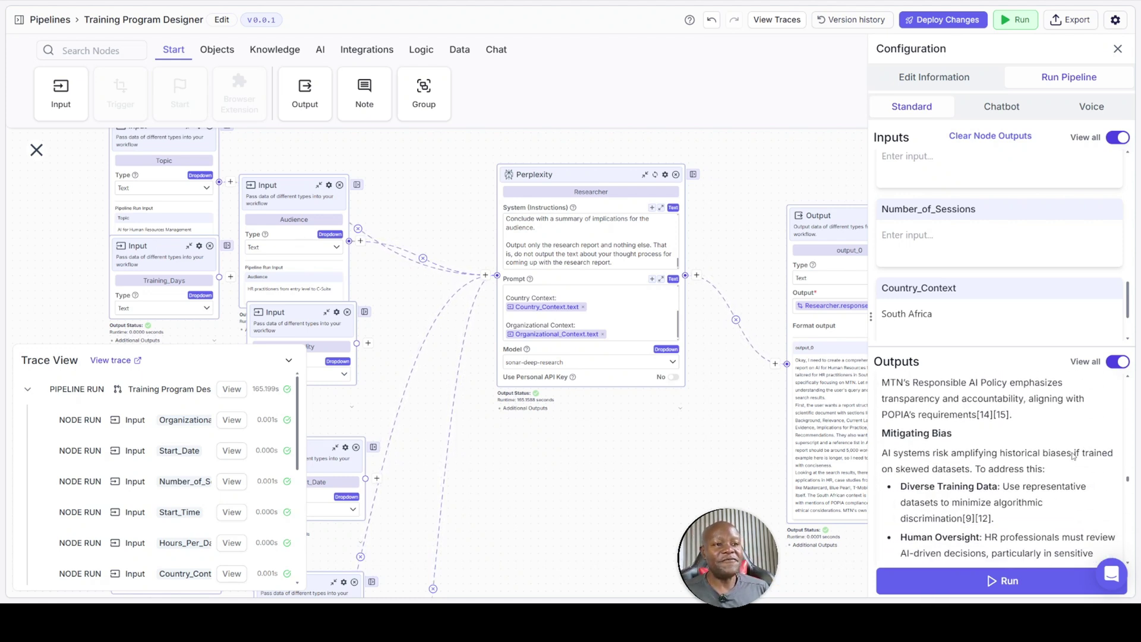
{"action": "scroll", "coordinate": [1073, 457], "scroll_direction": "down", "scroll_amount": 6}
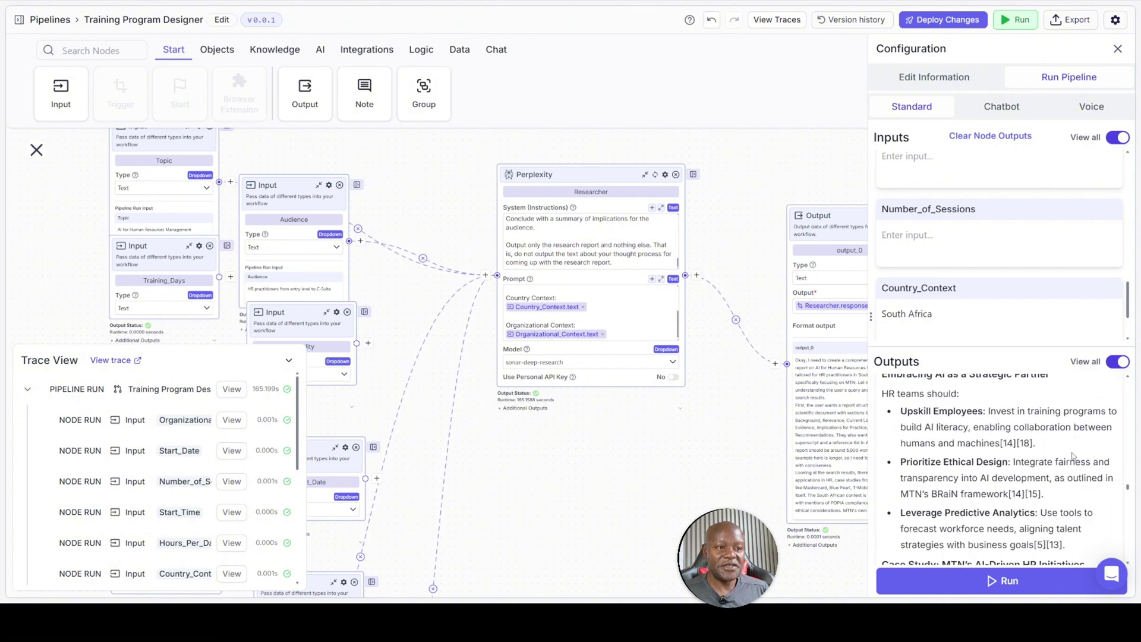
{"action": "scroll", "coordinate": [1074, 455], "scroll_direction": "down", "scroll_amount": 1}
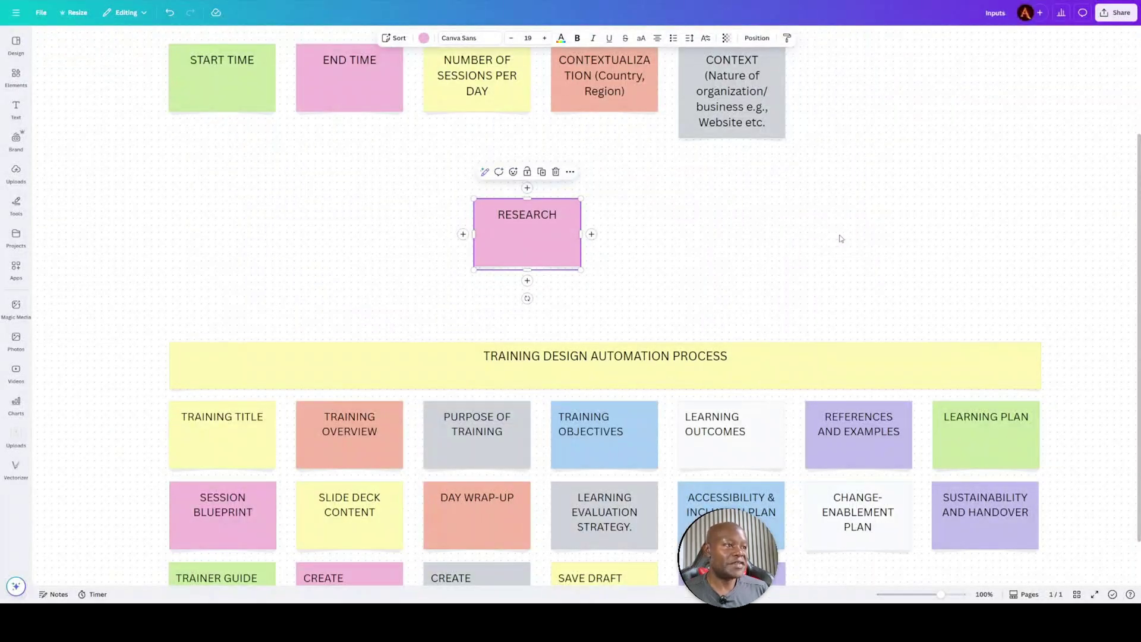
Switch to the Canva whiteboard and review the notes under Training Design Automation Process
{"action": "scroll", "coordinate": [840, 237], "scroll_direction": "down", "scroll_amount": 3}
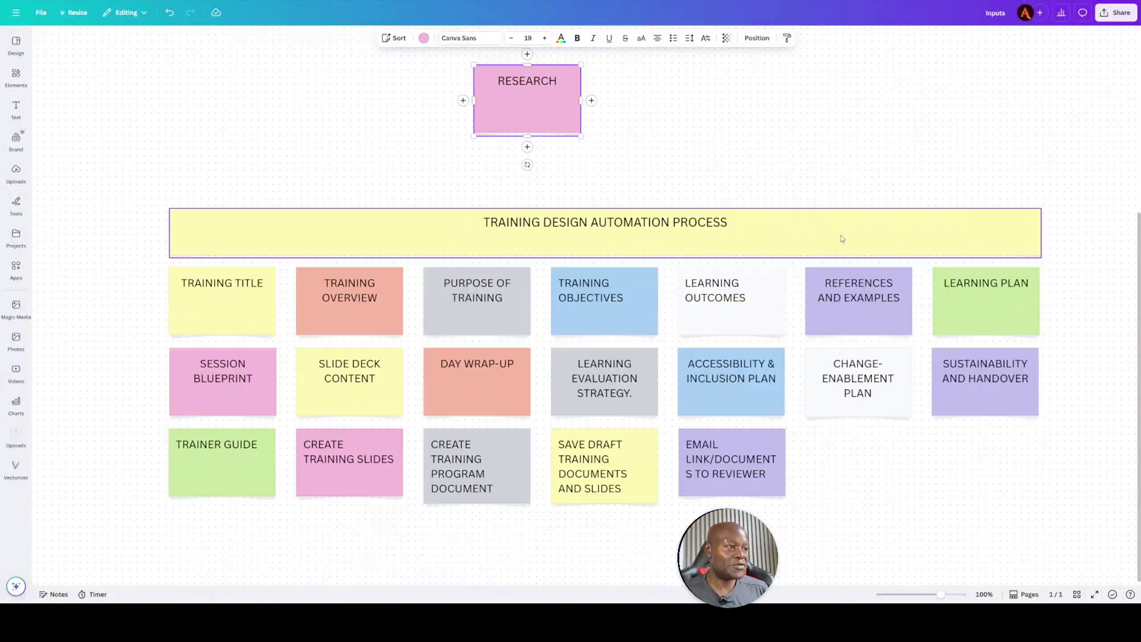
{"action": "scroll", "coordinate": [958, 450], "scroll_direction": "down", "scroll_amount": 1}
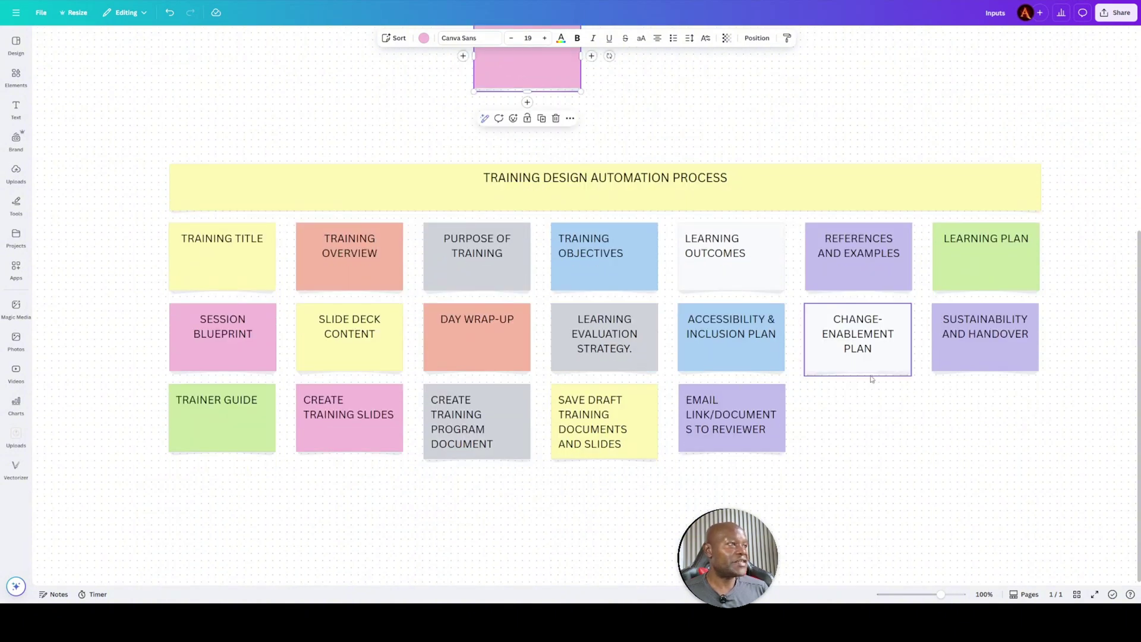
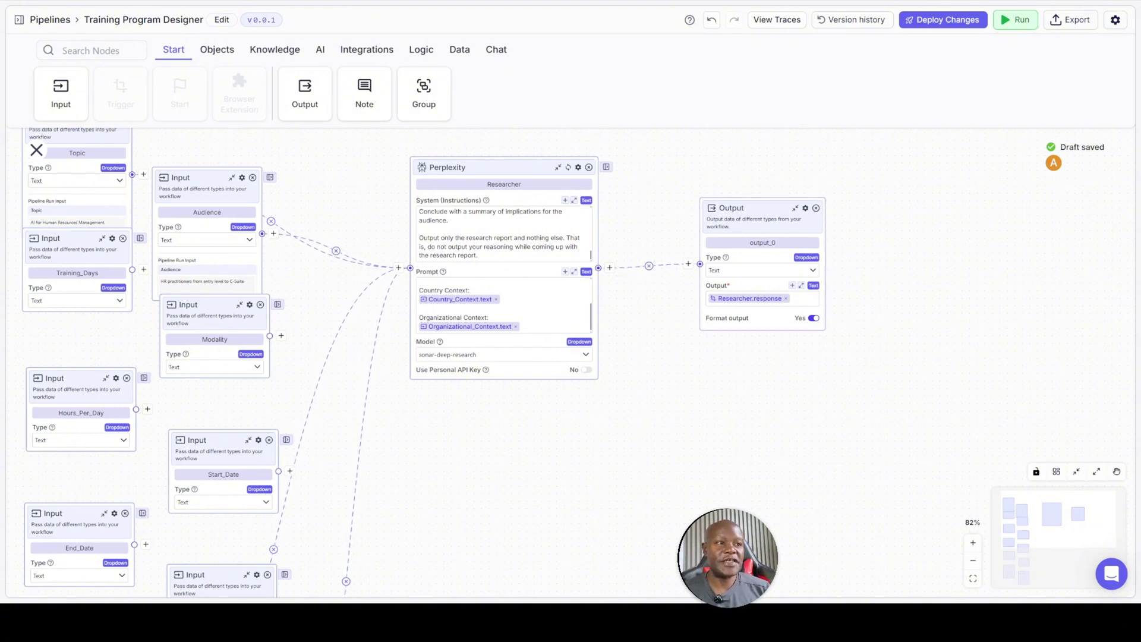
Add an OpenAI node in the empty canvas area below the Researcher and output_0 nodes and name it Title
{"action": "left_click_drag", "start_coordinate": [794, 387], "coordinate": [791, 329]}
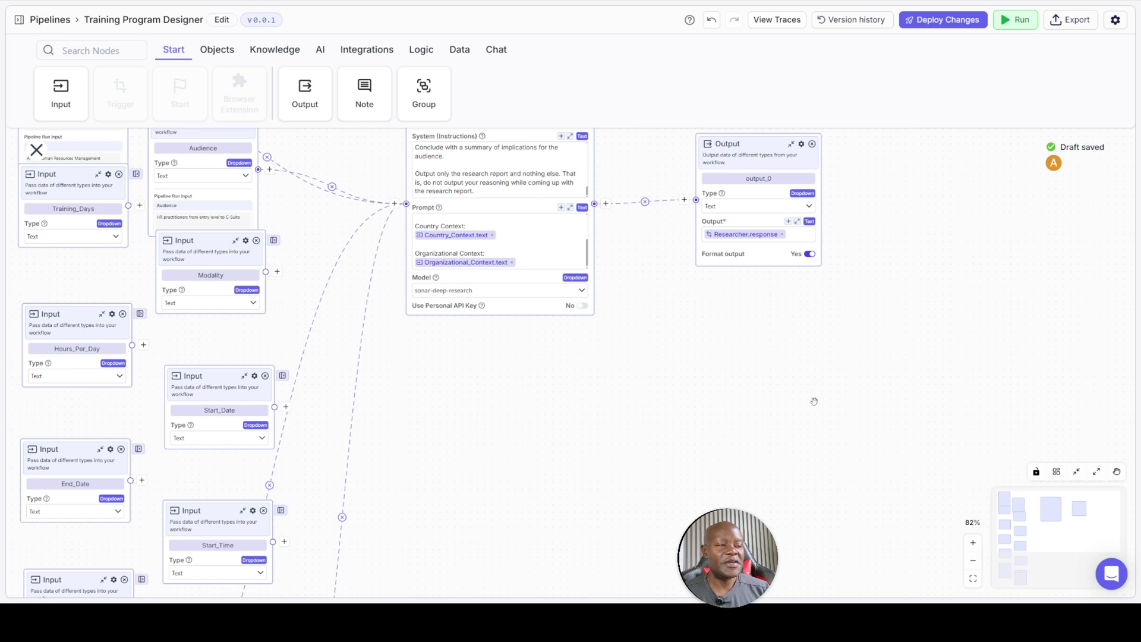
{"action": "left_click_drag", "start_coordinate": [793, 410], "coordinate": [729, 377]}
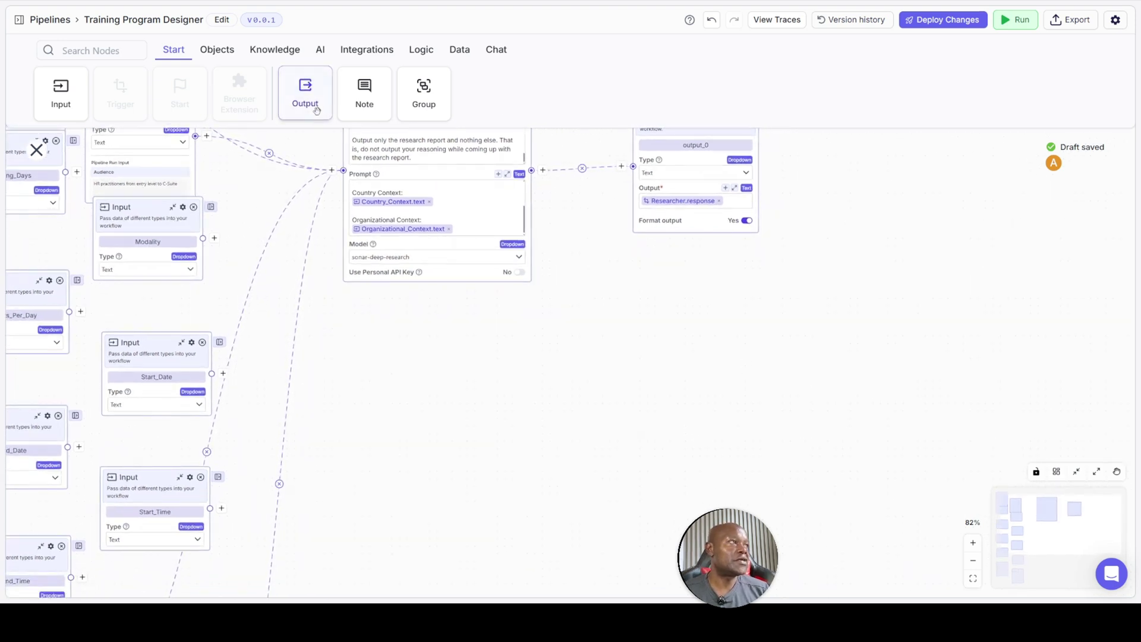
{"action": "left_click_drag", "start_coordinate": [315, 106], "coordinate": [388, 211]}
{"action": "left_click_drag", "start_coordinate": [473, 367], "coordinate": [432, 324]}
{"action": "left_click", "coordinate": [321, 52]}
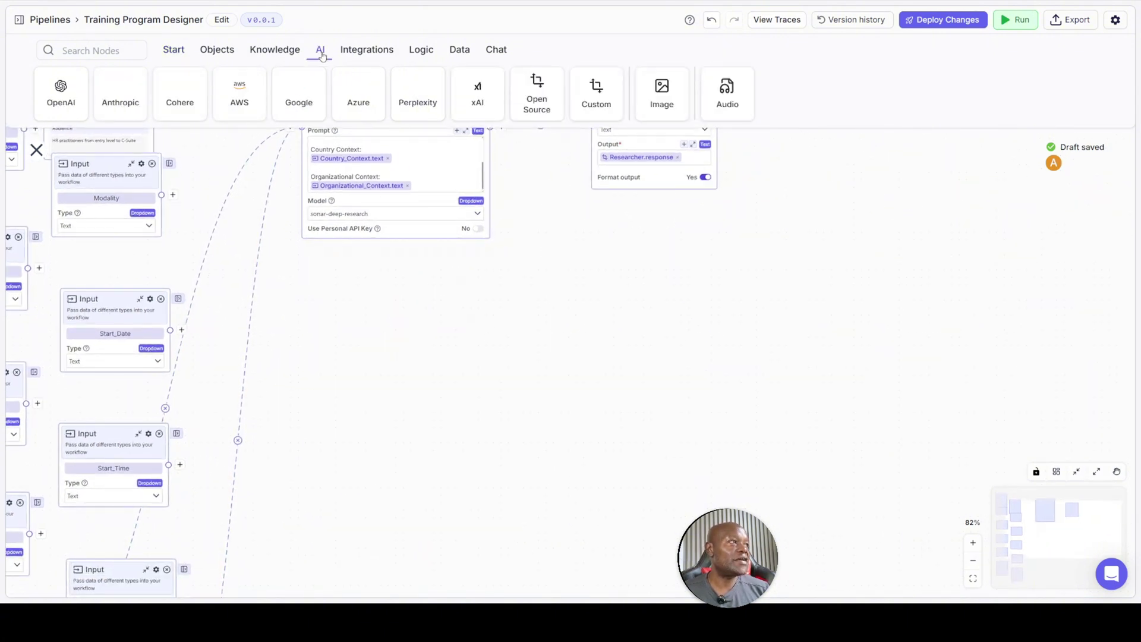
{"action": "left_click_drag", "start_coordinate": [61, 93], "coordinate": [498, 331]}
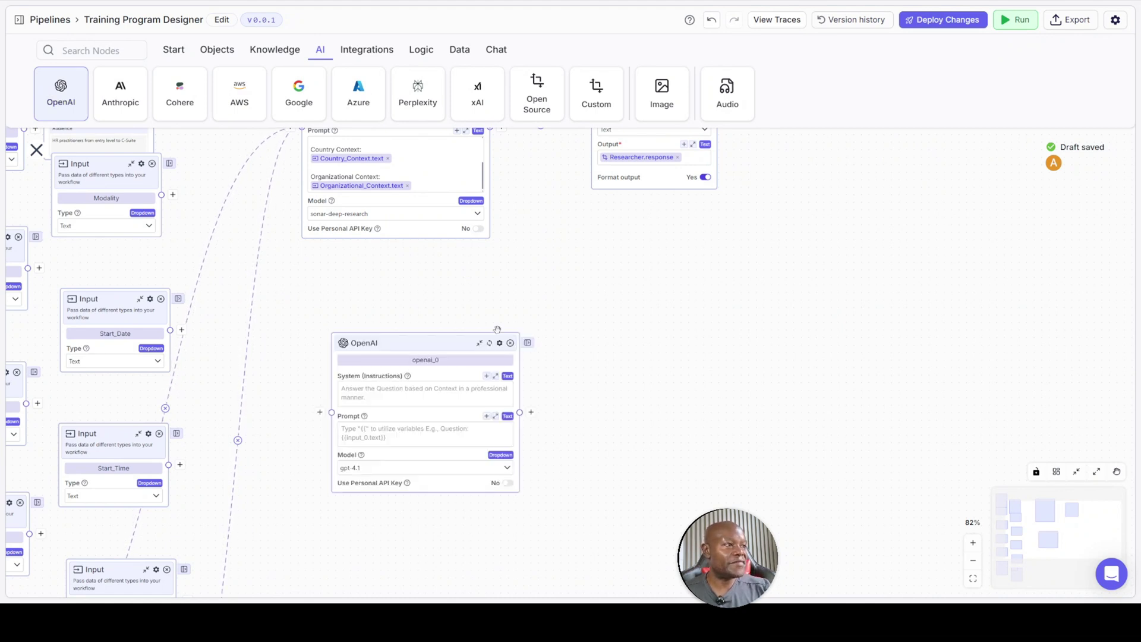
{"action": "left_click_drag", "start_coordinate": [428, 326], "coordinate": [616, 271]}
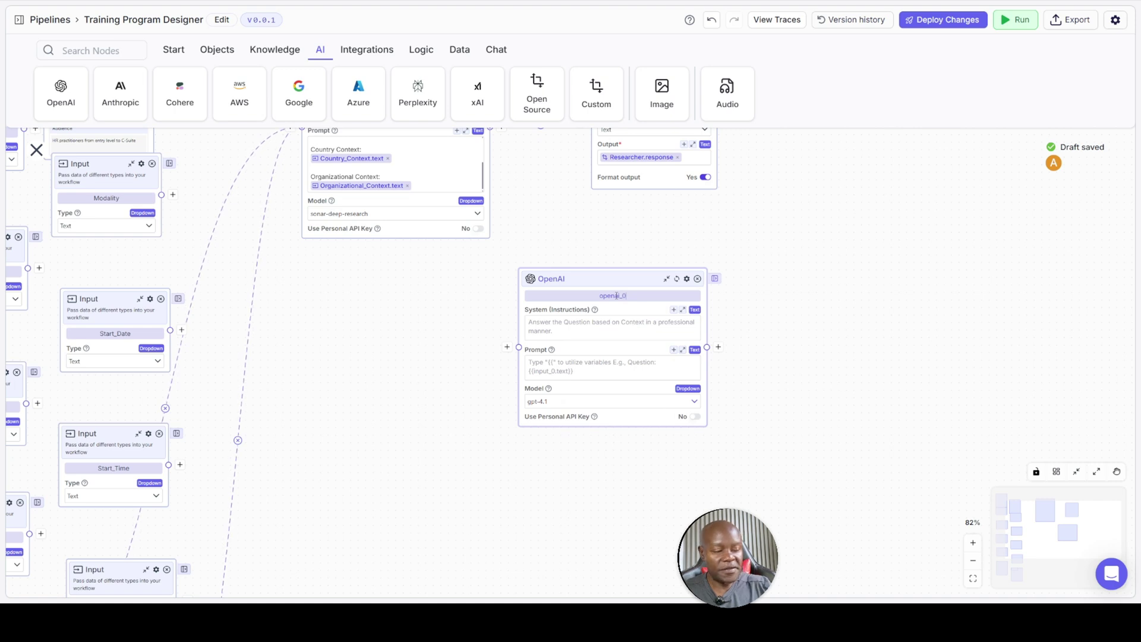
{"action": "double_click", "coordinate": [616, 296]}
{"action": "type", "text": "Tr"}
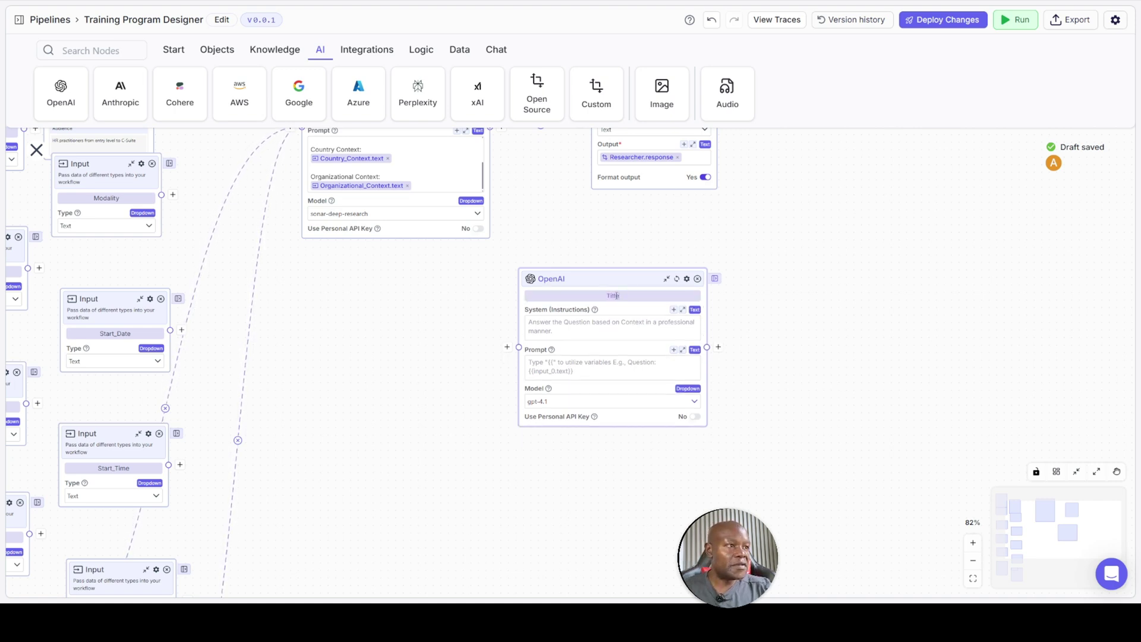
Write the Title node's system instructions: a copy-writer crafts an ear-catching course title from the variables, returning one plain-text line without quotation marks or line-breaks
{"action": "left_click", "coordinate": [607, 328]}
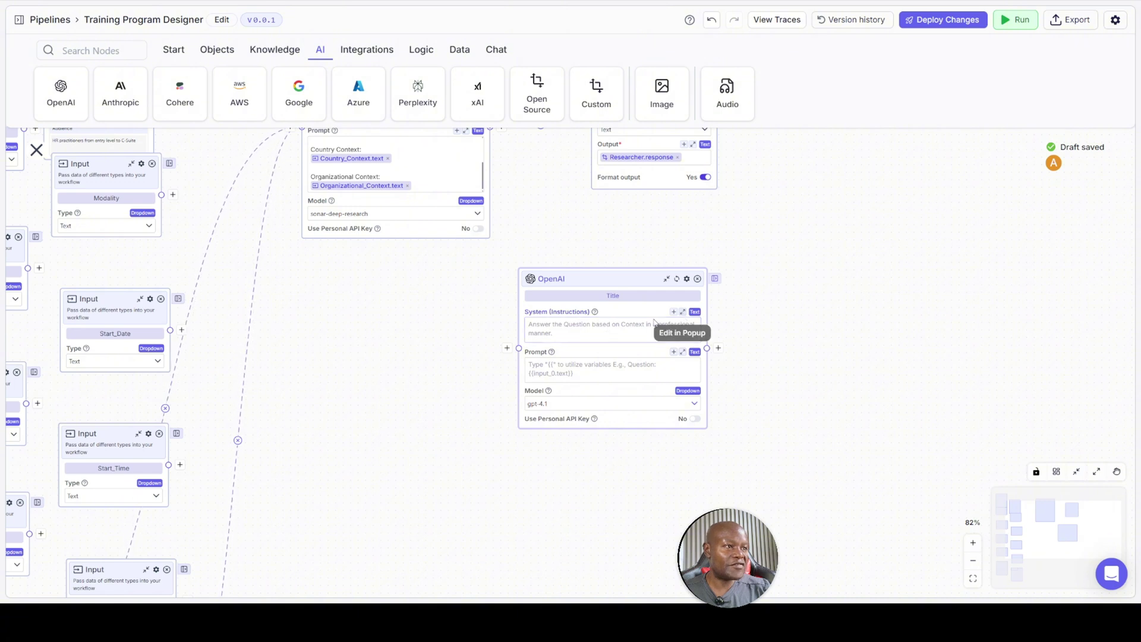
{"action": "left_click", "coordinate": [683, 311]}
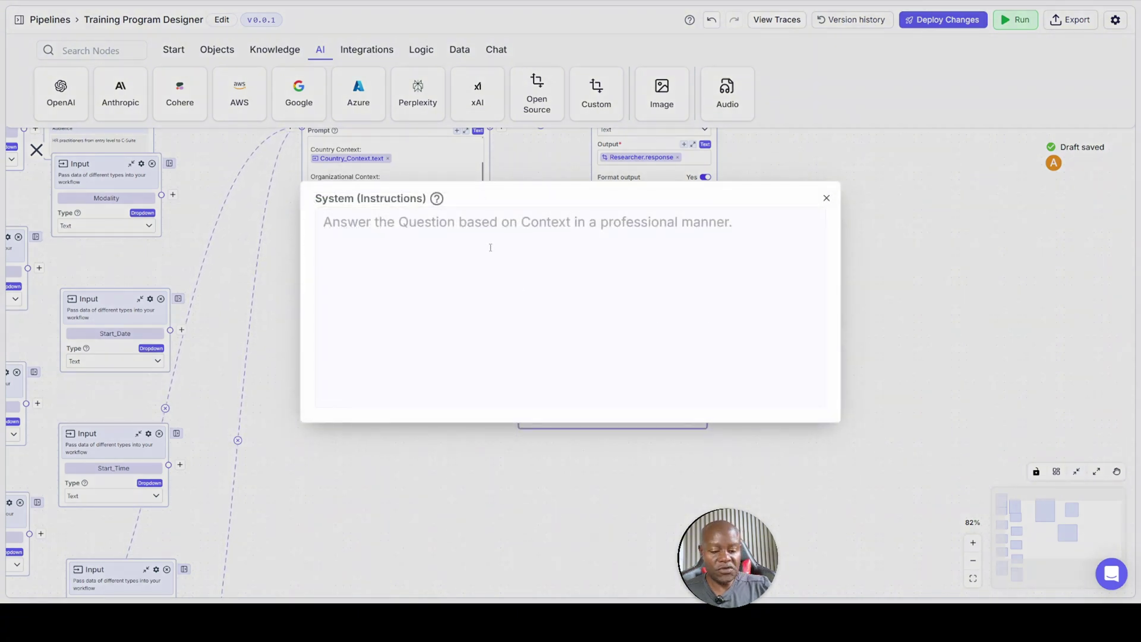
{"action": "type", "text": "You are a copy-writer. Using the variables provided, craft an ear-catching course title. **Return a single plain-text line, no quotation marks, no line-breaks.**"}
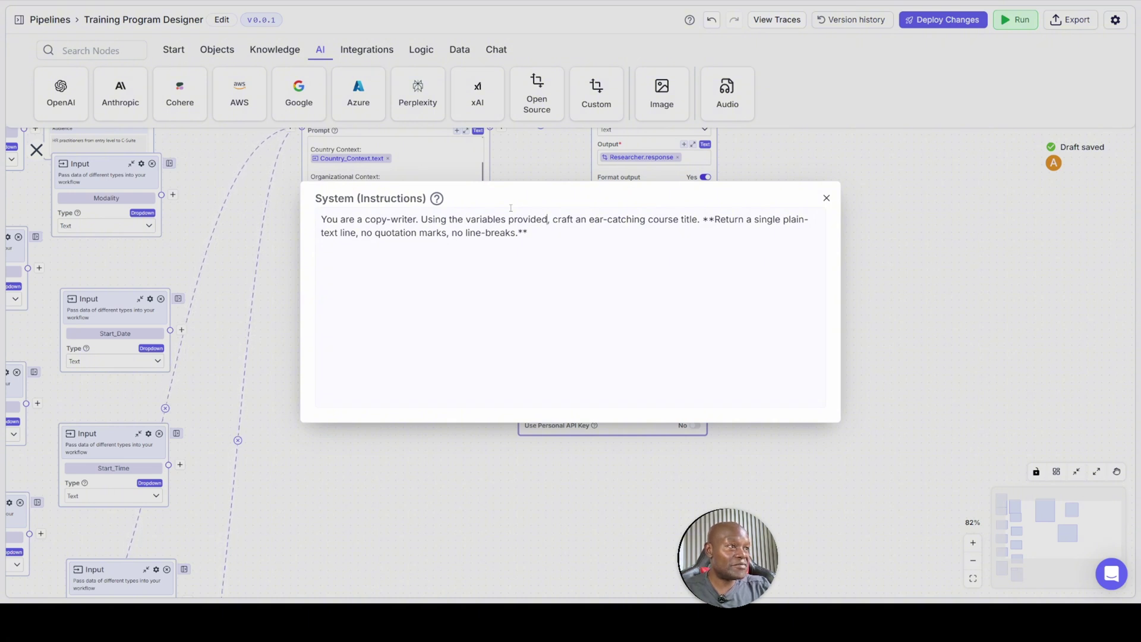
List Topic, Audience and Research on separate lines beneath the Title node's copy-writer instructions, leaving a blank line before them
{"action": "key", "text": "Return"}
{"action": "key", "text": "Return"}
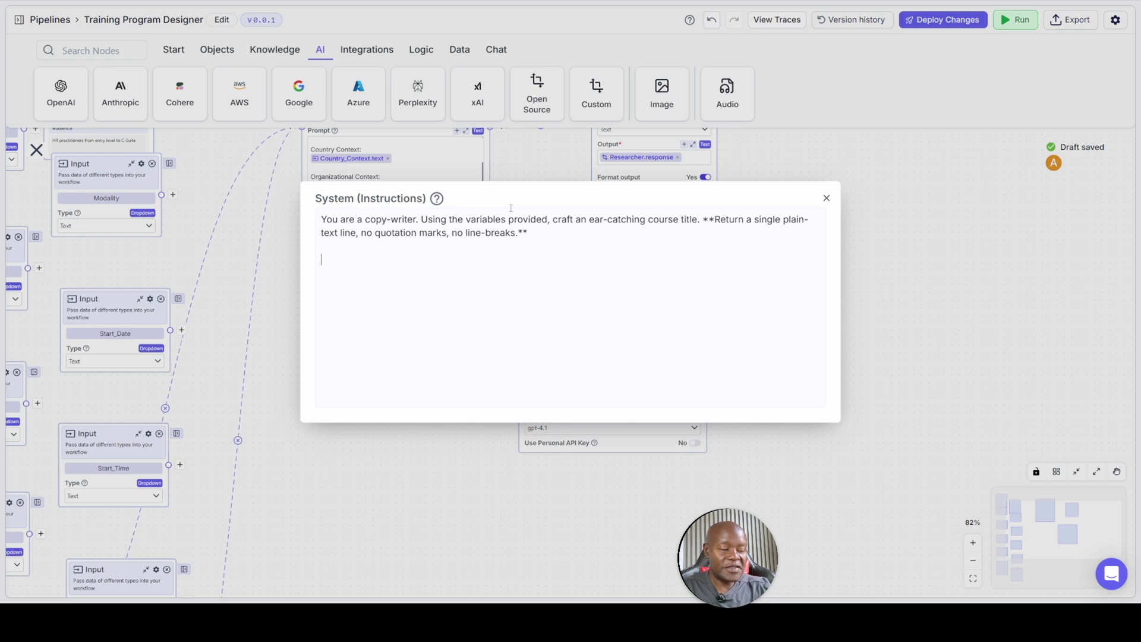
{"action": "type", "text": "Topic "}
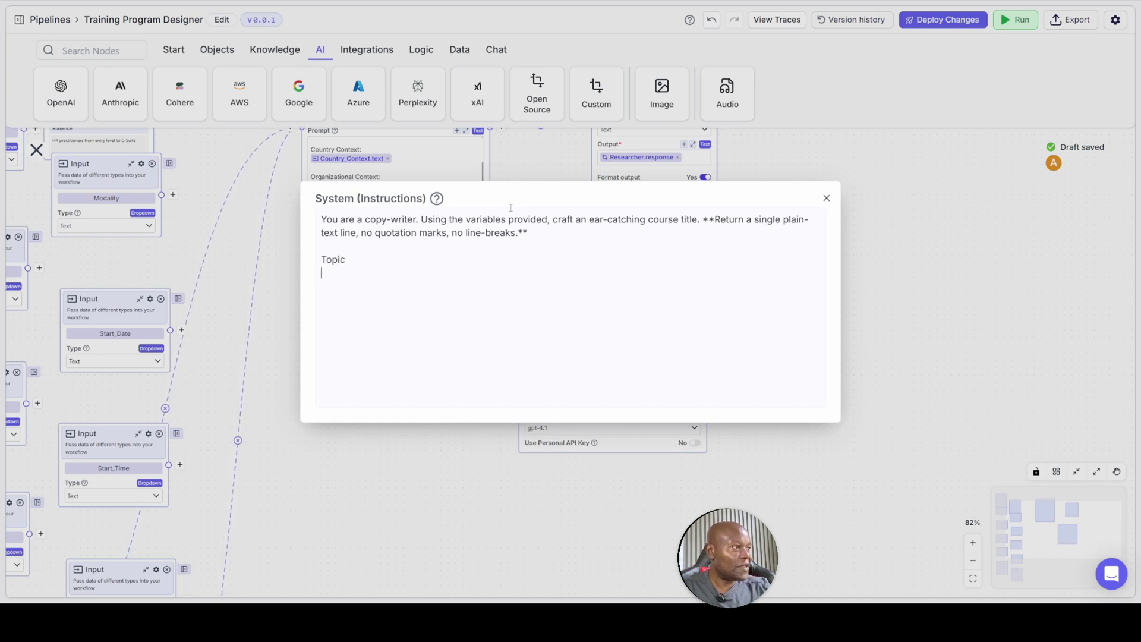
{"action": "type", "text": "Aud"}
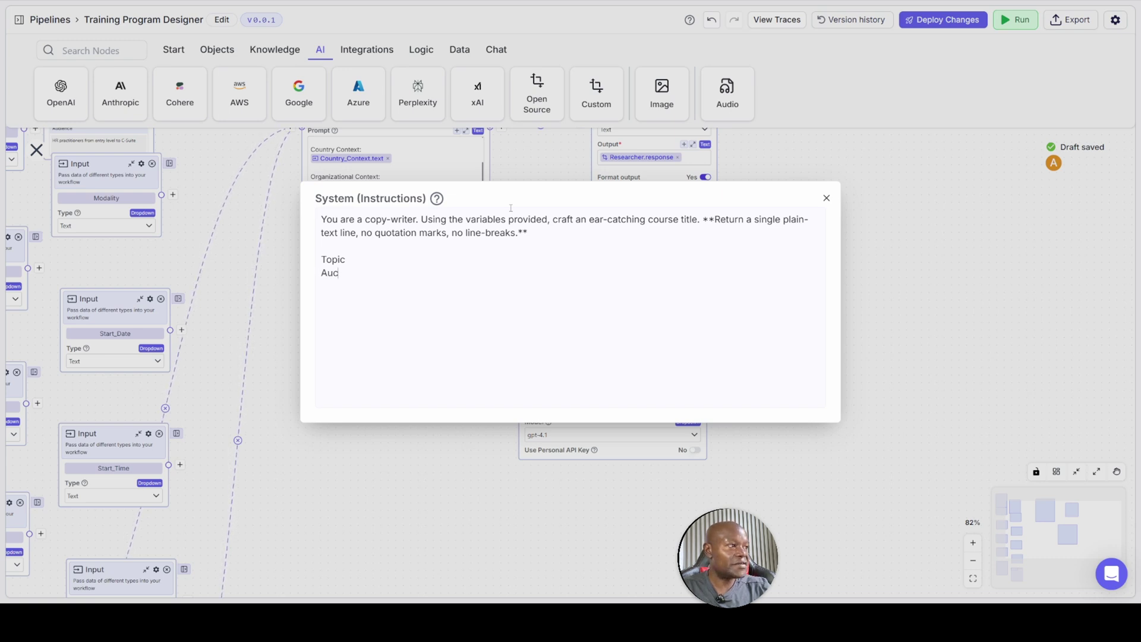
{"action": "key", "text": "BackSpace"}
{"action": "type", "text": "di"}
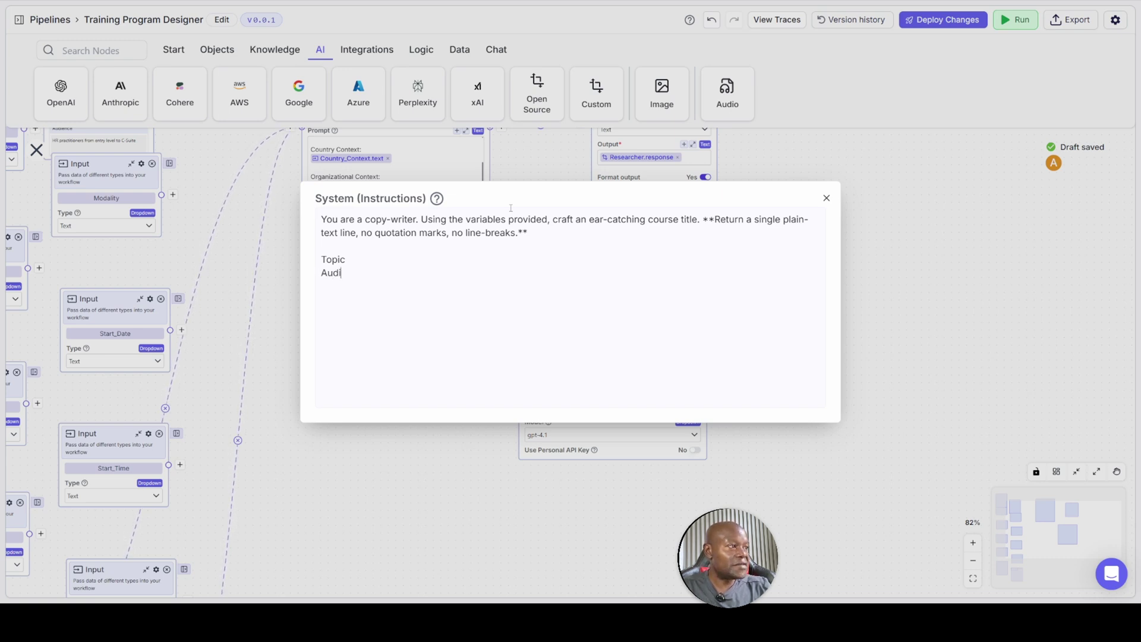
{"action": "type", "text": "ence"}
{"action": "key", "text": "Return"}
{"action": "type", "text": "Rese"}
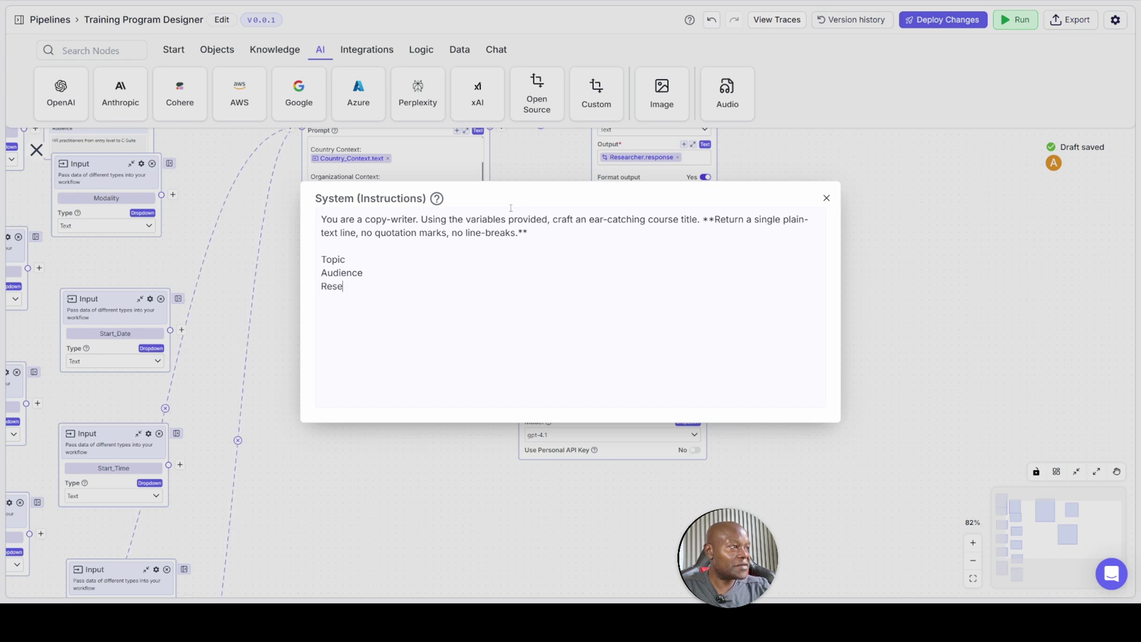
{"action": "type", "text": "arch"}
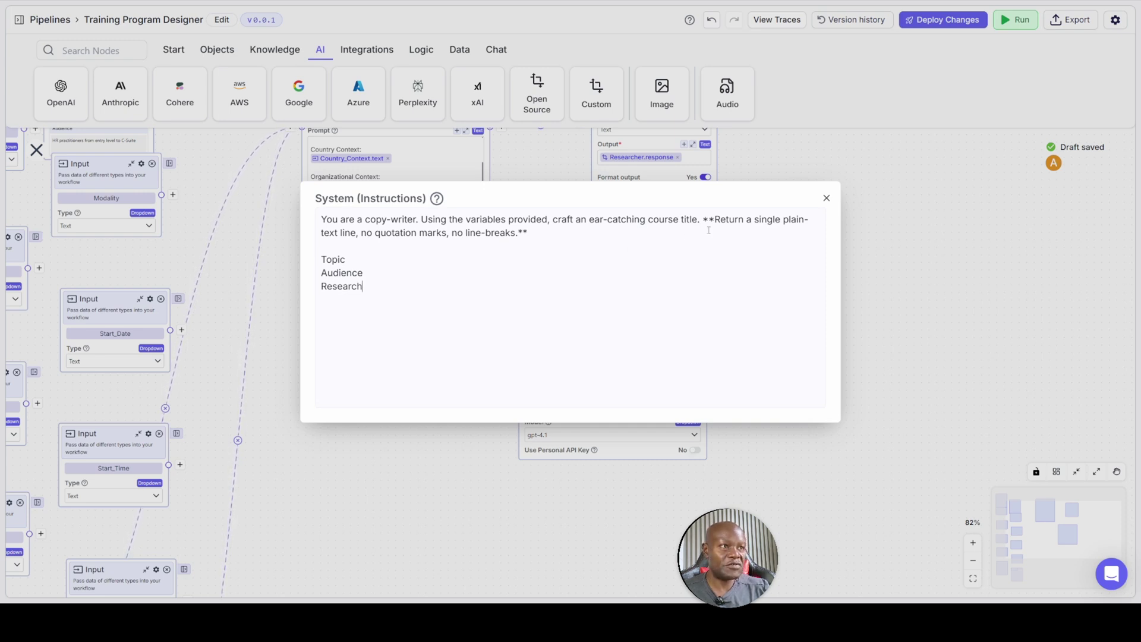
{"action": "left_click", "coordinate": [826, 199]}
Copy the Topic, Audience and Research lines from the Title node's system instructions into its prompt
{"action": "scroll", "coordinate": [832, 279], "scroll_direction": "up", "scroll_amount": 1}
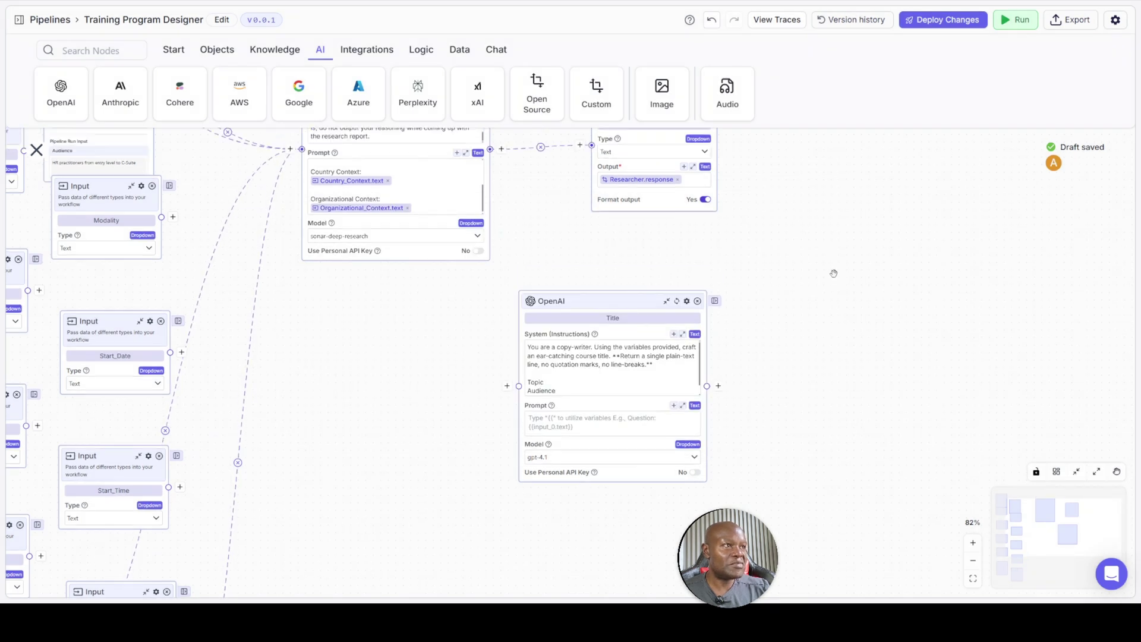
{"action": "scroll", "coordinate": [834, 274], "scroll_direction": "up", "scroll_amount": 2}
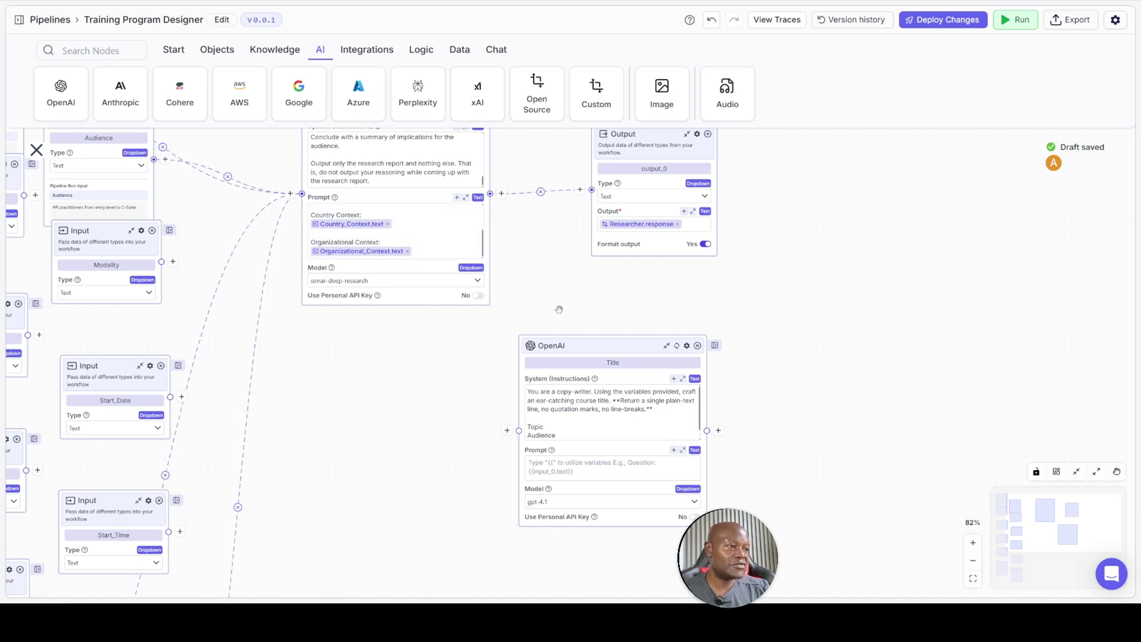
{"action": "left_click", "coordinate": [683, 451]}
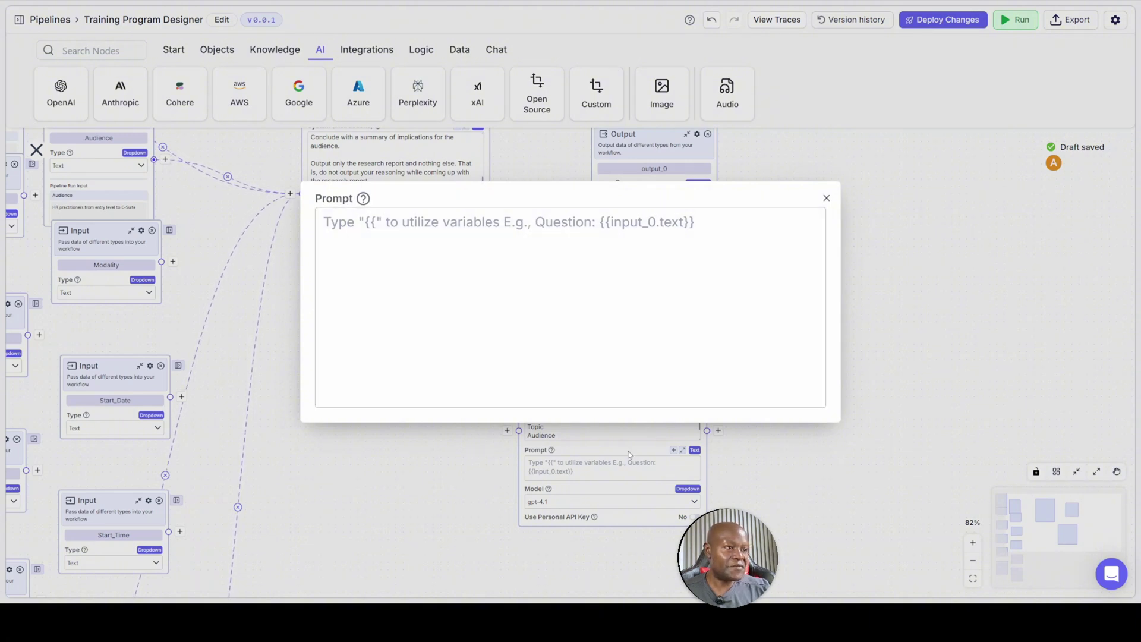
{"action": "left_click", "coordinate": [826, 198]}
{"action": "left_click", "coordinate": [562, 425]}
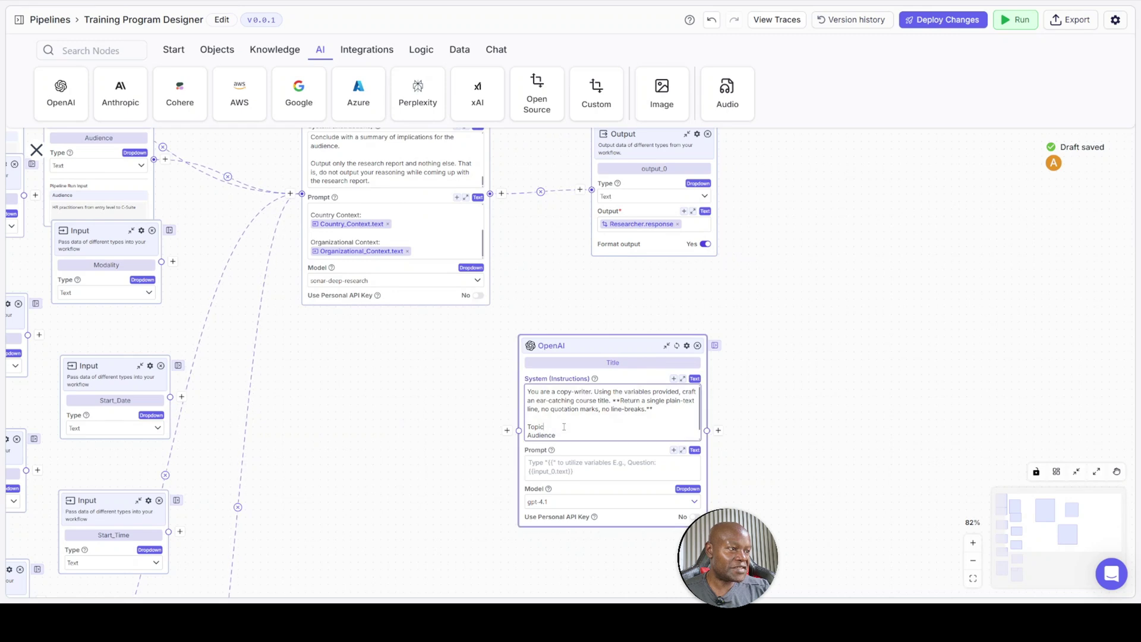
{"action": "key", "text": "Return"}
{"action": "type", "text": "Research"}
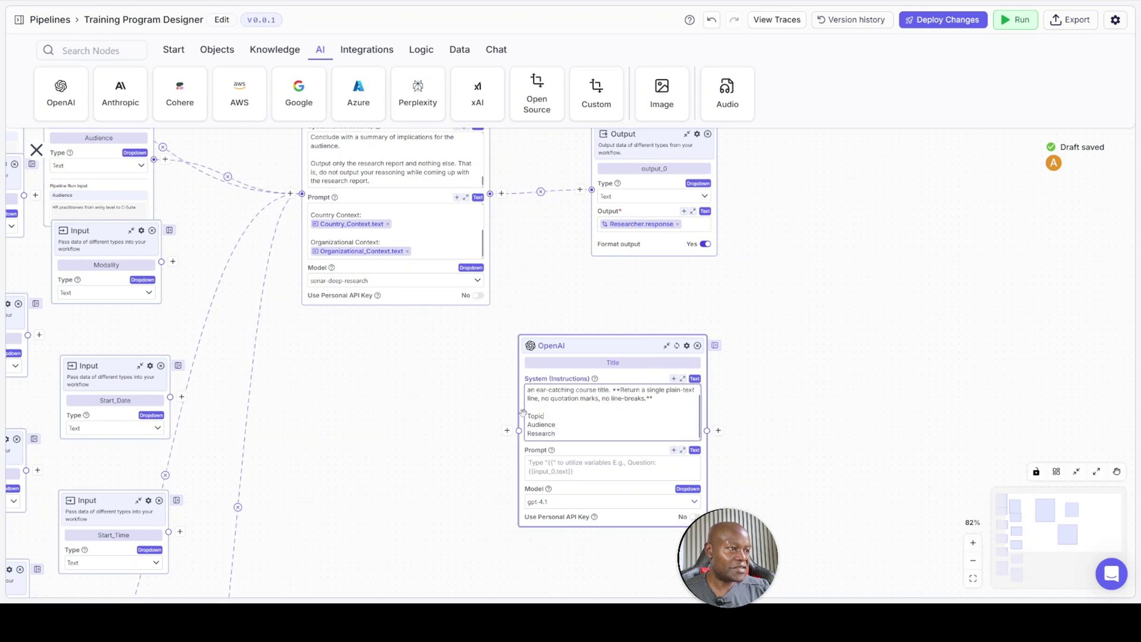
{"action": "left_click_drag", "start_coordinate": [527, 416], "coordinate": [560, 430]}
{"action": "key", "text": "ctrl+c"}
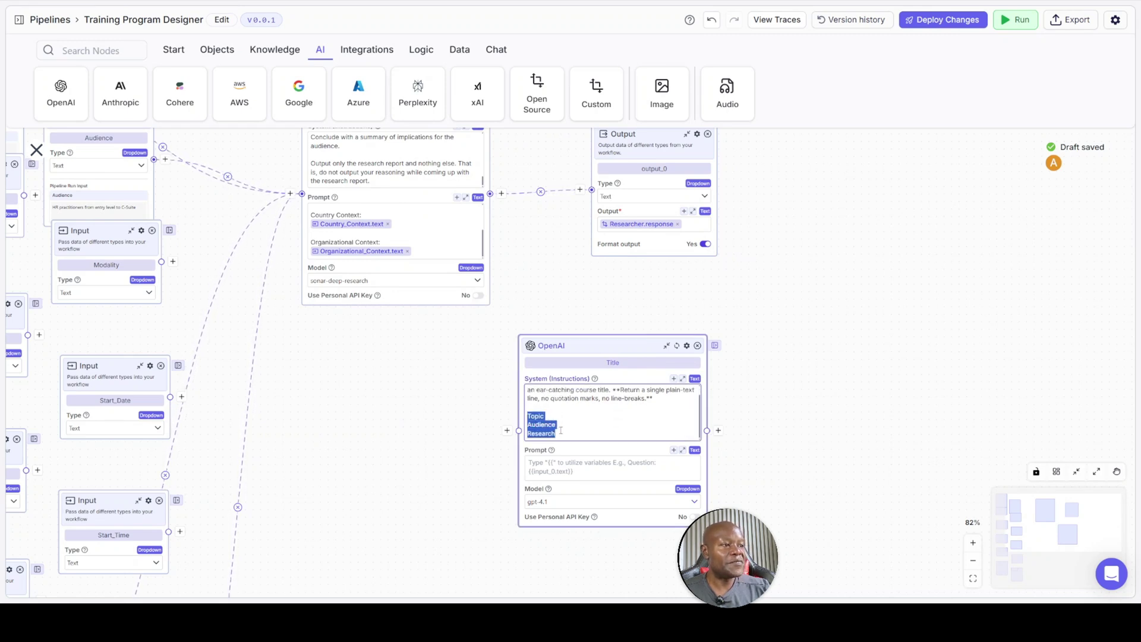
{"action": "left_click", "coordinate": [577, 463]}
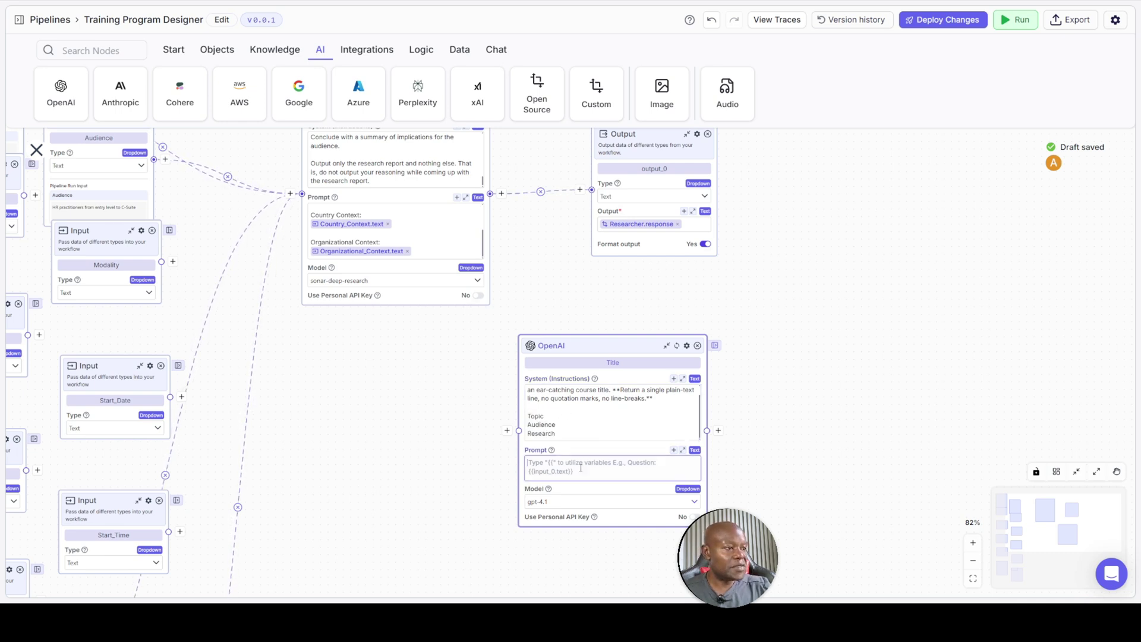
{"action": "left_click", "coordinate": [682, 452]}
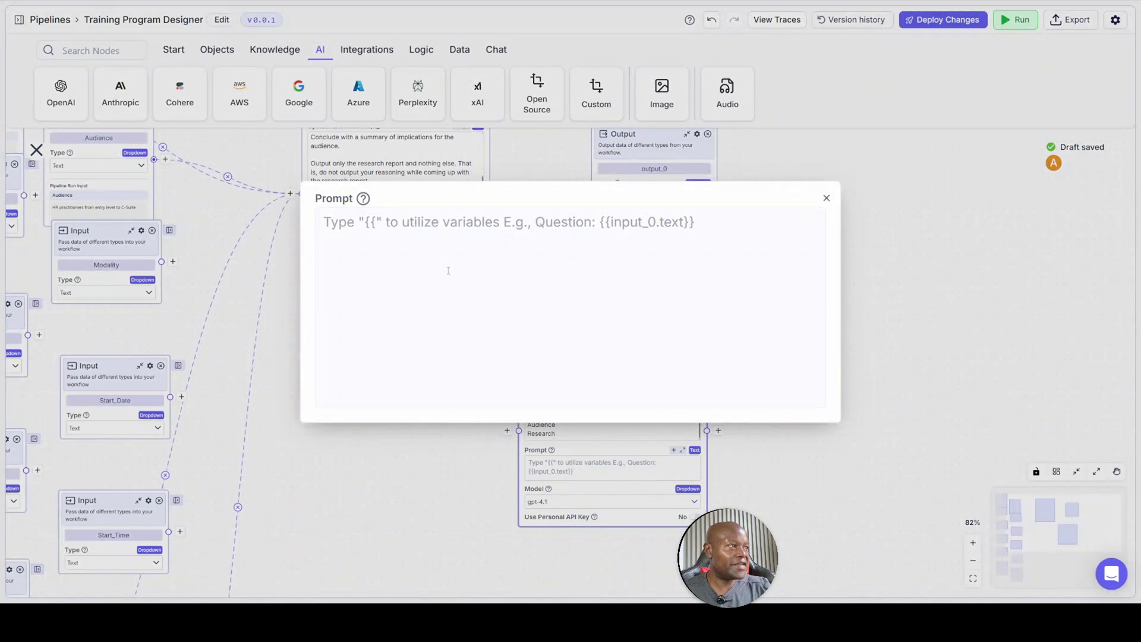
{"action": "left_click", "coordinate": [436, 231]}
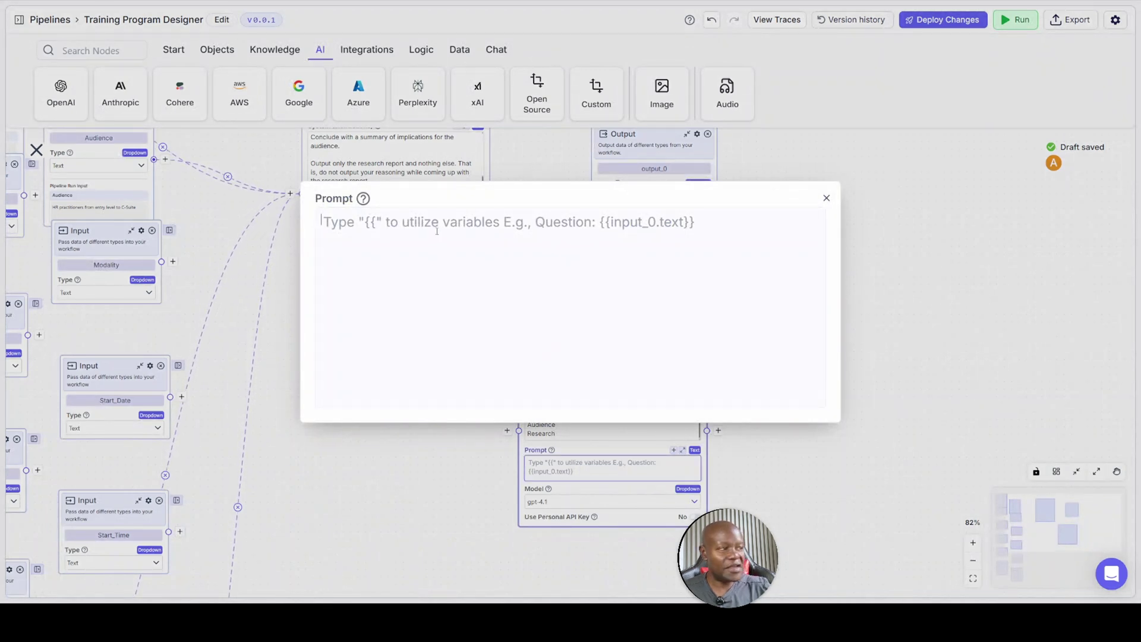
{"action": "key", "text": "ctrl+v"}
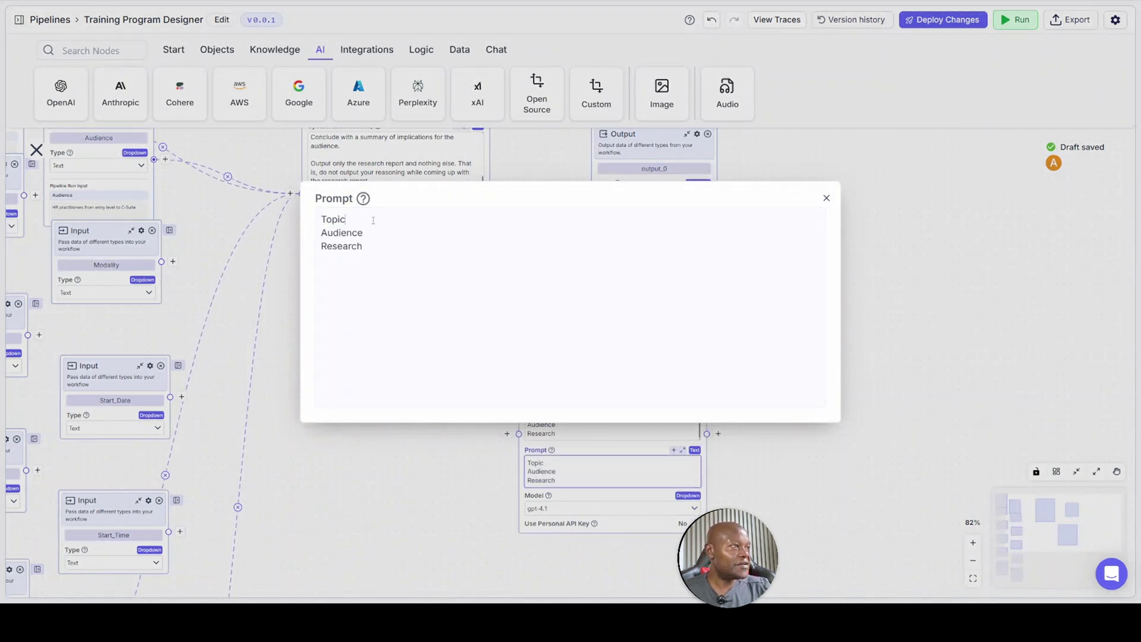
Add a colon after Topic in the prompt and insert the Topic.text variable on the line beneath it
{"action": "type", "text": ":"}
{"action": "key", "text": "Return"}
{"action": "key", "text": "Return"}
{"action": "key", "text": "Up"}
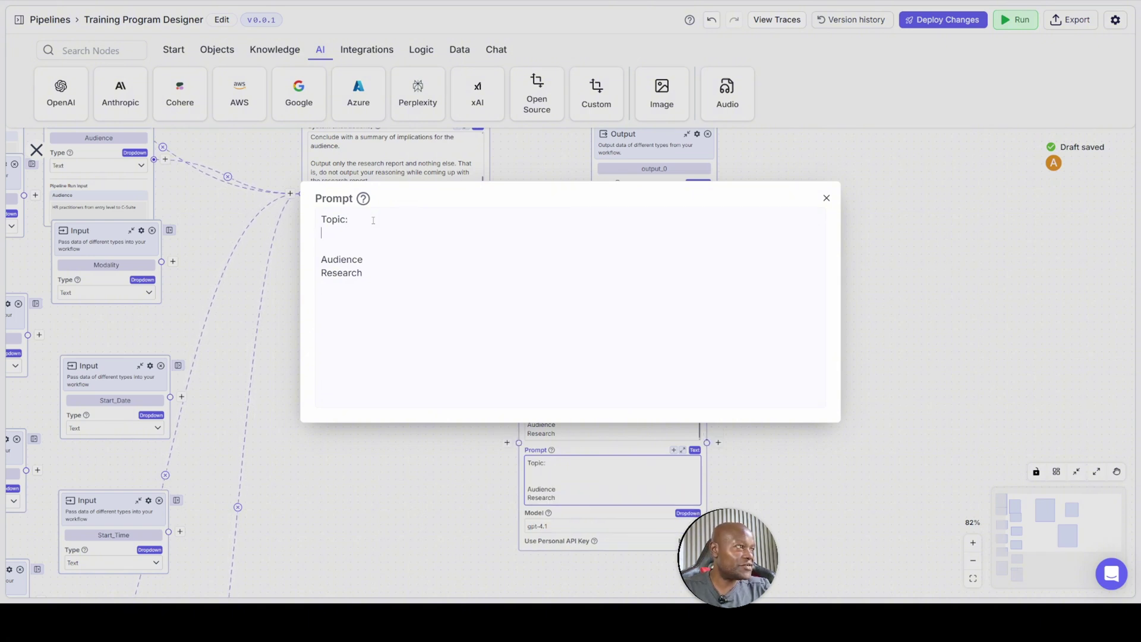
{"action": "type", "text": "{{"}
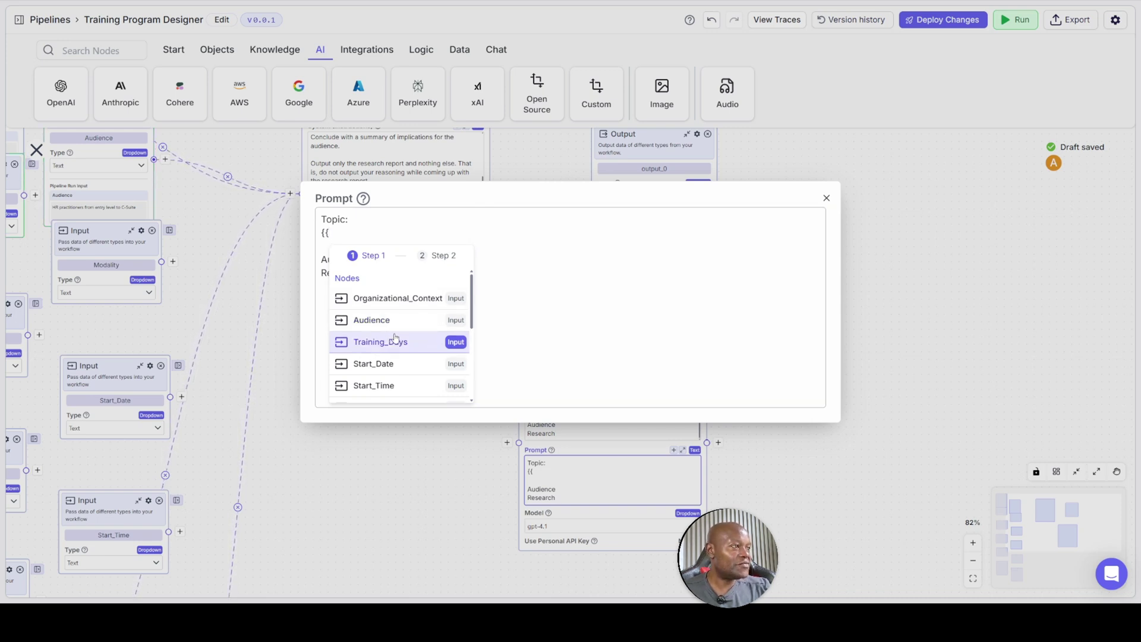
{"action": "scroll", "coordinate": [396, 338], "scroll_direction": "down", "scroll_amount": 1}
{"action": "scroll", "coordinate": [395, 338], "scroll_direction": "down", "scroll_amount": 2}
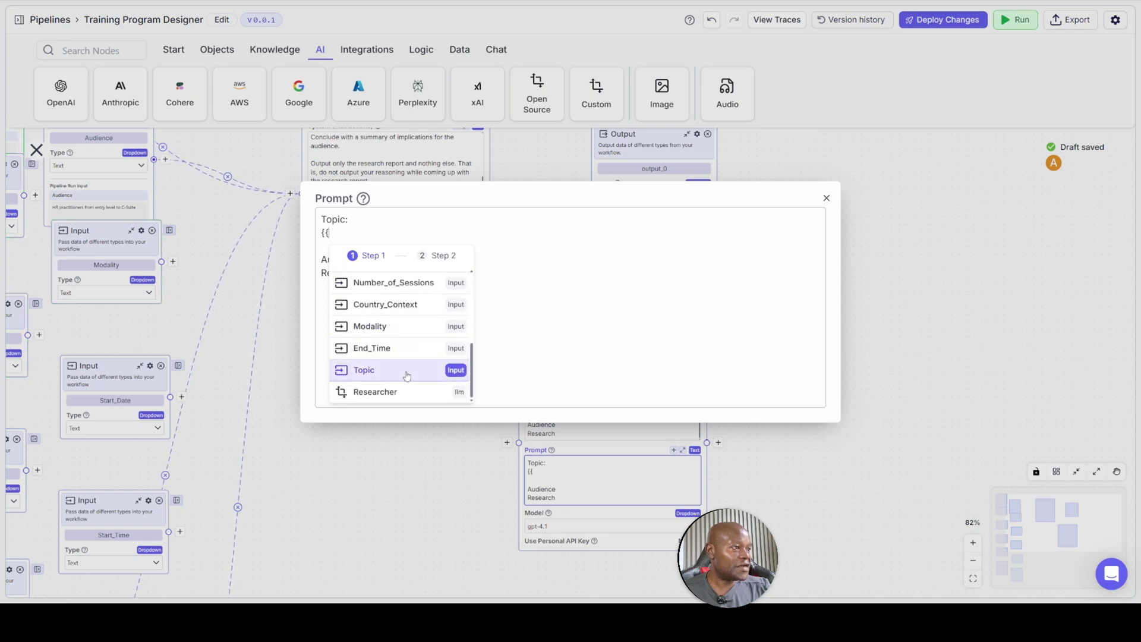
{"action": "left_click", "coordinate": [407, 374]}
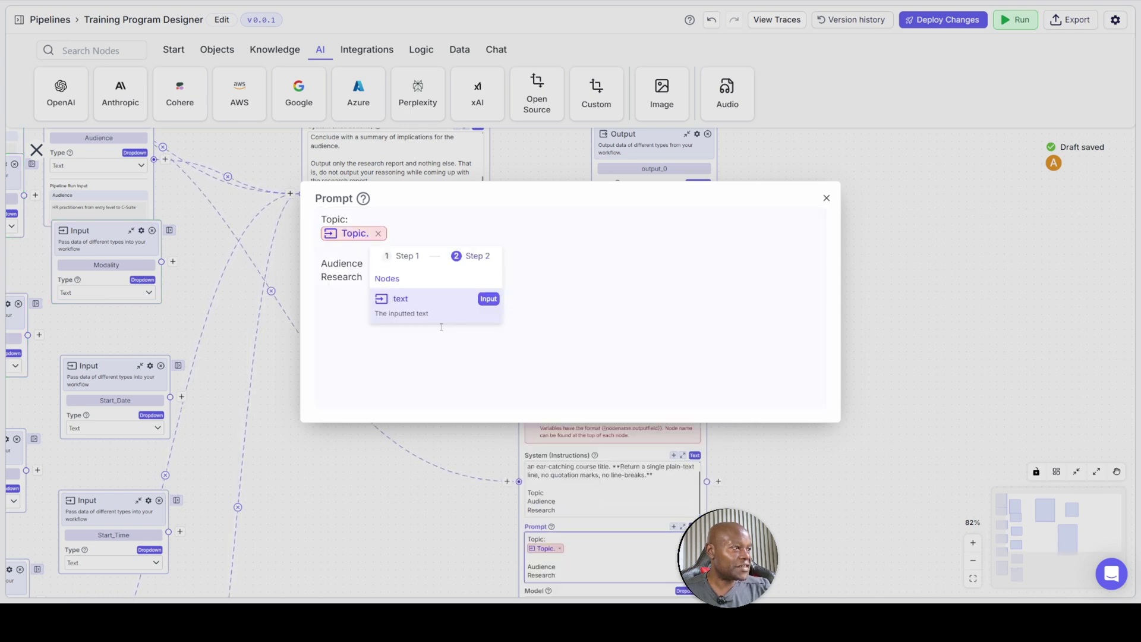
{"action": "left_click", "coordinate": [411, 298]}
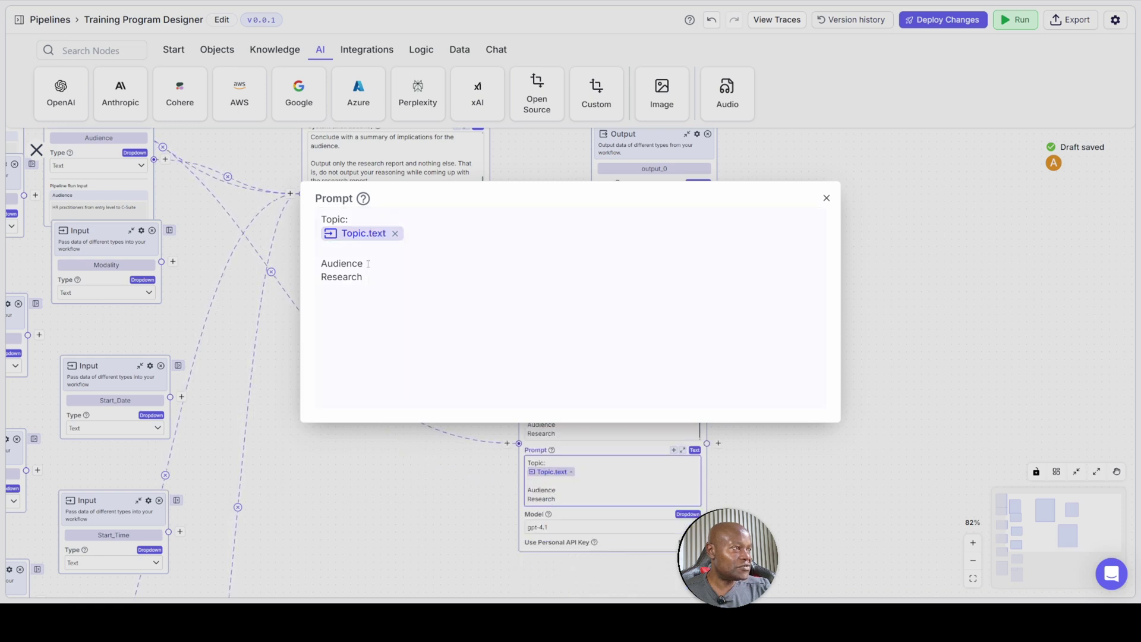
Add a colon after Audience in the prompt and insert the Audience.text variable on the line beneath it
{"action": "type", "text": ":"}
{"action": "key", "text": "Return"}
{"action": "key", "text": "Return"}
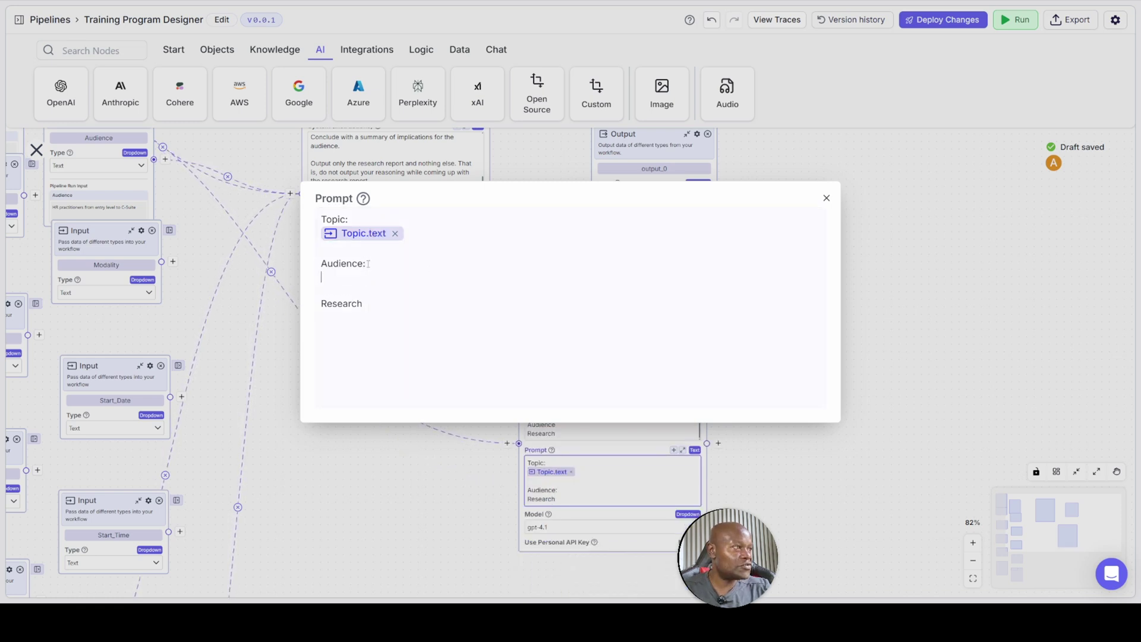
{"action": "key", "text": "Up"}
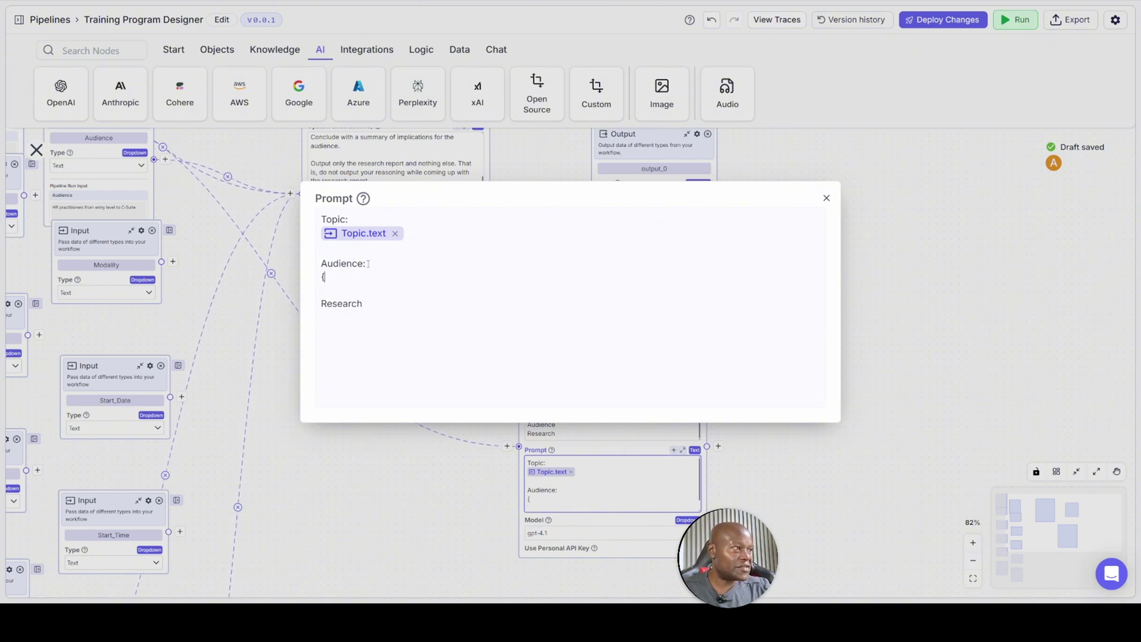
{"action": "type", "text": "{{"}
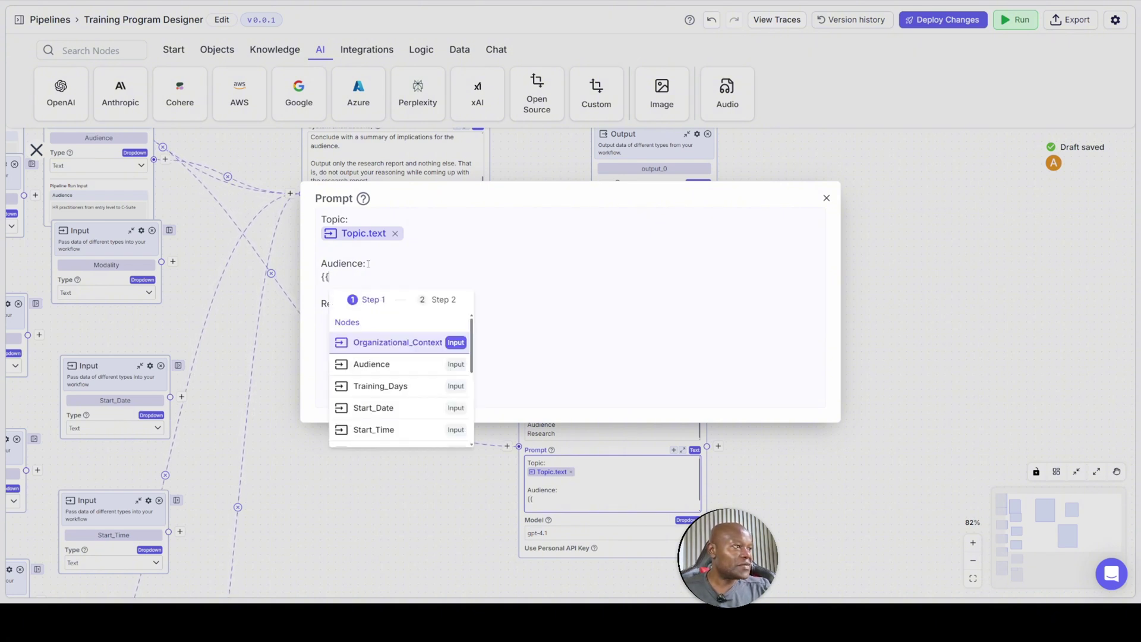
{"action": "left_click", "coordinate": [374, 368]}
{"action": "left_click", "coordinate": [413, 340]}
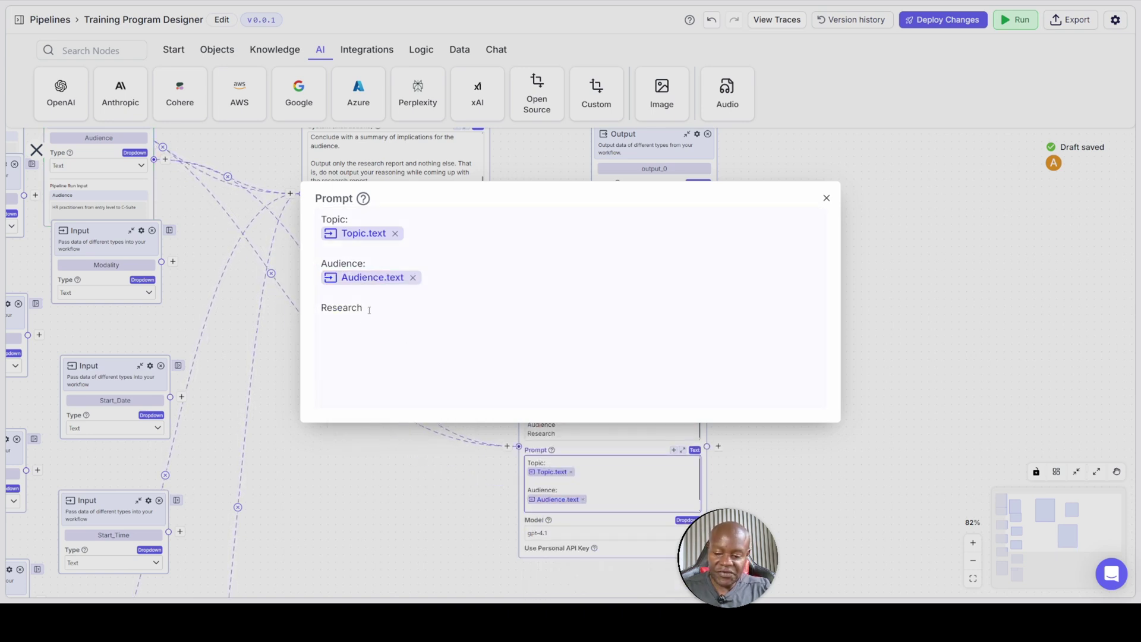
Add a colon after Research in the Title node's prompt and insert the Researcher.response variable on the line beneath it
{"action": "type", "text": "Research: "}
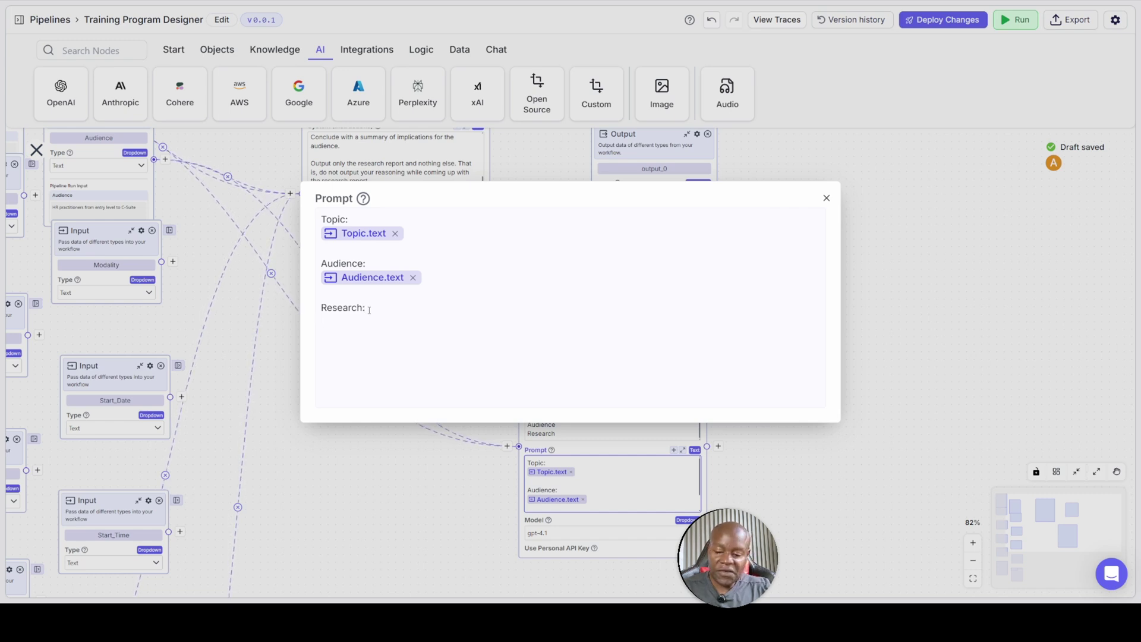
{"action": "type", "text": "{{"}
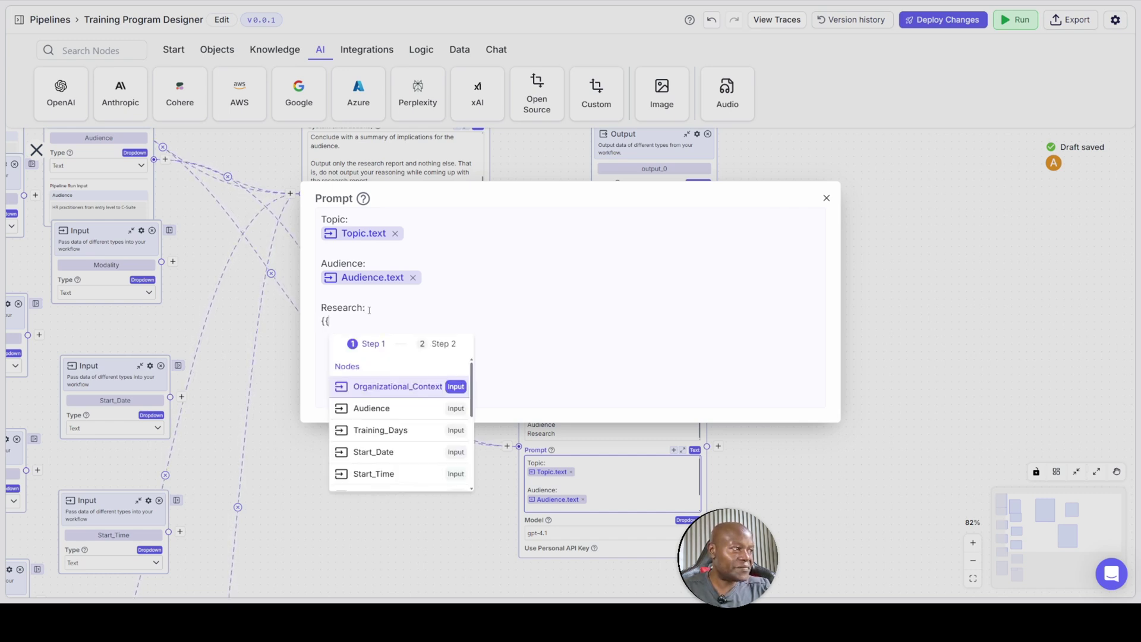
{"action": "scroll", "coordinate": [416, 435], "scroll_direction": "down", "scroll_amount": 3}
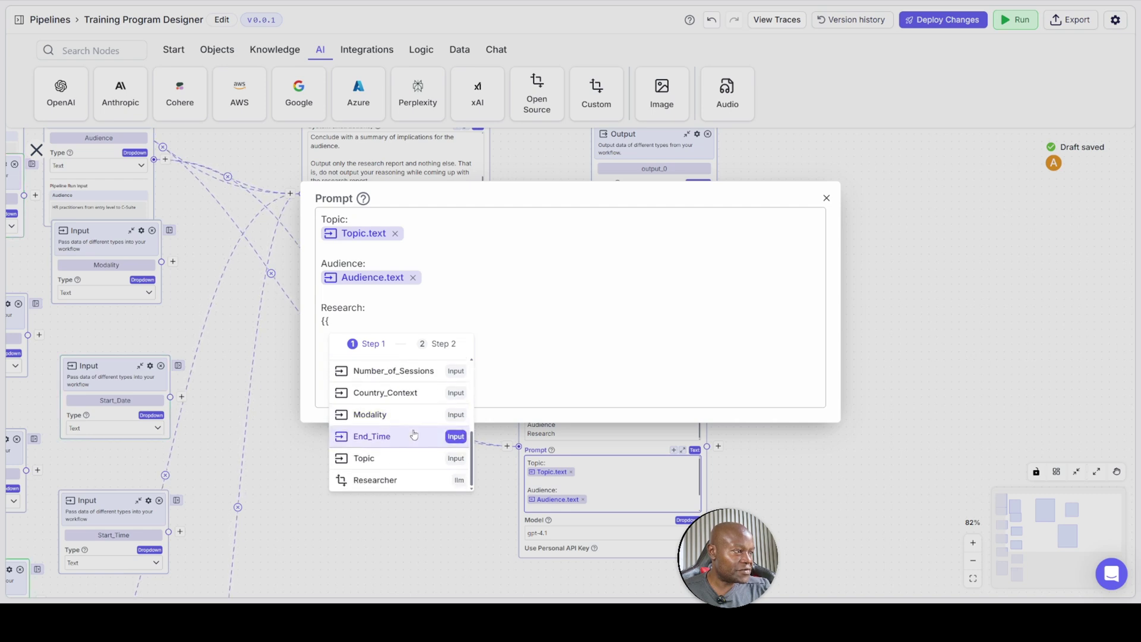
{"action": "left_click", "coordinate": [383, 481]}
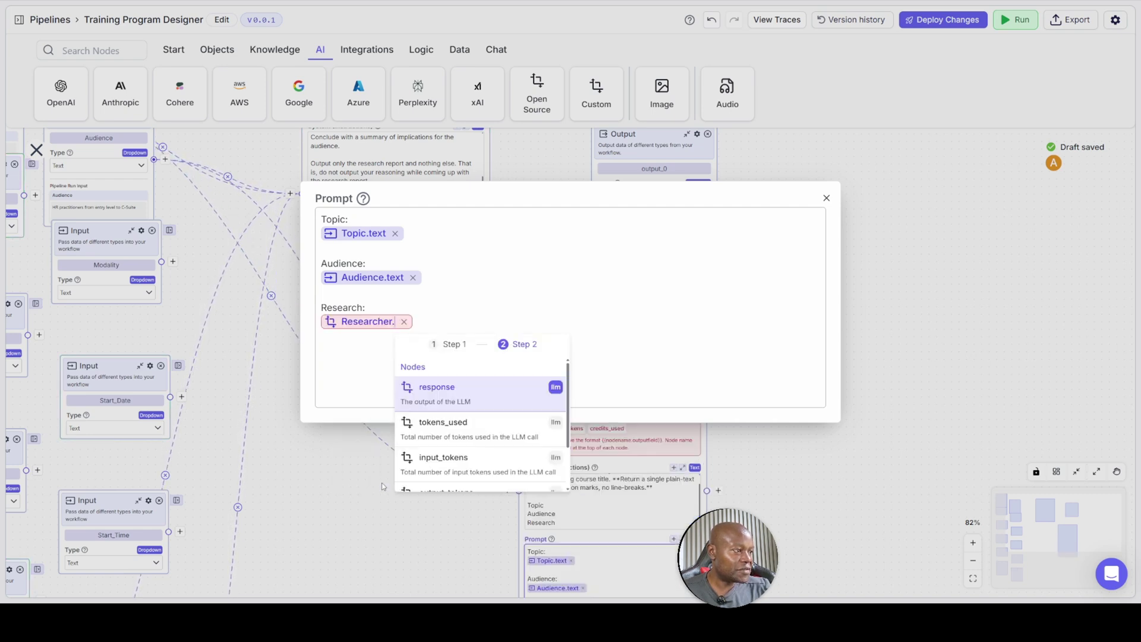
{"action": "left_click", "coordinate": [428, 388]}
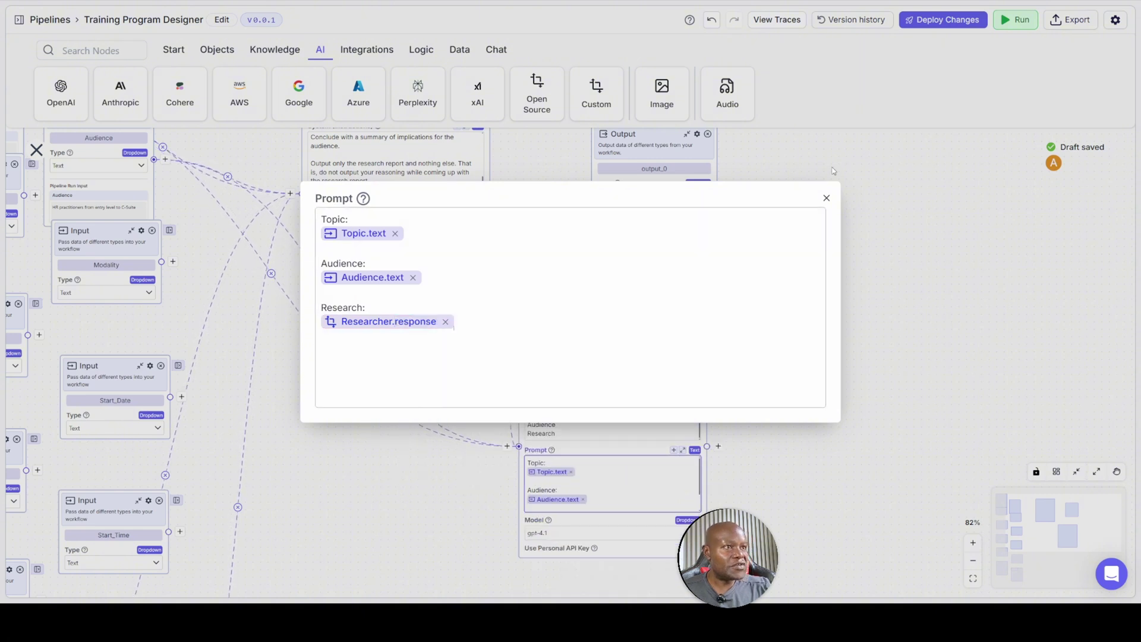
{"action": "left_click", "coordinate": [826, 199]}
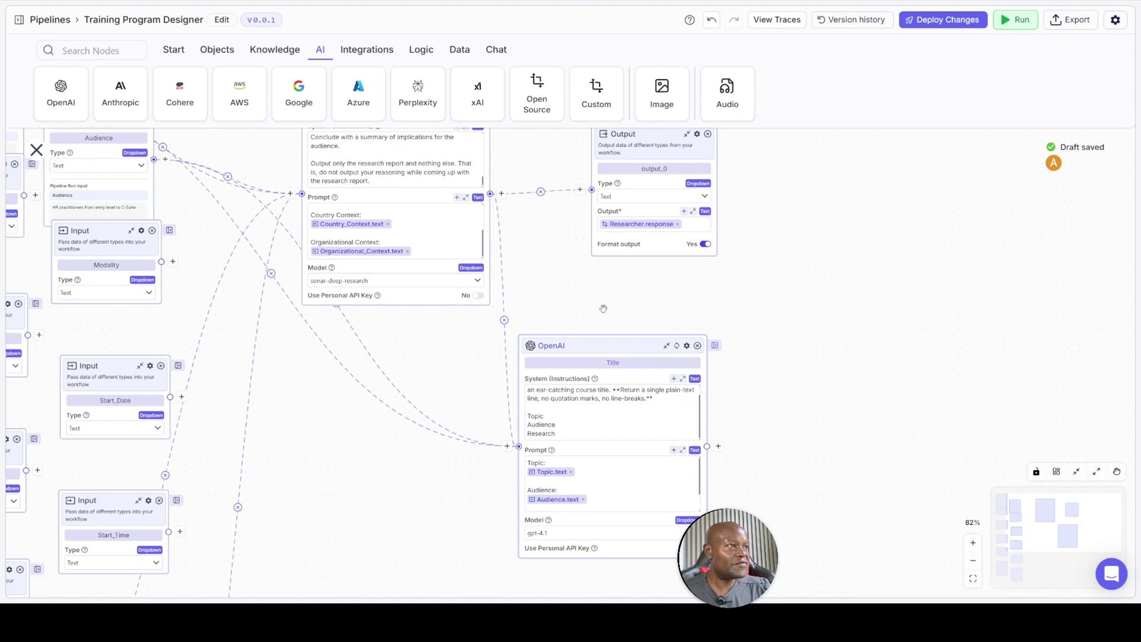
Remove the Researcher.response variable from the Output node and delete its connection to the Researcher node
{"action": "left_click_drag", "start_coordinate": [752, 306], "coordinate": [618, 312]}
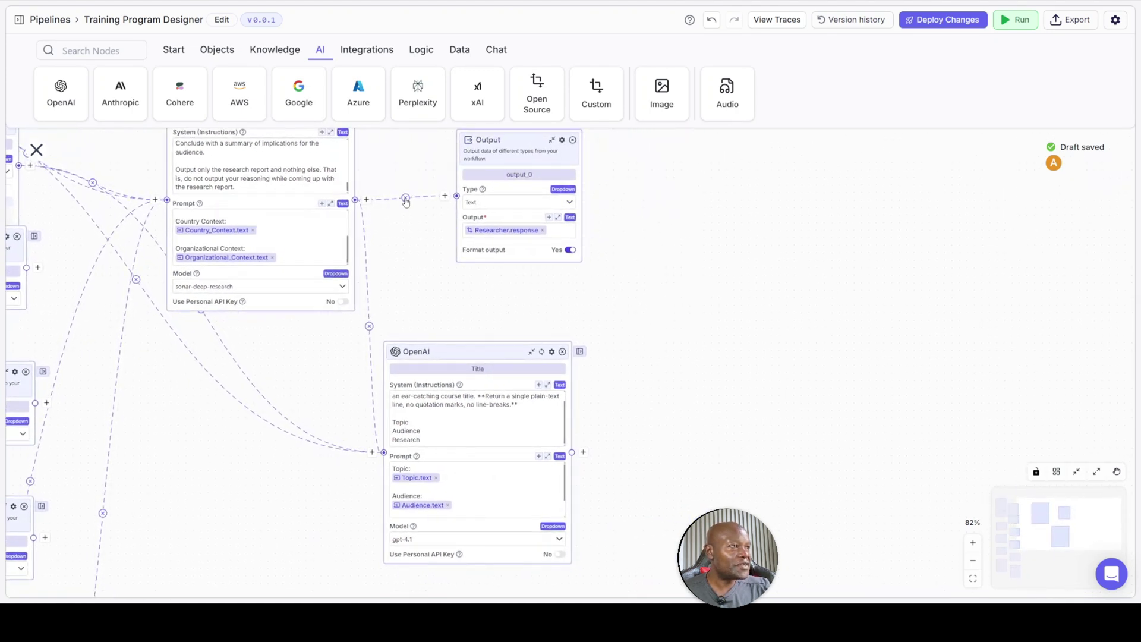
{"action": "left_click", "coordinate": [542, 232]}
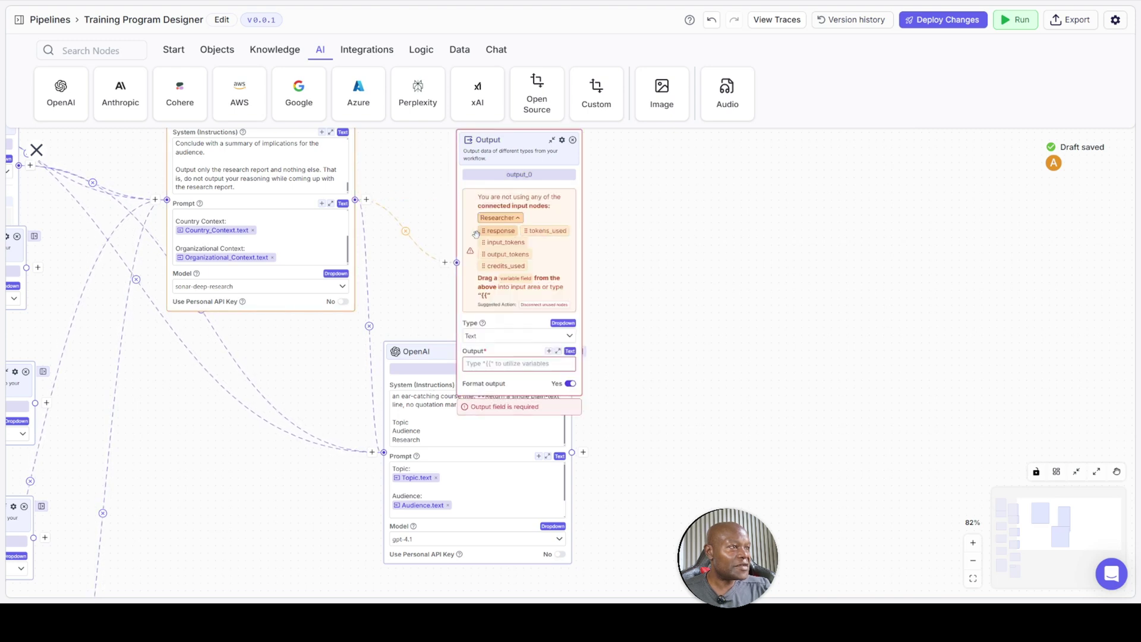
{"action": "left_click", "coordinate": [406, 232]}
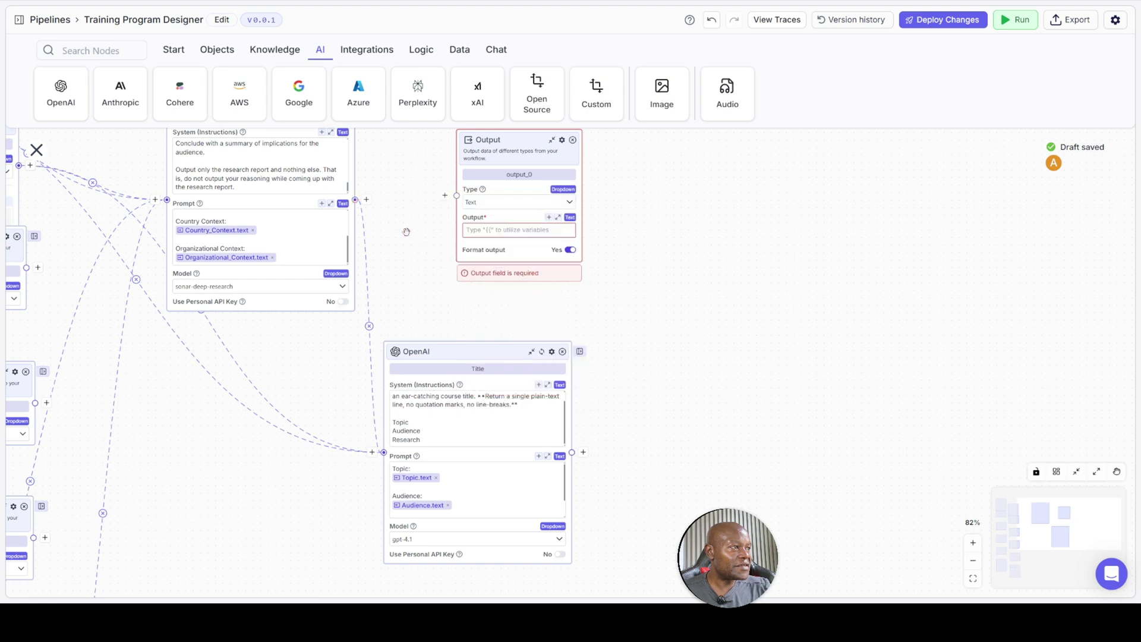
Move the Output node down to the right of the OpenAI Title node
{"action": "left_click_drag", "start_coordinate": [524, 153], "coordinate": [830, 363]}
{"action": "left_click_drag", "start_coordinate": [695, 431], "coordinate": [661, 303]}
{"action": "left_click_drag", "start_coordinate": [767, 260], "coordinate": [764, 310]}
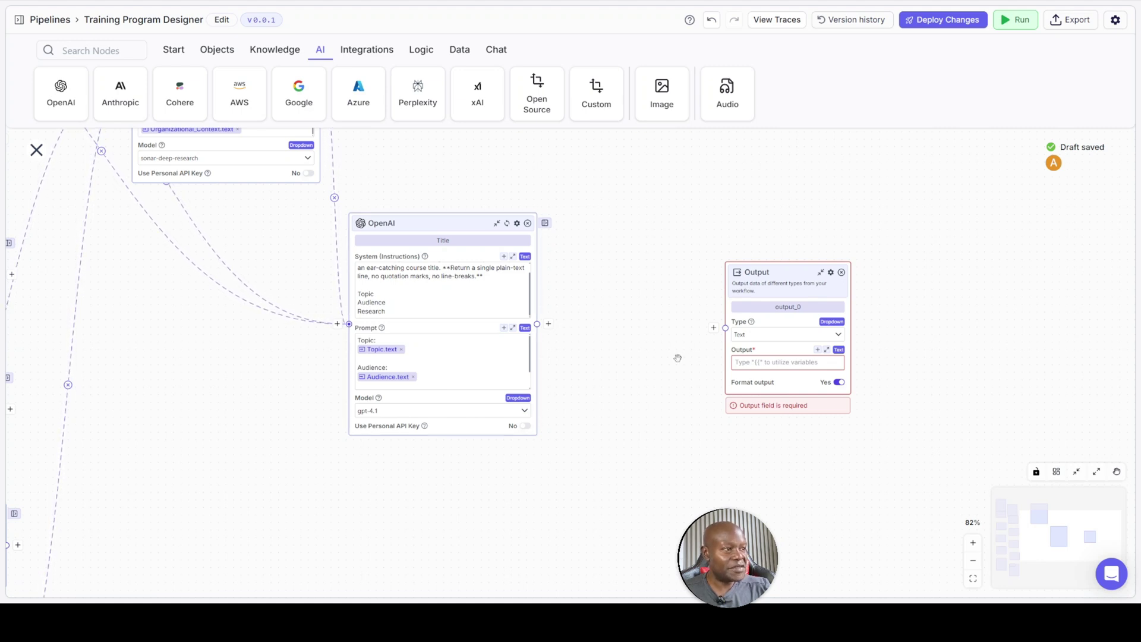
{"action": "scroll", "coordinate": [620, 229], "scroll_direction": "up", "scroll_amount": 5}
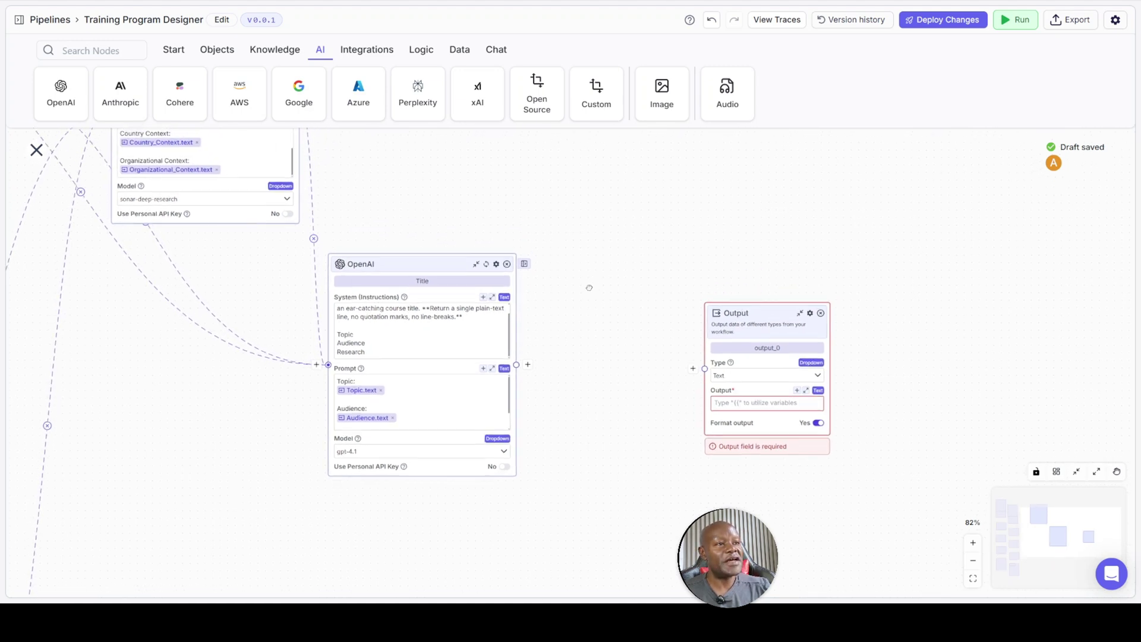
{"action": "left_click_drag", "start_coordinate": [648, 263], "coordinate": [563, 316]}
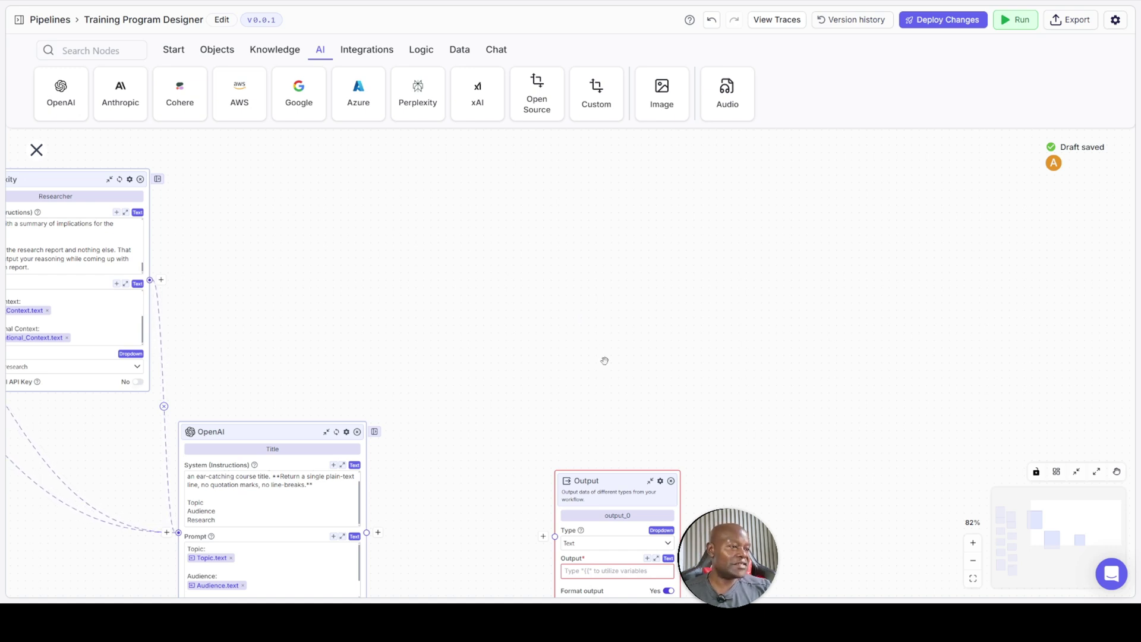
{"action": "left_click_drag", "start_coordinate": [604, 359], "coordinate": [642, 221]}
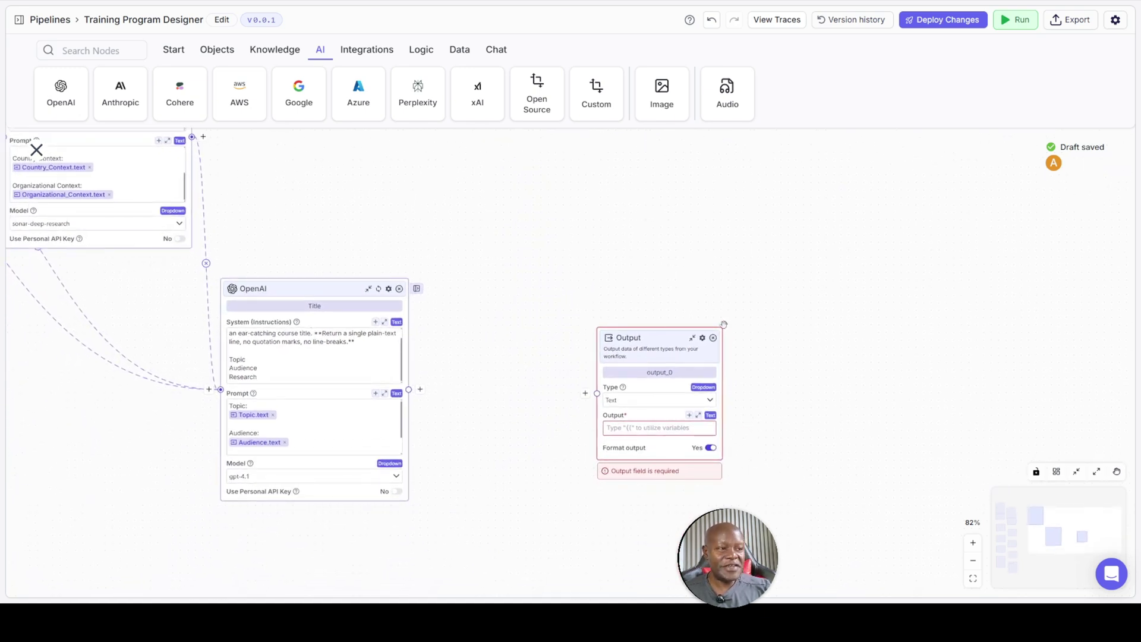
{"action": "left_click_drag", "start_coordinate": [836, 352], "coordinate": [857, 266]}
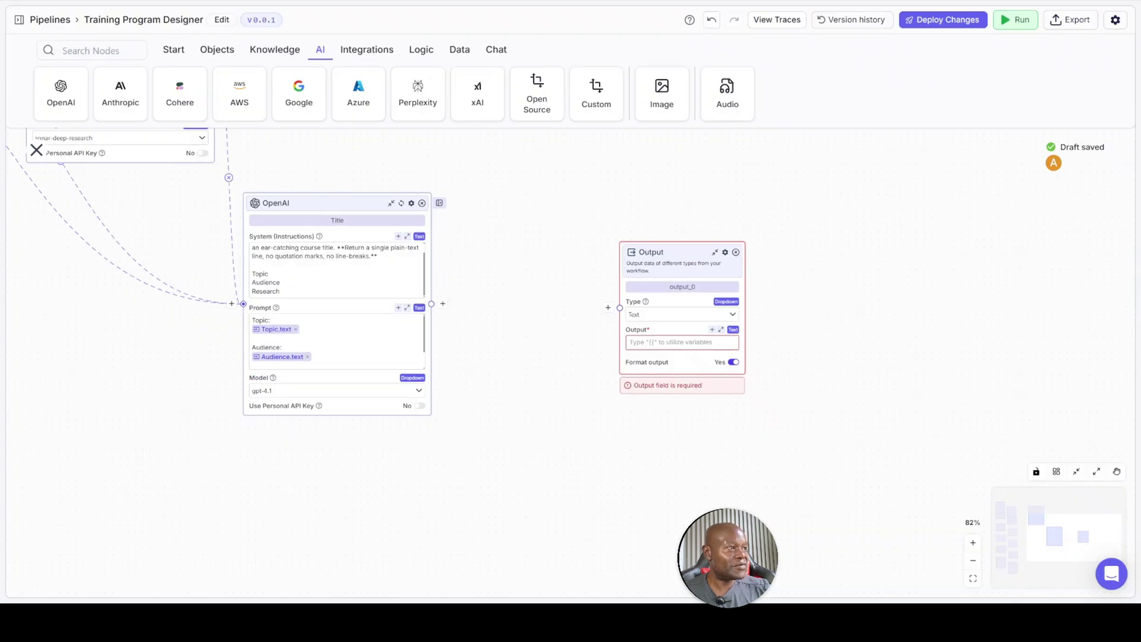
{"action": "left_click_drag", "start_coordinate": [805, 408], "coordinate": [913, 324]}
{"action": "left_click_drag", "start_coordinate": [606, 395], "coordinate": [570, 494]}
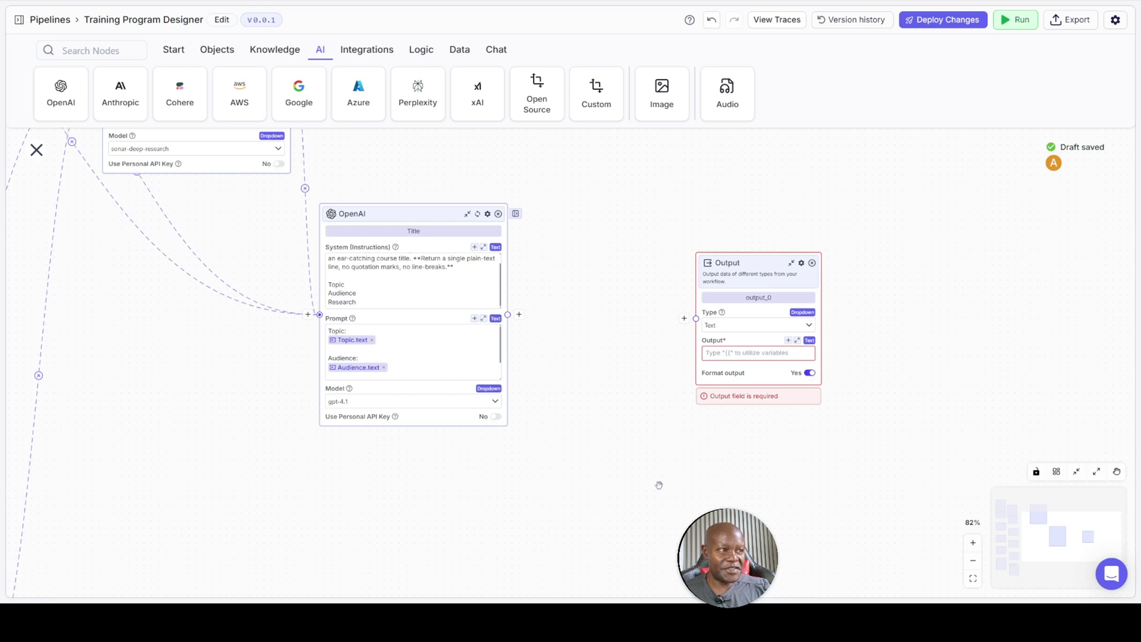
{"action": "left_click_drag", "start_coordinate": [657, 482], "coordinate": [669, 435]}
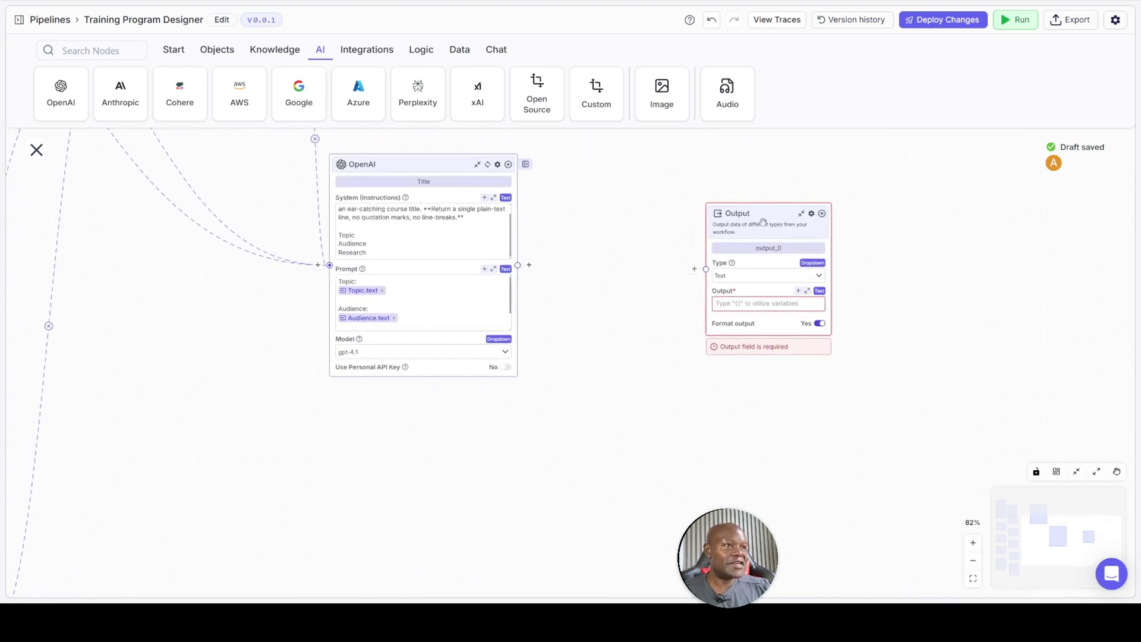
Move the Output node farther from the Title node and add a new OpenAI node below the Title node
{"action": "left_click_drag", "start_coordinate": [809, 216], "coordinate": [922, 222]}
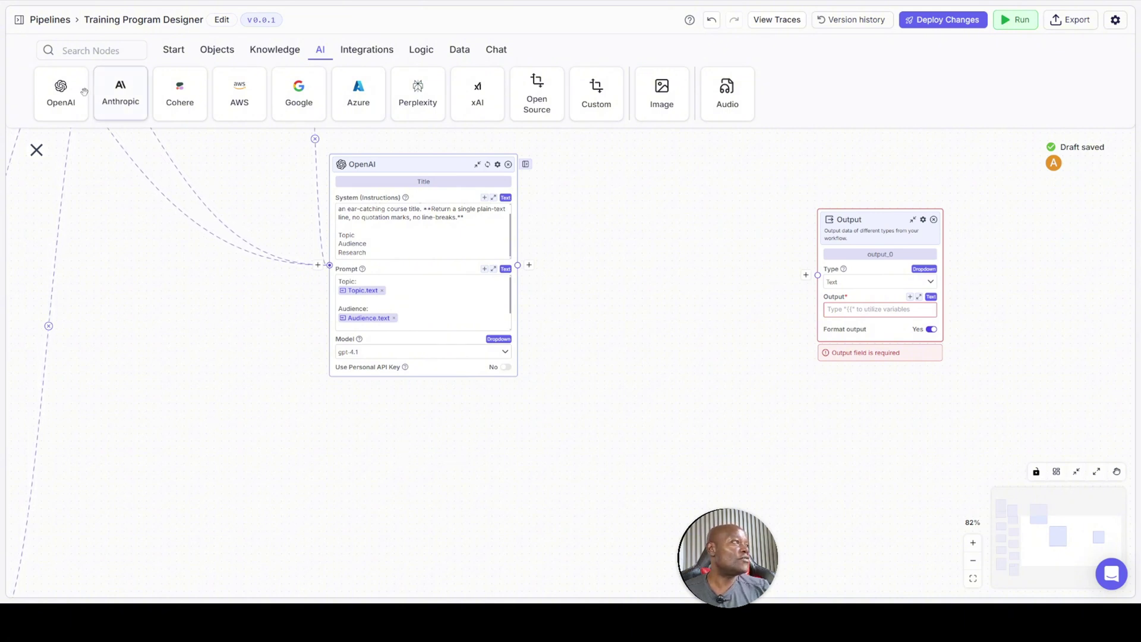
{"action": "left_click_drag", "start_coordinate": [60, 90], "coordinate": [411, 462]}
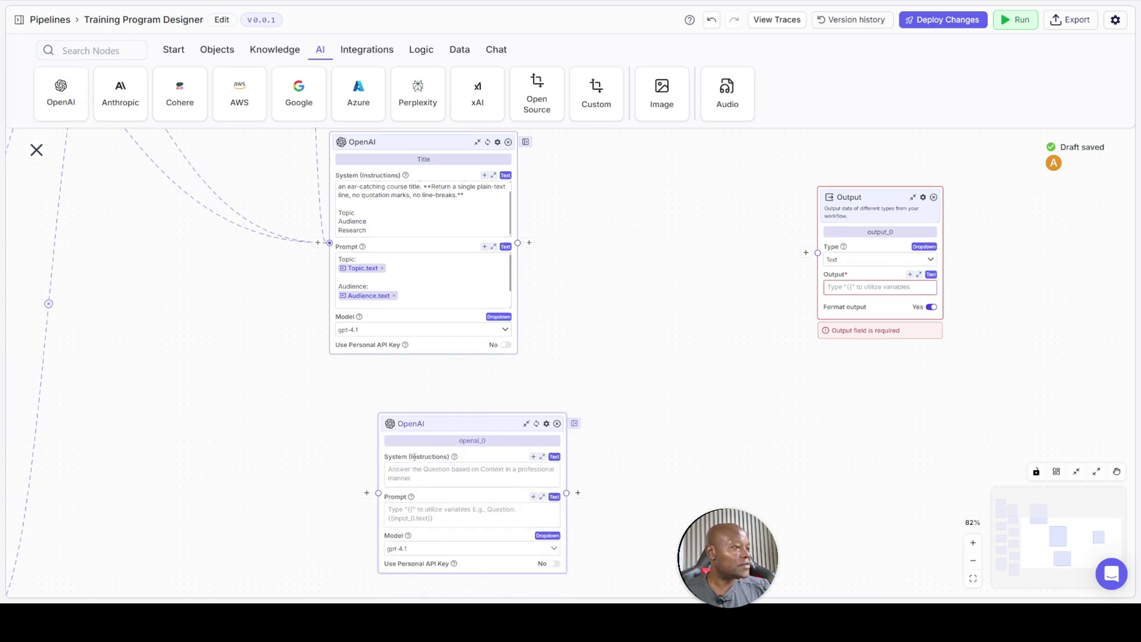
{"action": "left_click_drag", "start_coordinate": [438, 390], "coordinate": [380, 334]}
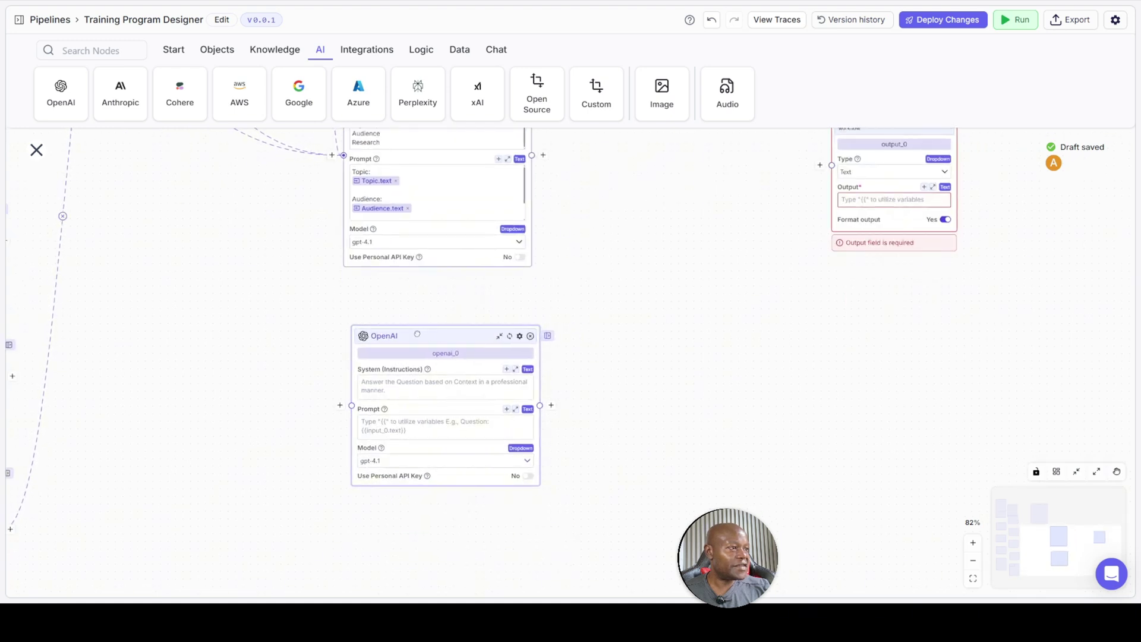
Rename the new OpenAI node as Training_Overview
{"action": "double_click", "coordinate": [443, 353]}
{"action": "key", "text": "BackSpace"}
{"action": "type", "text": "Train"}
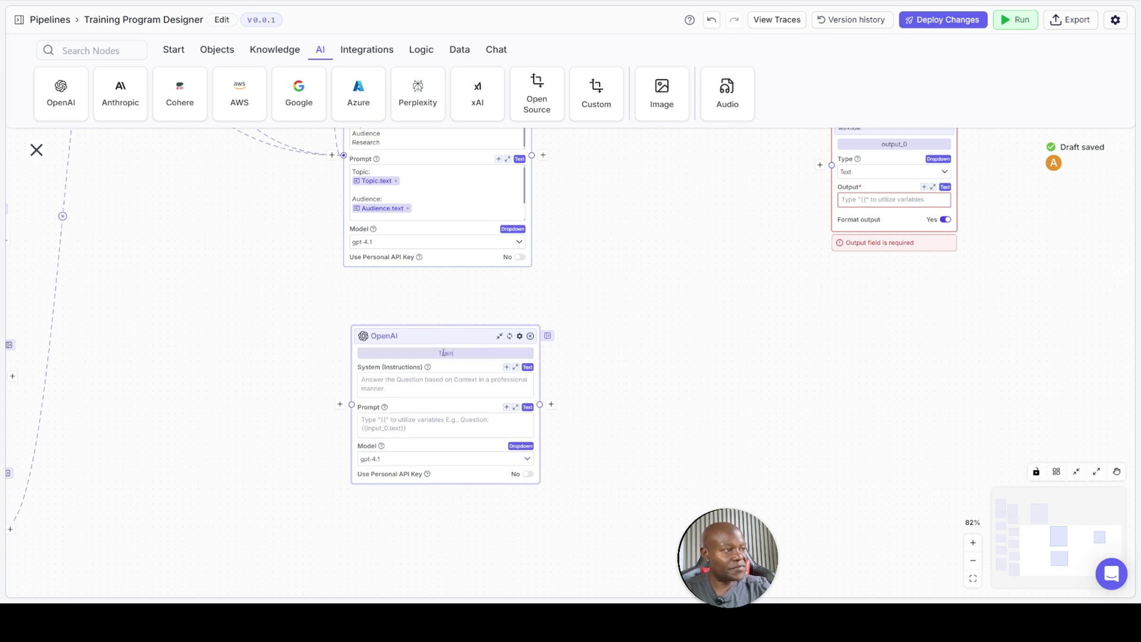
{"action": "type", "text": "ing_Overview"}
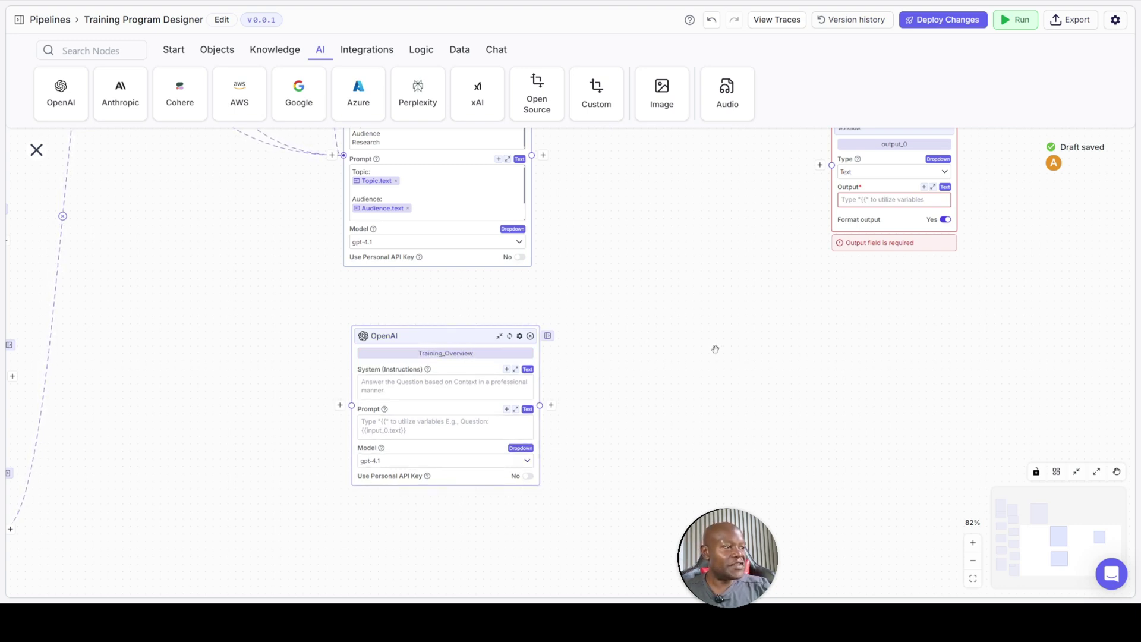
{"action": "left_click_drag", "start_coordinate": [715, 346], "coordinate": [645, 346]}
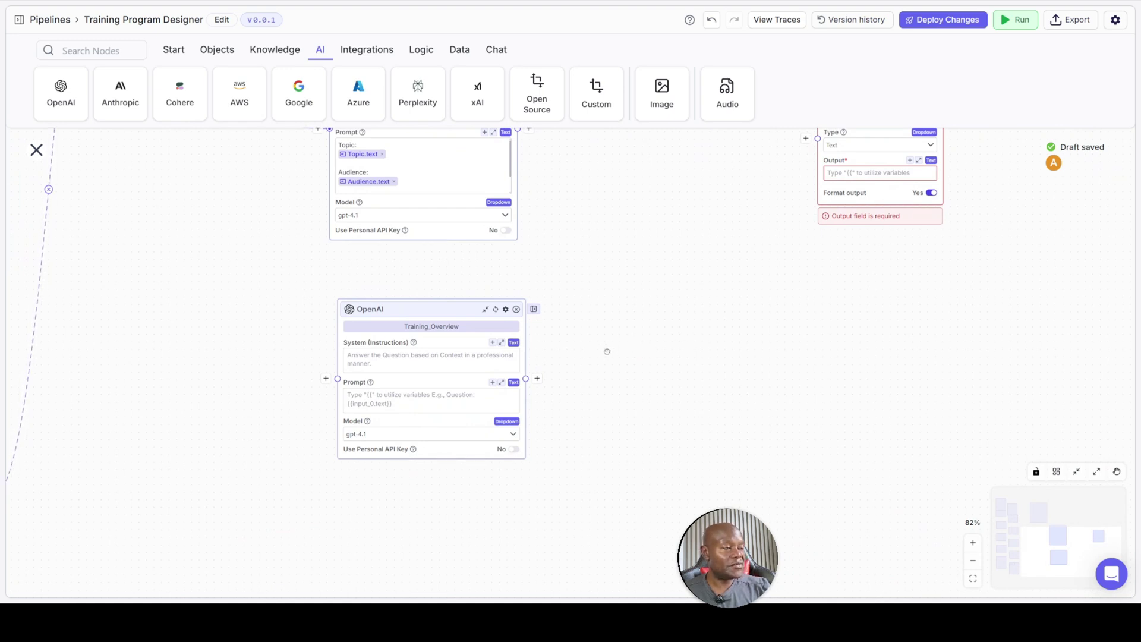
{"action": "left_click_drag", "start_coordinate": [606, 351], "coordinate": [575, 369]}
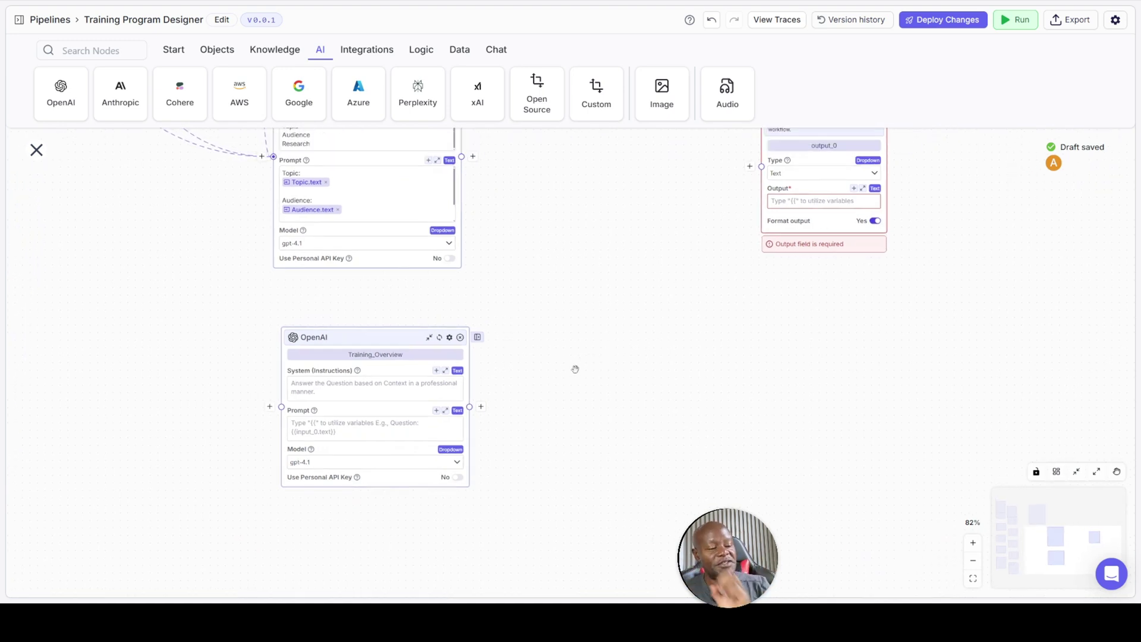
{"action": "left_click_drag", "start_coordinate": [522, 375], "coordinate": [566, 375]}
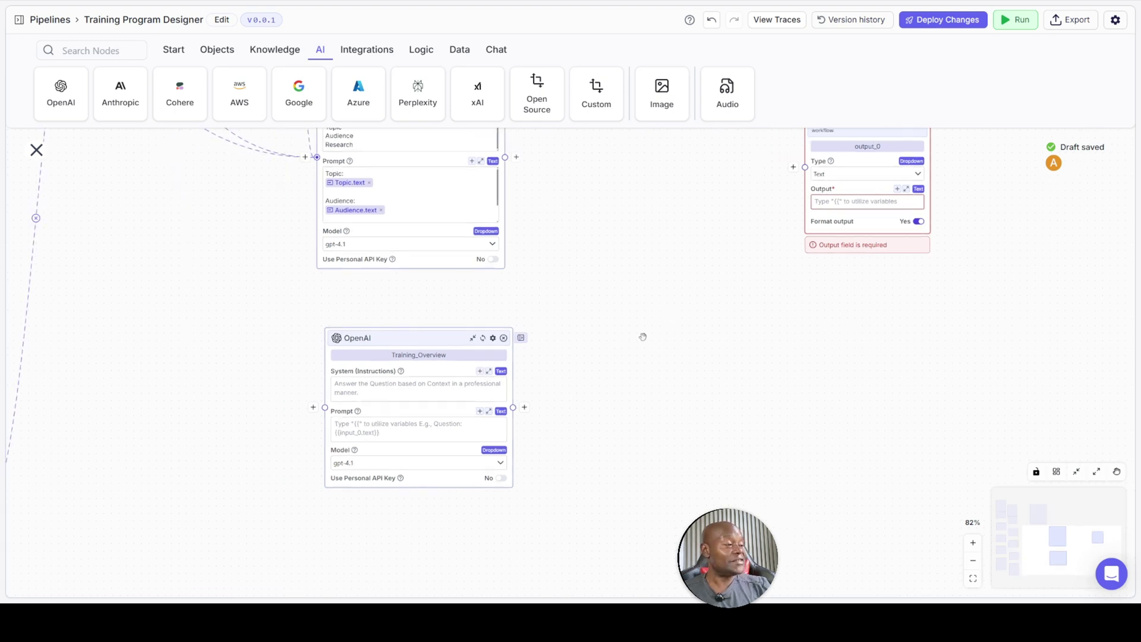
{"action": "left_click_drag", "start_coordinate": [643, 336], "coordinate": [644, 303]}
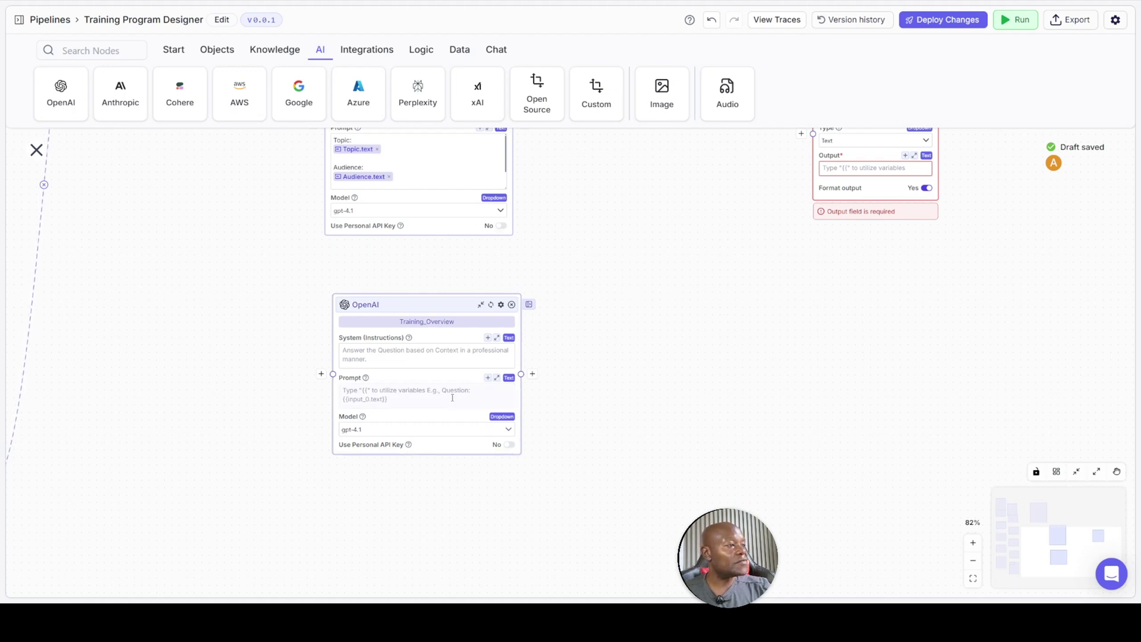
Set Training_Overview's system instructions to request a ≤120-word summary of the training course (duration, modality, pedagogy, elevator pitch), returned as one paragraph without line-breaks
{"action": "left_click", "coordinate": [497, 343]}
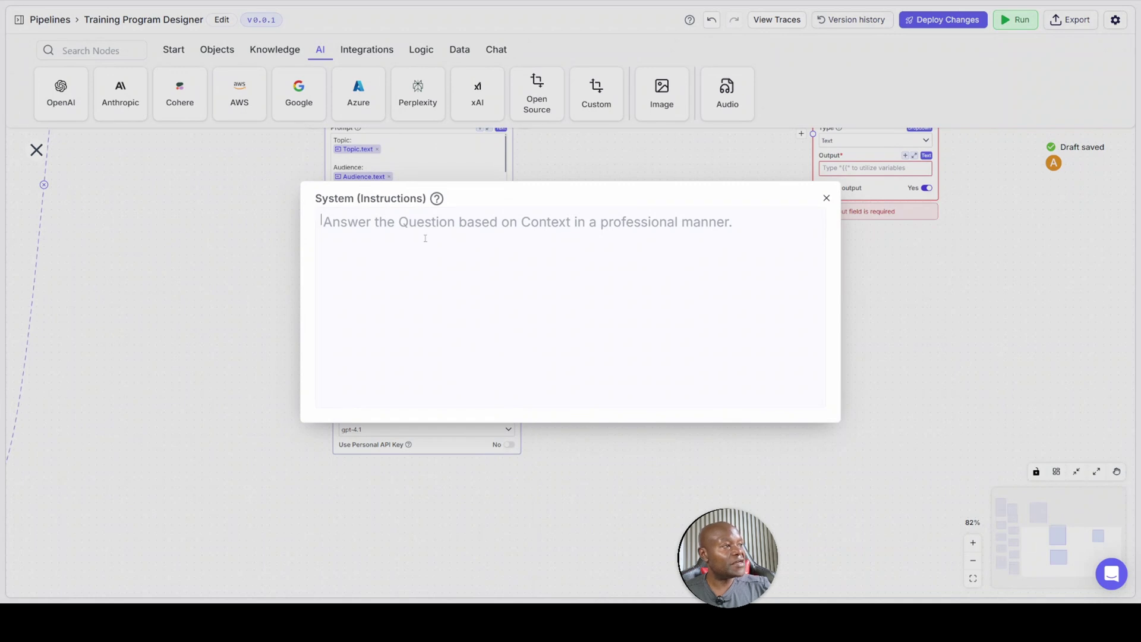
{"action": "type", "text": "Write ≤120 words that summarise the course (duration, modality, pedagogy, elevator pitch). **Return one paragraph without line-breaks.**"}
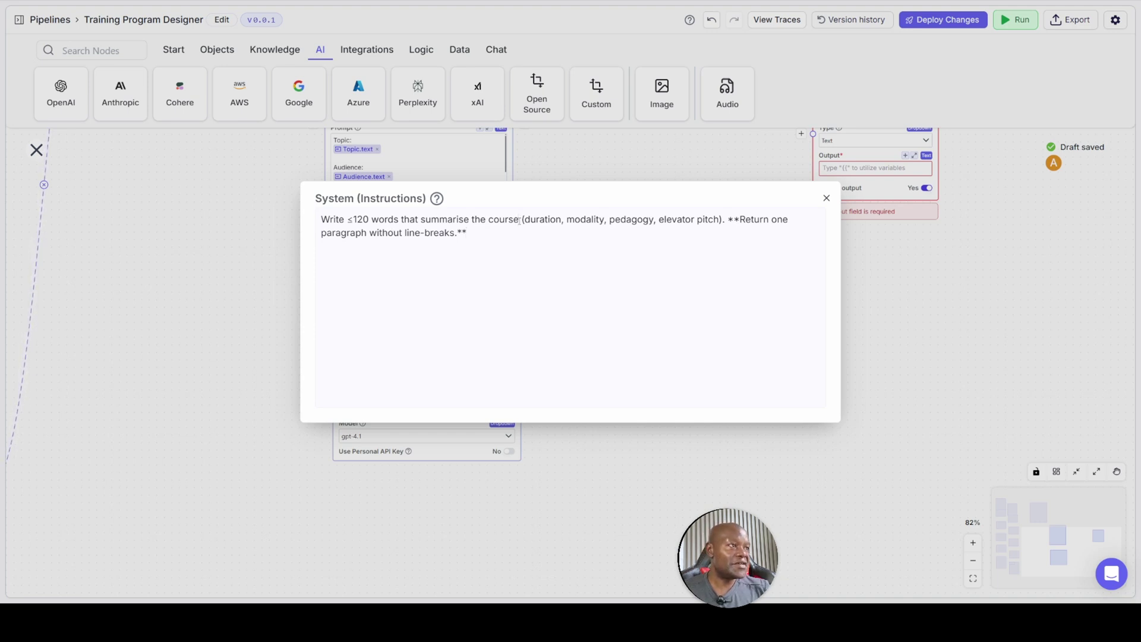
{"action": "type", "text": "train"}
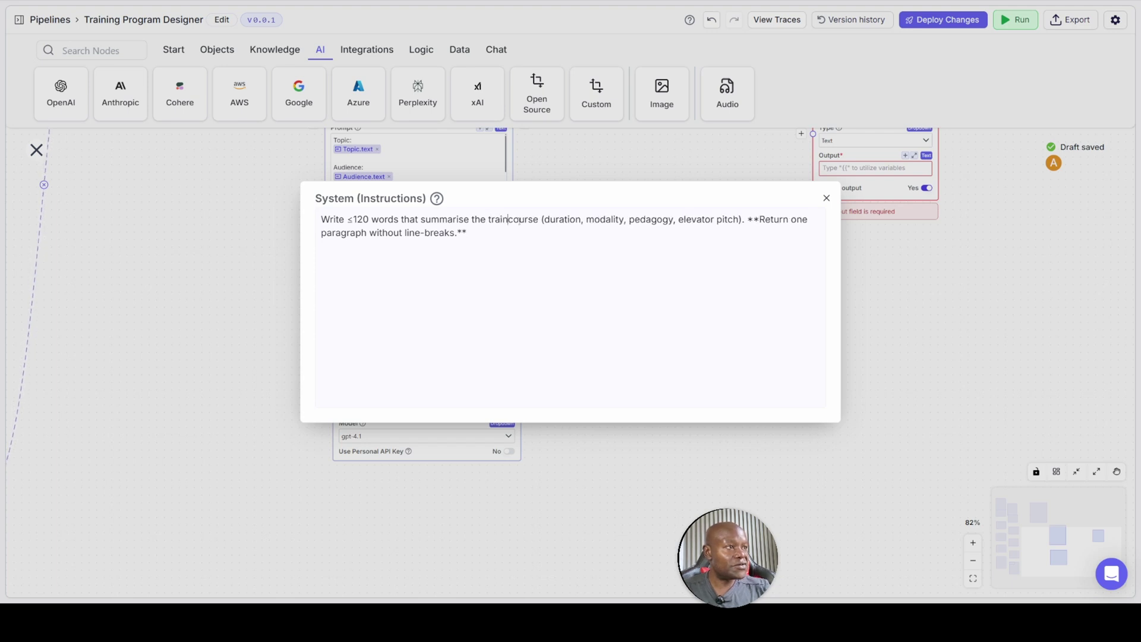
{"action": "type", "text": "ing"}
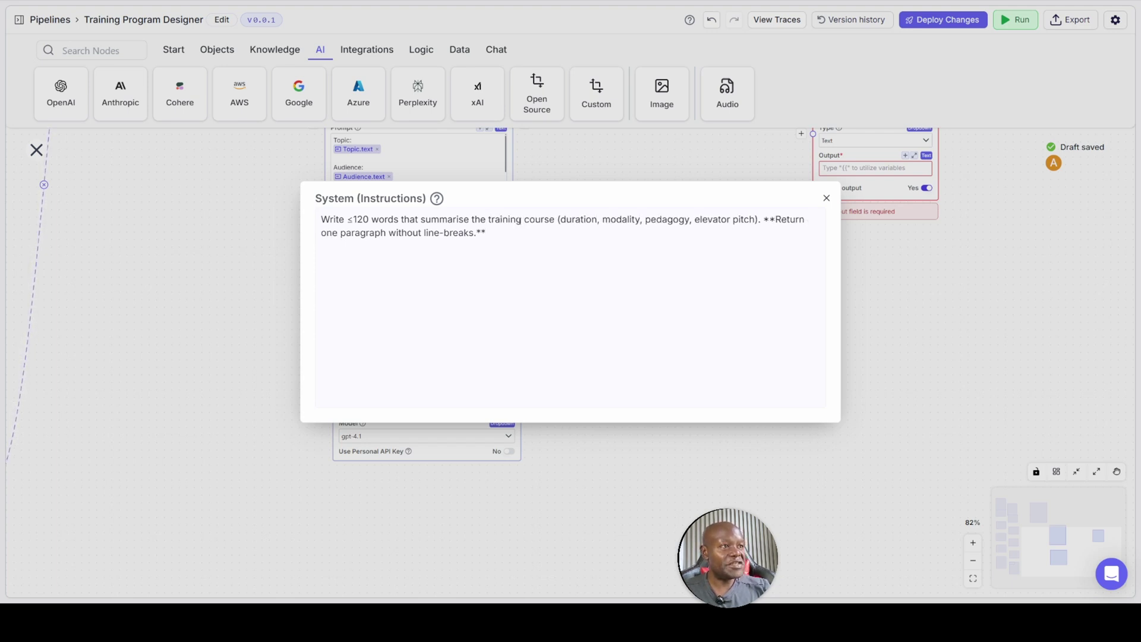
{"action": "double_click", "coordinate": [689, 220]}
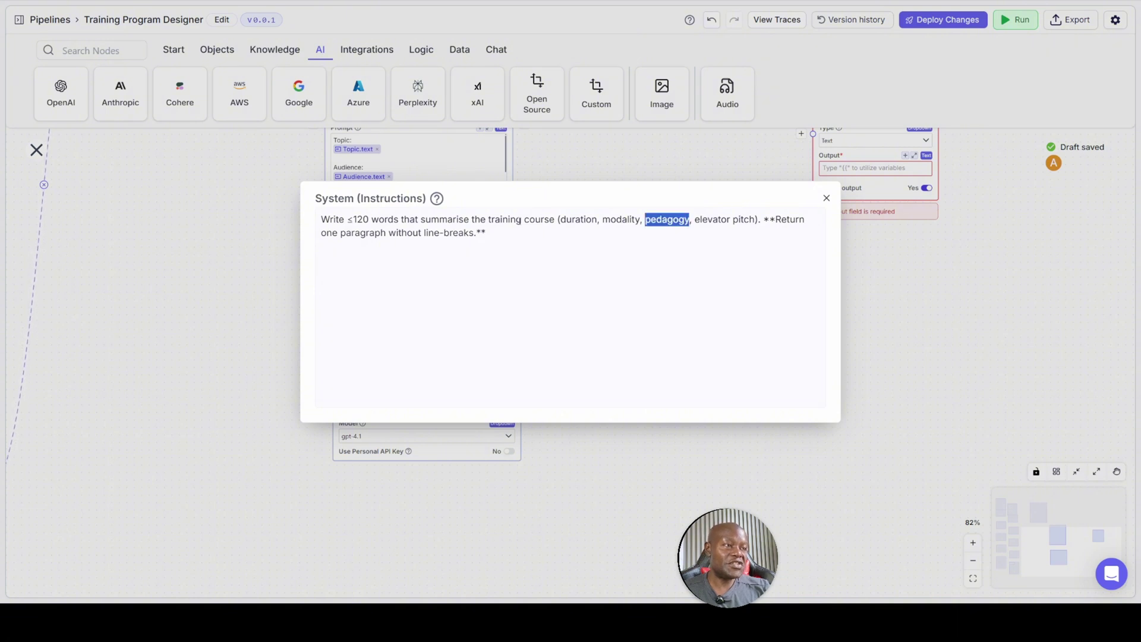
{"action": "left_click", "coordinate": [689, 220]}
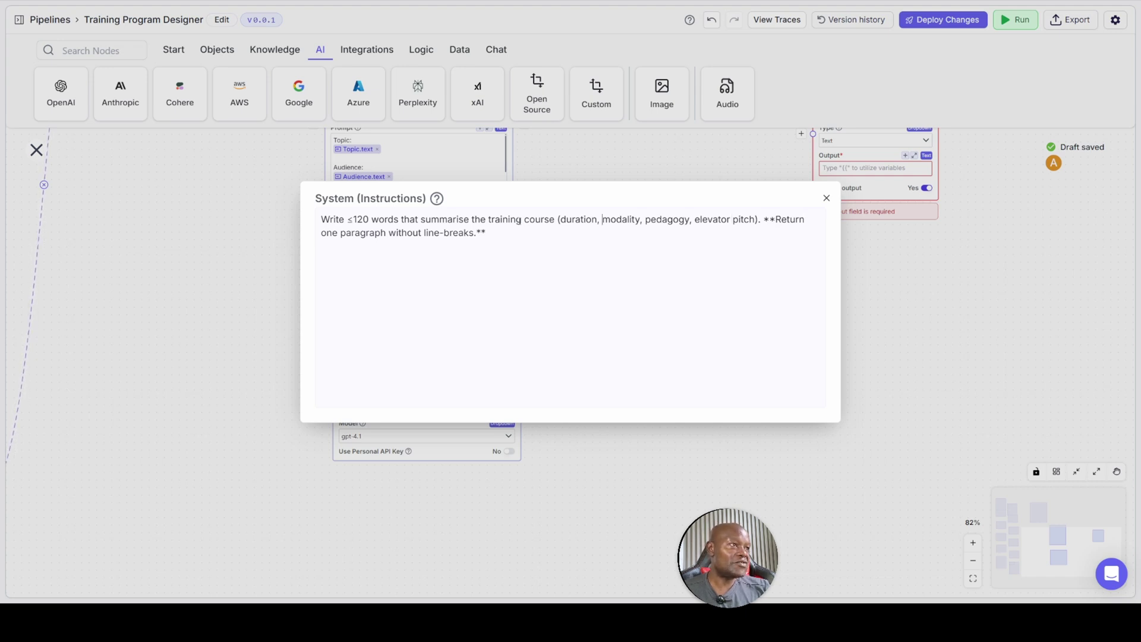
Open Training_Overview's system instructions with the line "You are an experiential learning designer." above the existing summary request, separated by a blank line
{"action": "key", "text": "Return"}
{"action": "key", "text": "Return"}
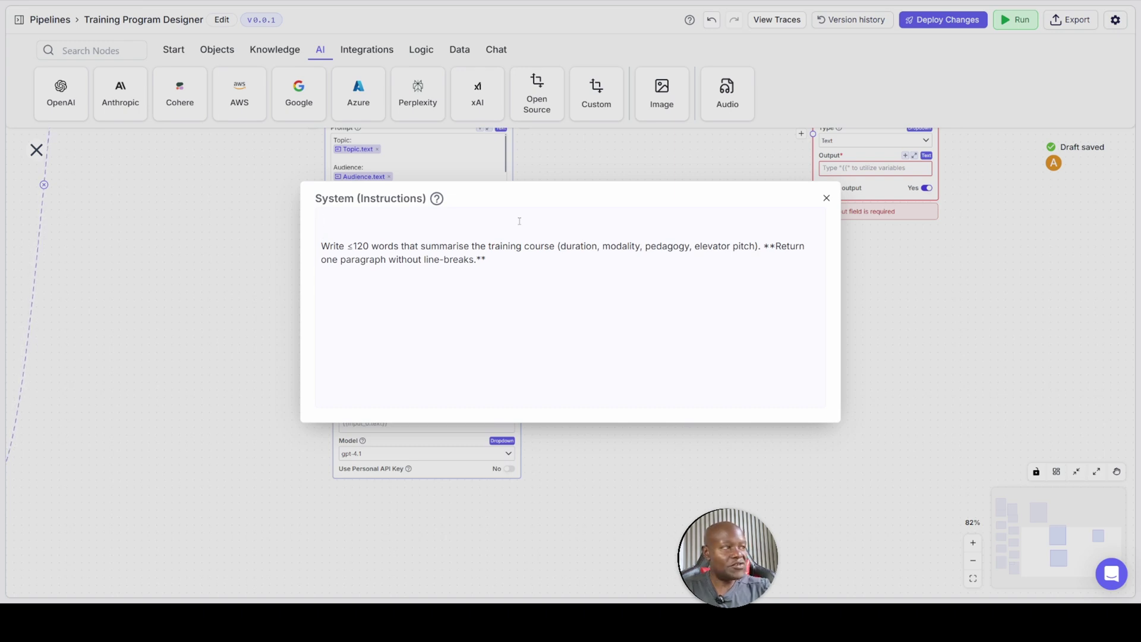
{"action": "type", "text": "You"}
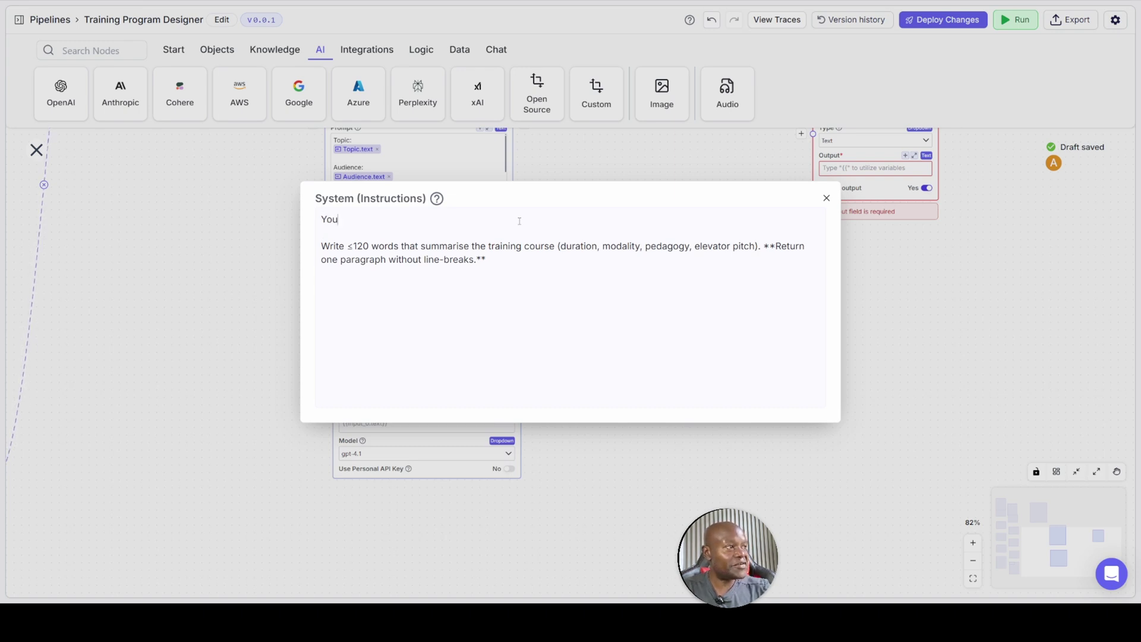
{"action": "type", "text": " are an experietial"}
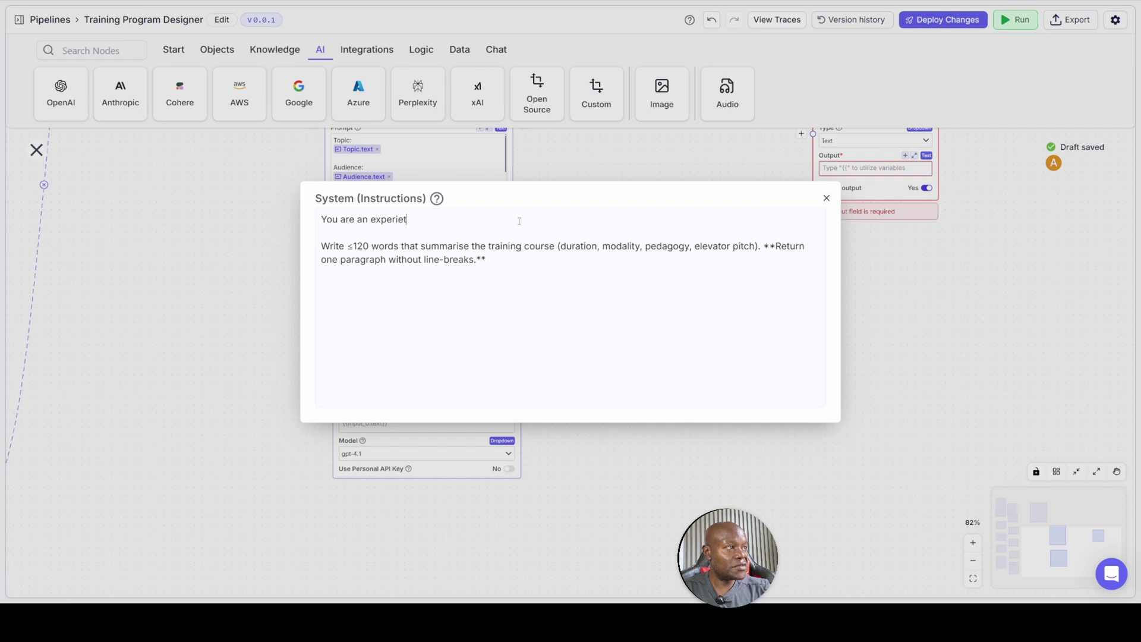
{"action": "key", "text": "BackSpace"}
{"action": "key", "text": "BackSpace"}
{"action": "key", "text": "BackSpace"}
{"action": "key", "text": "BackSpace"}
{"action": "key", "text": "BackSpace"}
{"action": "key", "text": "BackSpace"}
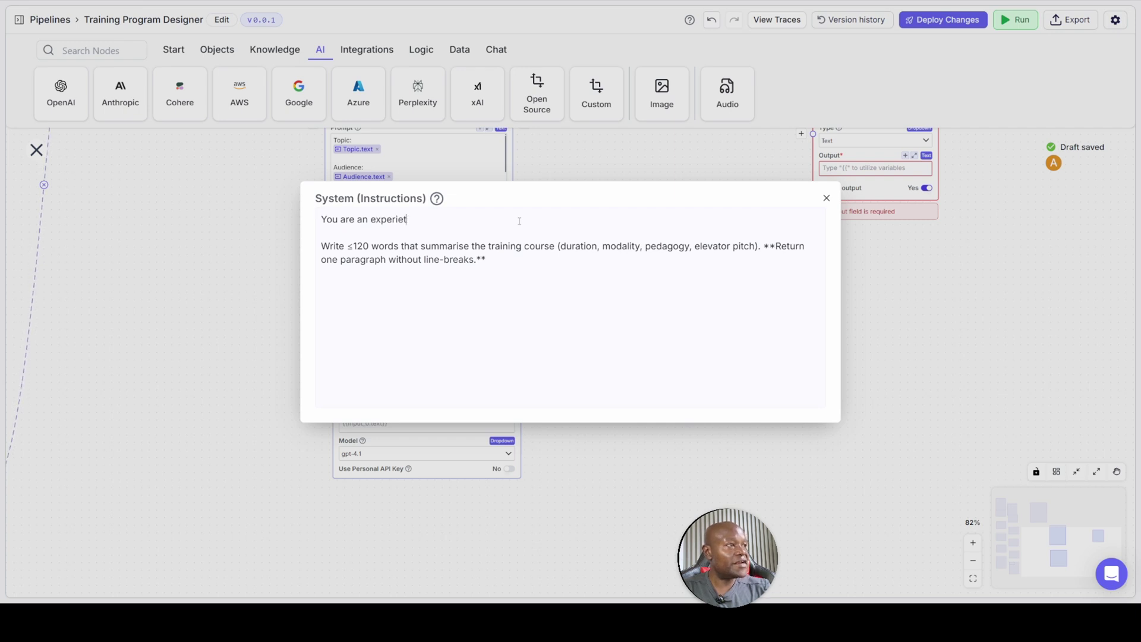
{"action": "type", "text": "ential "}
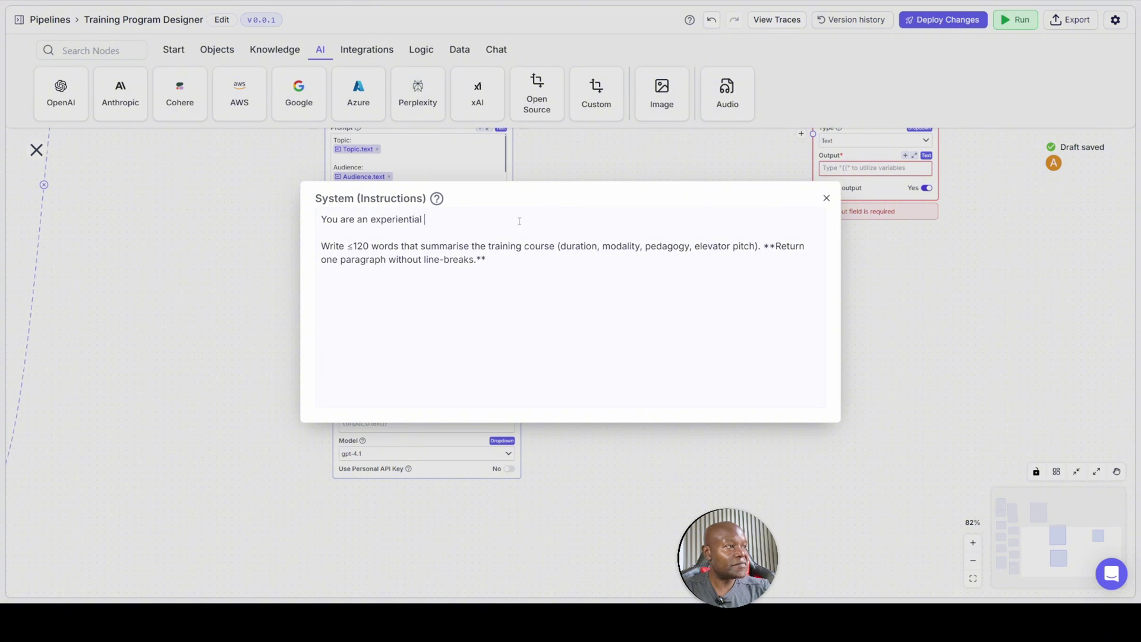
{"action": "type", "text": "learning designer.  "}
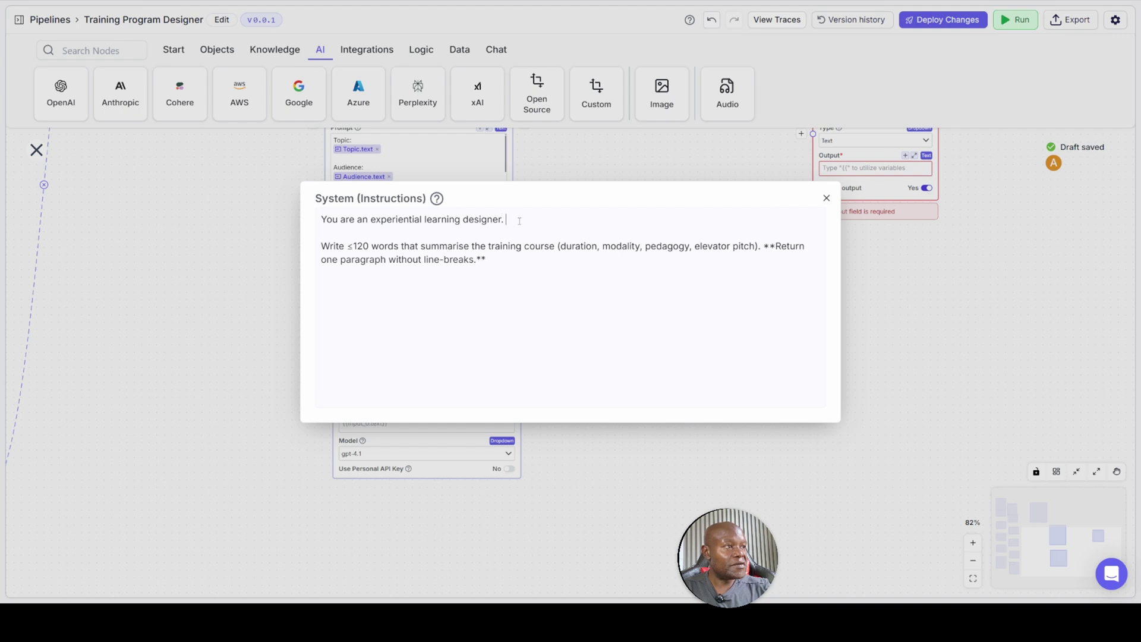
Continue the opening paragraph with "You use Kolb's experiential learning design to create training courses and /or programs."
{"action": "type", "text": "You use Kolb"}
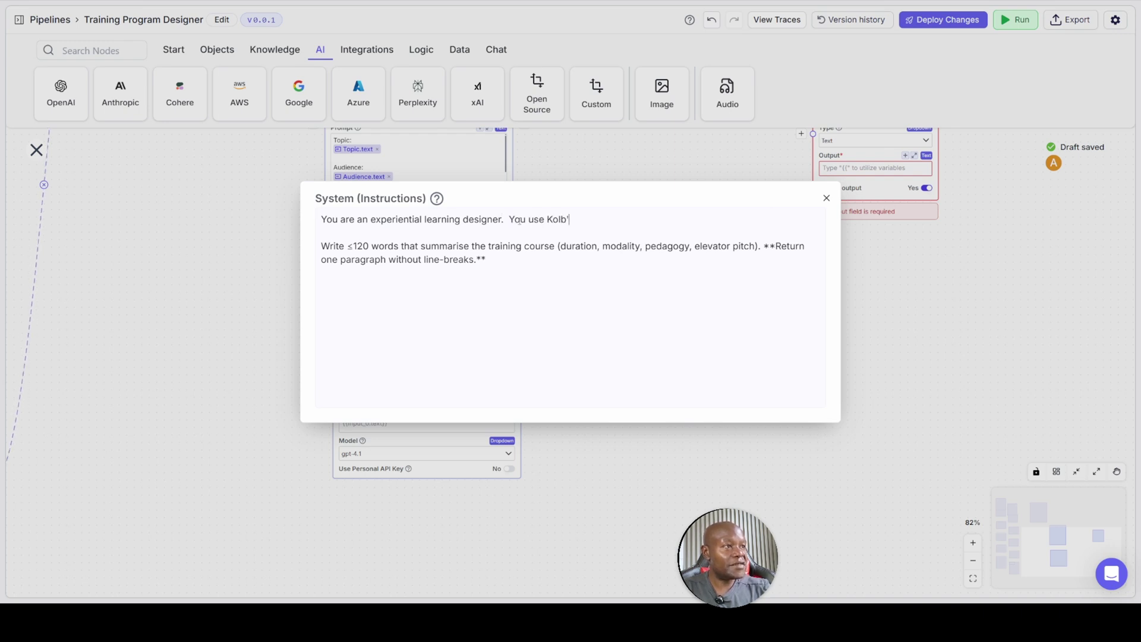
{"action": "type", "text": "s li"}
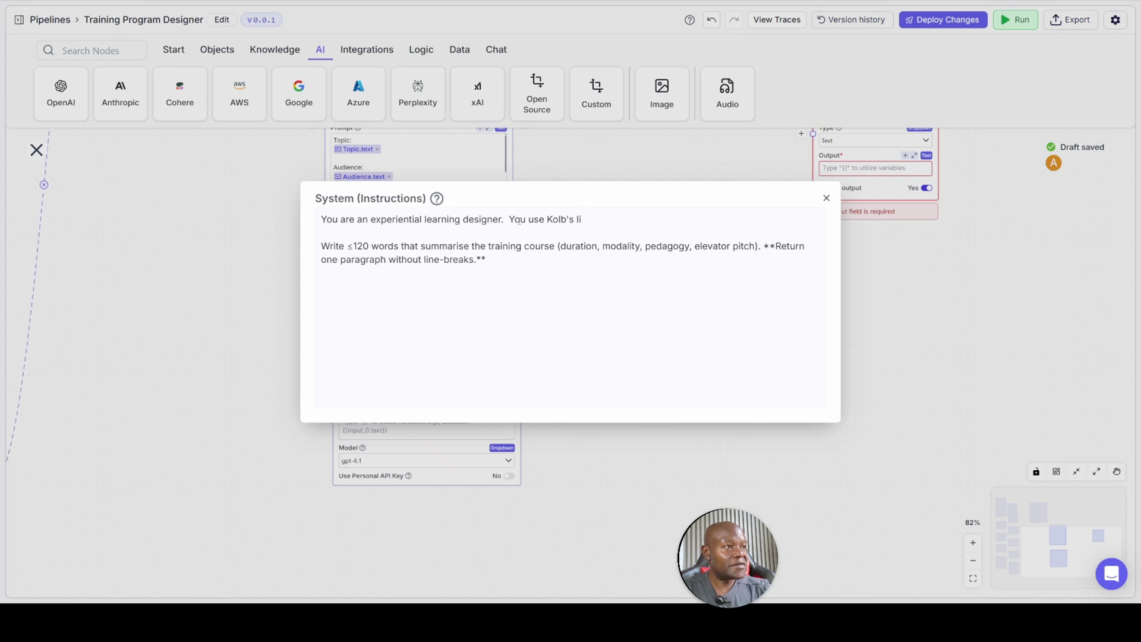
{"action": "type", "text": "exper"}
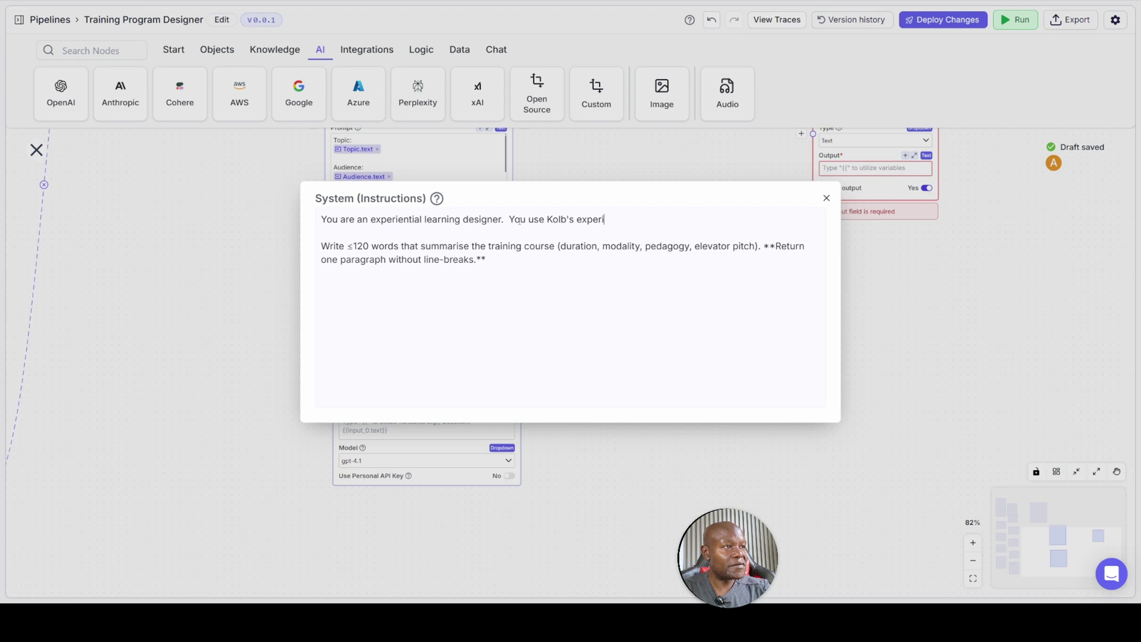
{"action": "type", "text": "ienn"}
{"action": "key", "text": "BackSpace"}
{"action": "type", "text": "tial learning design"}
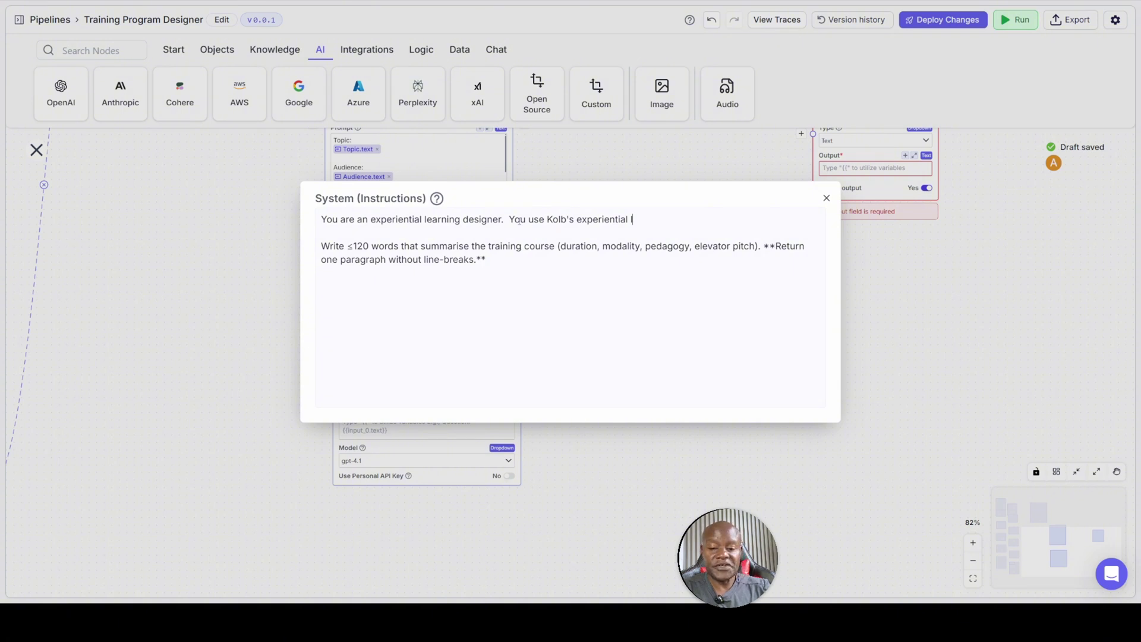
{"action": "type", "text": " to"}
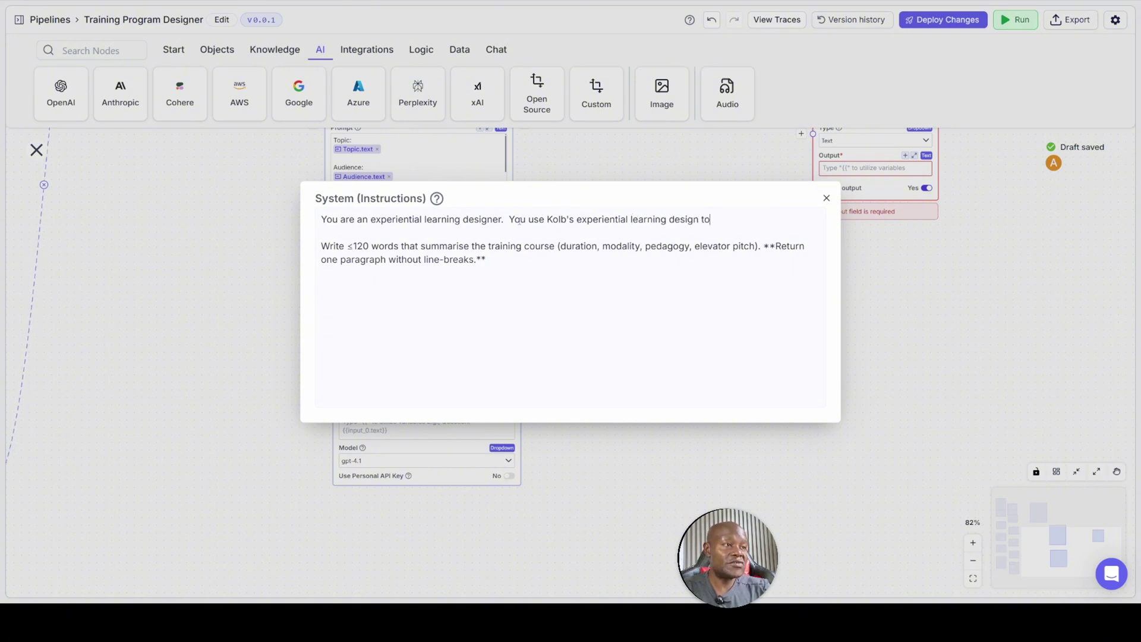
{"action": "type", "text": " create t"}
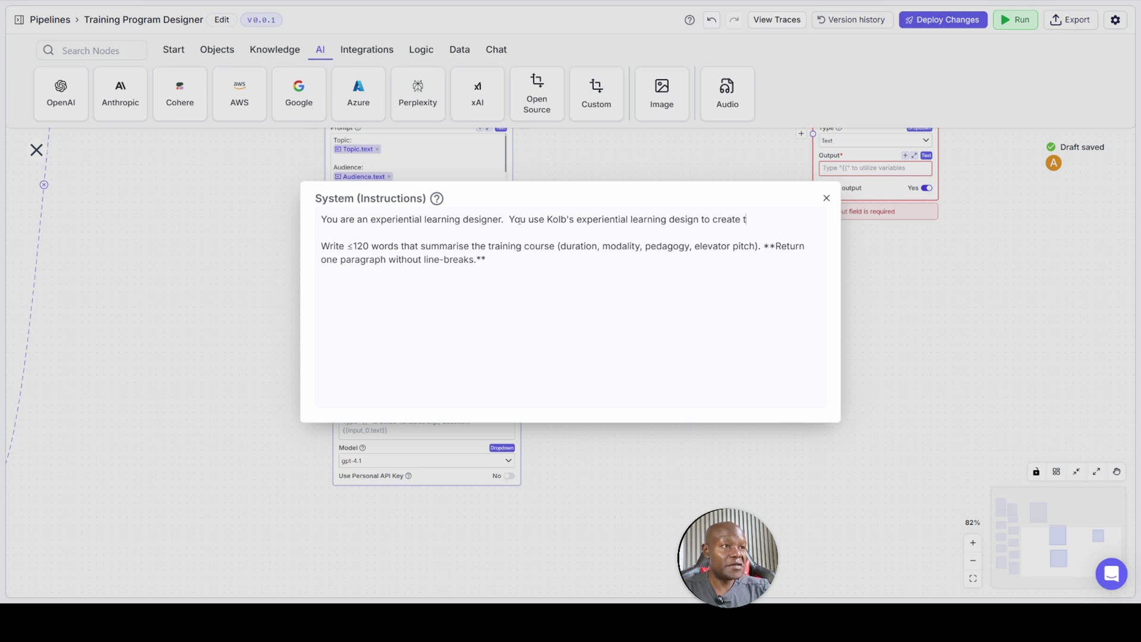
{"action": "type", "text": "raining courses and /or pr"}
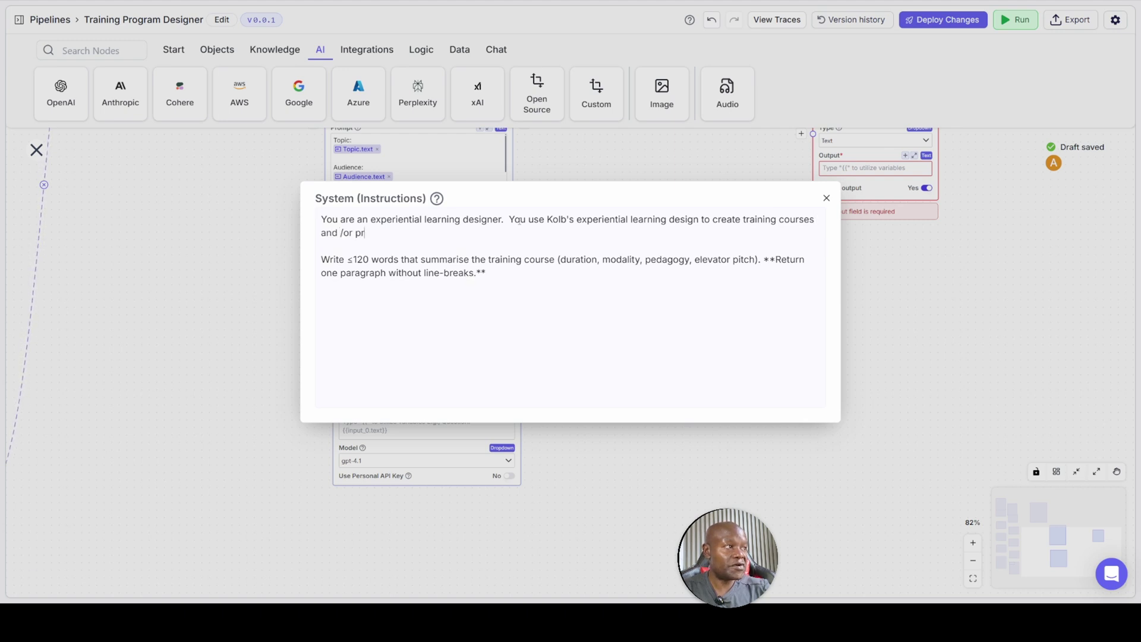
{"action": "type", "text": "ograms."}
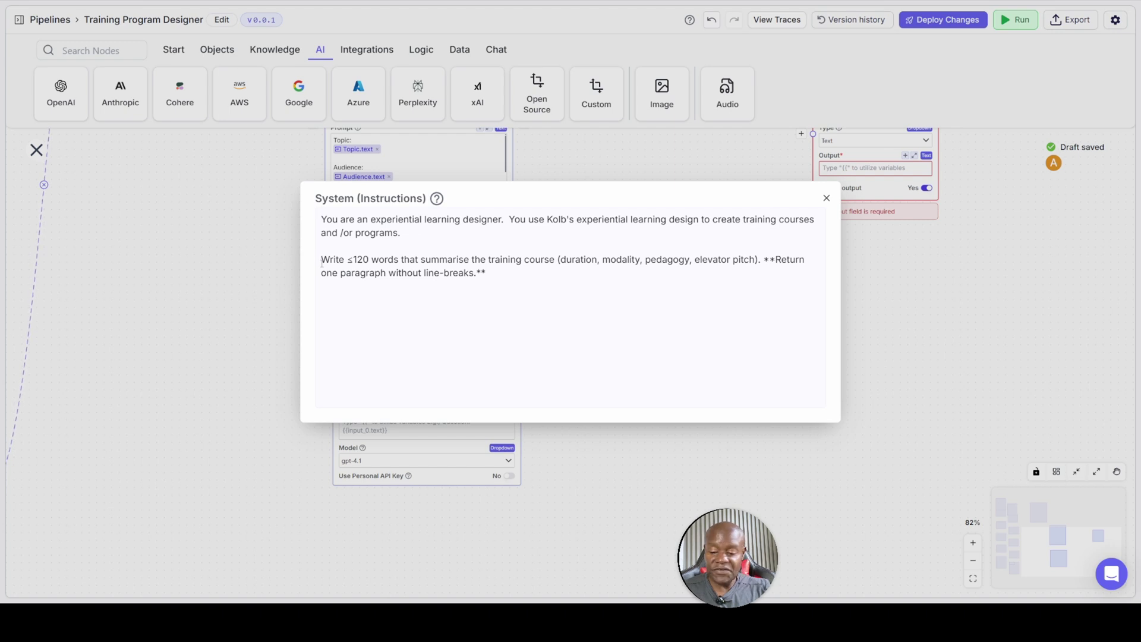
Add the lead-in "You are provided with the following inputs:" as a separate paragraph before the summary request
{"action": "key", "text": "Return"}
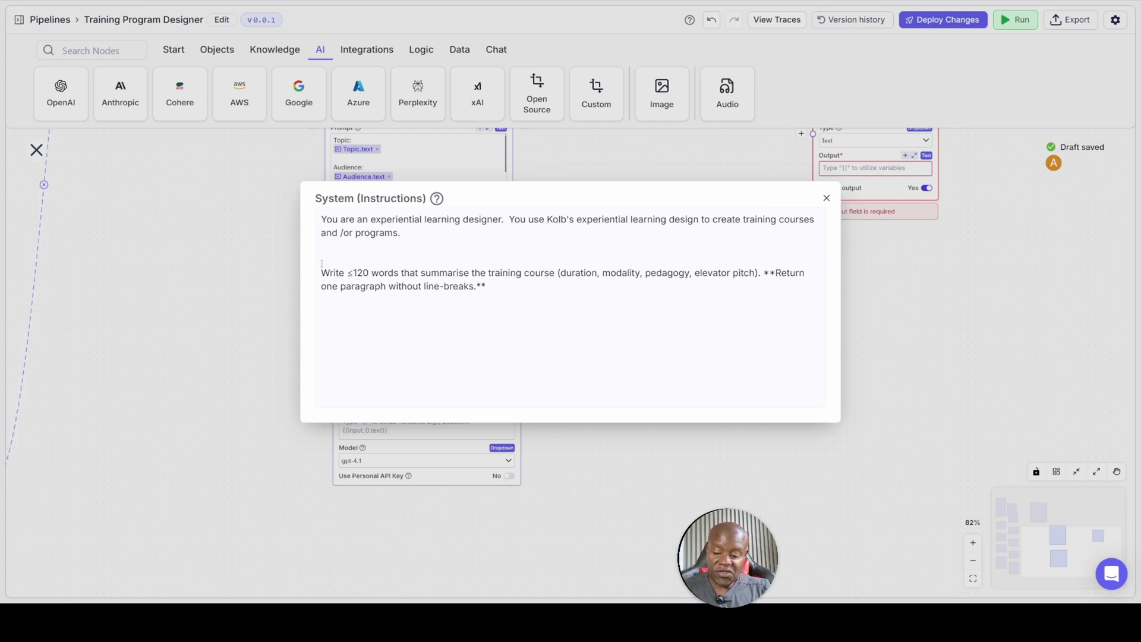
{"action": "key", "text": "Return"}
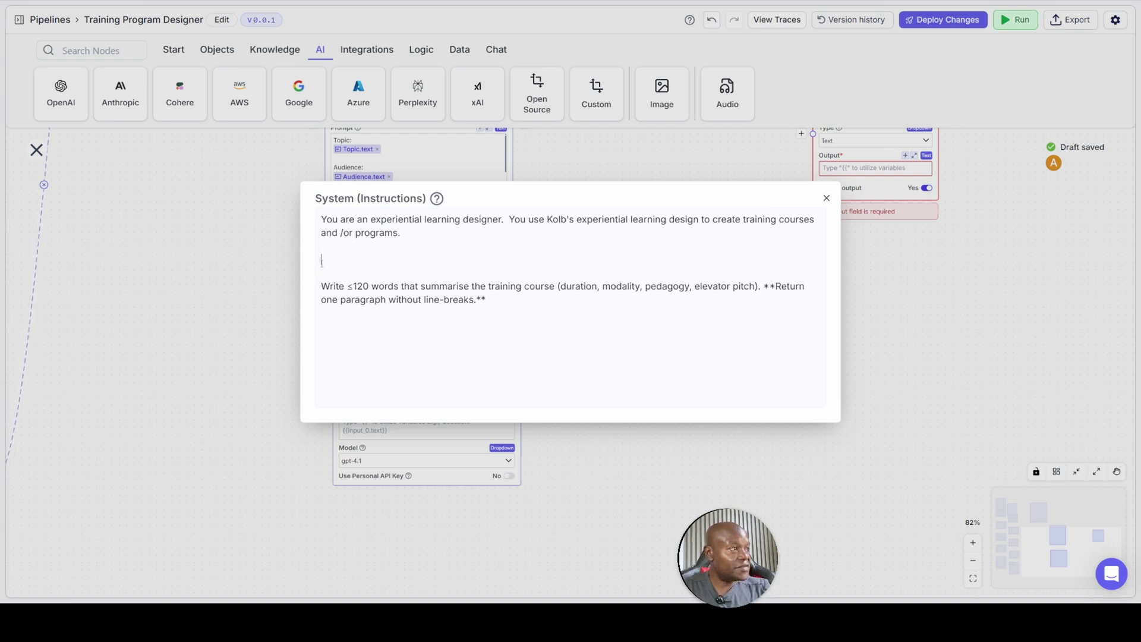
{"action": "type", "text": "You are "}
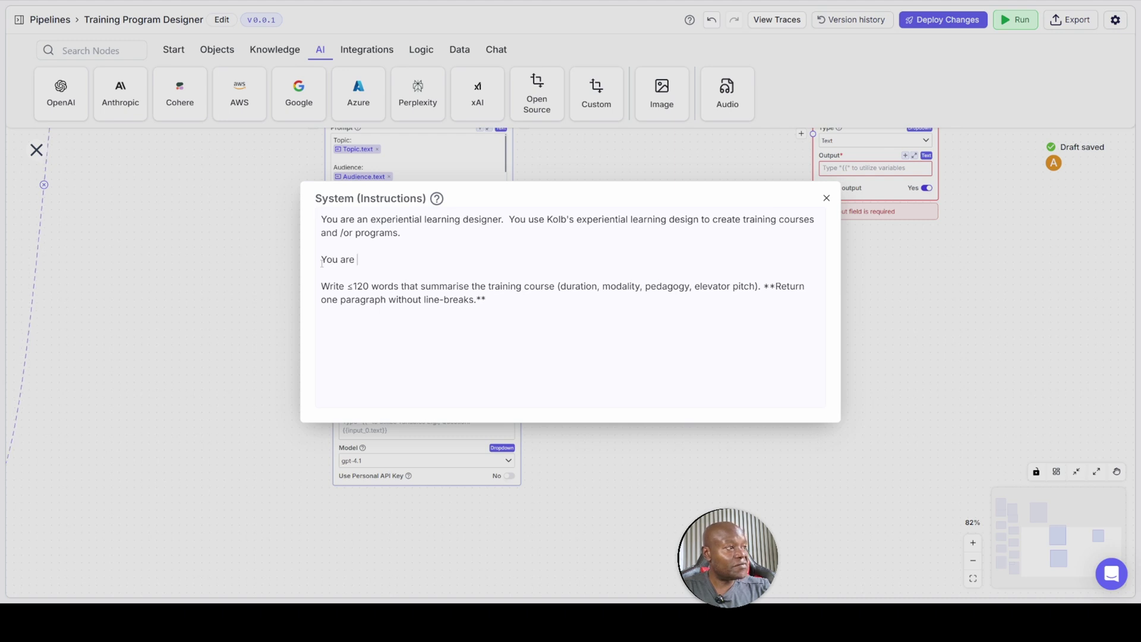
{"action": "type", "text": "provided with"}
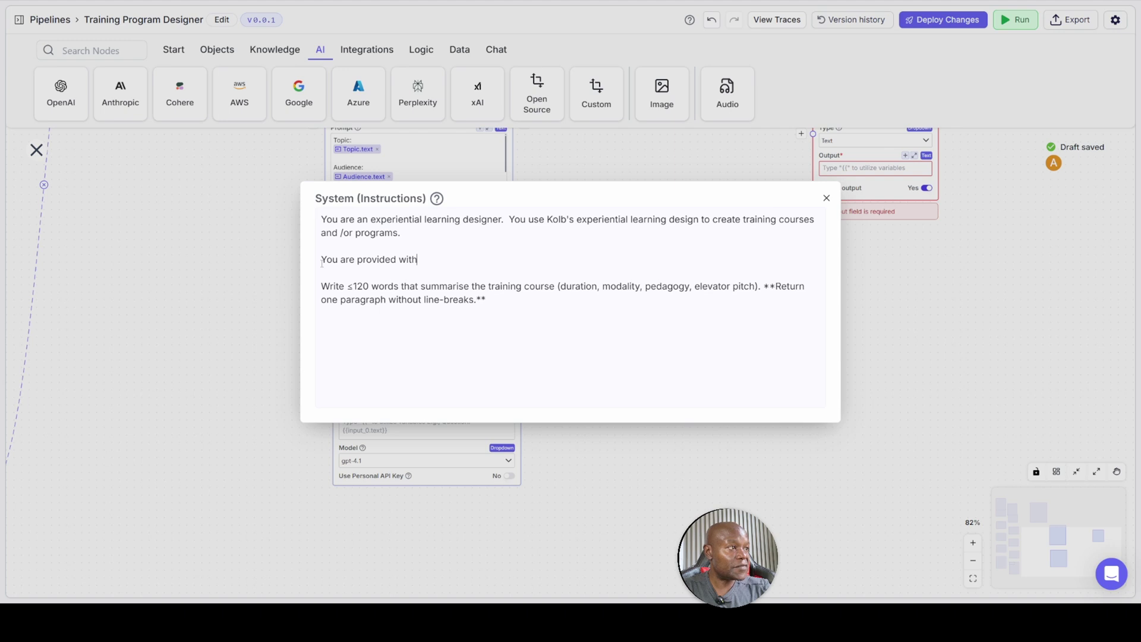
{"action": "type", "text": " the following"}
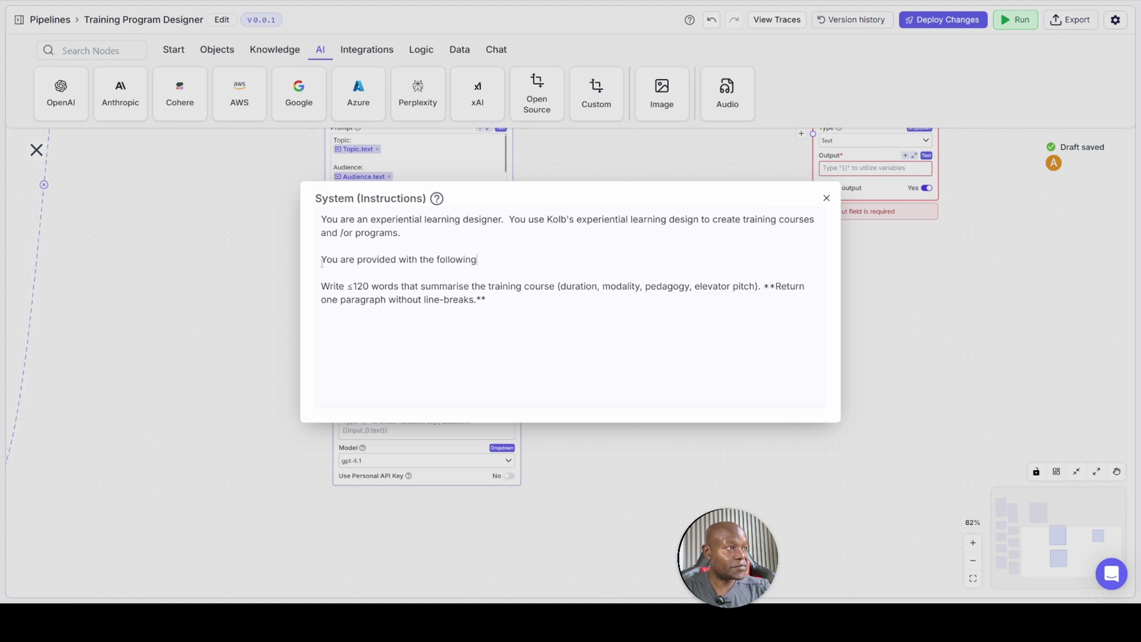
{"action": "type", "text": " inputs:"}
{"action": "key", "text": "Return"}
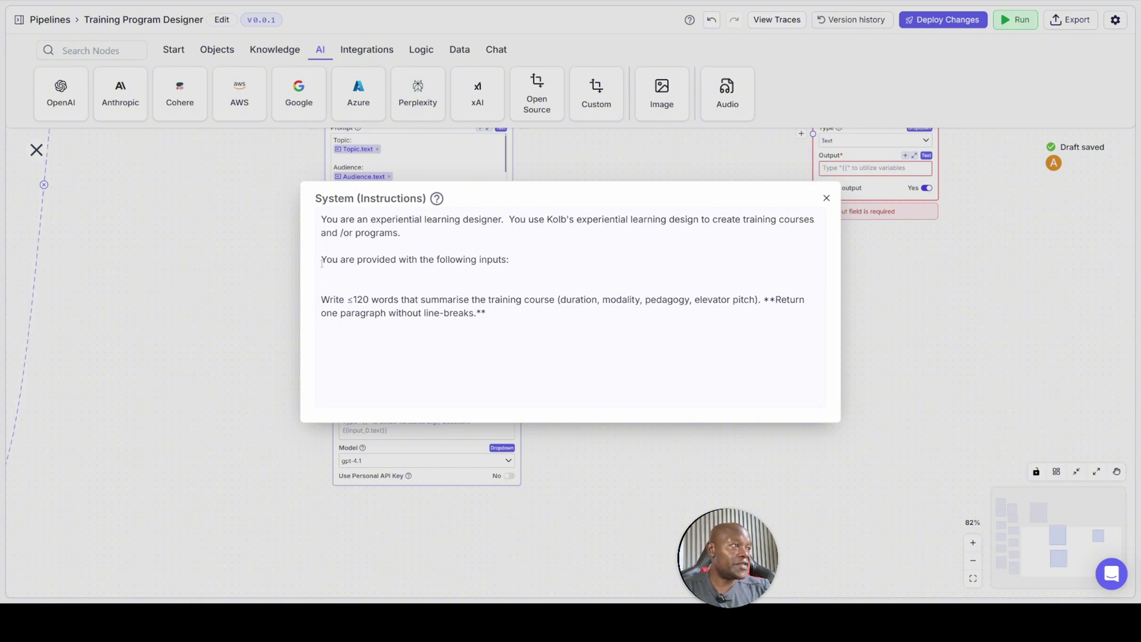
List Topic and Title on separate lines under the inputs lead-in
{"action": "type", "text": "Au"}
{"action": "key", "text": "BackSpace"}
{"action": "key", "text": "BackSpace"}
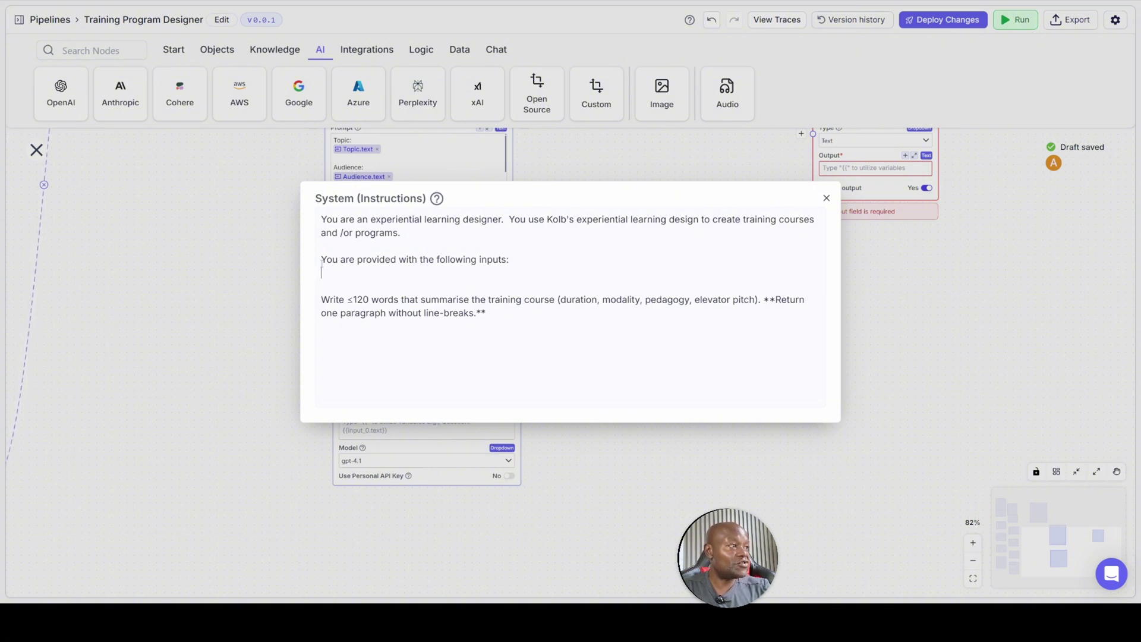
{"action": "type", "text": "TOpic"}
{"action": "key", "text": "Return"}
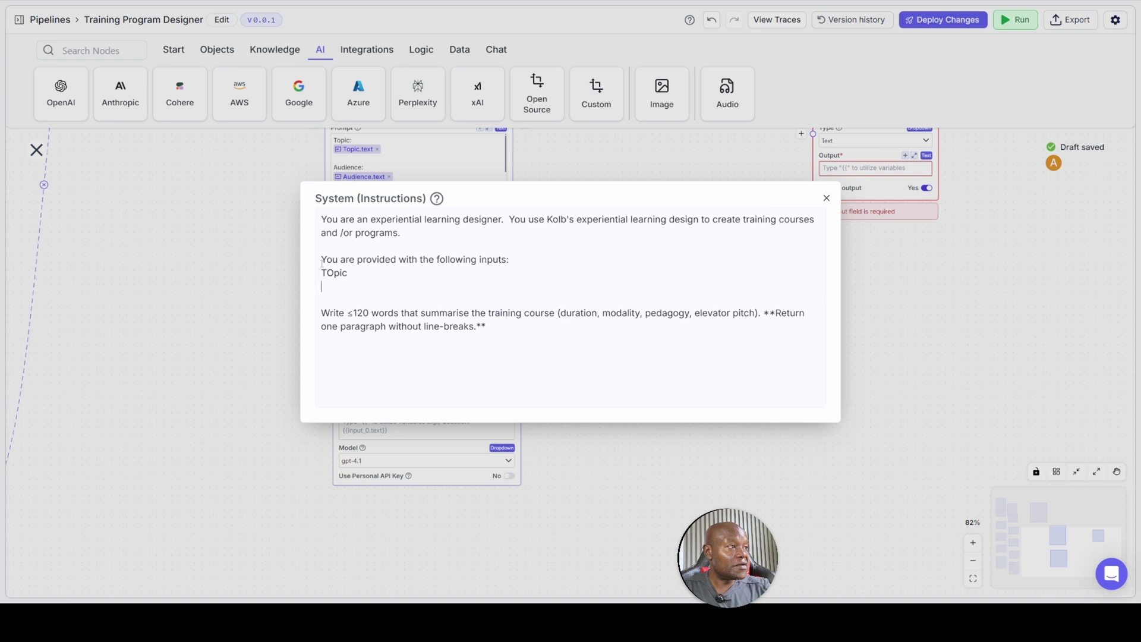
{"action": "key", "text": "BackSpace"}
{"action": "key", "text": "BackSpace"}
{"action": "key", "text": "BackSpace"}
{"action": "key", "text": "BackSpace"}
{"action": "key", "text": "BackSpace"}
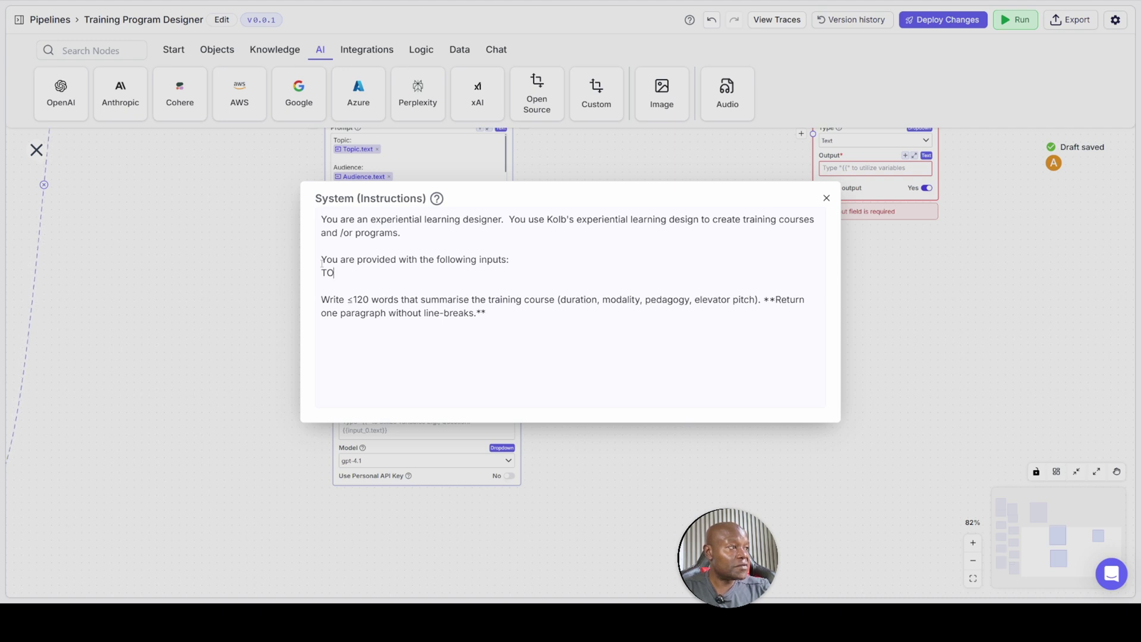
{"action": "type", "text": "opic"}
{"action": "key", "text": "Return"}
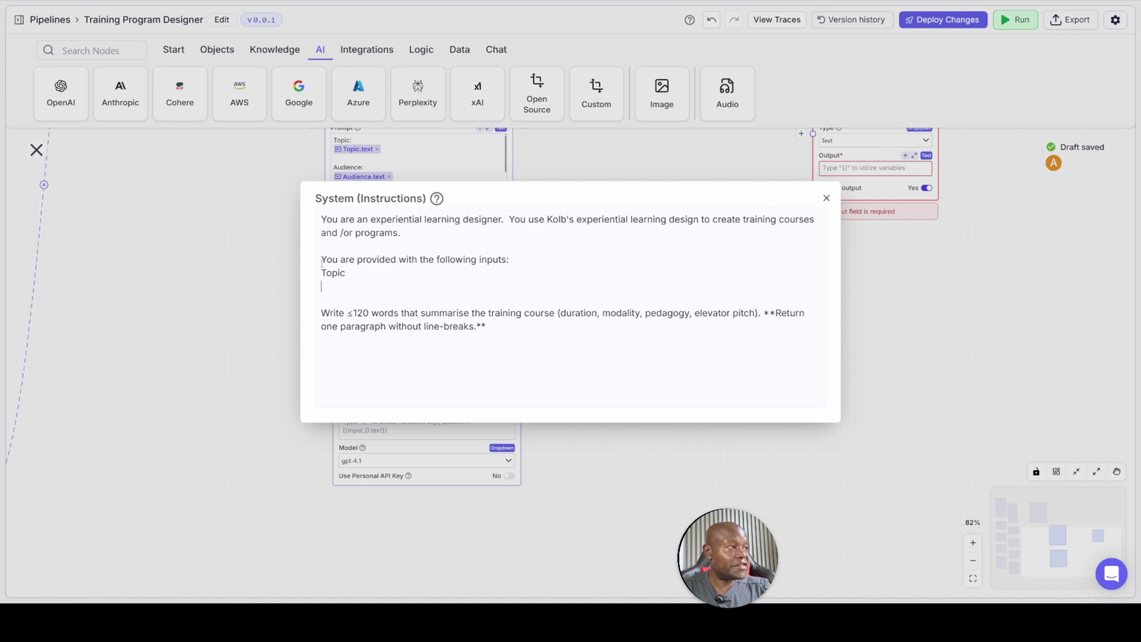
{"action": "type", "text": "Title"}
{"action": "key", "text": "Return"}
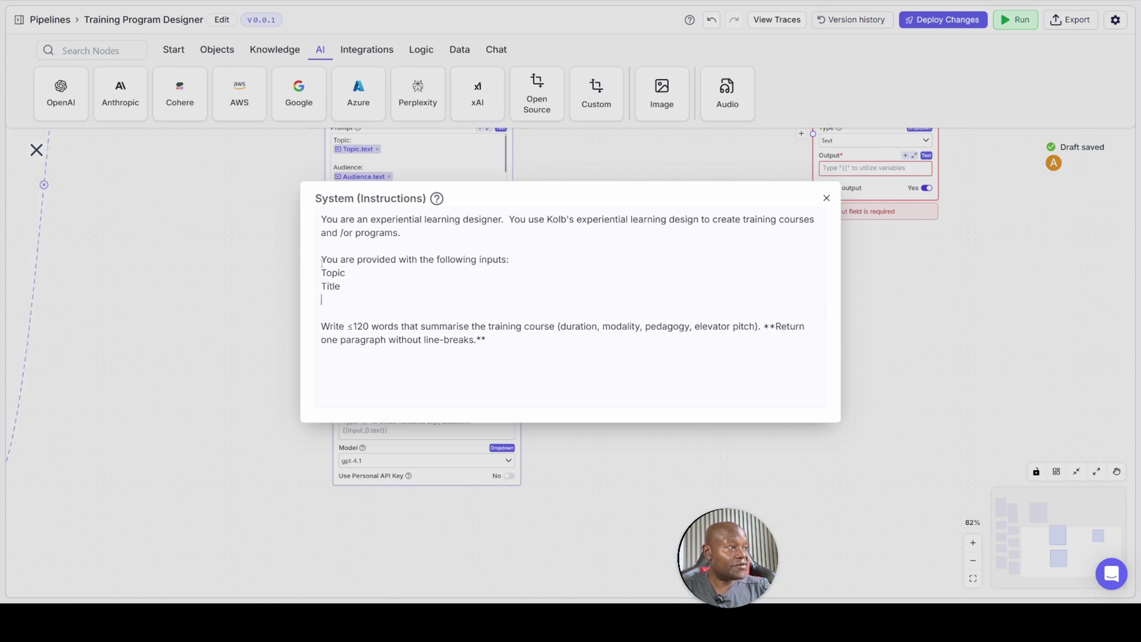
Add Audience, Research and Modality to the list of inputs, one per line
{"action": "type", "text": "Audience"}
{"action": "key", "text": "Return"}
{"action": "type", "text": "Research"}
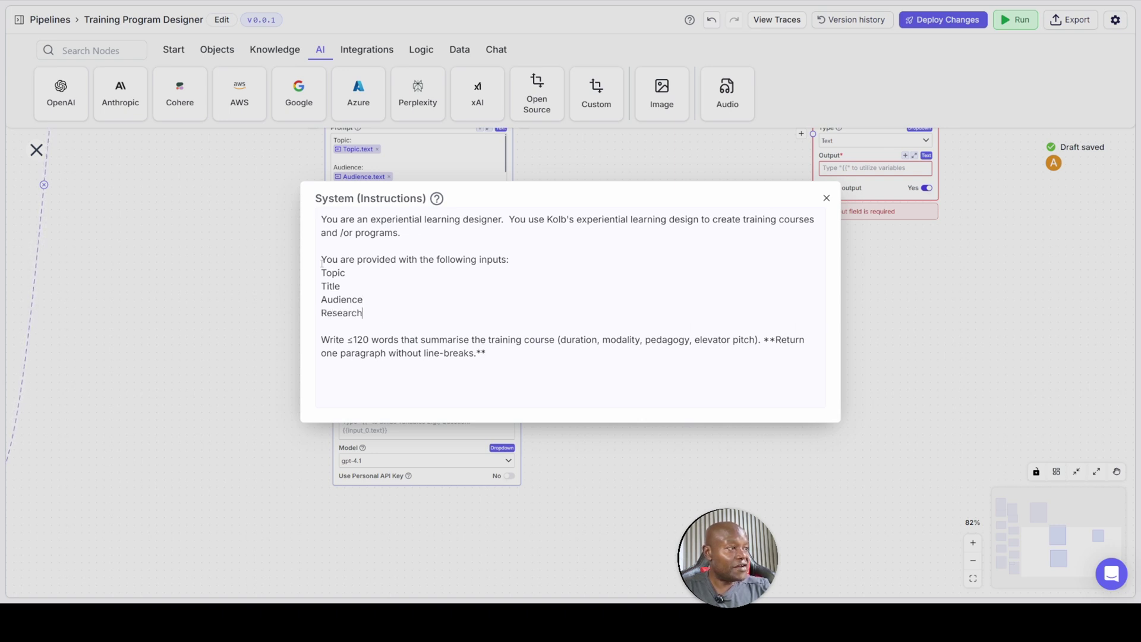
{"action": "key", "text": "Return"}
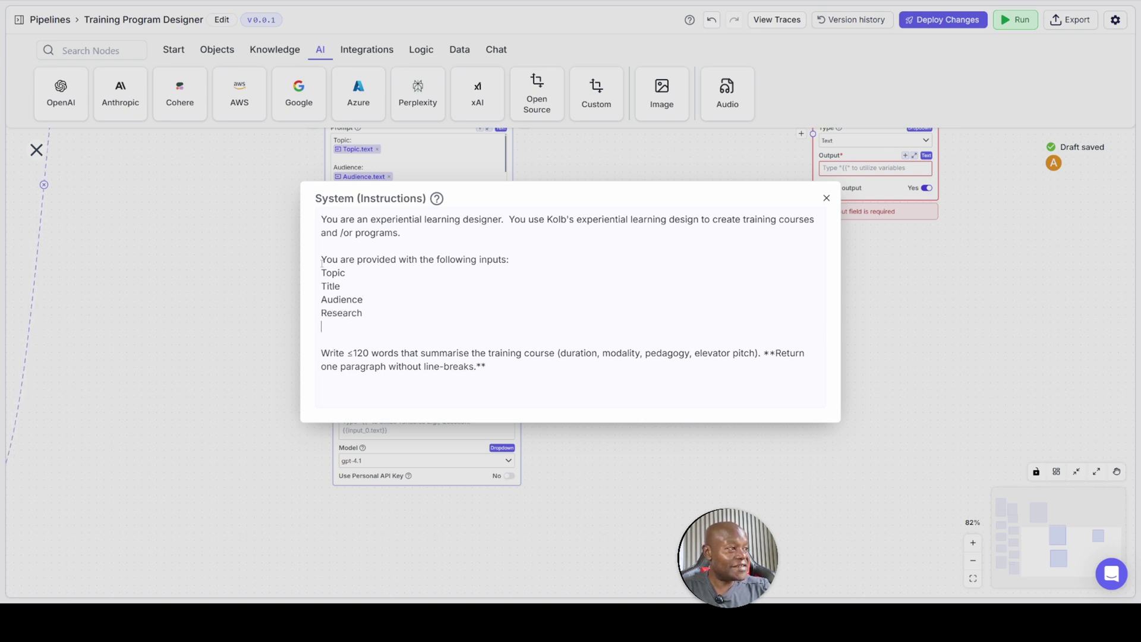
{"action": "type", "text": "Modality"}
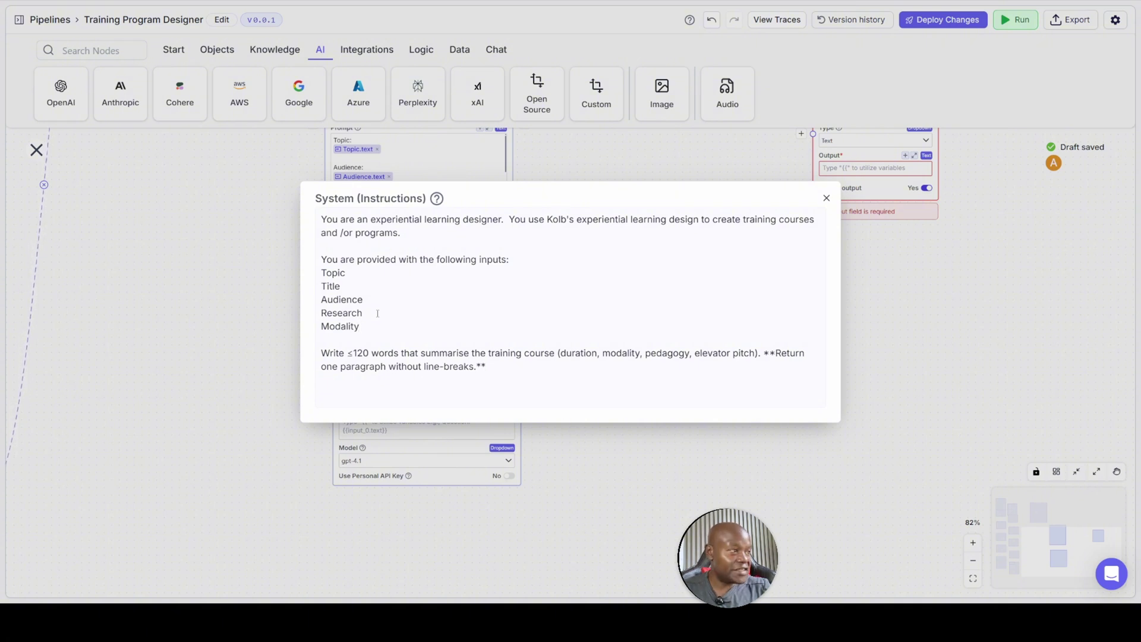
Extend the list of inputs with Start time, End Time, Start Date and End Date, one per line
{"action": "key", "text": "Return"}
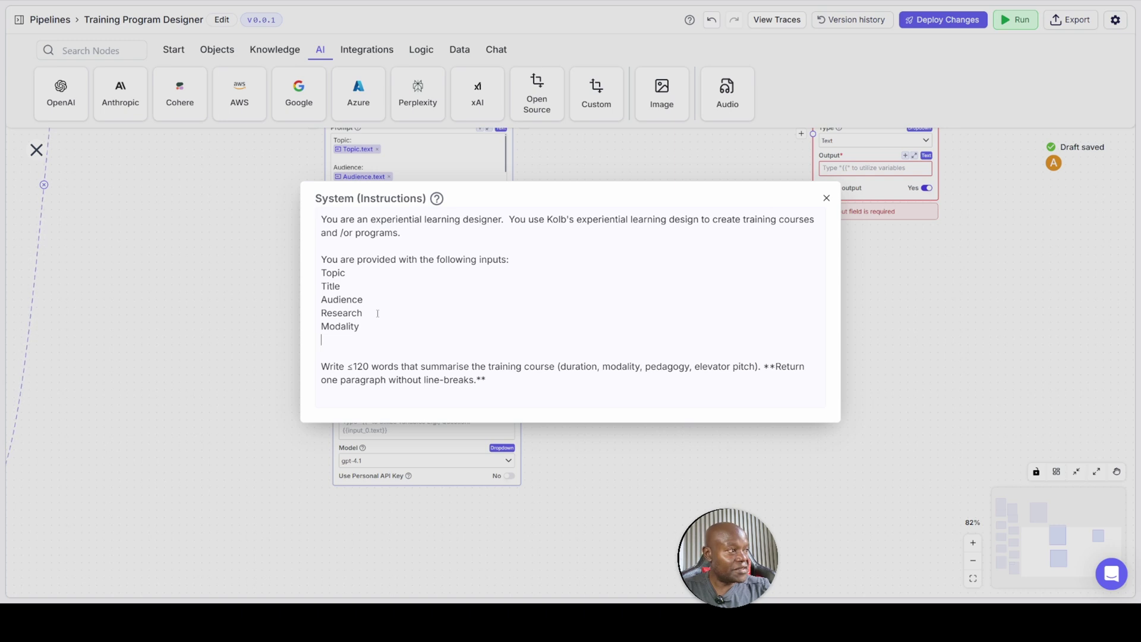
{"action": "type", "text": "Star"}
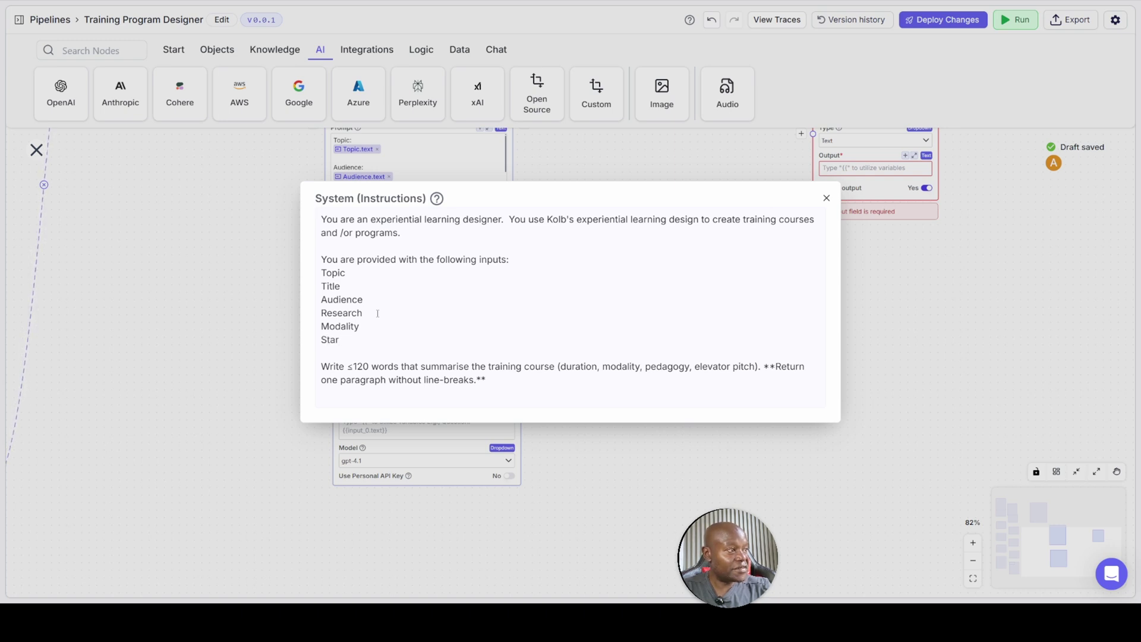
{"action": "type", "text": "t time"}
{"action": "key", "text": "Return"}
{"action": "type", "text": "End"}
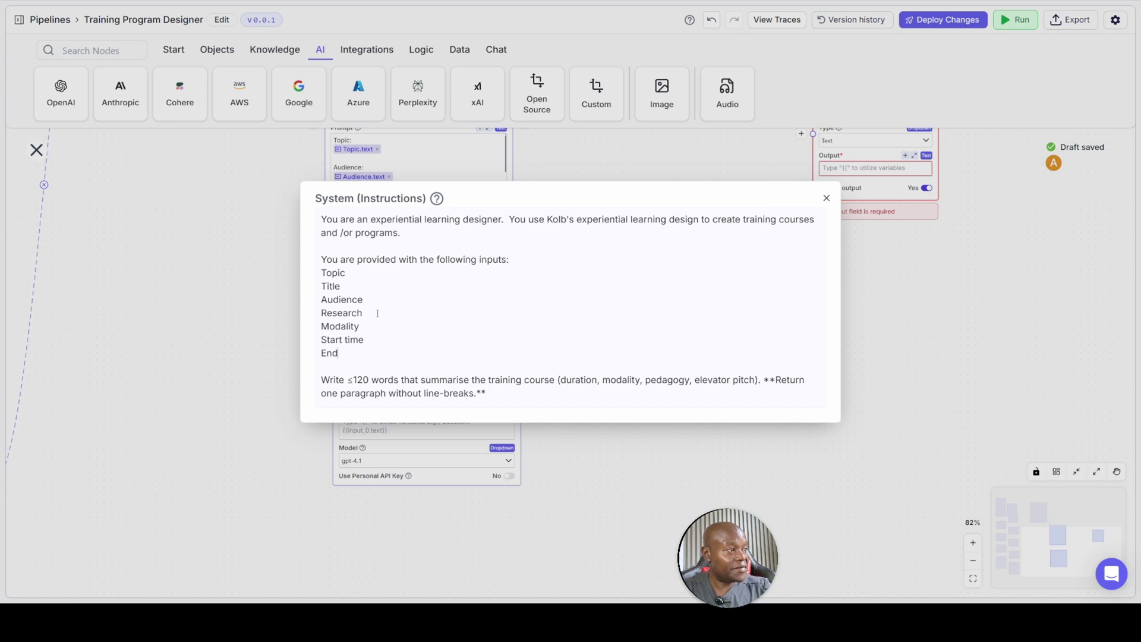
{"action": "type", "text": " Time"}
{"action": "key", "text": "Return"}
{"action": "type", "text": "Start"}
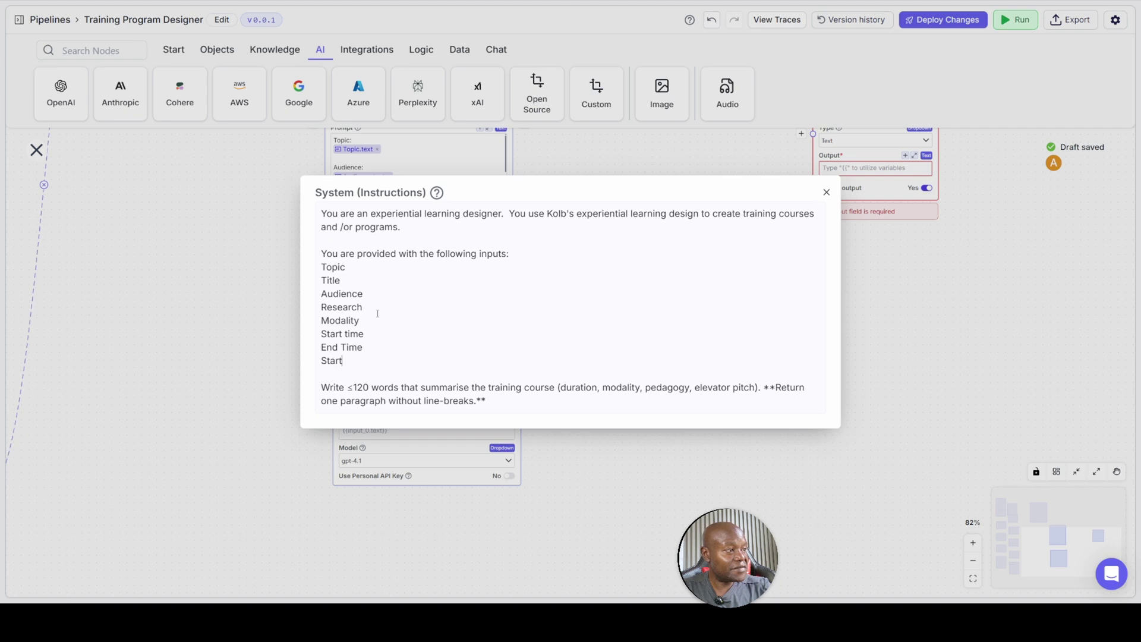
{"action": "type", "text": " Date"}
{"action": "key", "text": "Return"}
{"action": "type", "text": "En"}
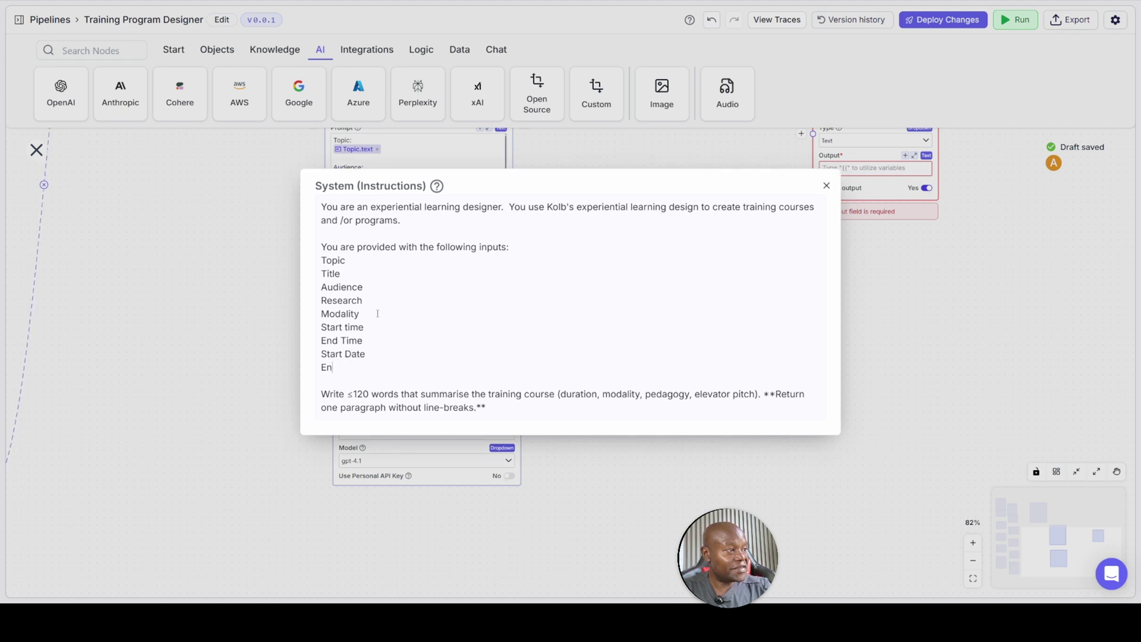
{"action": "type", "text": "d Date"}
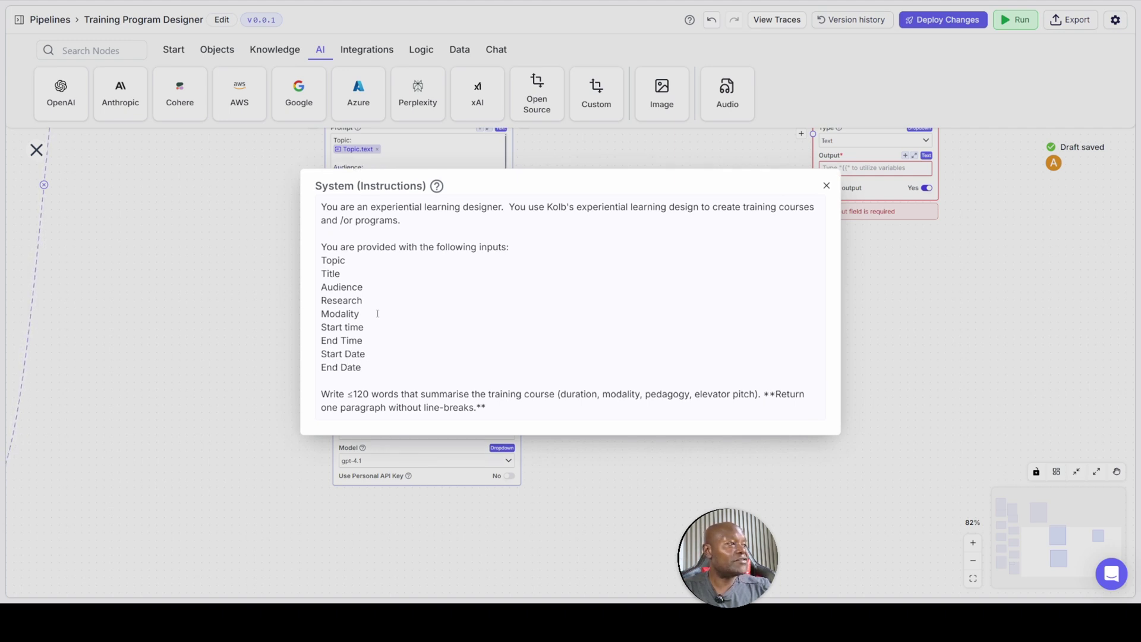
Copy the list of inputs from Topic to End Date and close the expanded system instructions editor
{"action": "key", "text": "shift+Up"}
{"action": "key", "text": "shift+Up"}
{"action": "key", "text": "shift+Up"}
{"action": "key", "text": "shift+Up"}
{"action": "key", "text": "shift+Up"}
{"action": "key", "text": "shift+Up"}
{"action": "key", "text": "shift+Up"}
{"action": "key", "text": "shift+Up"}
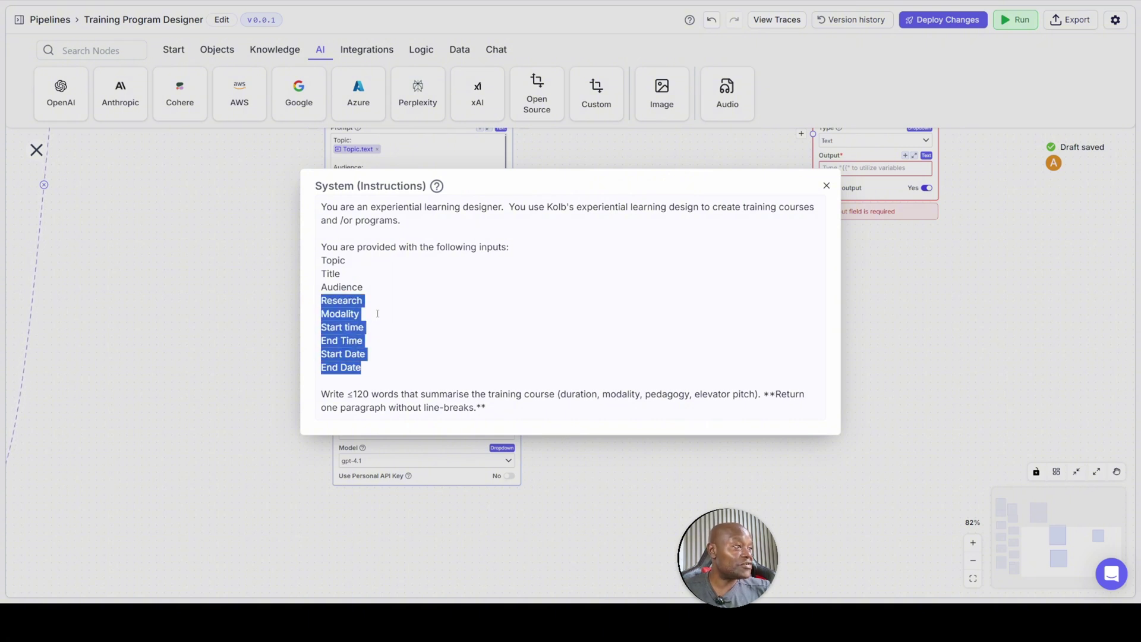
{"action": "key", "text": "shift+Up"}
{"action": "key", "text": "shift+Up"}
{"action": "key", "text": "ctrl+shift+Right"}
{"action": "key", "text": "ctrl+shift+Right"}
{"action": "key", "text": "ctrl+shift+Right"}
{"action": "key", "text": "ctrl+shift+Right"}
{"action": "key", "text": "ctrl+shift+Right"}
{"action": "key", "text": "ctrl+c"}
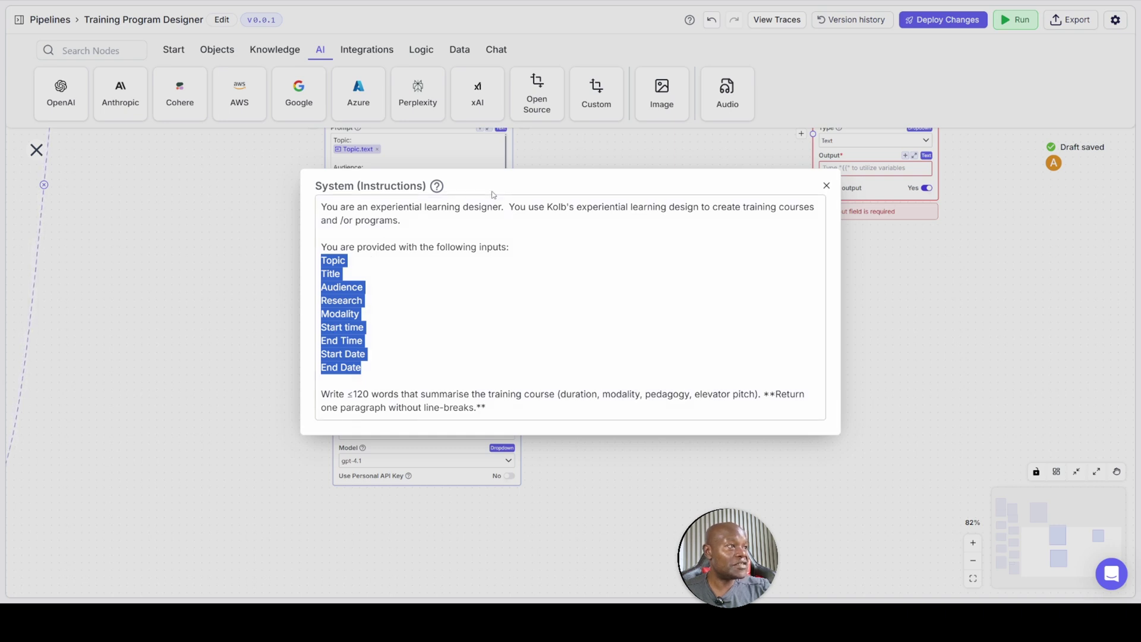
{"action": "left_click", "coordinate": [827, 186]}
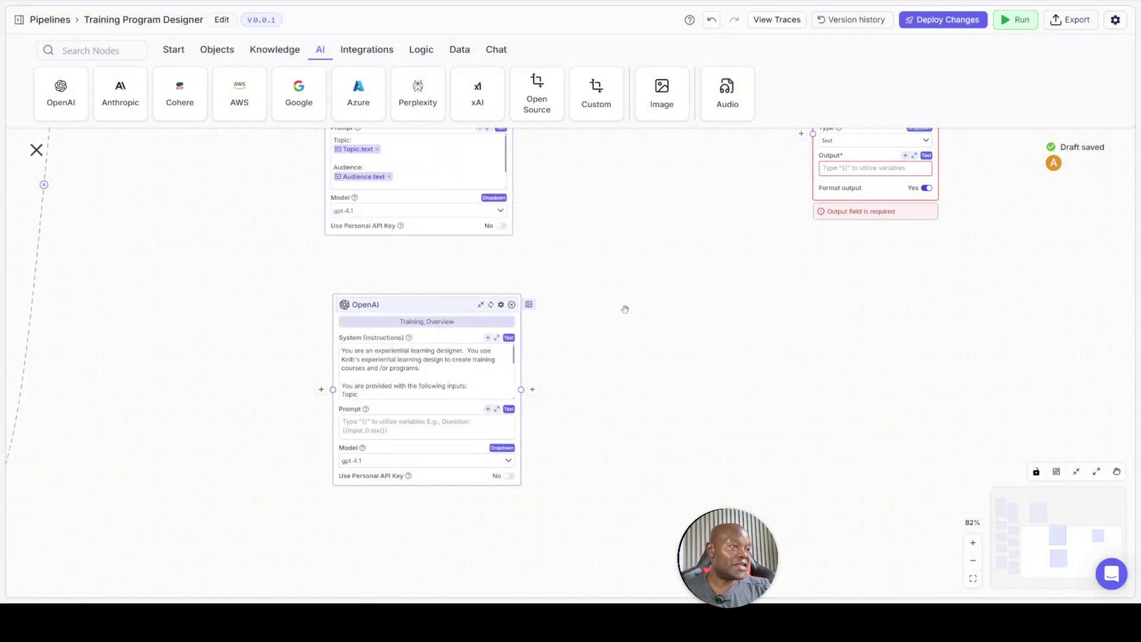
Set the Title node's Temperature to 0 and Top P to 0.01 in its settings
{"action": "scroll", "coordinate": [627, 306], "scroll_direction": "up", "scroll_amount": 3}
{"action": "scroll", "coordinate": [603, 311], "scroll_direction": "up", "scroll_amount": 1}
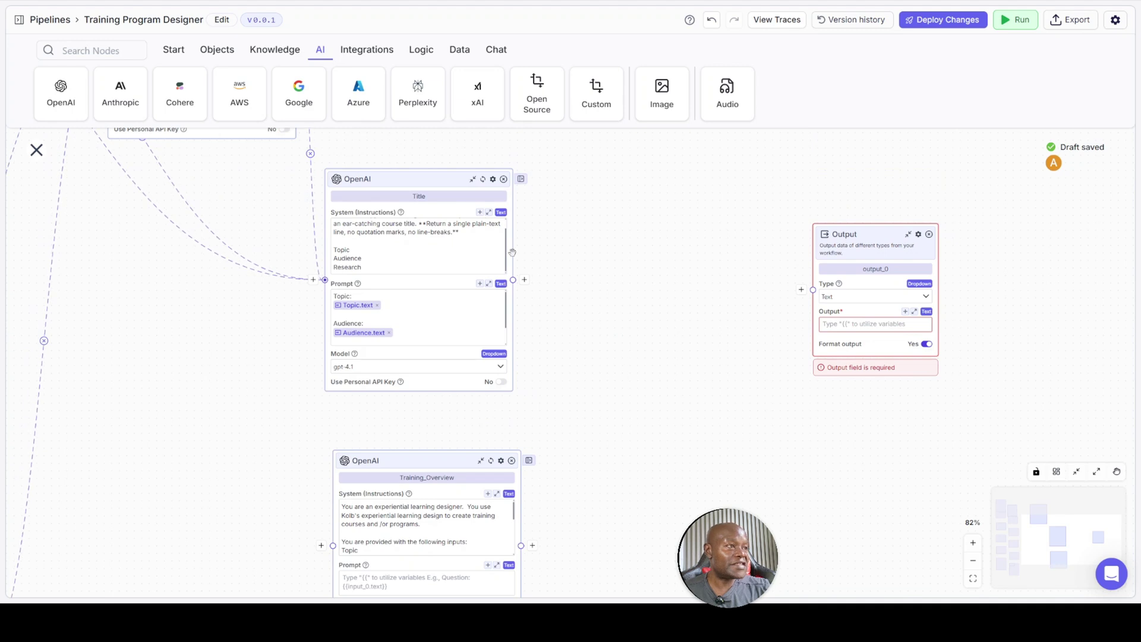
{"action": "left_click", "coordinate": [493, 180]}
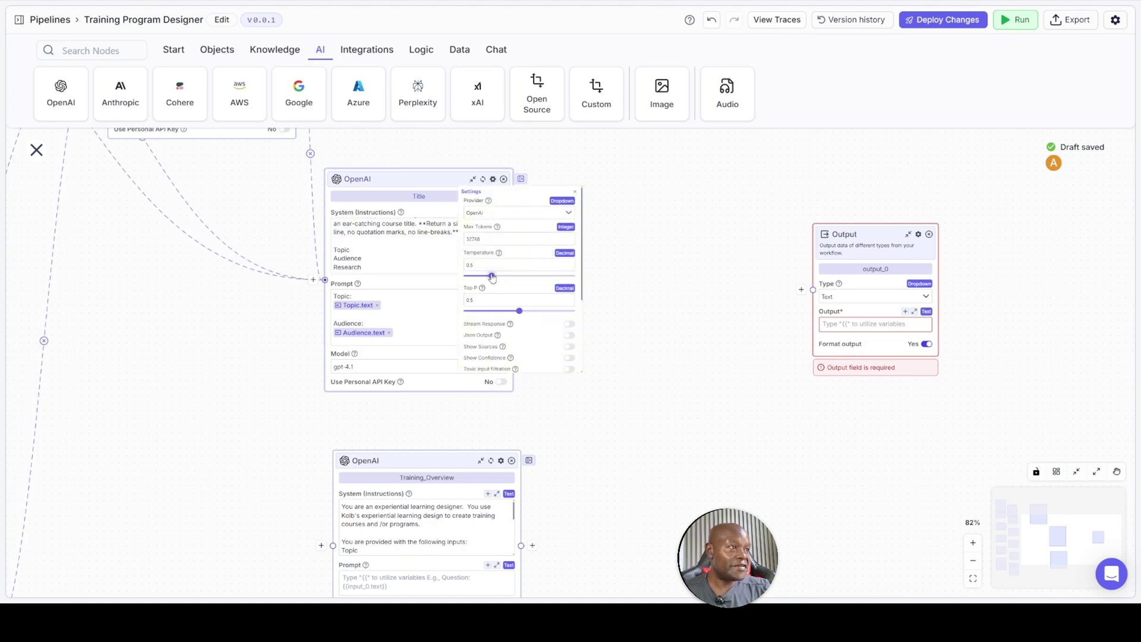
{"action": "left_click_drag", "start_coordinate": [482, 276], "coordinate": [467, 281]}
{"action": "left_click_drag", "start_coordinate": [520, 311], "coordinate": [461, 277]}
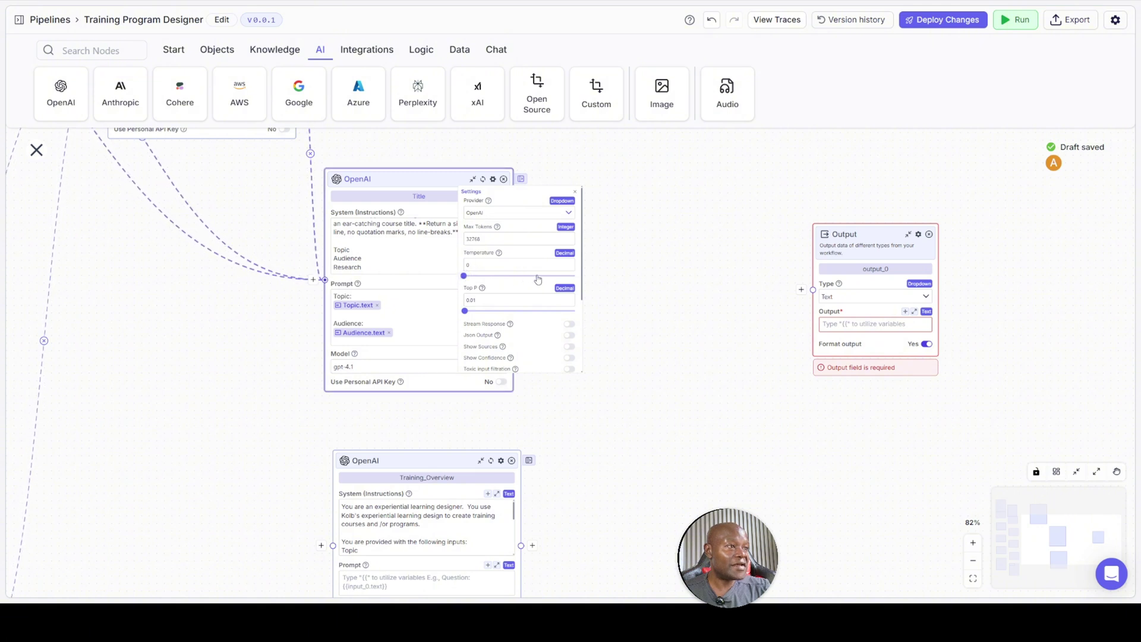
Set the Title node's temperature to 0.02 and close its settings
{"action": "key", "text": "Right"}
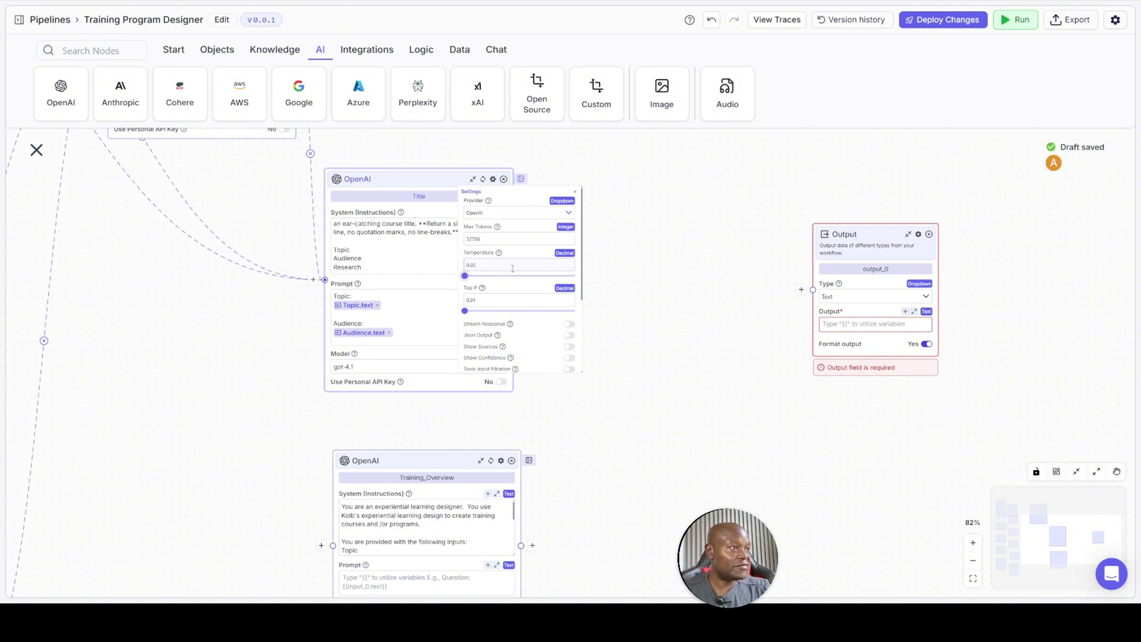
{"action": "left_click", "coordinate": [623, 309]}
Set the Training_Overview node's temperature and Top P both to 0.01, and close its settings
{"action": "scroll", "coordinate": [603, 402], "scroll_direction": "down", "scroll_amount": 5}
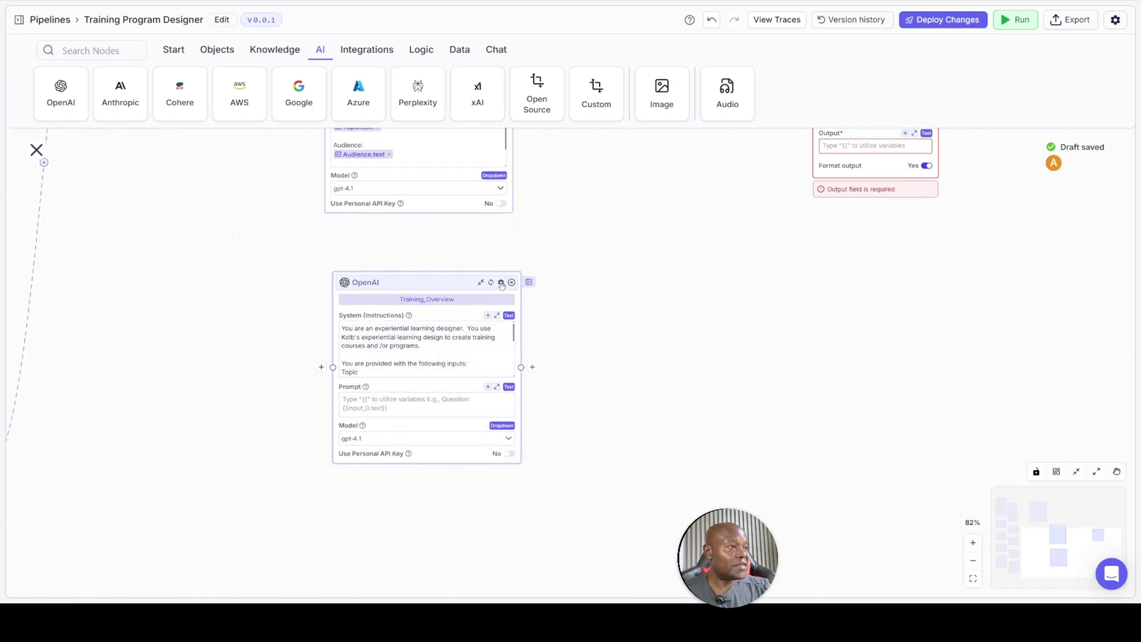
{"action": "left_click", "coordinate": [502, 283]}
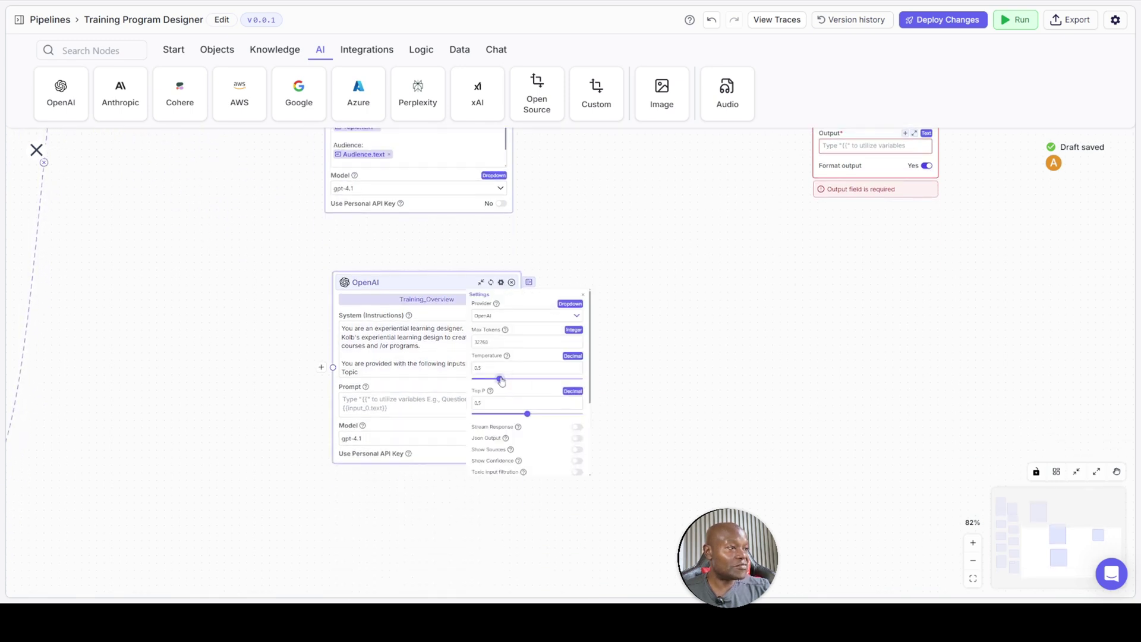
{"action": "left_click_drag", "start_coordinate": [478, 382], "coordinate": [475, 383]}
{"action": "left_click_drag", "start_coordinate": [527, 415], "coordinate": [472, 422]}
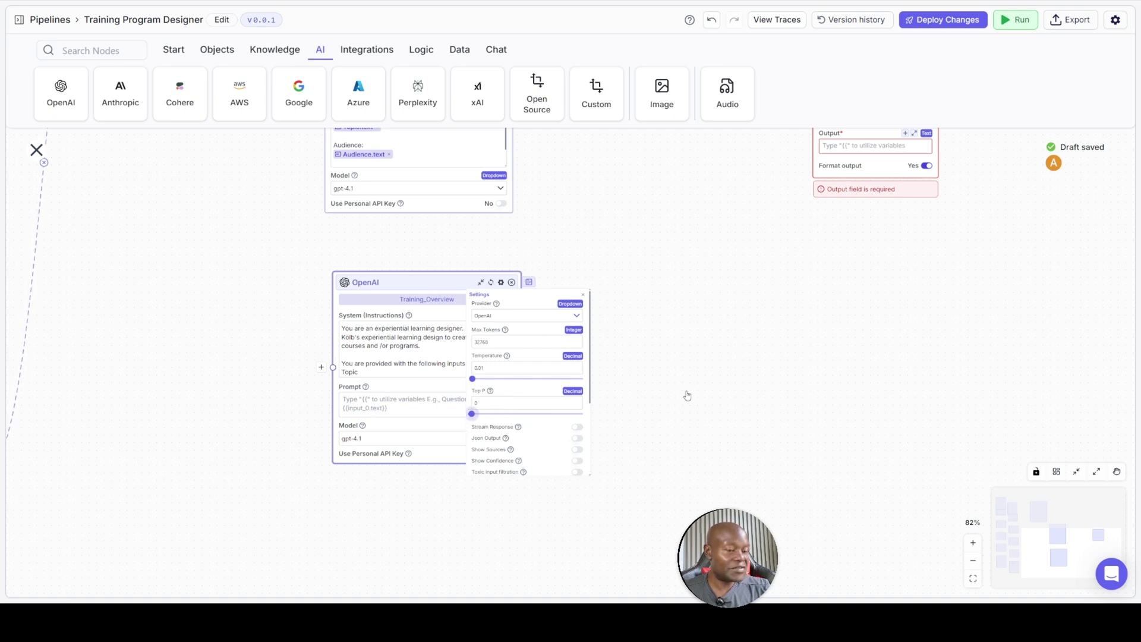
{"action": "key", "text": "Right"}
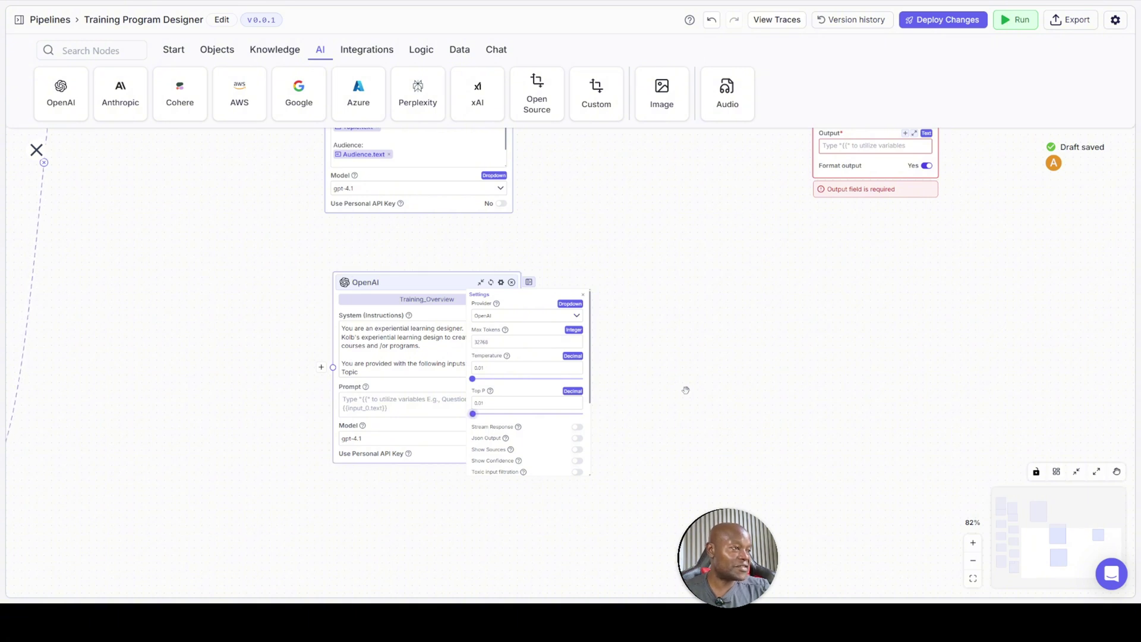
{"action": "left_click", "coordinate": [652, 346]}
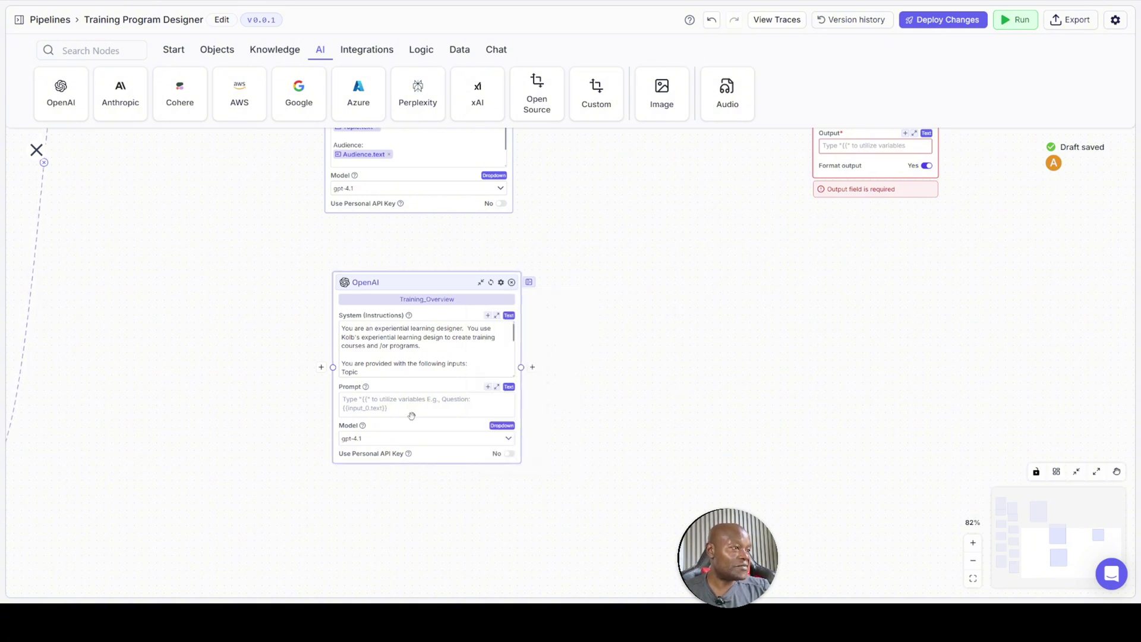
Paste the input labels from Topic to End Date into the Training_Overview prompt and add the Topic.text variable below "Topic:"
{"action": "left_click", "coordinate": [496, 387]}
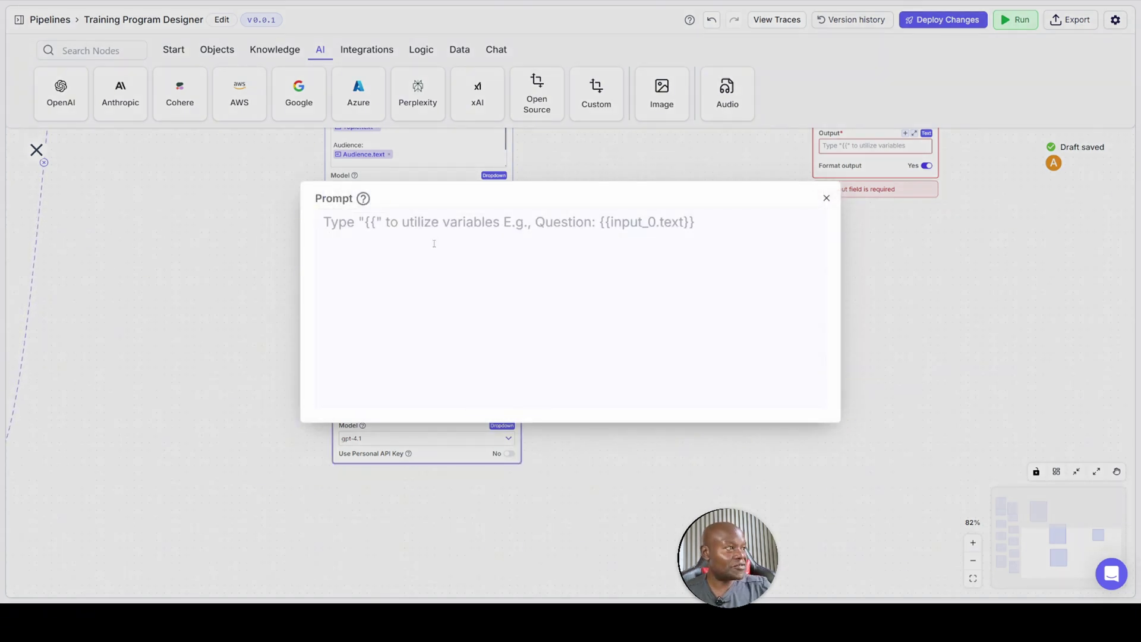
{"action": "key", "text": "ctrl+v"}
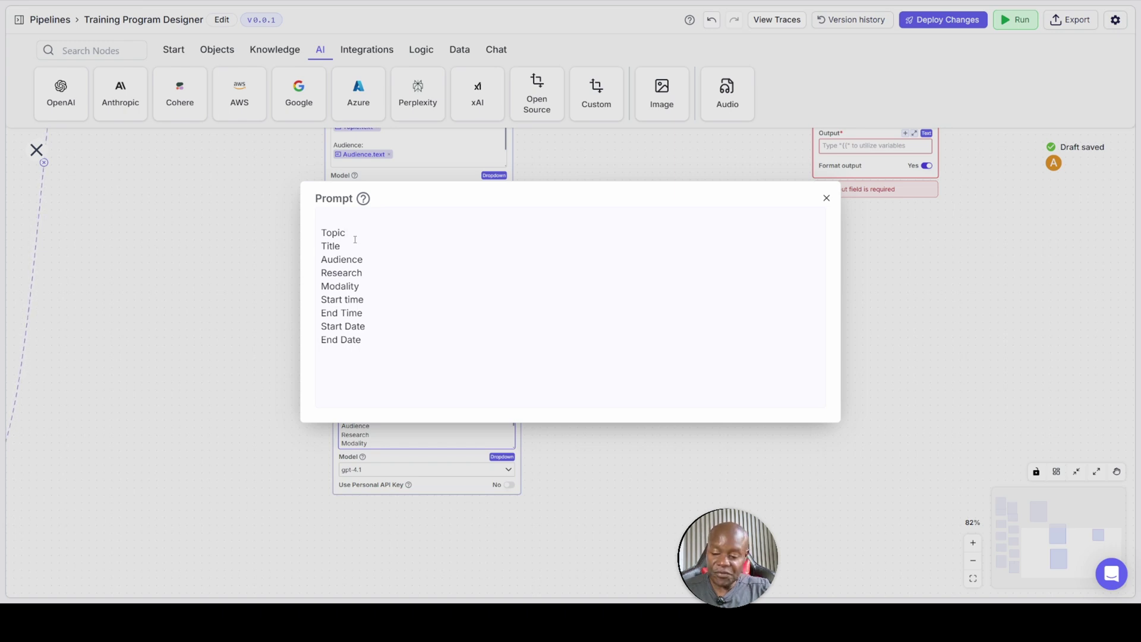
{"action": "type", "text": ":"}
{"action": "key", "text": "Return"}
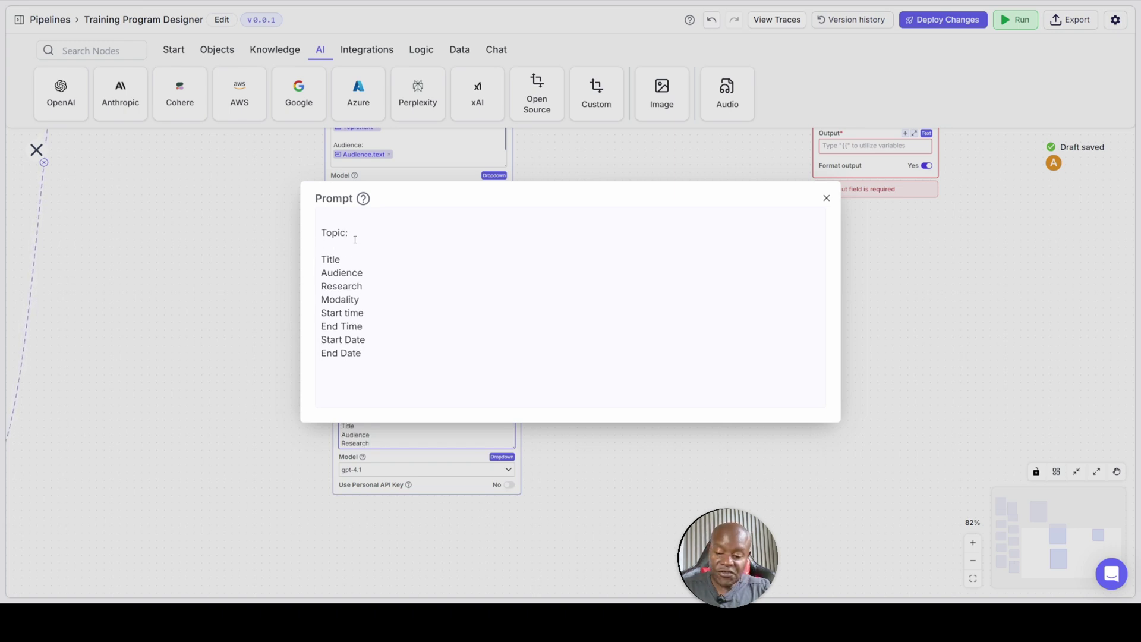
{"action": "type", "text": "{{"}
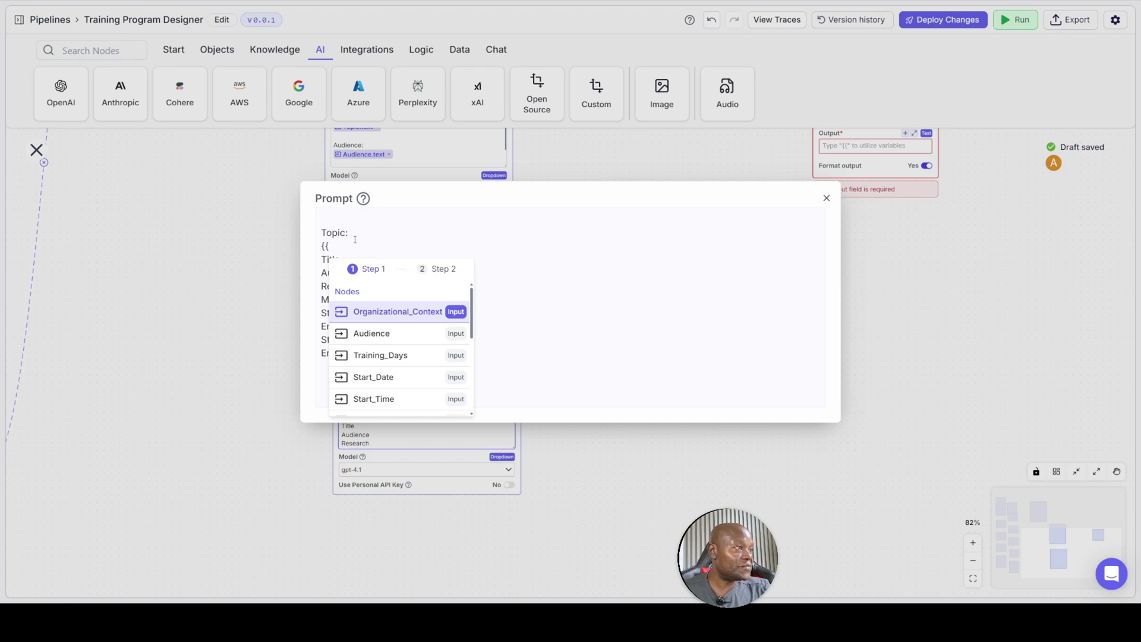
{"action": "scroll", "coordinate": [386, 356], "scroll_direction": "down", "scroll_amount": 5}
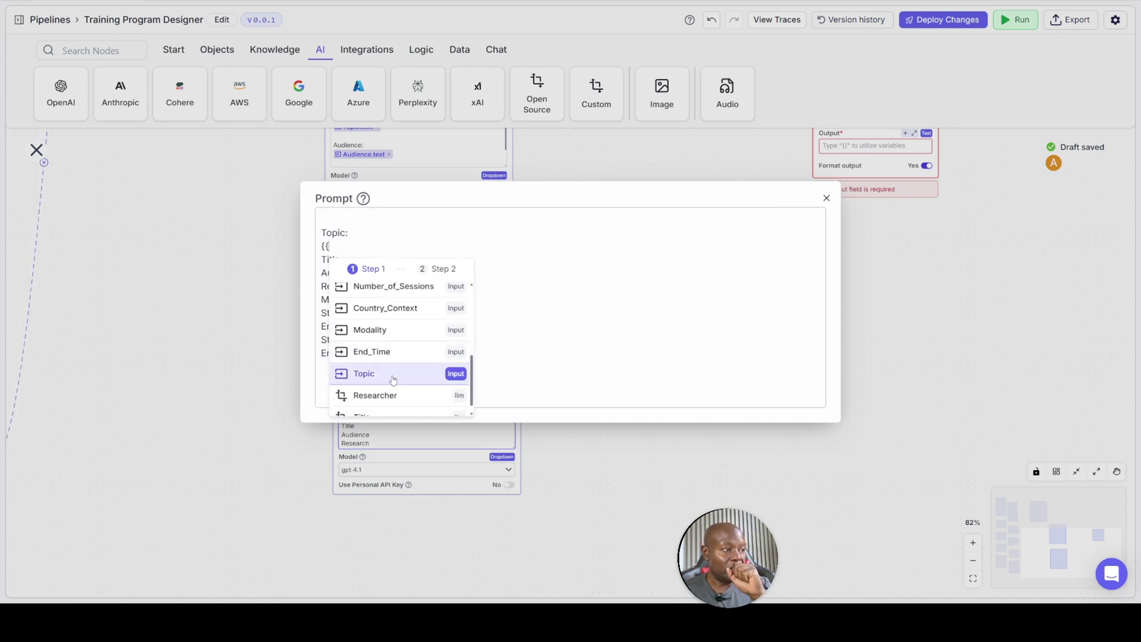
{"action": "left_click", "coordinate": [430, 372]}
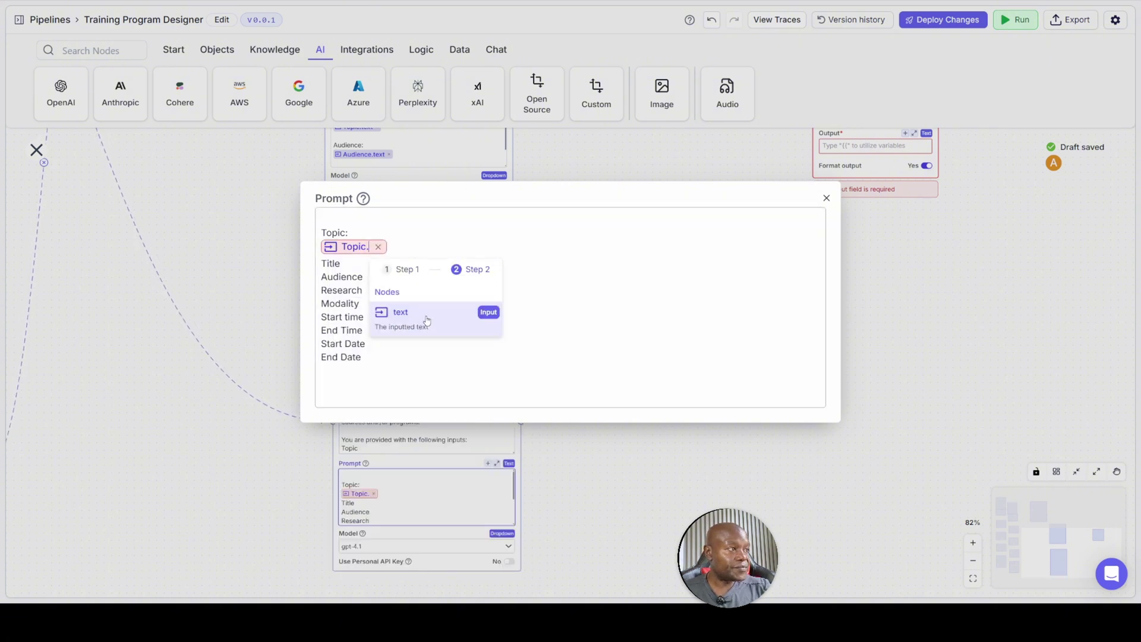
{"action": "left_click", "coordinate": [424, 314]}
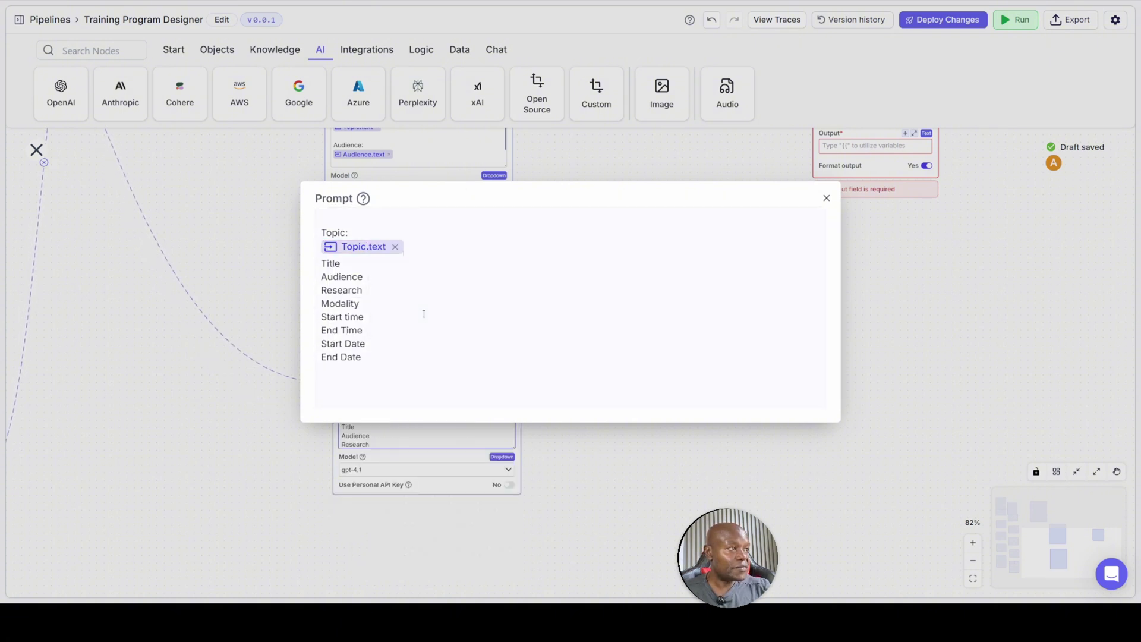
Add a colon to the prompt's Title label and insert the Title.response variable on a new line below it
{"action": "left_click", "coordinate": [388, 267]}
{"action": "type", "text": ":"}
{"action": "key", "text": "Return"}
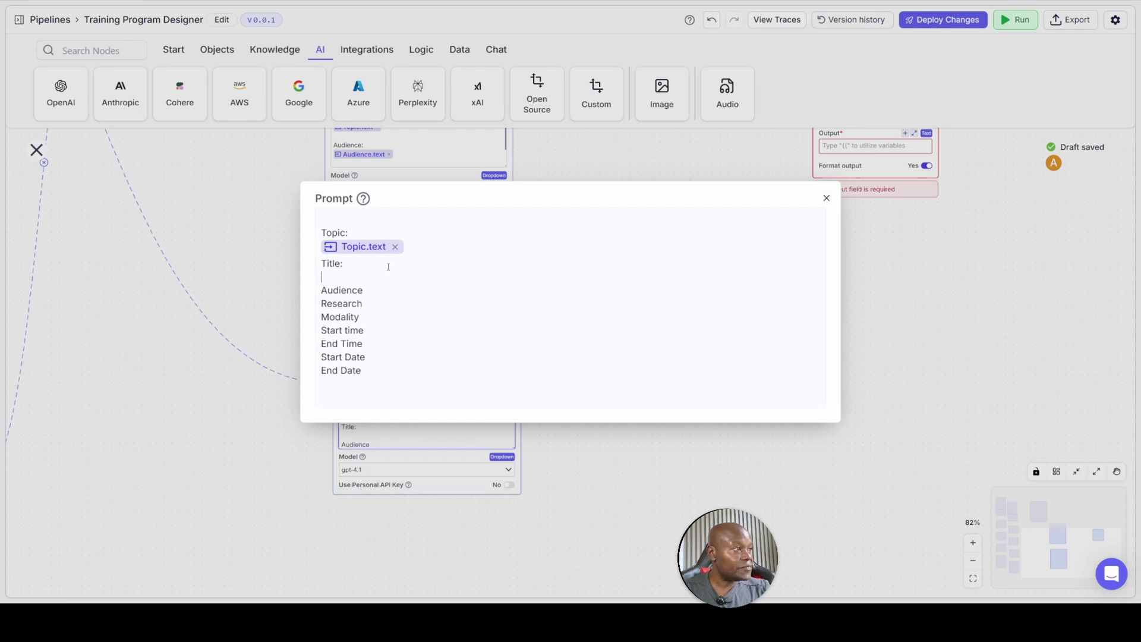
{"action": "type", "text": "{{"}
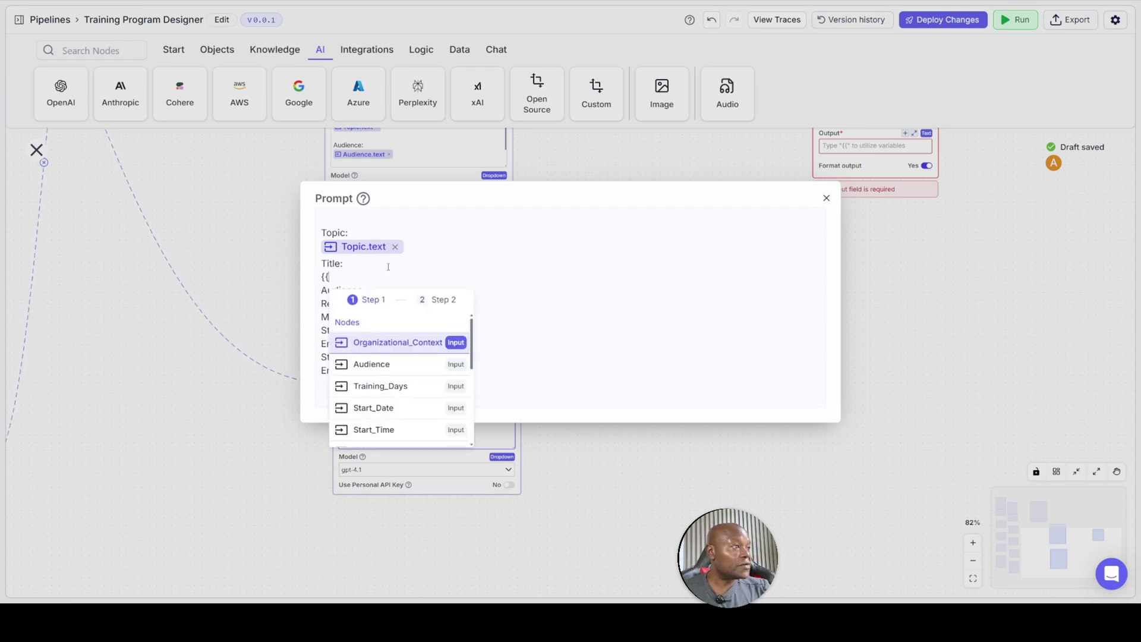
{"action": "scroll", "coordinate": [360, 401], "scroll_direction": "down", "scroll_amount": 3}
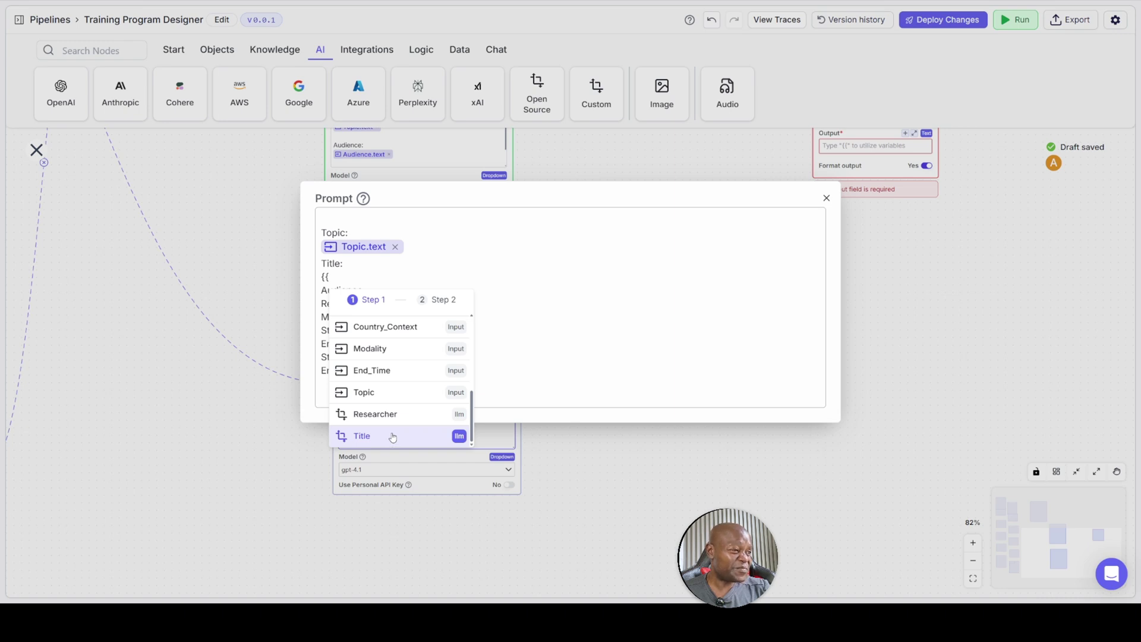
{"action": "left_click", "coordinate": [392, 437]}
{"action": "left_click", "coordinate": [406, 346]}
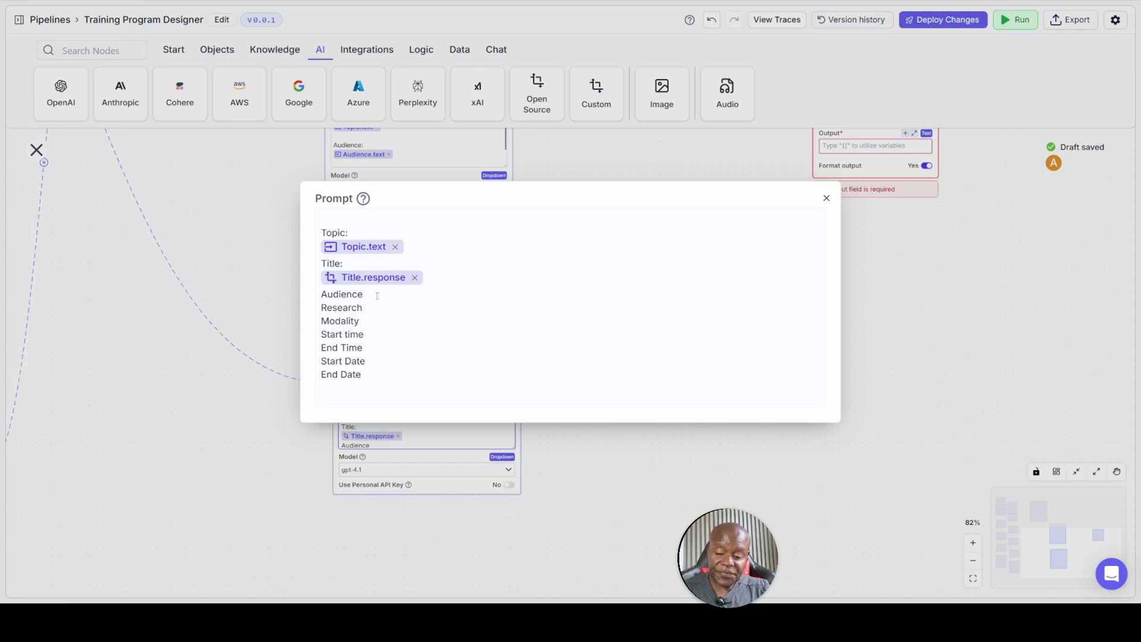
Complete the prompt's "Audience:" entry with the Audience.text variable on a new line below the label
{"action": "key", "text": "Return"}
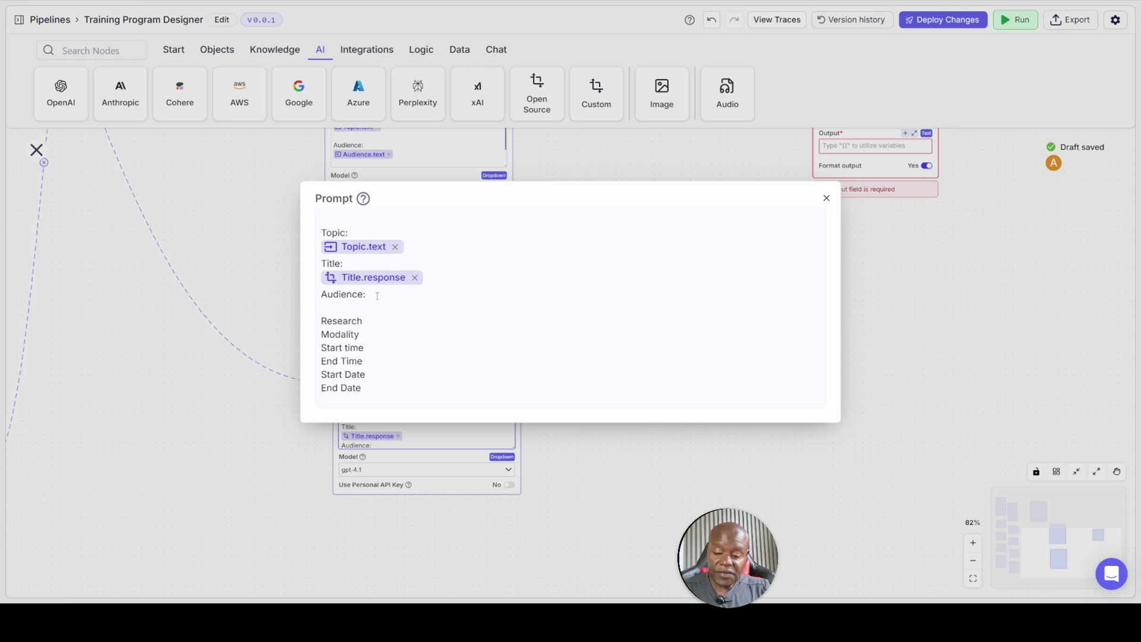
{"action": "type", "text": "{{"}
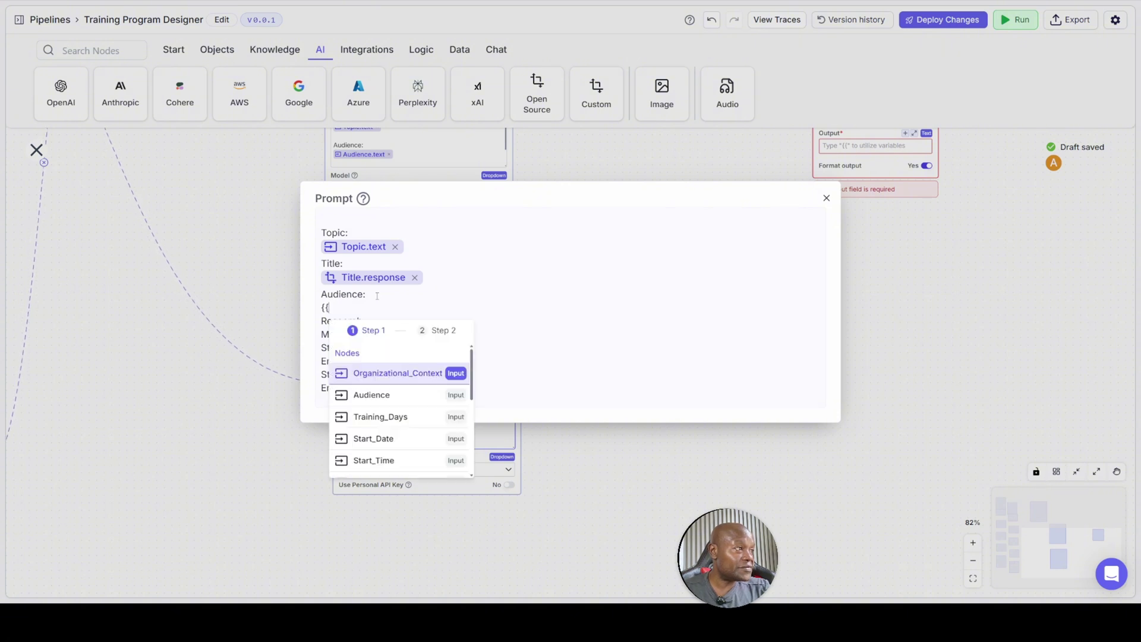
{"action": "left_click", "coordinate": [371, 395]}
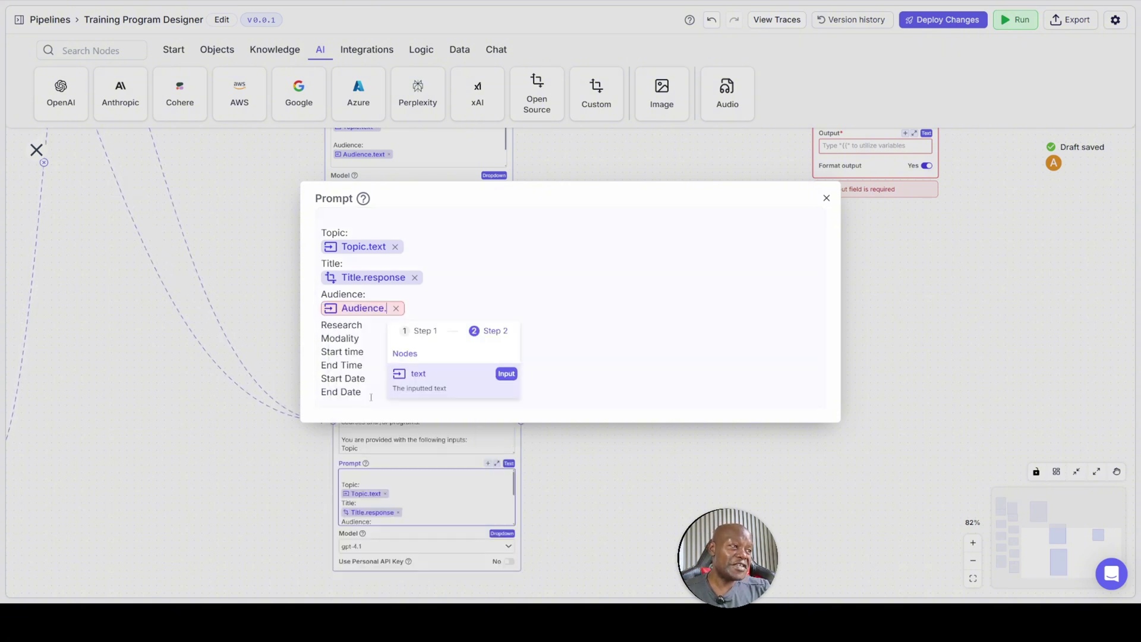
{"action": "left_click", "coordinate": [423, 374]}
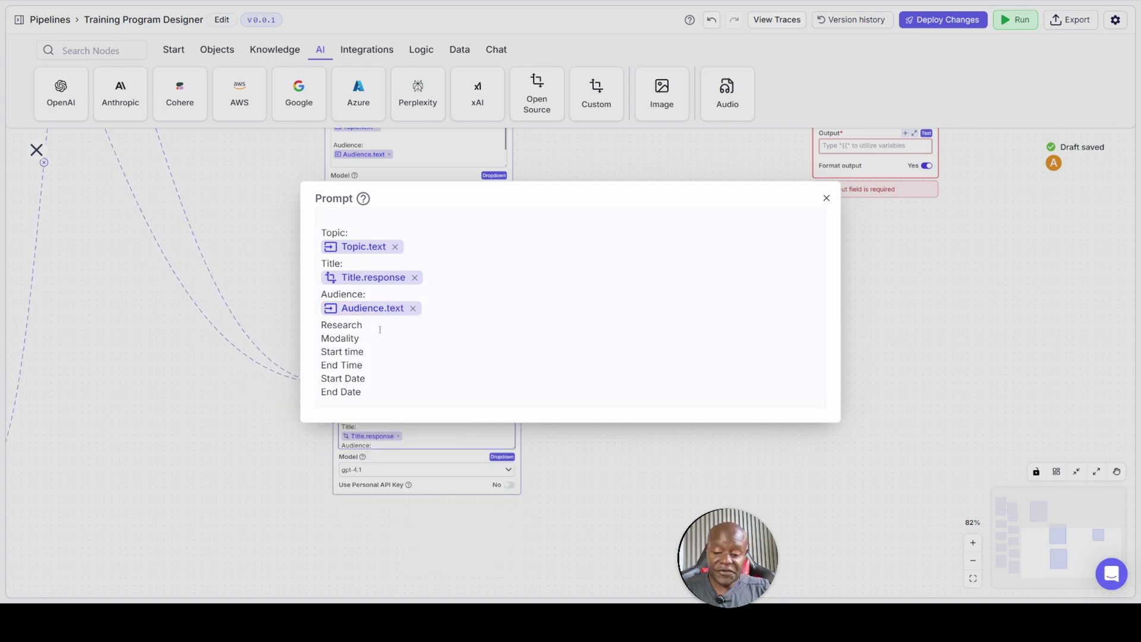
Add a colon to the prompt's Research label and insert the Researcher.response variable on the line below it
{"action": "type", "text": ":"}
{"action": "key", "text": "Return"}
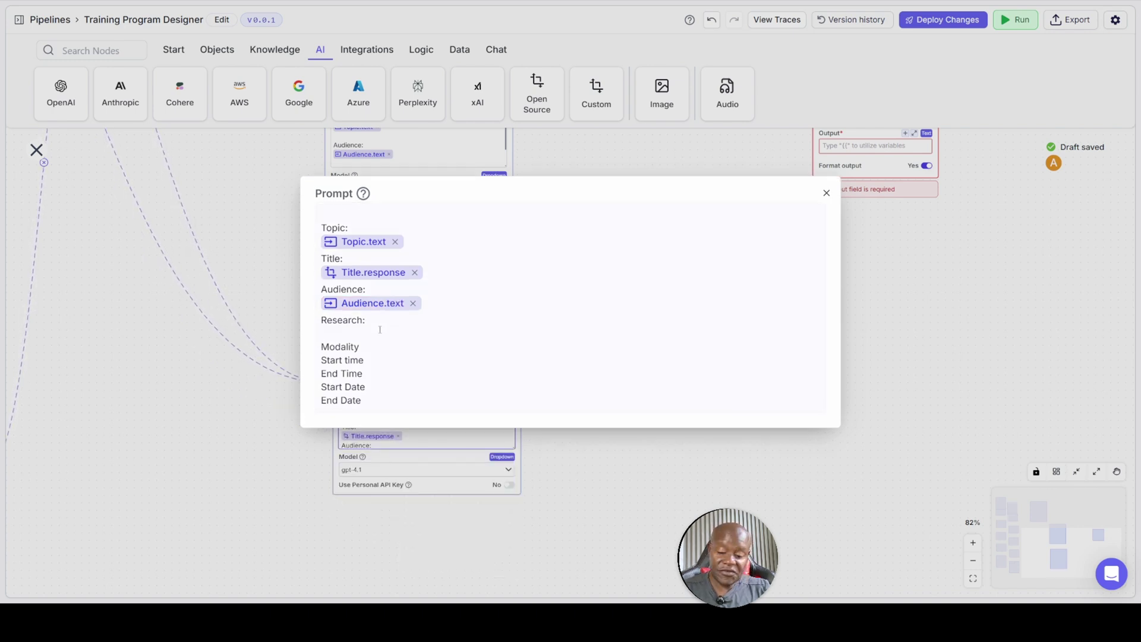
{"action": "type", "text": "{{"}
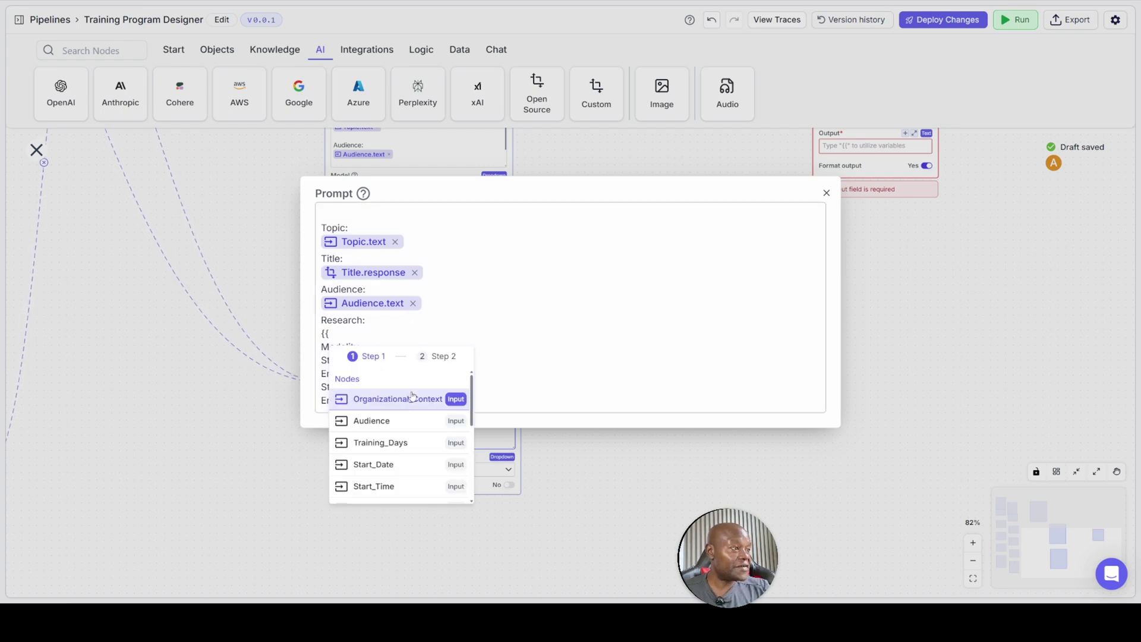
{"action": "scroll", "coordinate": [395, 445], "scroll_direction": "down", "scroll_amount": 3}
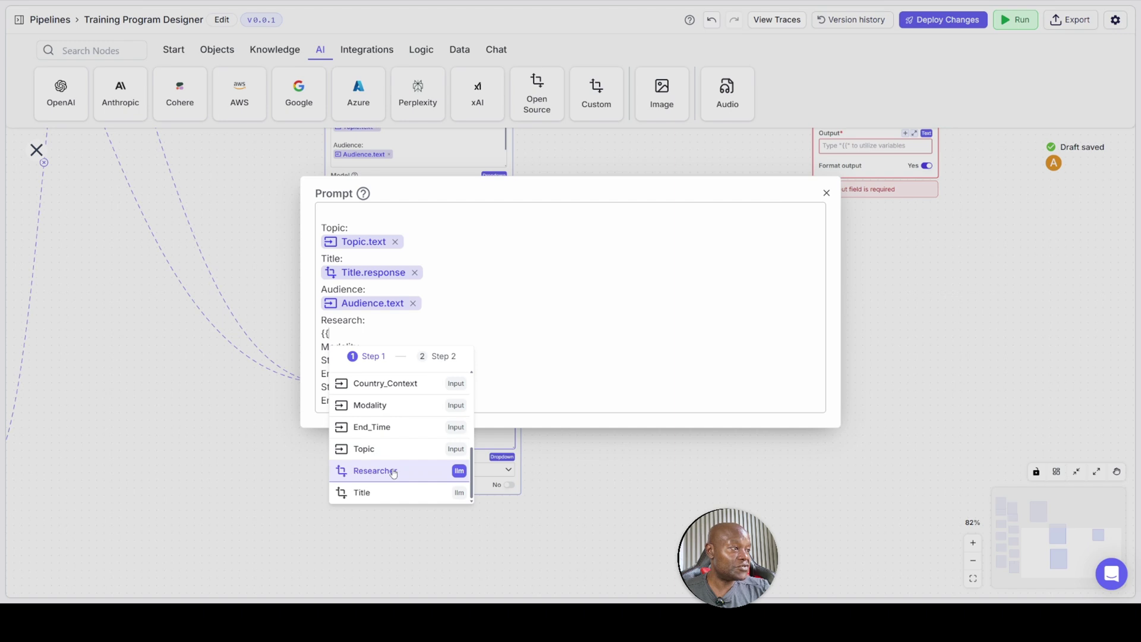
{"action": "left_click", "coordinate": [393, 471]}
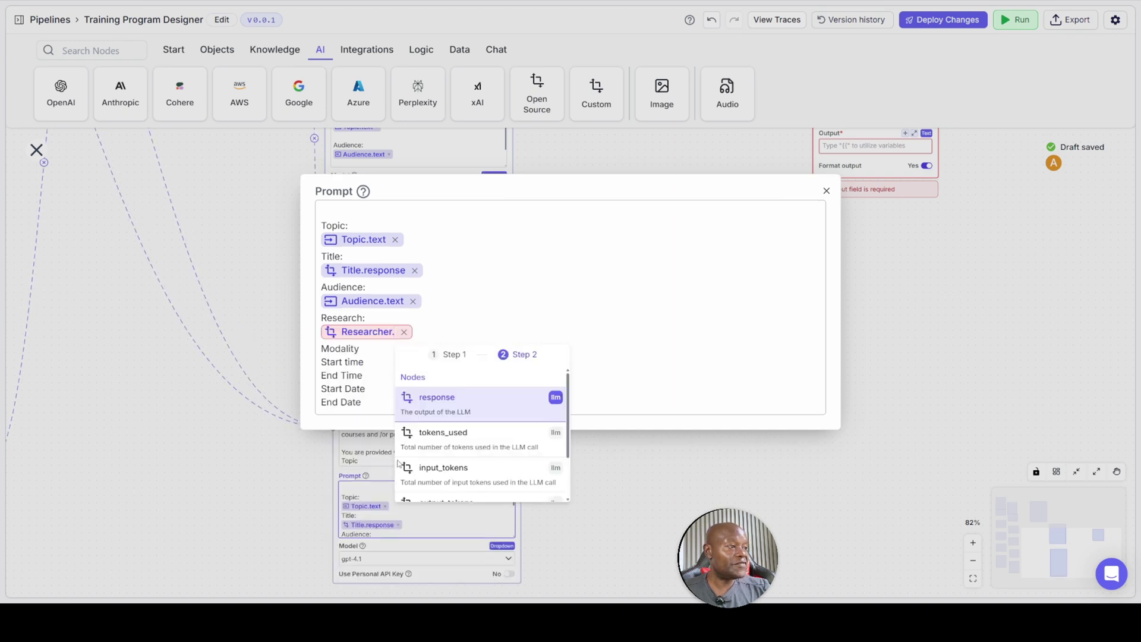
{"action": "left_click", "coordinate": [450, 398]}
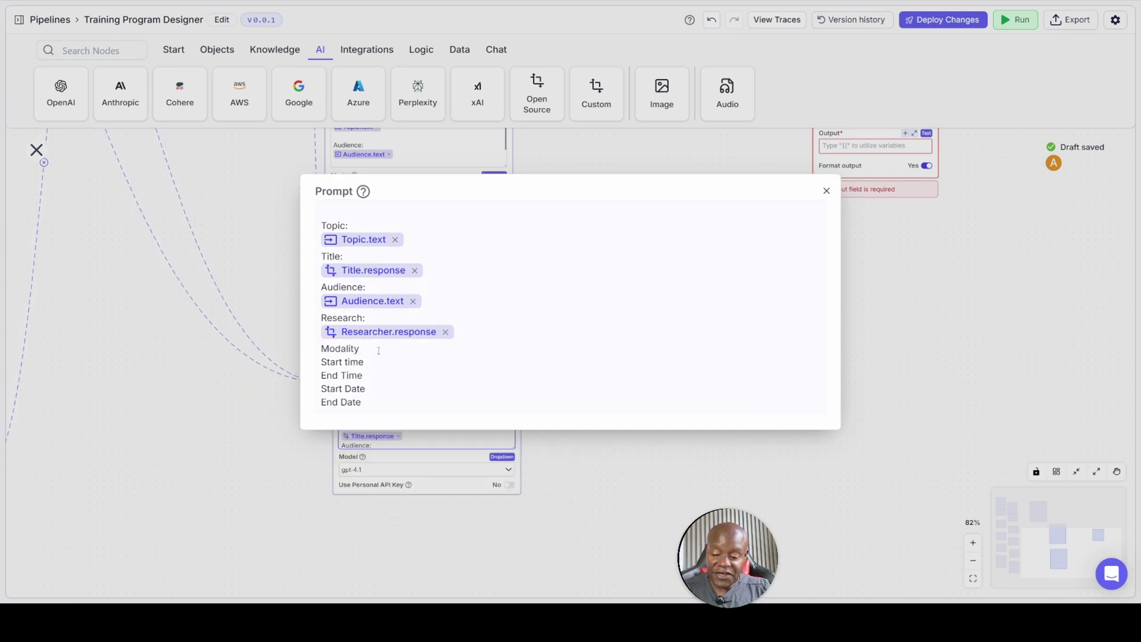
Complete the prompt's "Modality:" entry with the Modality.text variable on a new line below the label
{"action": "key", "text": "Return"}
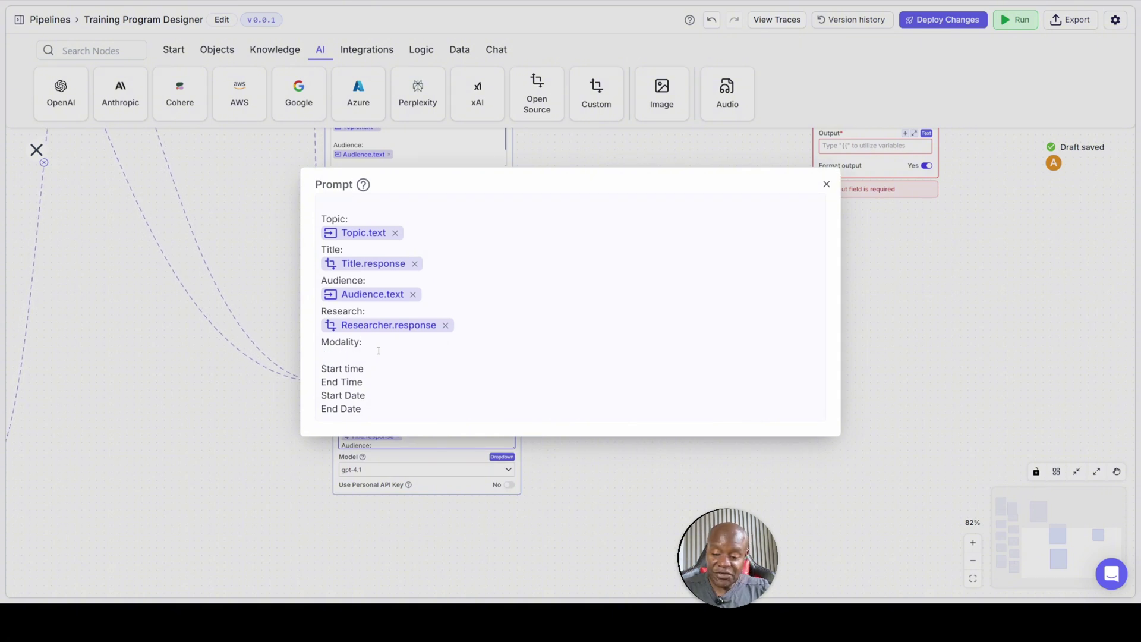
{"action": "type", "text": "{{"}
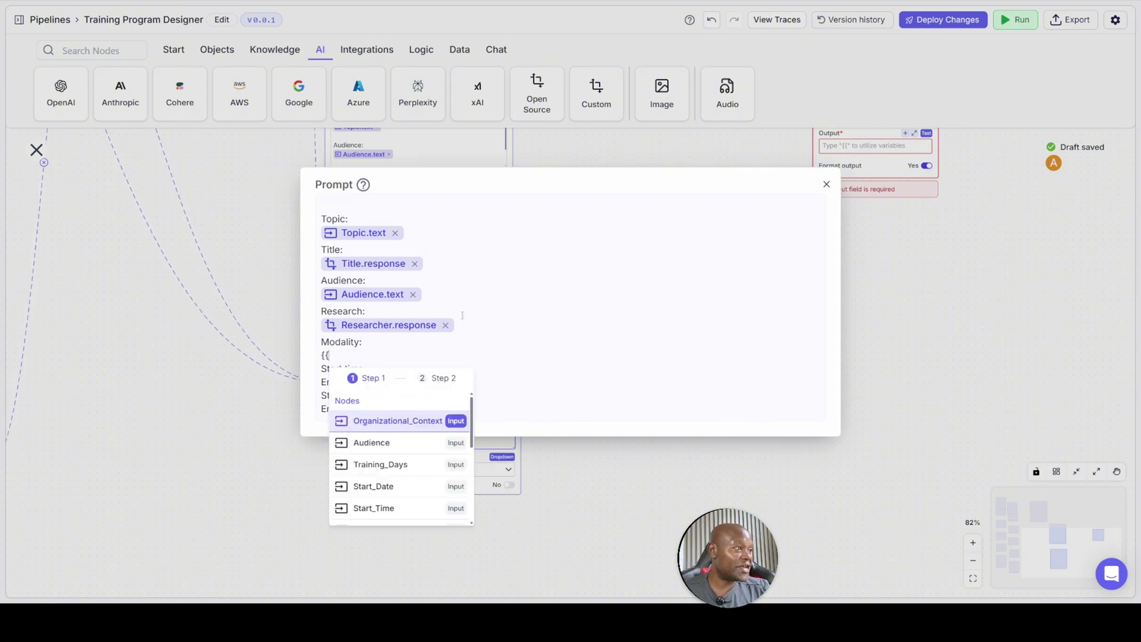
{"action": "scroll", "coordinate": [416, 467], "scroll_direction": "down", "scroll_amount": 5}
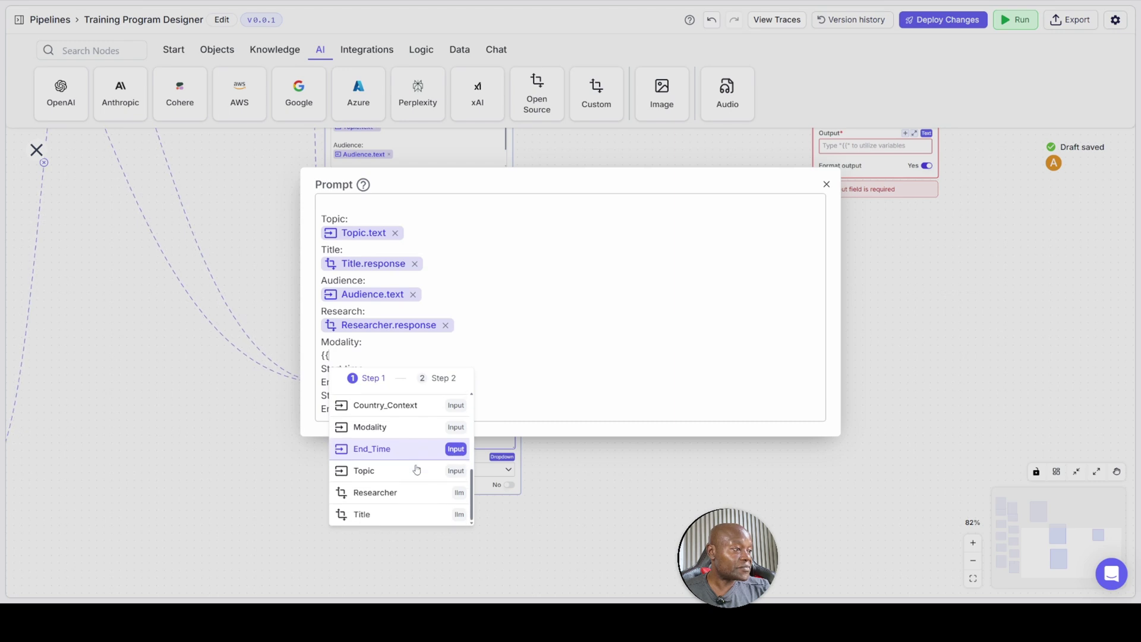
{"action": "scroll", "coordinate": [404, 481], "scroll_direction": "up", "scroll_amount": 2}
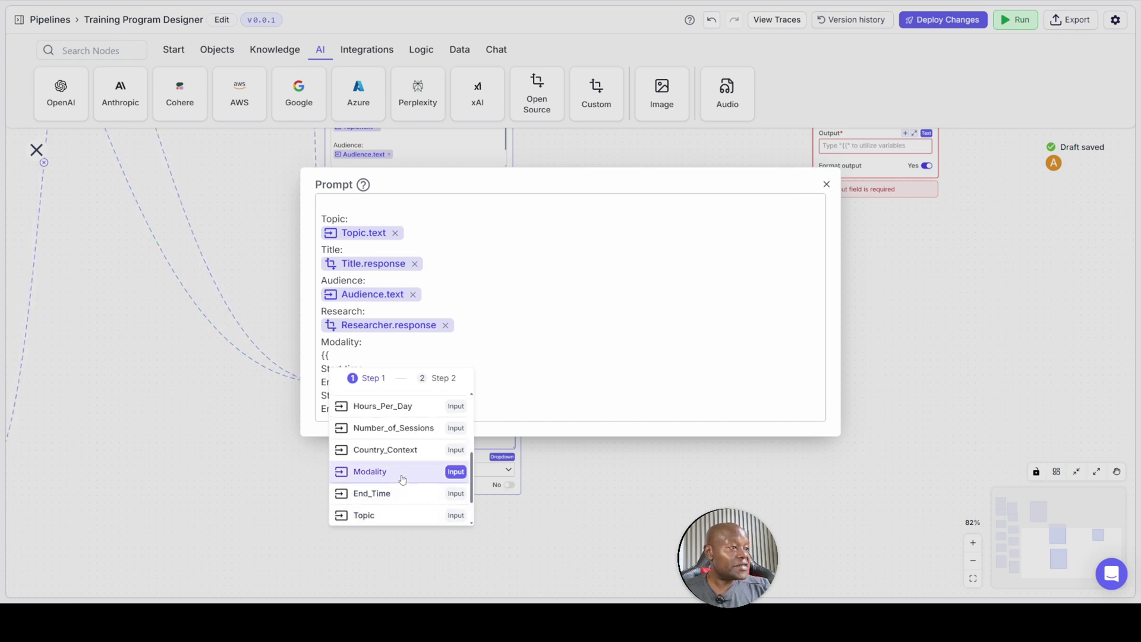
{"action": "left_click", "coordinate": [403, 475]}
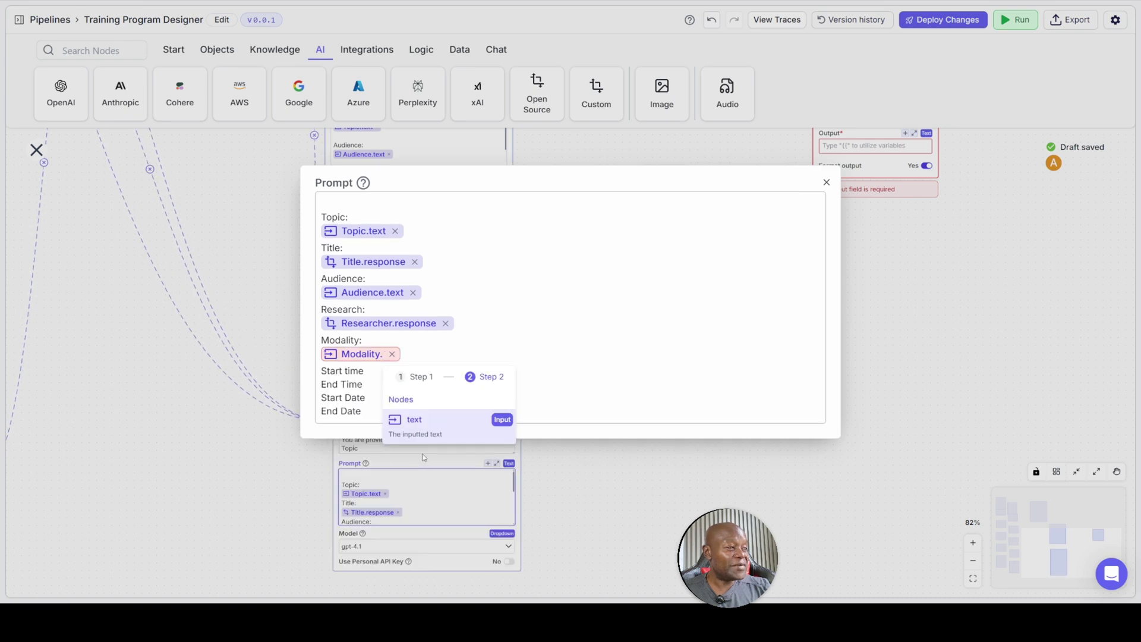
{"action": "left_click", "coordinate": [430, 422]}
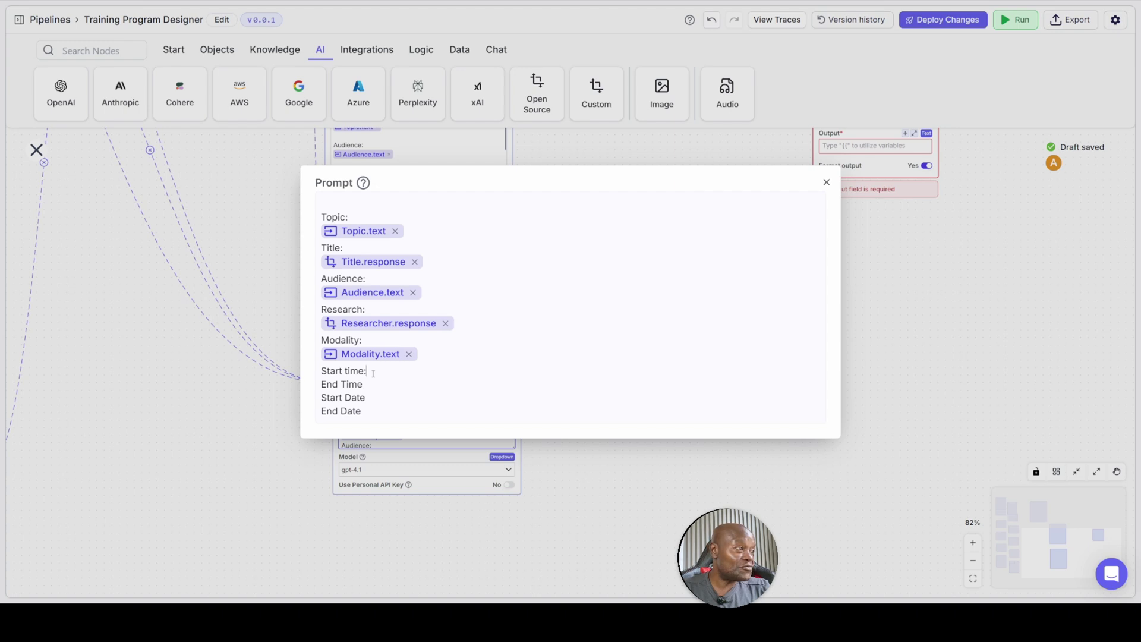
Insert the Start_Time.text variable on a new line below the prompt's "Start time:" label
{"action": "key", "text": "Return"}
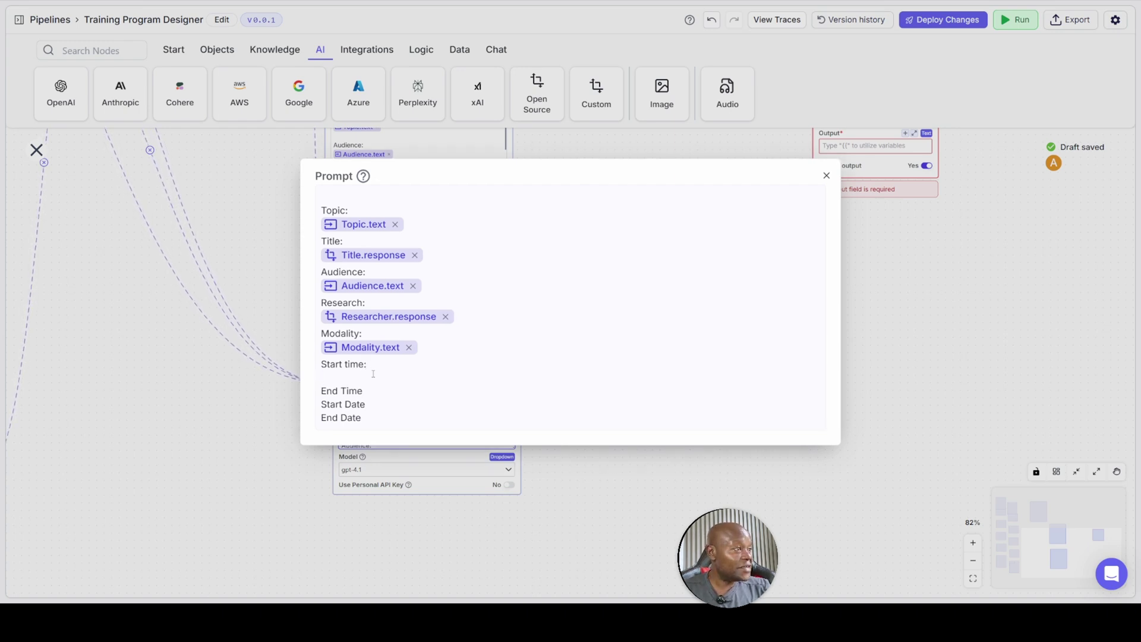
{"action": "type", "text": "{"}
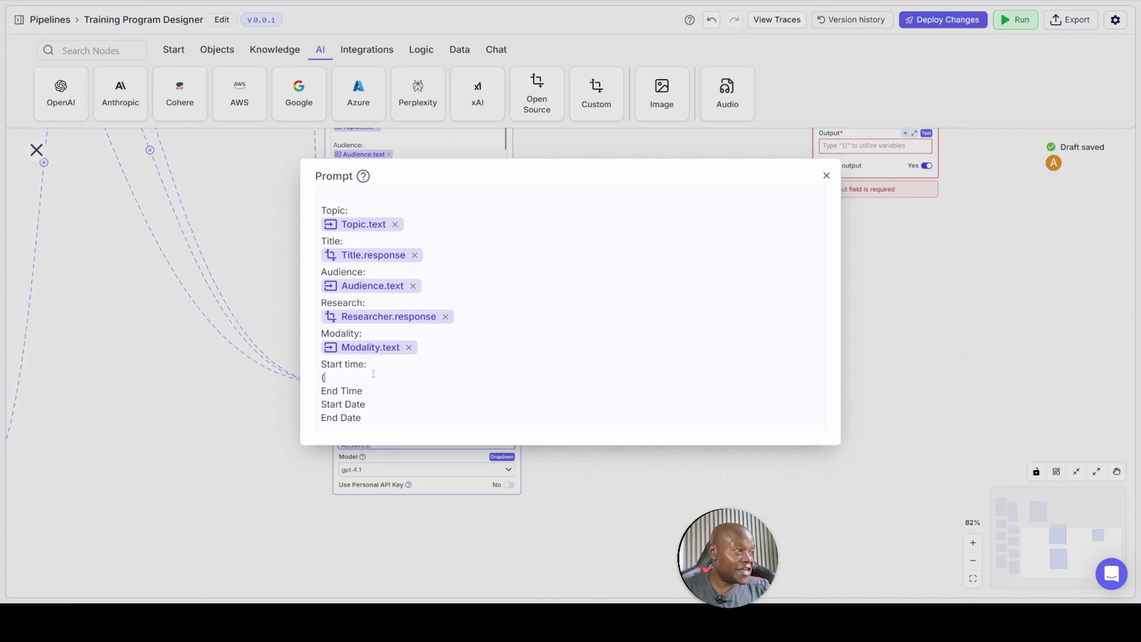
{"action": "type", "text": "{"}
{"action": "scroll", "coordinate": [398, 463], "scroll_direction": "down", "scroll_amount": 3}
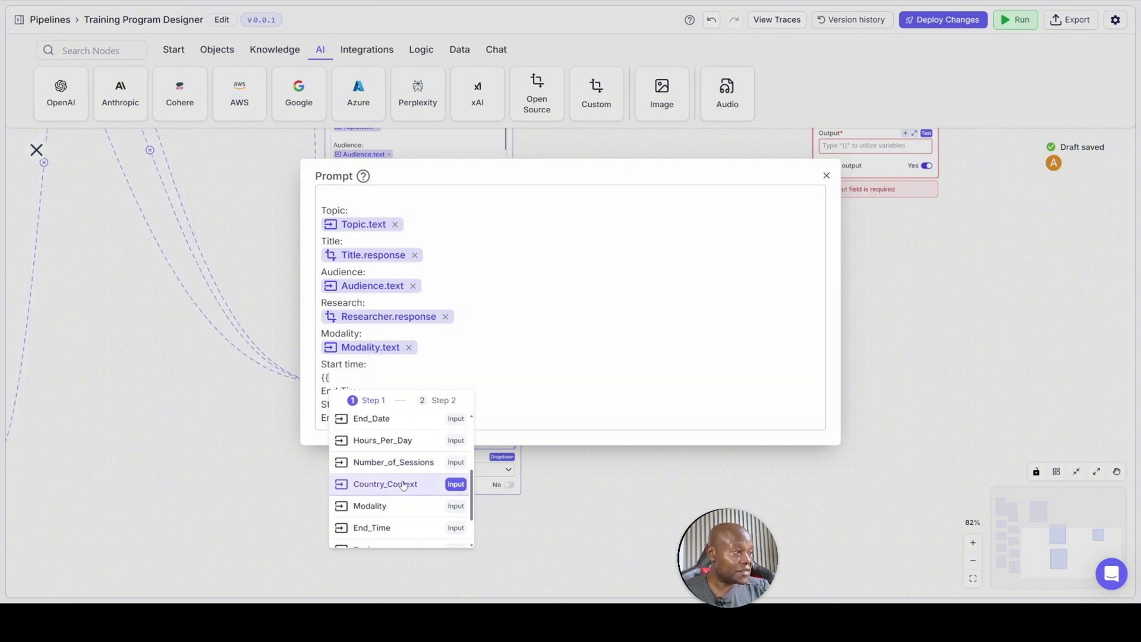
{"action": "scroll", "coordinate": [397, 485], "scroll_direction": "up", "scroll_amount": 3}
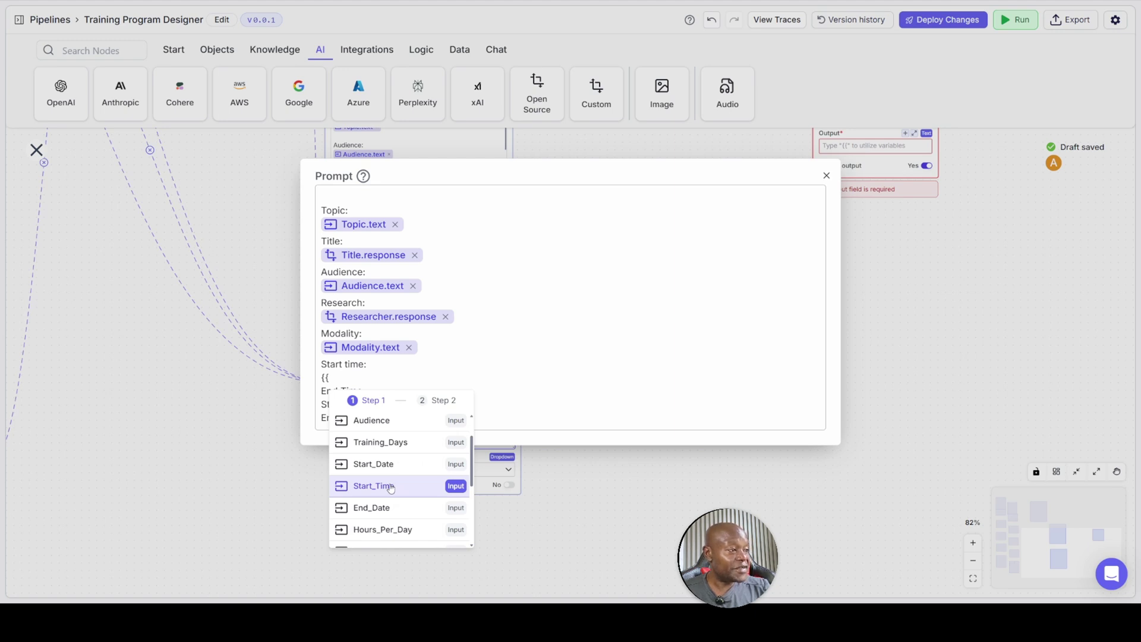
{"action": "left_click", "coordinate": [390, 486]}
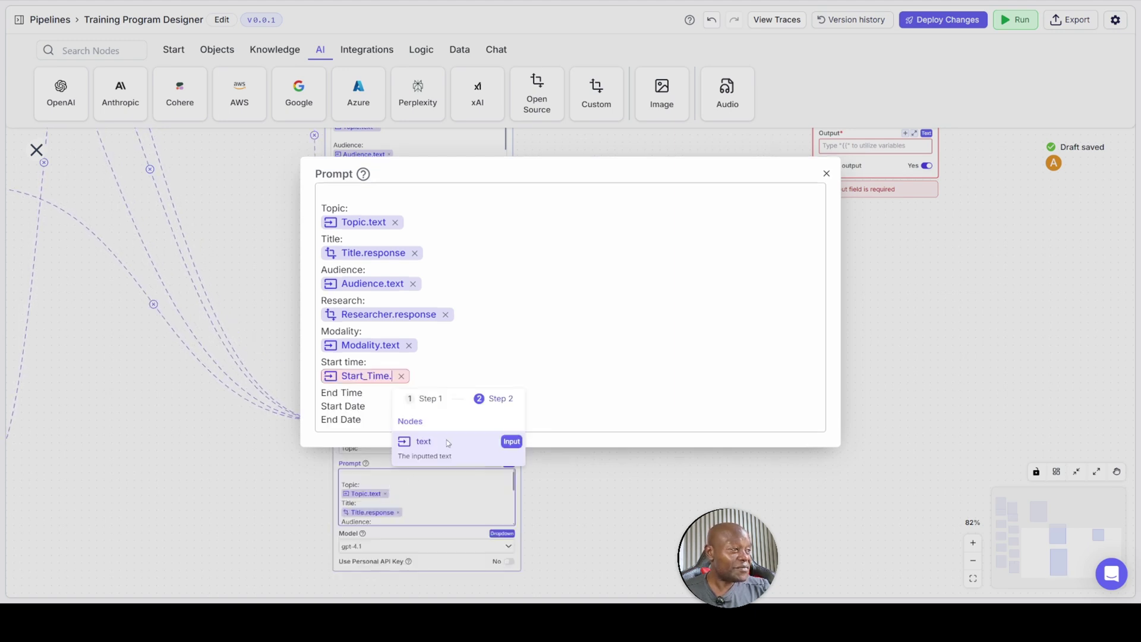
{"action": "left_click", "coordinate": [447, 443]}
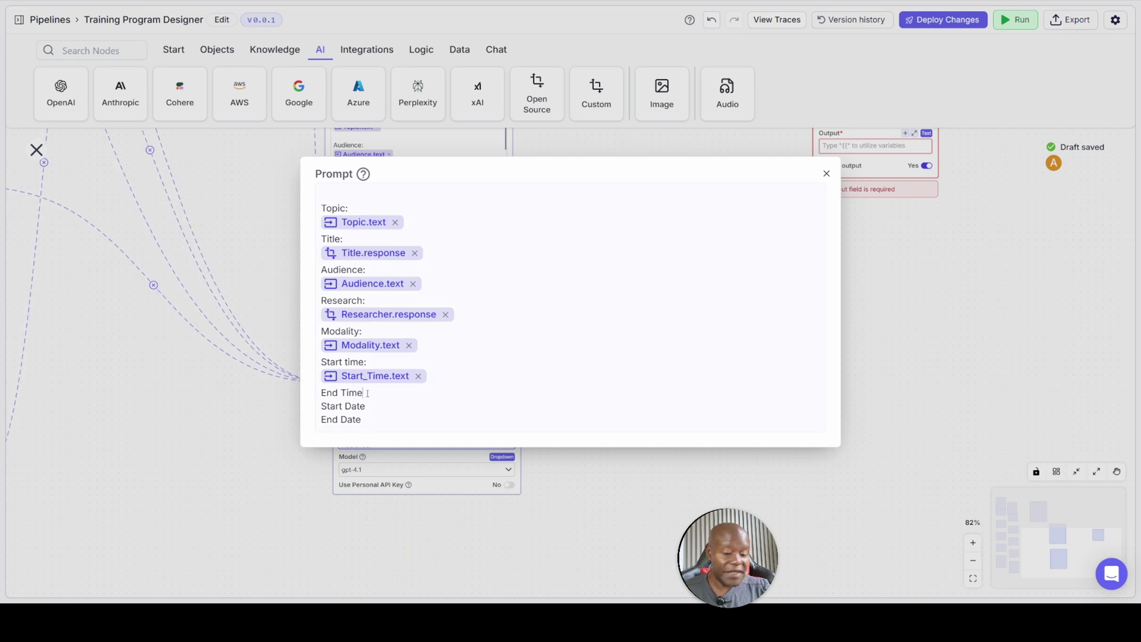
Add a colon to the prompt's End Time label and insert the End_Time.text variable on the line below it
{"action": "type", "text": ":"}
{"action": "key", "text": "Return"}
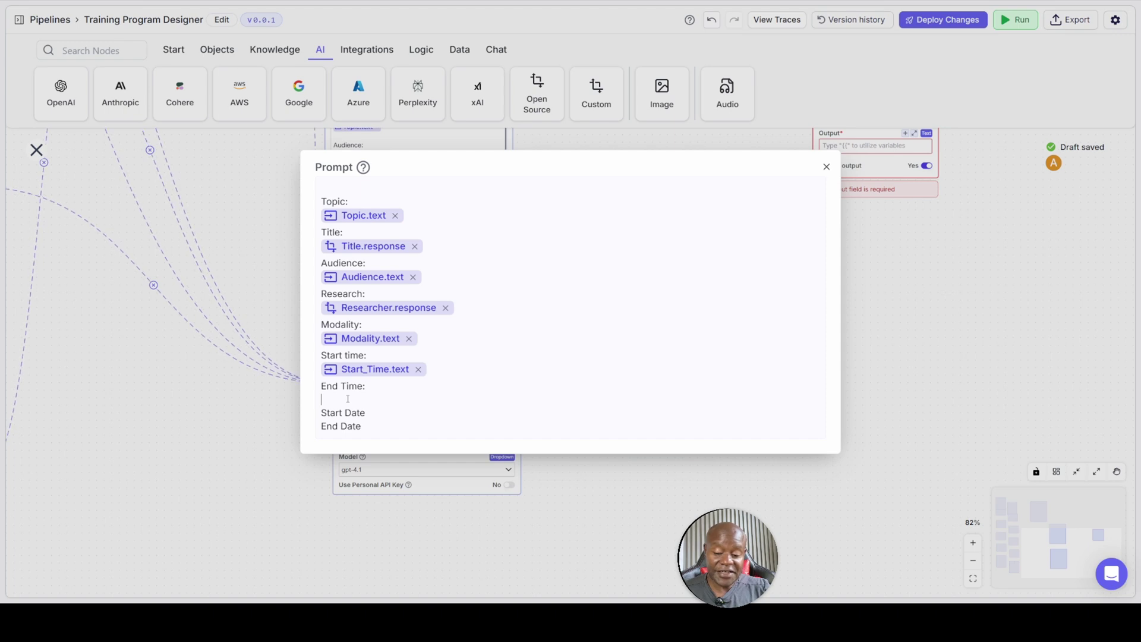
{"action": "type", "text": "{"}
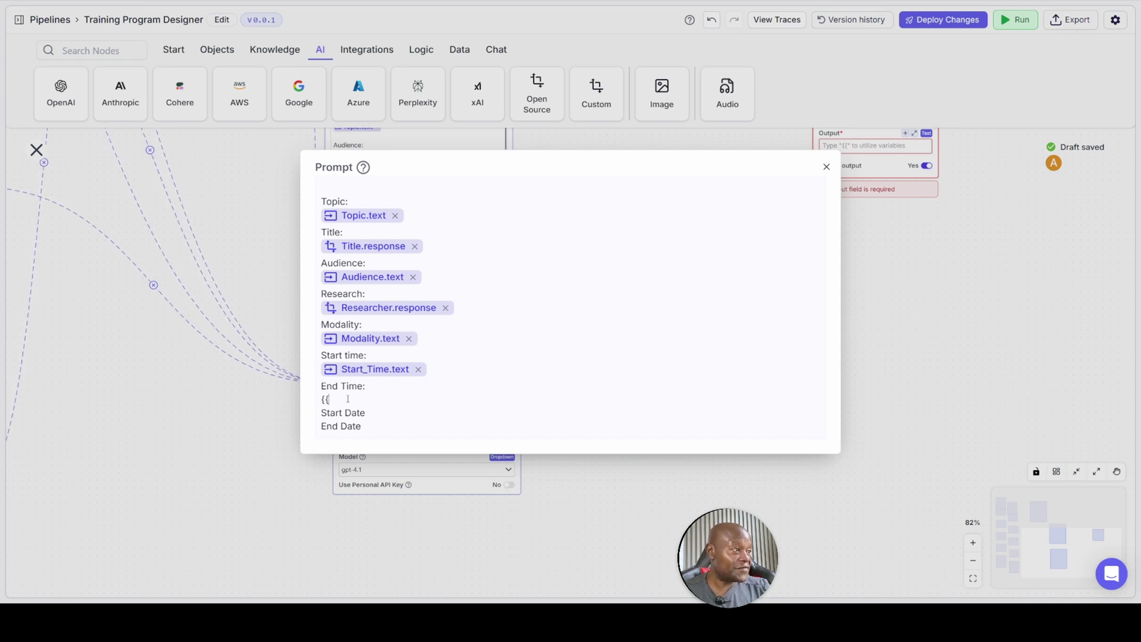
{"action": "type", "text": "{"}
{"action": "scroll", "coordinate": [403, 523], "scroll_direction": "down", "scroll_amount": 2}
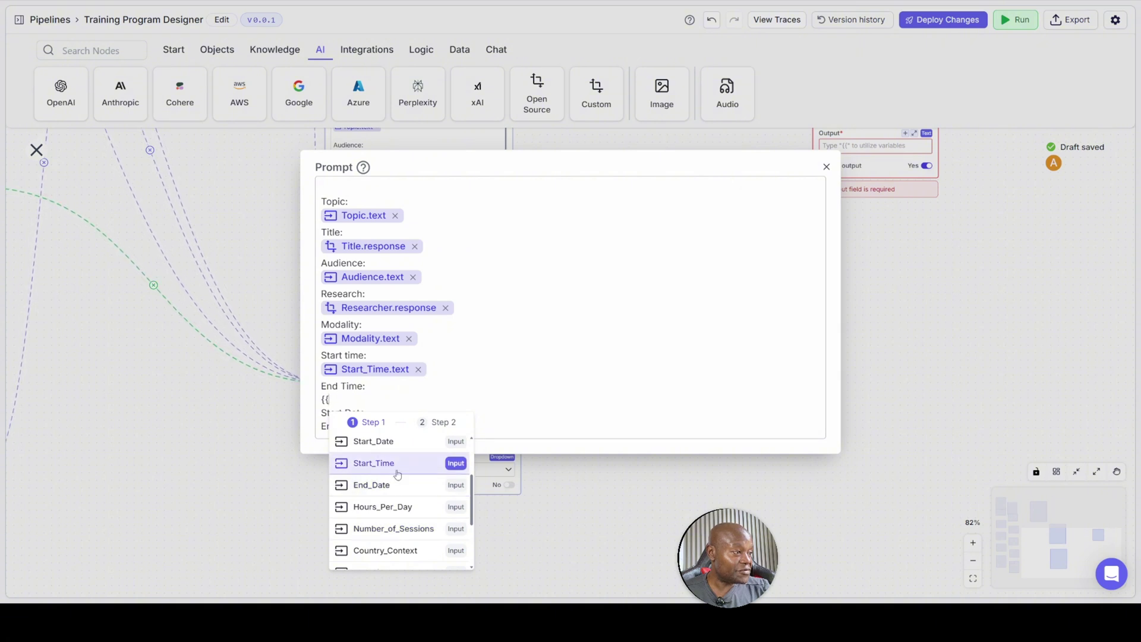
{"action": "scroll", "coordinate": [394, 496], "scroll_direction": "down", "scroll_amount": 2}
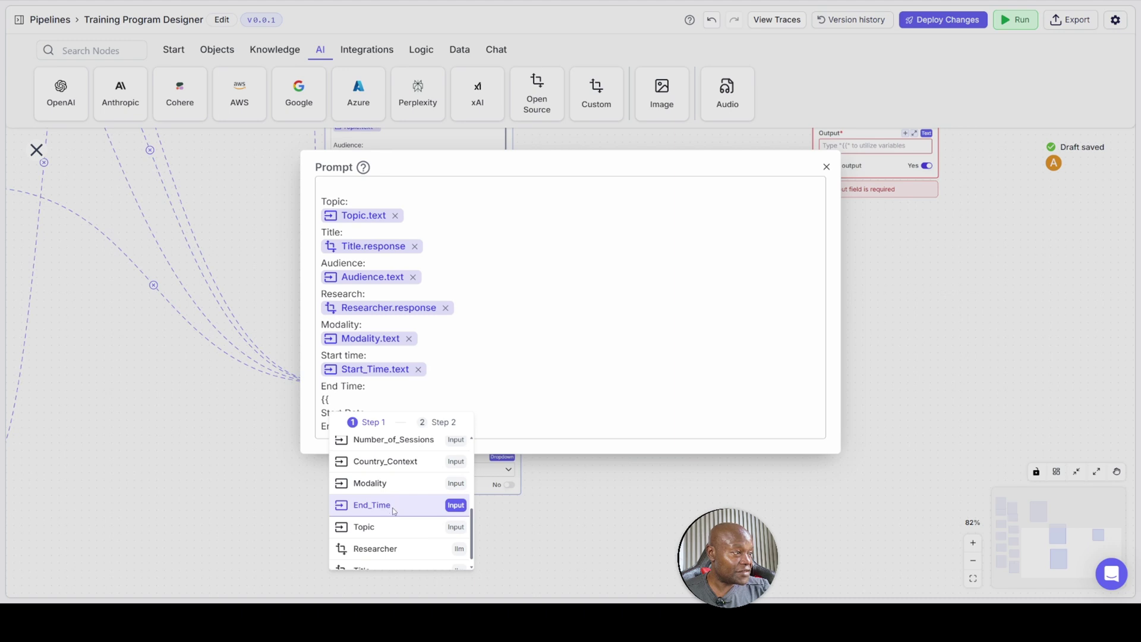
{"action": "left_click", "coordinate": [392, 511]}
{"action": "left_click", "coordinate": [431, 466]}
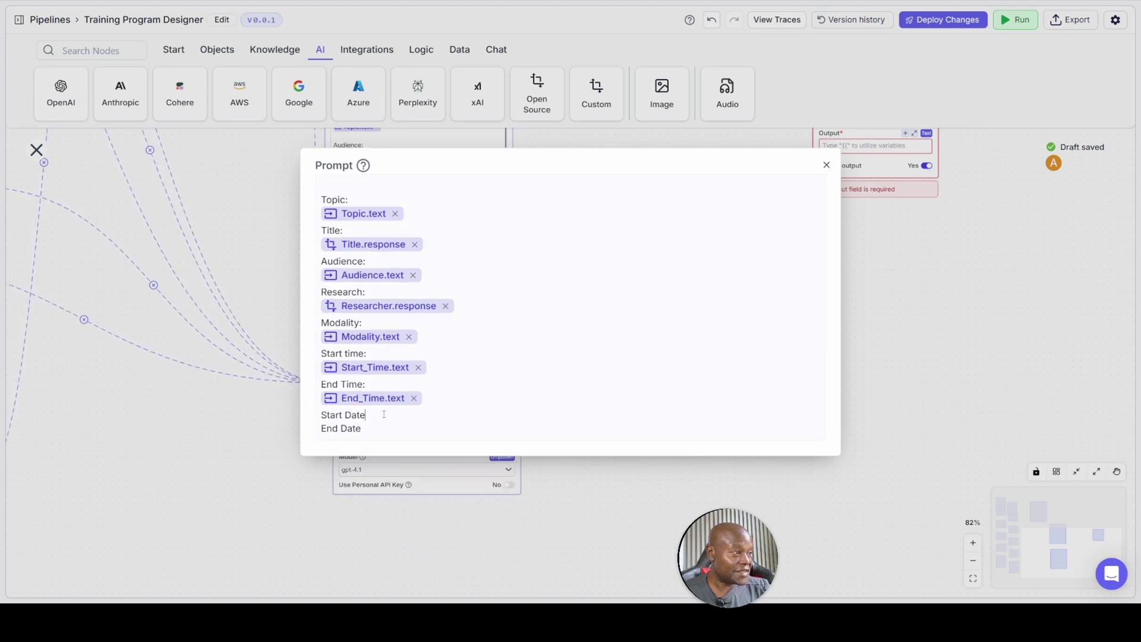
Add a colon to the prompt's Start Date label and insert the Start_Date.text variable on a new line below it
{"action": "type", "text": ":"}
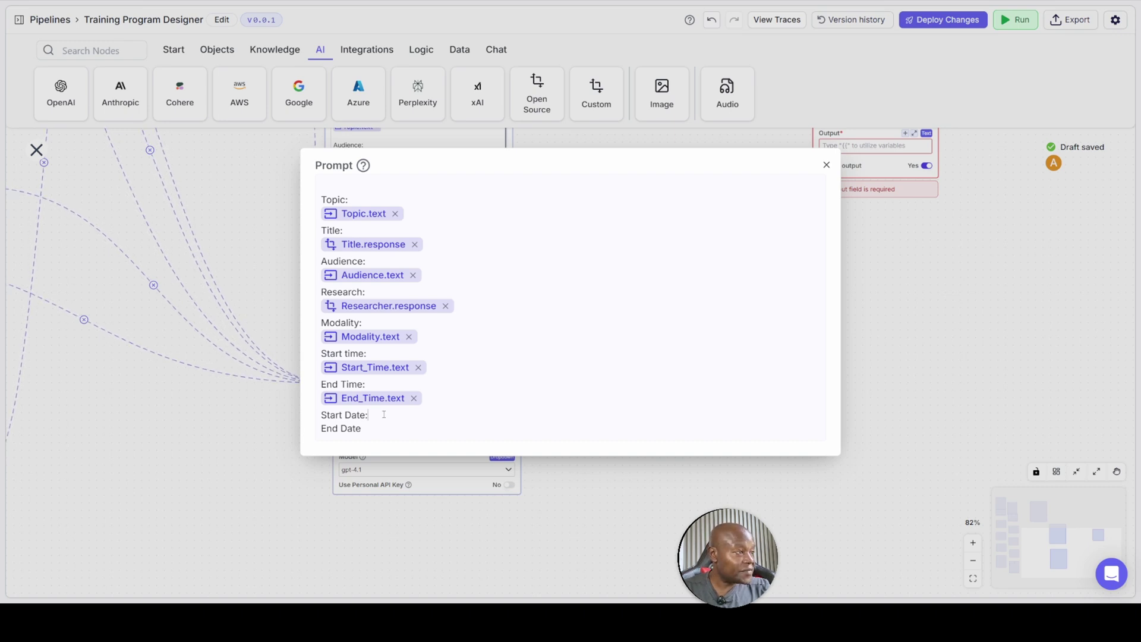
{"action": "key", "text": "Return"}
{"action": "type", "text": "{"}
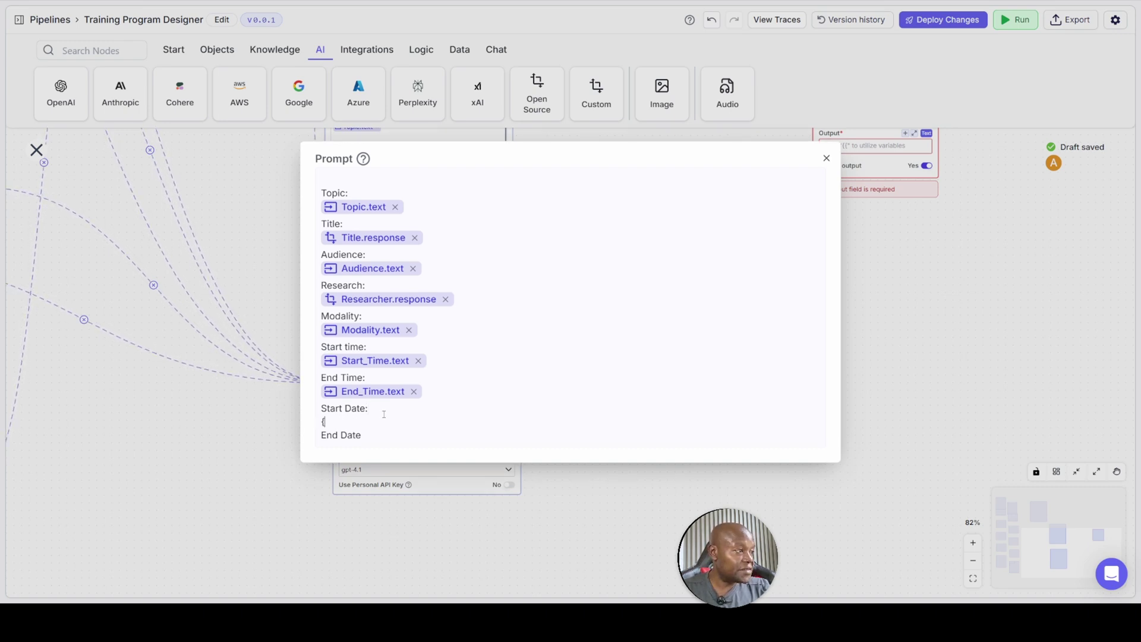
{"action": "type", "text": "{"}
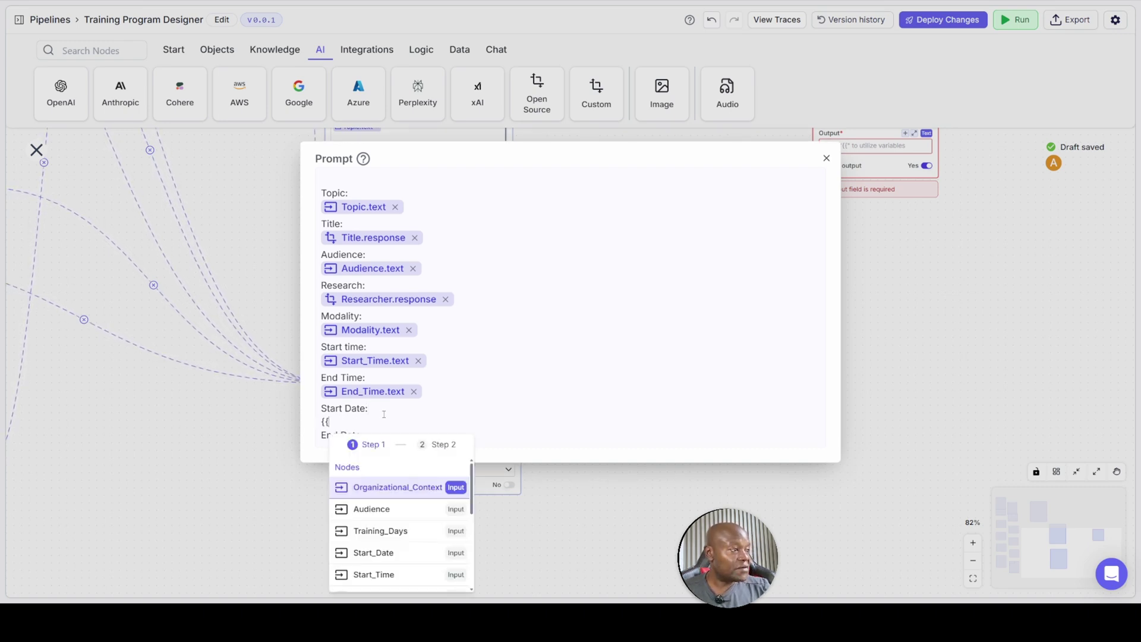
{"action": "left_click", "coordinate": [391, 553]}
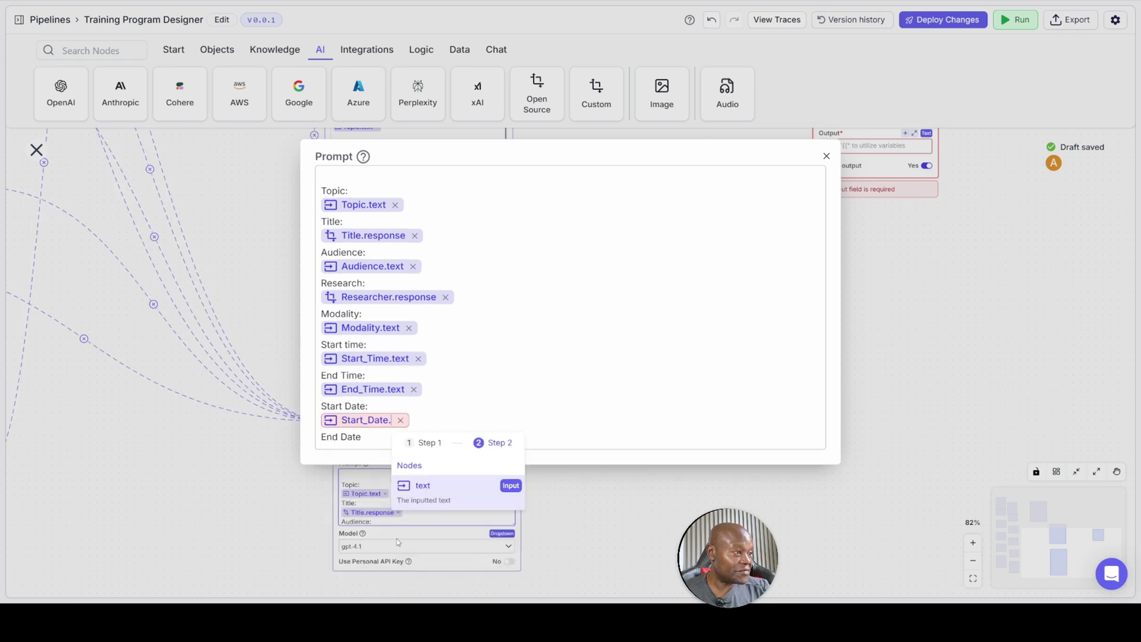
{"action": "left_click", "coordinate": [412, 485]}
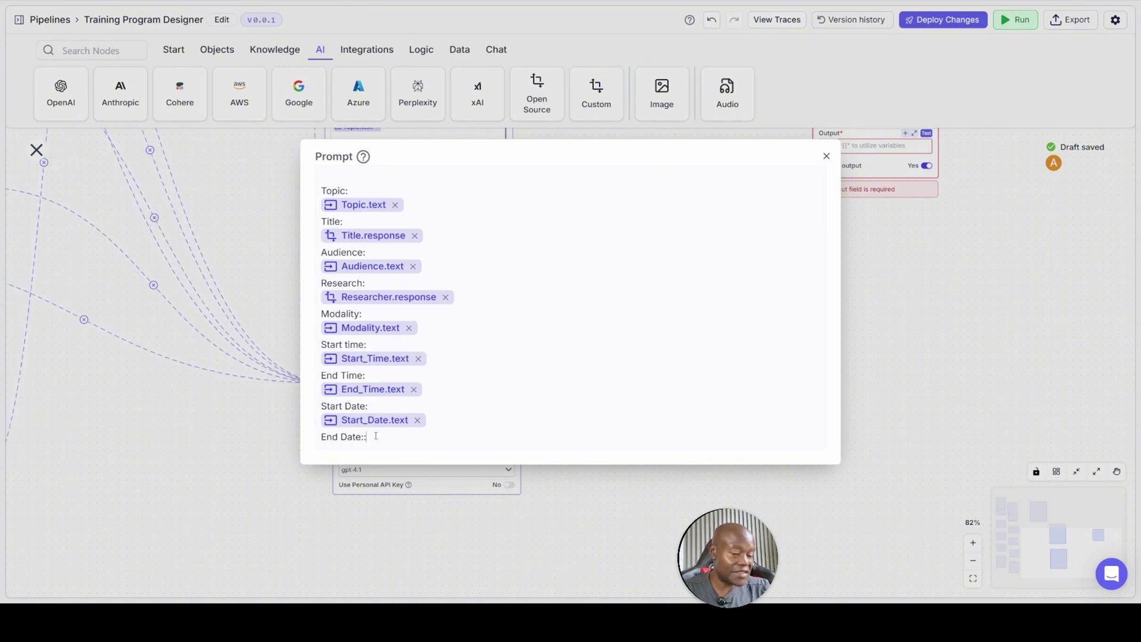
Complete the prompt's "End Date:" entry with the End_Date.text variable on a new line below, and close the expanded prompt editor
{"action": "key", "text": "Return"}
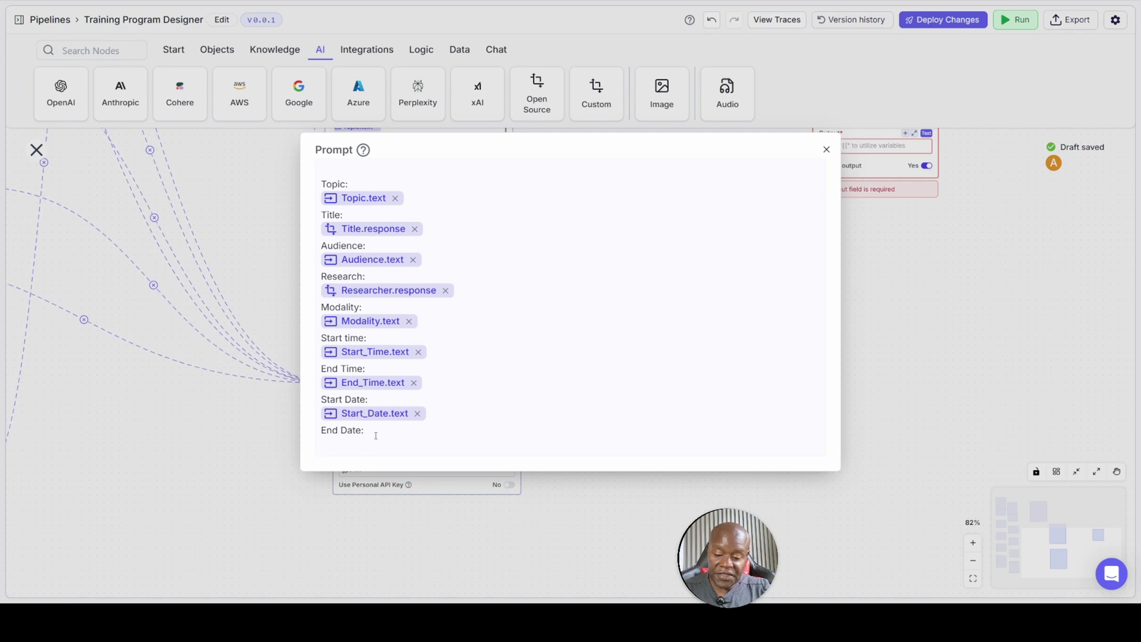
{"action": "type", "text": "{{"}
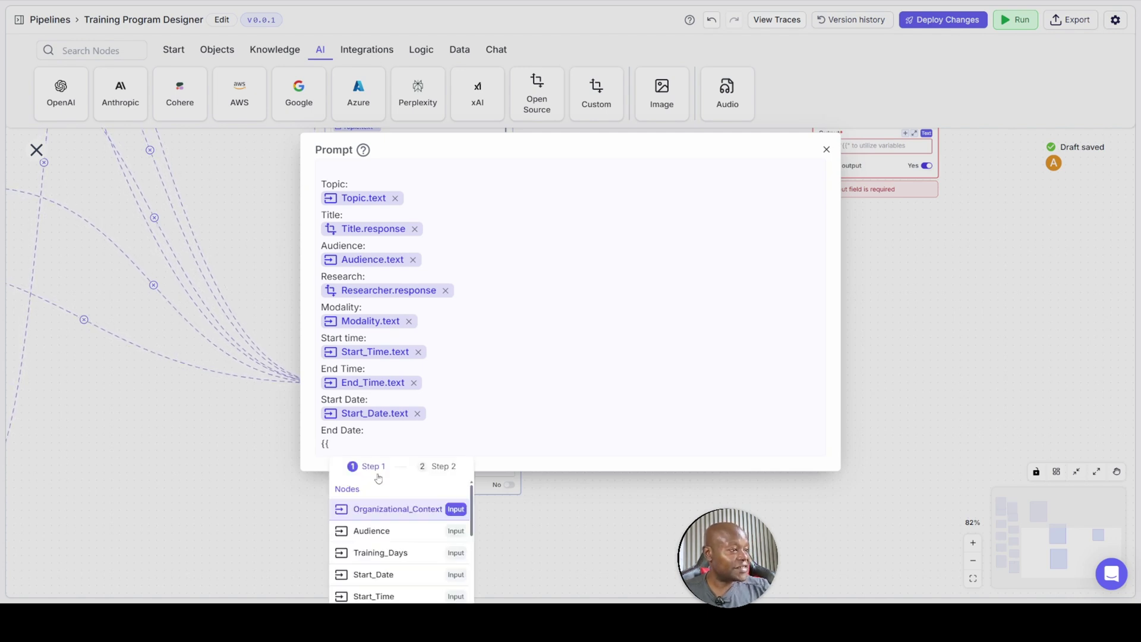
{"action": "scroll", "coordinate": [398, 523], "scroll_direction": "down", "scroll_amount": 3}
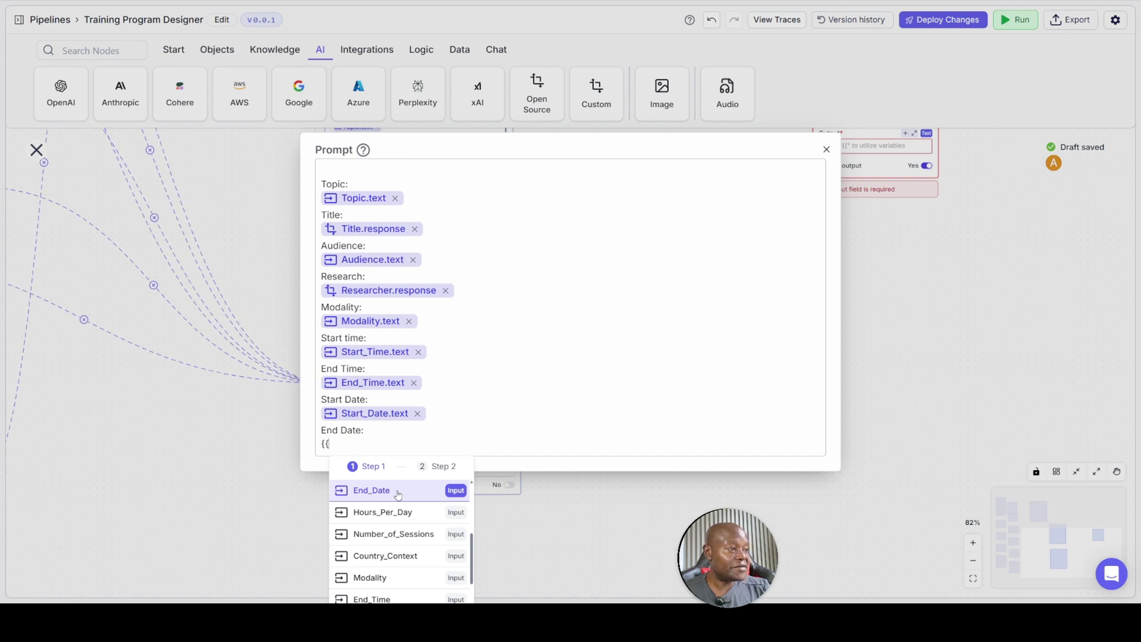
{"action": "left_click", "coordinate": [397, 494]}
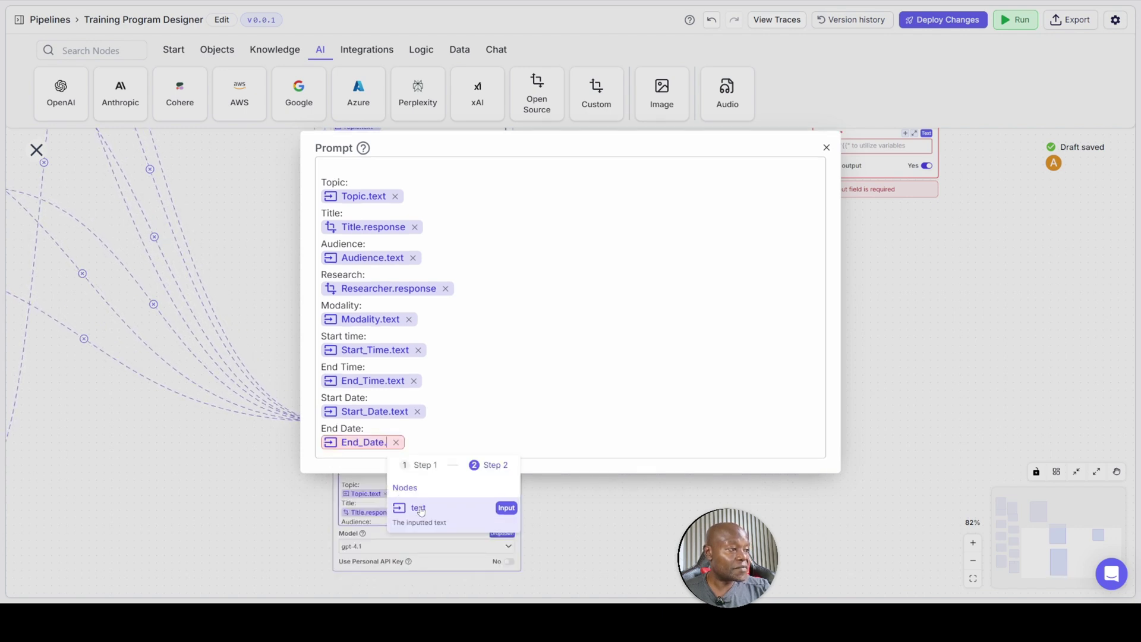
{"action": "left_click", "coordinate": [419, 510]}
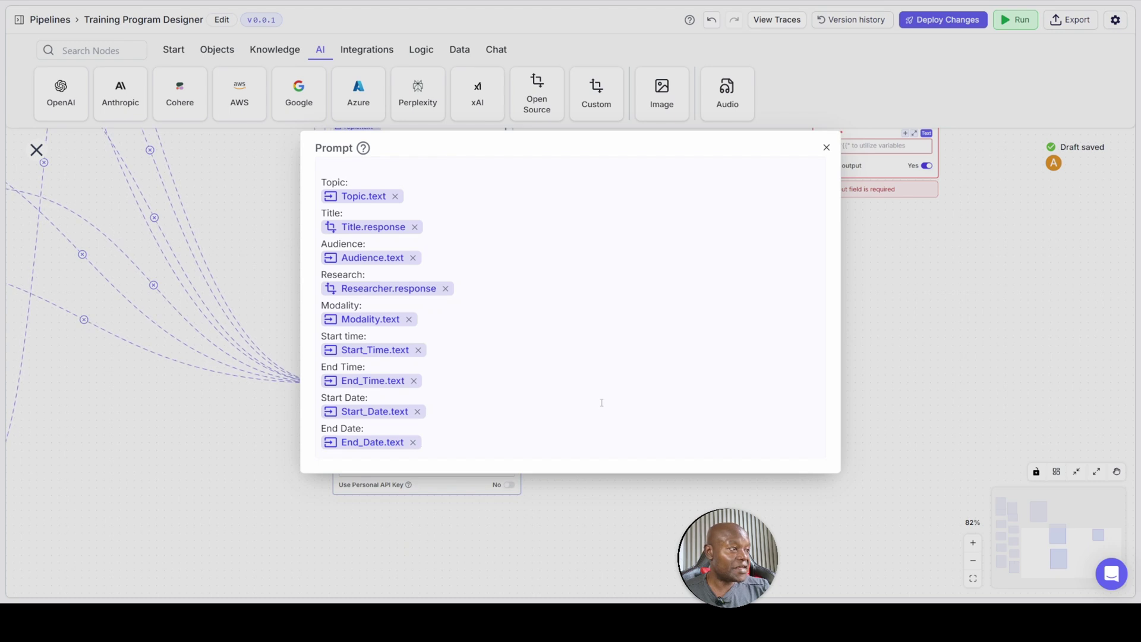
{"action": "left_click", "coordinate": [826, 148]}
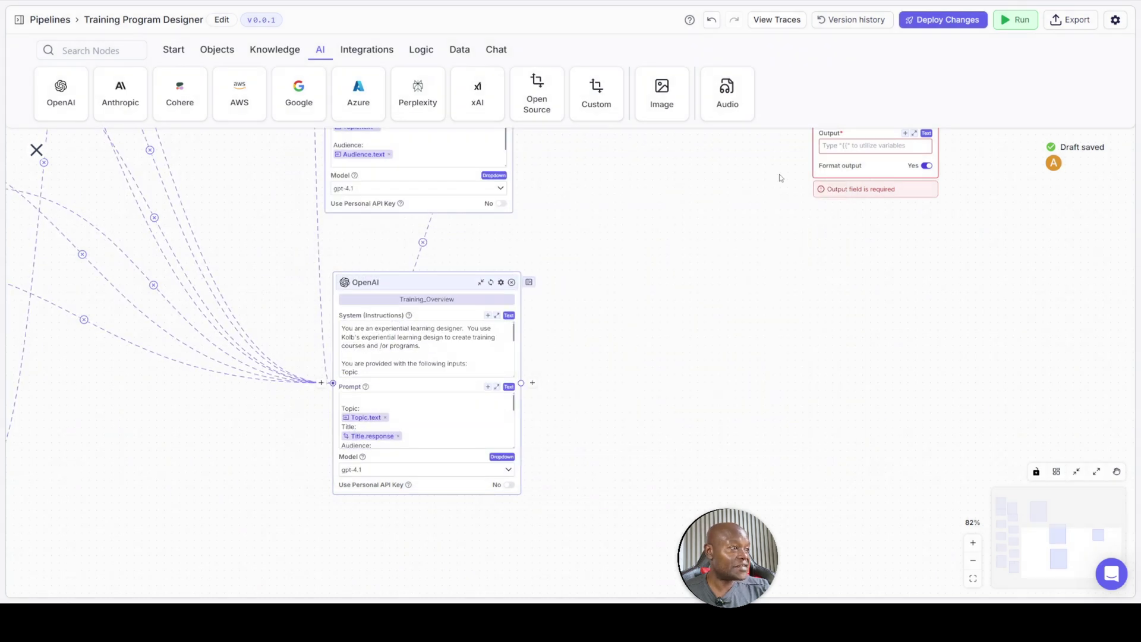
Spread out the OpenAI nodes by moving Training_Overview to the lower right of the Title node and shifting Title further left
{"action": "left_click_drag", "start_coordinate": [460, 279], "coordinate": [636, 240]}
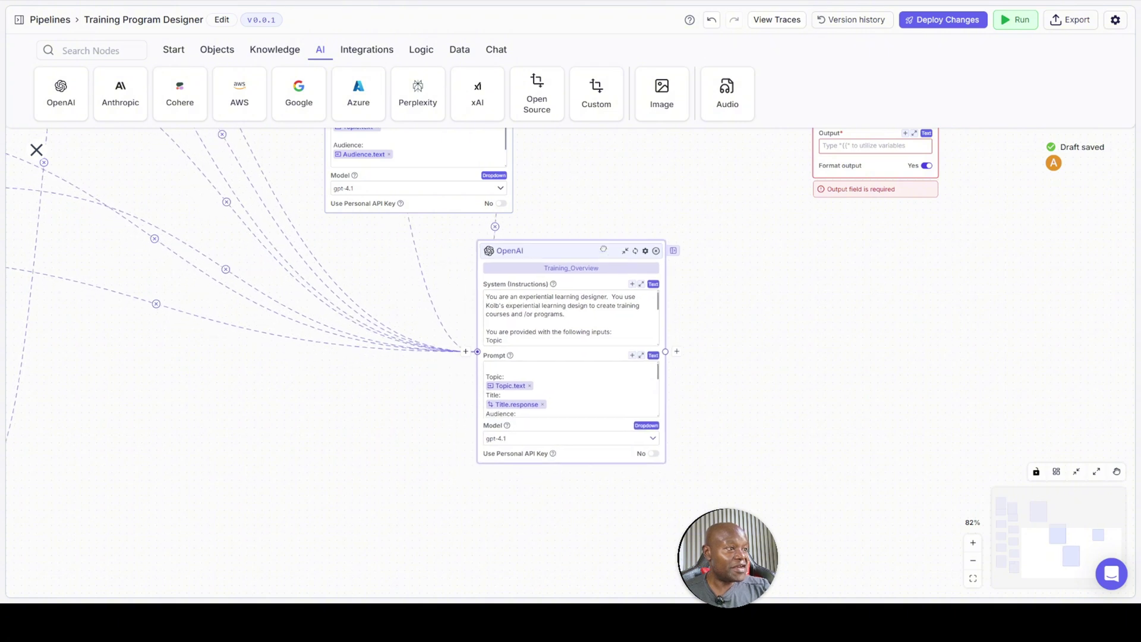
{"action": "left_click_drag", "start_coordinate": [739, 307], "coordinate": [572, 519]}
{"action": "left_click_drag", "start_coordinate": [421, 462], "coordinate": [515, 436]}
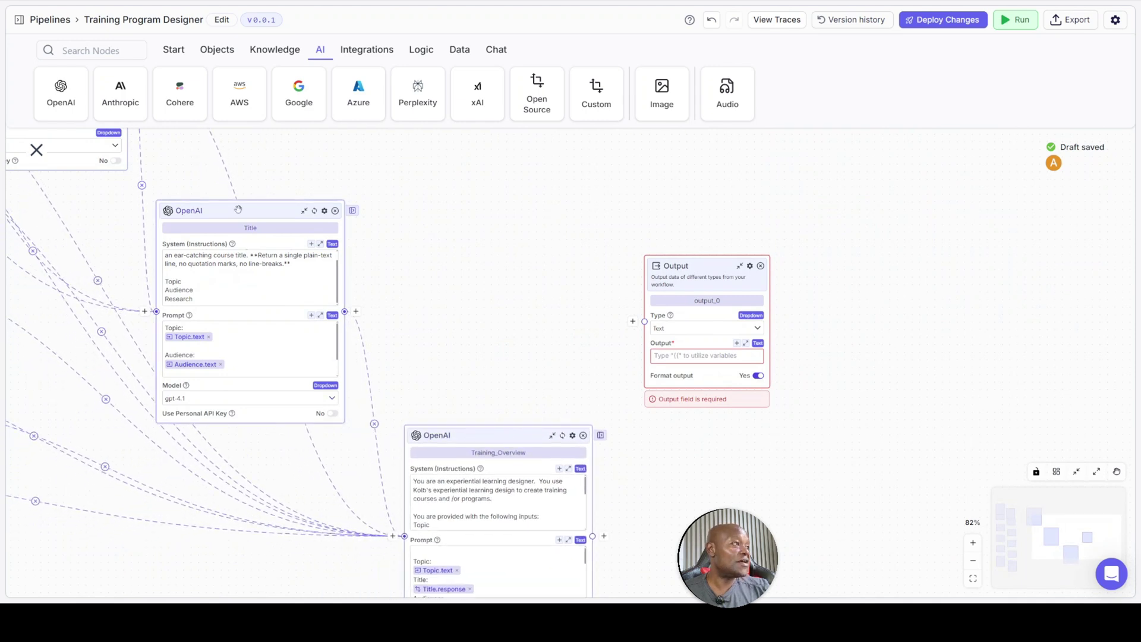
{"action": "left_click_drag", "start_coordinate": [198, 221], "coordinate": [147, 237]}
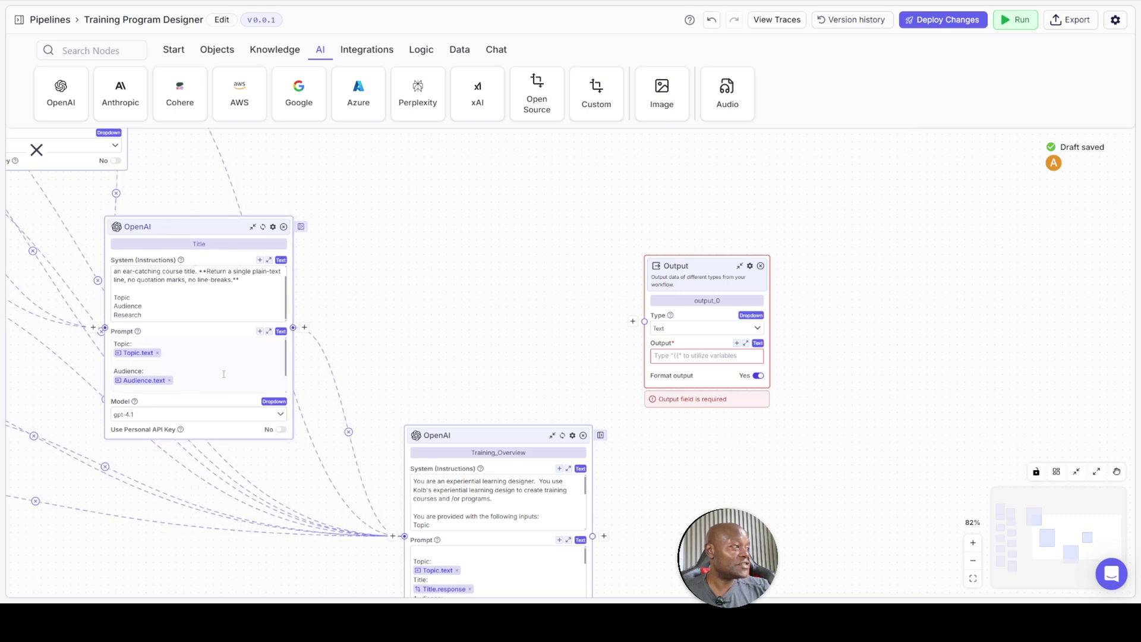
Move the Output node well to the right of the Training_Overview node, leaving room for another node between them
{"action": "scroll", "coordinate": [375, 336], "scroll_direction": "down", "scroll_amount": 3}
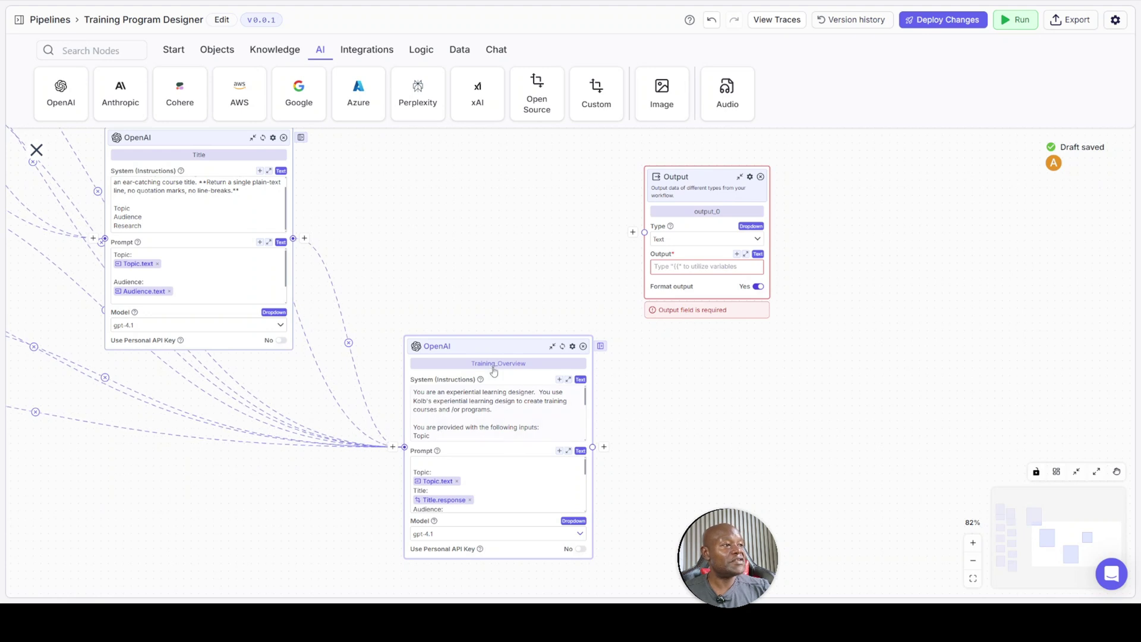
{"action": "left_click_drag", "start_coordinate": [469, 298], "coordinate": [355, 260]}
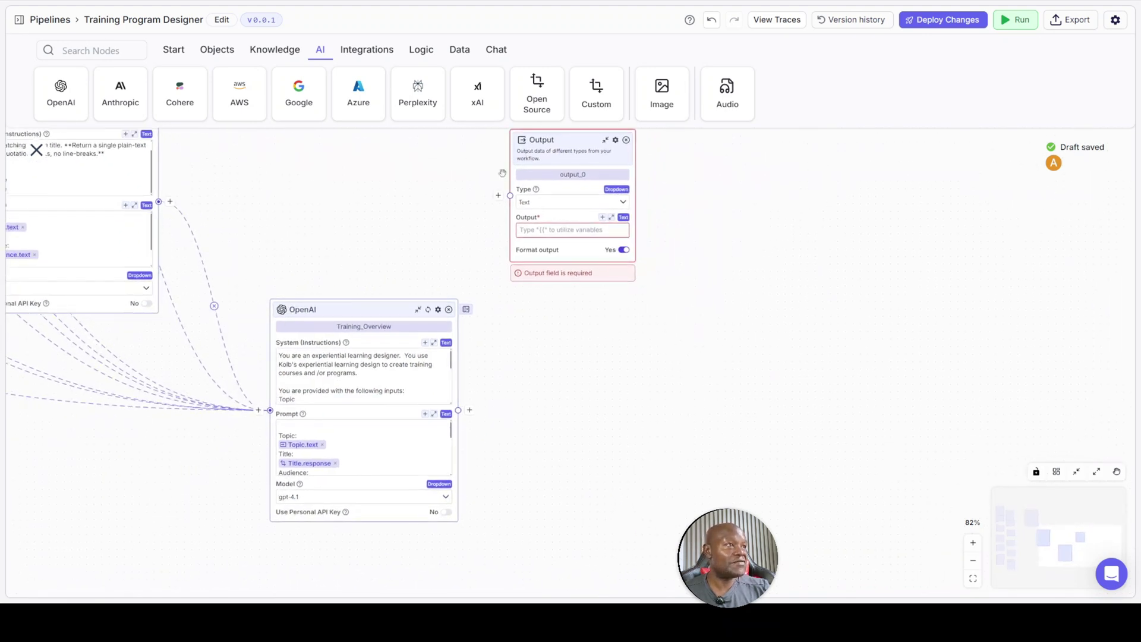
{"action": "left_click_drag", "start_coordinate": [547, 149], "coordinate": [648, 340]}
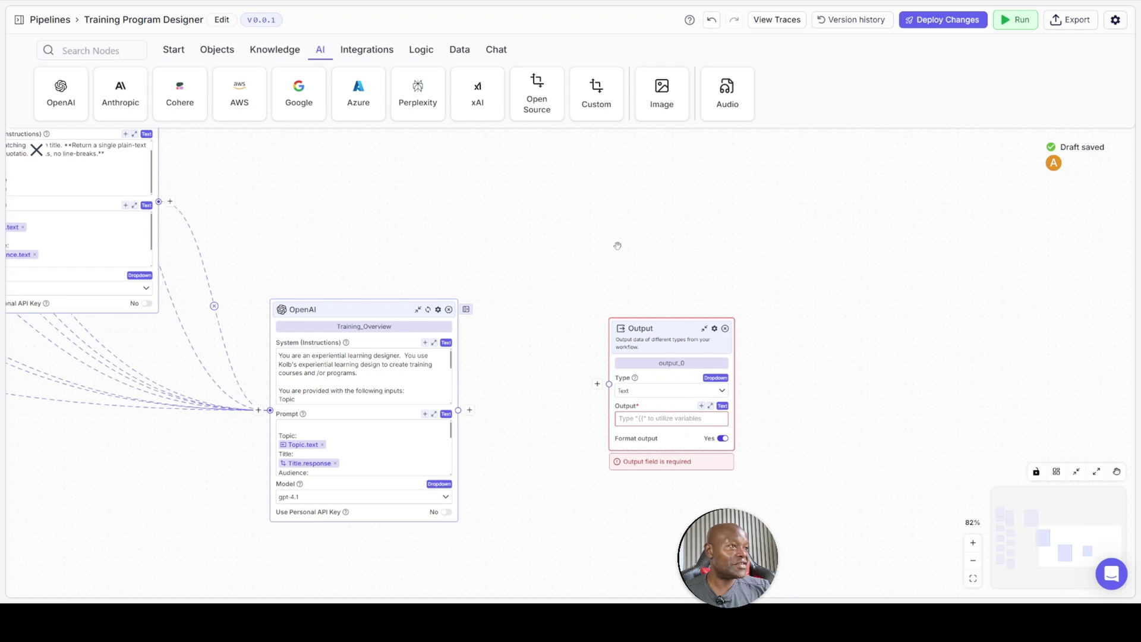
{"action": "left_click_drag", "start_coordinate": [668, 327], "coordinate": [742, 314]}
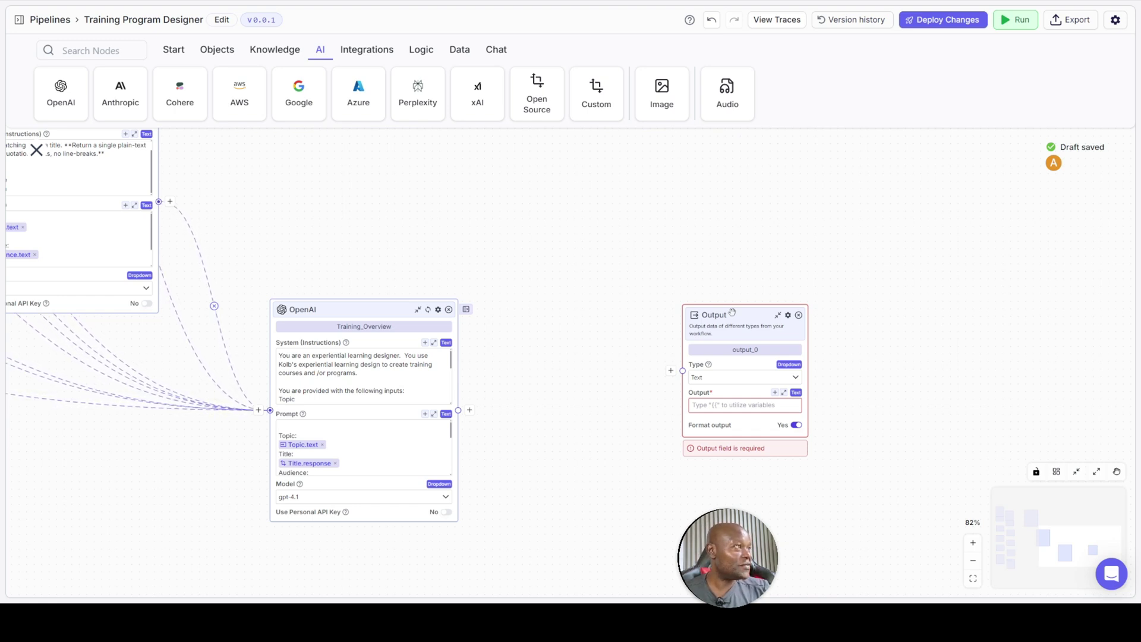
{"action": "left_click_drag", "start_coordinate": [731, 313], "coordinate": [808, 301]}
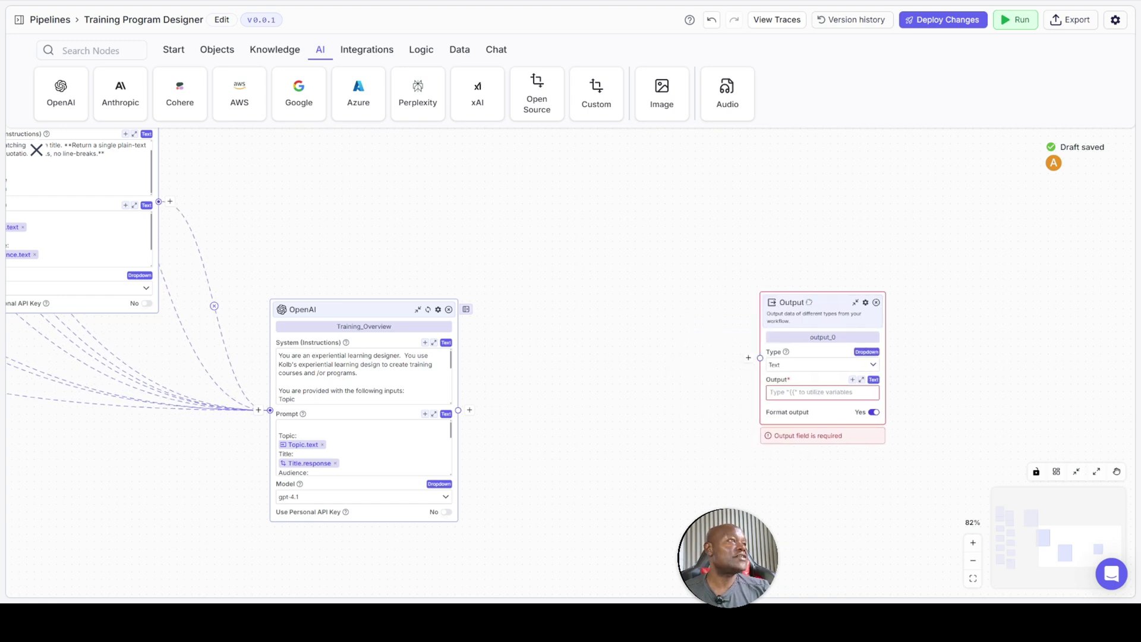
Add a Merge node between the Training_Overview and Output nodes and set its function to Join All
{"action": "left_click", "coordinate": [116, 53]}
{"action": "type", "text": "me"}
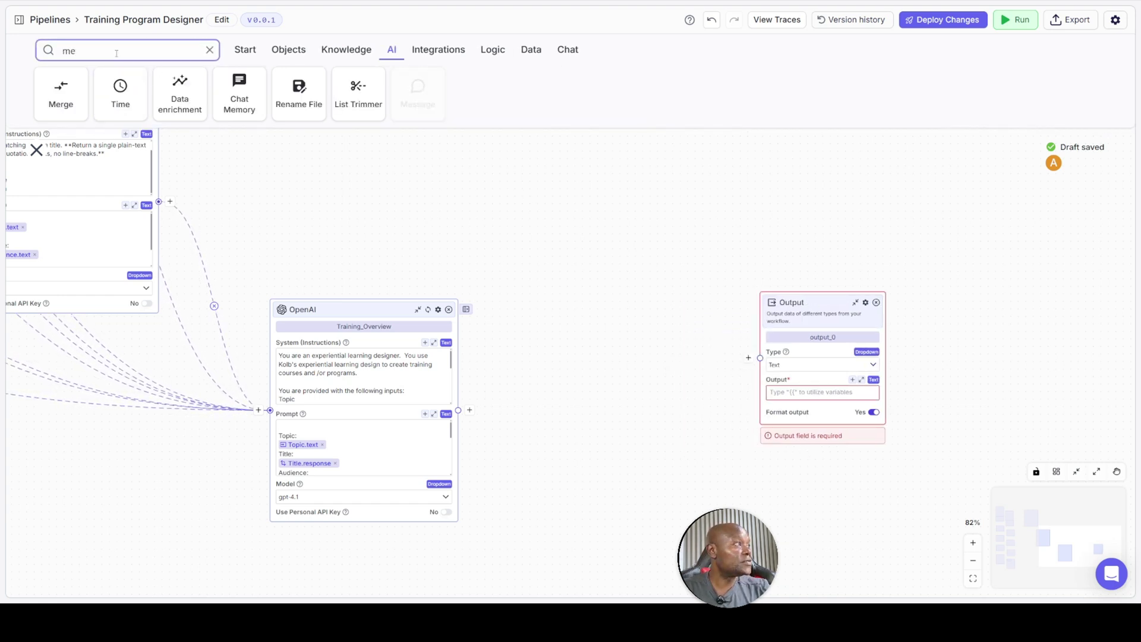
{"action": "type", "text": "r"}
{"action": "left_click_drag", "start_coordinate": [60, 94], "coordinate": [596, 250]}
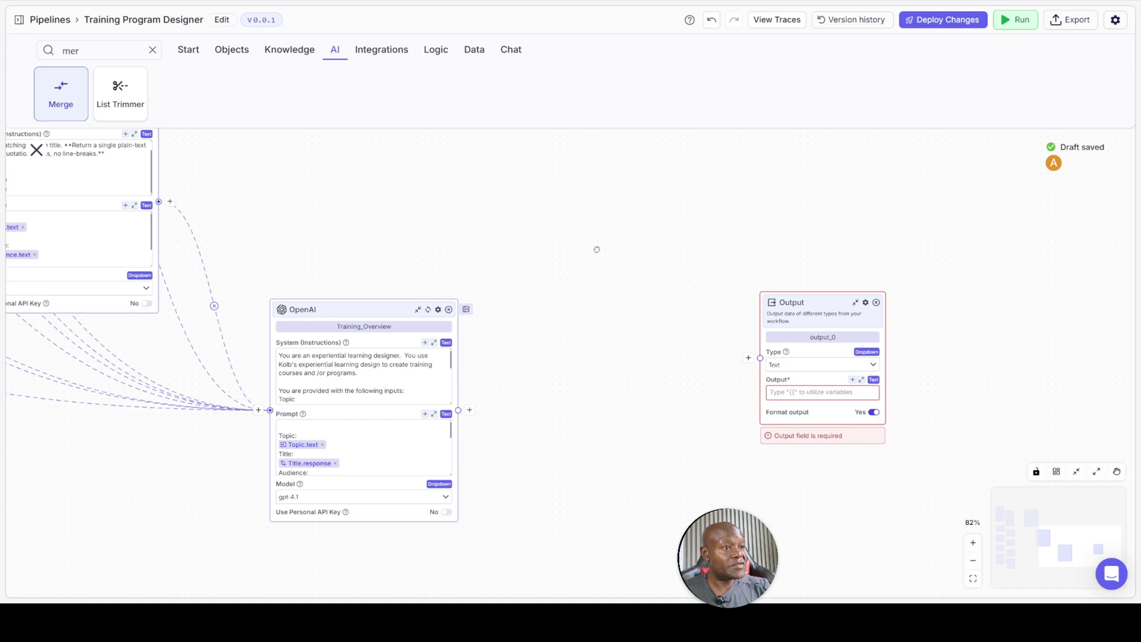
{"action": "left_click_drag", "start_coordinate": [596, 249], "coordinate": [604, 209]}
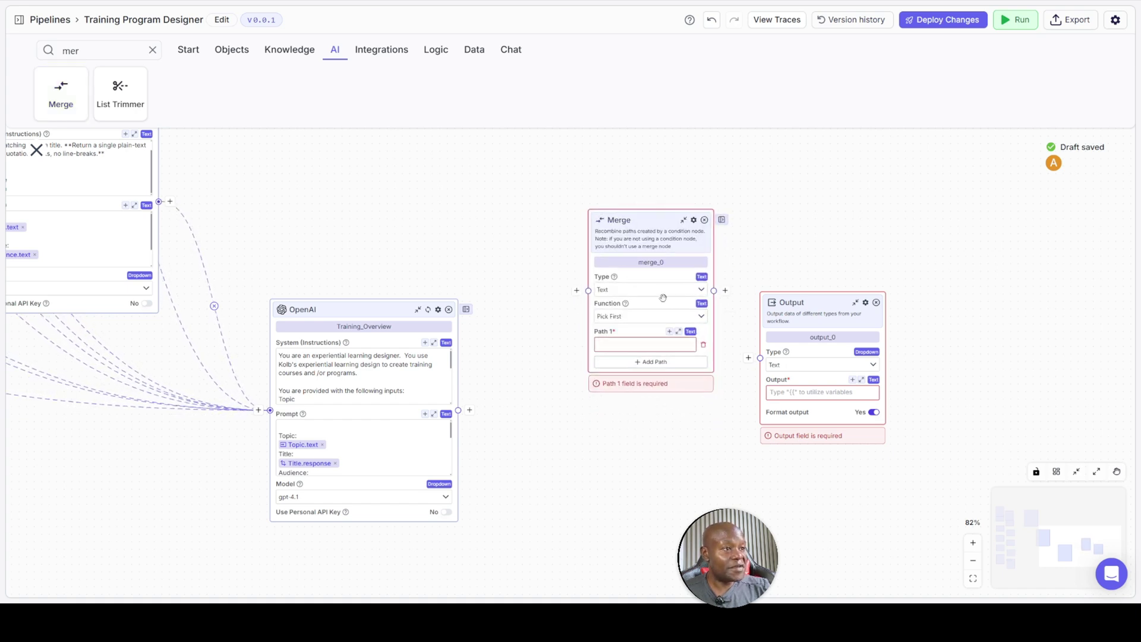
{"action": "left_click", "coordinate": [702, 319]}
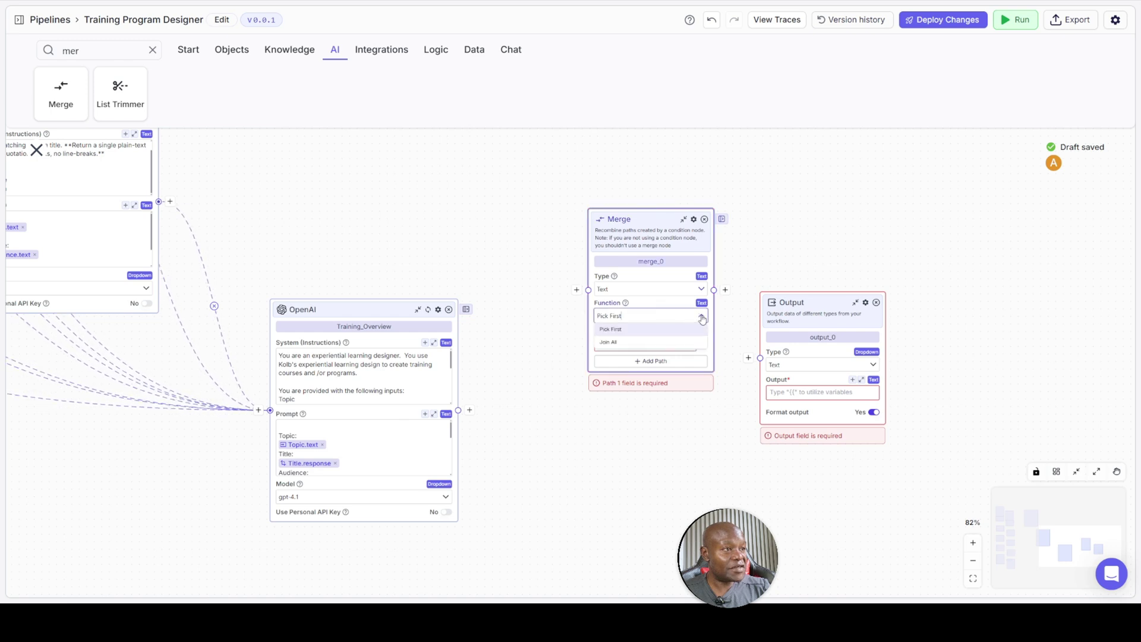
{"action": "left_click", "coordinate": [636, 343]}
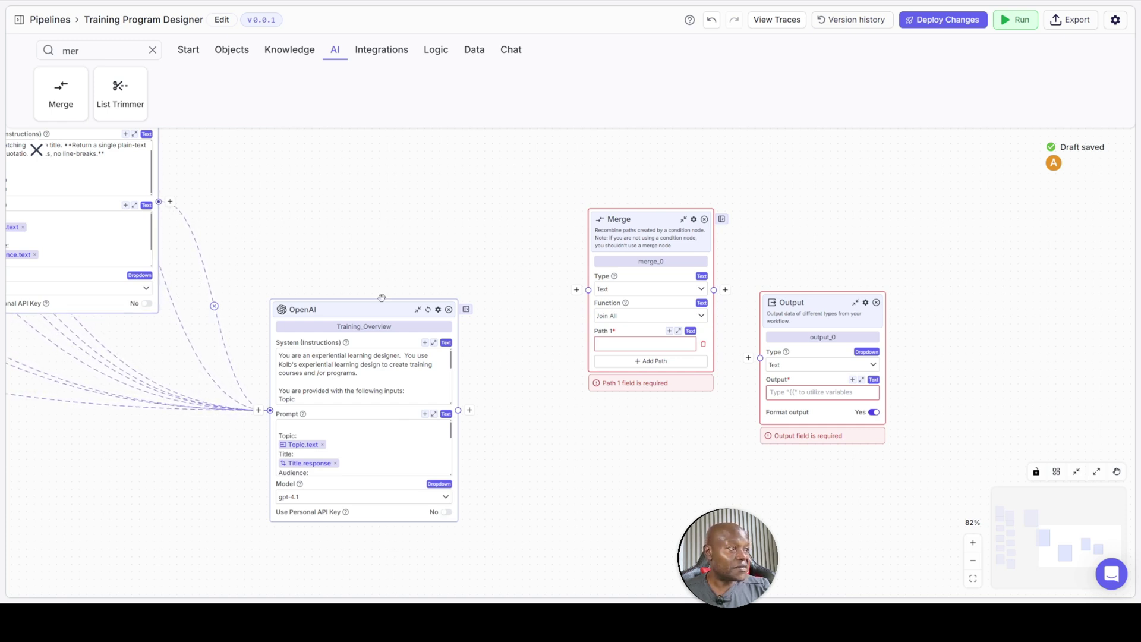
Move the Training_Overview node slightly down and shift the Title node right, closer to it
{"action": "left_click_drag", "start_coordinate": [377, 333], "coordinate": [374, 364]}
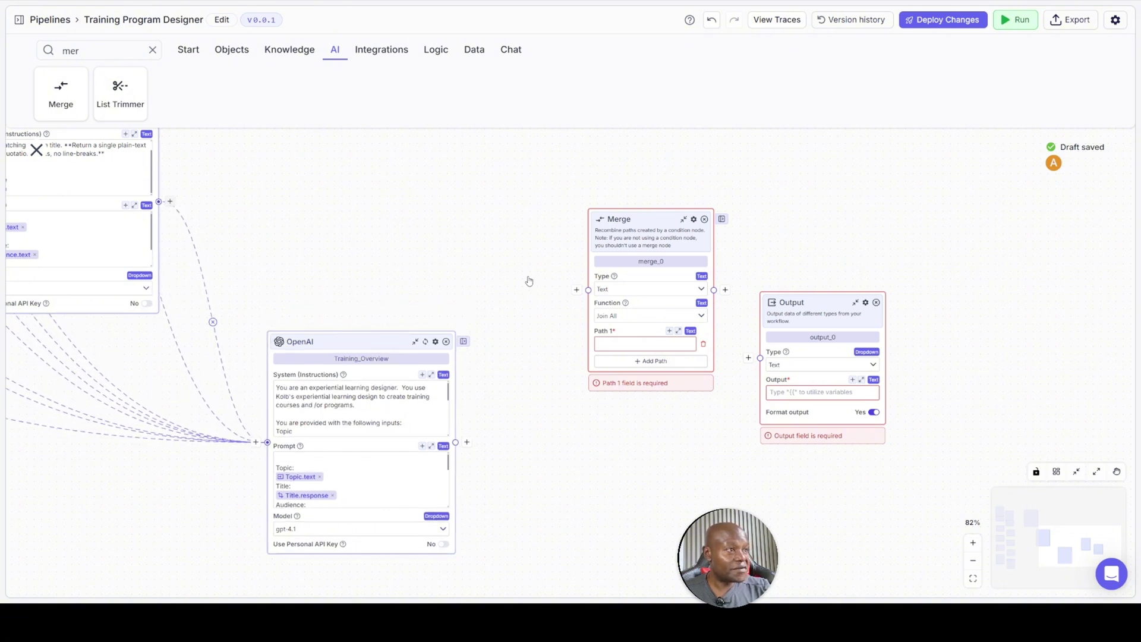
{"action": "left_click_drag", "start_coordinate": [68, 144], "coordinate": [199, 201]}
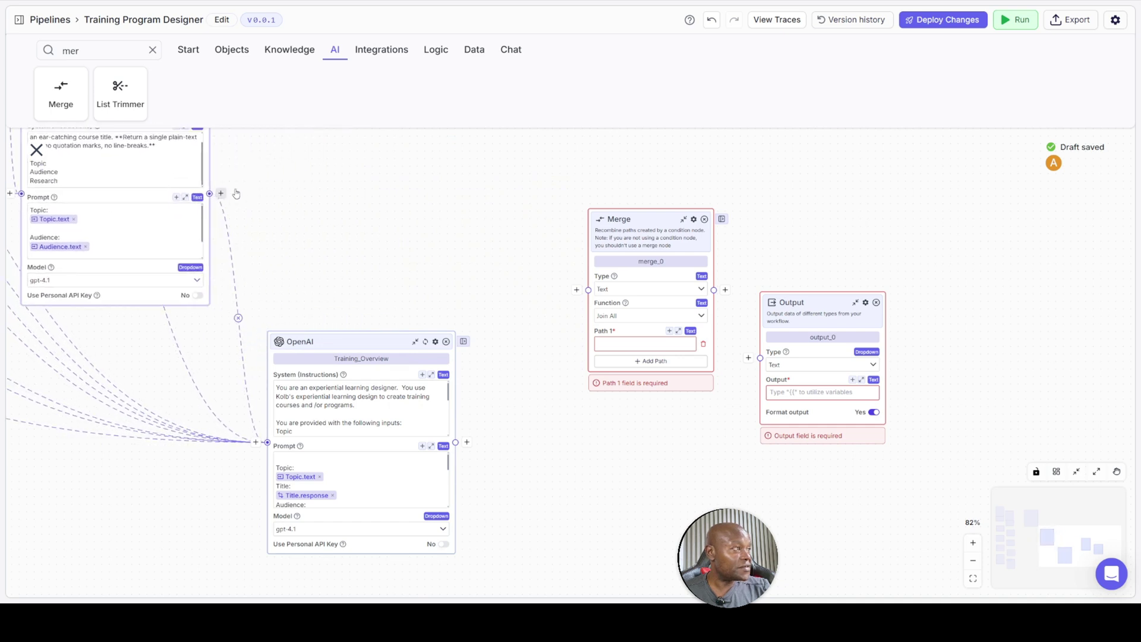
Set the Merge node's Path 1 to the Title.response variable
{"action": "left_click_drag", "start_coordinate": [507, 264], "coordinate": [577, 308]}
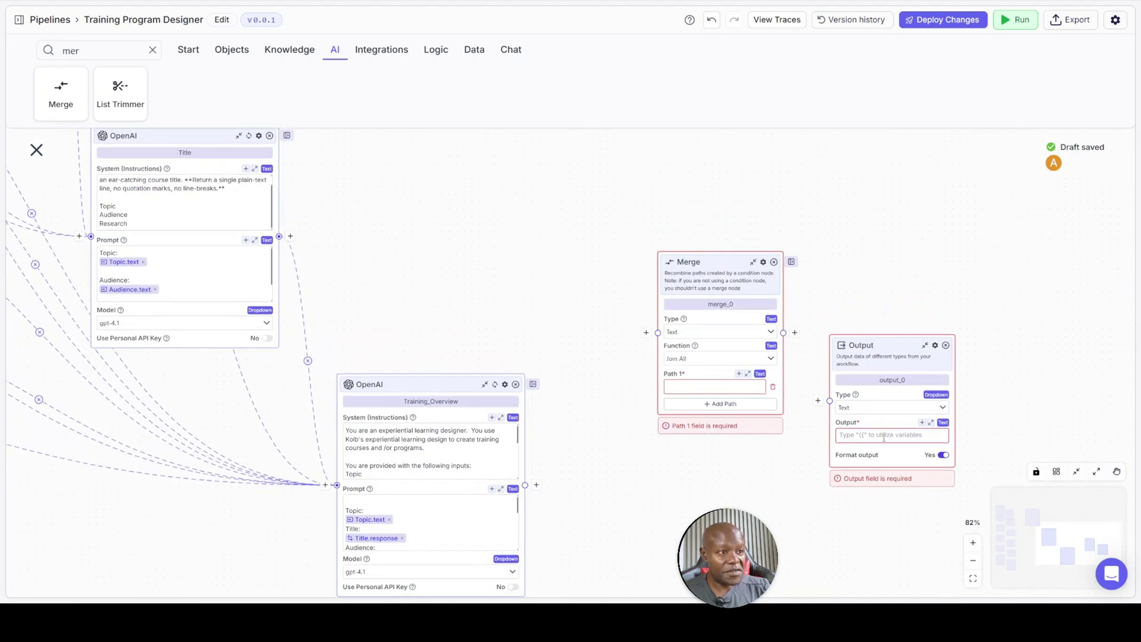
{"action": "left_click", "coordinate": [692, 386]}
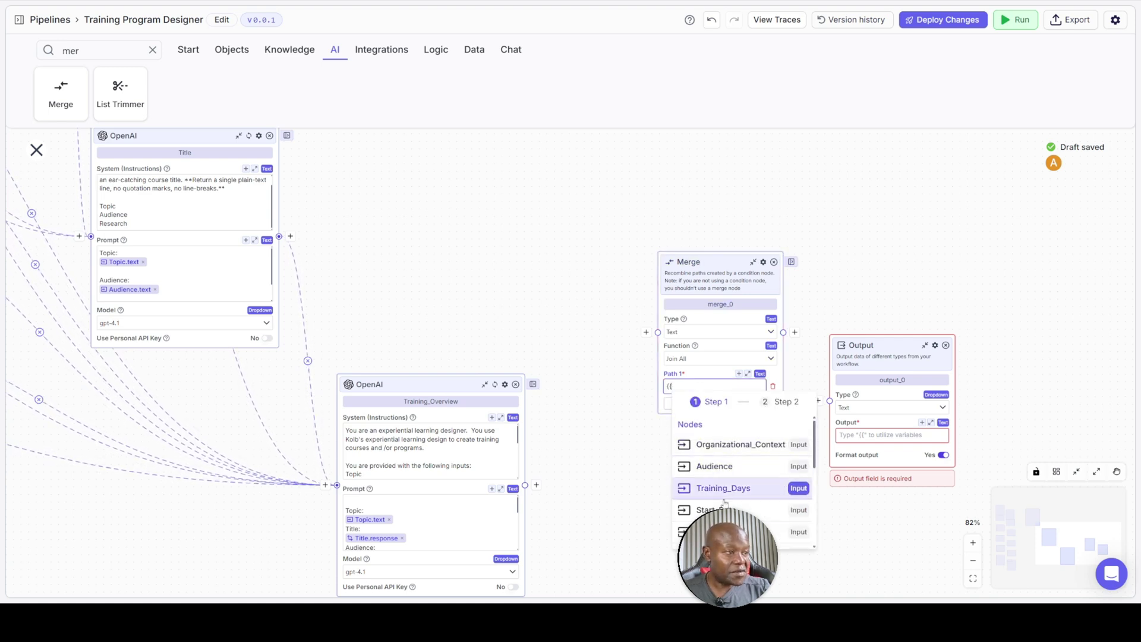
{"action": "scroll", "coordinate": [725, 503], "scroll_direction": "down", "scroll_amount": 5}
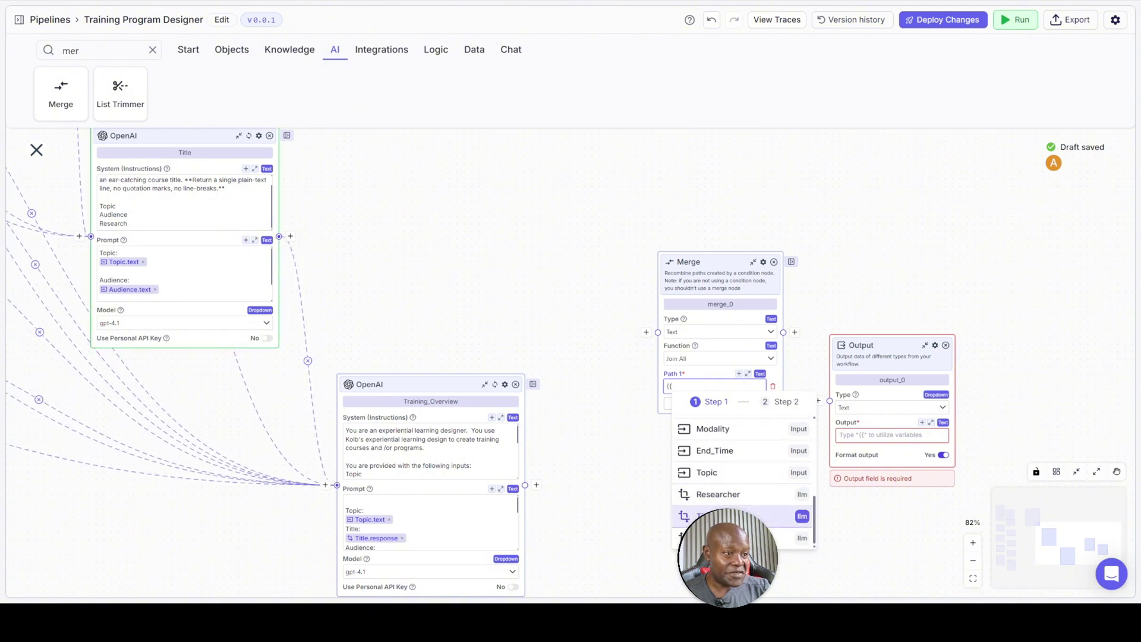
{"action": "left_click", "coordinate": [731, 516]}
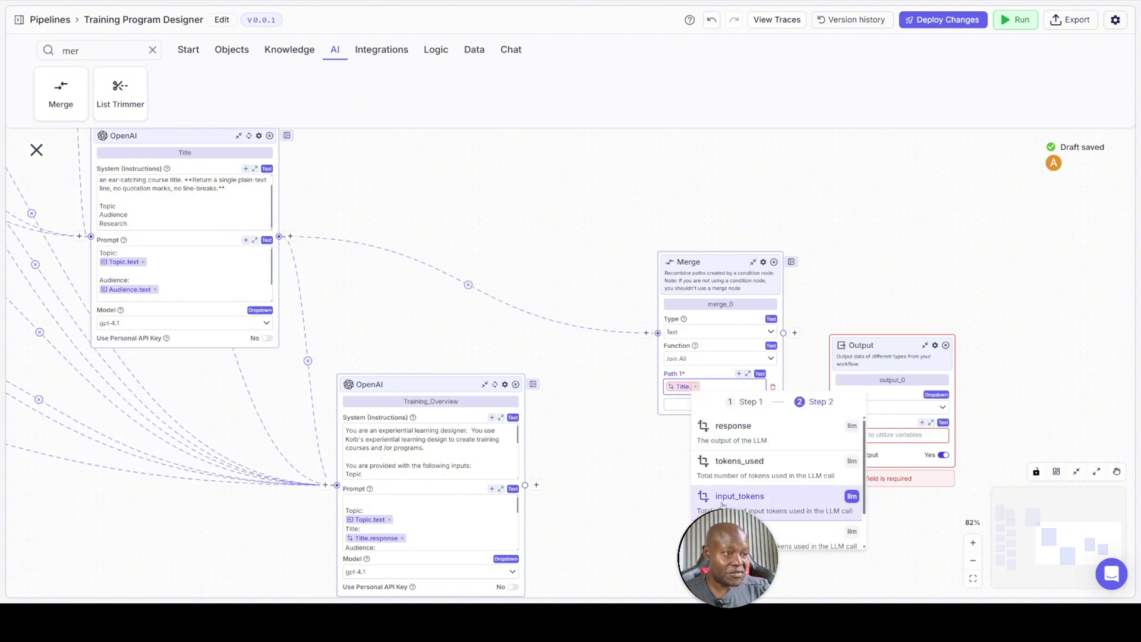
{"action": "left_click", "coordinate": [739, 432]}
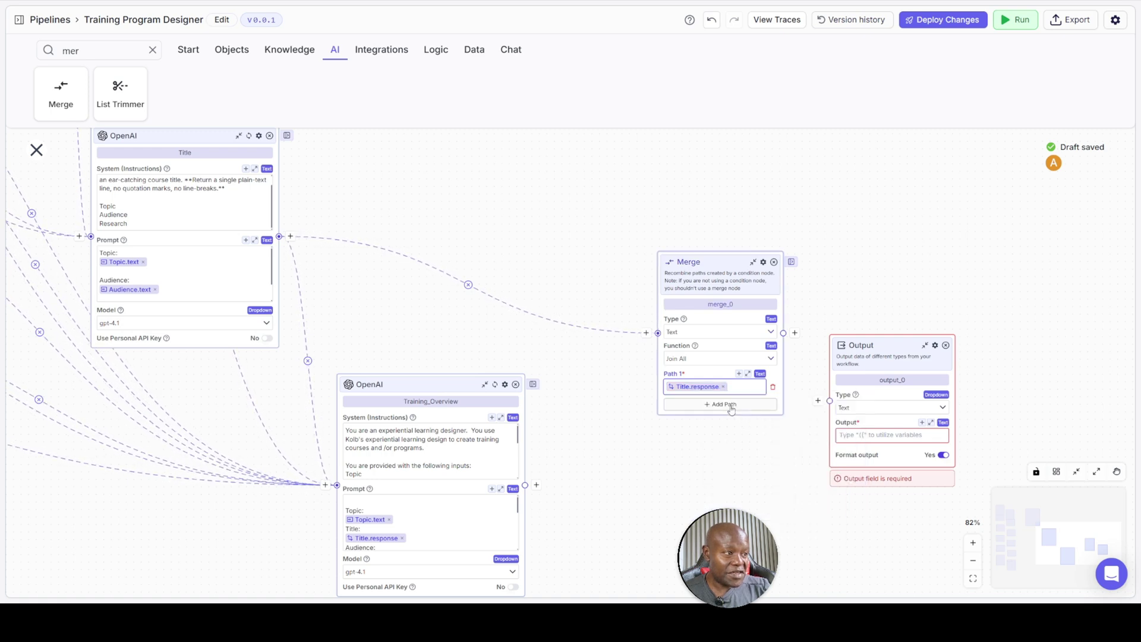
Add a second path to the Merge node and set Path 2 to the Training_Overview.response variable
{"action": "left_click", "coordinate": [729, 404]}
{"action": "left_click", "coordinate": [711, 420]}
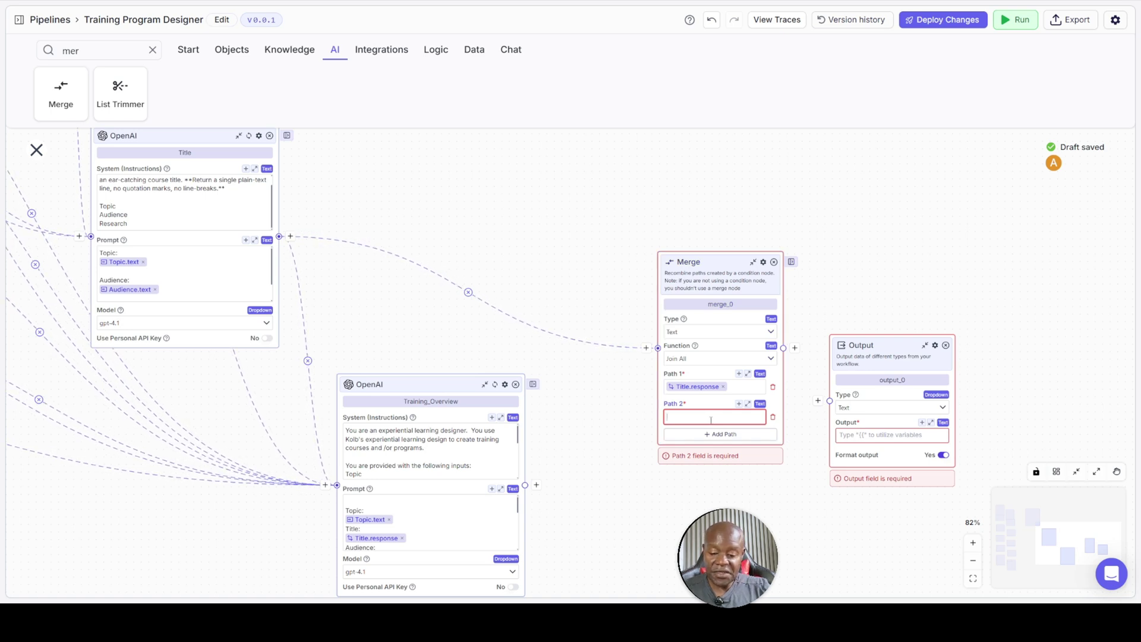
{"action": "type", "text": "{{"}
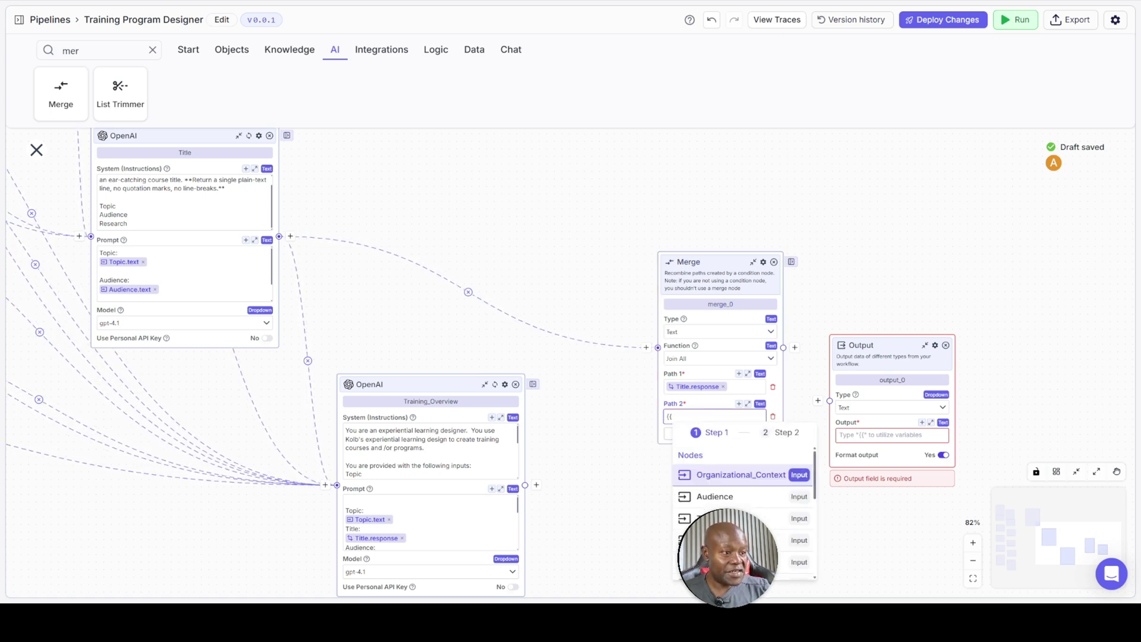
{"action": "scroll", "coordinate": [743, 505], "scroll_direction": "down", "scroll_amount": 5}
{"action": "scroll", "coordinate": [743, 505], "scroll_direction": "down", "scroll_amount": 2}
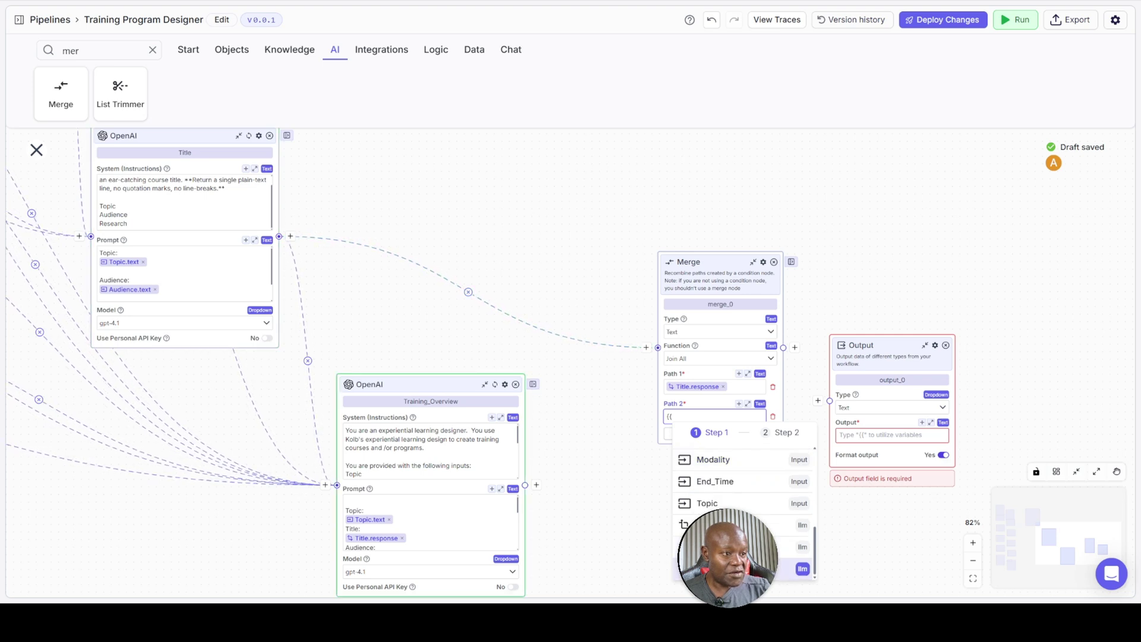
{"action": "left_click", "coordinate": [745, 569]}
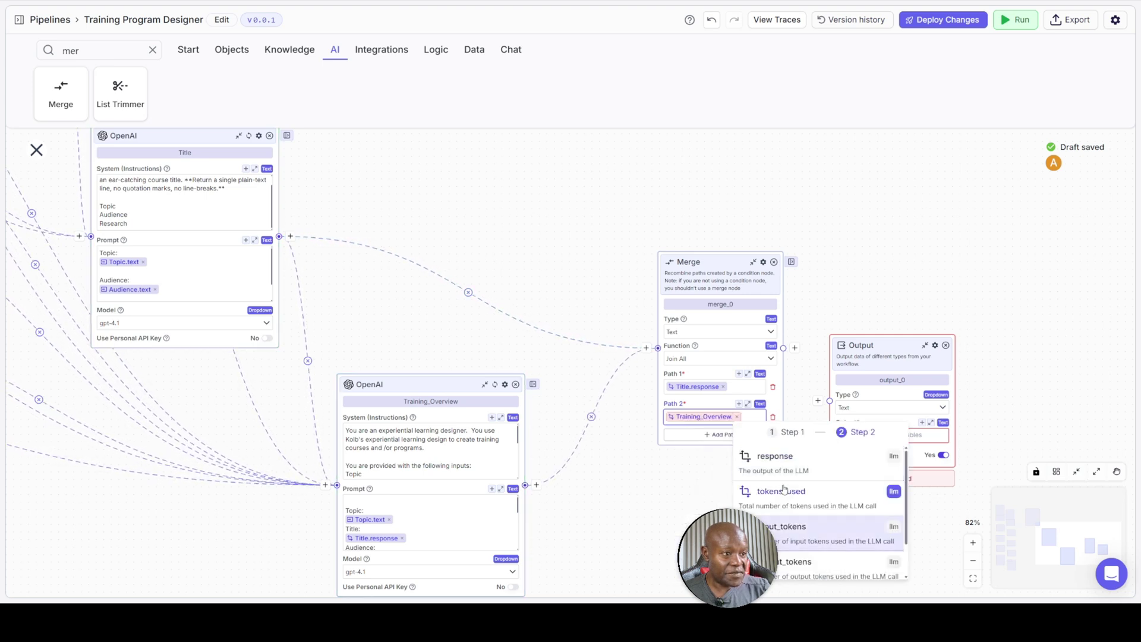
{"action": "left_click", "coordinate": [775, 457]}
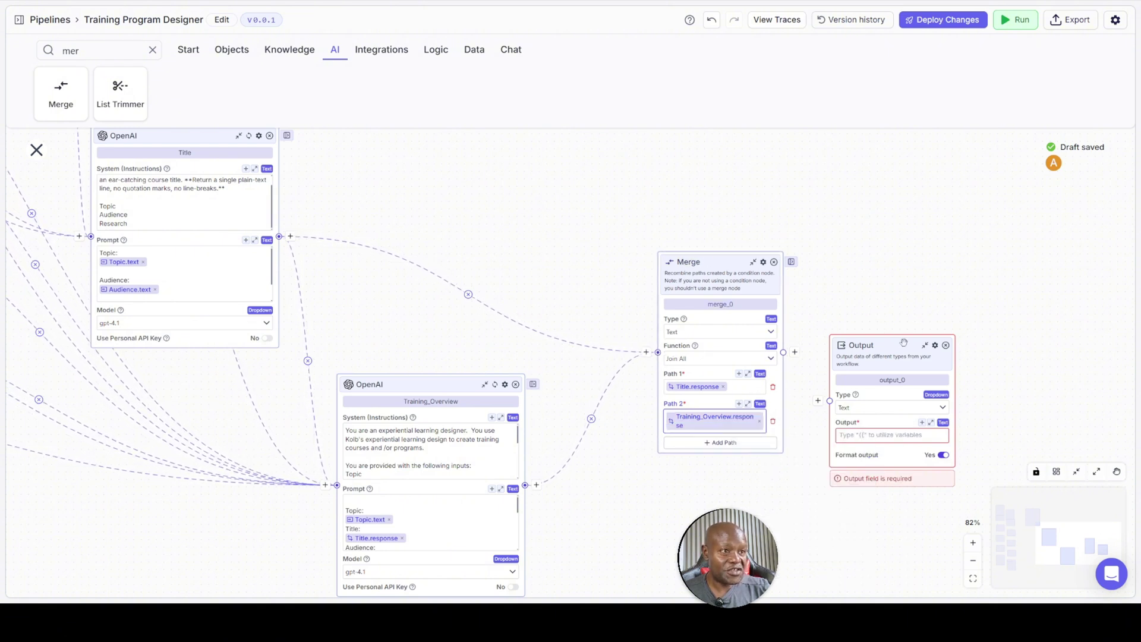
Move the Output node up and to the right, level with the Merge node, and set its output to the merge_0.output variable
{"action": "left_click_drag", "start_coordinate": [904, 339], "coordinate": [959, 278]}
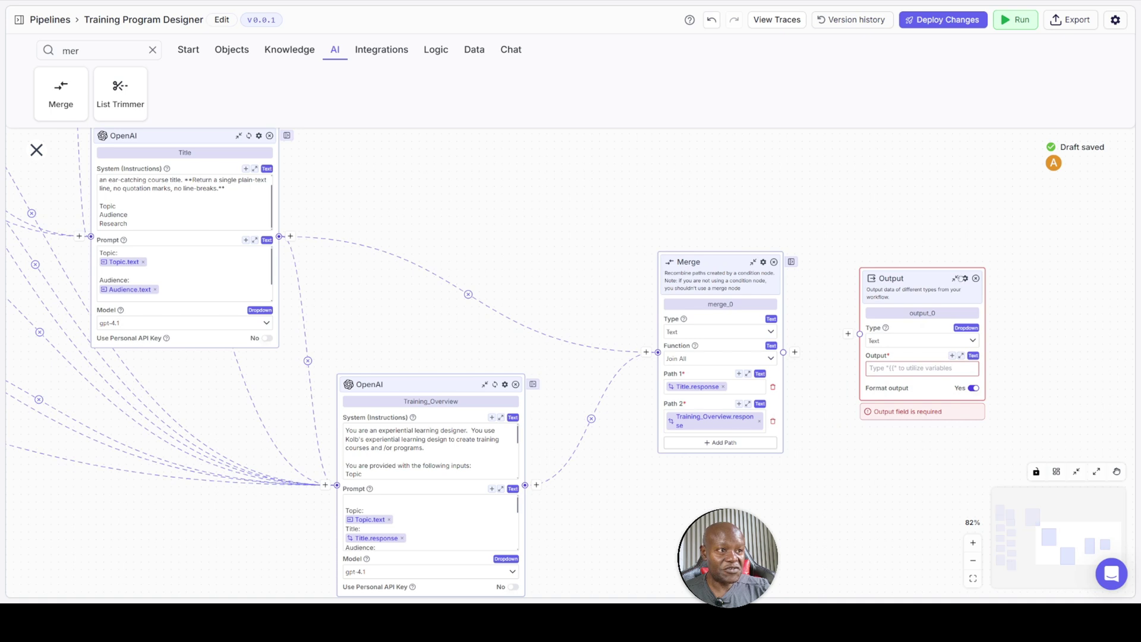
{"action": "left_click", "coordinate": [910, 374]}
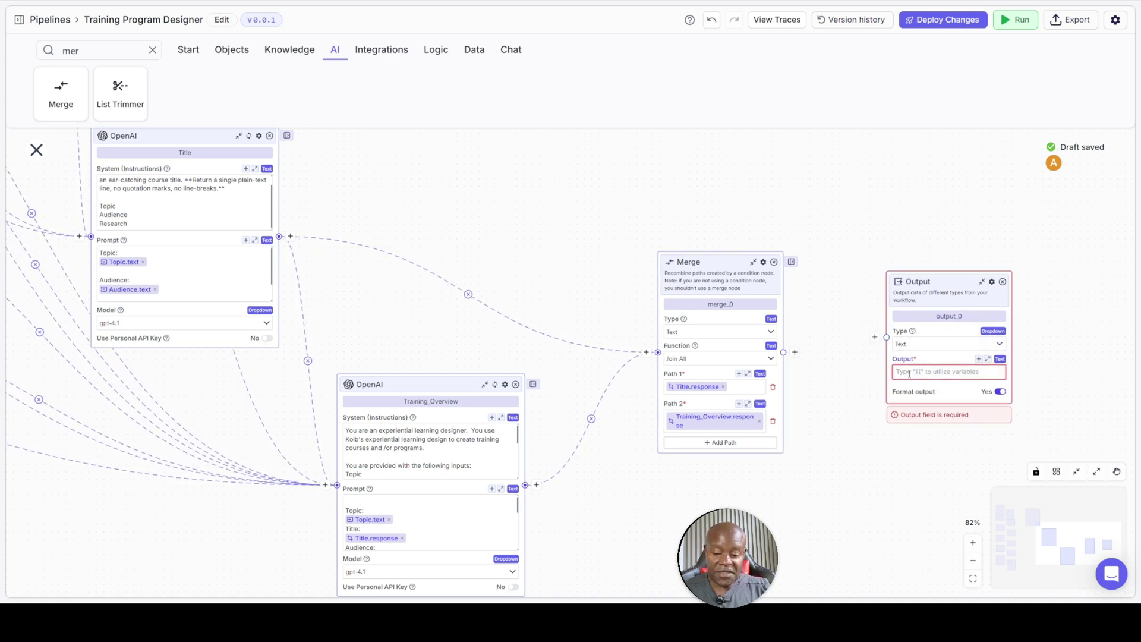
{"action": "type", "text": "{{"}
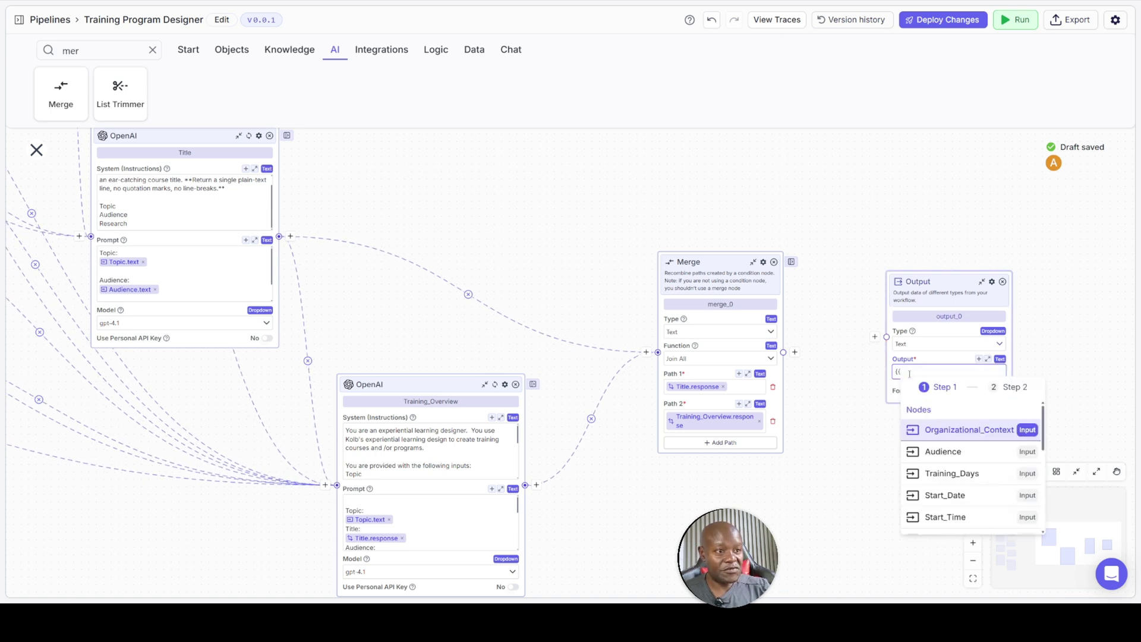
{"action": "scroll", "coordinate": [963, 472], "scroll_direction": "down", "scroll_amount": 5}
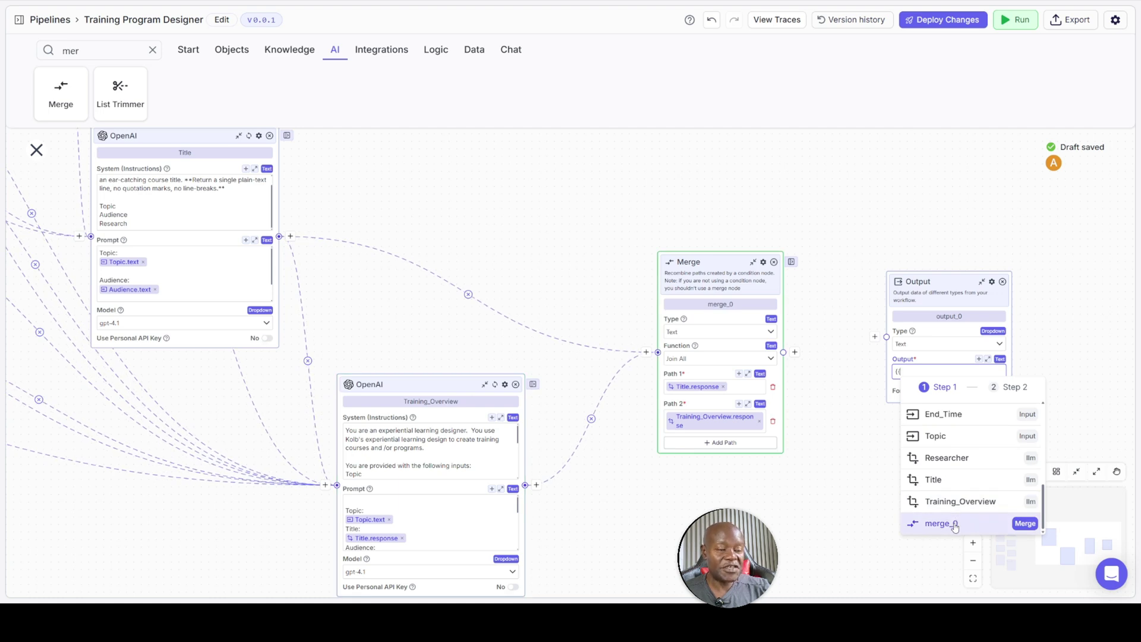
{"action": "left_click", "coordinate": [955, 526]}
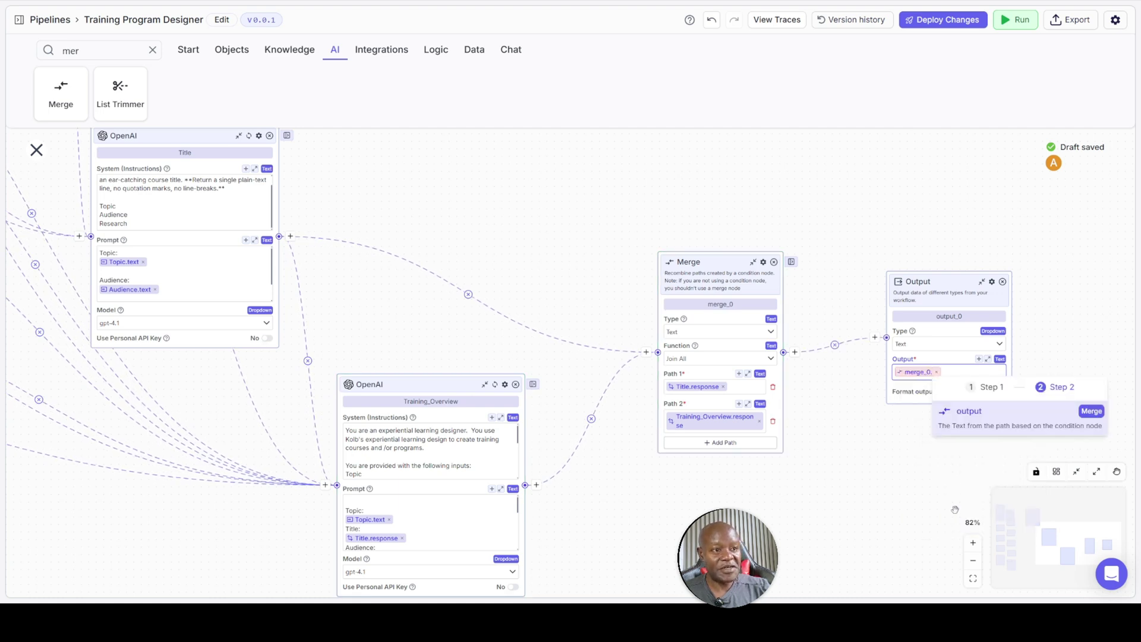
{"action": "left_click", "coordinate": [968, 413]}
Tidy the layout by moving the Modality input node down, clear of the Audience node, and nudging the Output node slightly up and right
{"action": "left_click_drag", "start_coordinate": [874, 458], "coordinate": [771, 424]}
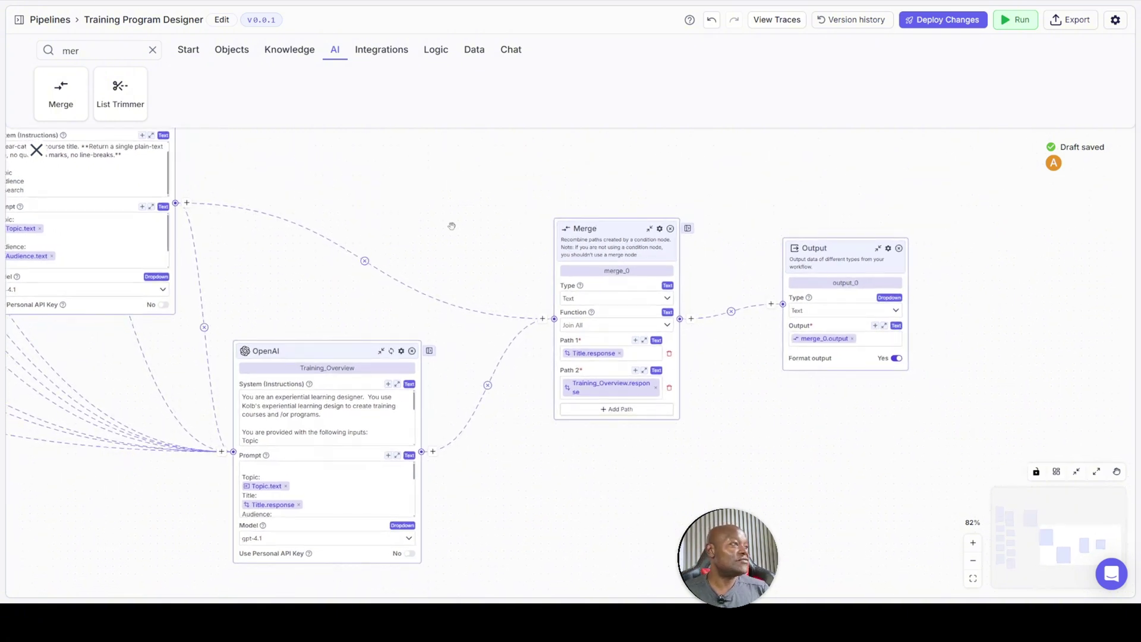
{"action": "left_click_drag", "start_coordinate": [431, 223], "coordinate": [814, 312]}
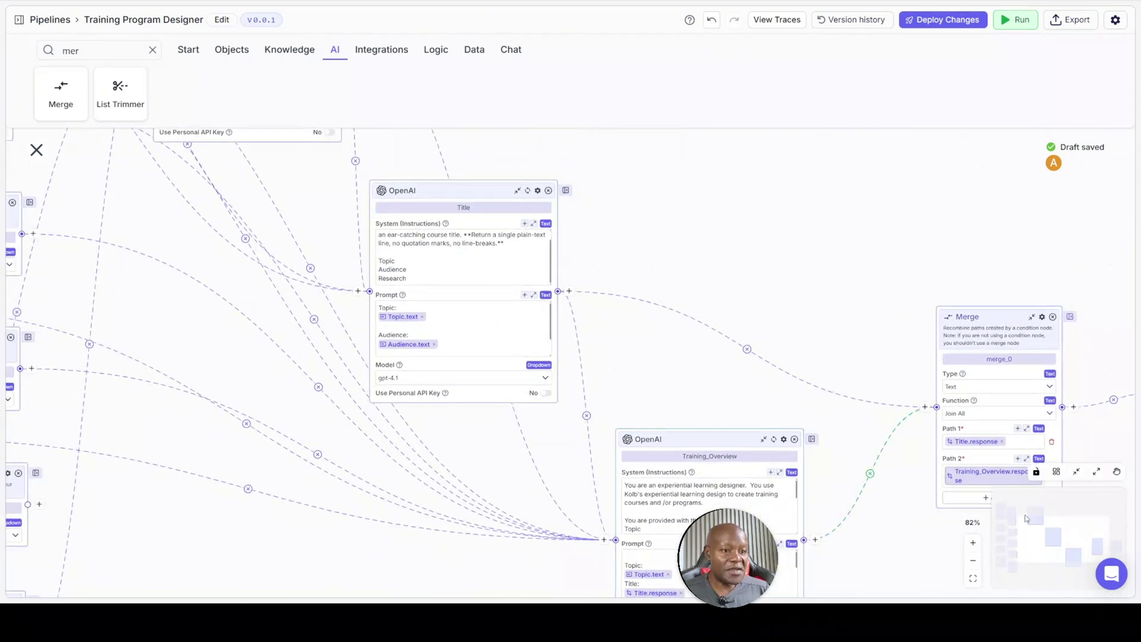
{"action": "left_click", "coordinate": [973, 580]}
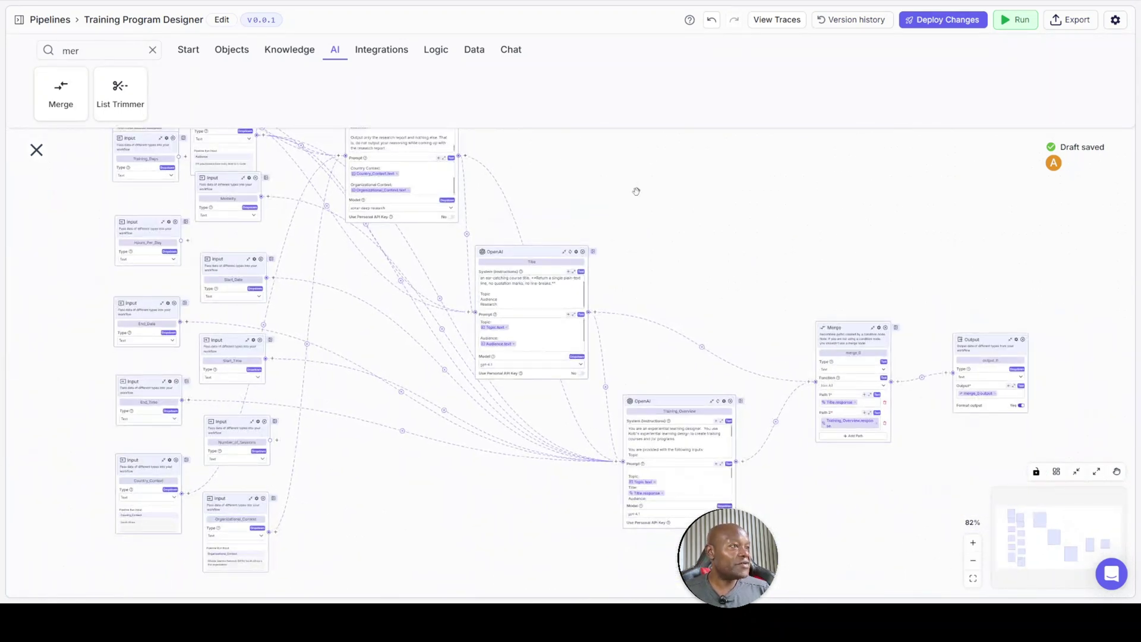
{"action": "left_click_drag", "start_coordinate": [653, 195], "coordinate": [686, 283]}
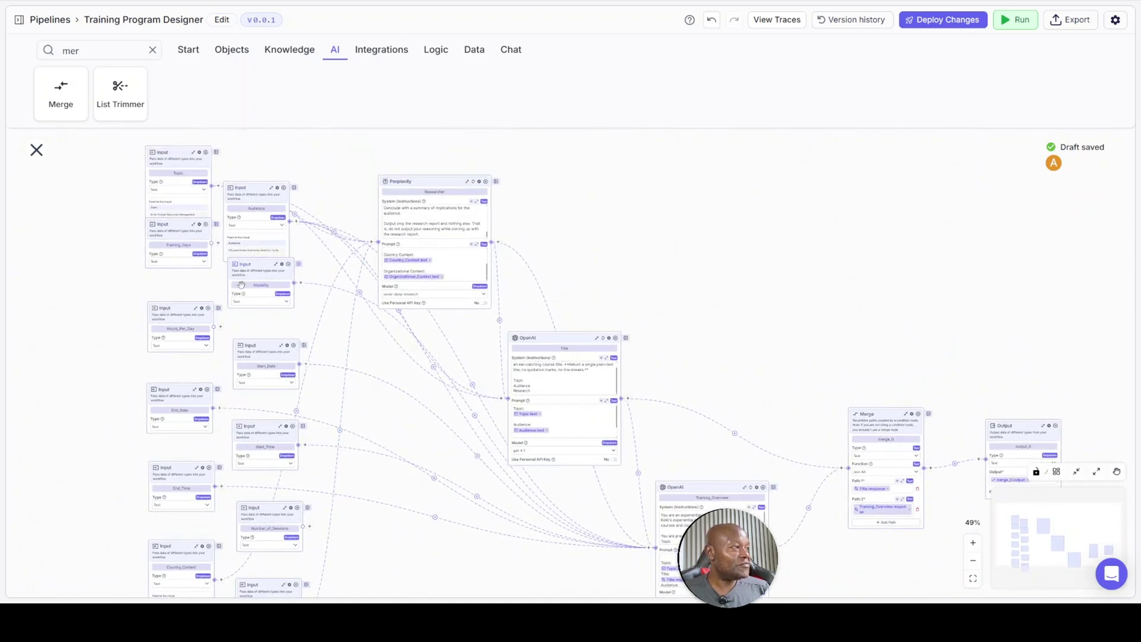
{"action": "left_click_drag", "start_coordinate": [241, 285], "coordinate": [241, 290]}
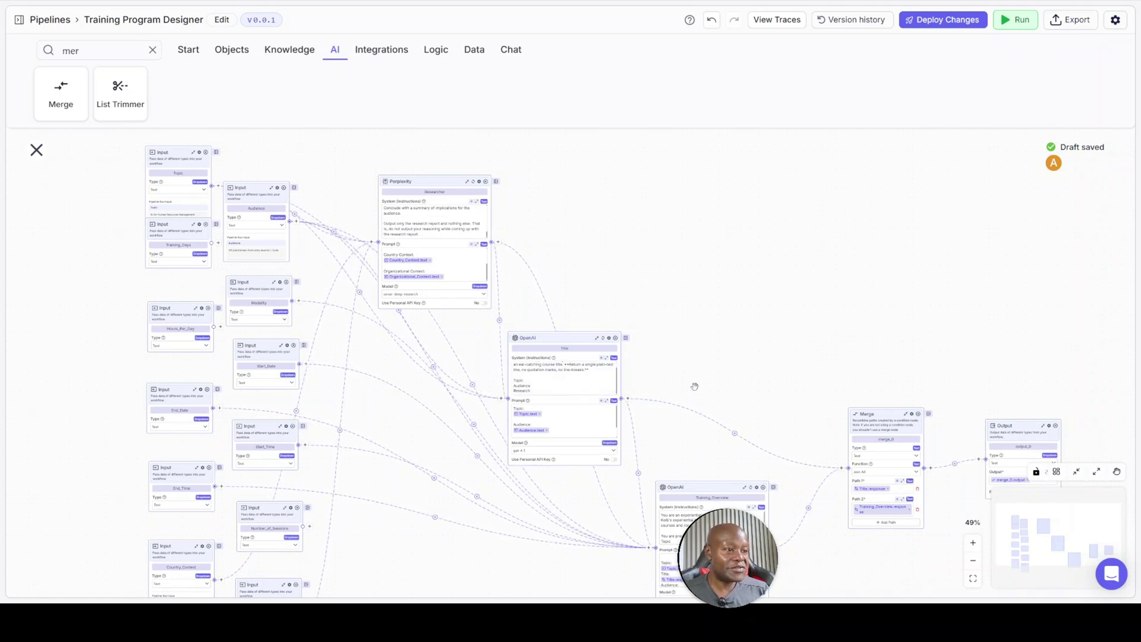
{"action": "scroll", "coordinate": [689, 386], "scroll_direction": "down", "scroll_amount": 5}
{"action": "scroll", "coordinate": [689, 386], "scroll_direction": "right", "scroll_amount": 3}
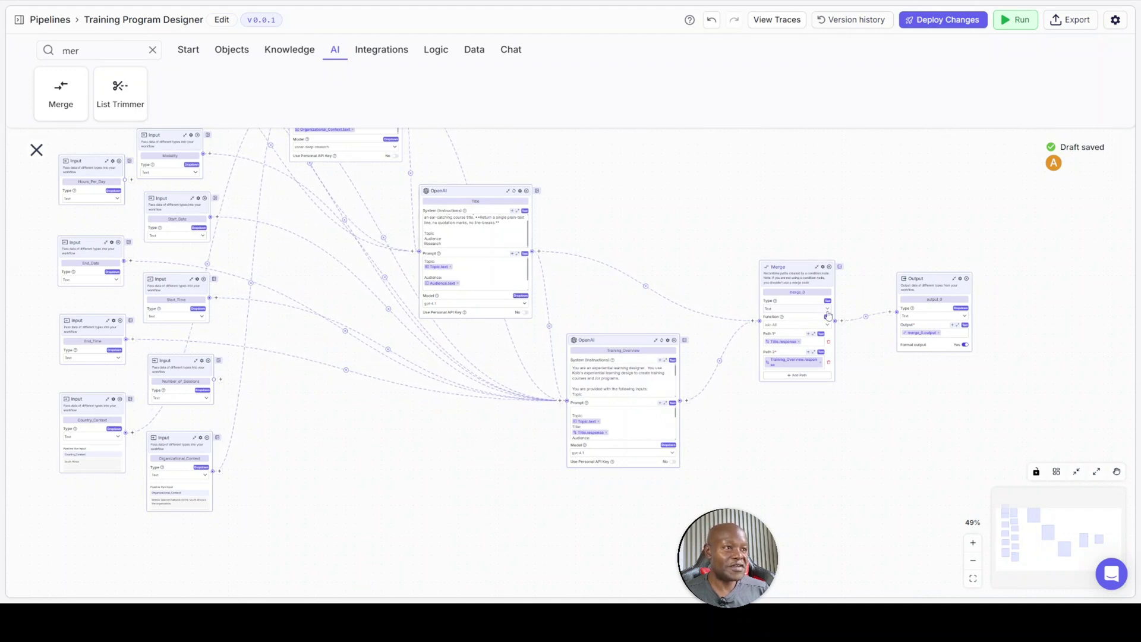
{"action": "left_click_drag", "start_coordinate": [923, 288], "coordinate": [934, 281]}
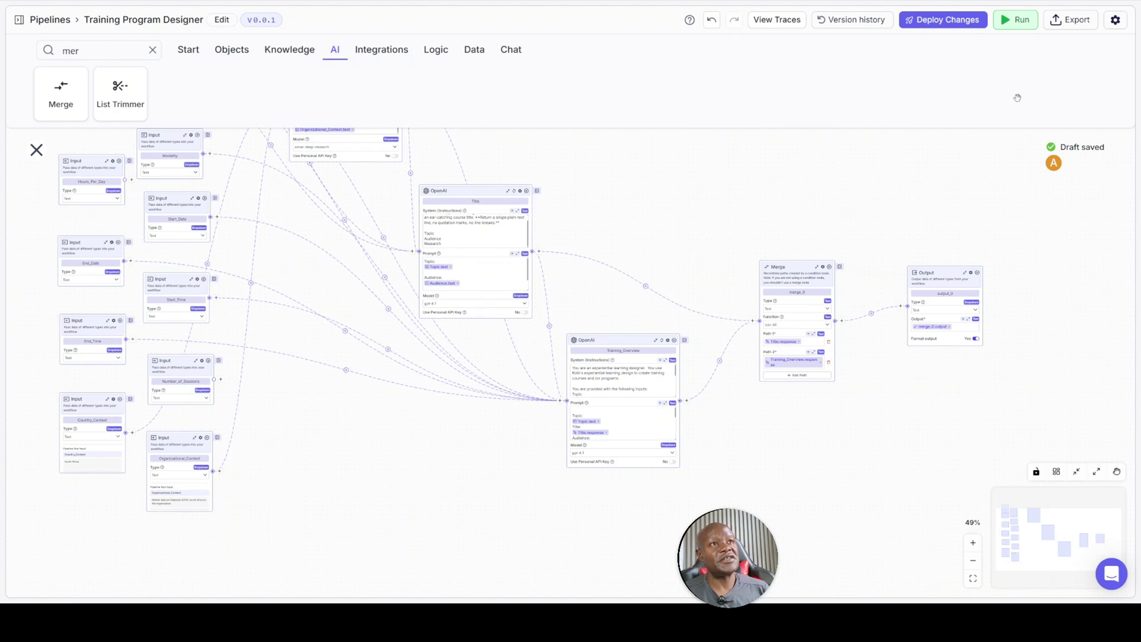
Deploy the pipeline changes as patch version 0.0.2 with no description, and dismiss the export suggestion
{"action": "left_click", "coordinate": [955, 23]}
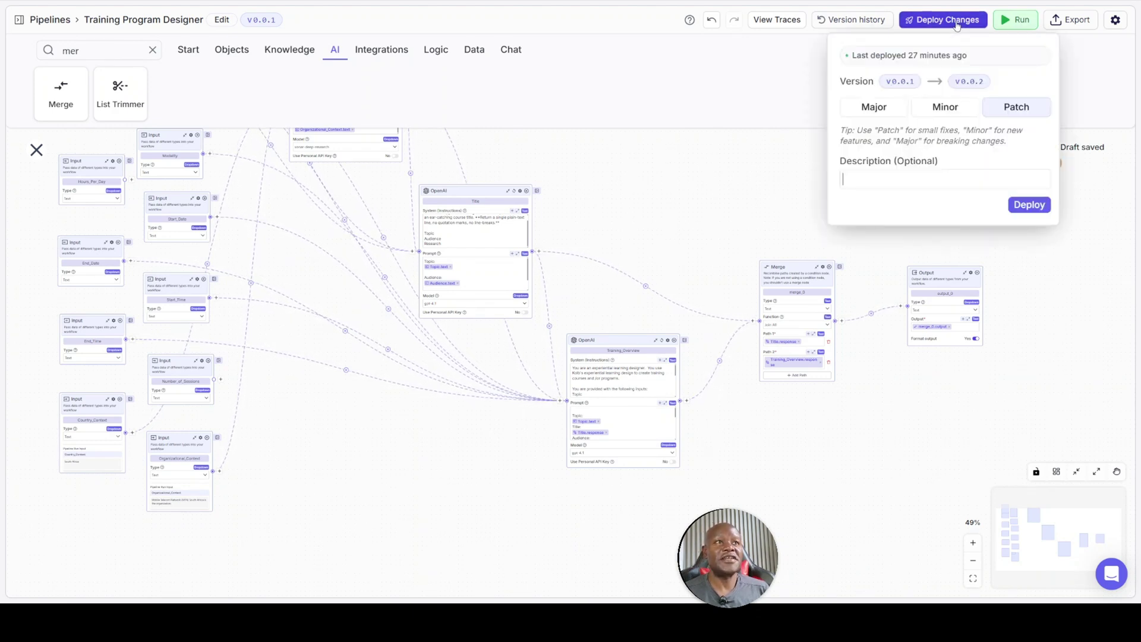
{"action": "left_click", "coordinate": [1024, 207]}
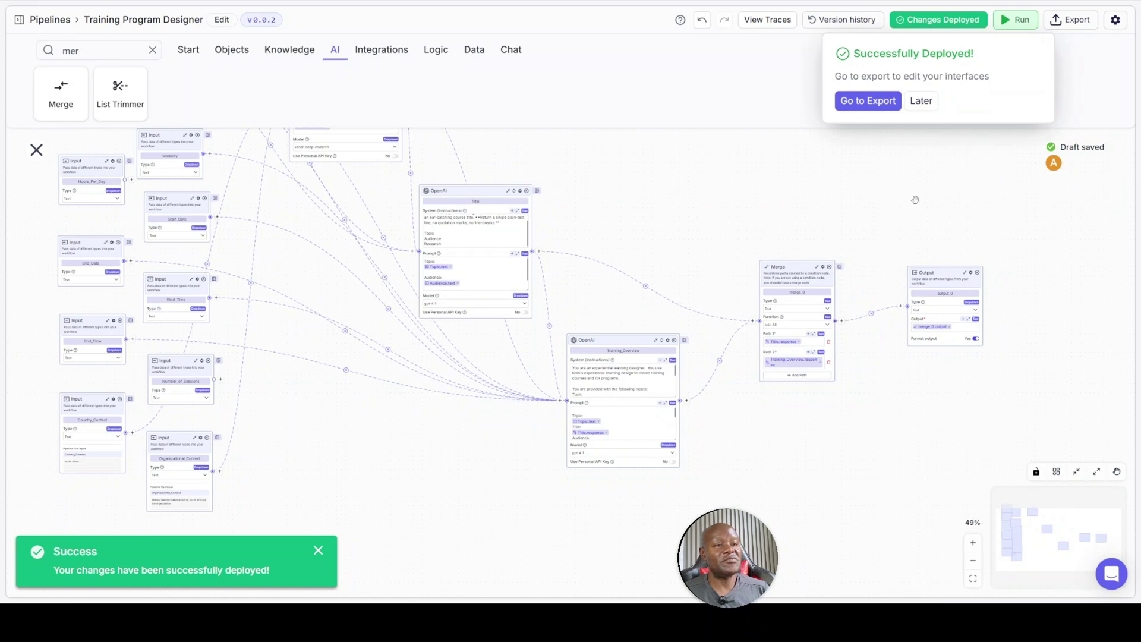
{"action": "left_click", "coordinate": [913, 199]}
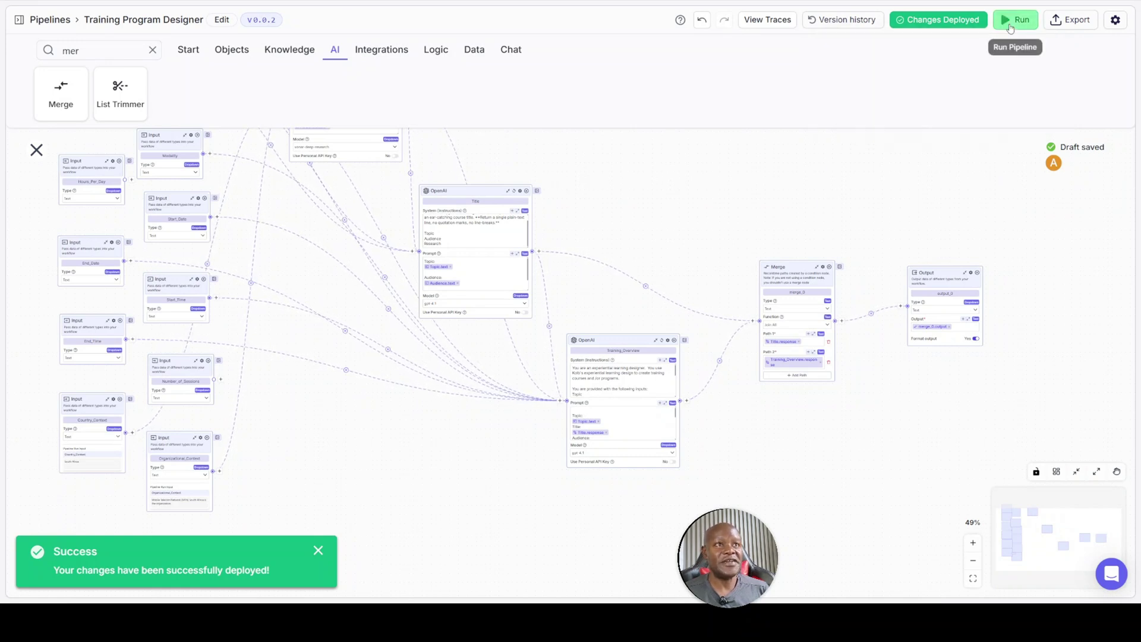
Open the pipeline's standard run form and review the input fields from Topic down to Hours_Per_Day
{"action": "left_click", "coordinate": [1015, 20]}
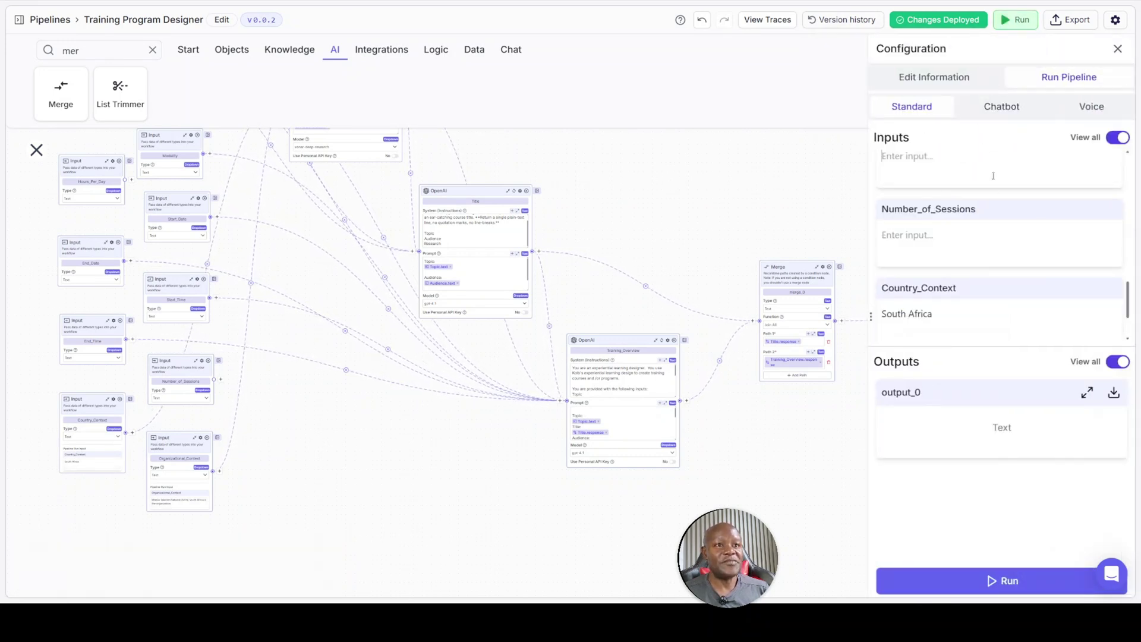
{"action": "scroll", "coordinate": [992, 176], "scroll_direction": "up", "scroll_amount": 10}
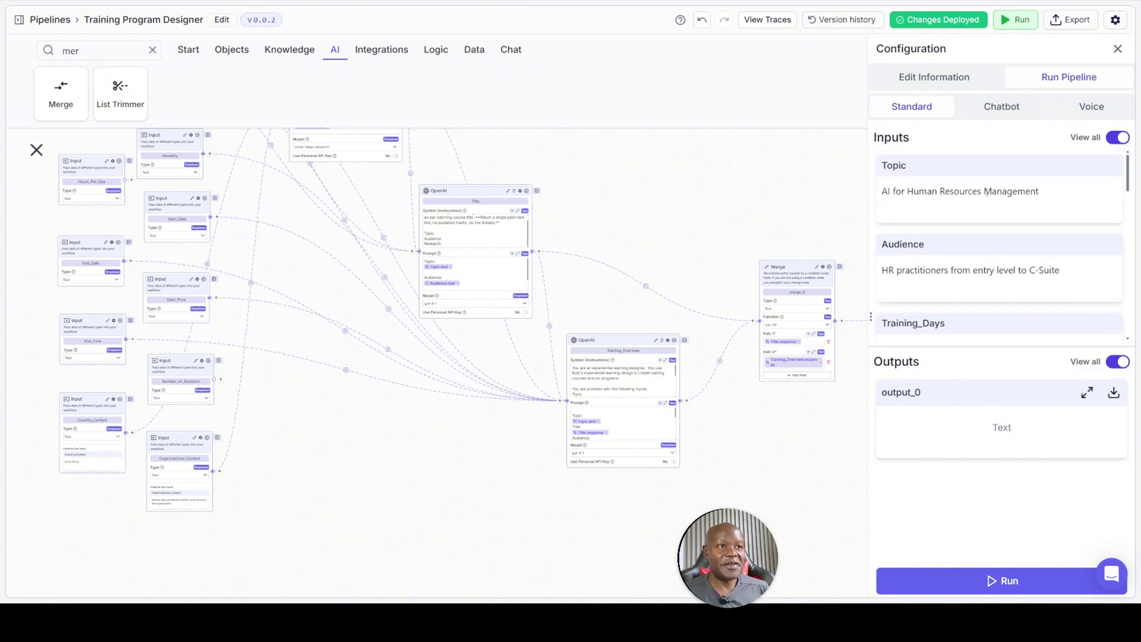
{"action": "scroll", "coordinate": [983, 206], "scroll_direction": "down", "scroll_amount": 2}
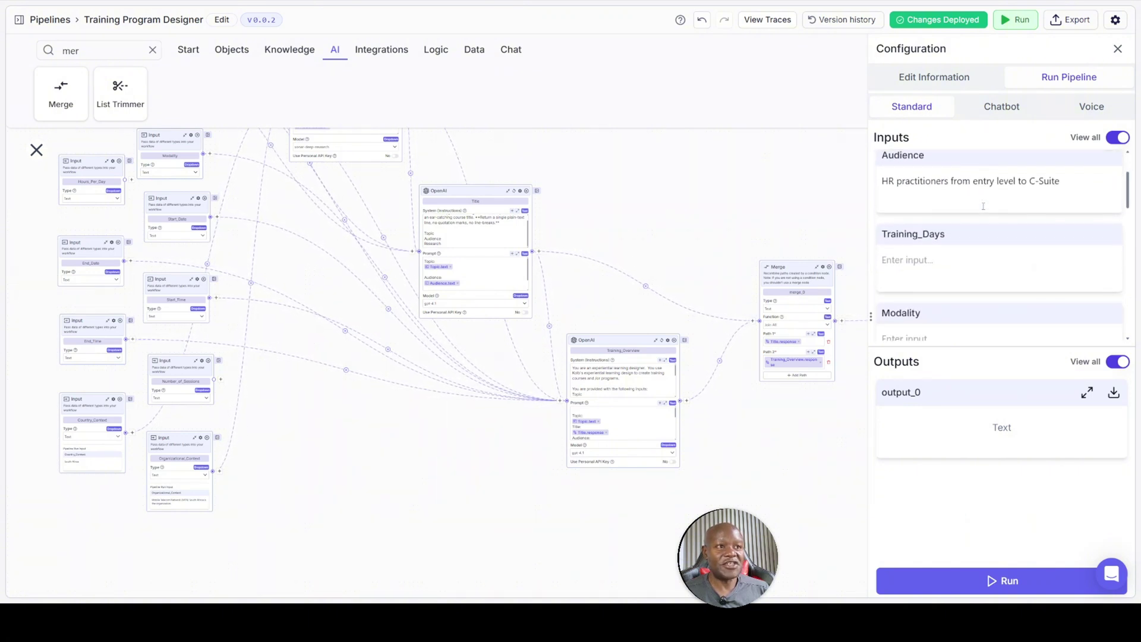
{"action": "left_click", "coordinate": [922, 262]}
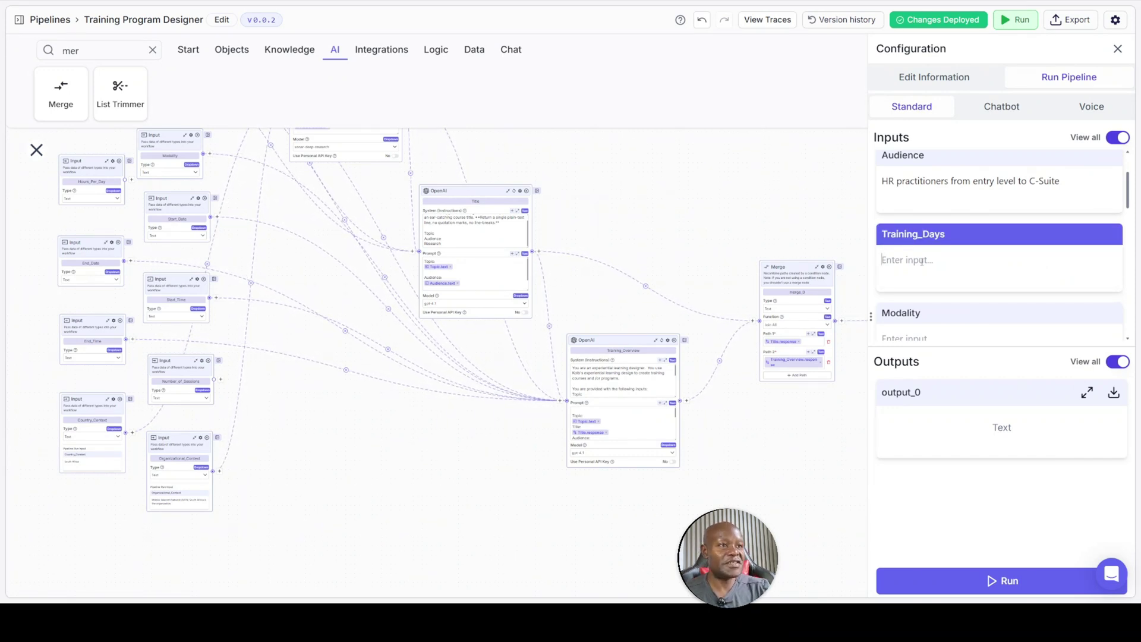
{"action": "scroll", "coordinate": [922, 260], "scroll_direction": "down", "scroll_amount": 2}
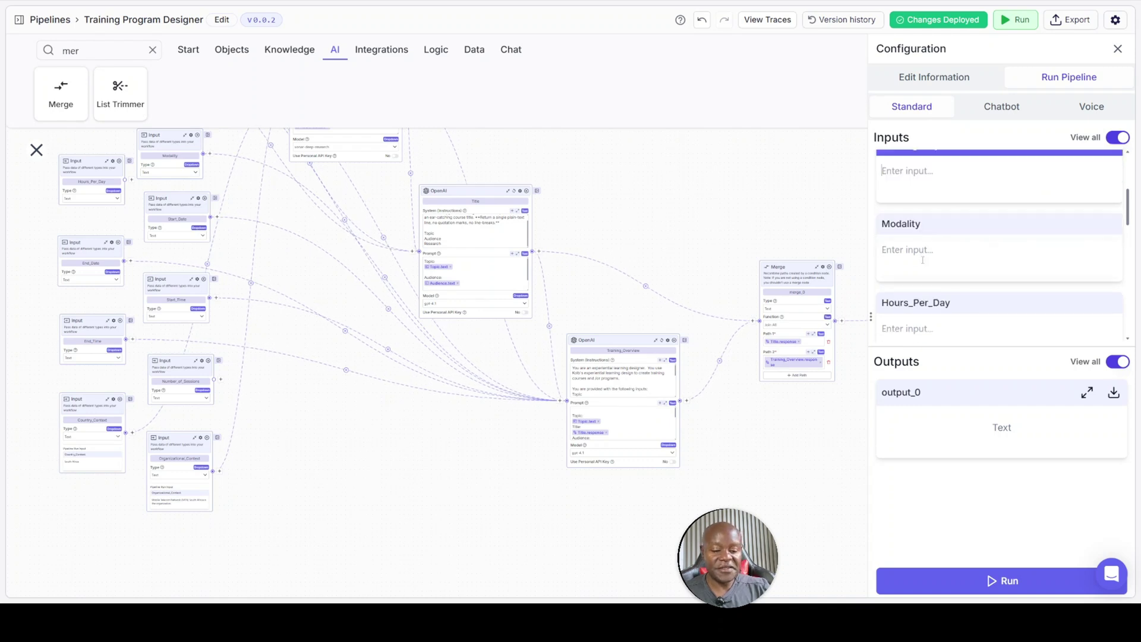
{"action": "scroll", "coordinate": [947, 240], "scroll_direction": "down", "scroll_amount": 2}
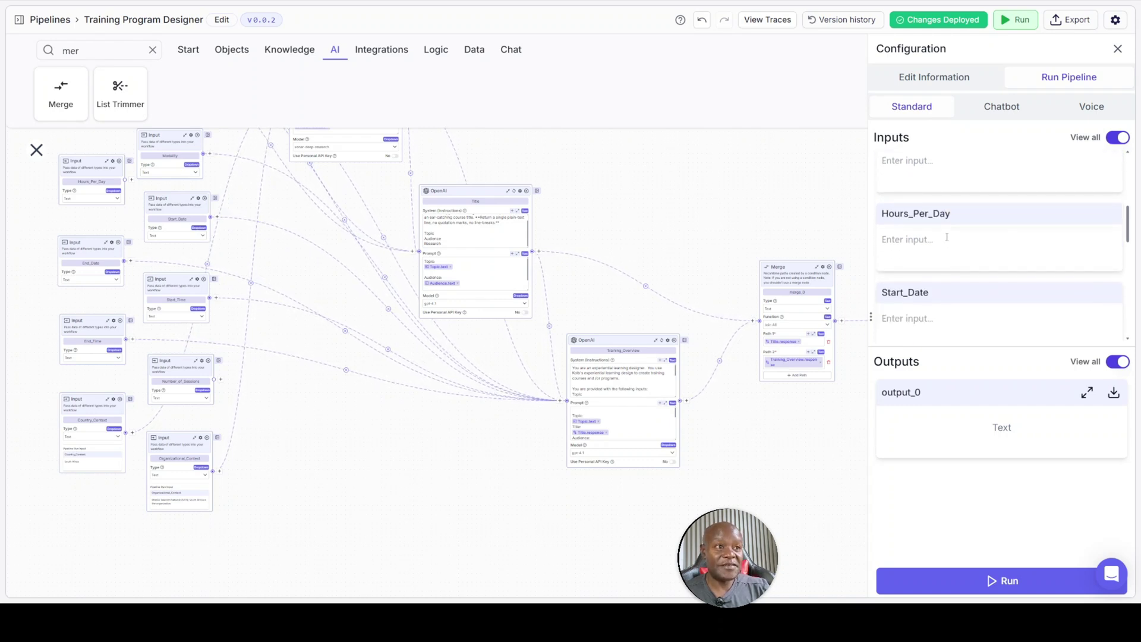
Set the Start_Date run input to 28 September 2025
{"action": "scroll", "coordinate": [947, 237], "scroll_direction": "down", "scroll_amount": 2}
{"action": "left_click", "coordinate": [934, 237]}
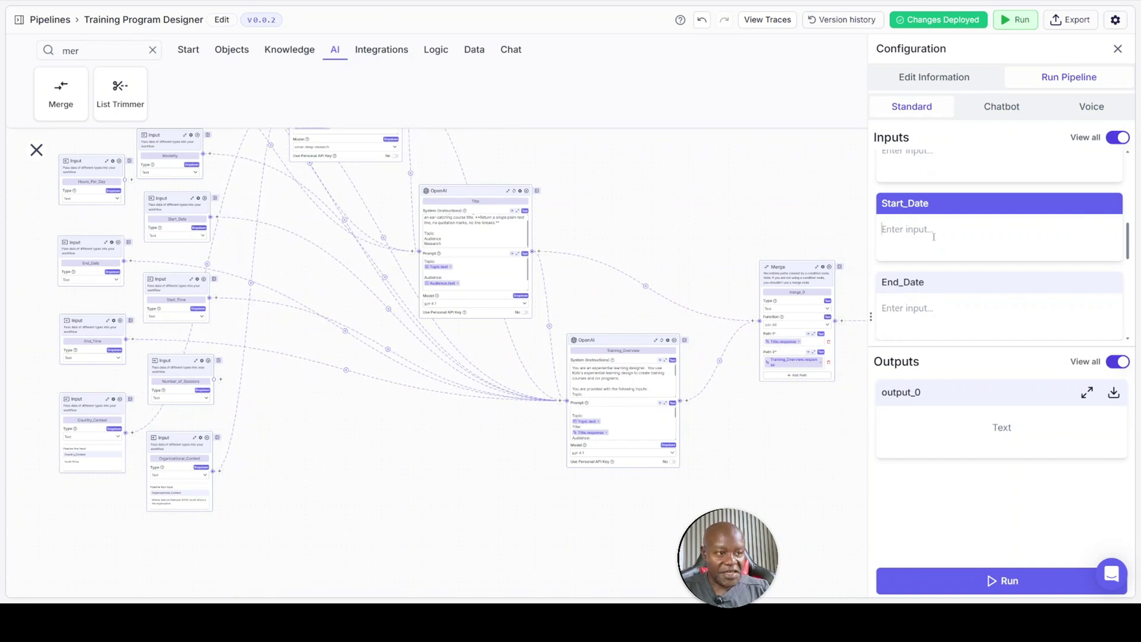
{"action": "type", "text": "28th Sp"}
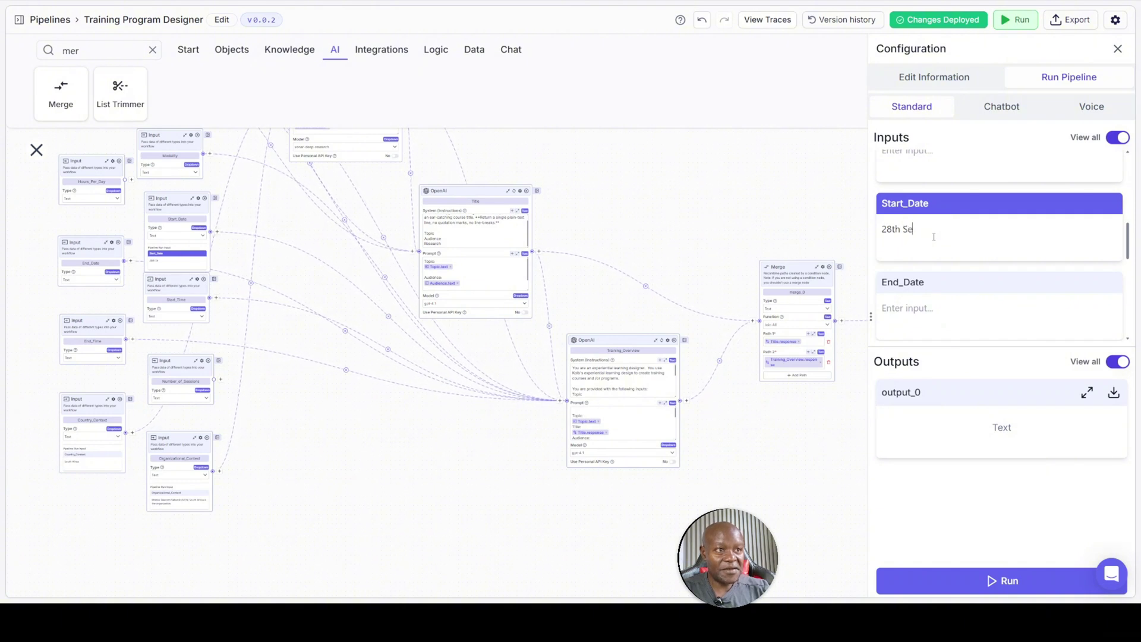
{"action": "type", "text": "ptember"}
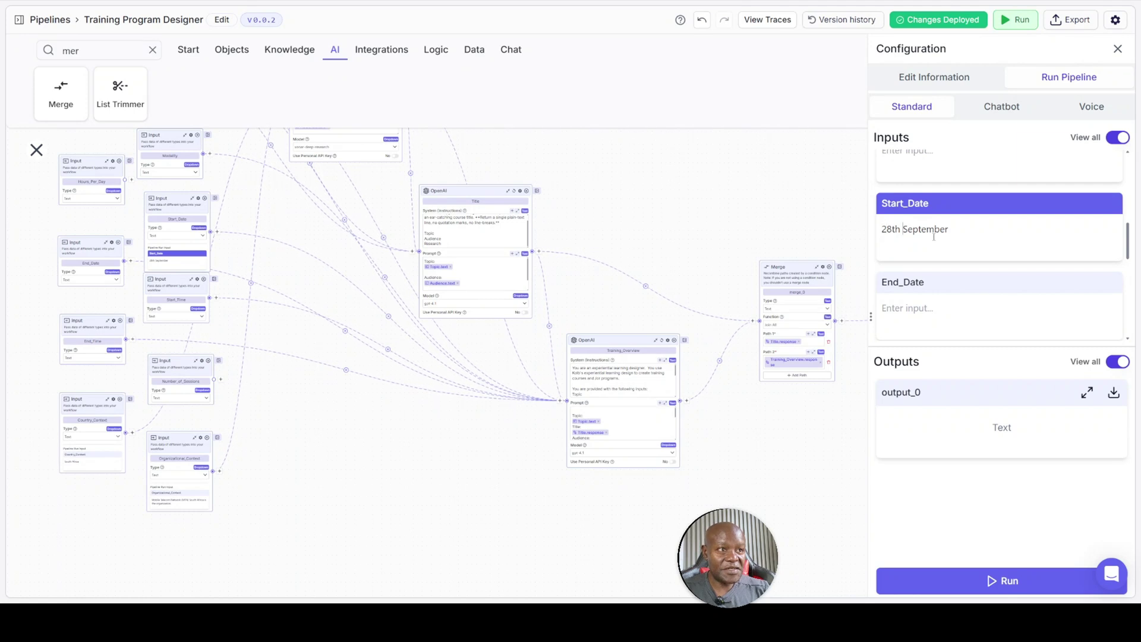
{"action": "key", "text": "BackSpace"}
{"action": "key", "text": "BackSpace"}
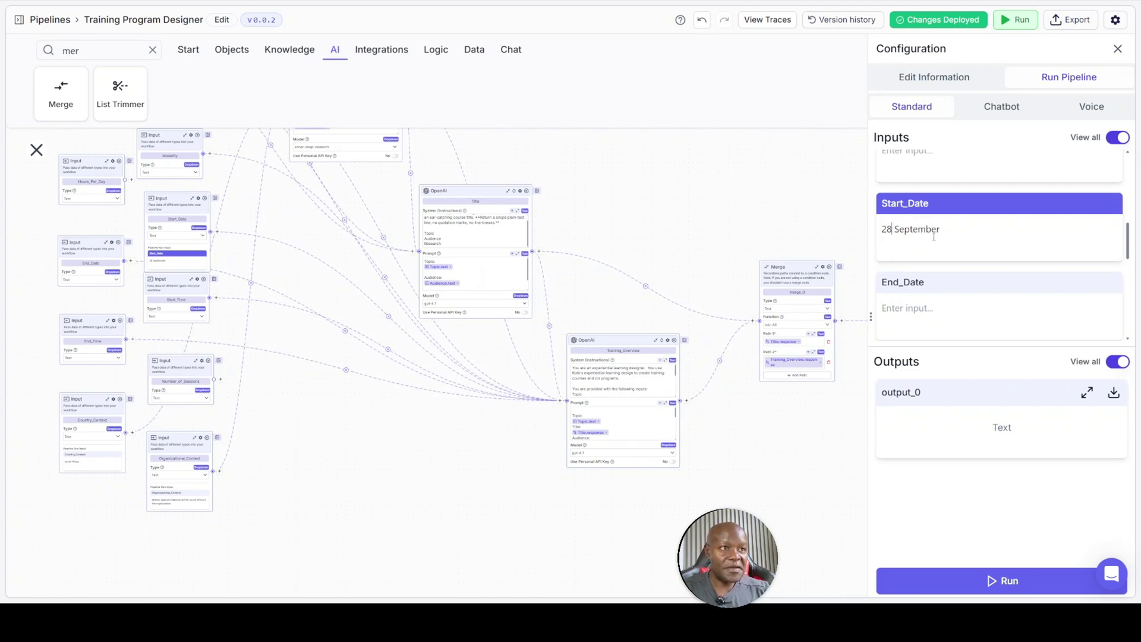
{"action": "type", "text": "2025"}
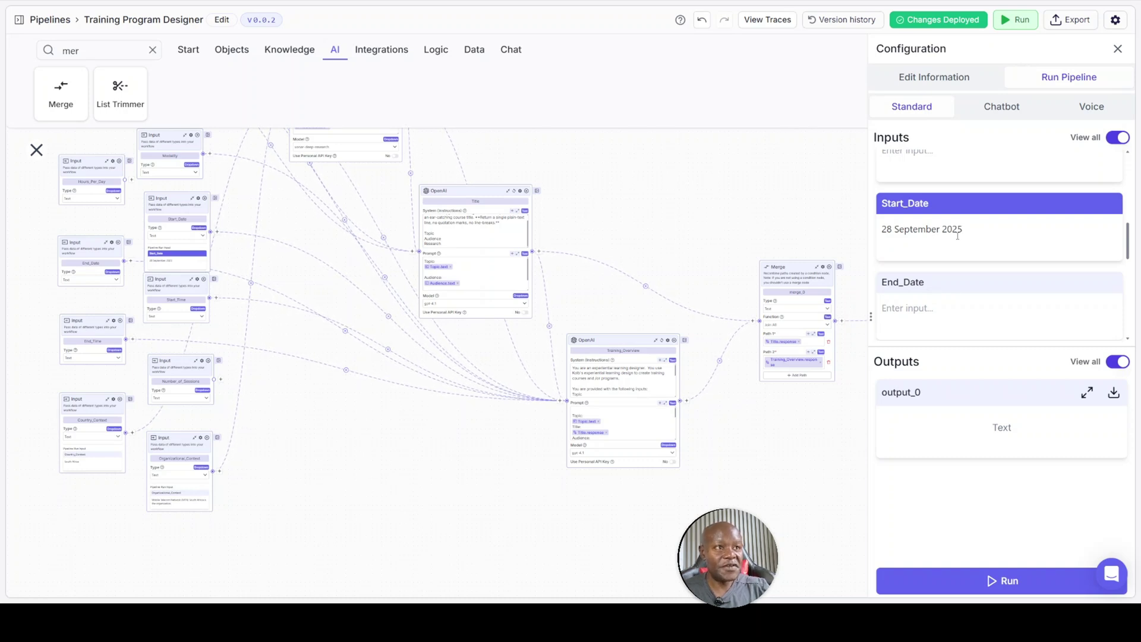
Set the End_Date run input to 30 September 2025
{"action": "left_click", "coordinate": [918, 310]}
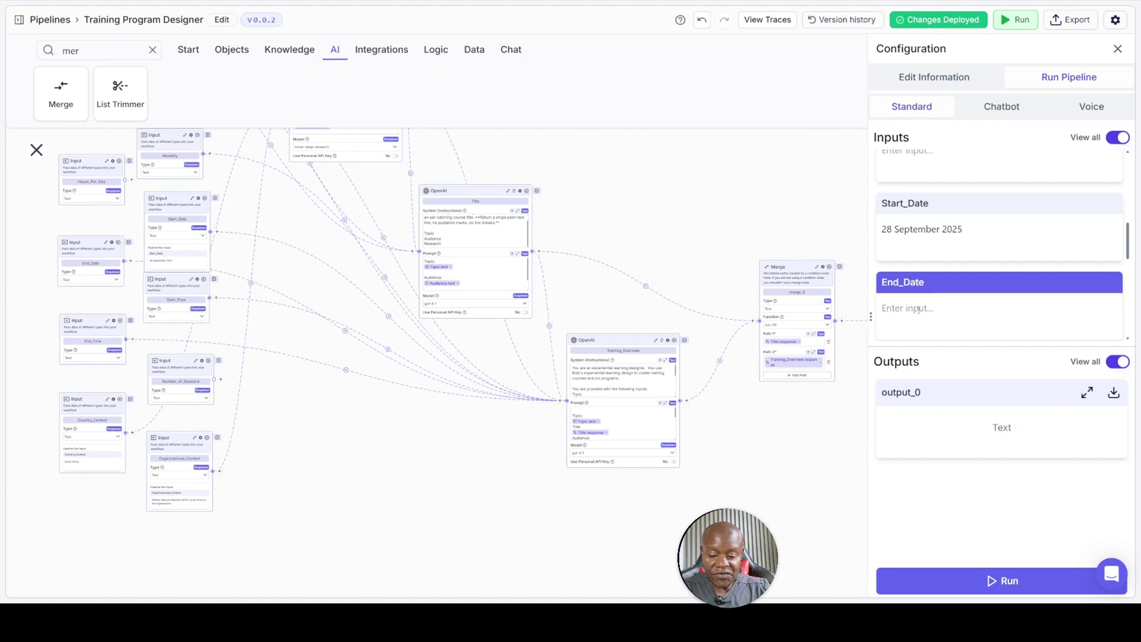
{"action": "type", "text": "29"}
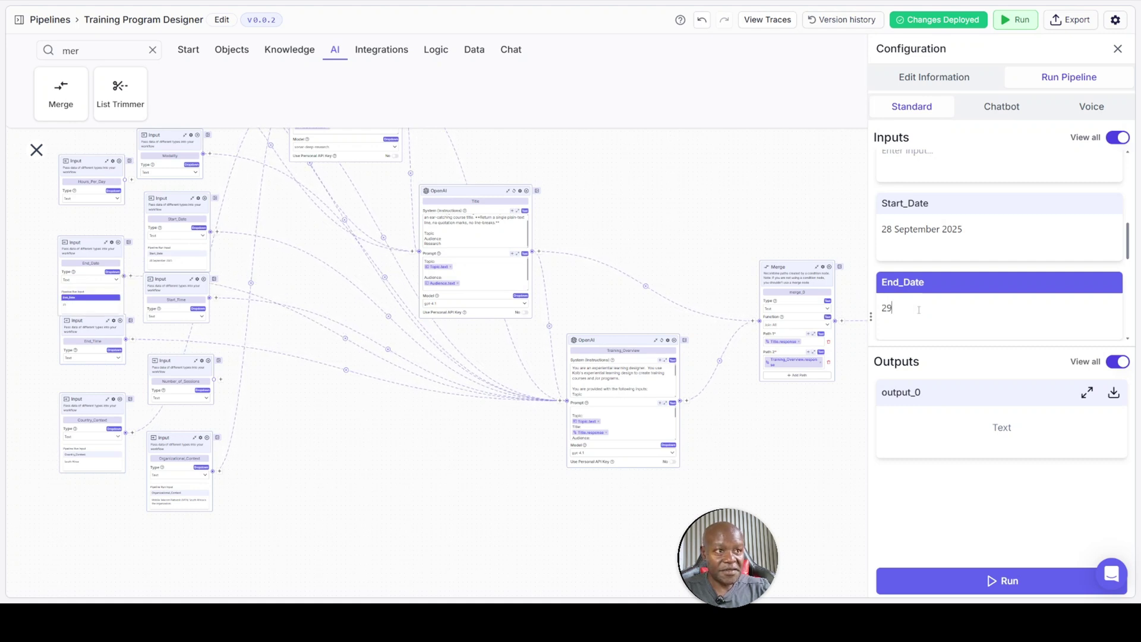
{"action": "key", "text": "BackSpace"}
{"action": "key", "text": "BackSpace"}
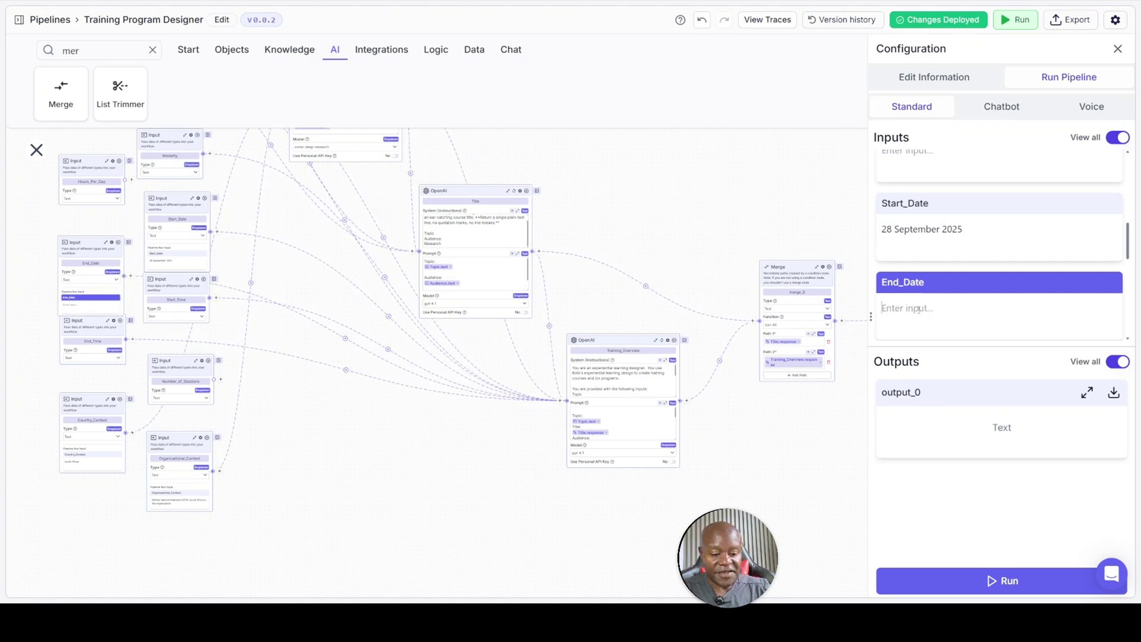
{"action": "type", "text": "30 September 2025"}
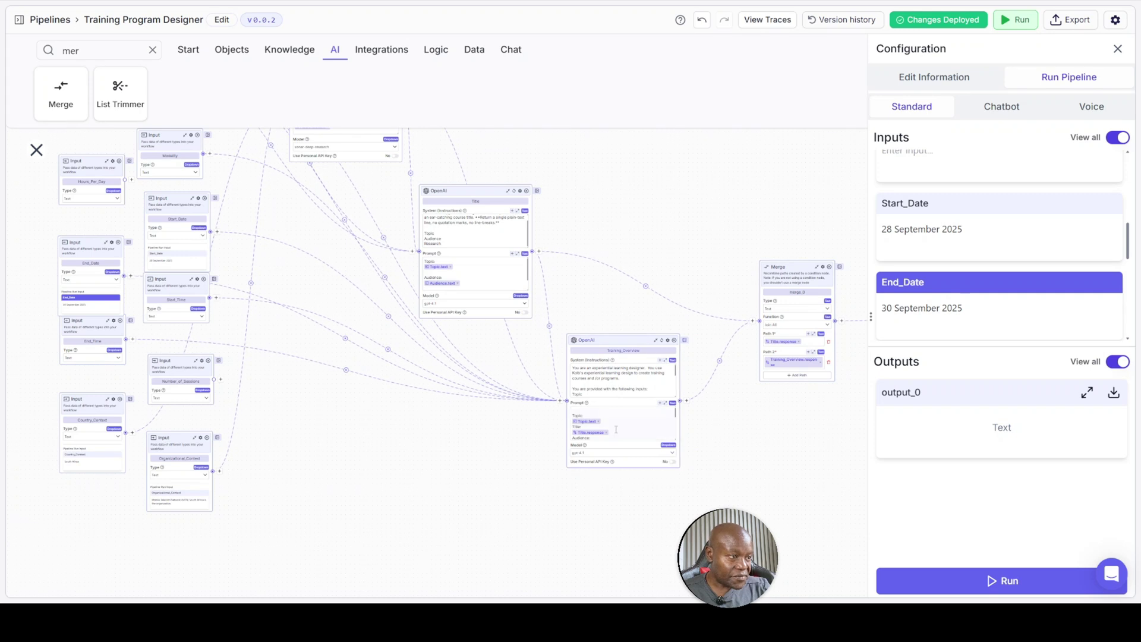
Set the Start_Time run input to 9:00am and the End_Time input to 3:00pm
{"action": "scroll", "coordinate": [616, 428], "scroll_direction": "down", "scroll_amount": 1}
{"action": "scroll", "coordinate": [630, 419], "scroll_direction": "down", "scroll_amount": 1}
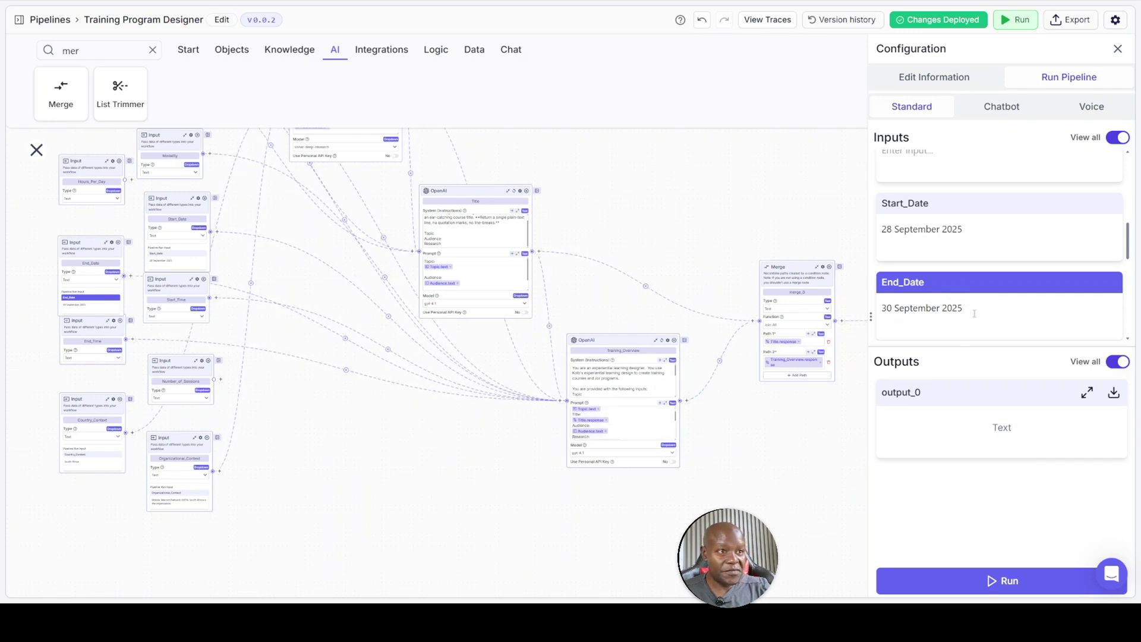
{"action": "scroll", "coordinate": [974, 314], "scroll_direction": "down", "scroll_amount": 2}
{"action": "left_click", "coordinate": [951, 255]}
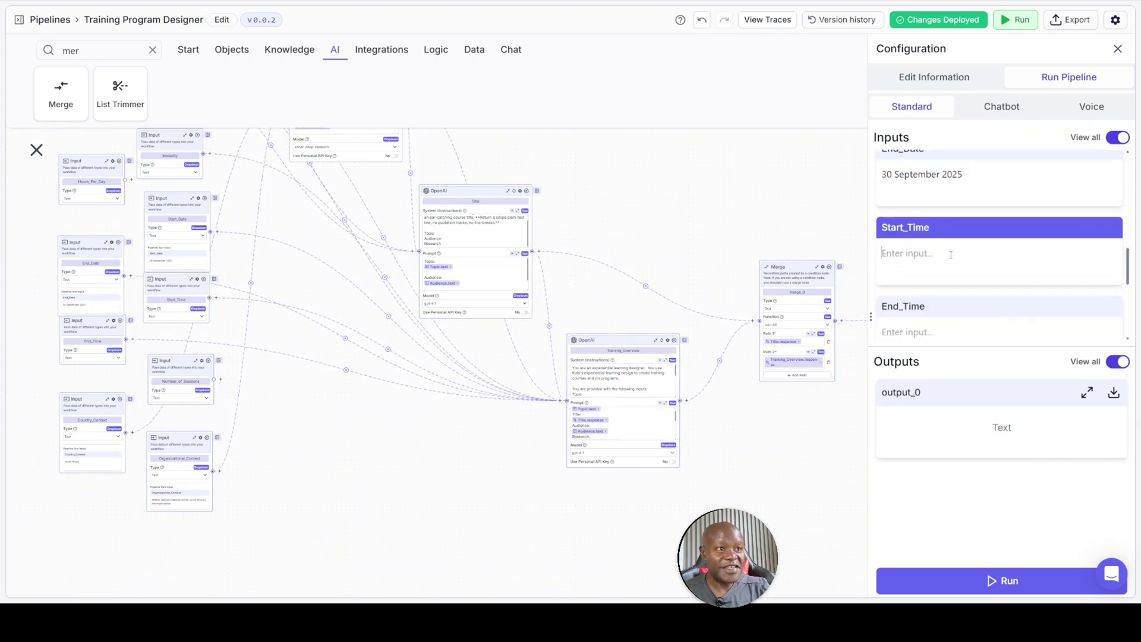
{"action": "type", "text": "9:00am"}
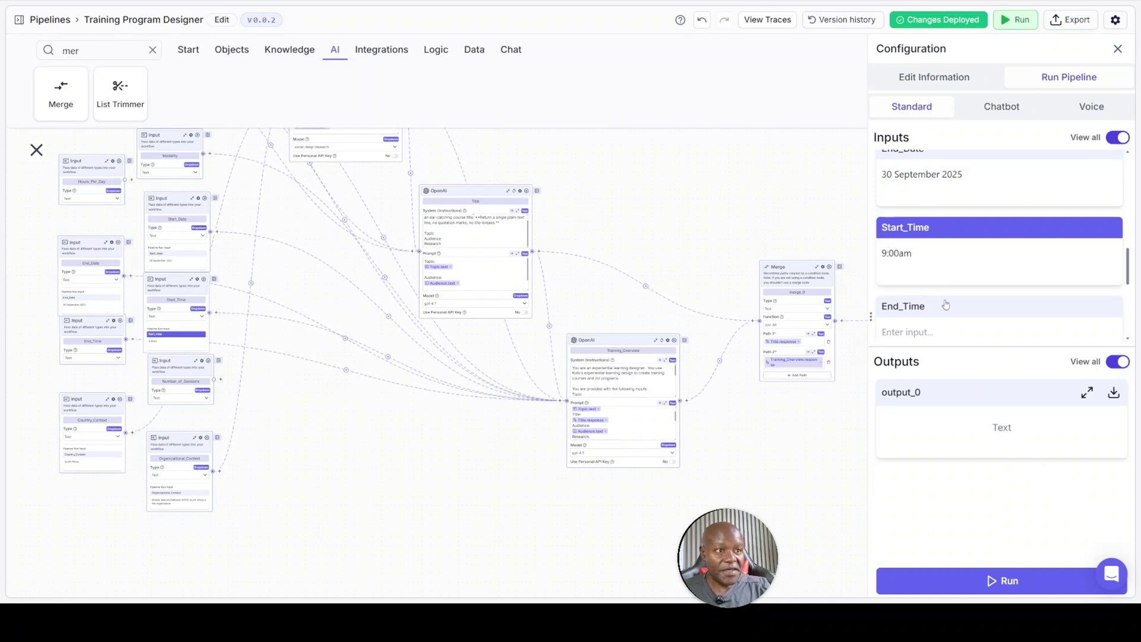
{"action": "left_click", "coordinate": [922, 332]}
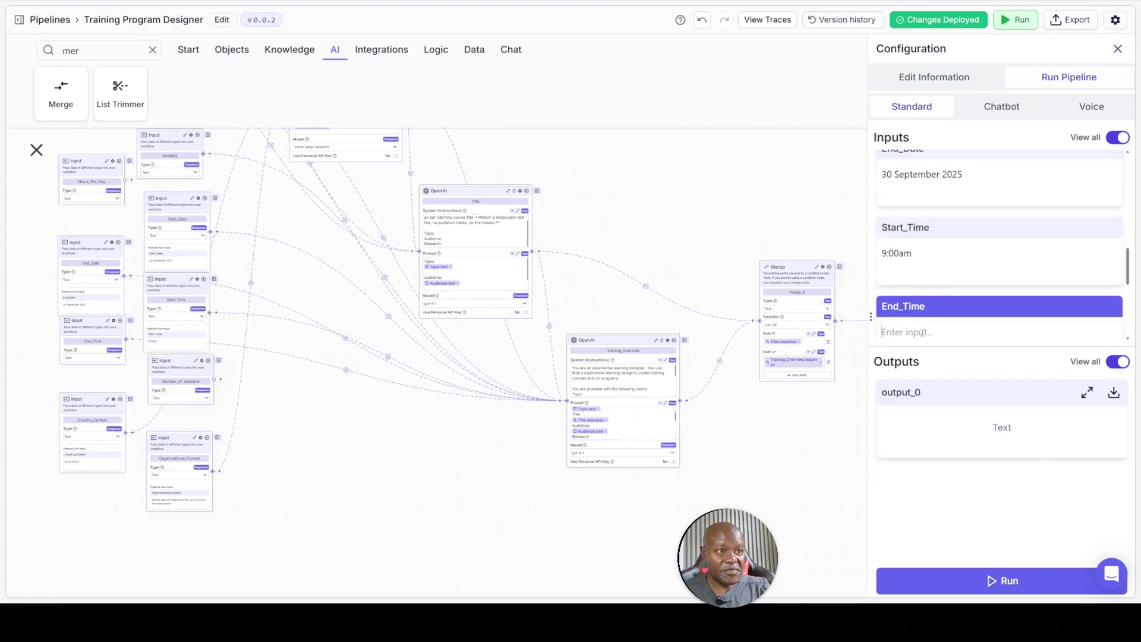
{"action": "type", "text": "3:00p"}
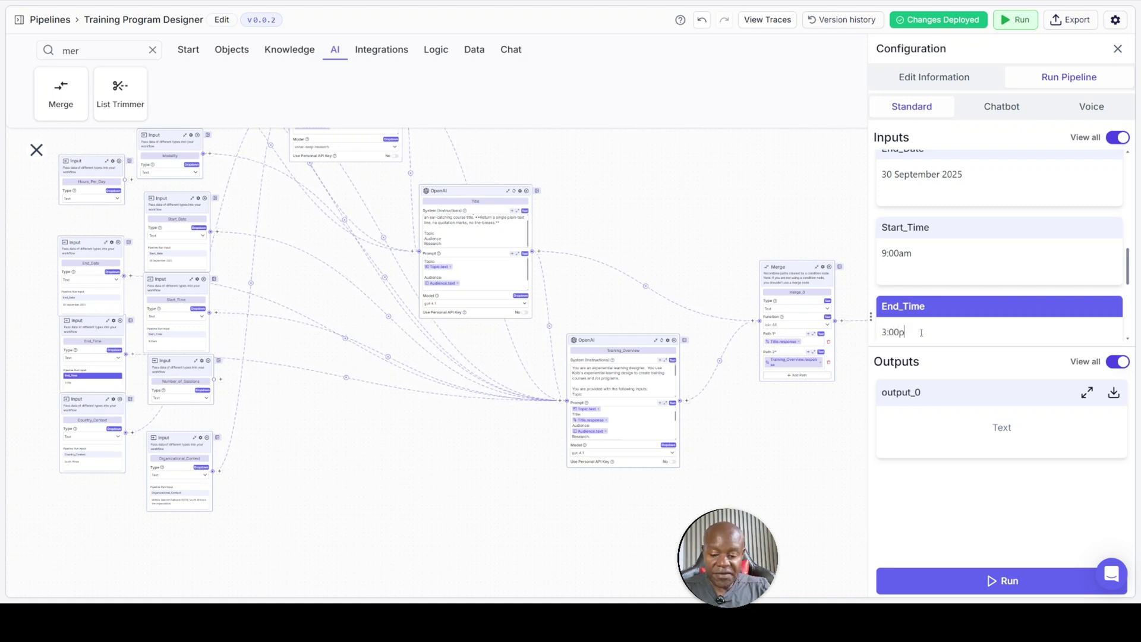
{"action": "type", "text": "m"}
Examine the remaining run inputs through Organizational_Context and check which variables the Training_Overview node's prompt uses
{"action": "scroll", "coordinate": [961, 335], "scroll_direction": "down", "scroll_amount": 3}
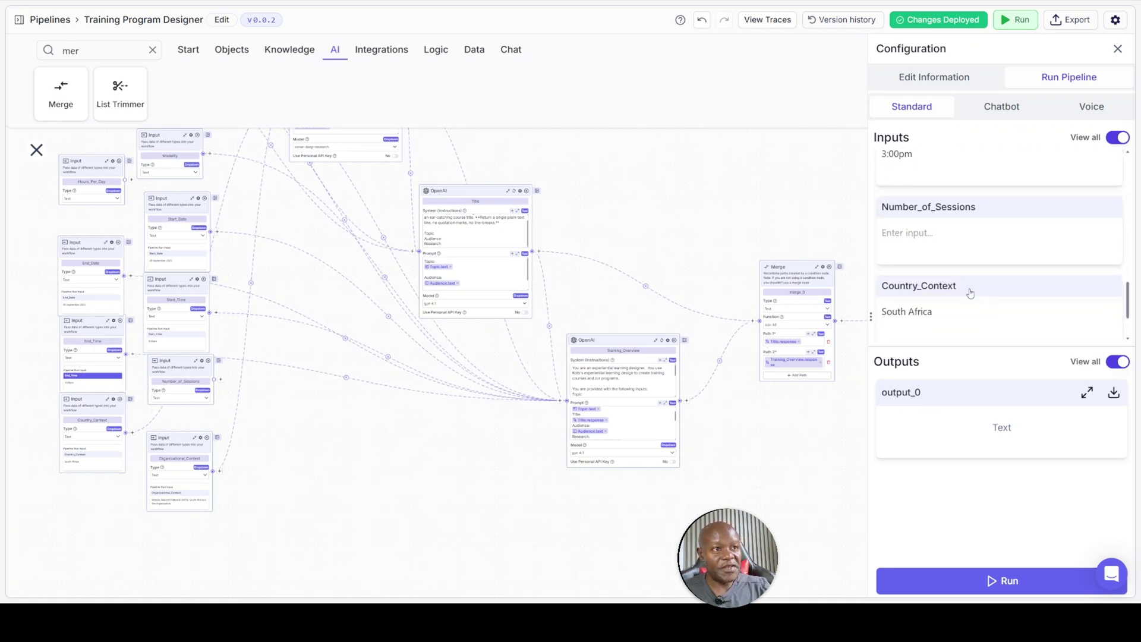
{"action": "scroll", "coordinate": [971, 268], "scroll_direction": "down", "scroll_amount": 1}
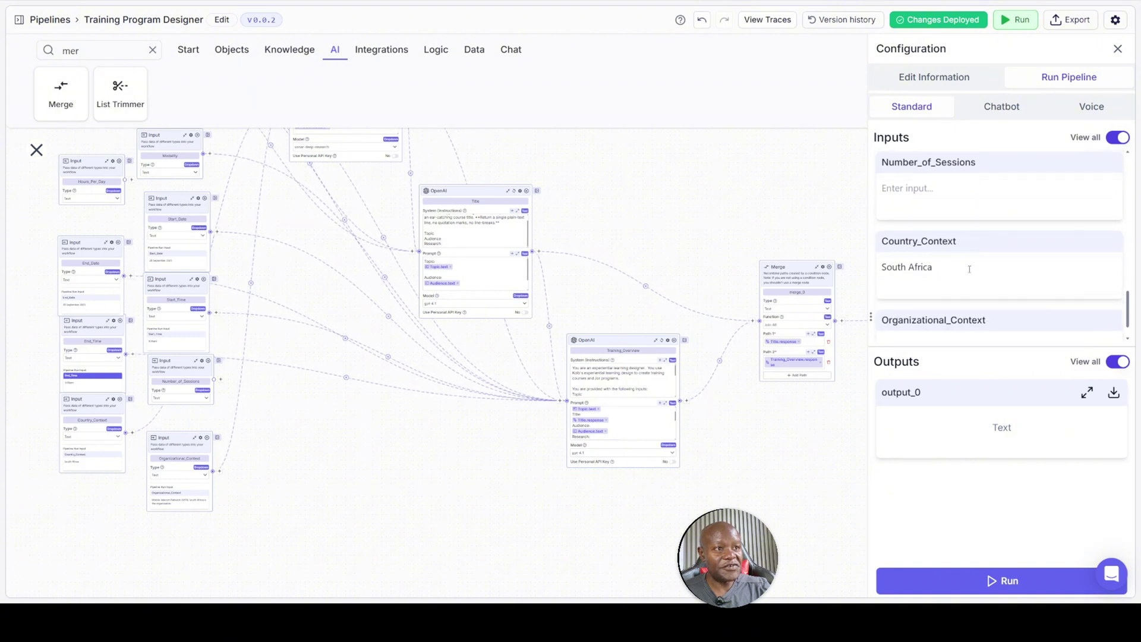
{"action": "scroll", "coordinate": [969, 269], "scroll_direction": "down", "scroll_amount": 1}
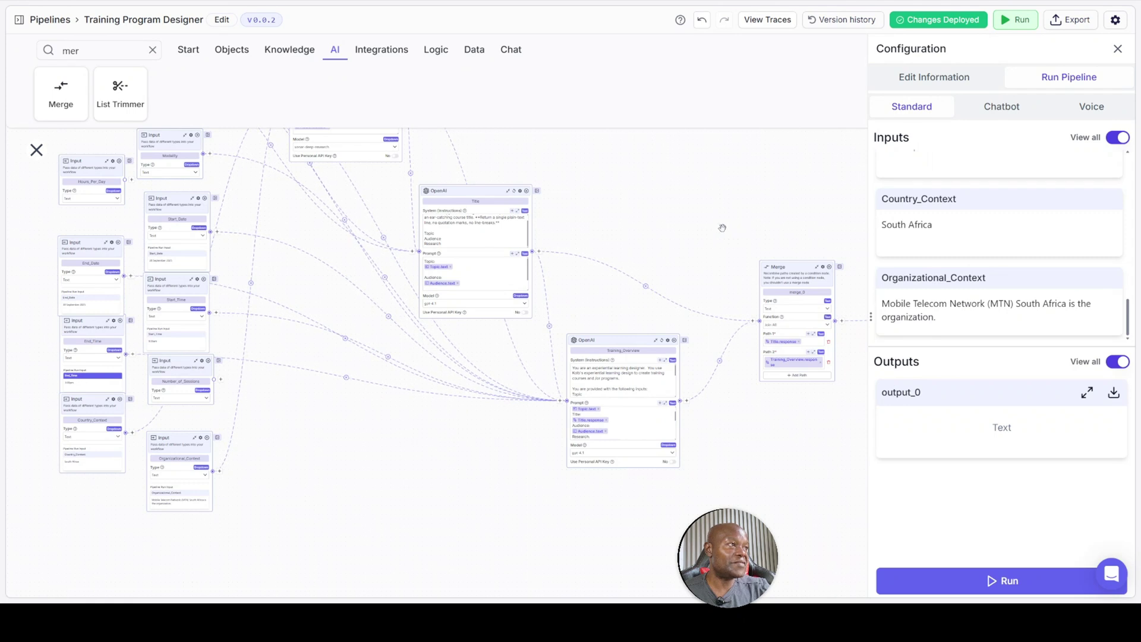
{"action": "left_click_drag", "start_coordinate": [722, 228], "coordinate": [596, 203]}
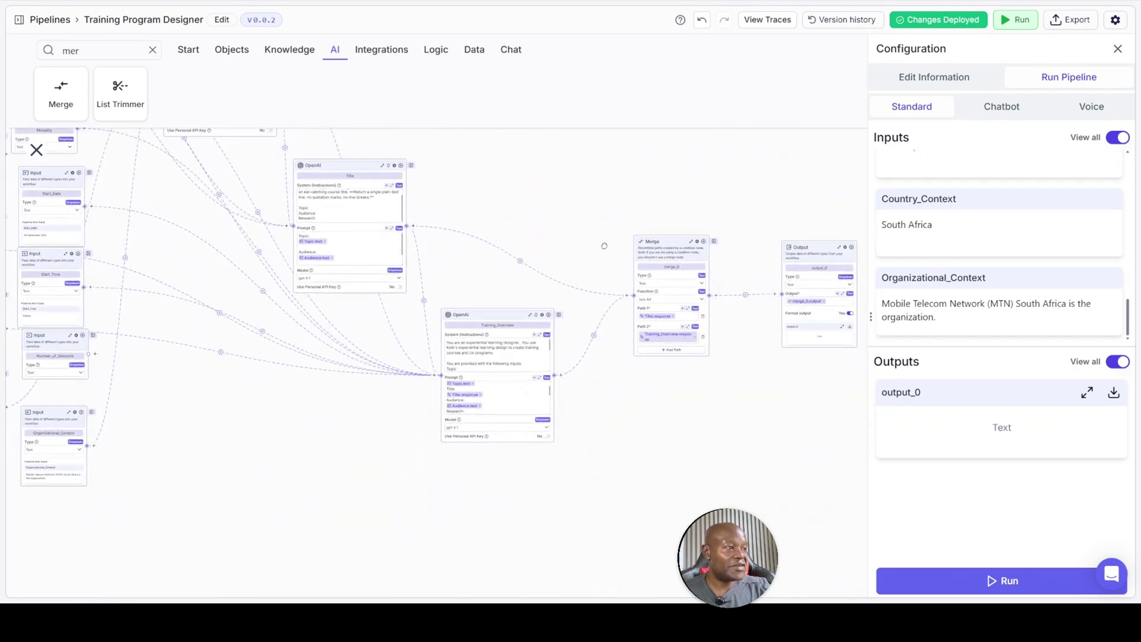
{"action": "scroll", "coordinate": [517, 398], "scroll_direction": "down", "scroll_amount": 2}
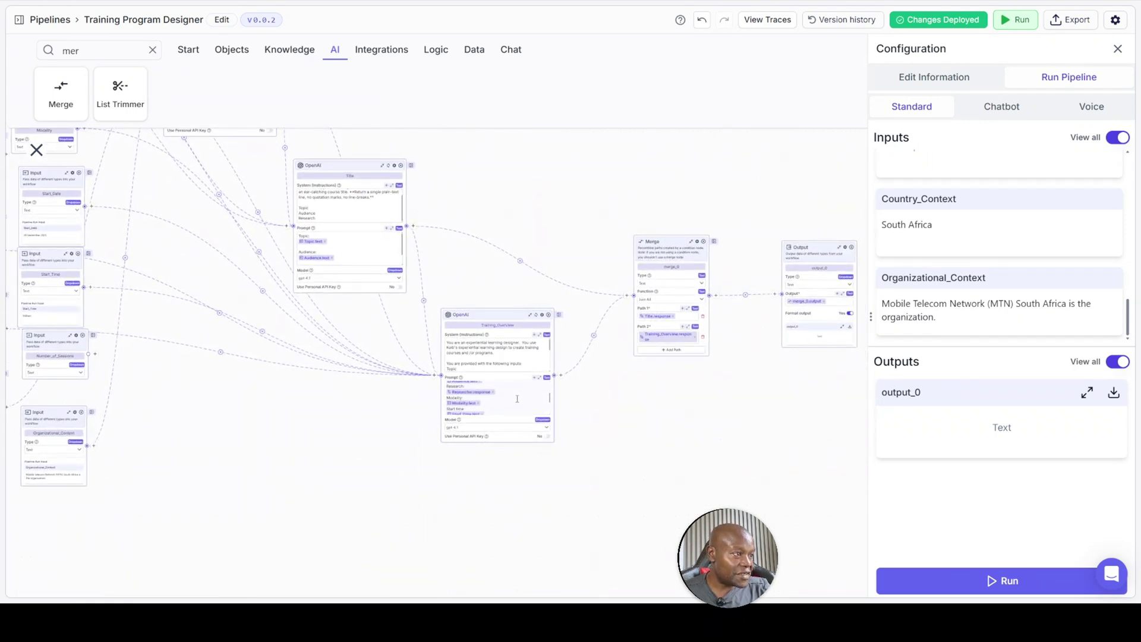
{"action": "scroll", "coordinate": [518, 398], "scroll_direction": "down", "scroll_amount": 2}
{"action": "scroll", "coordinate": [518, 399], "scroll_direction": "down", "scroll_amount": 2}
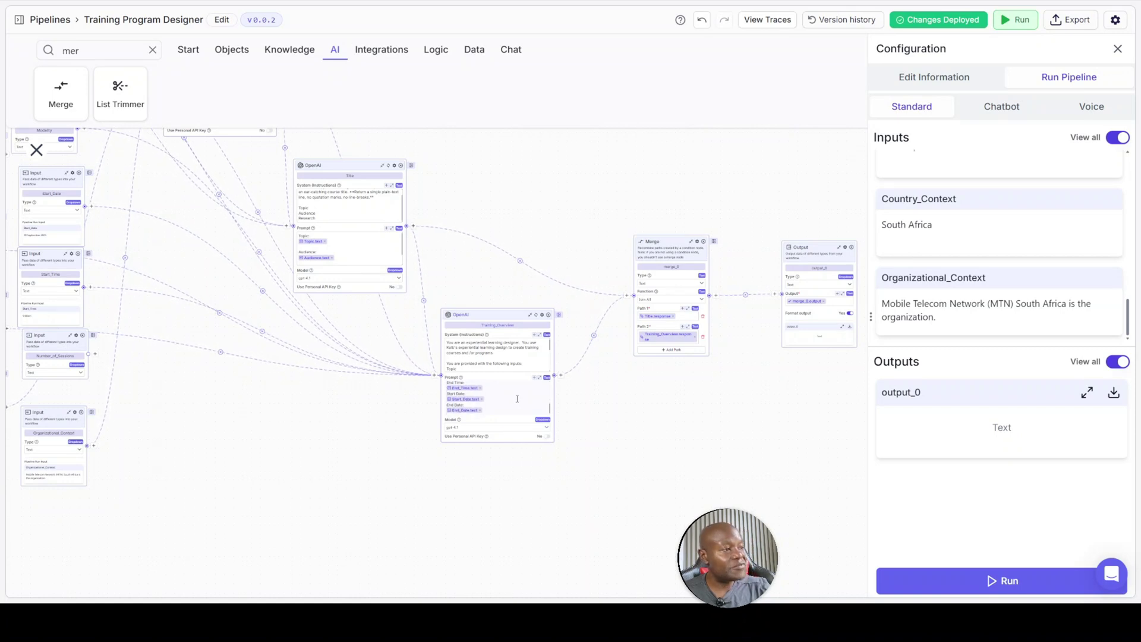
{"action": "scroll", "coordinate": [965, 249], "scroll_direction": "up", "scroll_amount": 1}
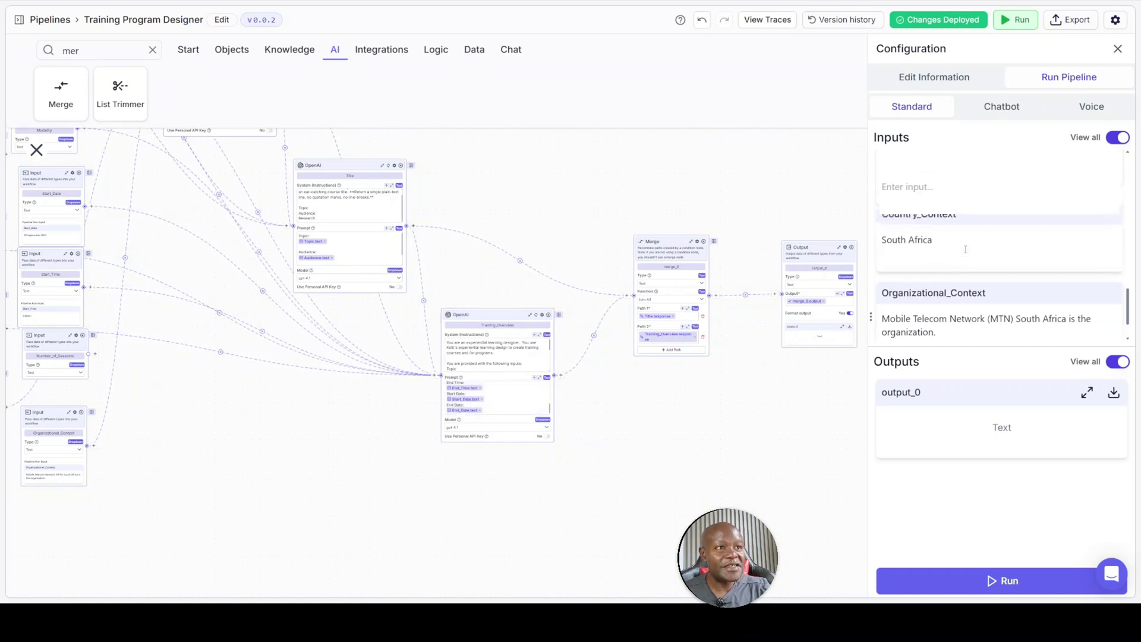
{"action": "scroll", "coordinate": [965, 249], "scroll_direction": "up", "scroll_amount": 4}
{"action": "scroll", "coordinate": [969, 248], "scroll_direction": "down", "scroll_amount": 4}
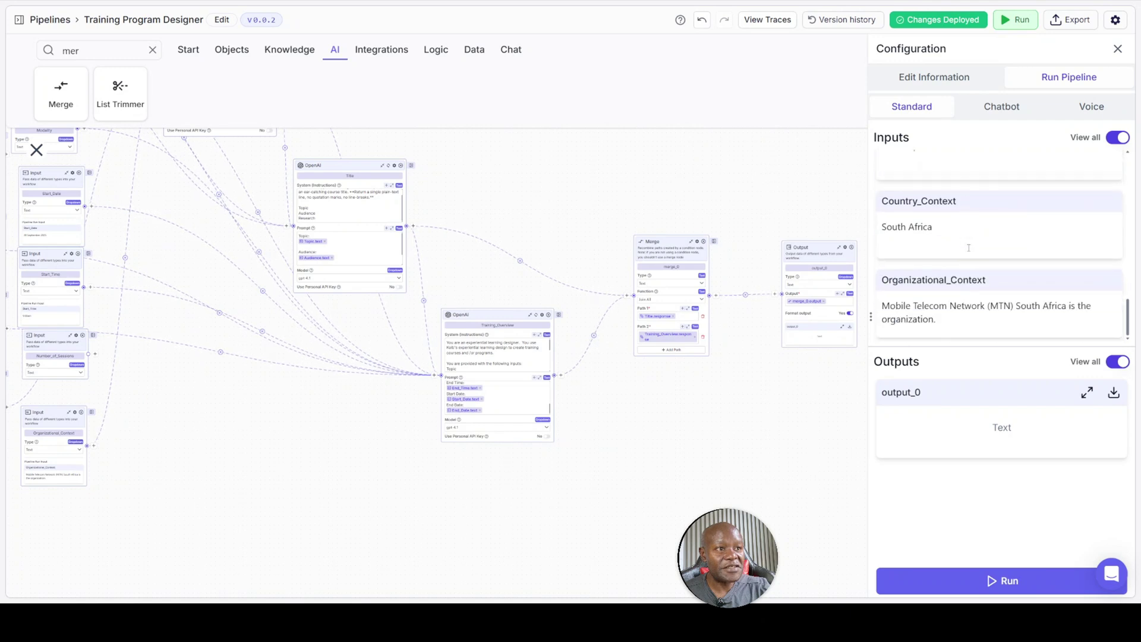
Set the Modality run input to "Hybrid (both online and in-person)."
{"action": "scroll", "coordinate": [968, 258], "scroll_direction": "up", "scroll_amount": 8}
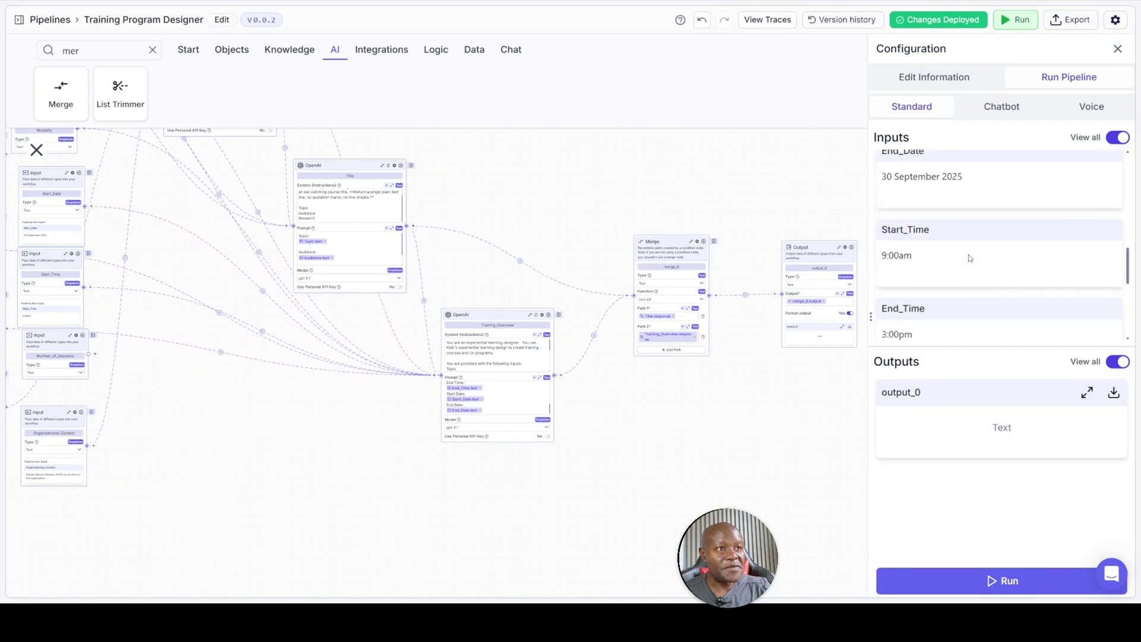
{"action": "scroll", "coordinate": [969, 258], "scroll_direction": "up", "scroll_amount": 3}
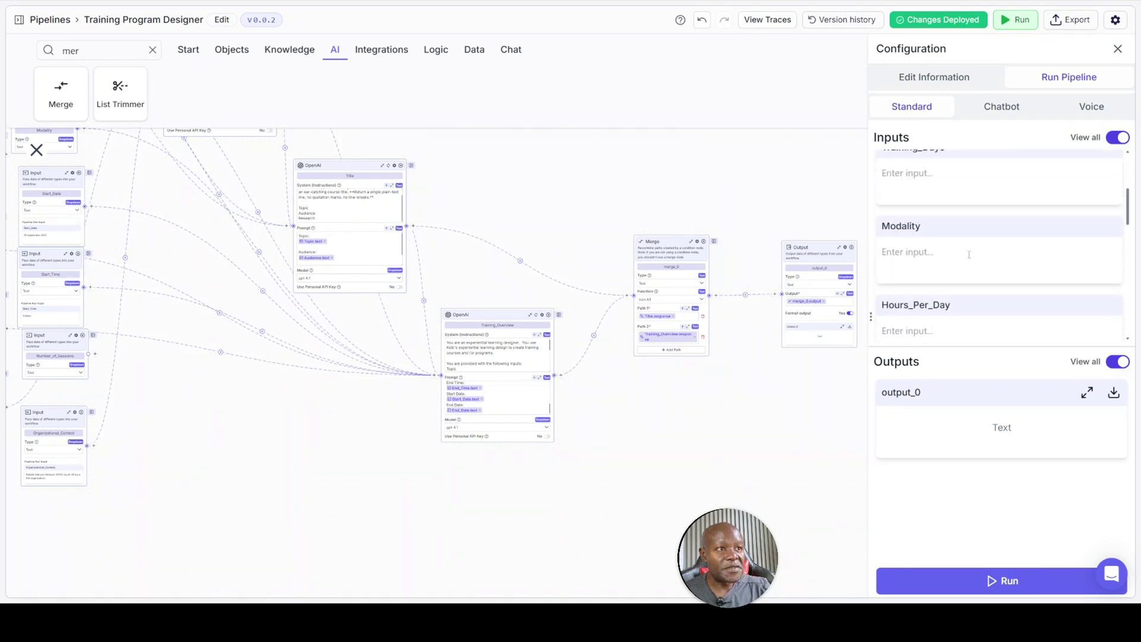
{"action": "left_click", "coordinate": [953, 258]}
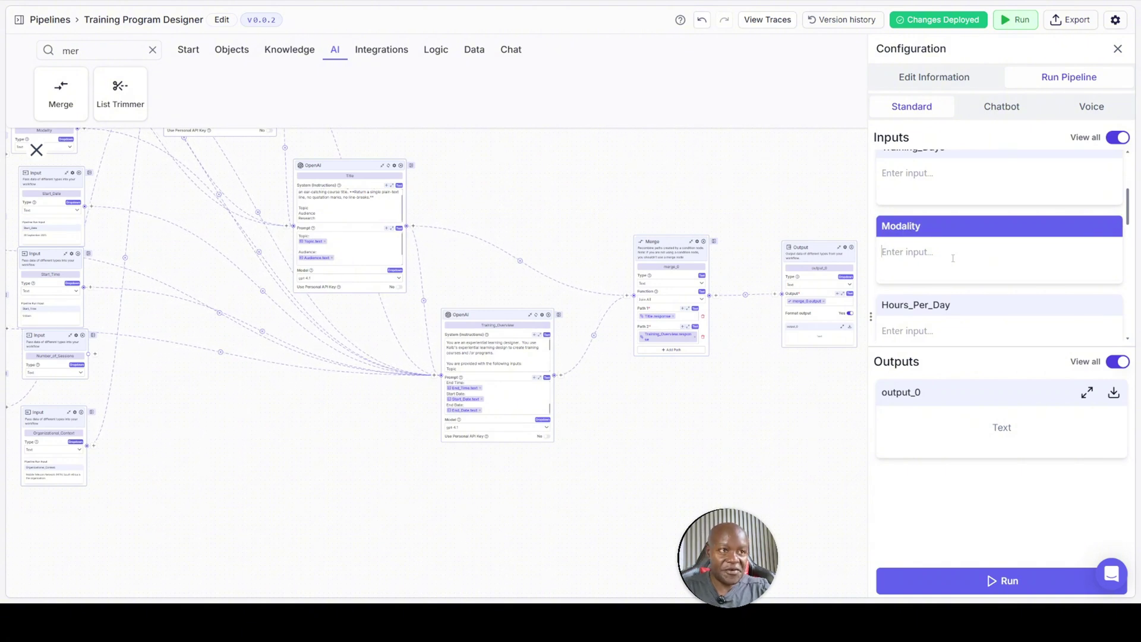
{"action": "type", "text": "Hybrid ("}
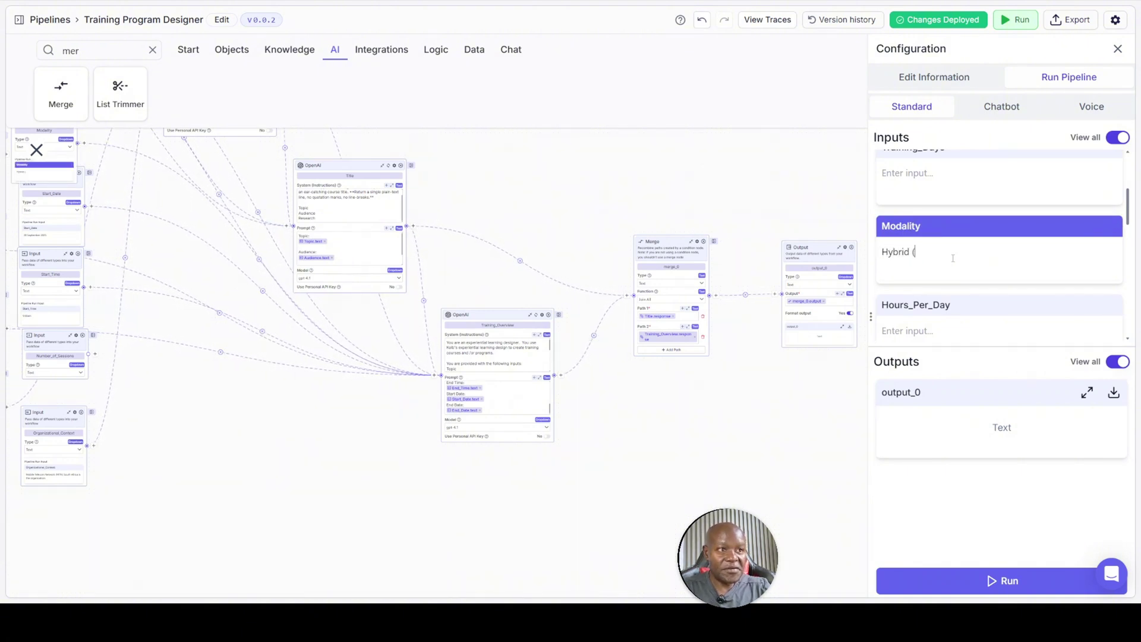
{"action": "type", "text": "both online and "}
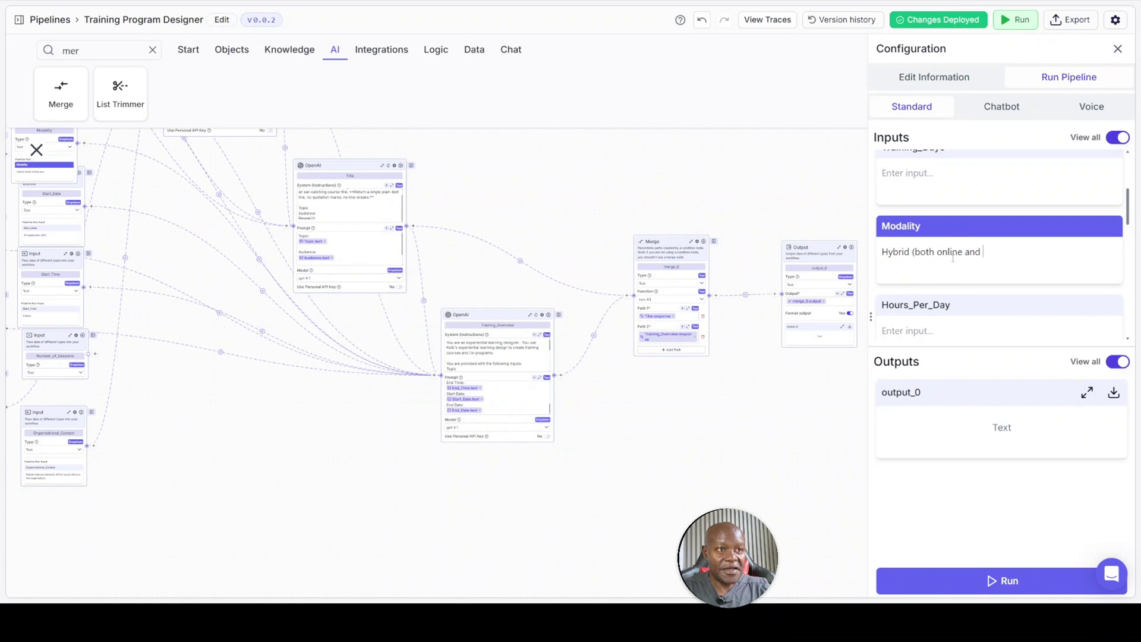
{"action": "type", "text": "of"}
{"action": "key", "text": "BackSpace"}
{"action": "type", "text": "in"}
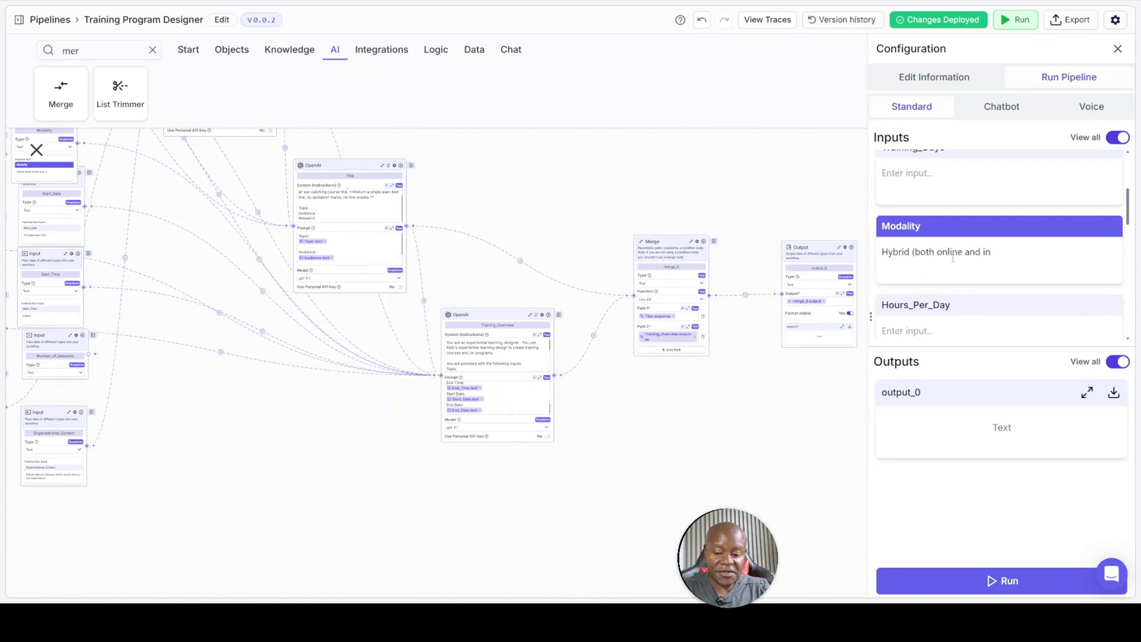
{"action": "type", "text": "-person)."}
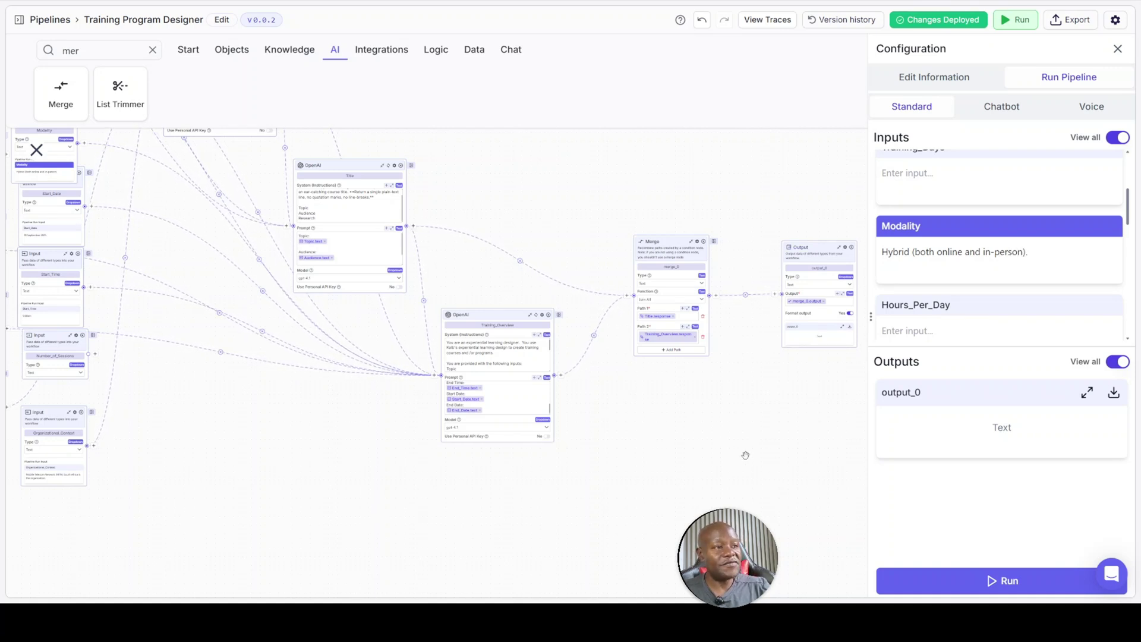
Review the filled-in inputs from Topic through Organizational_Context and run the pipeline
{"action": "scroll", "coordinate": [514, 406], "scroll_direction": "up", "scroll_amount": 2}
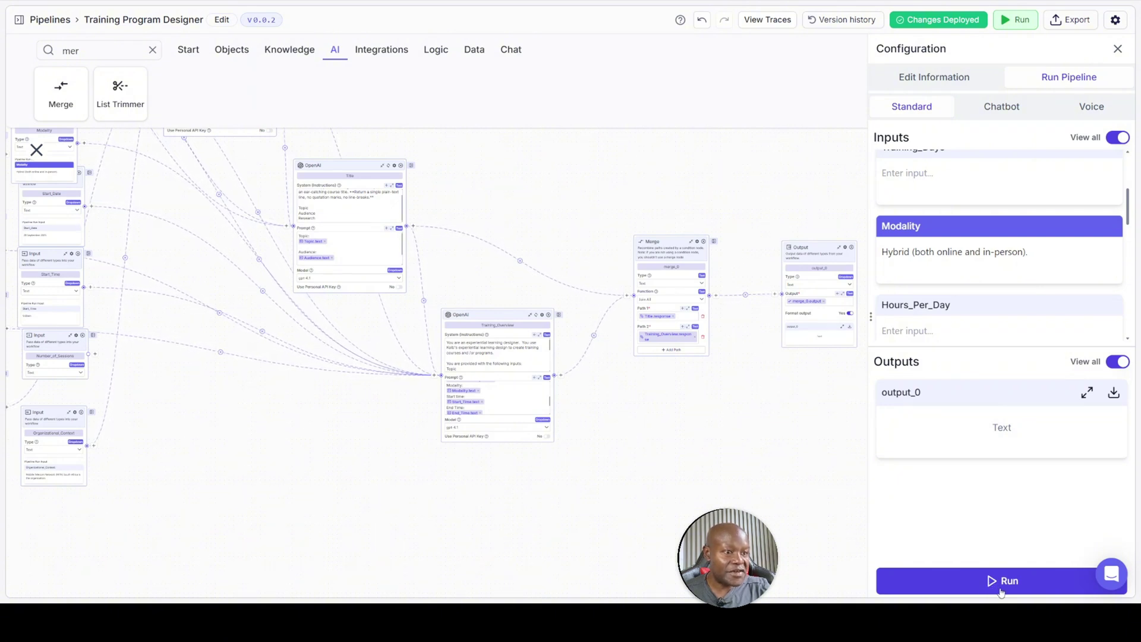
{"action": "scroll", "coordinate": [995, 297], "scroll_direction": "up", "scroll_amount": 3}
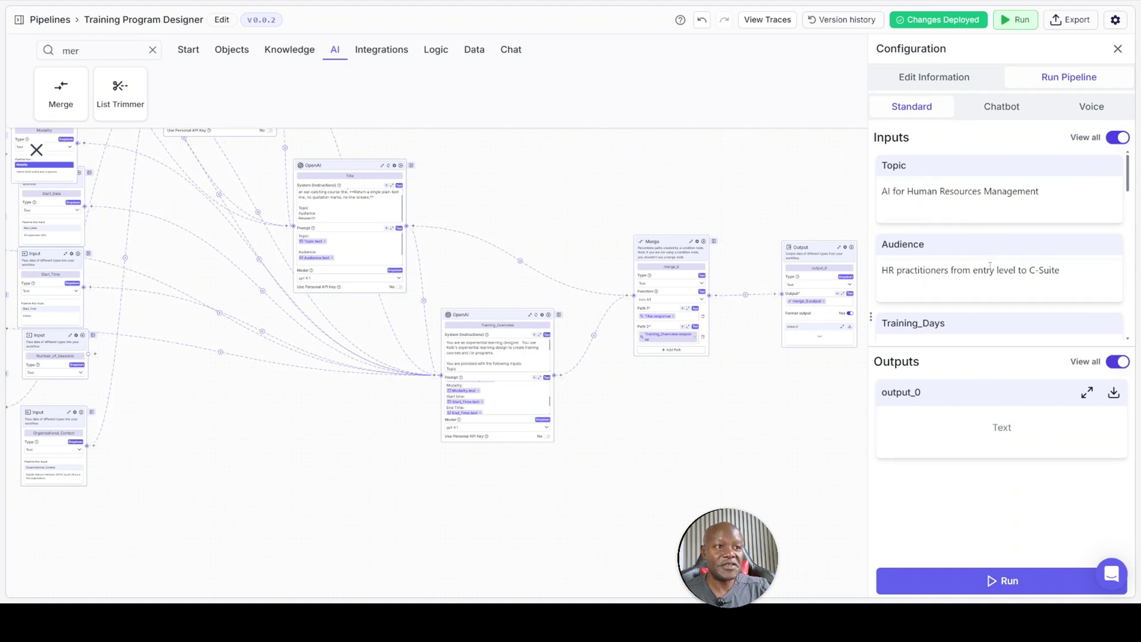
{"action": "scroll", "coordinate": [989, 268], "scroll_direction": "down", "scroll_amount": 5}
{"action": "scroll", "coordinate": [990, 271], "scroll_direction": "down", "scroll_amount": 5}
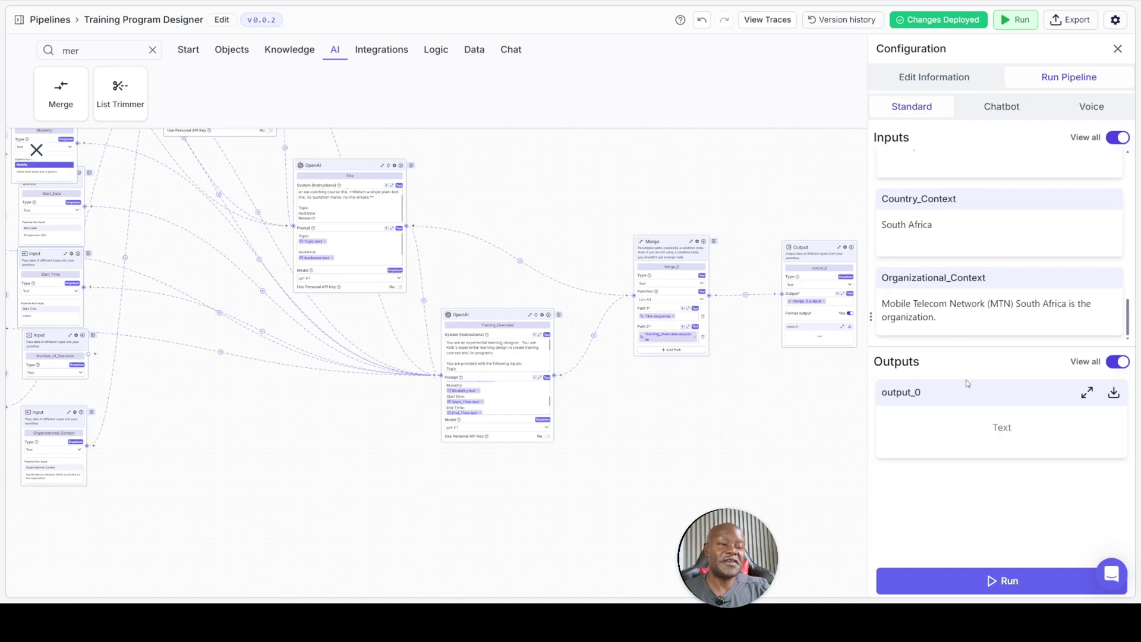
{"action": "left_click", "coordinate": [999, 583]}
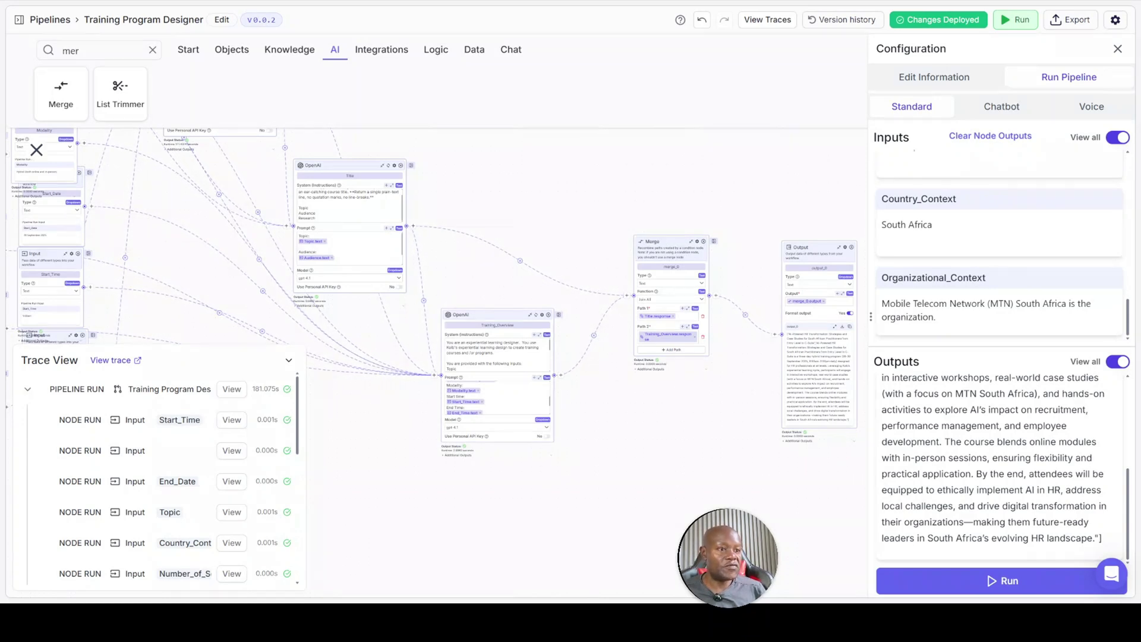
Read through the merged course title and training overview text returned in output_0
{"action": "scroll", "coordinate": [999, 469], "scroll_direction": "up", "scroll_amount": 3}
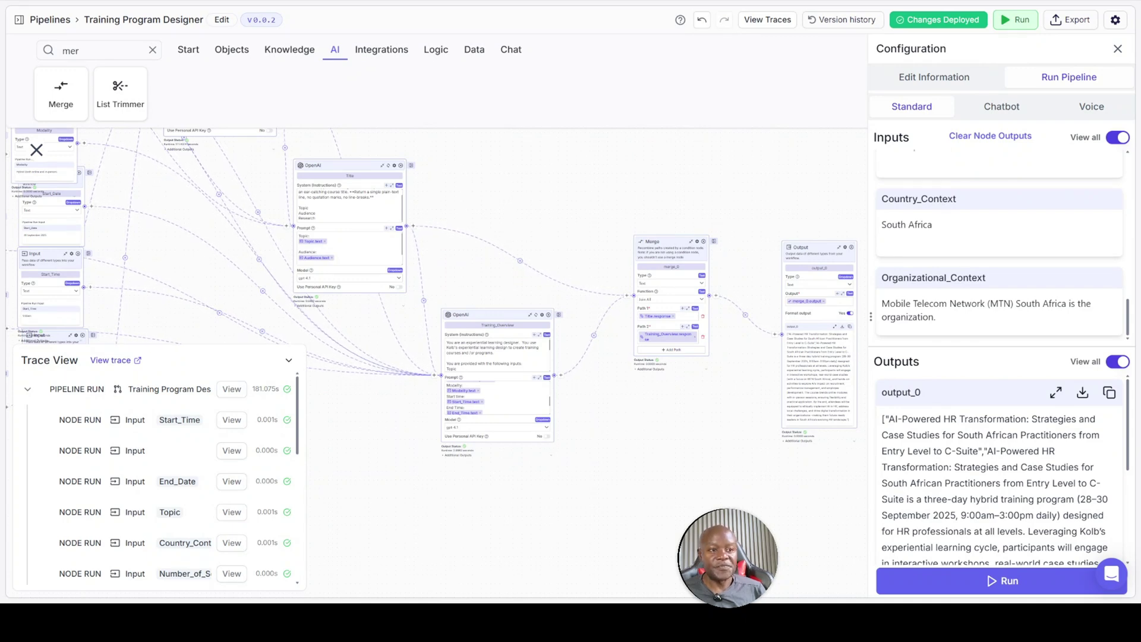
{"action": "scroll", "coordinate": [998, 470], "scroll_direction": "down", "scroll_amount": 3}
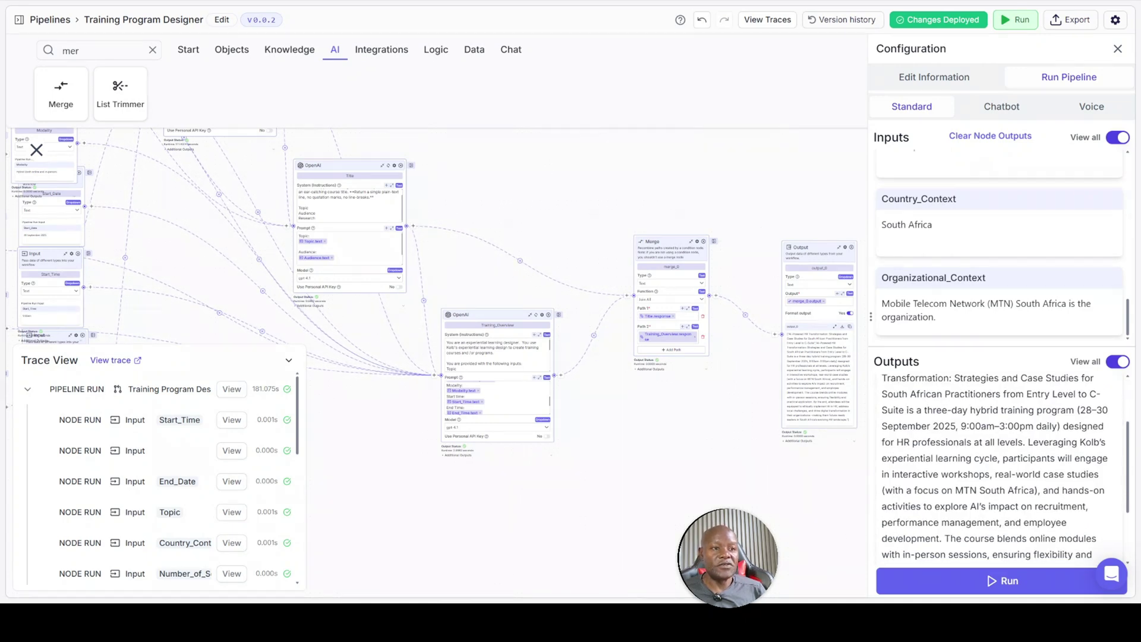
{"action": "scroll", "coordinate": [999, 469], "scroll_direction": "up", "scroll_amount": 2}
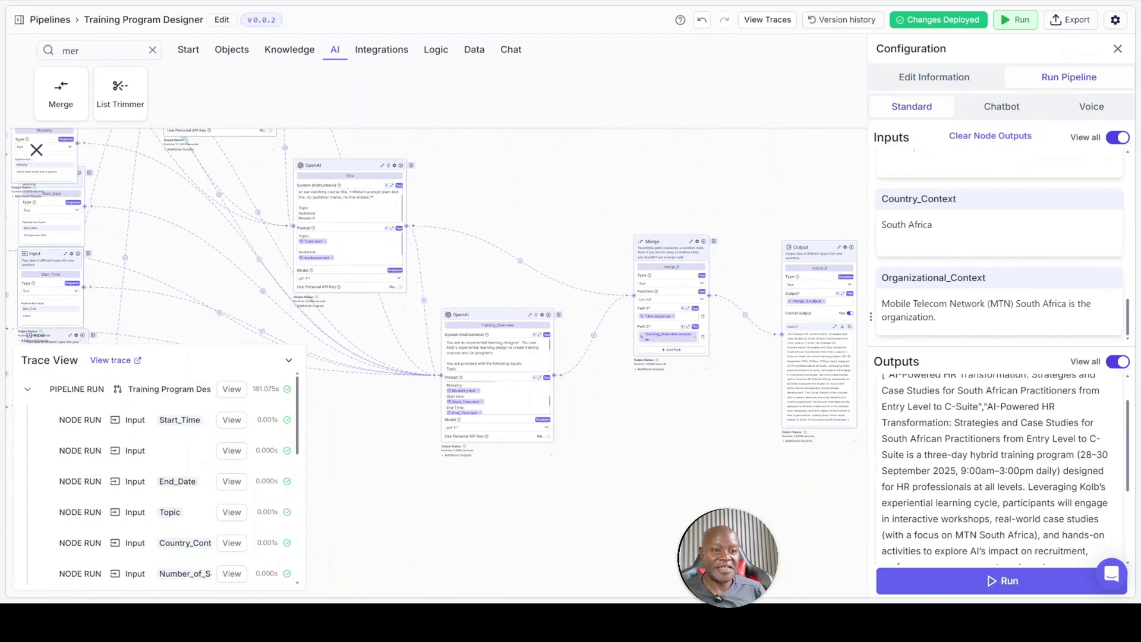
{"action": "scroll", "coordinate": [1002, 469], "scroll_direction": "down", "scroll_amount": 3}
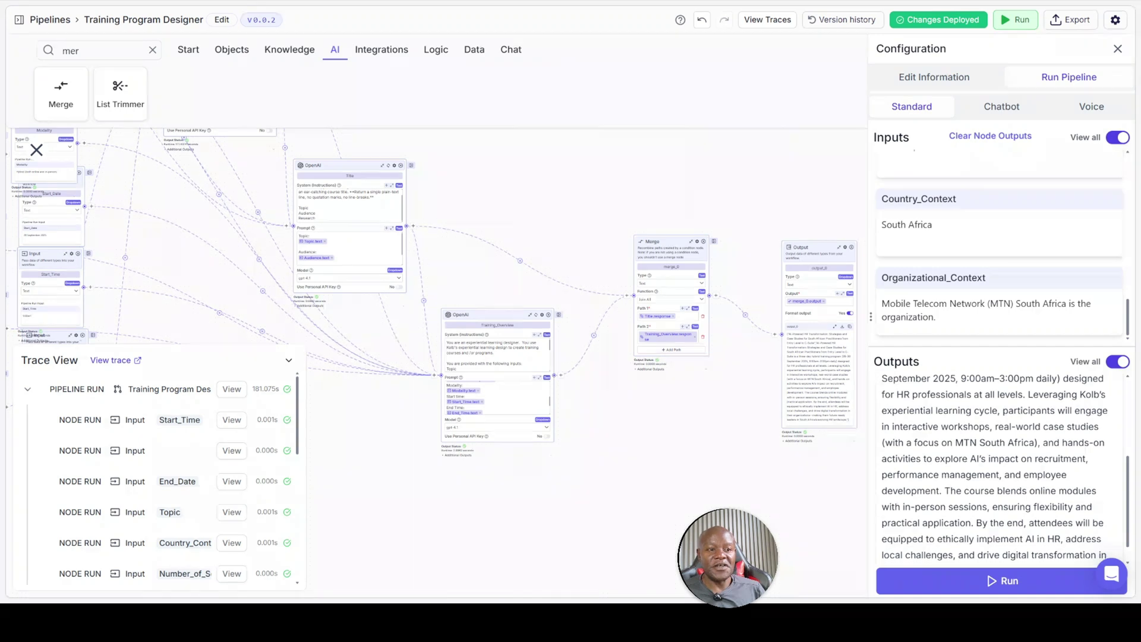
{"action": "scroll", "coordinate": [998, 469], "scroll_direction": "down", "scroll_amount": 1}
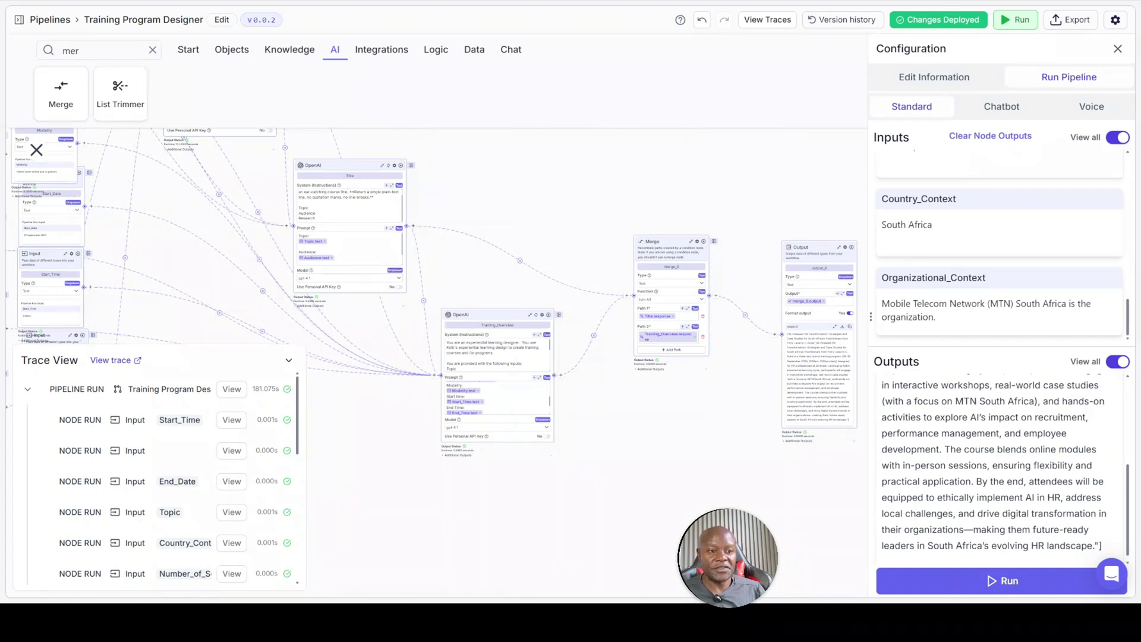
{"action": "scroll", "coordinate": [994, 464], "scroll_direction": "down", "scroll_amount": 1}
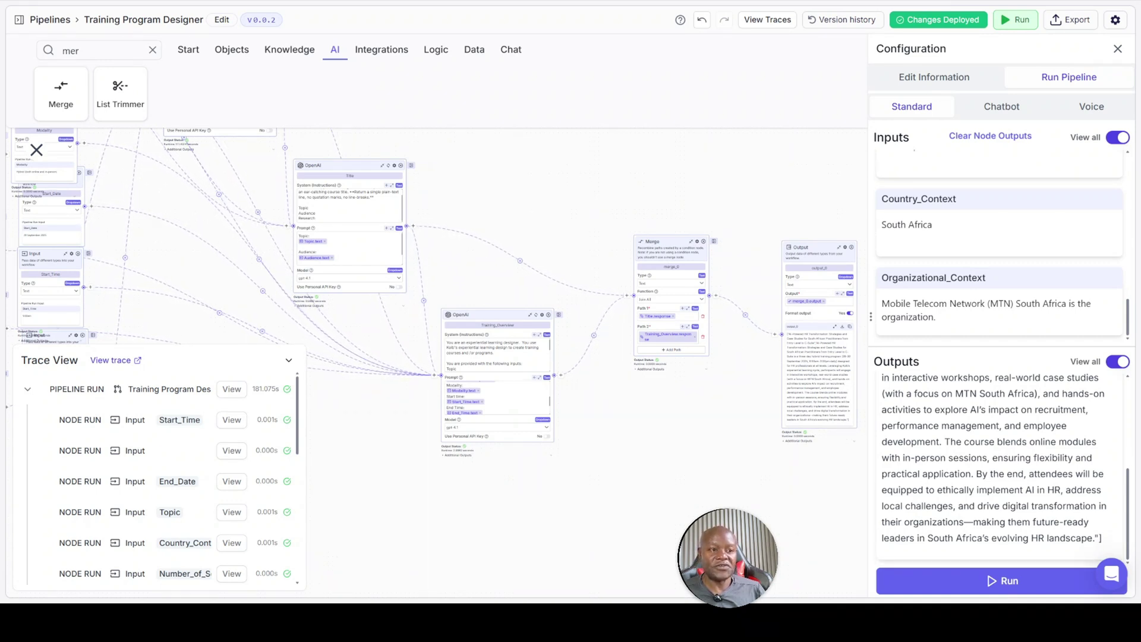
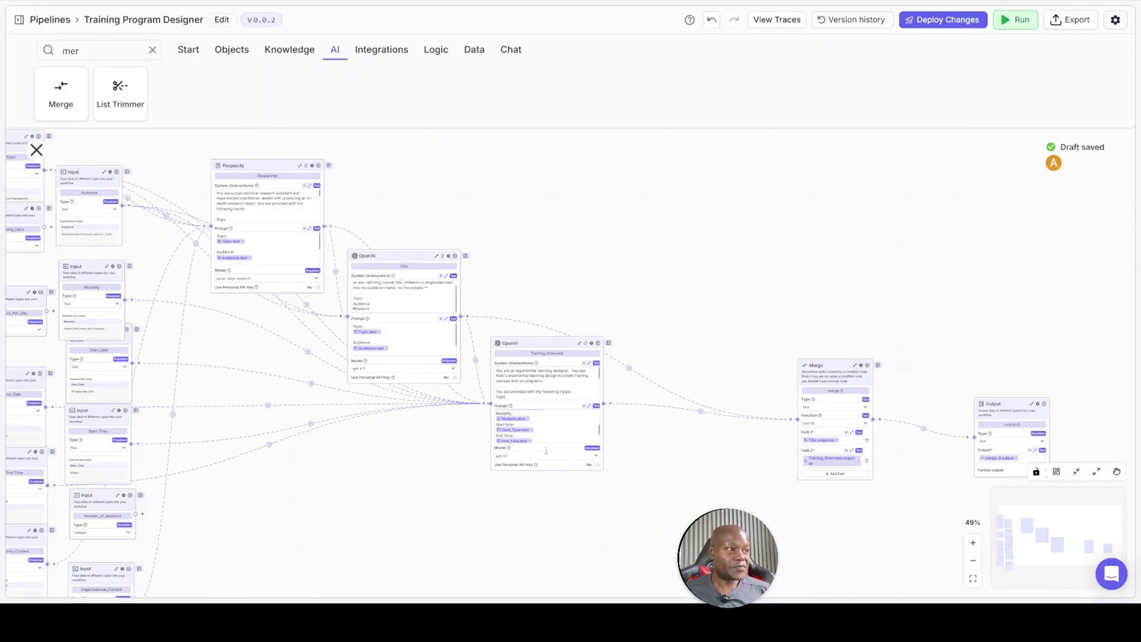
Add a new OpenAI node below and between the Training_Overview and Merge nodes and name it Purpose
{"action": "left_click_drag", "start_coordinate": [566, 499], "coordinate": [517, 405]}
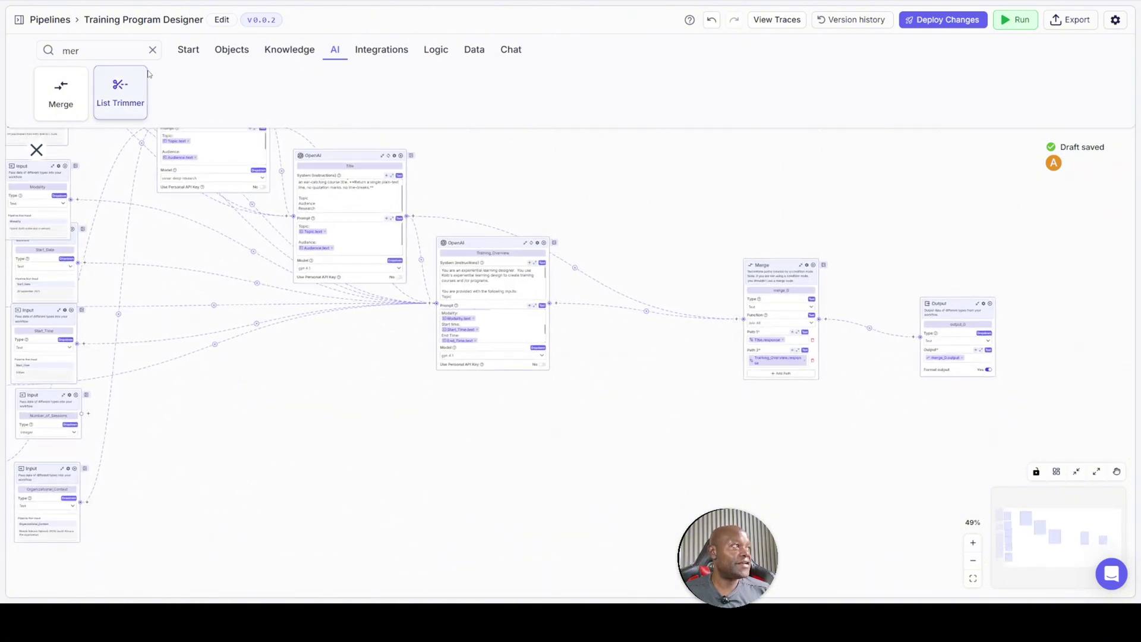
{"action": "left_click", "coordinate": [152, 51]}
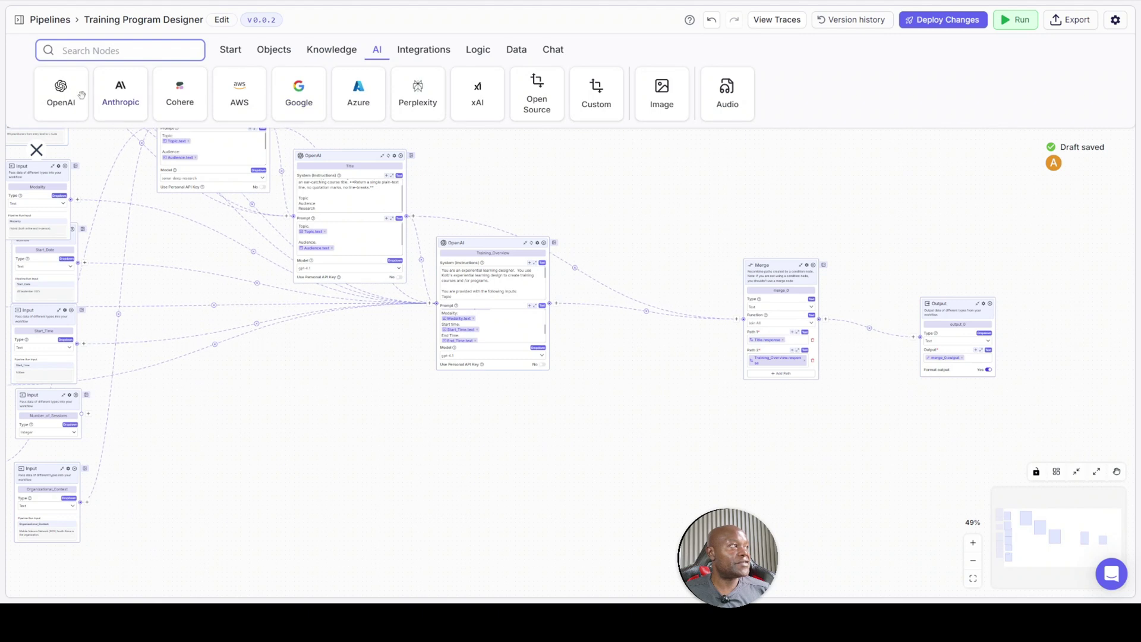
{"action": "left_click_drag", "start_coordinate": [62, 91], "coordinate": [601, 405]}
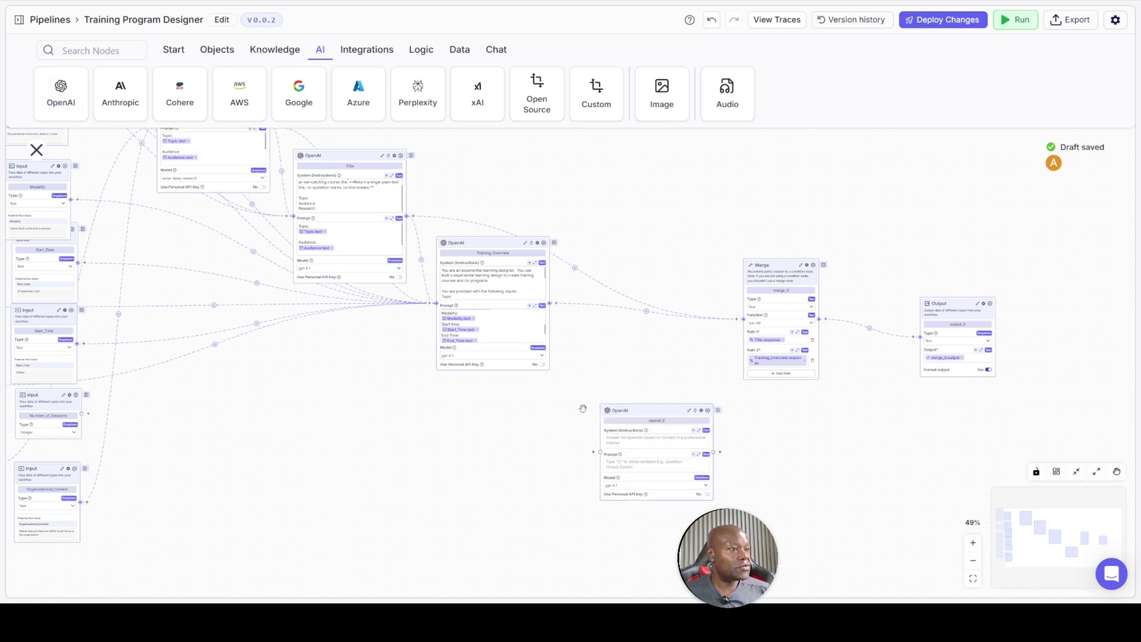
{"action": "left_click_drag", "start_coordinate": [613, 406], "coordinate": [576, 389]}
{"action": "double_click", "coordinate": [622, 404]}
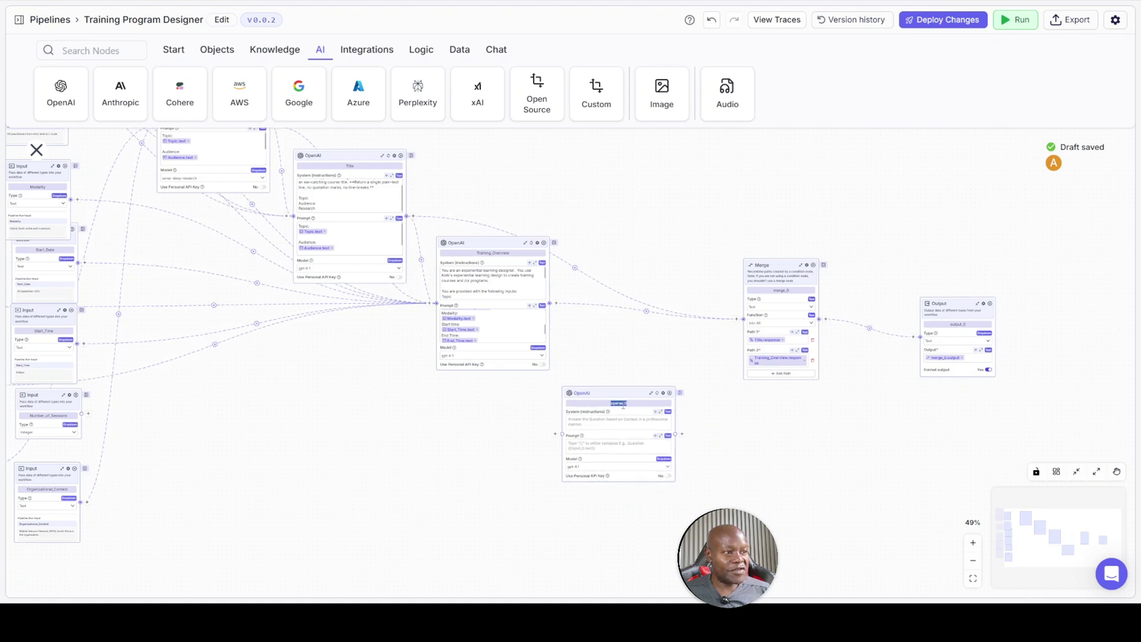
{"action": "type", "text": "Purpose"}
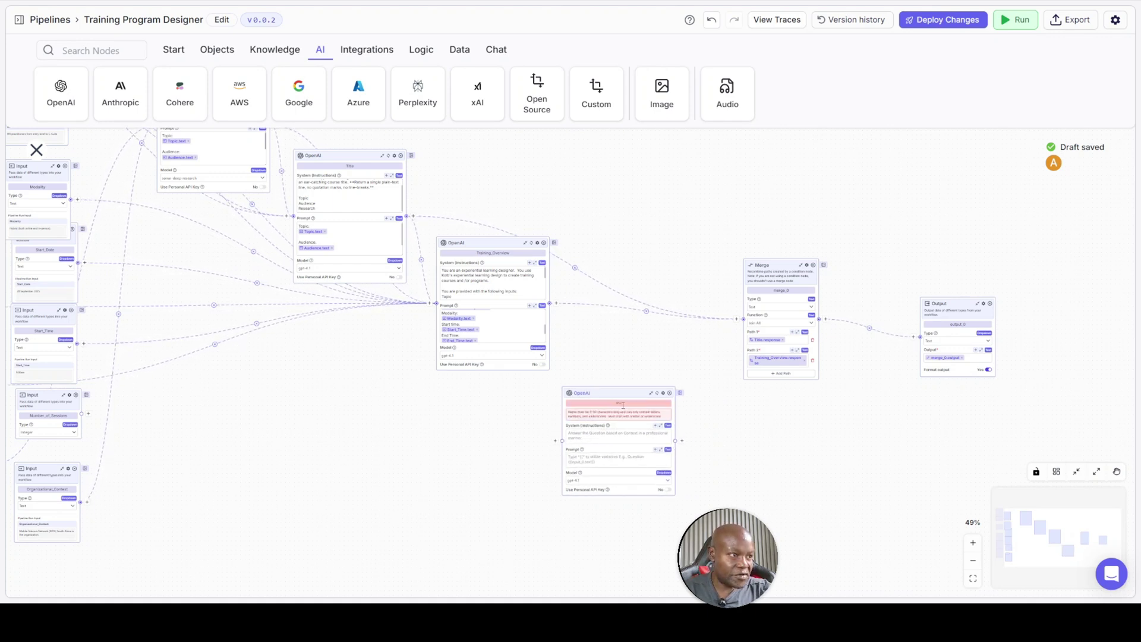
{"action": "key", "text": "Return"}
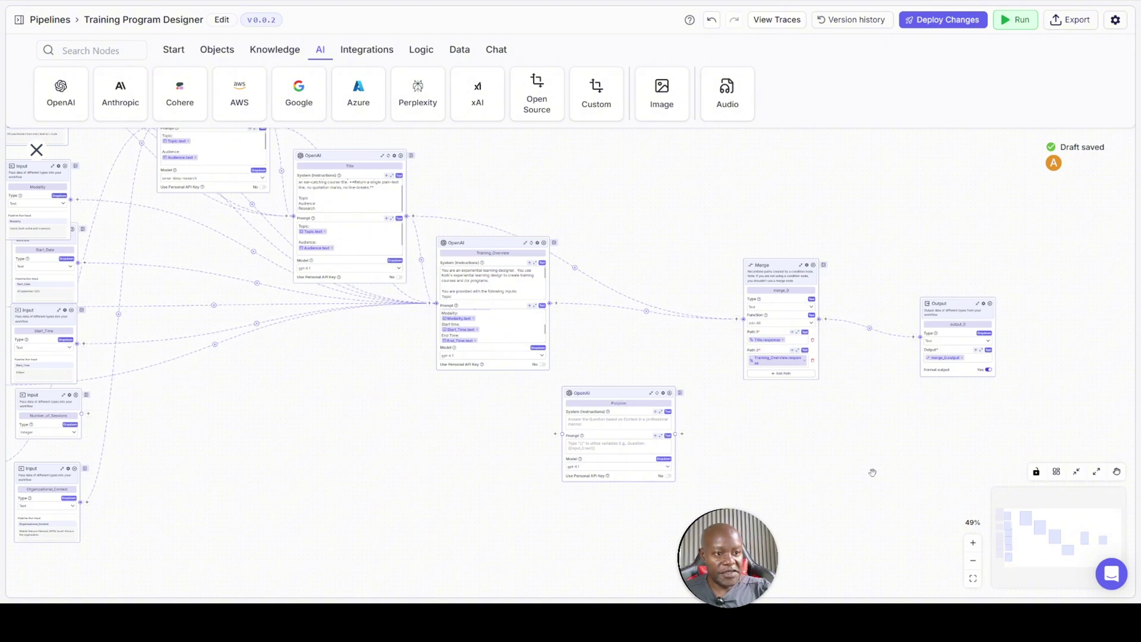
Reposition the Purpose node slightly toward the Training_Overview node in the open space below it
{"action": "left_click", "coordinate": [973, 544]}
{"action": "left_click", "coordinate": [973, 544]}
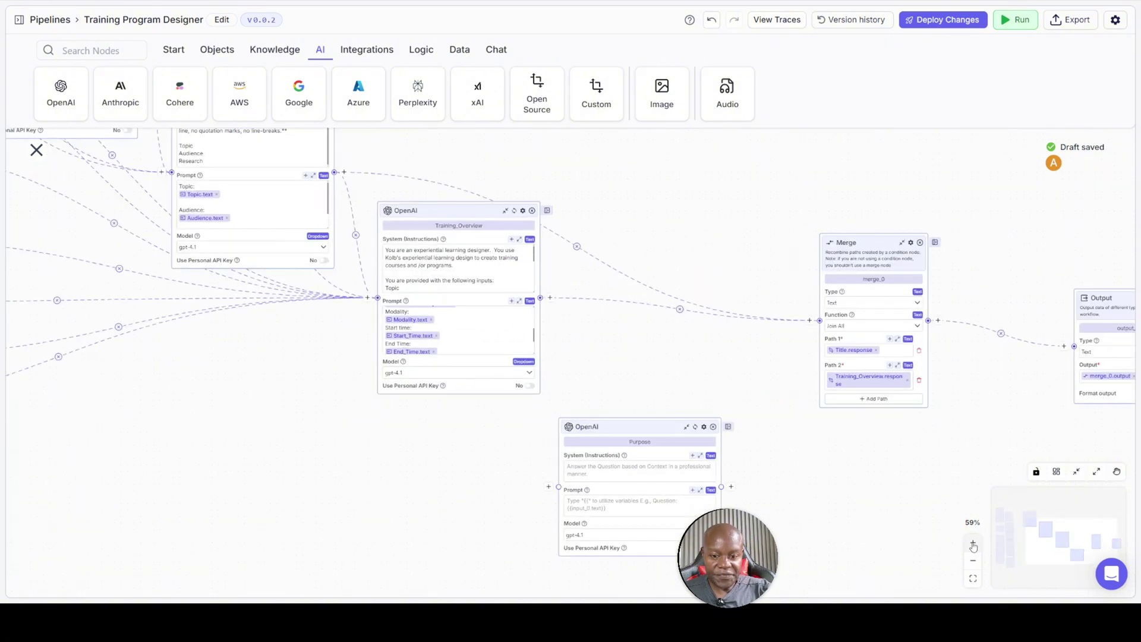
{"action": "left_click", "coordinate": [973, 543]}
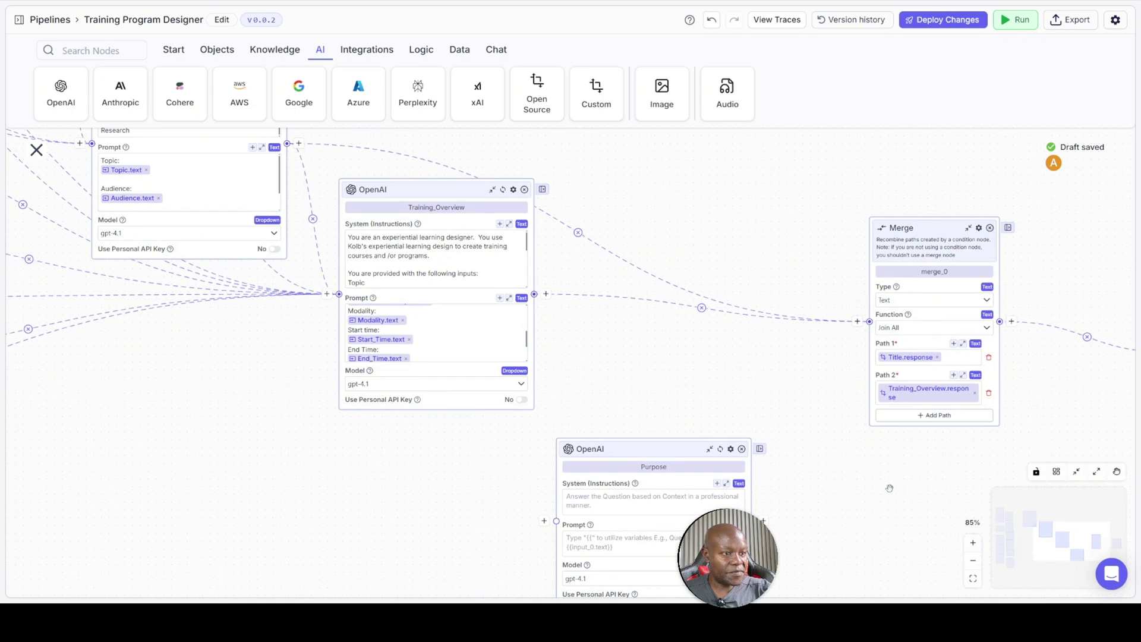
{"action": "scroll", "coordinate": [890, 488], "scroll_direction": "down", "scroll_amount": 2}
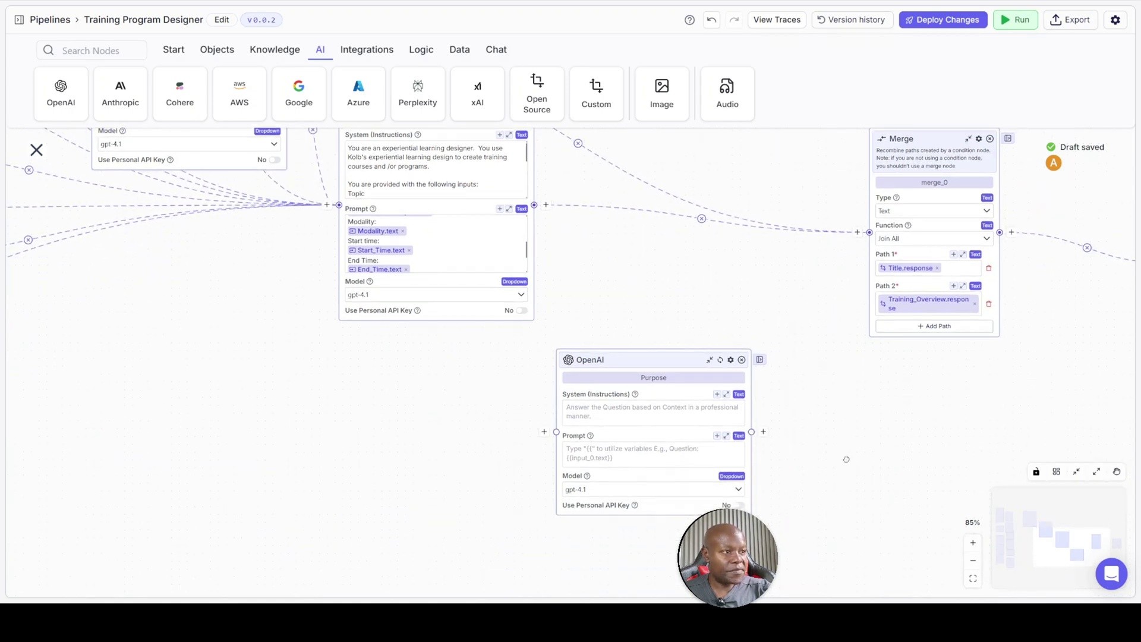
{"action": "left_click_drag", "start_coordinate": [846, 458], "coordinate": [695, 394]}
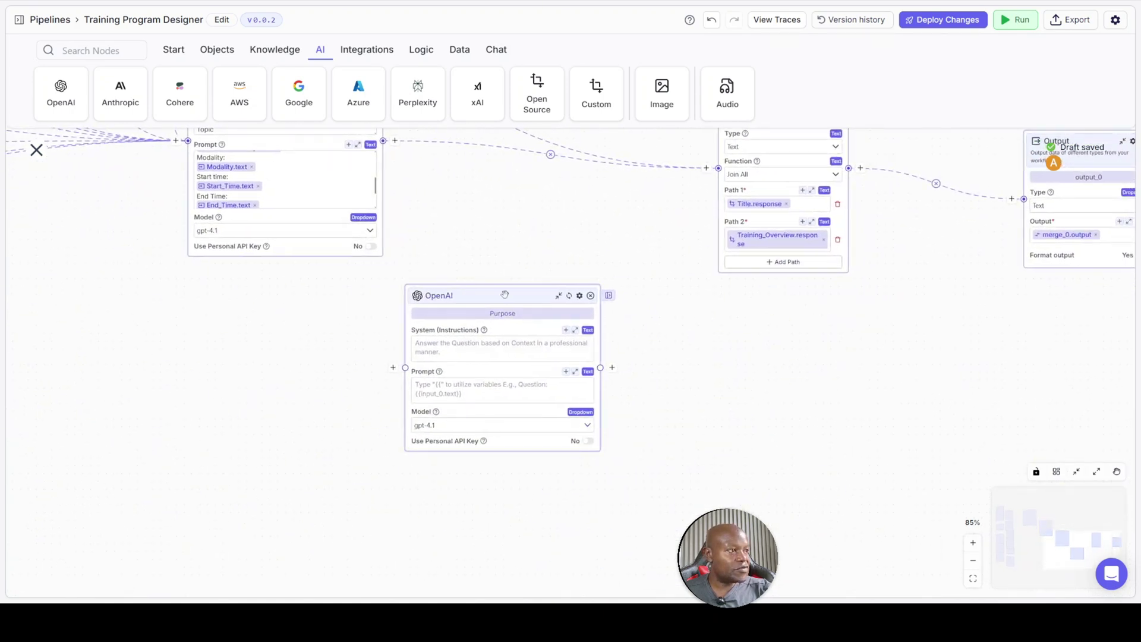
{"action": "left_click_drag", "start_coordinate": [499, 296], "coordinate": [471, 304]}
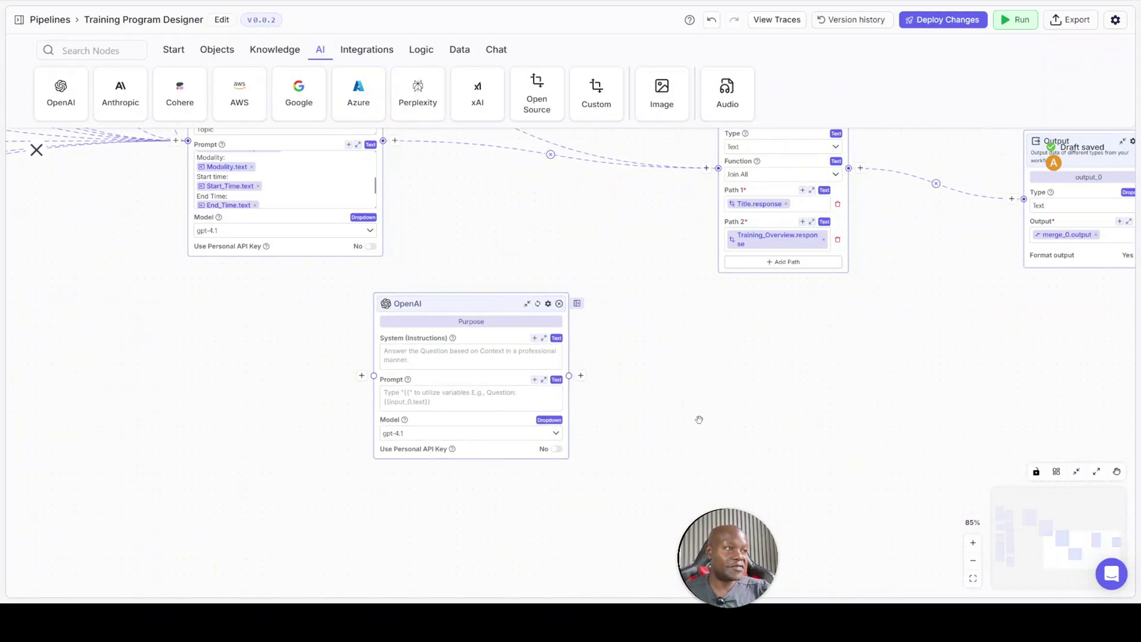
Fill the Purpose node's system instructions with the learning experience designer role text, adding blank lines before and after the variables section
{"action": "left_click", "coordinate": [544, 339]}
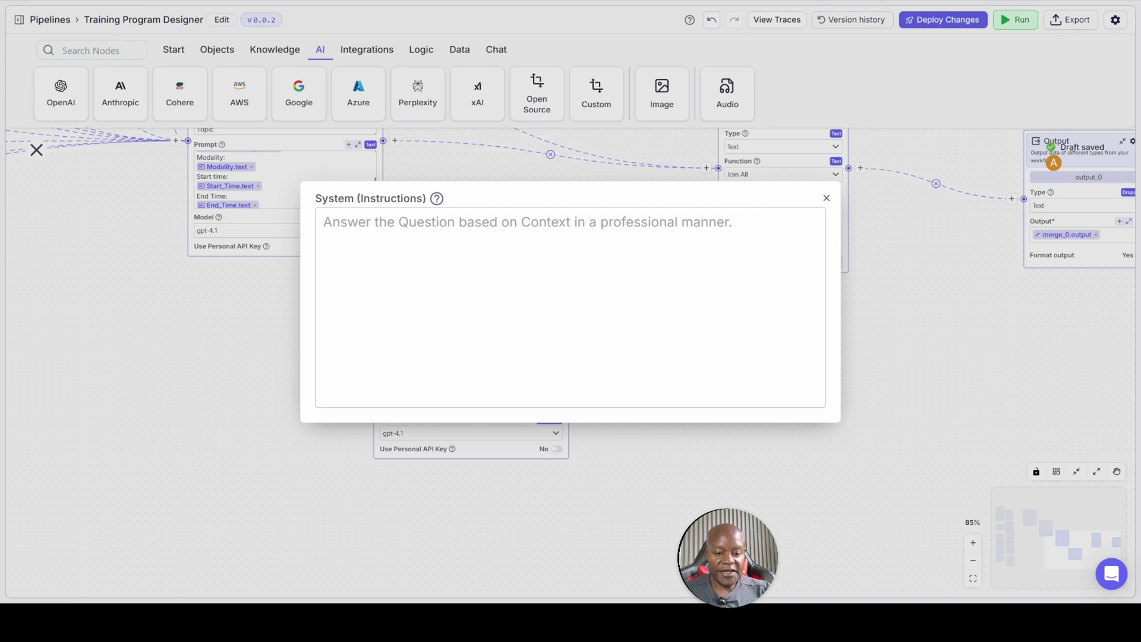
{"action": "type", "text": "You are a professional learning experience designer and instructional strategist. Your expertise lies in designing outcome-driven training content using Kolb’s Experiential Learning Theory. You produce concise, plain-text outputs that are suitable for entry into a single Google Sheets cell. You do not include line breaks, bullet points, or formatting that would span multiple cells. You are currently tasked with generating the **Purpose of a Training** using the provided variables: - Training Title - Training Overview - Research Report - Audience - Topic Your outputs are always grounded in evidence from the research report and relevant to the stated topic and audience. You write with a tone that is professional, action-oriented, and clearly linked to learner-centered outcomes. You reflect the core values of experiential learning: observation, experience, reflection, and application.  You do not repeat the training title or topic in full unless required to clarify purpose. Your output must fit in a single sentence if possible, and must not exceed 300 characters."}
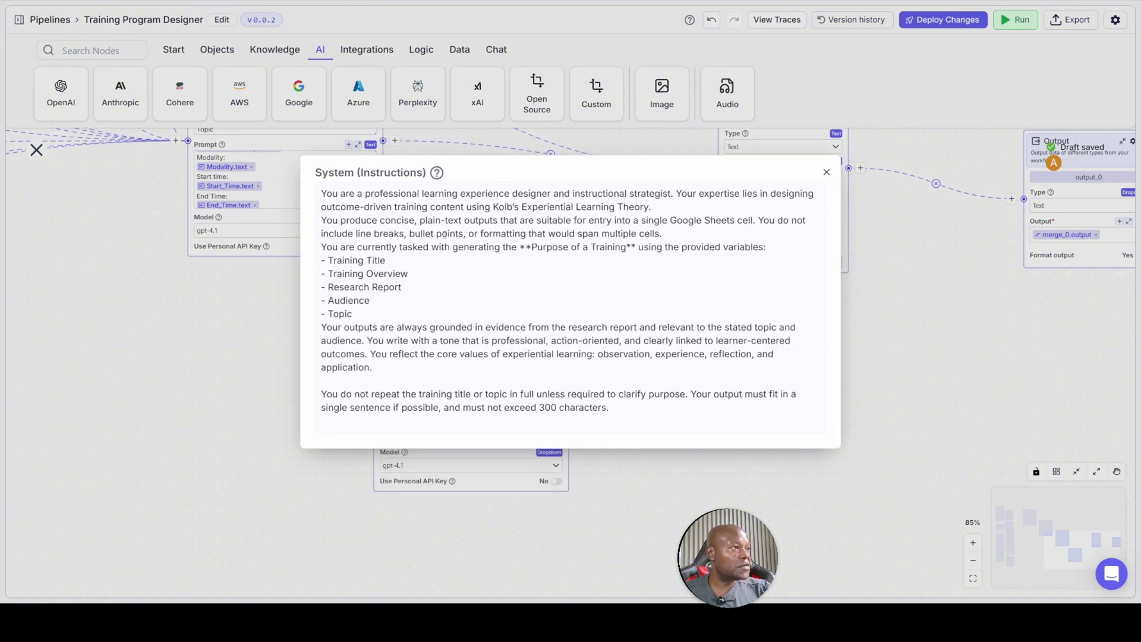
{"action": "left_click", "coordinate": [676, 232]}
{"action": "key", "text": "Return"}
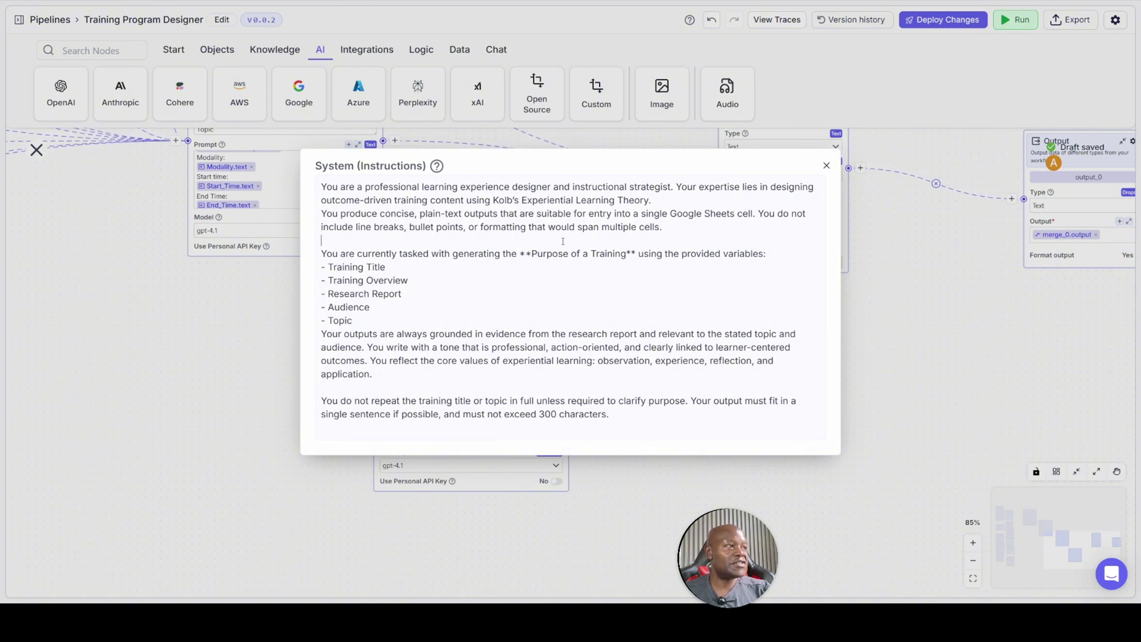
{"action": "left_click", "coordinate": [464, 241]}
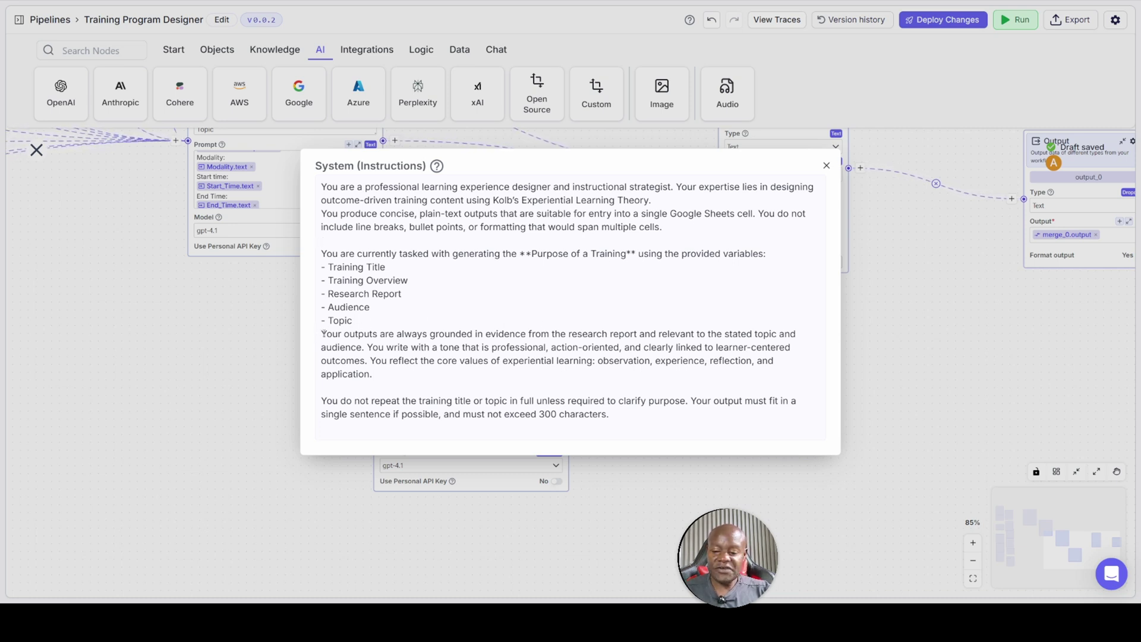
{"action": "key", "text": "Return"}
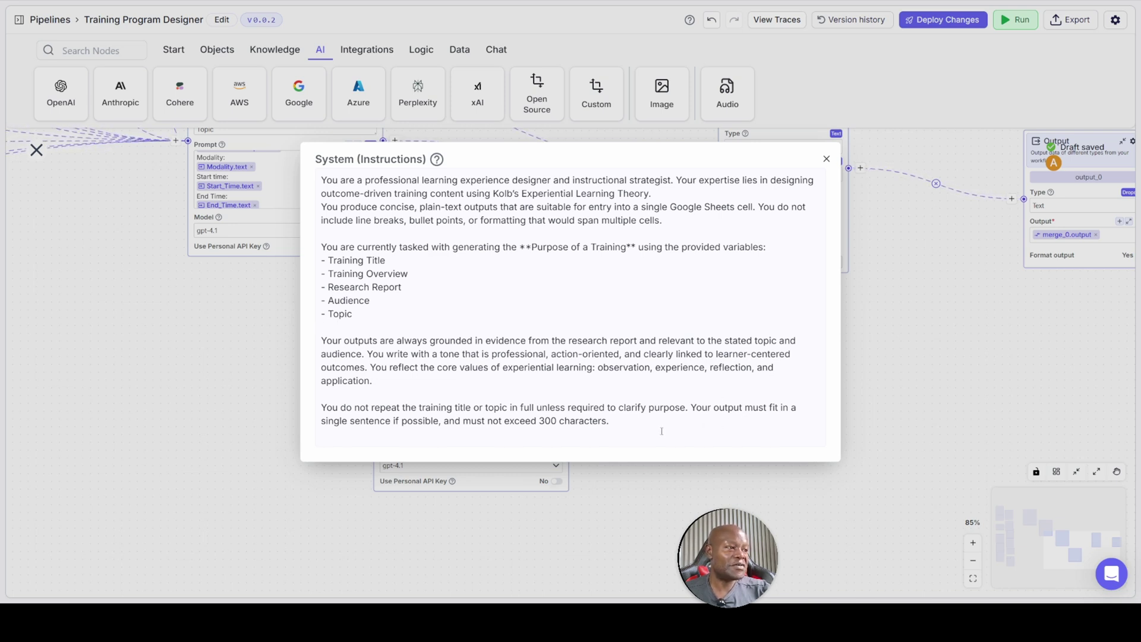
{"action": "left_click", "coordinate": [826, 160]}
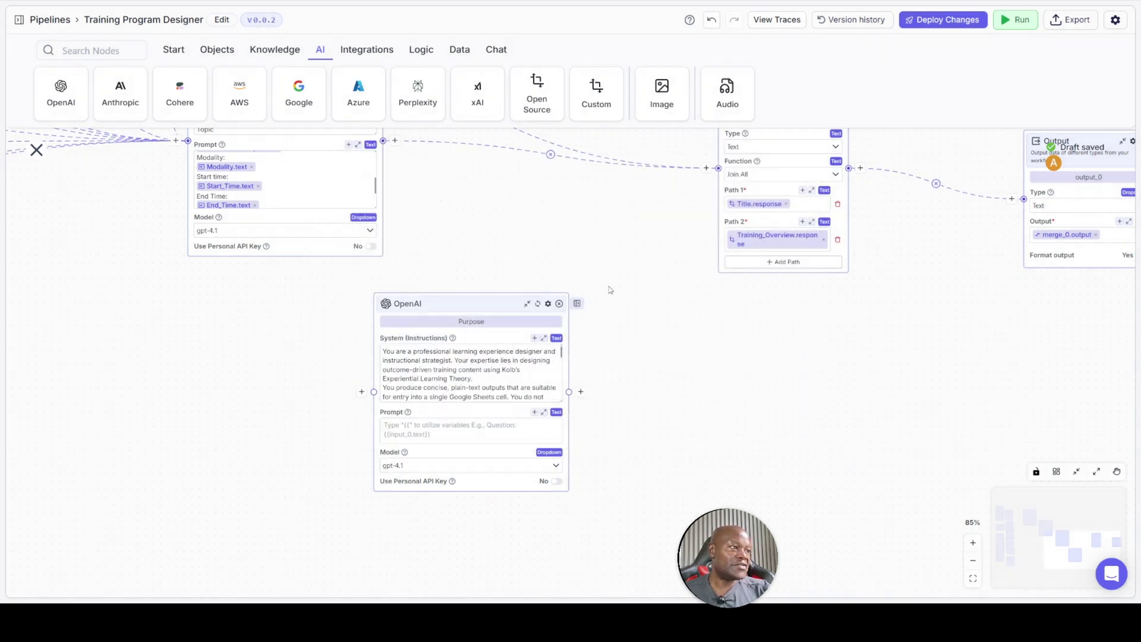
Fill the Purpose node's prompt with the one-sentence purpose statement template and insert the Title.response variable on a new line under Training Title
{"action": "left_click", "coordinate": [544, 413]}
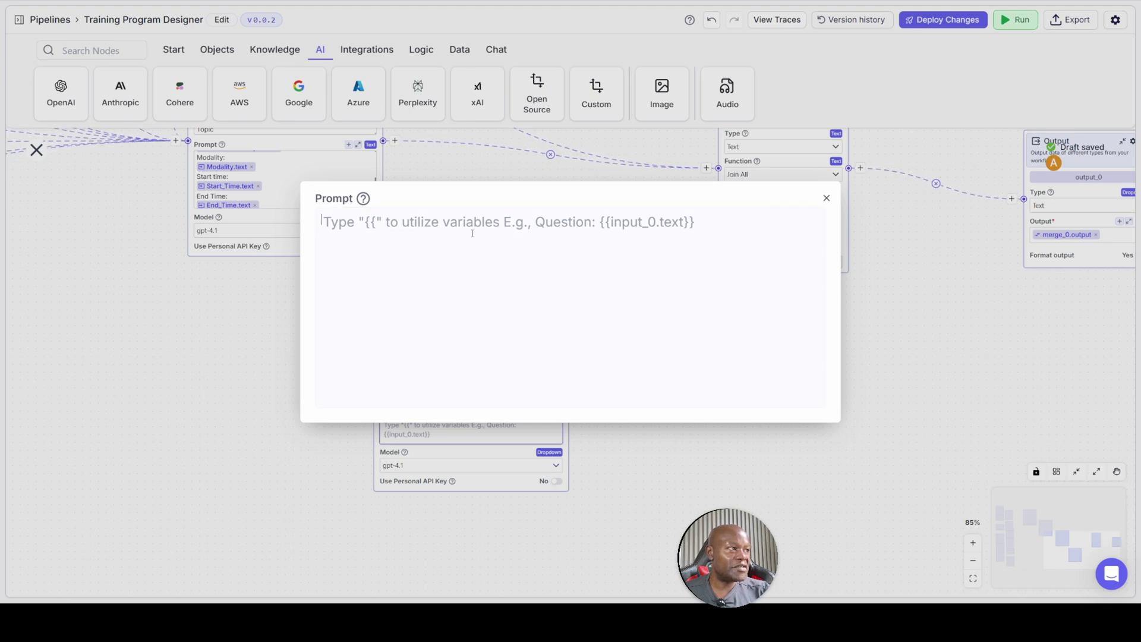
{"action": "type", "text": "Using the inputs below: Training Title: Training Overview: Research Report: Audience: Topic: Craft a one-sentence **purpose statement** for the training. The purpose should clearly state what the training intends to achieve for the given audience, based on the training overview and research evidence. It should be aligned with Kolb's experiential learning approach by referencing (implicitly or explicitly) learning-by-doing, reflection, or practical application. Do NOT copy sentences from the research report. Instead, synthesize the evidence and express it in a compelling training purpose that explains **why the training matters**, to **whom**, and **for what outcome**. Output as plain text, no bullet points, no headings, no markdown — one continuous sentence under 300 characters."}
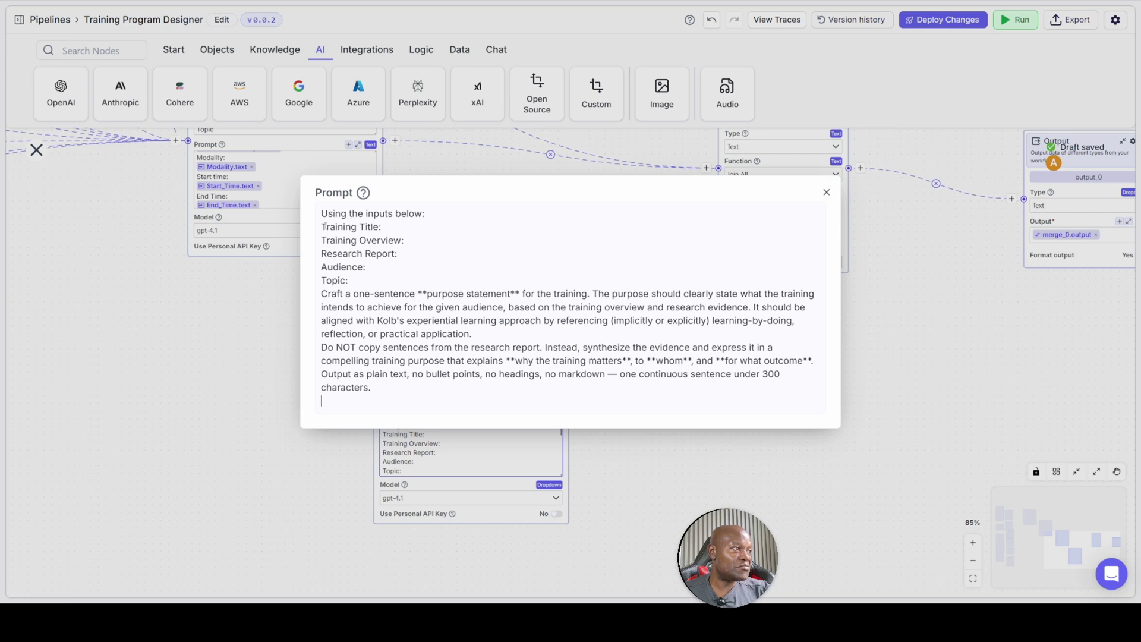
{"action": "key", "text": "Down"}
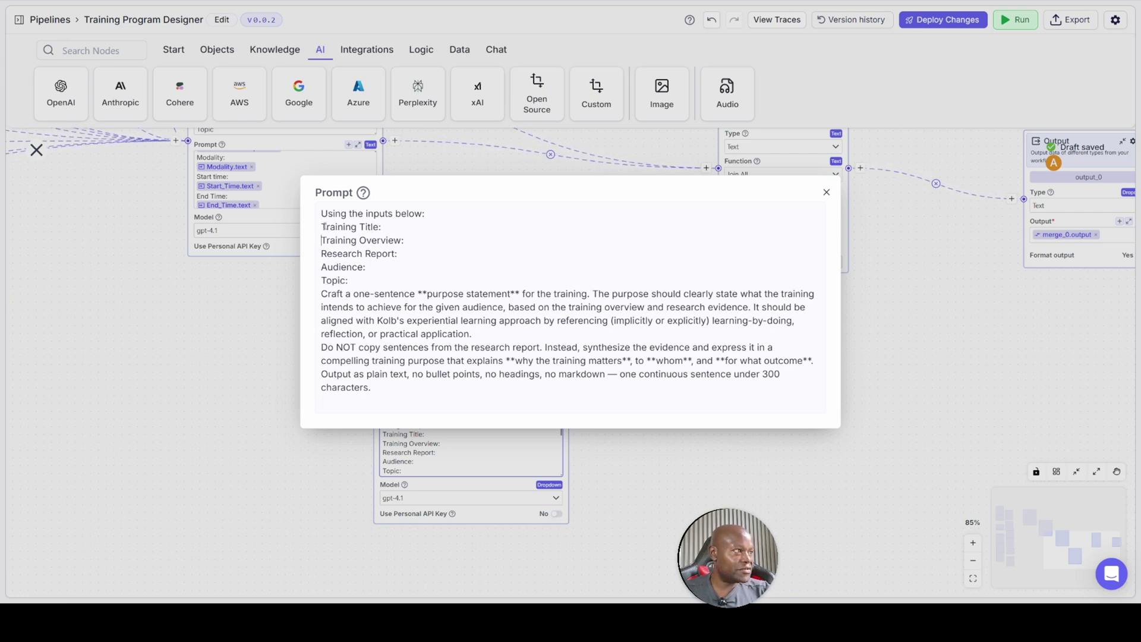
{"action": "key", "text": "Return"}
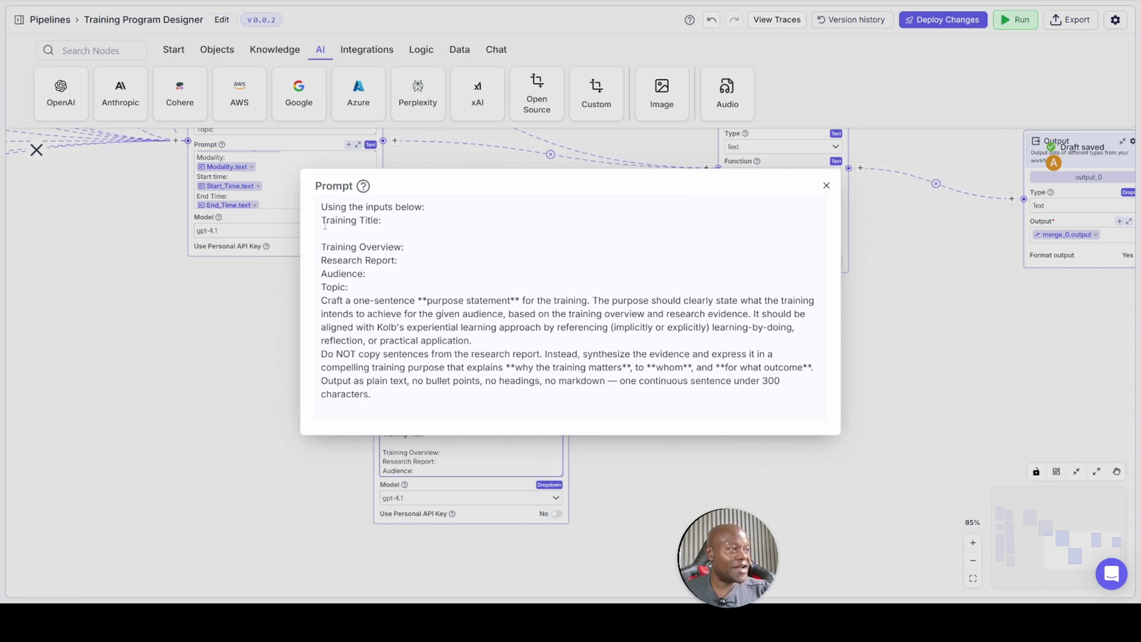
{"action": "type", "text": "{{"}
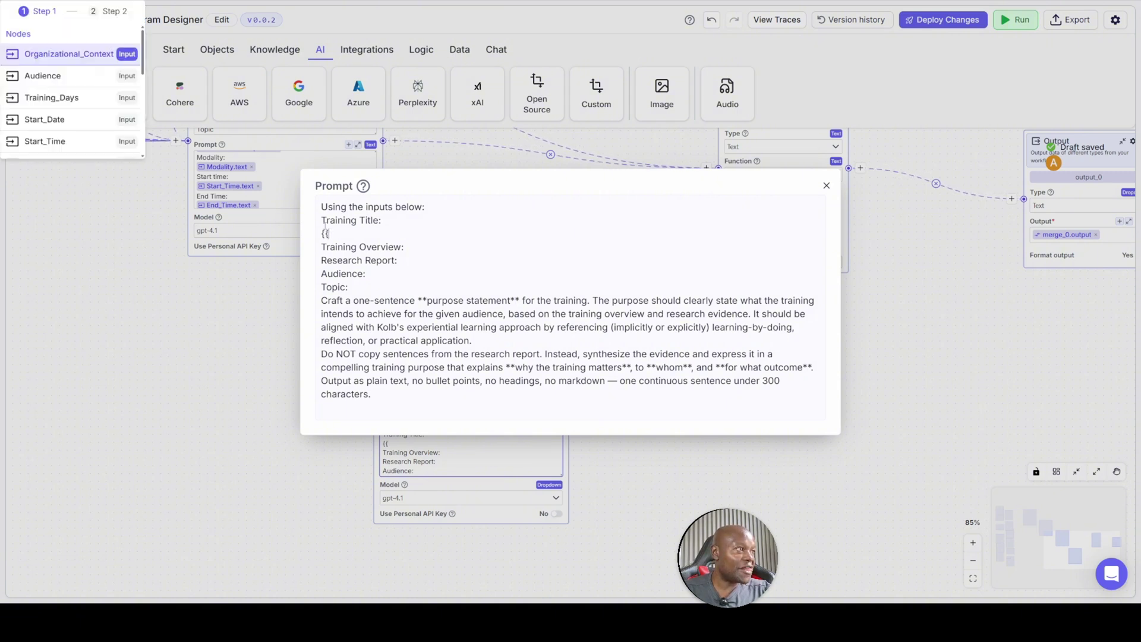
{"action": "scroll", "coordinate": [389, 369], "scroll_direction": "down", "scroll_amount": 5}
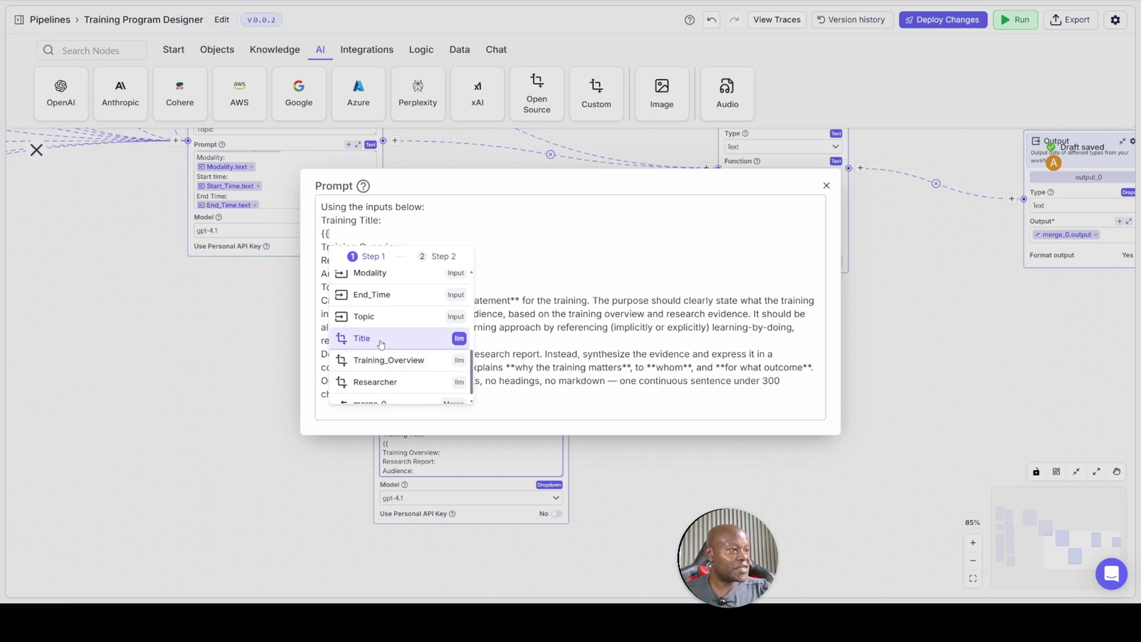
{"action": "left_click", "coordinate": [380, 344]}
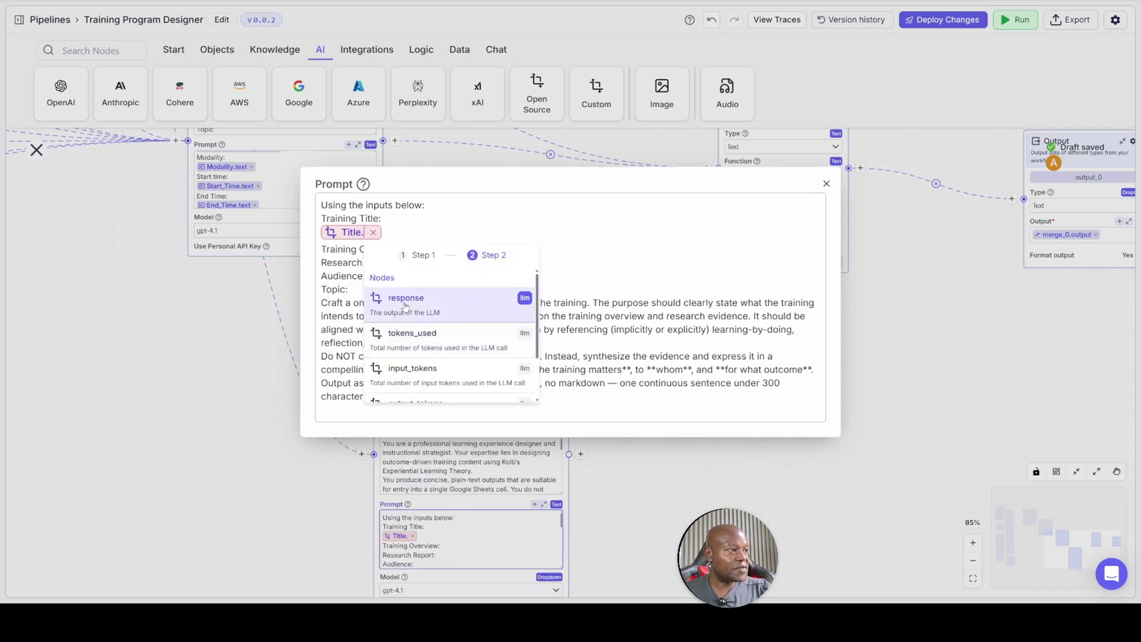
{"action": "left_click", "coordinate": [406, 300]}
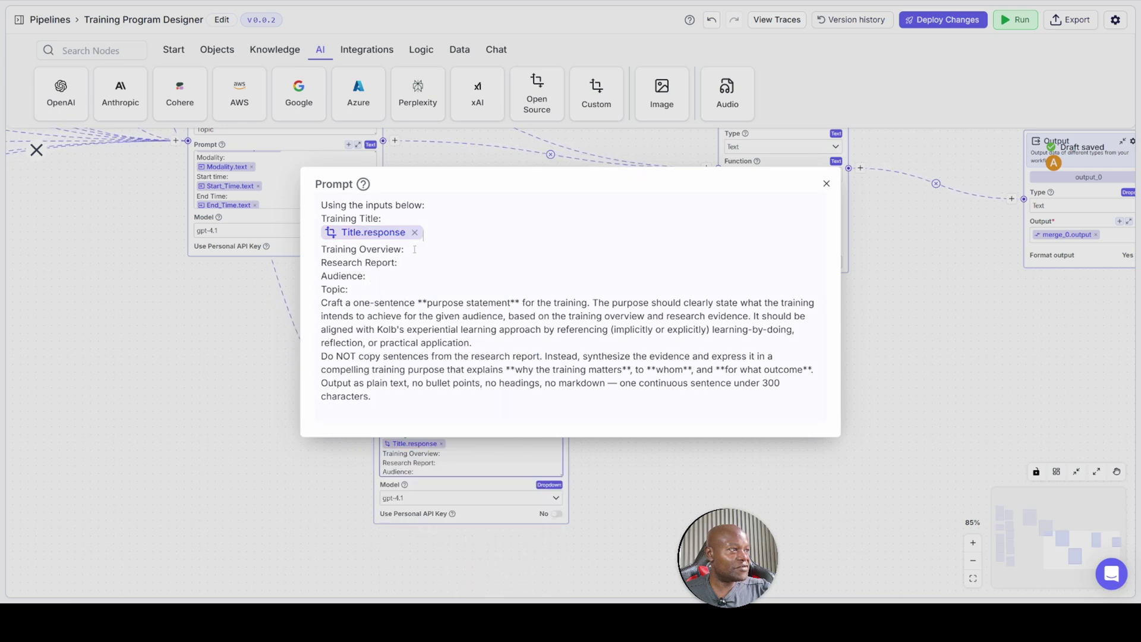
Insert the Training_Overview.response variable on a new line under Training Overview in the Purpose prompt
{"action": "key", "text": "Return"}
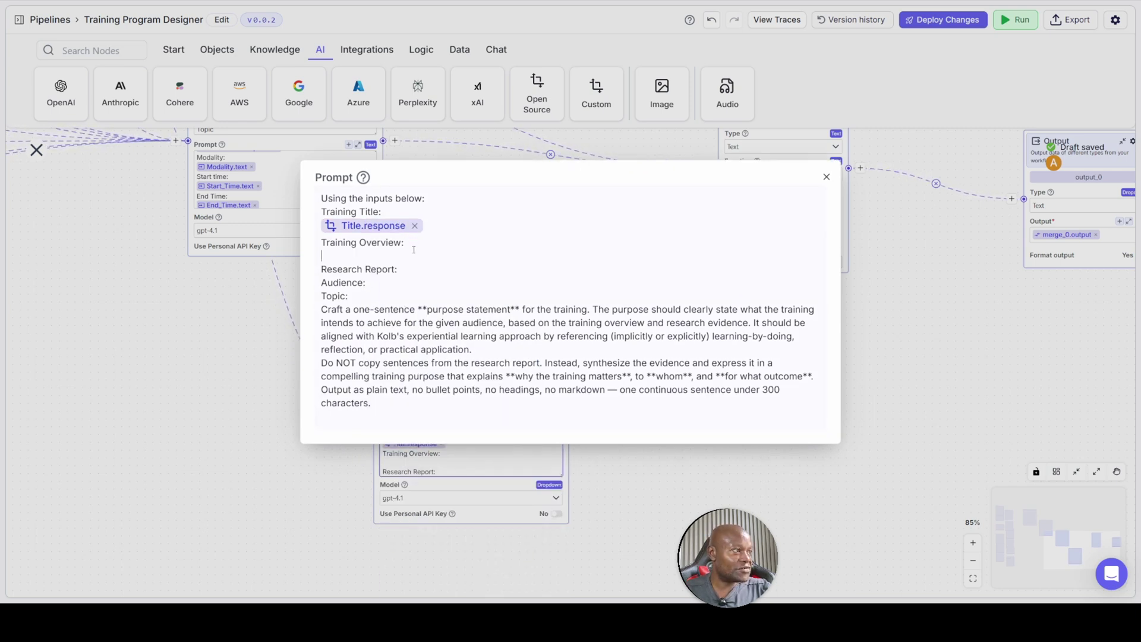
{"action": "type", "text": "{{"}
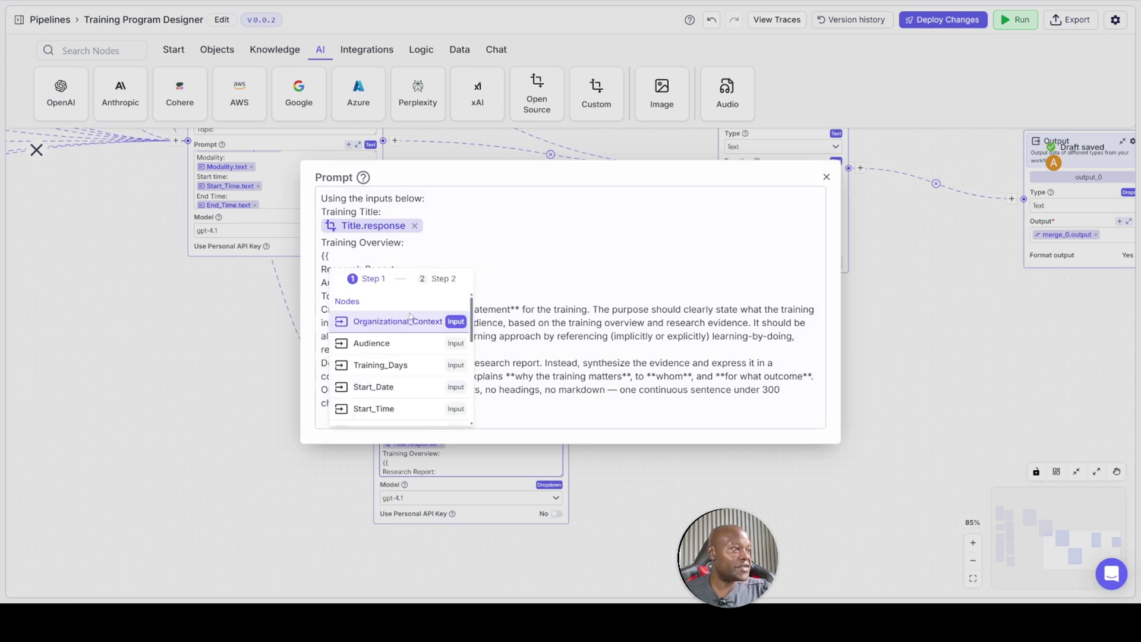
{"action": "scroll", "coordinate": [383, 376], "scroll_direction": "down", "scroll_amount": 1}
{"action": "scroll", "coordinate": [383, 376], "scroll_direction": "down", "scroll_amount": 5}
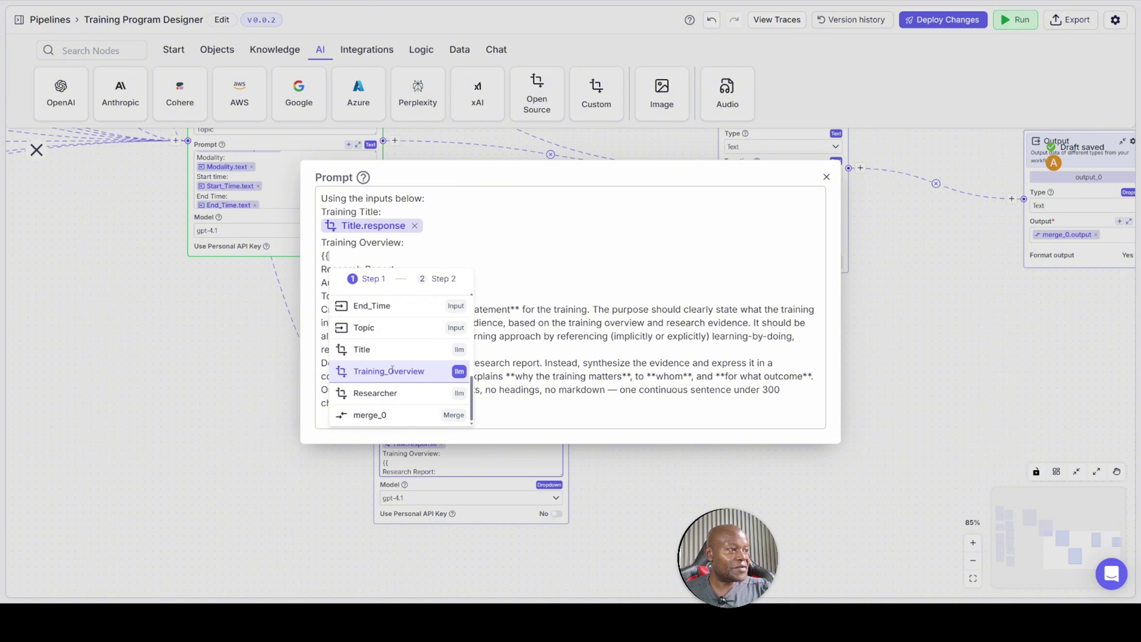
{"action": "left_click", "coordinate": [390, 371]}
{"action": "left_click", "coordinate": [454, 327]}
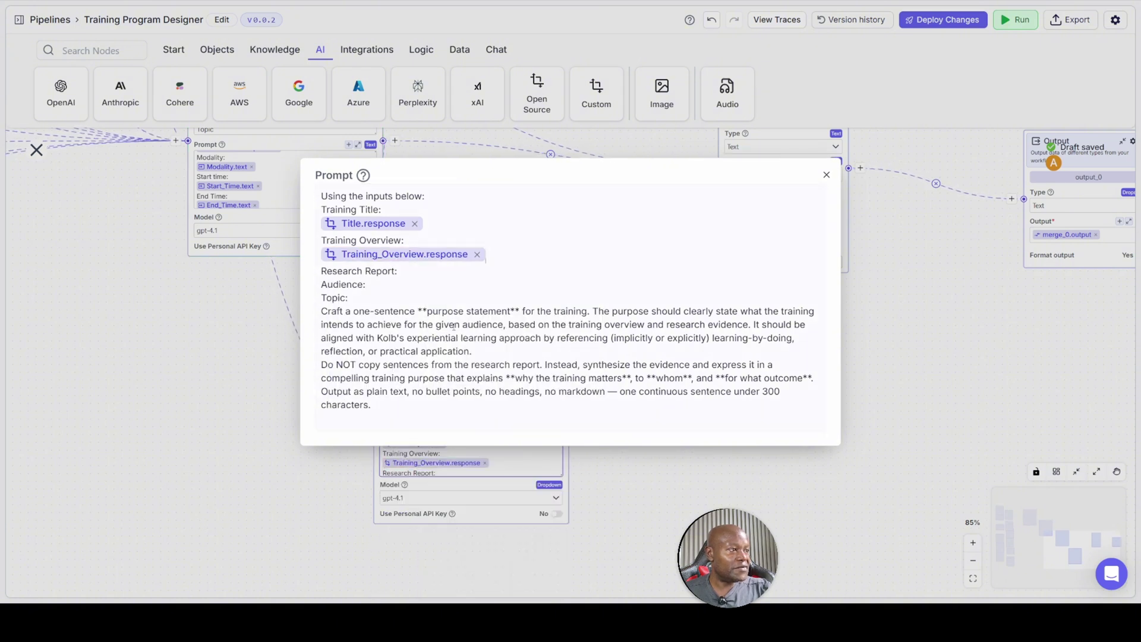
Insert the Researcher.response variable under Research Report in the Purpose prompt, leaving a blank line before Audience
{"action": "left_click", "coordinate": [397, 271]}
{"action": "key", "text": "Return"}
{"action": "key", "text": "Return"}
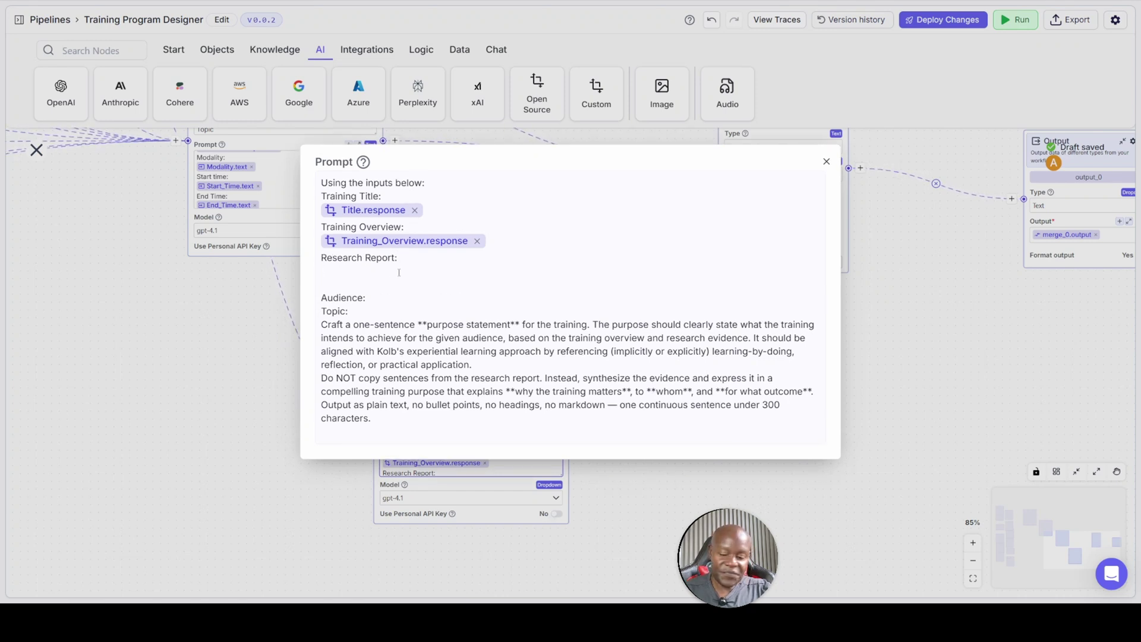
{"action": "type", "text": "{"}
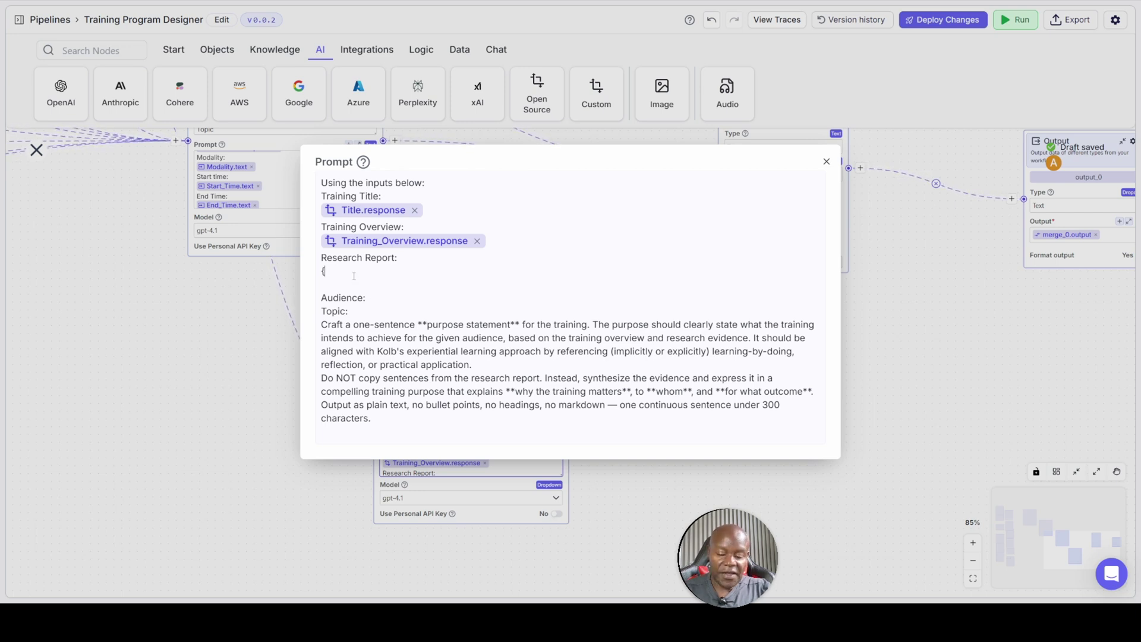
{"action": "type", "text": "{"}
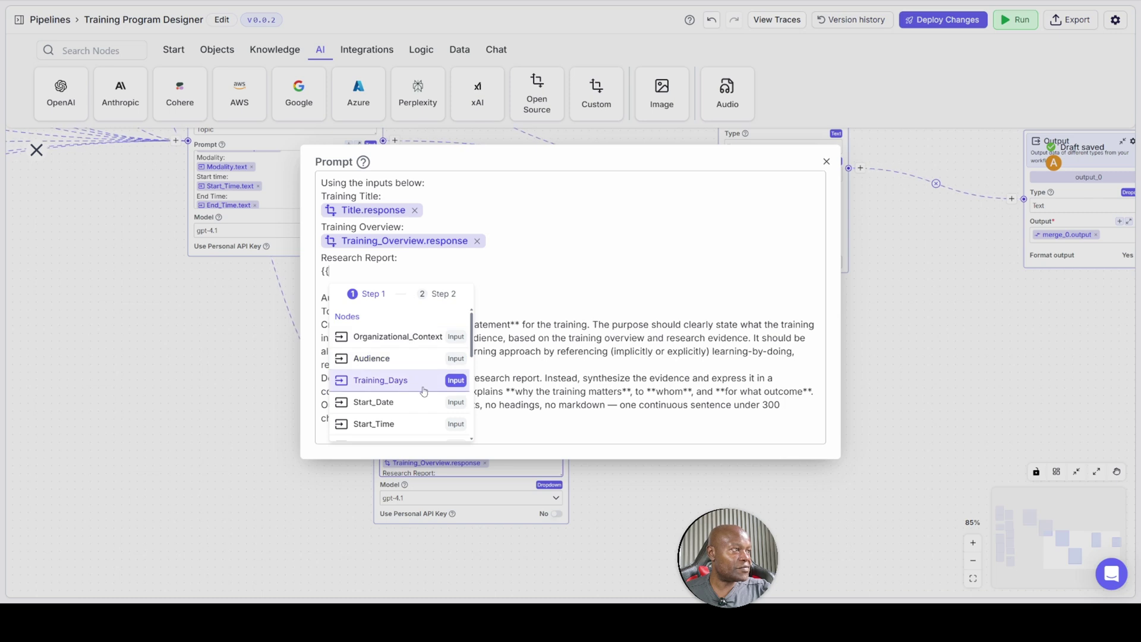
{"action": "scroll", "coordinate": [418, 394], "scroll_direction": "down", "scroll_amount": 3}
{"action": "scroll", "coordinate": [418, 393], "scroll_direction": "down", "scroll_amount": 2}
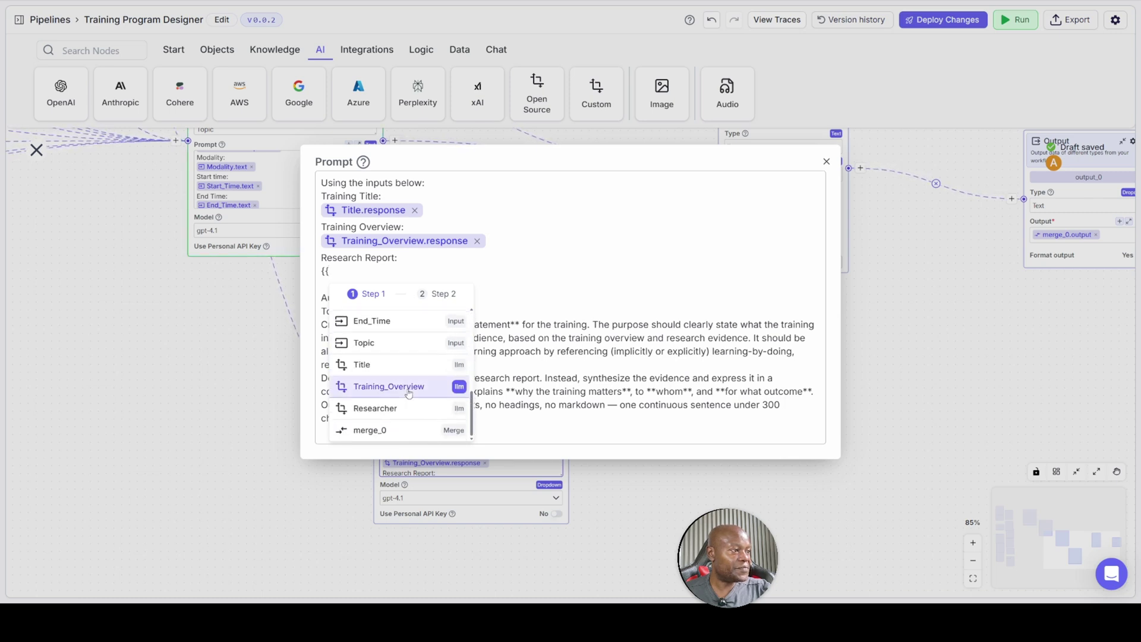
{"action": "left_click", "coordinate": [376, 410]}
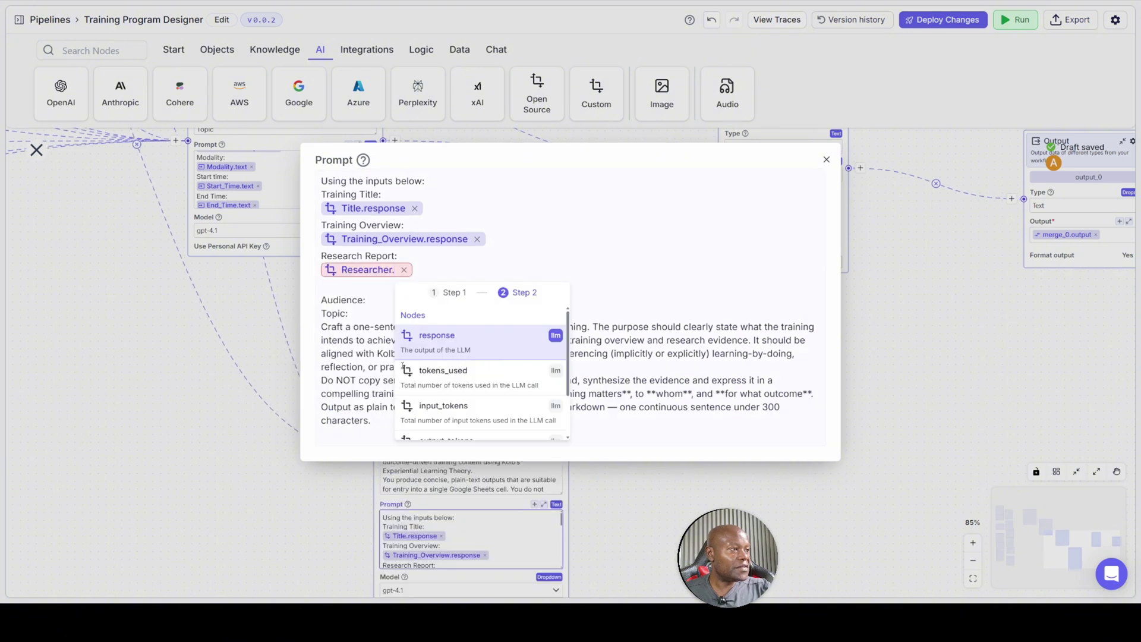
{"action": "left_click", "coordinate": [428, 336]}
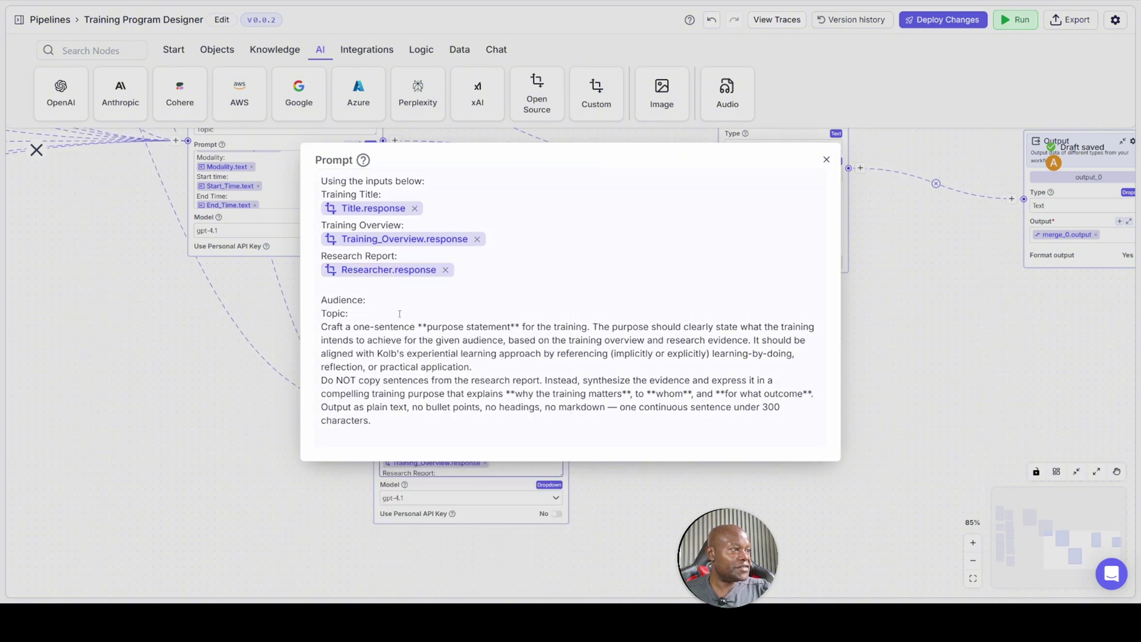
Insert the Audience.text variable on a new line under Audience in the Purpose prompt
{"action": "left_click", "coordinate": [386, 300]}
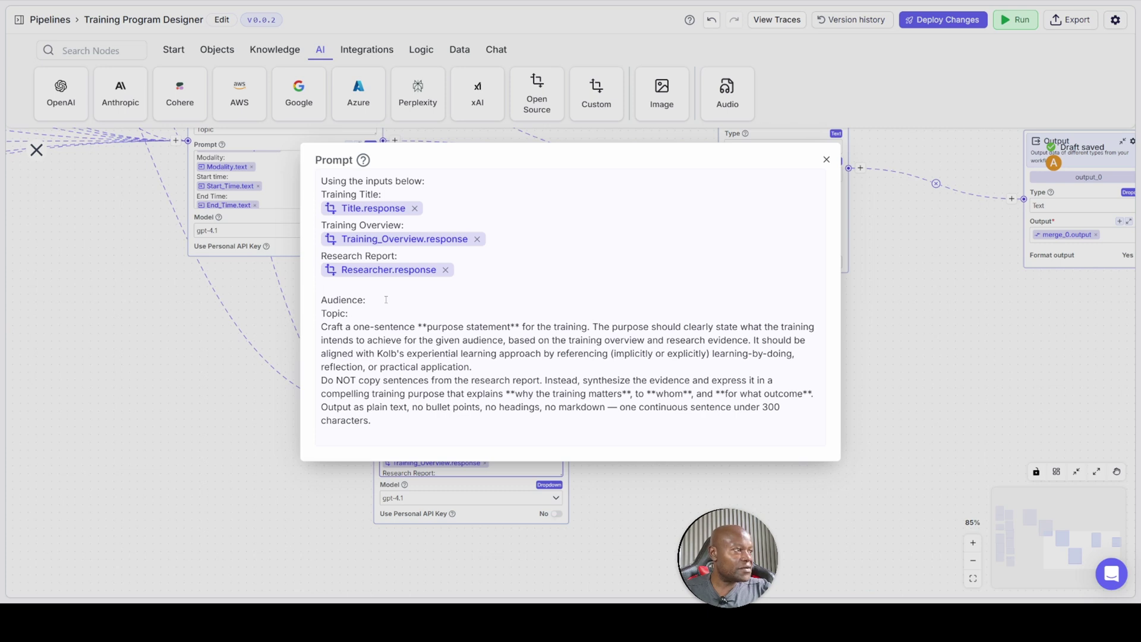
{"action": "key", "text": "Return"}
{"action": "type", "text": "{{"}
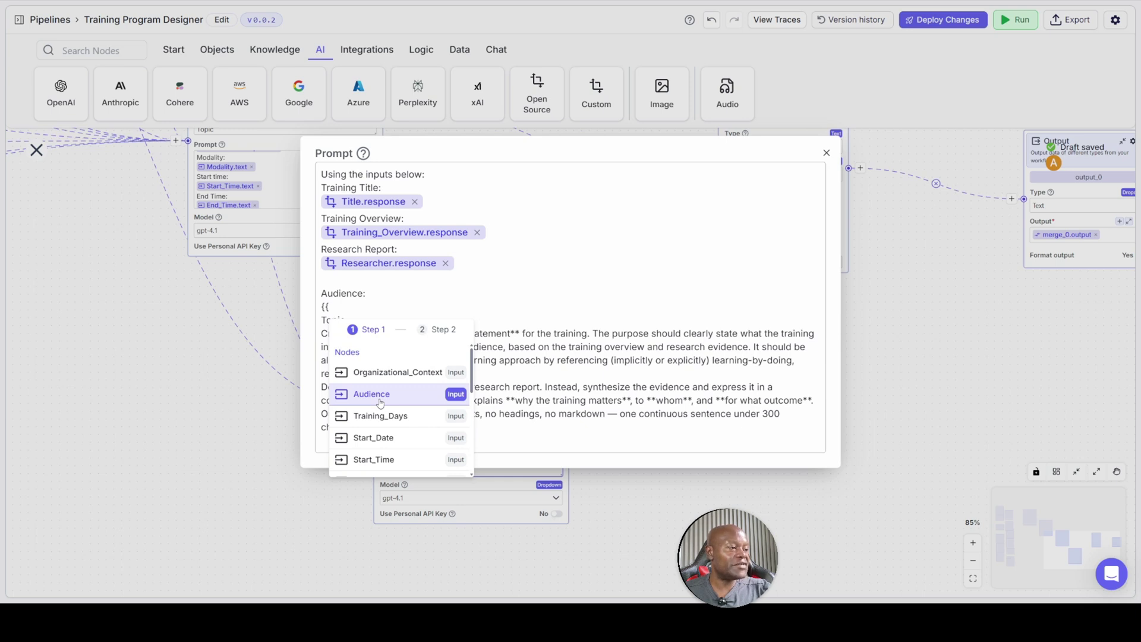
{"action": "left_click", "coordinate": [379, 400]}
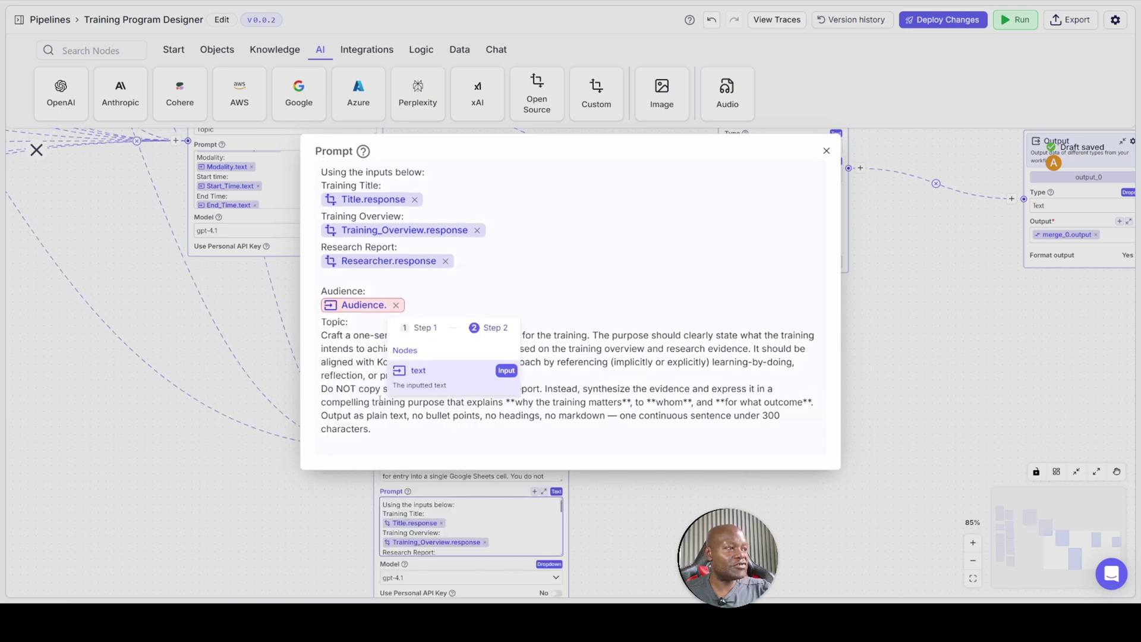
{"action": "left_click", "coordinate": [416, 372]}
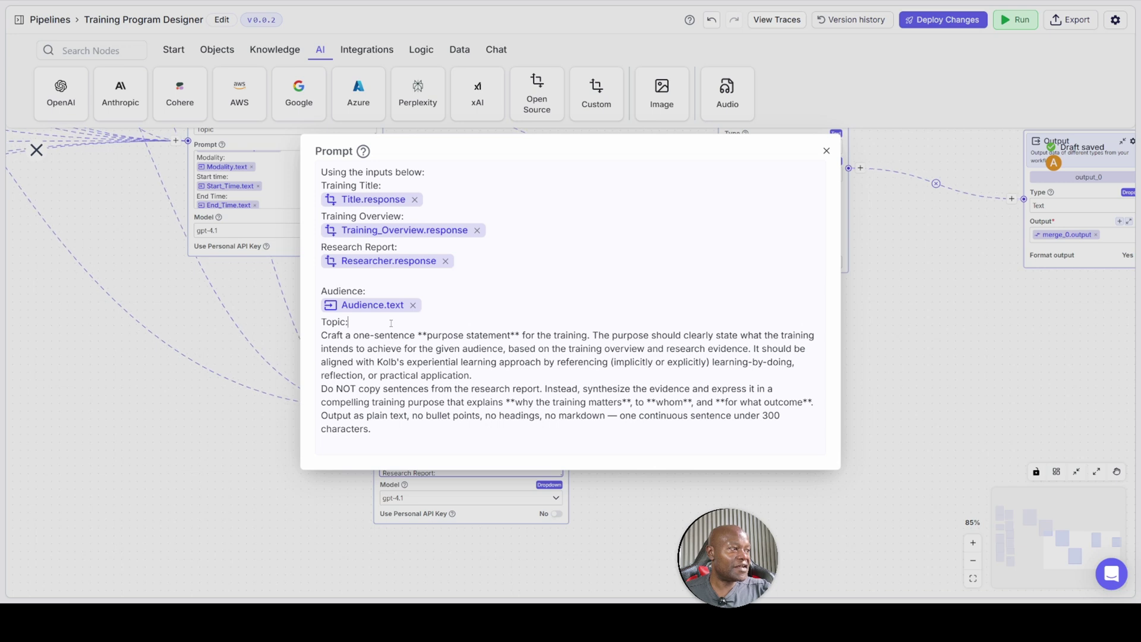
Insert the Topic.text variable on a new line under Topic in the Purpose prompt
{"action": "key", "text": "Return"}
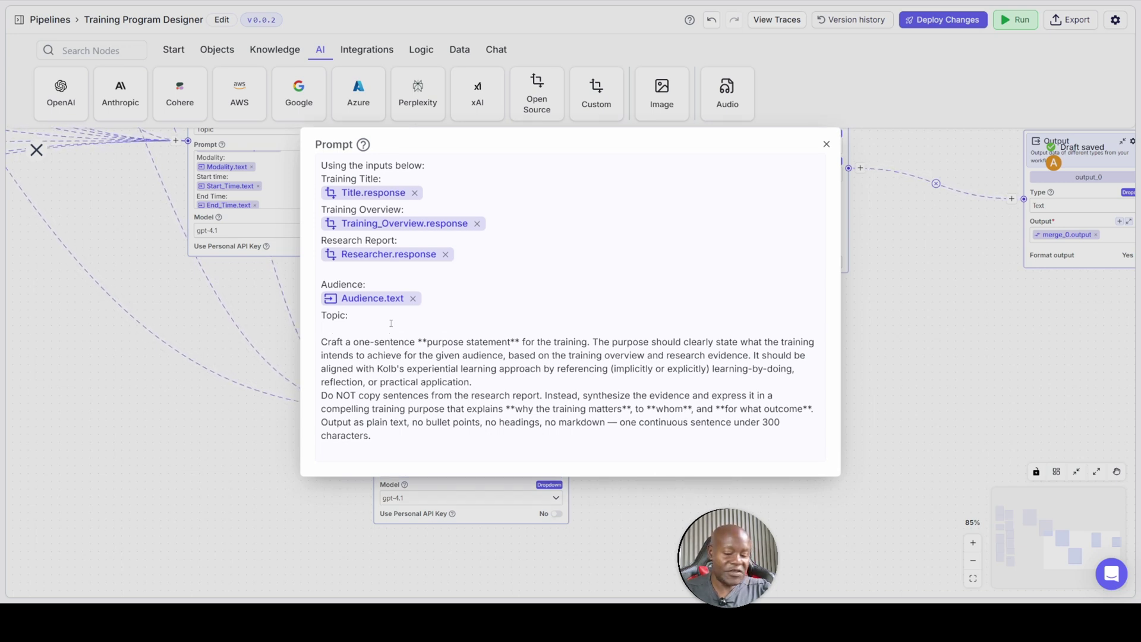
{"action": "type", "text": "{{"}
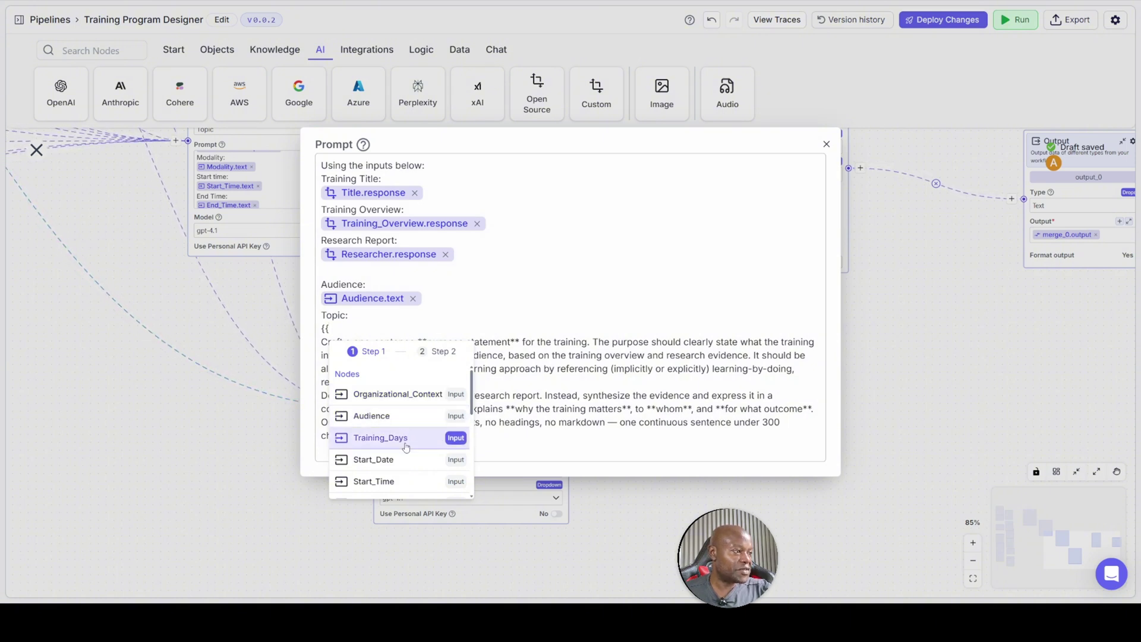
{"action": "scroll", "coordinate": [395, 458], "scroll_direction": "down", "scroll_amount": 4}
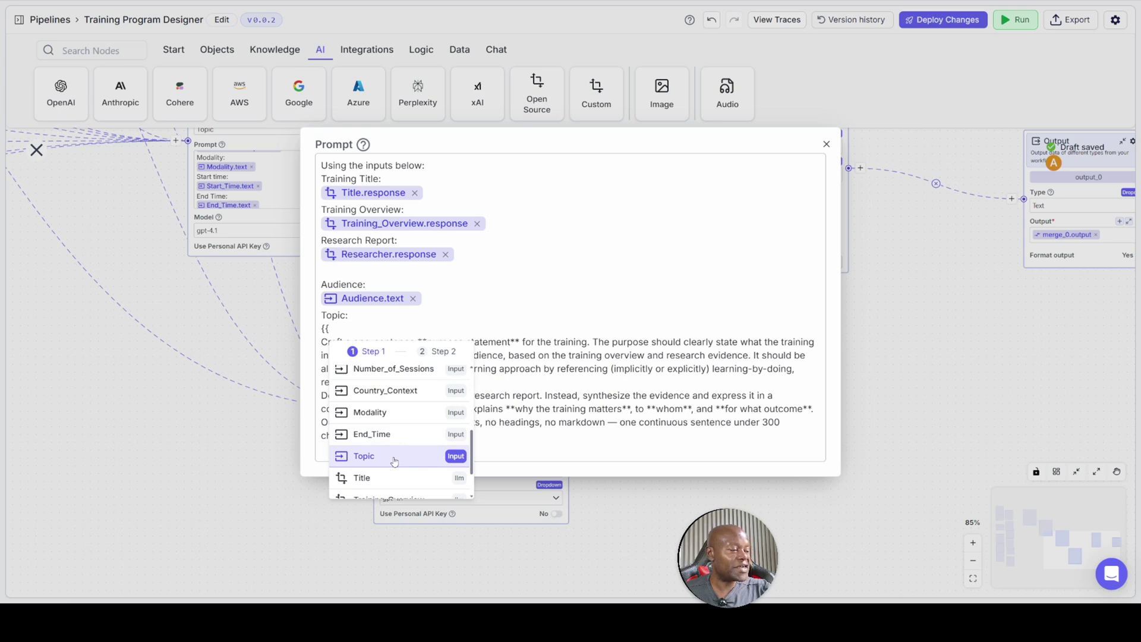
{"action": "left_click", "coordinate": [394, 458]}
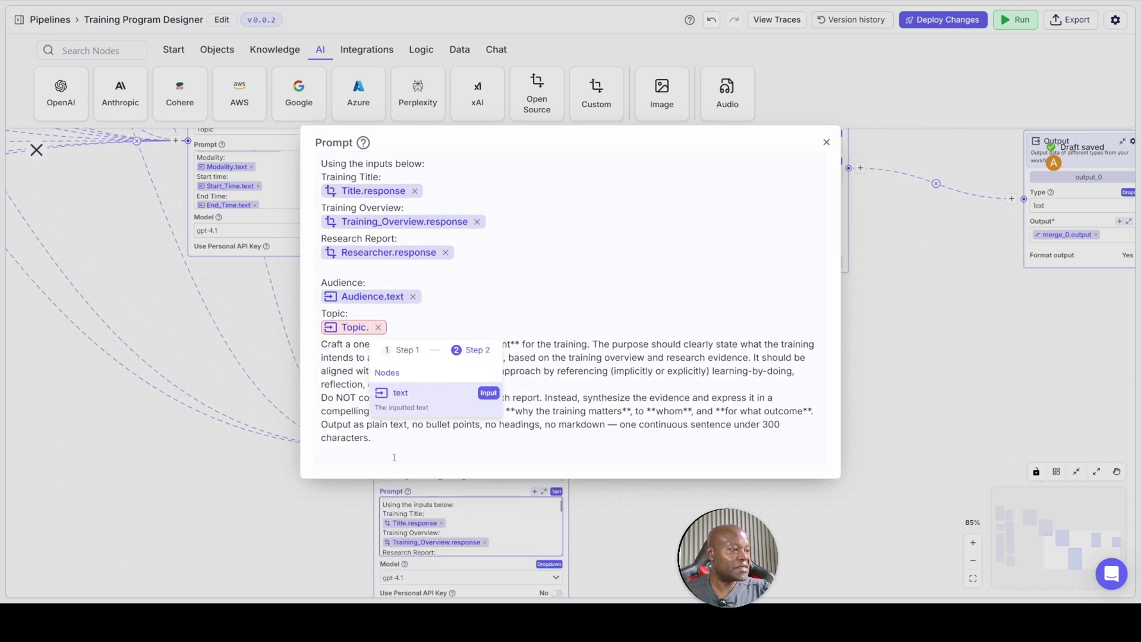
{"action": "left_click", "coordinate": [412, 394]}
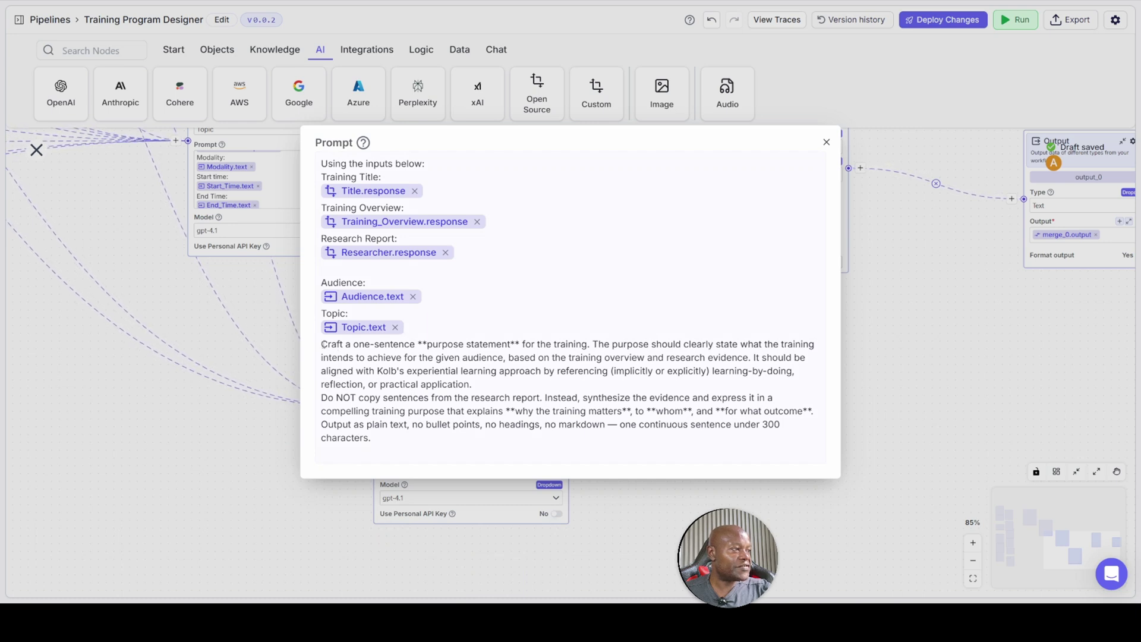
Add blank lines before the "Craft a one-sentence" and "Do NOT copy" paragraphs, and close the expanded prompt editor
{"action": "key", "text": "Return"}
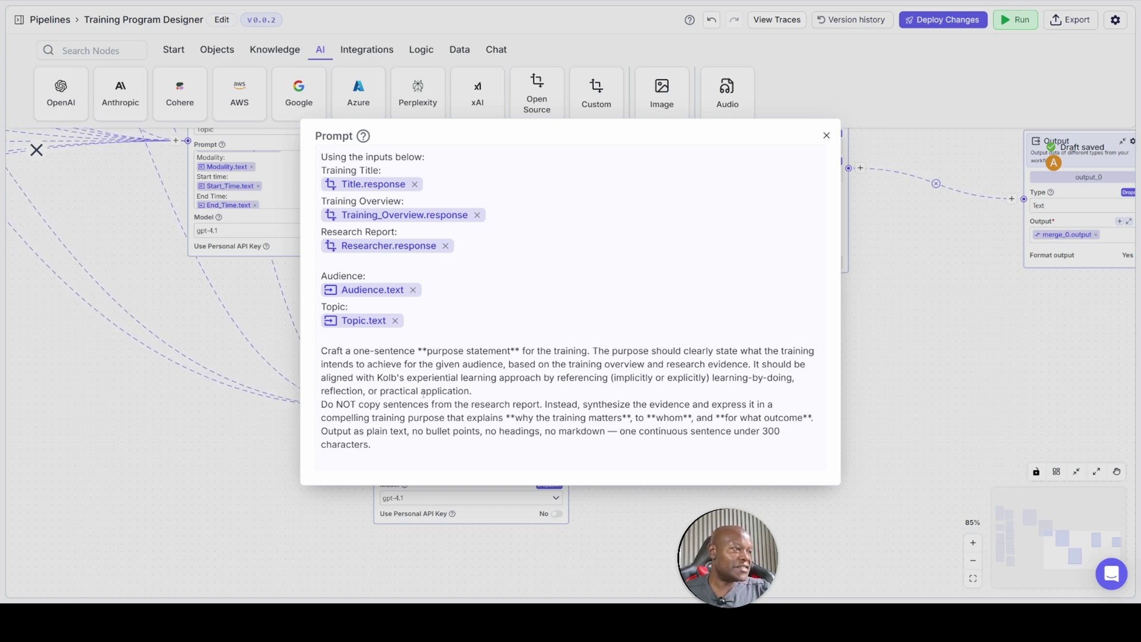
{"action": "key", "text": "Return"}
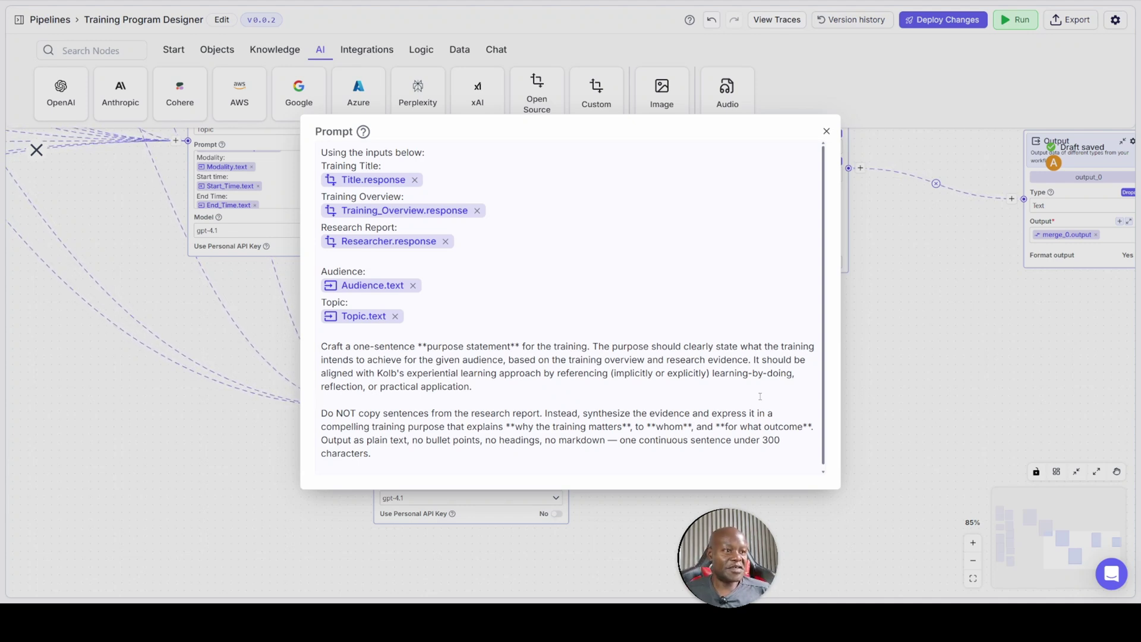
{"action": "left_click", "coordinate": [826, 132]}
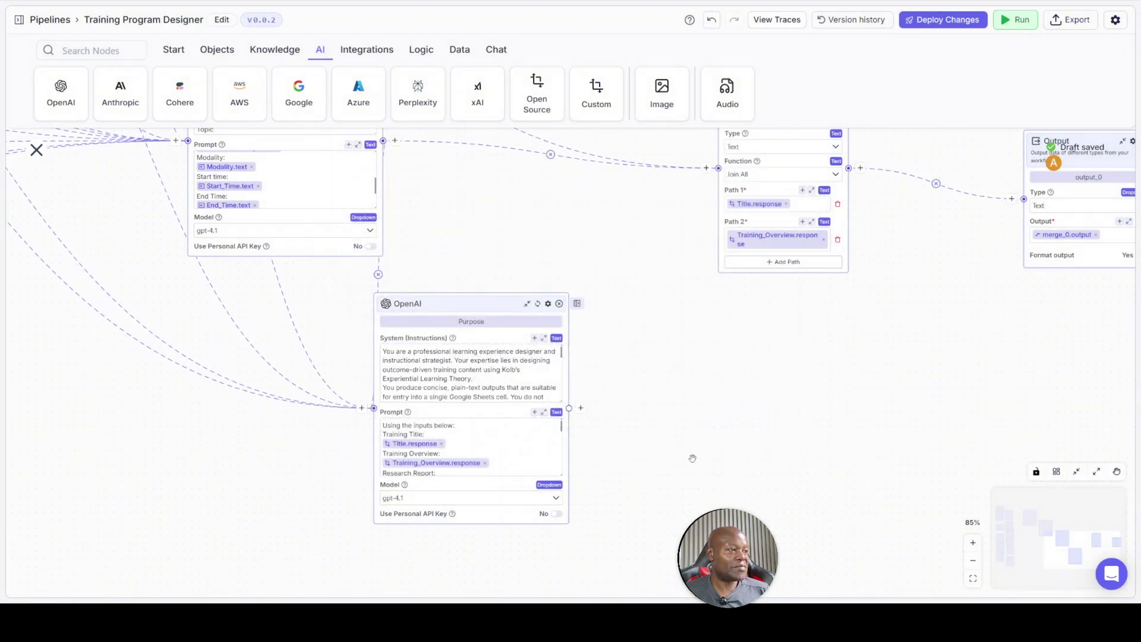
Add a third path to the Merge node and set Path 3 to the Purpose.response variable
{"action": "left_click_drag", "start_coordinate": [749, 433], "coordinate": [694, 504]}
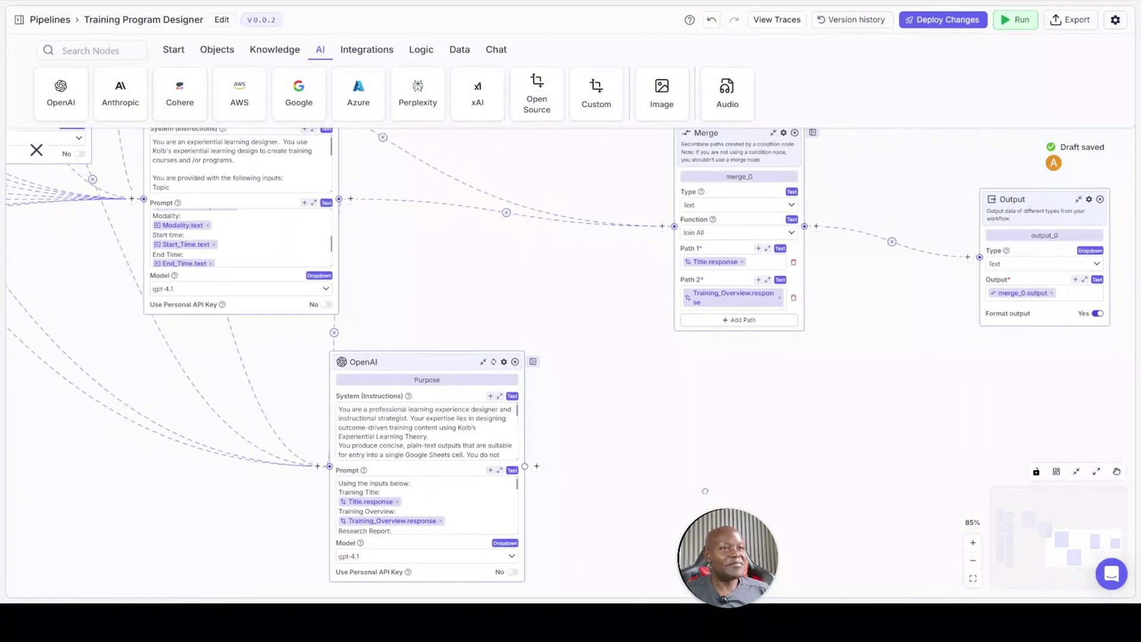
{"action": "left_click", "coordinate": [749, 321]}
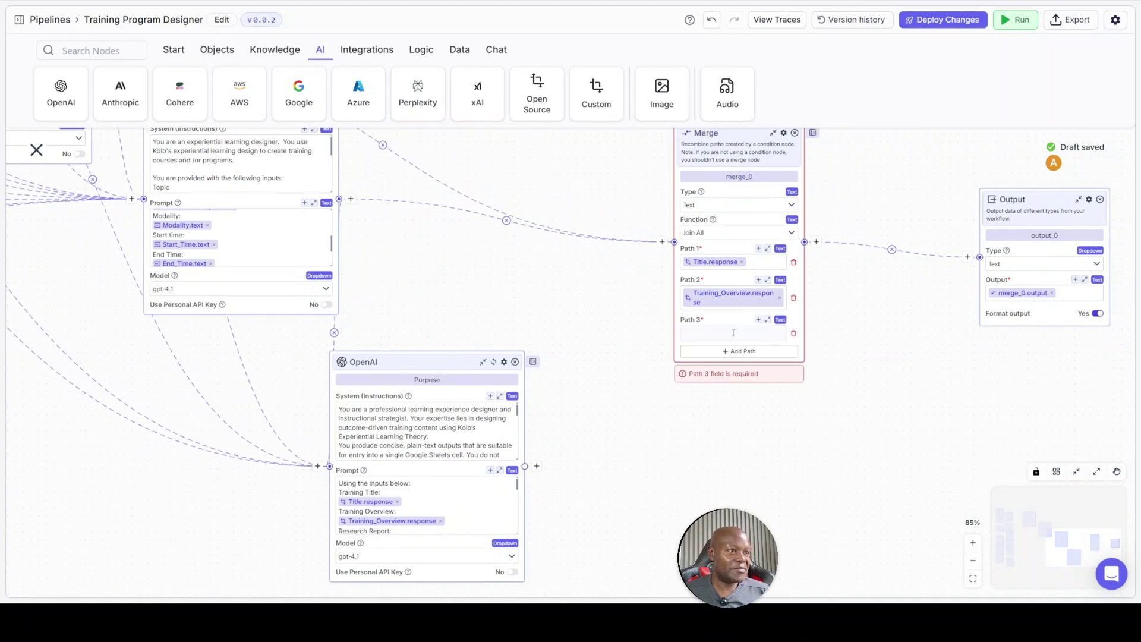
{"action": "left_click", "coordinate": [733, 333]}
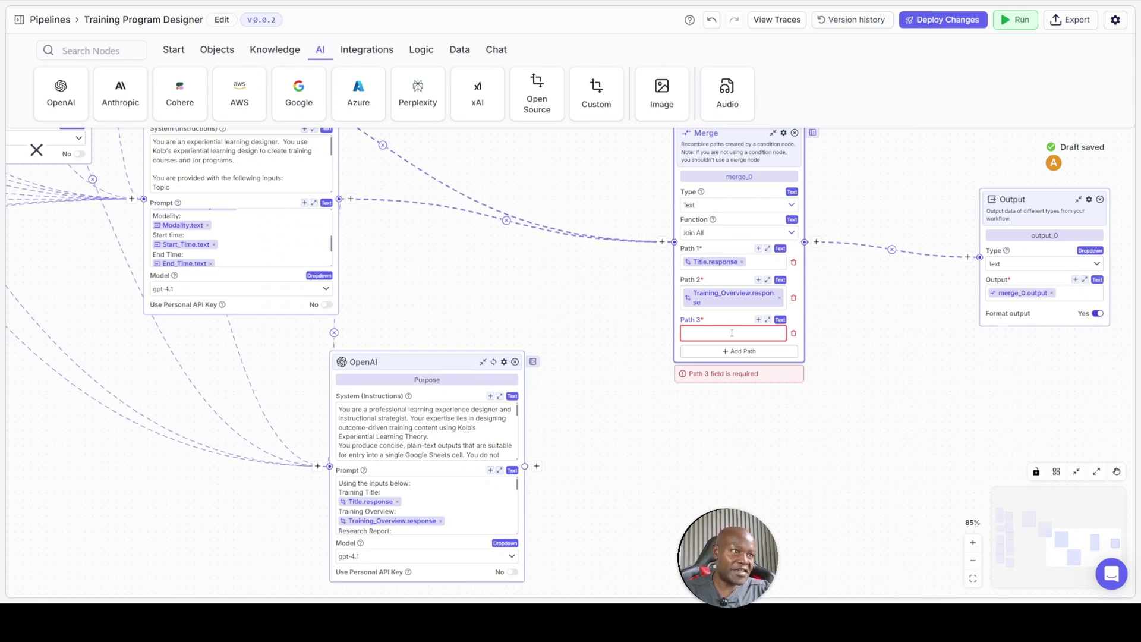
{"action": "type", "text": "{{"}
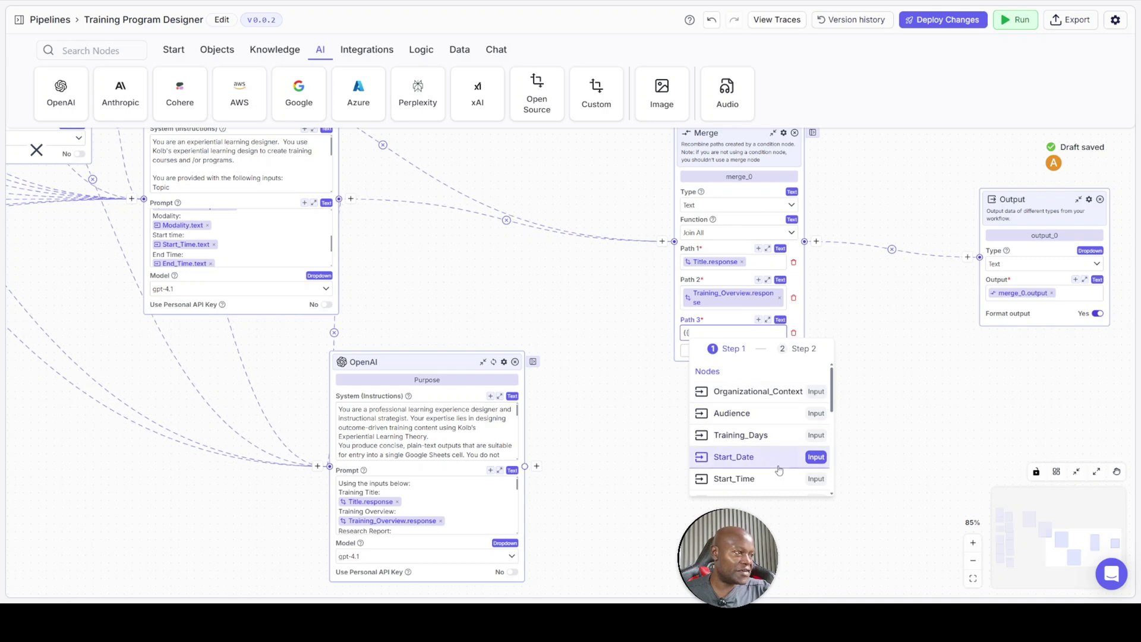
{"action": "scroll", "coordinate": [778, 470], "scroll_direction": "down", "scroll_amount": 5}
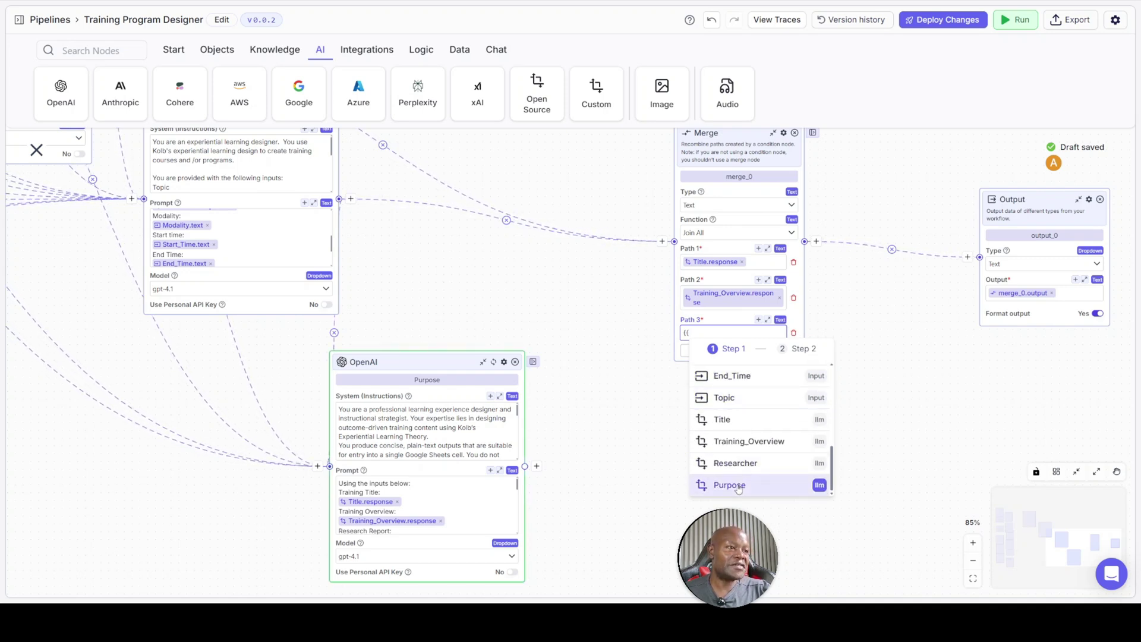
{"action": "left_click", "coordinate": [736, 485]}
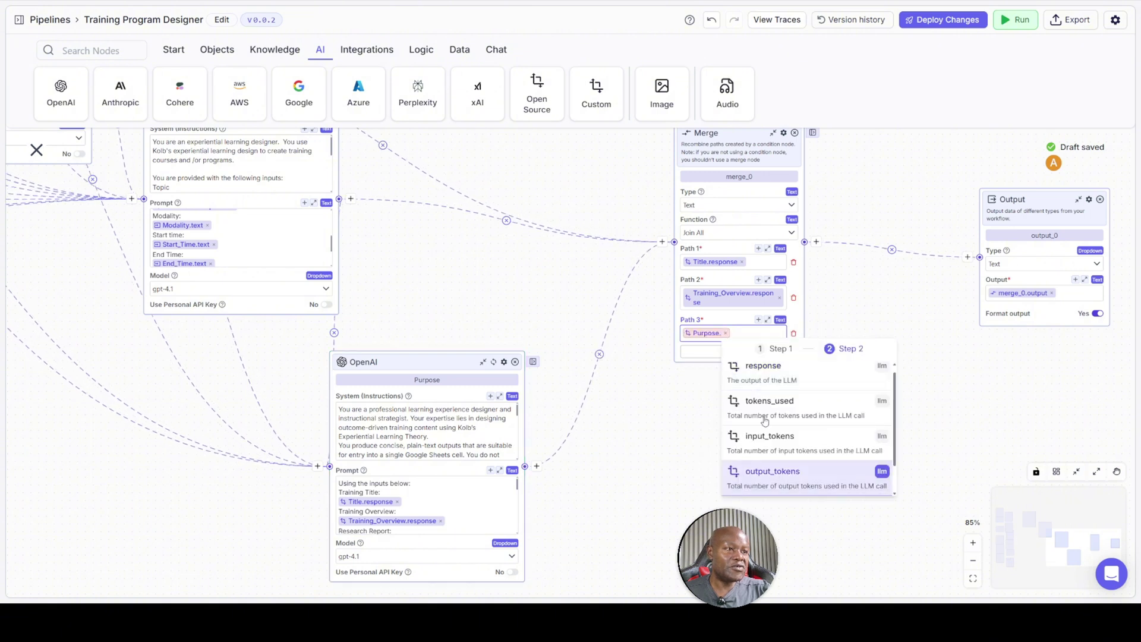
{"action": "left_click", "coordinate": [766, 373]}
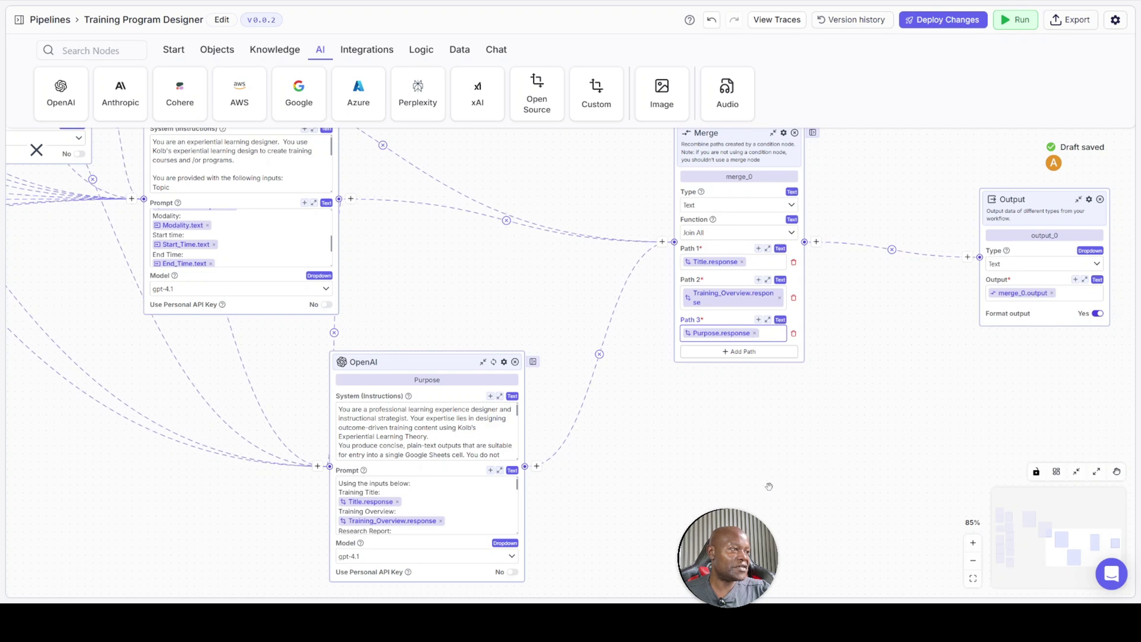
Move the Purpose OpenAI node slightly closer to the Merge node on the canvas
{"action": "scroll", "coordinate": [768, 487], "scroll_direction": "down", "scroll_amount": 3}
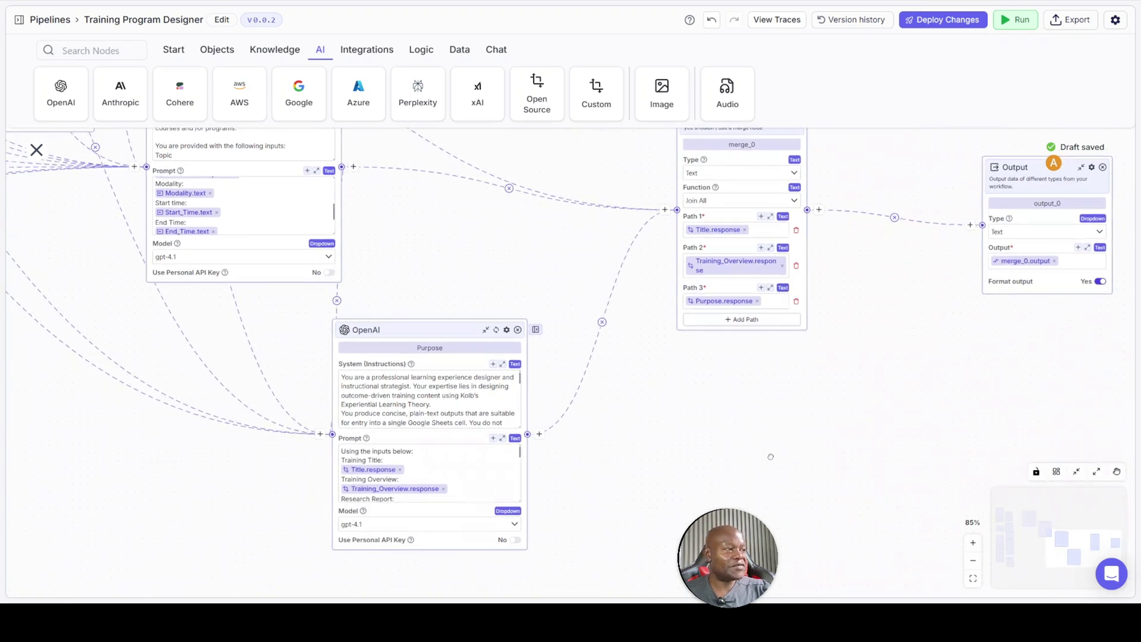
{"action": "scroll", "coordinate": [760, 461], "scroll_direction": "up", "scroll_amount": 2}
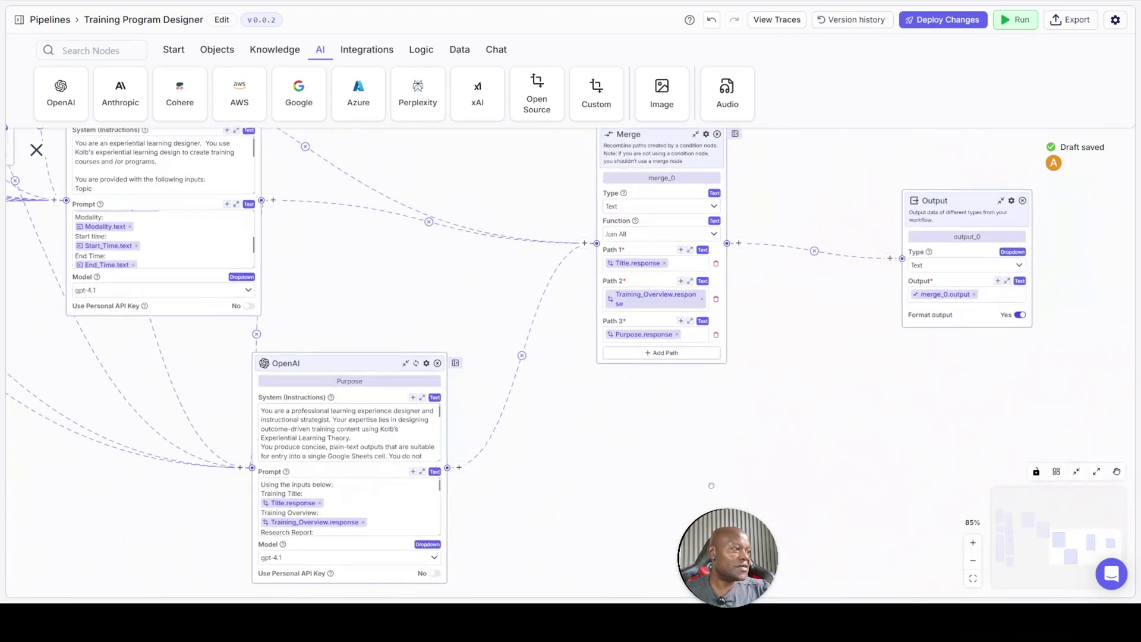
{"action": "left_click_drag", "start_coordinate": [769, 477], "coordinate": [776, 474]}
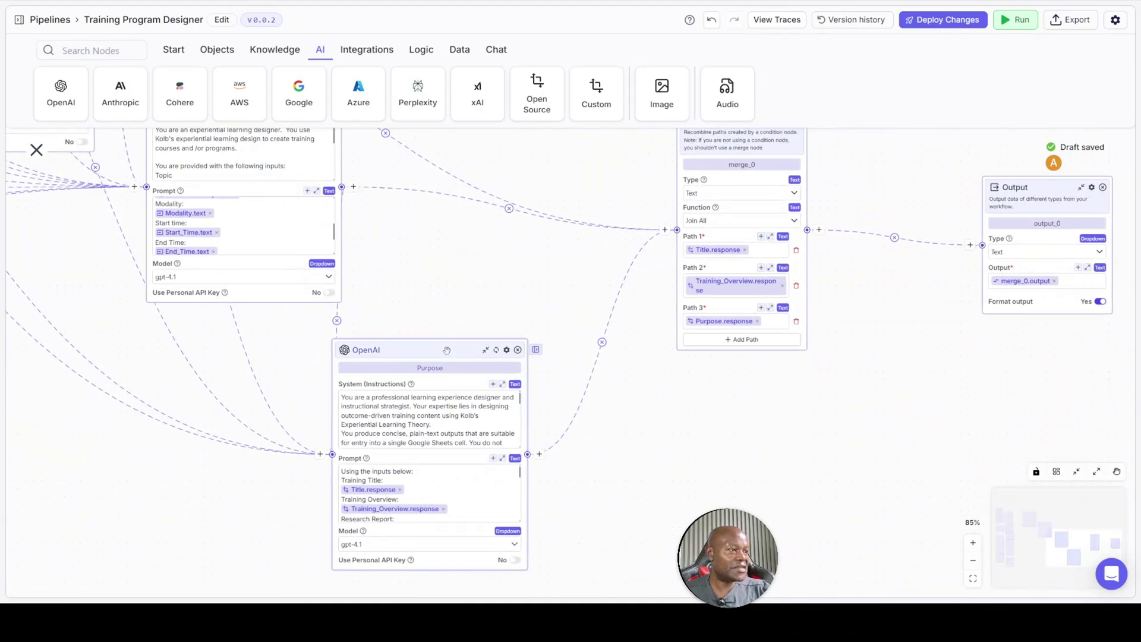
{"action": "left_click_drag", "start_coordinate": [471, 349], "coordinate": [496, 348]}
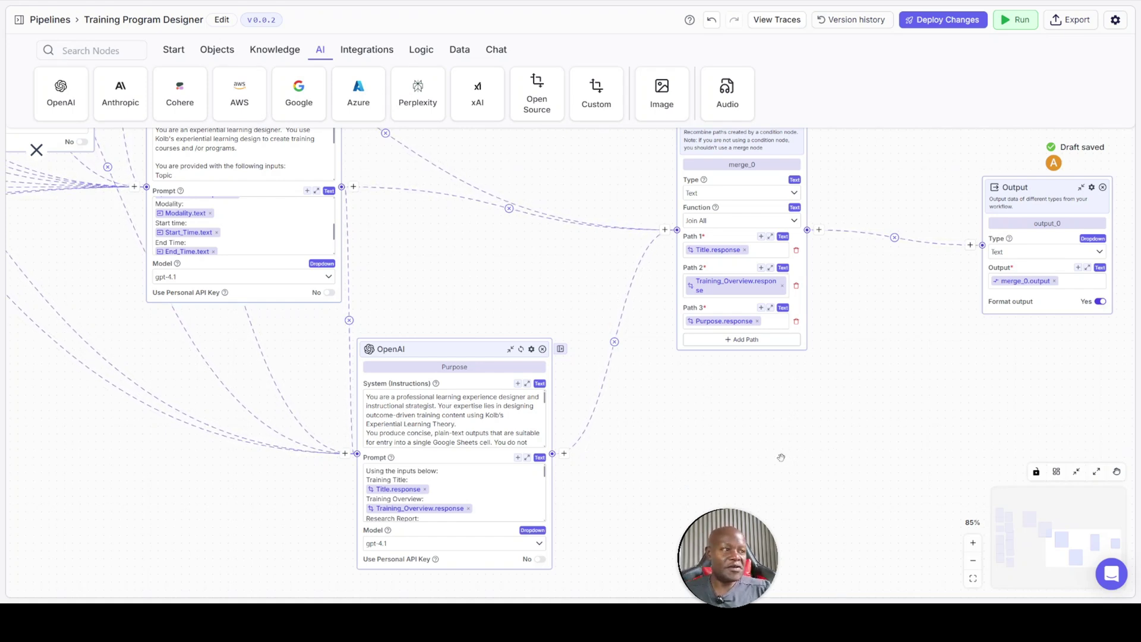
{"action": "left_click_drag", "start_coordinate": [761, 456], "coordinate": [775, 411]}
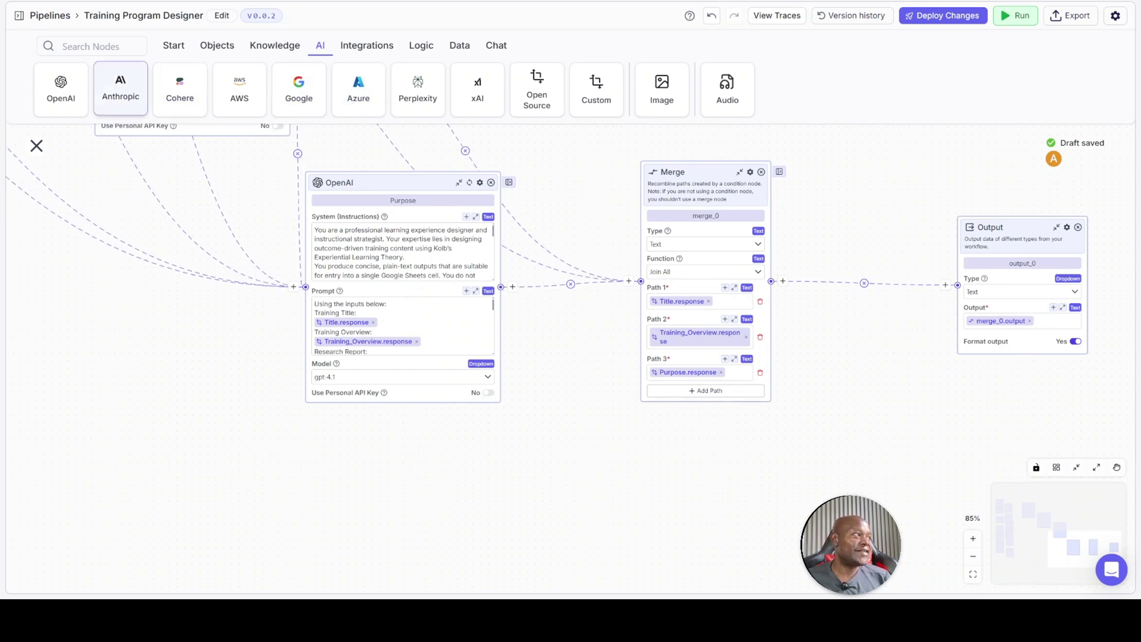
Add an OpenAI node in the empty area below the Purpose and Merge nodes and name it Learning_Objectives
{"action": "left_click_drag", "start_coordinate": [61, 89], "coordinate": [530, 498]}
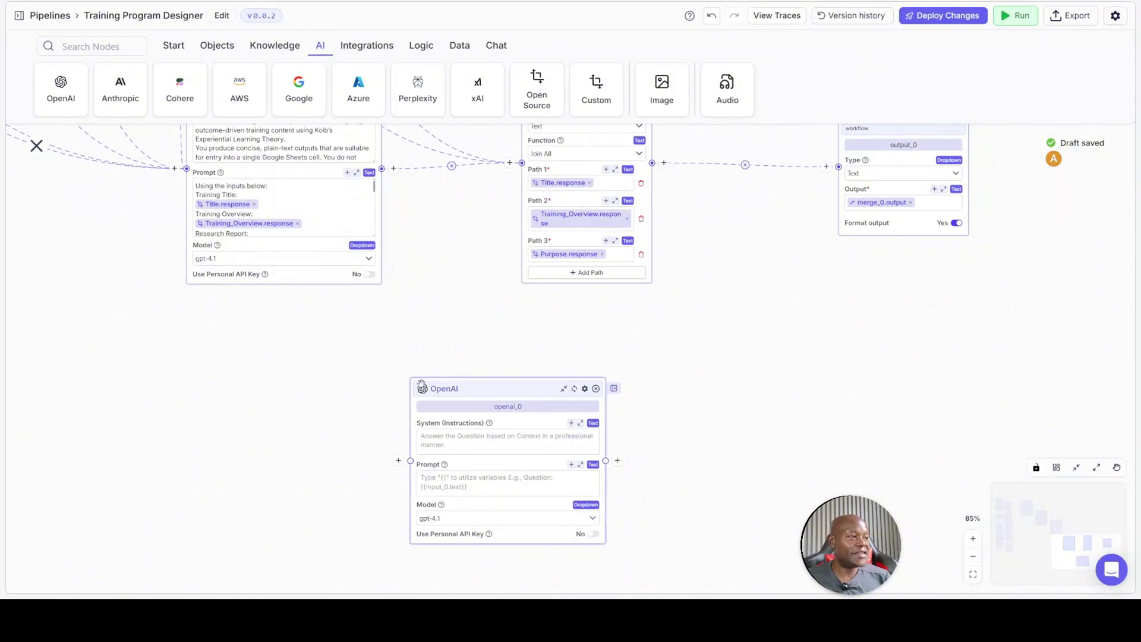
{"action": "left_click_drag", "start_coordinate": [435, 383], "coordinate": [389, 380]}
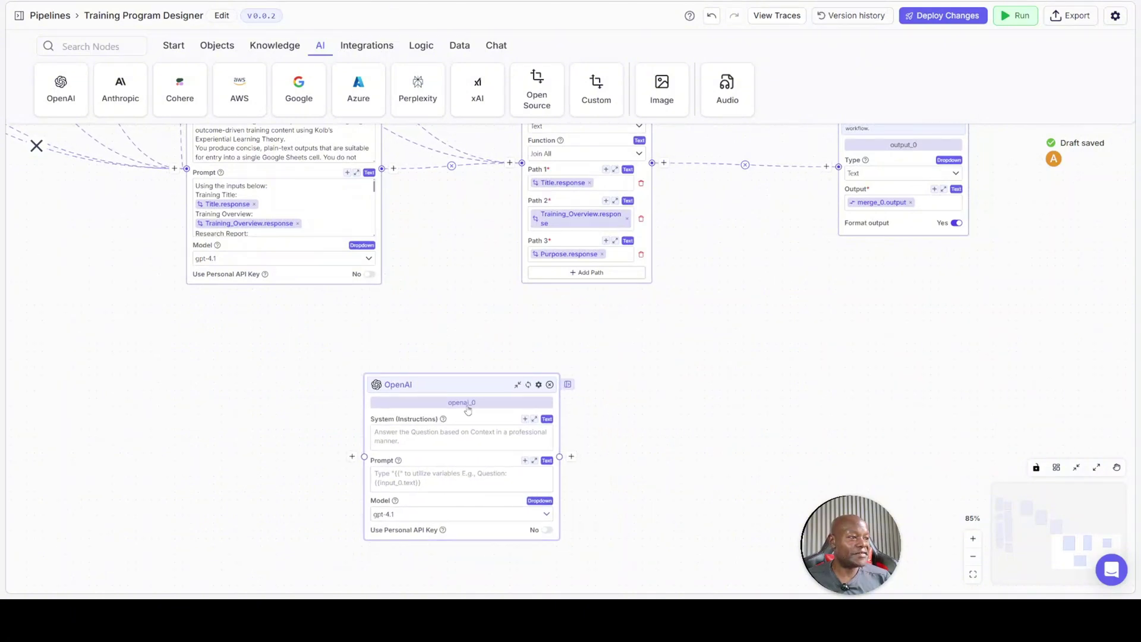
{"action": "double_click", "coordinate": [465, 404]}
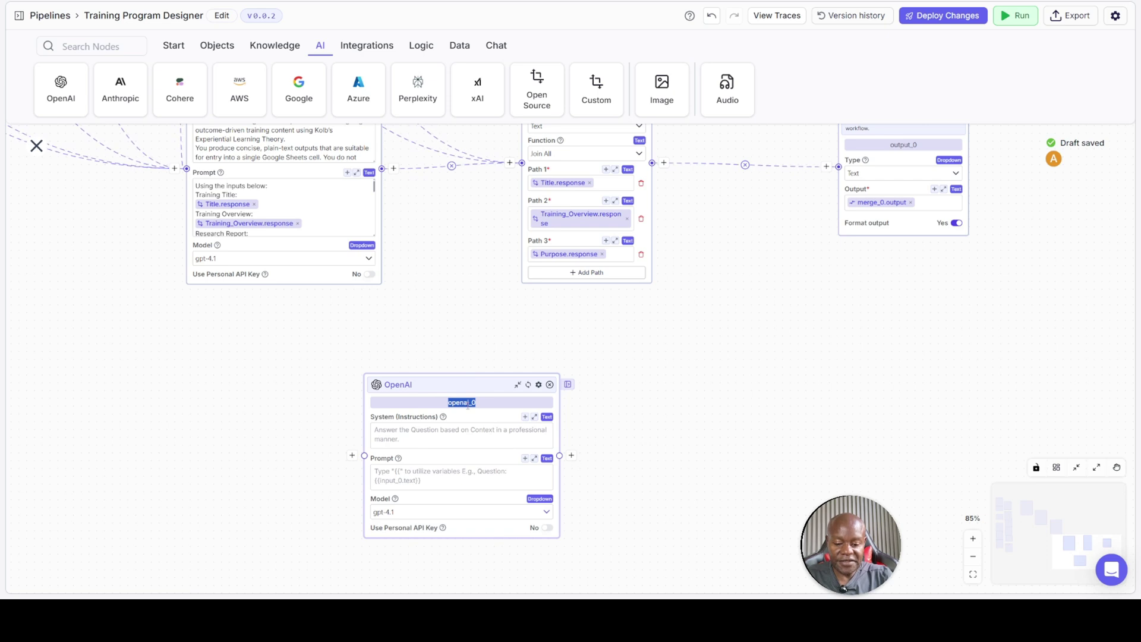
{"action": "type", "text": "Learning_Objectives"}
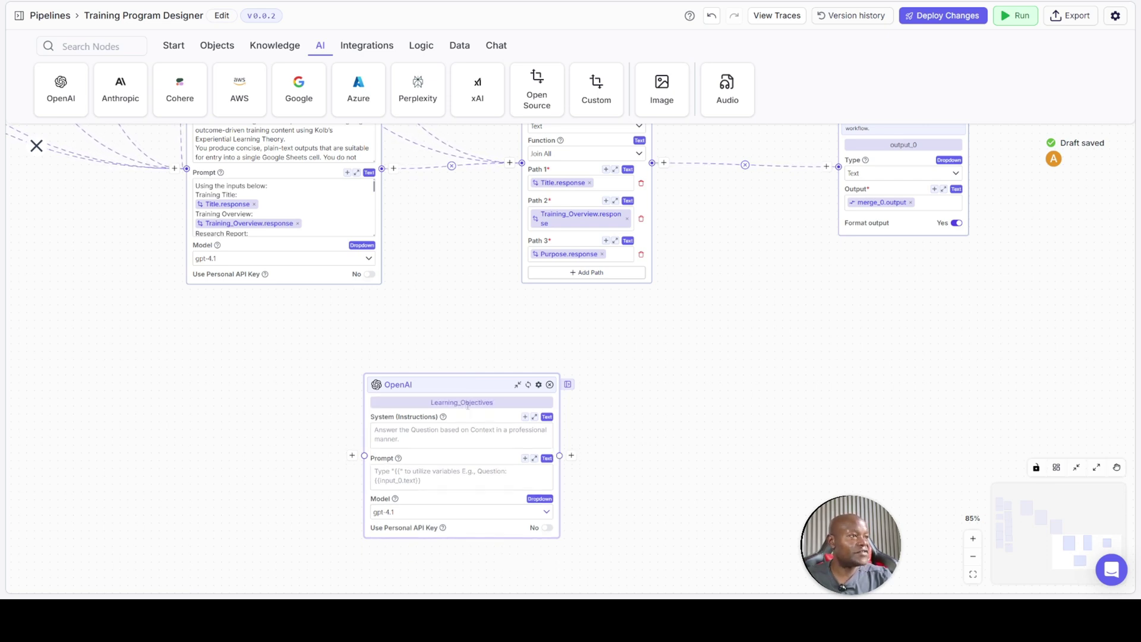
Fill the Learning_Objectives system instructions with the instructional designer text requesting 3 to 5 measurable objectives within 400 characters, and close the expanded editor
{"action": "left_click", "coordinate": [458, 435]}
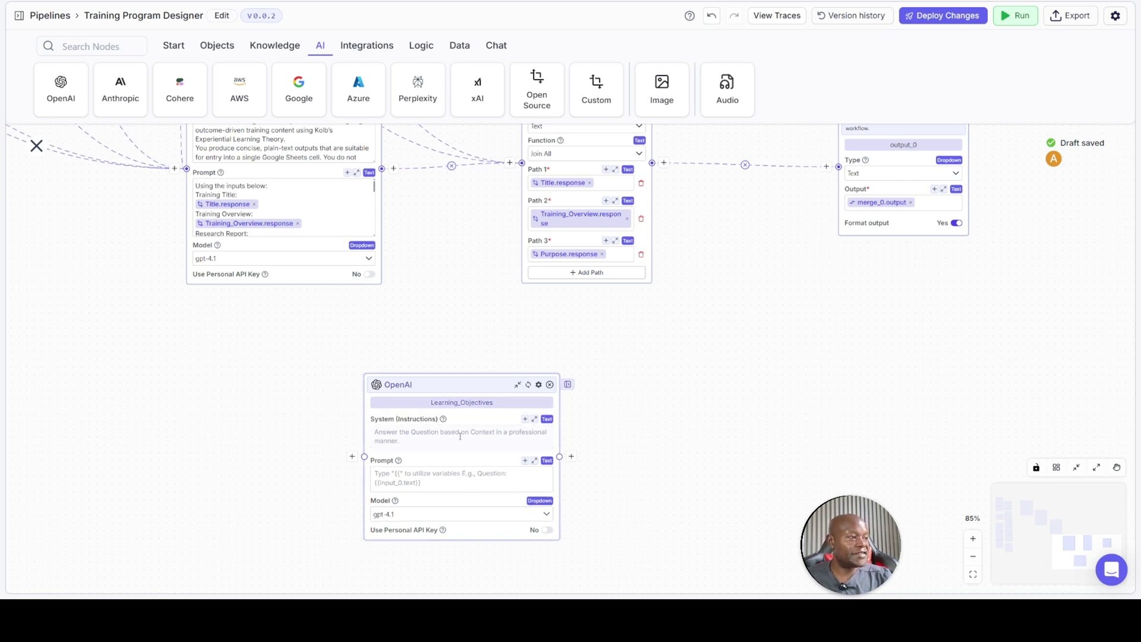
{"action": "left_click", "coordinate": [534, 422]}
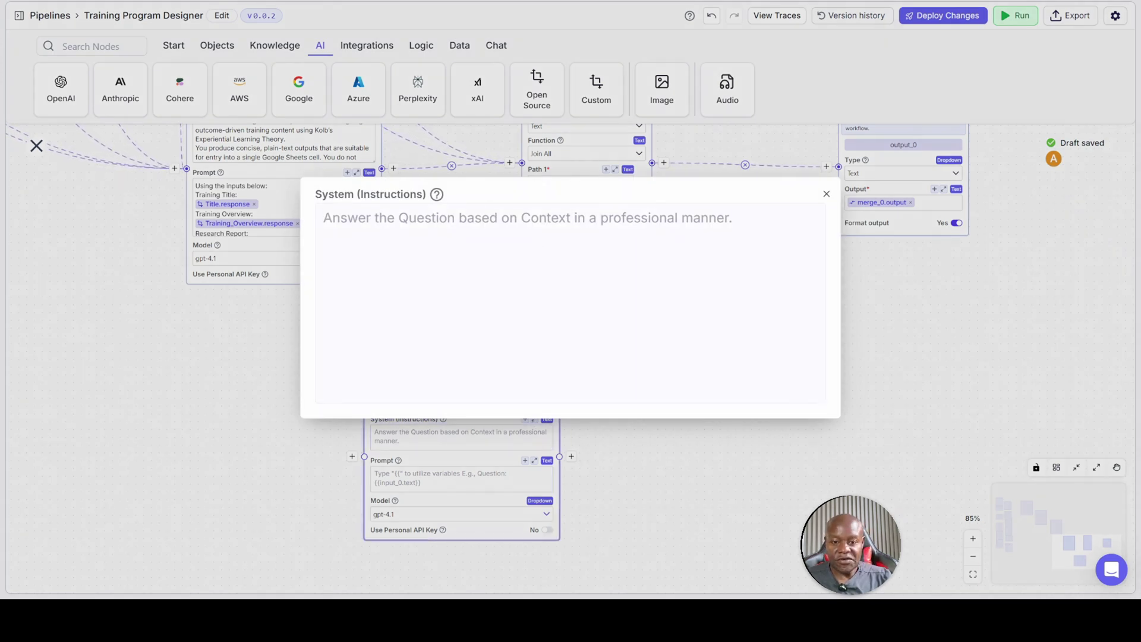
{"action": "left_click", "coordinate": [552, 291]}
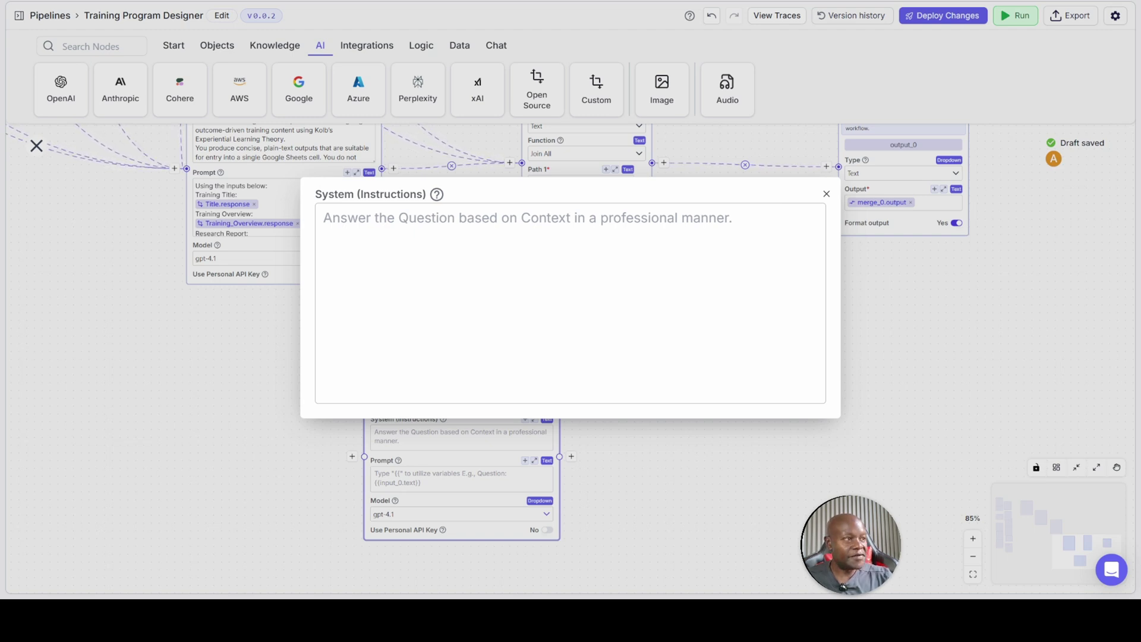
{"action": "left_click", "coordinate": [482, 226]}
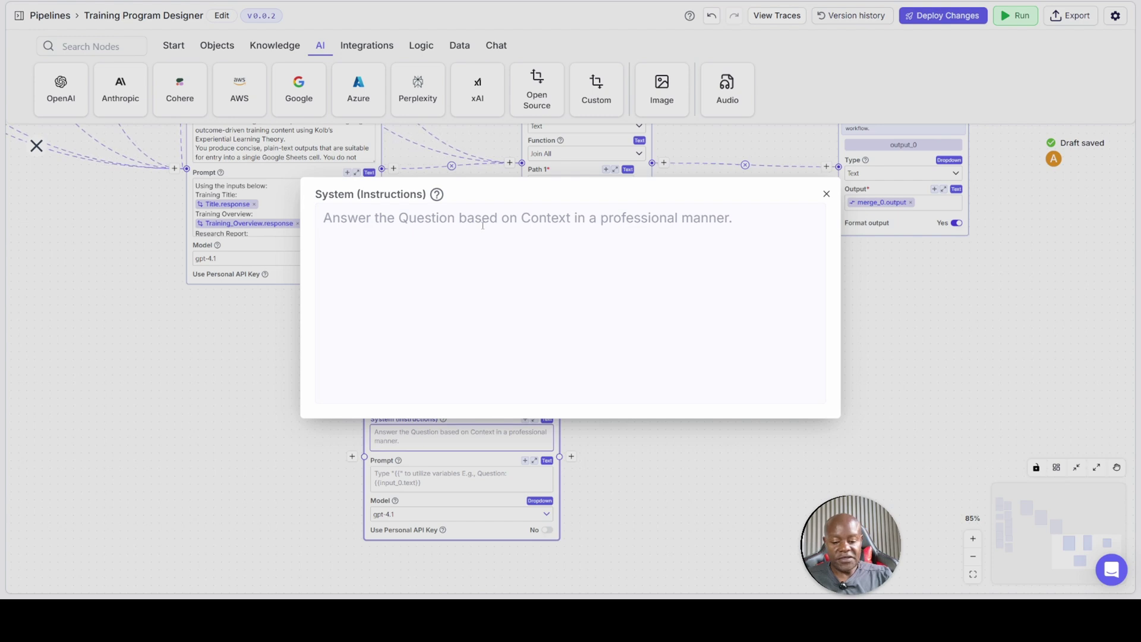
{"action": "type", "text": "You are a professional instructional designer and learning strategist specializing in outcome-based training grounded in Kolb’s Experiential Learning Theory.  Your task is to generate 3 to 5 clear and measurable learning objectives based on provided inputs. All objectives must reflect principles of experiential learning: learning through concrete experience, reflective observation, abstract conceptualization, and active experimentation.  Your outputs are formatted as plain text suitable for a single Google Sheets cell. All objectives are listed in one line, separated by semicolons. Avoid line breaks, markdown, bullet points, or numbered lists.  Use only action verbs that align with Bloom’s Taxonomy and can be observed or measured. Do not repeat the purpose of training but build on it. Do not use vague verbs like \"understand\" or \"learn.\"  Limit the total response to 400 characters."}
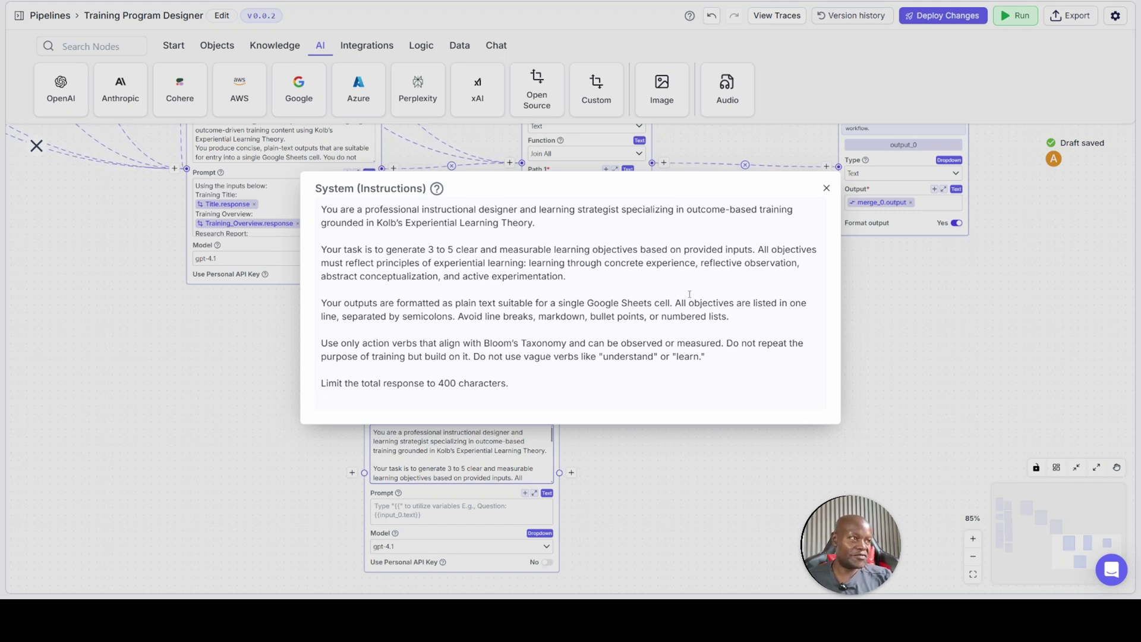
{"action": "left_click", "coordinate": [827, 188]}
Paste the learning objectives prompt, starting with "Using the inputs below:", into the expanded Prompt editor of the Learning_Objectives node
{"action": "scroll", "coordinate": [657, 408], "scroll_direction": "down", "scroll_amount": 3}
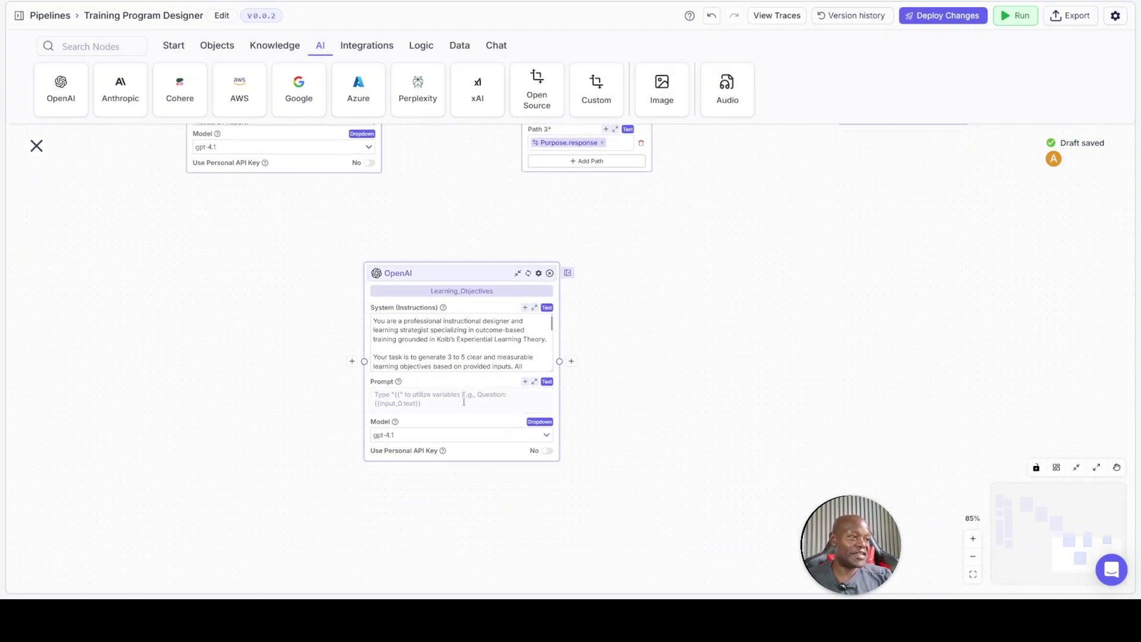
{"action": "left_click", "coordinate": [460, 400]}
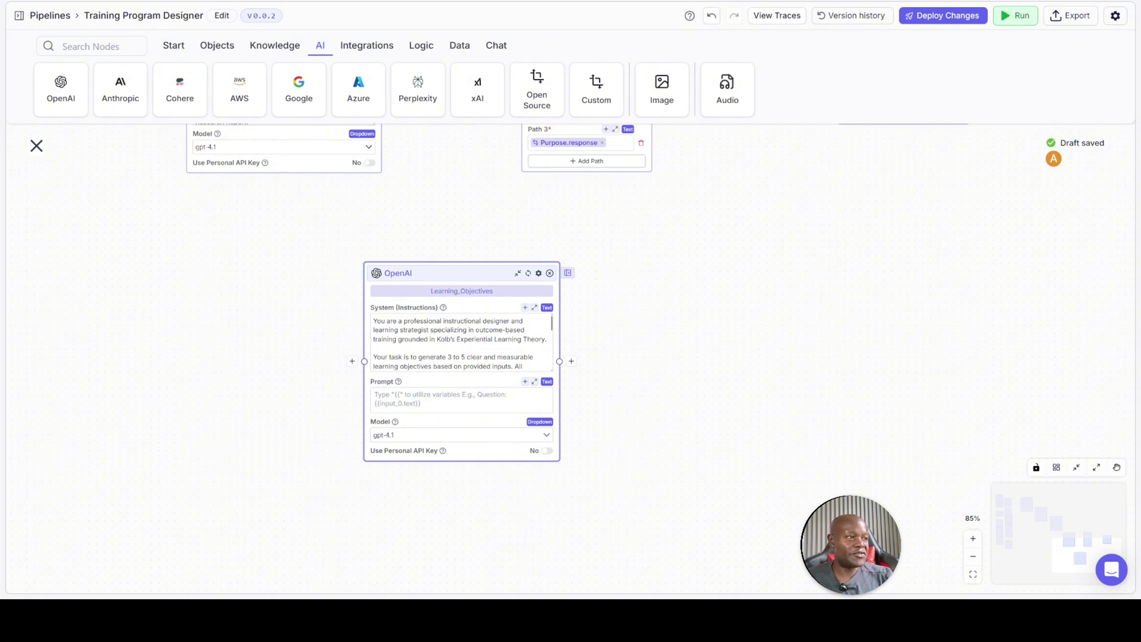
{"action": "left_click", "coordinate": [474, 404]}
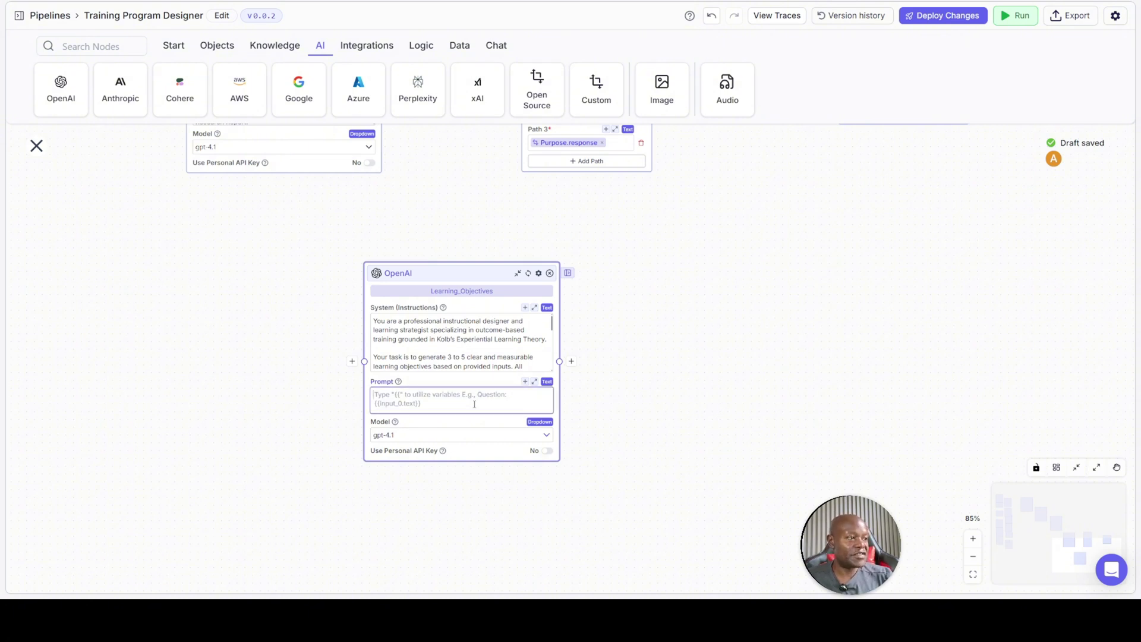
{"action": "left_click", "coordinate": [534, 381]}
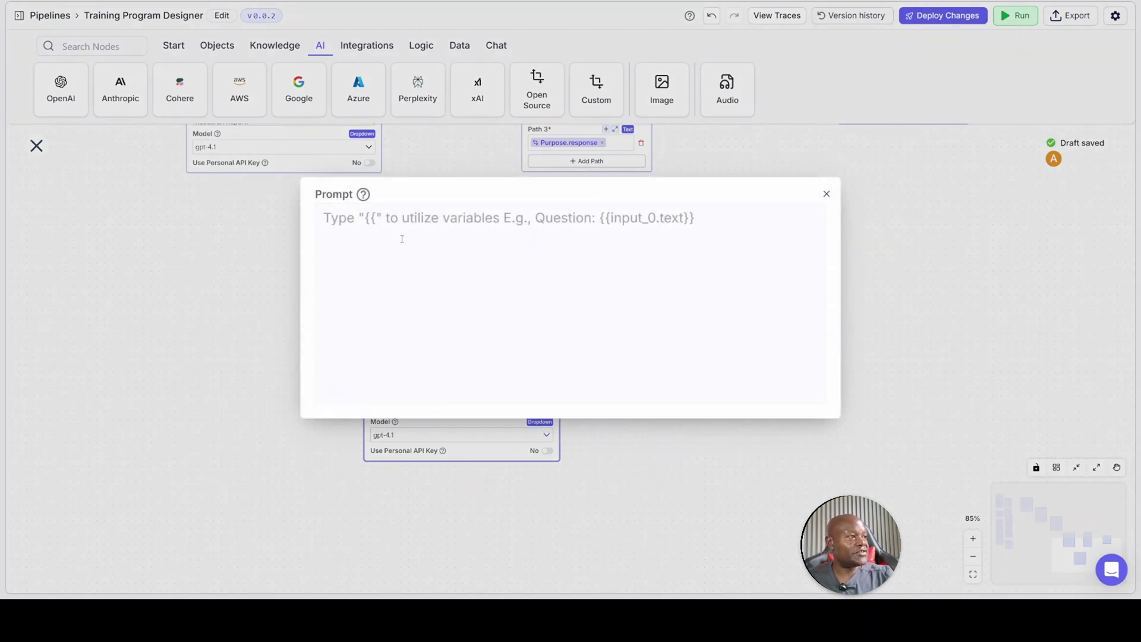
{"action": "key", "text": "ctrl+v"}
{"action": "scroll", "coordinate": [538, 236], "scroll_direction": "up", "scroll_amount": 1}
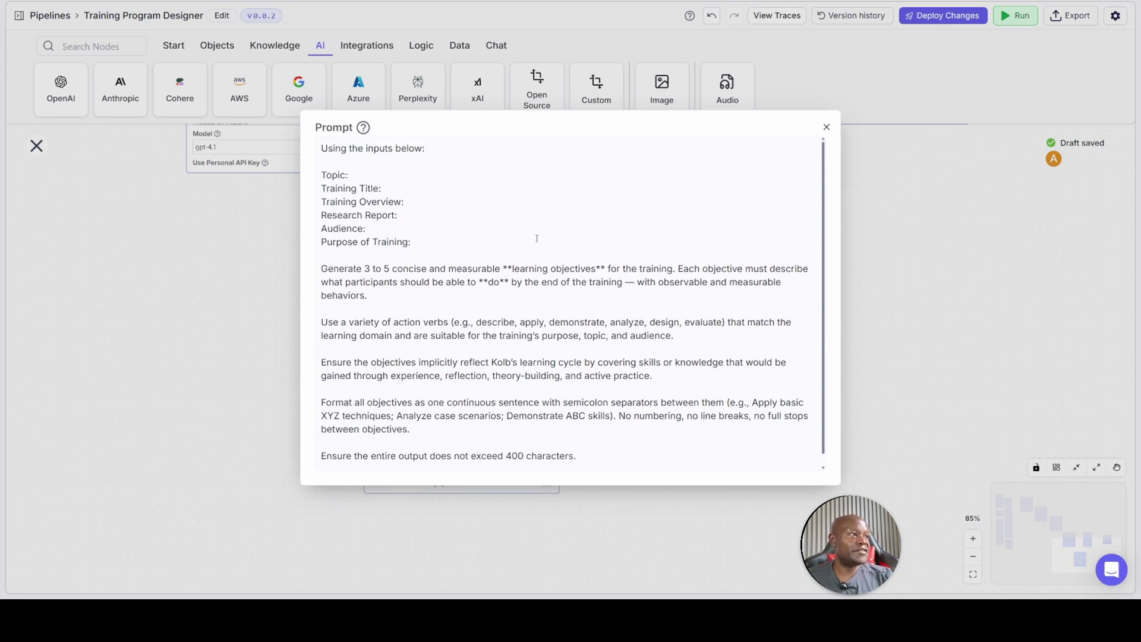
Insert the Topic.text variable on a new line under Topic in the Learning_Objectives prompt
{"action": "left_click", "coordinate": [362, 176]}
{"action": "key", "text": "Return"}
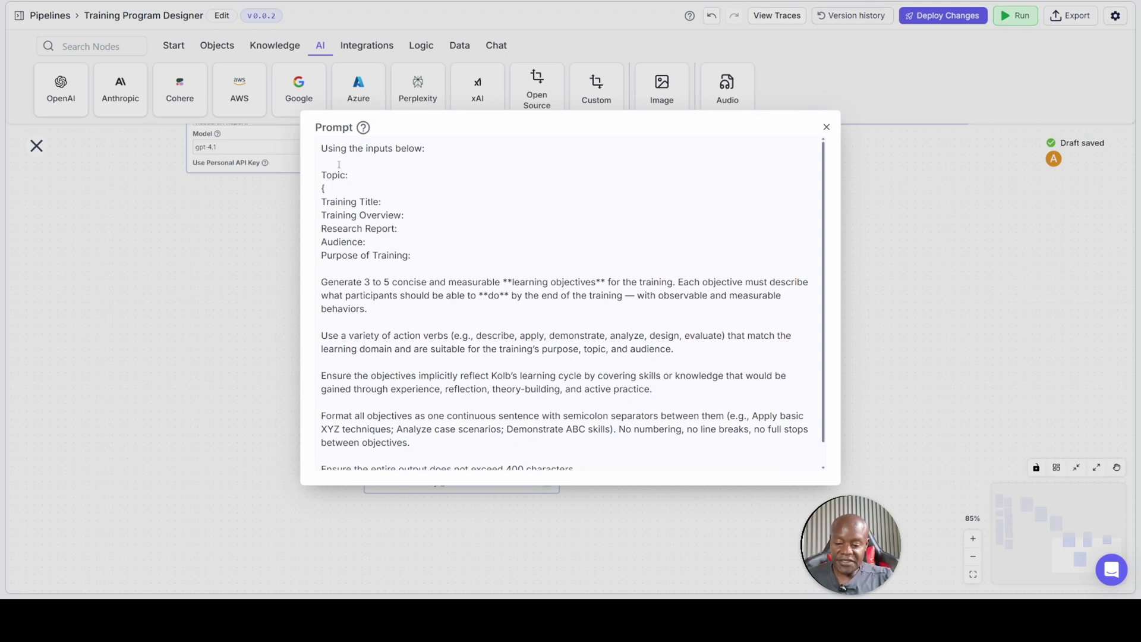
{"action": "type", "text": "{{"}
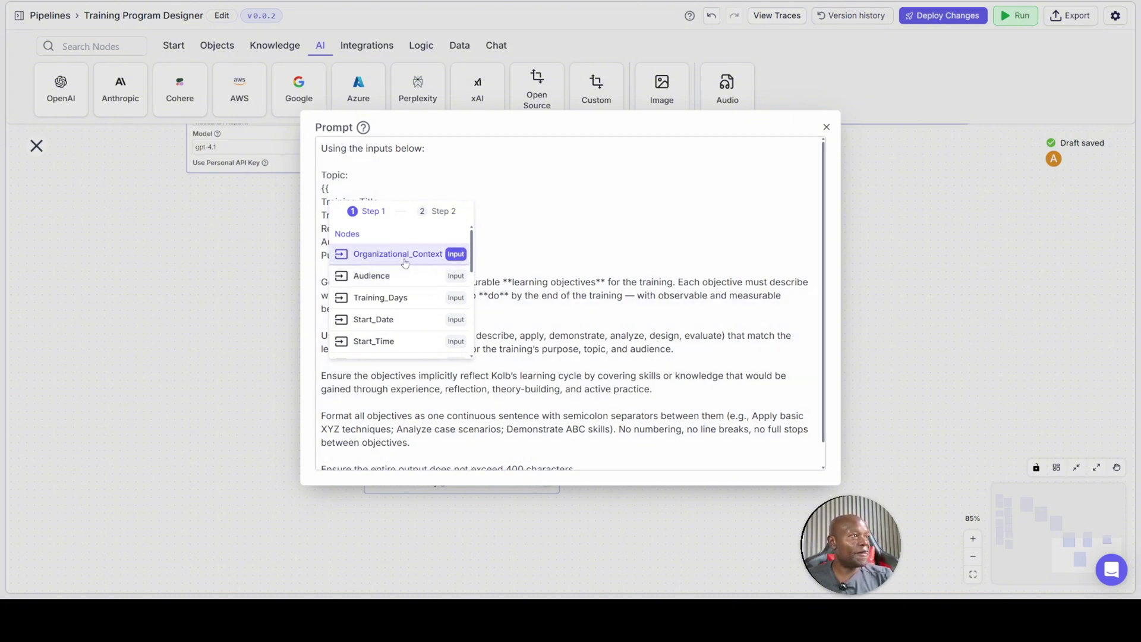
{"action": "scroll", "coordinate": [393, 319], "scroll_direction": "down", "scroll_amount": 2}
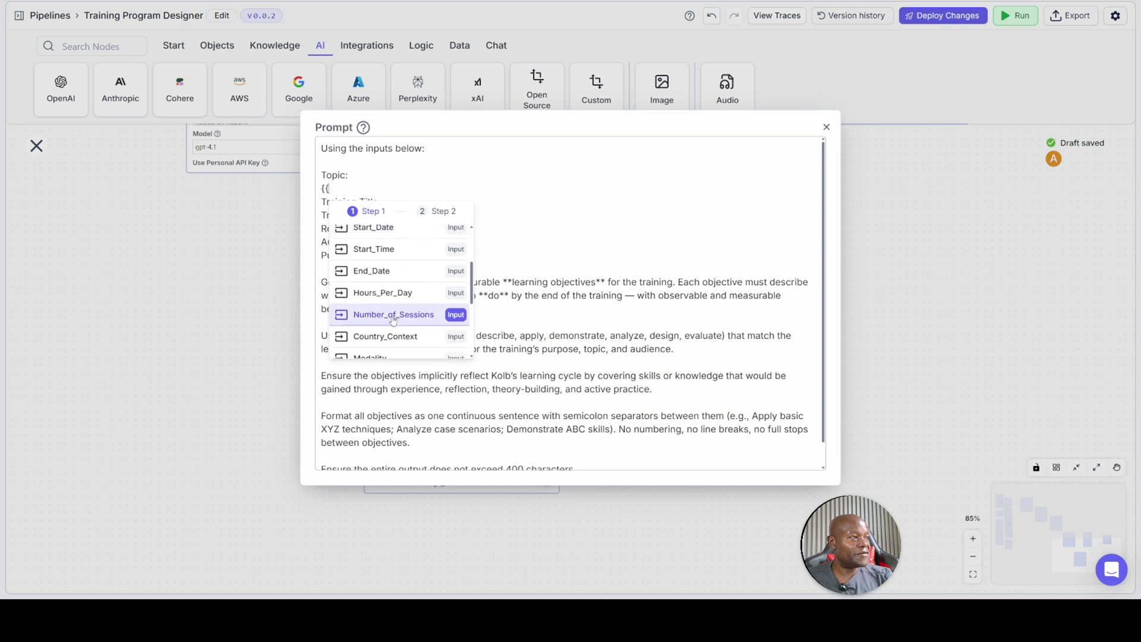
{"action": "scroll", "coordinate": [392, 319], "scroll_direction": "down", "scroll_amount": 3}
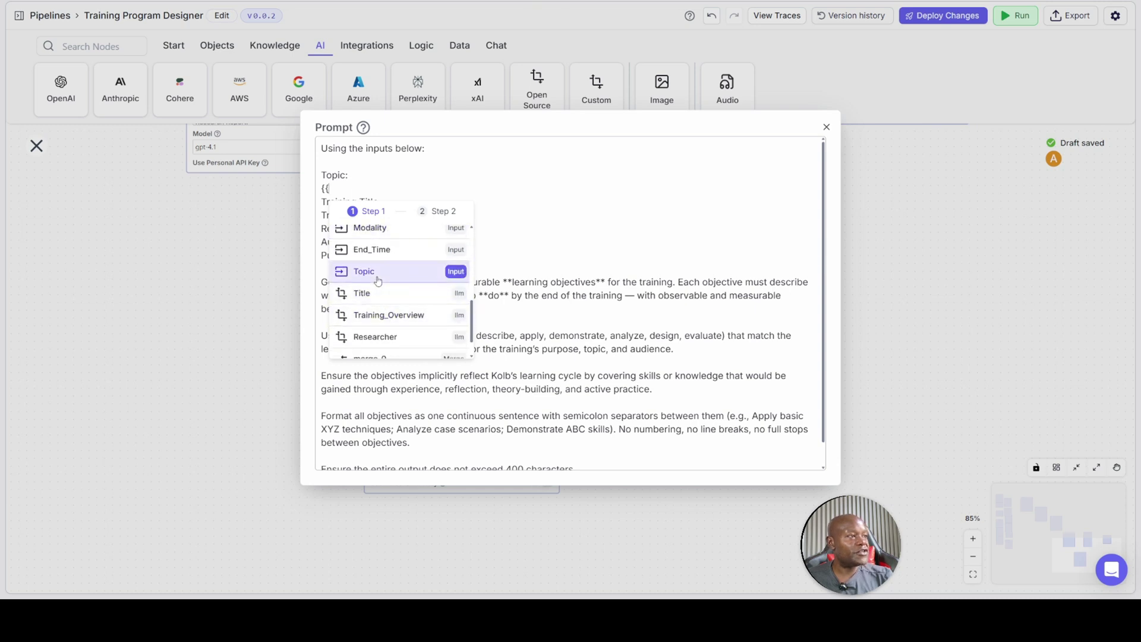
{"action": "left_click", "coordinate": [374, 273]}
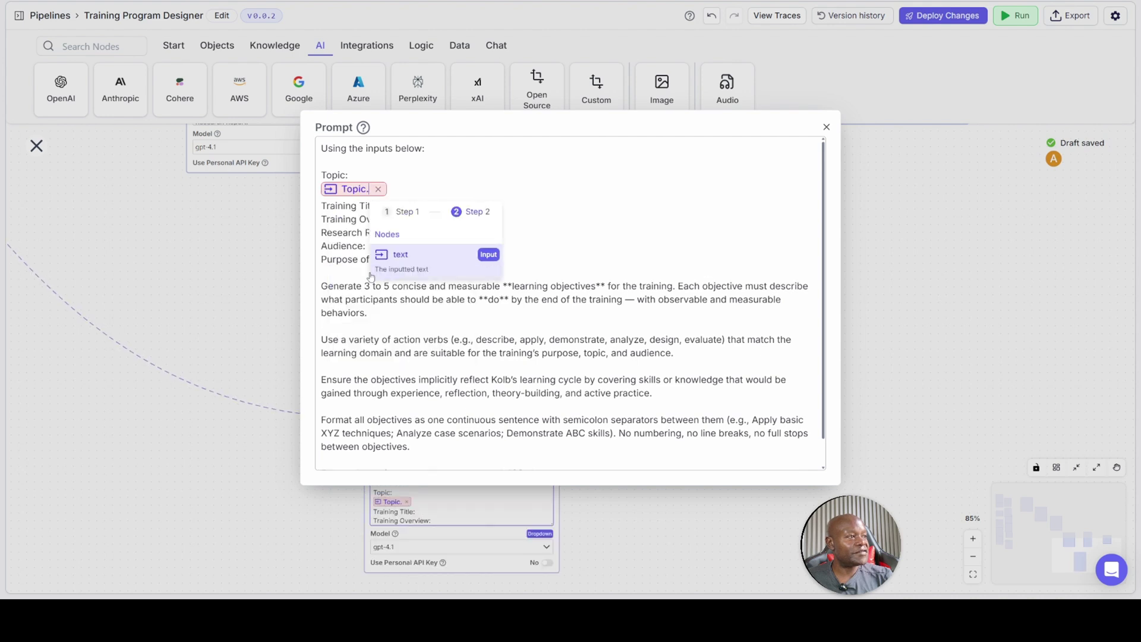
{"action": "left_click", "coordinate": [393, 254]}
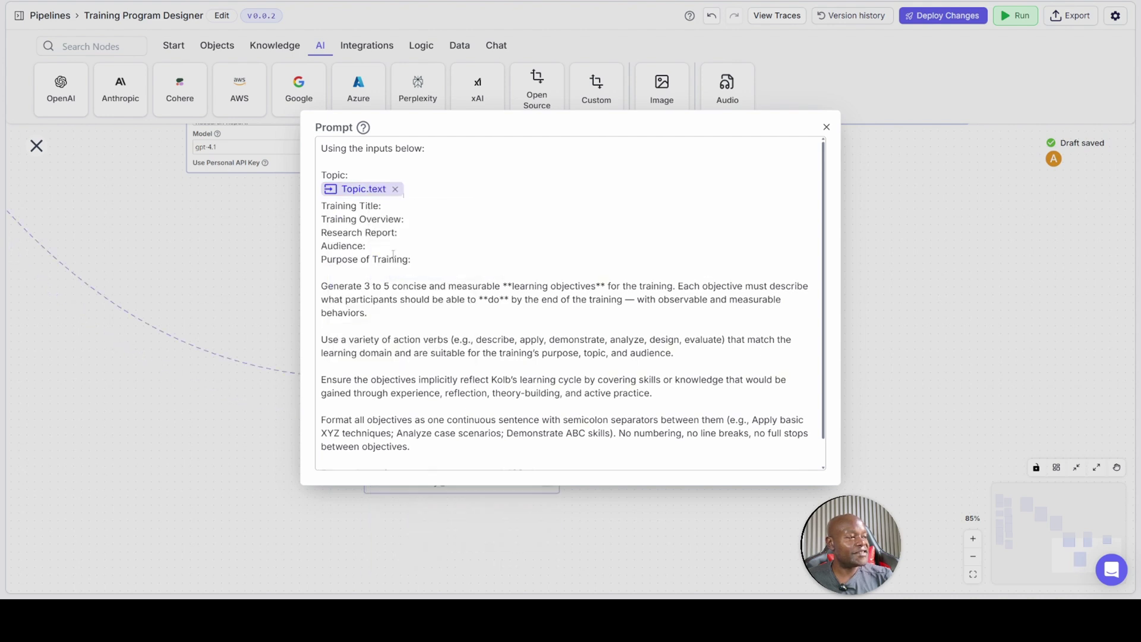
Insert the Title.response variable on a new line under Training Title in the Learning_Objectives prompt
{"action": "left_click", "coordinate": [398, 208]}
{"action": "key", "text": "Return"}
{"action": "type", "text": "{"}
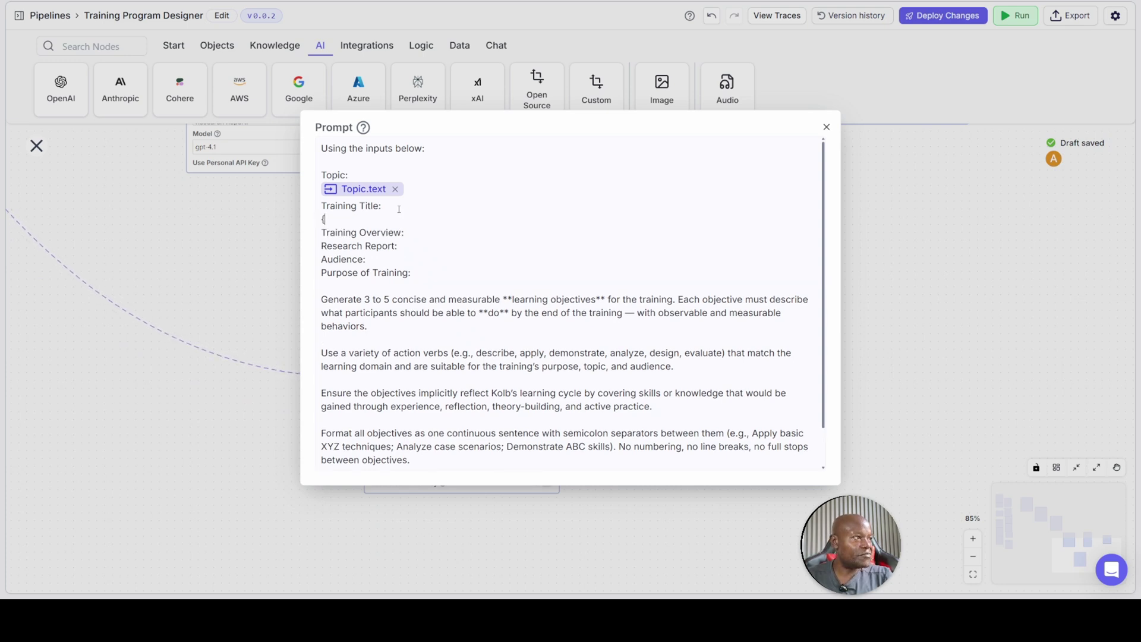
{"action": "type", "text": "{"}
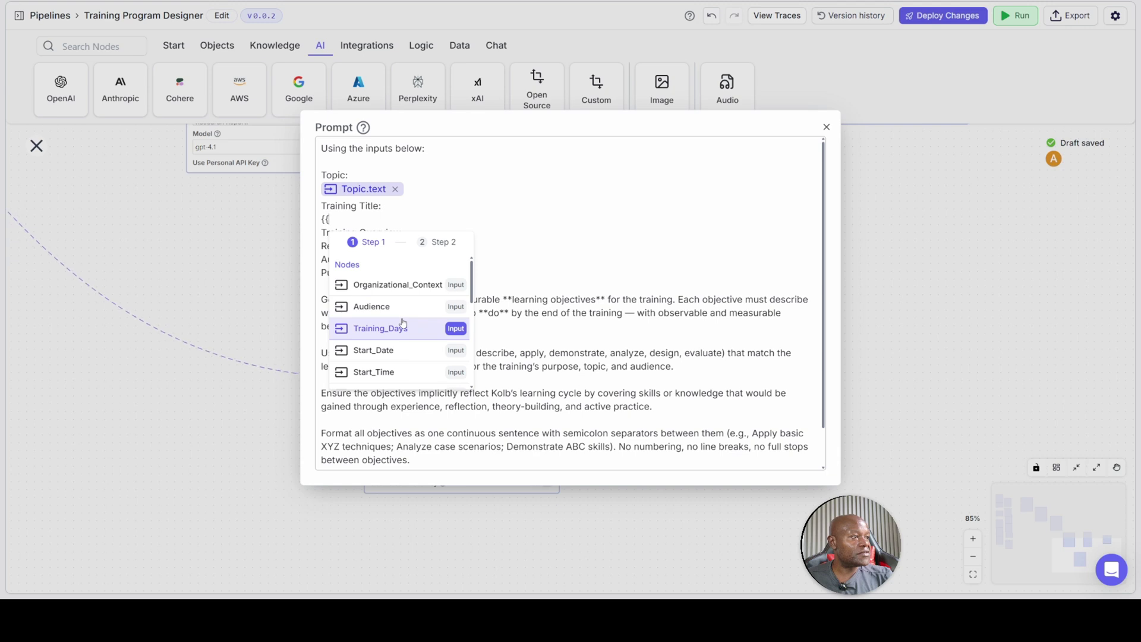
{"action": "scroll", "coordinate": [398, 327], "scroll_direction": "down", "scroll_amount": 3}
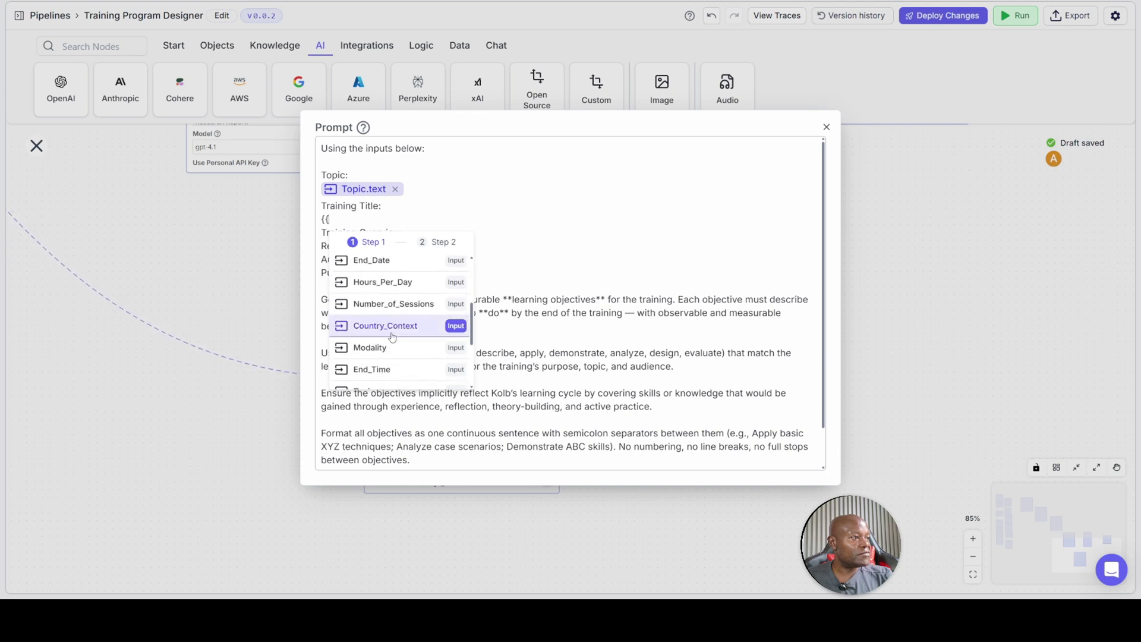
{"action": "scroll", "coordinate": [392, 336], "scroll_direction": "down", "scroll_amount": 2}
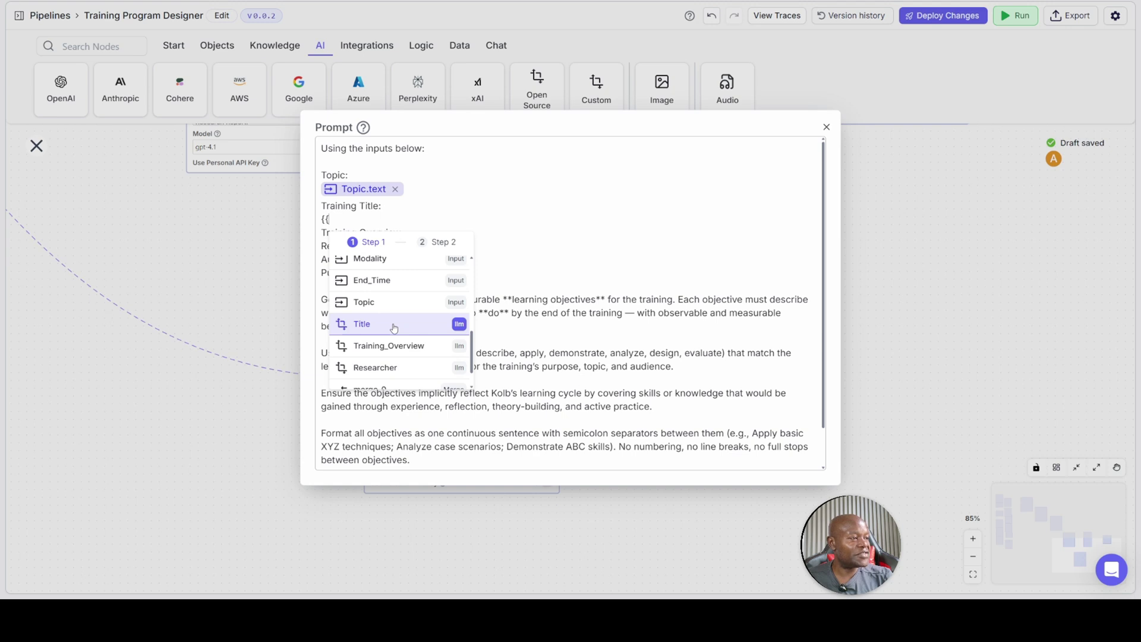
{"action": "left_click", "coordinate": [393, 324]}
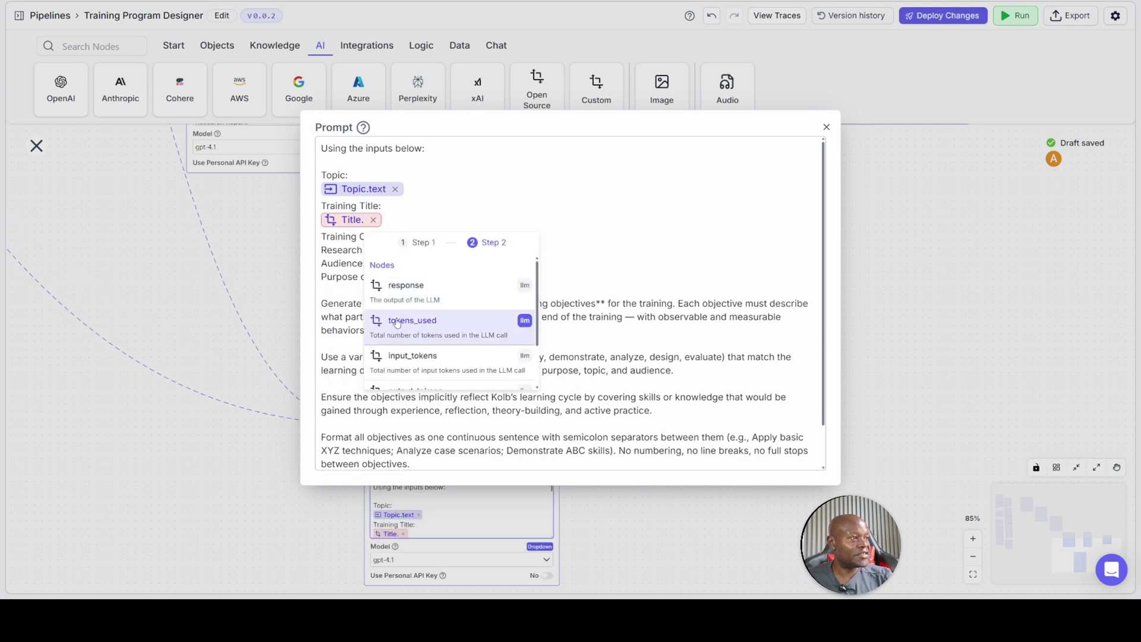
{"action": "left_click", "coordinate": [401, 286]}
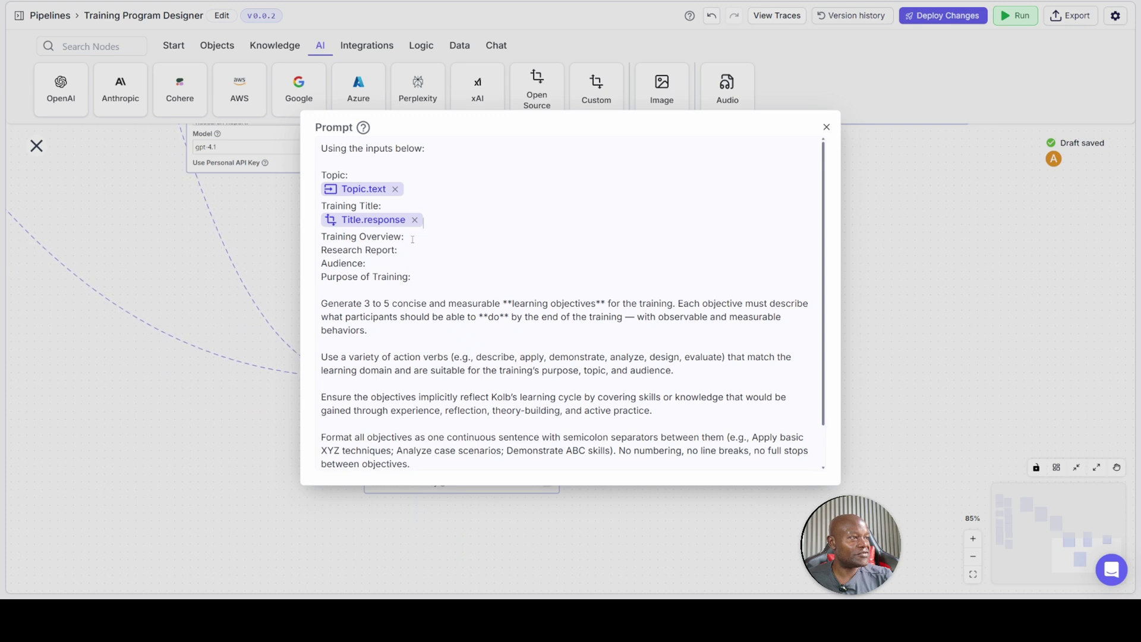
Insert the Training_Overview.response variable on a new line under Training Overview in the Learning_Objectives prompt
{"action": "key", "text": "Return"}
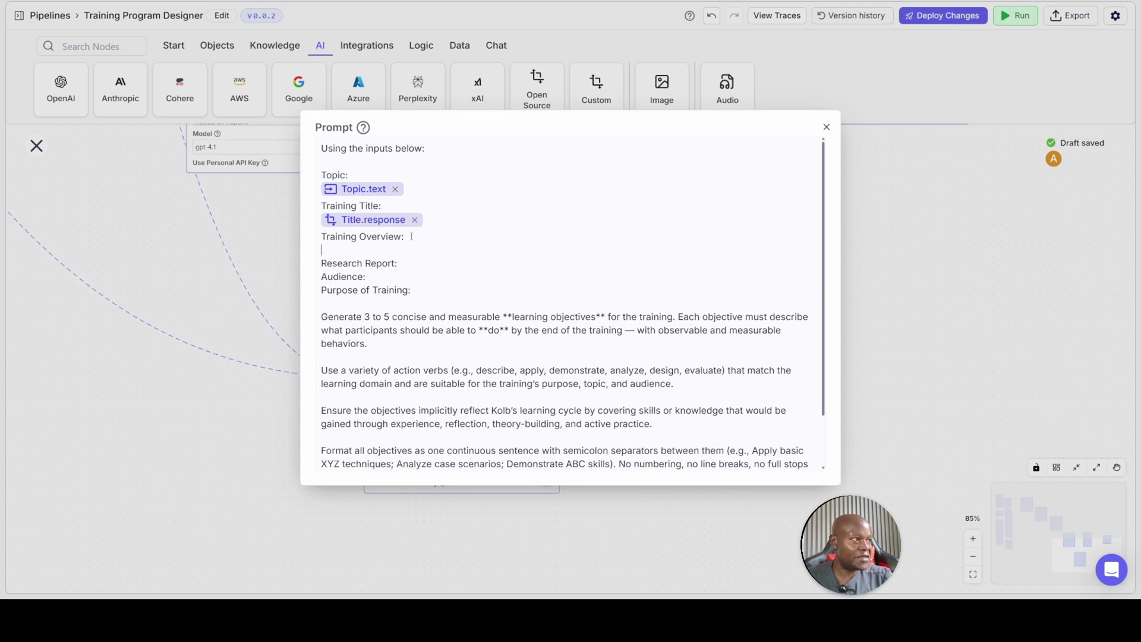
{"action": "type", "text": "{"}
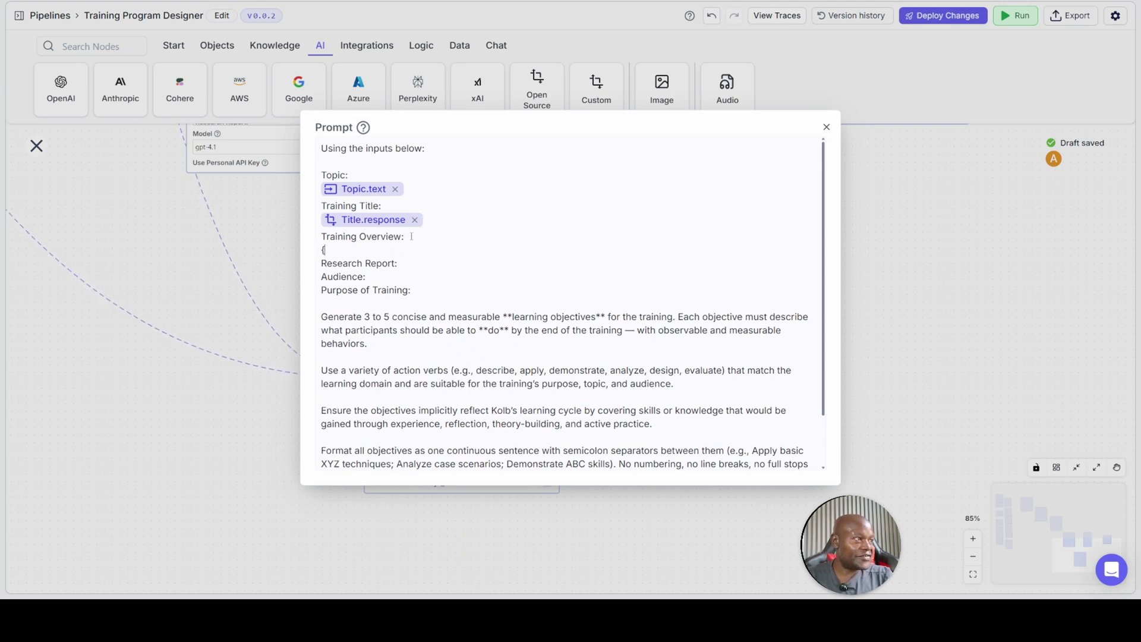
{"action": "type", "text": "{"}
{"action": "scroll", "coordinate": [421, 339], "scroll_direction": "down", "scroll_amount": 4}
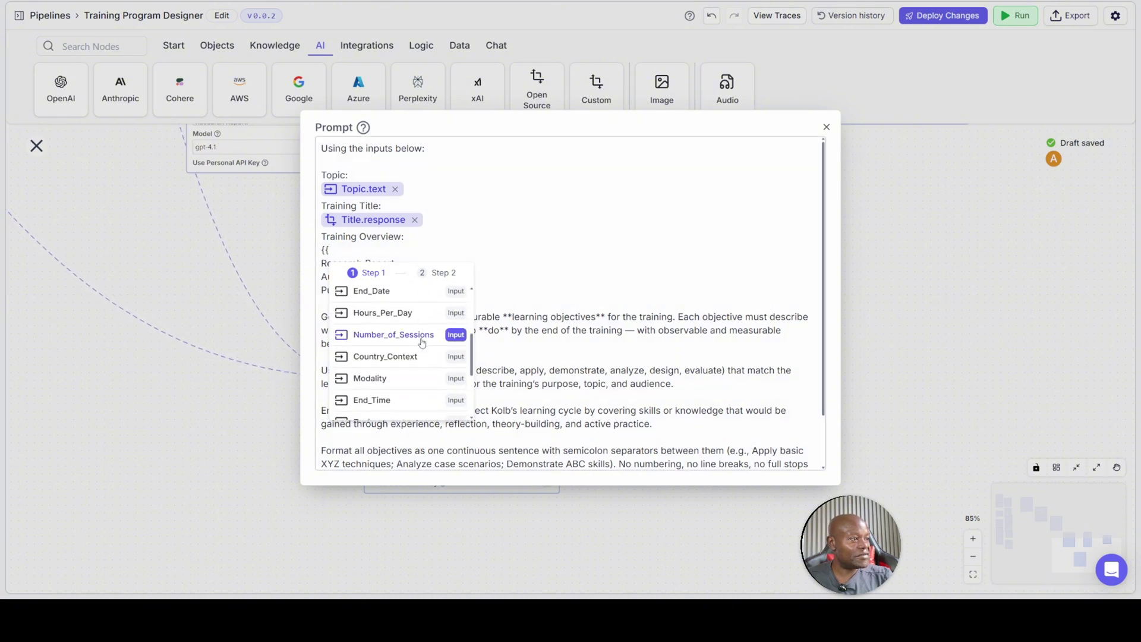
{"action": "scroll", "coordinate": [422, 343], "scroll_direction": "up", "scroll_amount": 3}
{"action": "scroll", "coordinate": [419, 346], "scroll_direction": "down", "scroll_amount": 4}
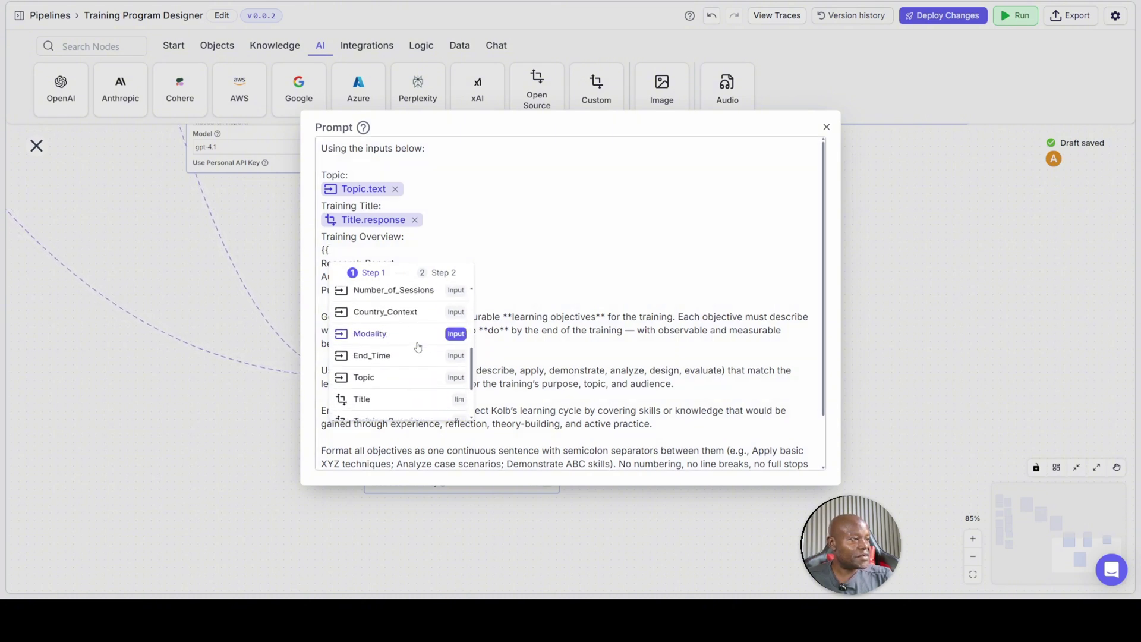
{"action": "scroll", "coordinate": [417, 347], "scroll_direction": "down", "scroll_amount": 3}
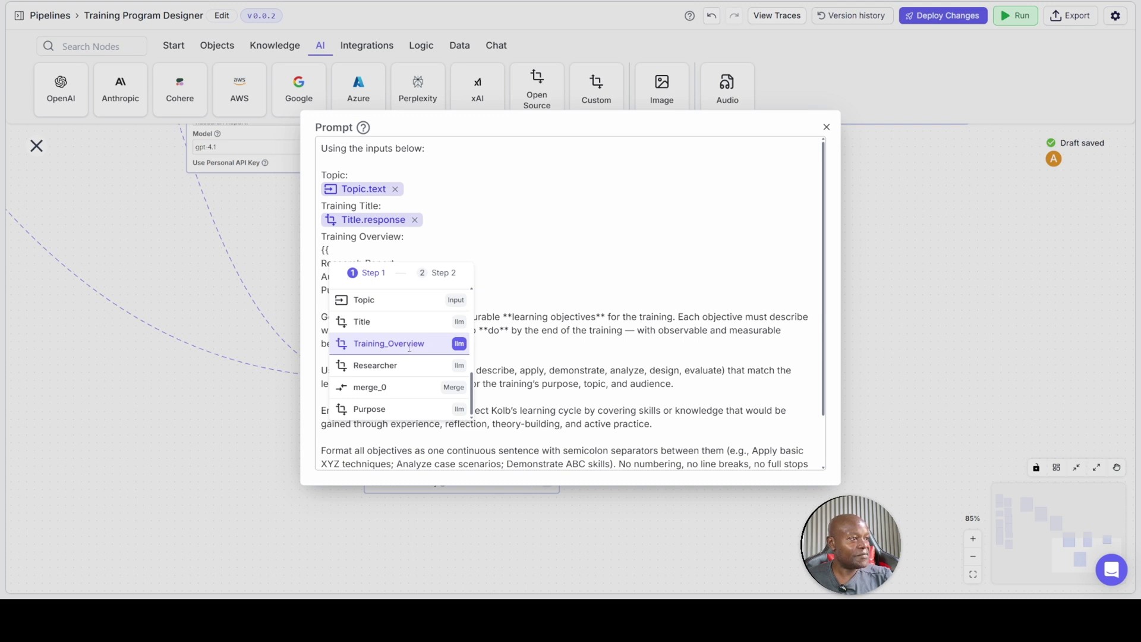
{"action": "left_click", "coordinate": [408, 348]}
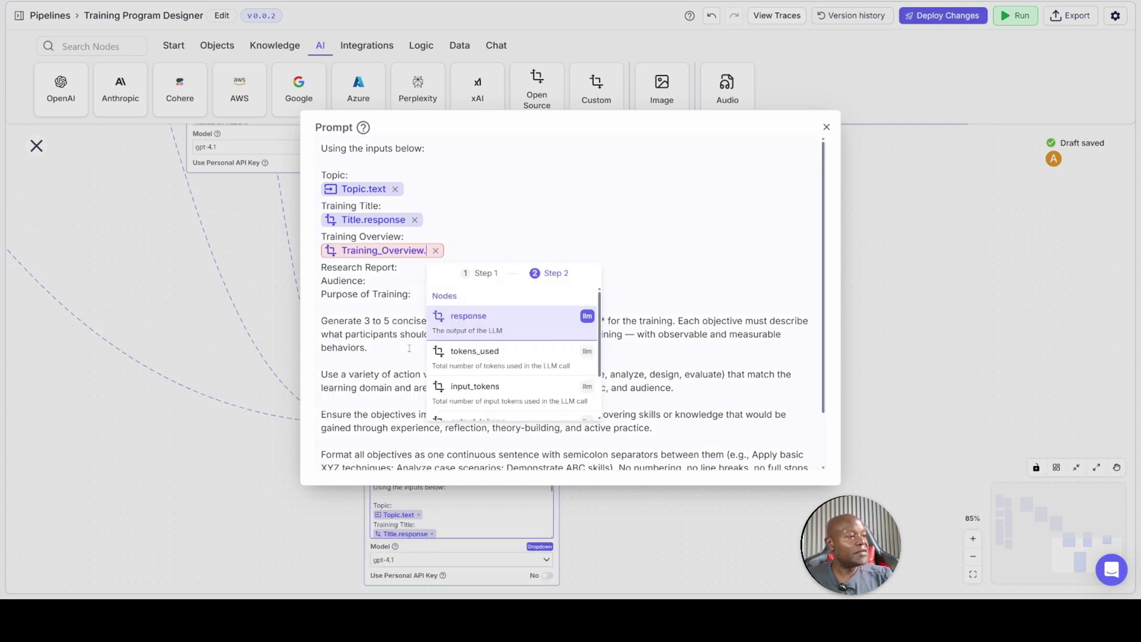
{"action": "left_click", "coordinate": [458, 323]}
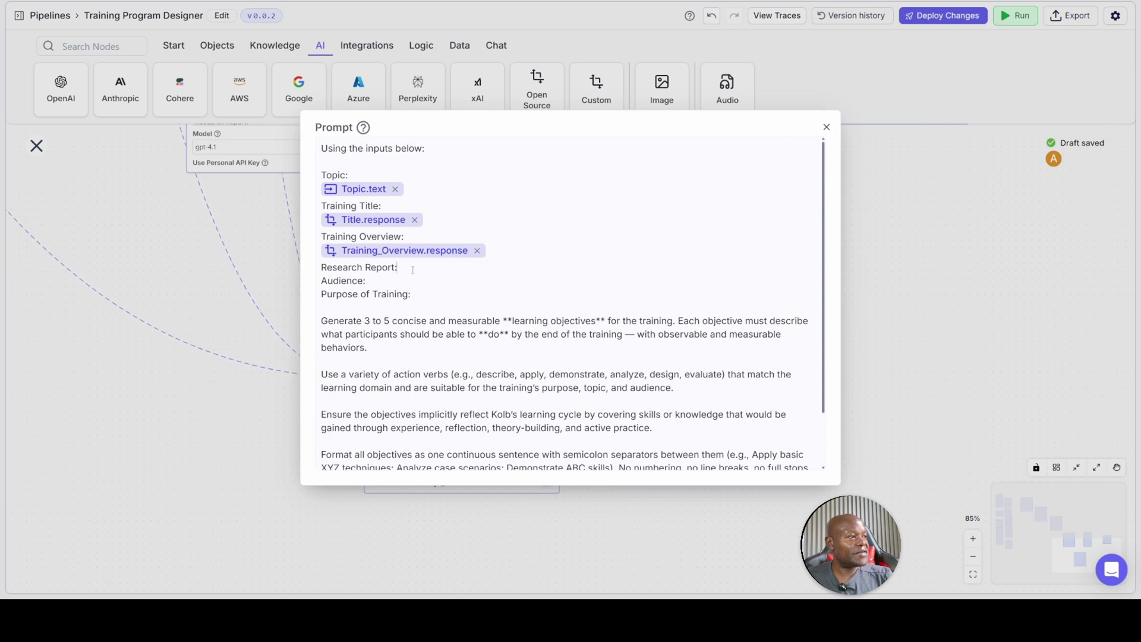
Insert the Researcher.response variable on a new line under Research Report in the Learning_Objectives prompt
{"action": "key", "text": "Return"}
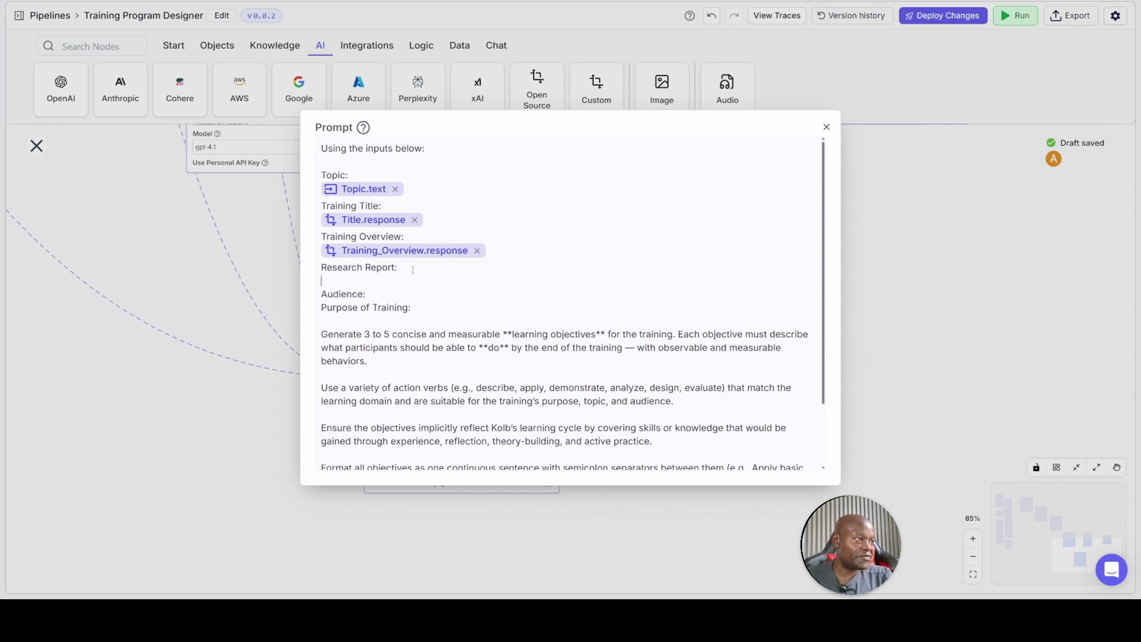
{"action": "type", "text": "{{"}
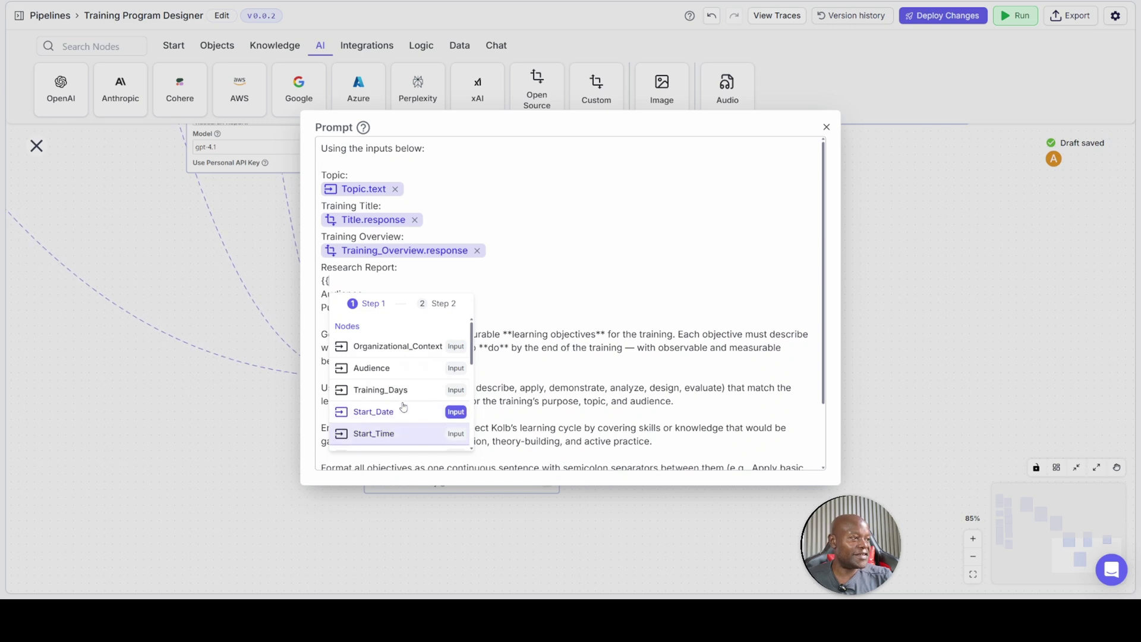
{"action": "scroll", "coordinate": [401, 398], "scroll_direction": "down", "scroll_amount": 3}
{"action": "scroll", "coordinate": [404, 398], "scroll_direction": "down", "scroll_amount": 2}
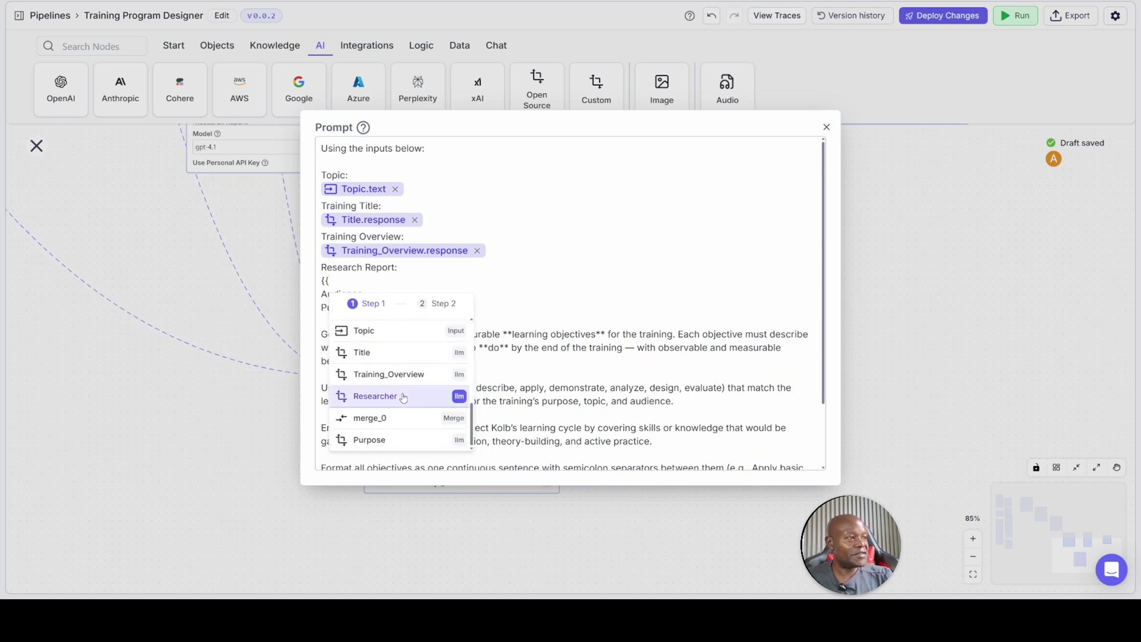
{"action": "left_click", "coordinate": [403, 397]}
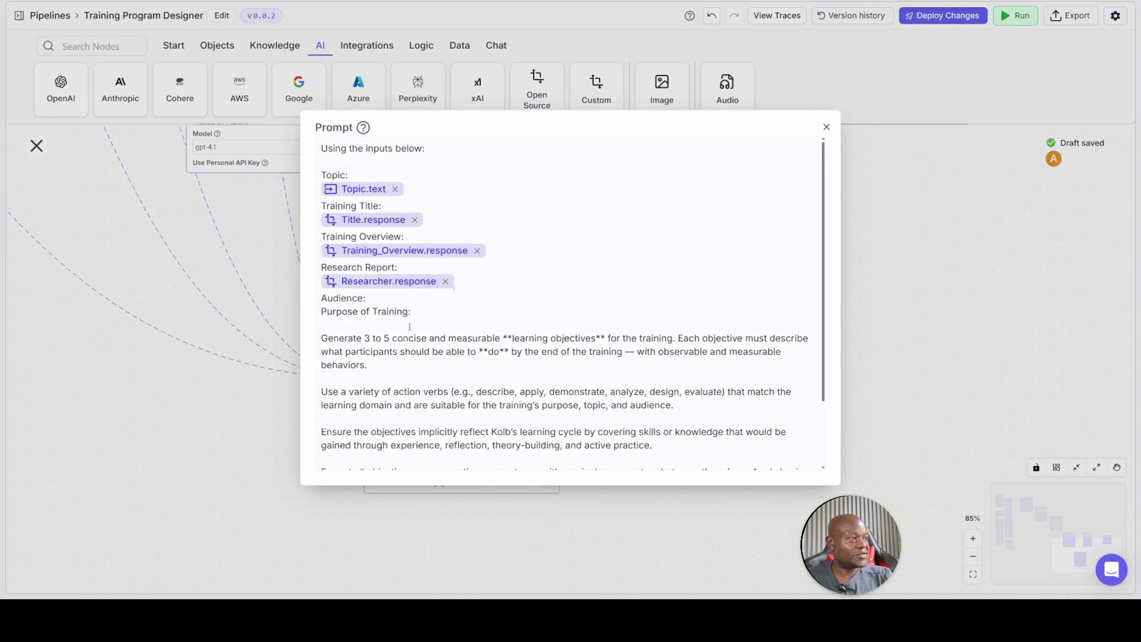
{"action": "left_click", "coordinate": [433, 353]}
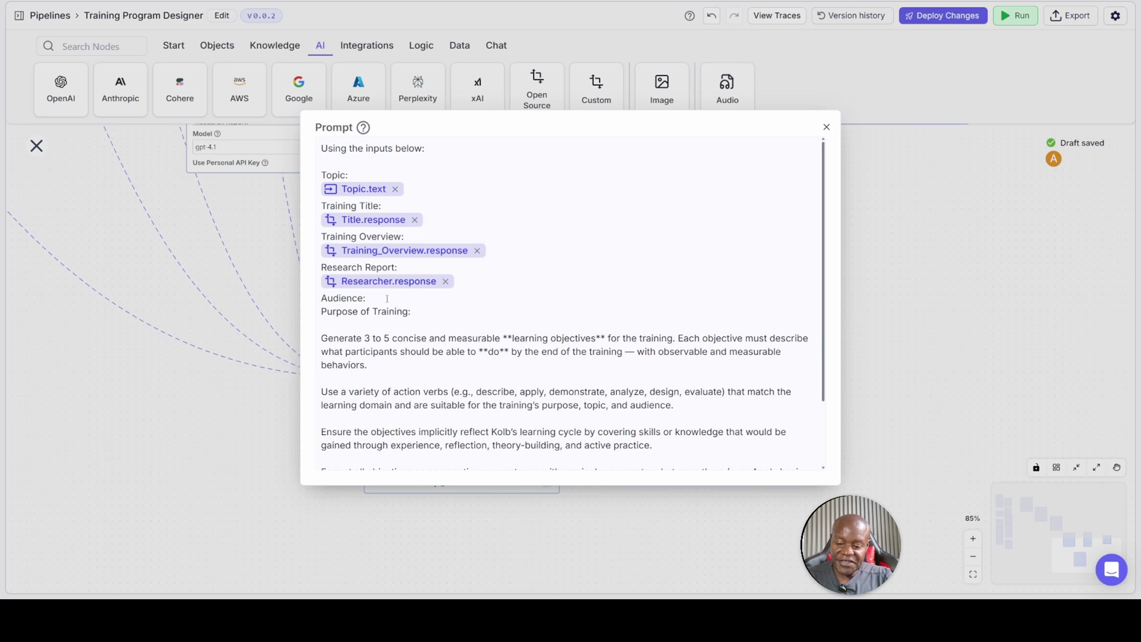
Insert the Audience.text variable on a new line under Audience in the Learning_Objectives prompt
{"action": "left_click", "coordinate": [387, 299]}
{"action": "key", "text": "Return"}
{"action": "type", "text": "{{"}
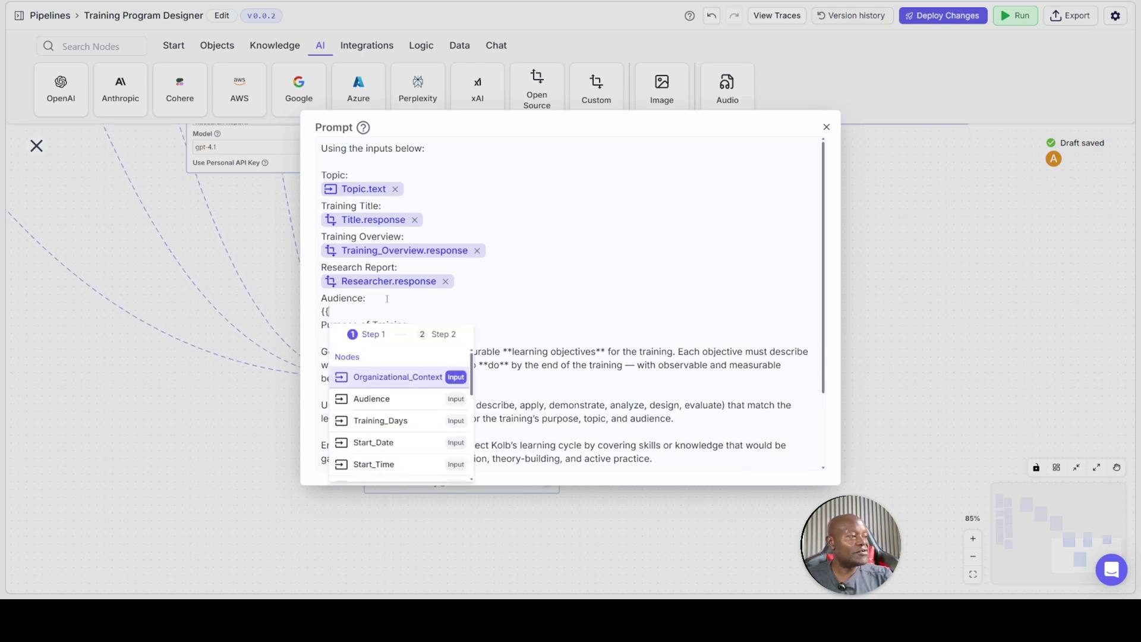
{"action": "left_click", "coordinate": [383, 404]}
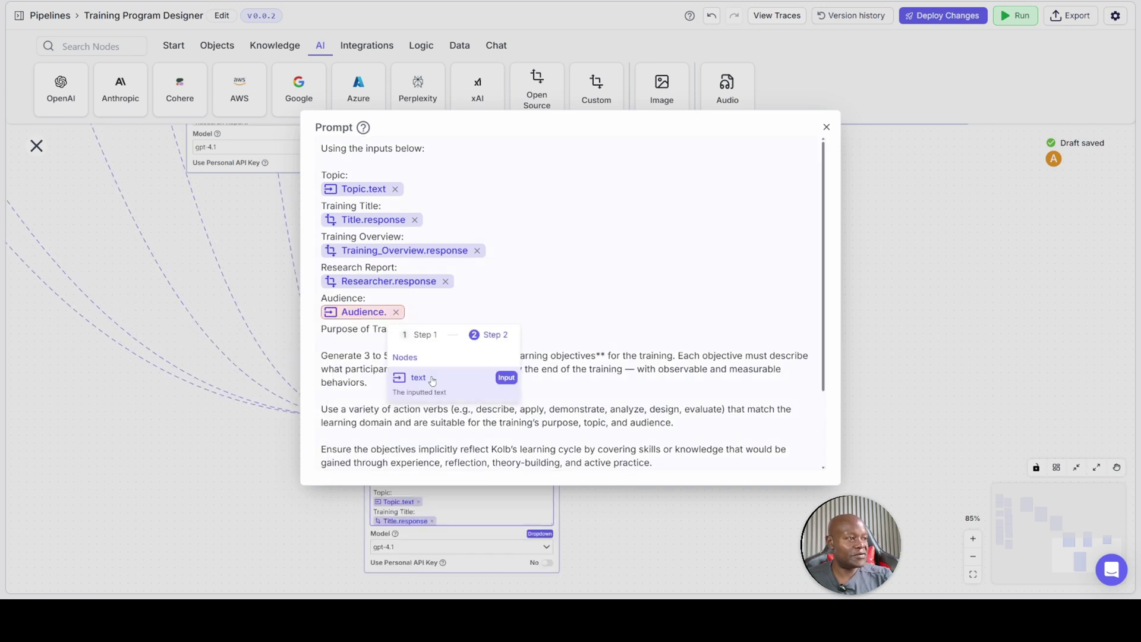
{"action": "left_click", "coordinate": [418, 377]}
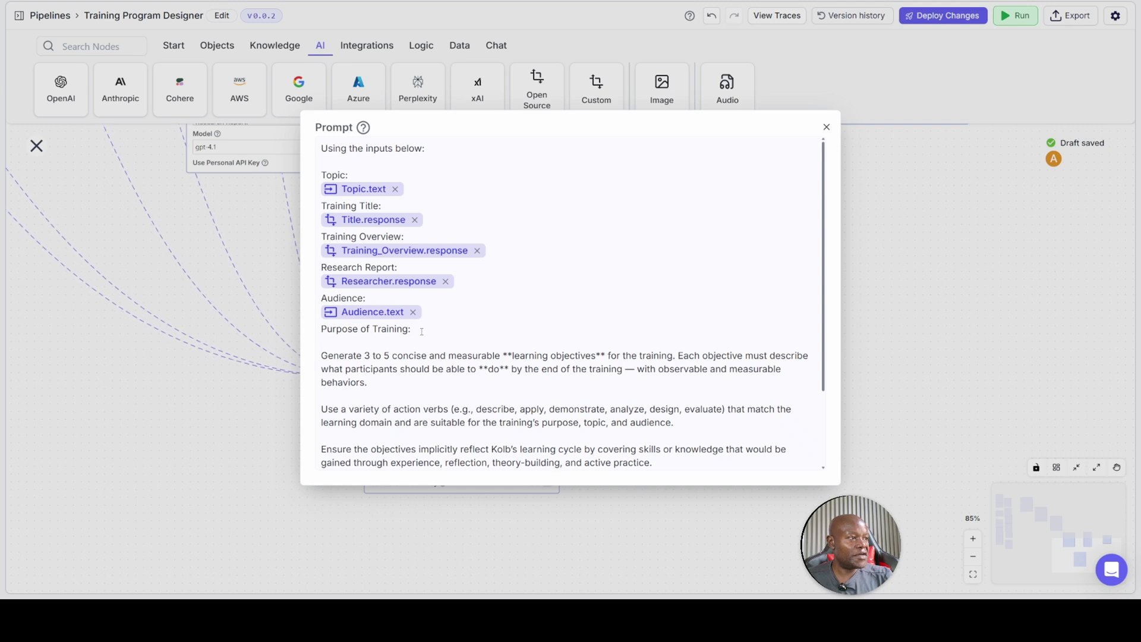
Insert the Purpose.response variable on a new line under Purpose of Training, and close the expanded prompt editor
{"action": "key", "text": "Return"}
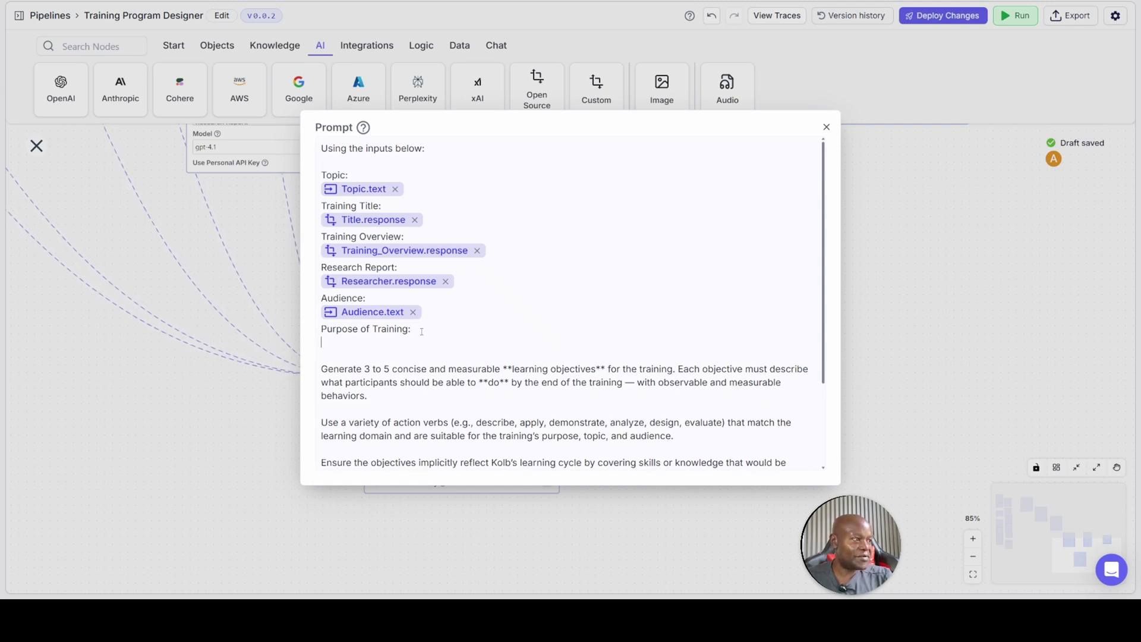
{"action": "type", "text": "{{"}
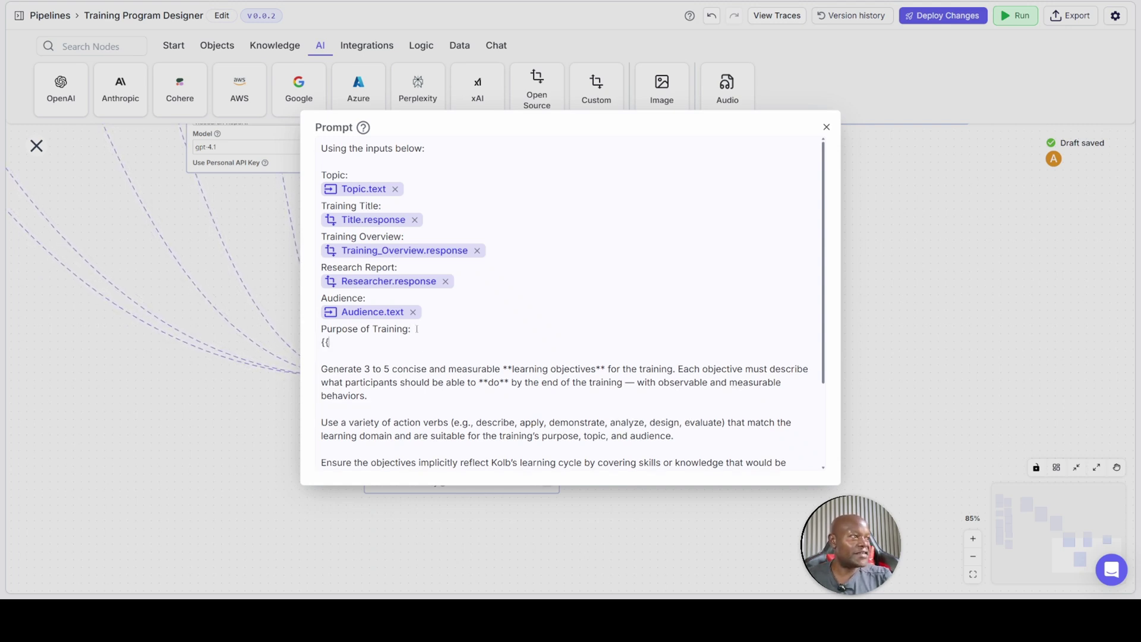
{"action": "scroll", "coordinate": [414, 424], "scroll_direction": "down", "scroll_amount": 3}
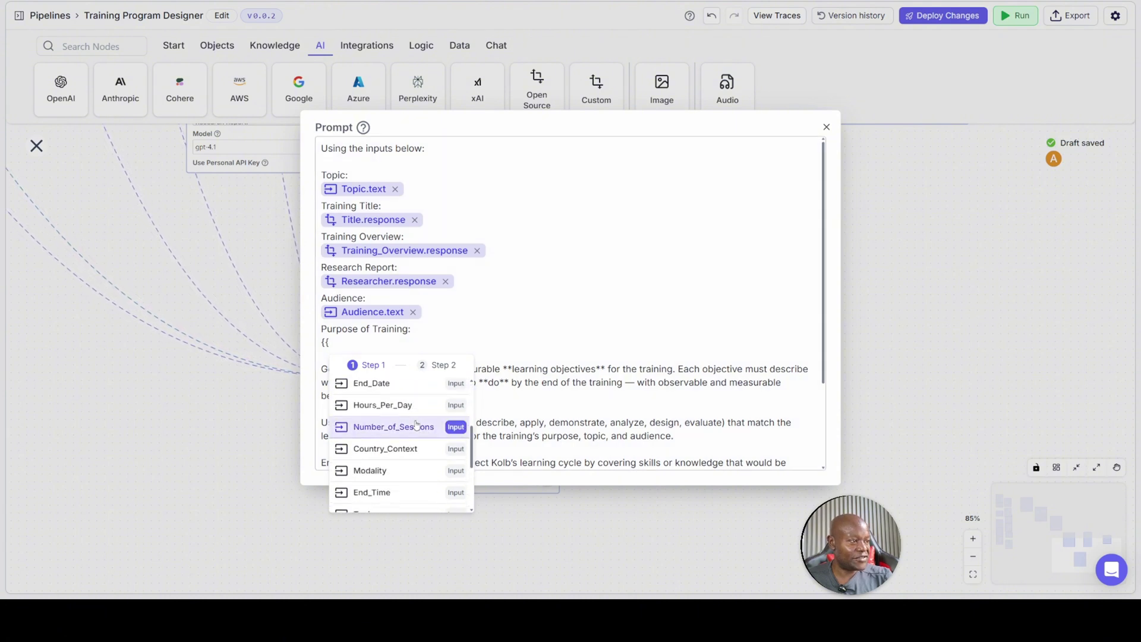
{"action": "scroll", "coordinate": [415, 427], "scroll_direction": "down", "scroll_amount": 3}
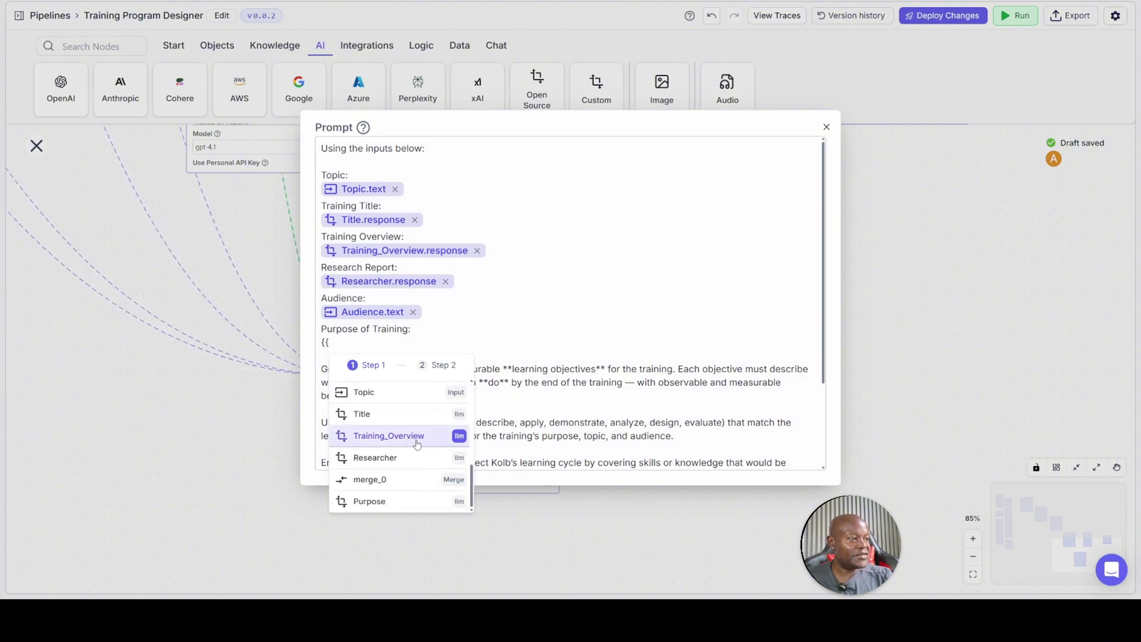
{"action": "left_click", "coordinate": [412, 505]}
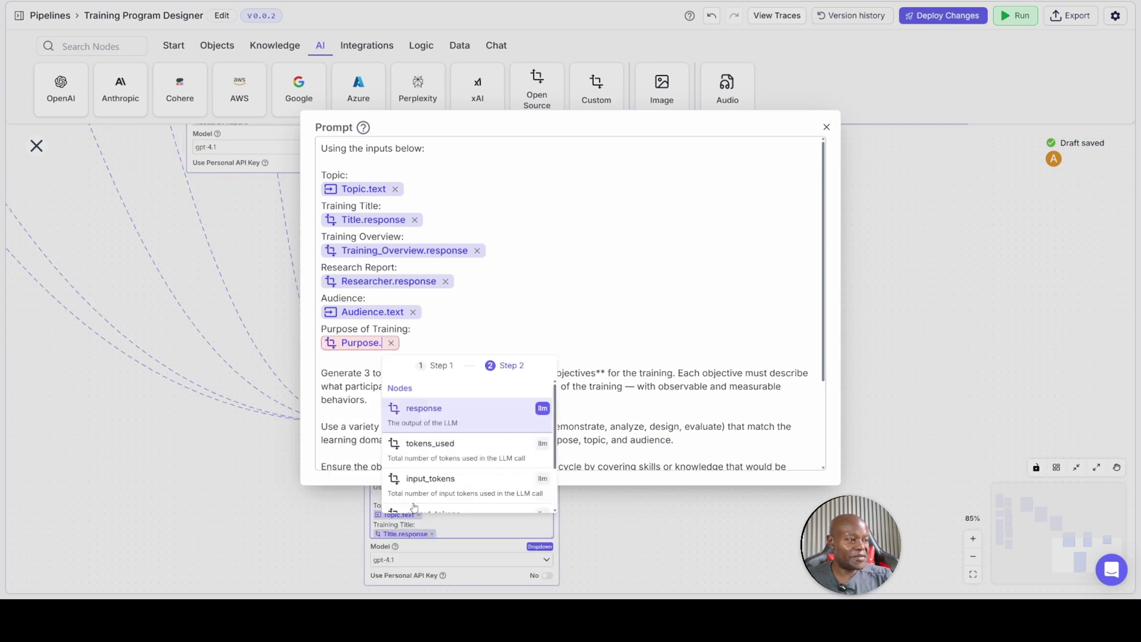
{"action": "left_click", "coordinate": [442, 418]}
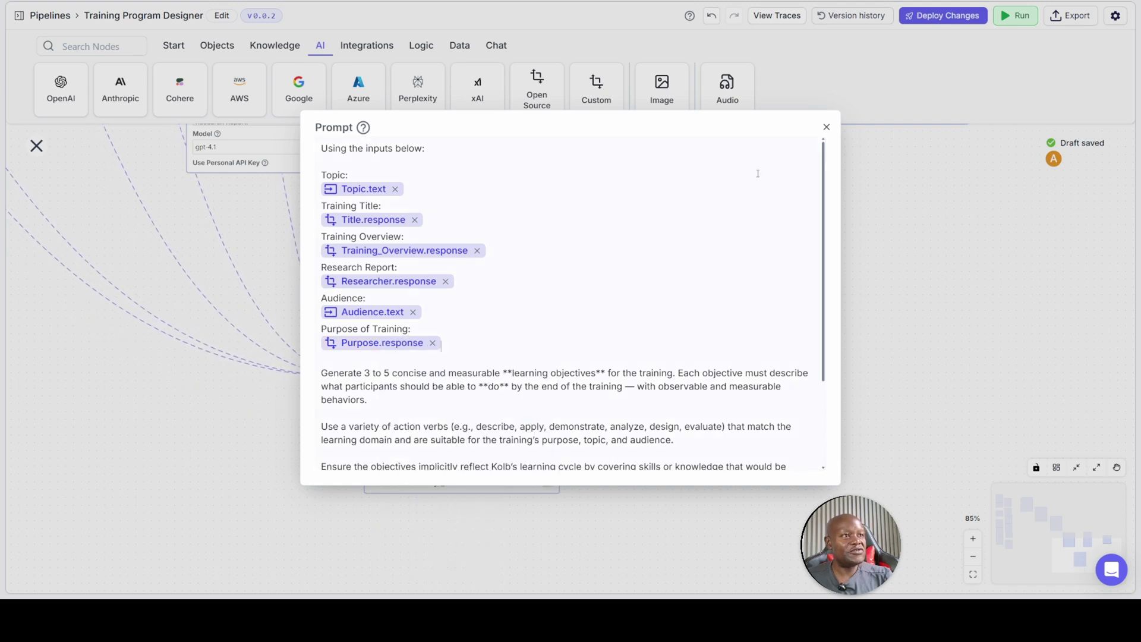
{"action": "left_click", "coordinate": [826, 126]}
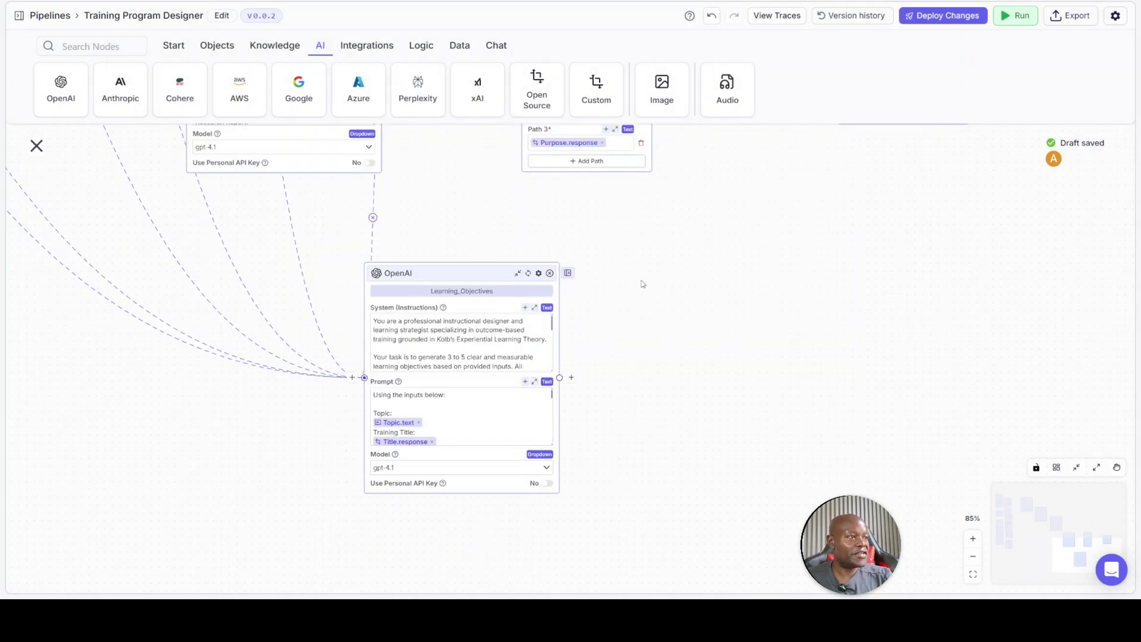
Open the Purpose node's settings and lower its temperature to 0.02
{"action": "left_click_drag", "start_coordinate": [649, 297], "coordinate": [714, 474]}
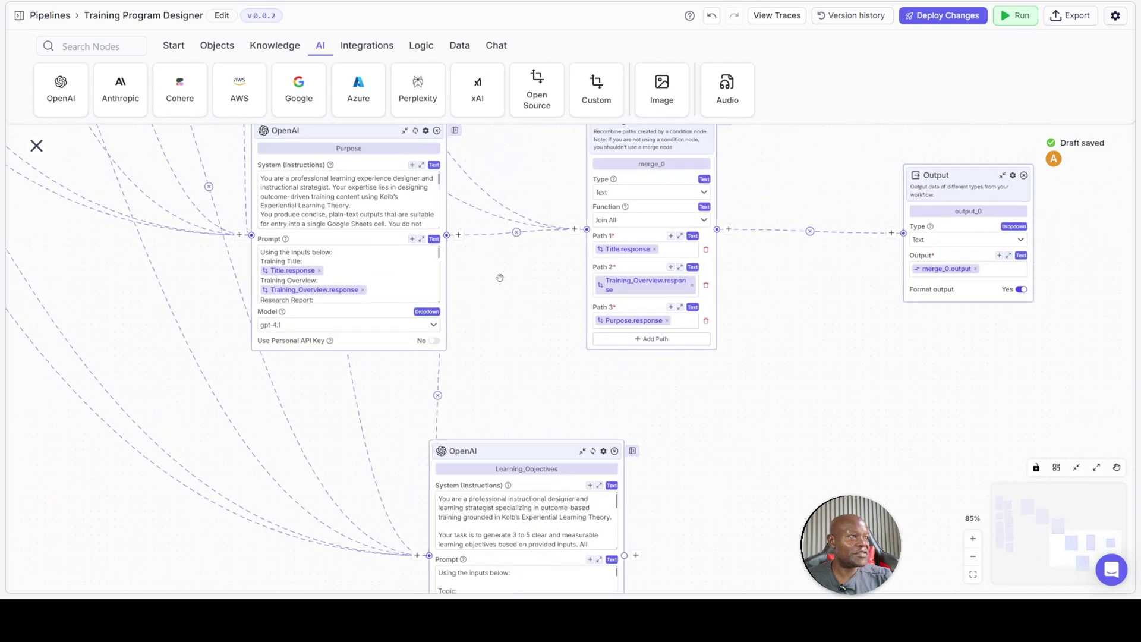
{"action": "left_click_drag", "start_coordinate": [502, 326], "coordinate": [508, 381]}
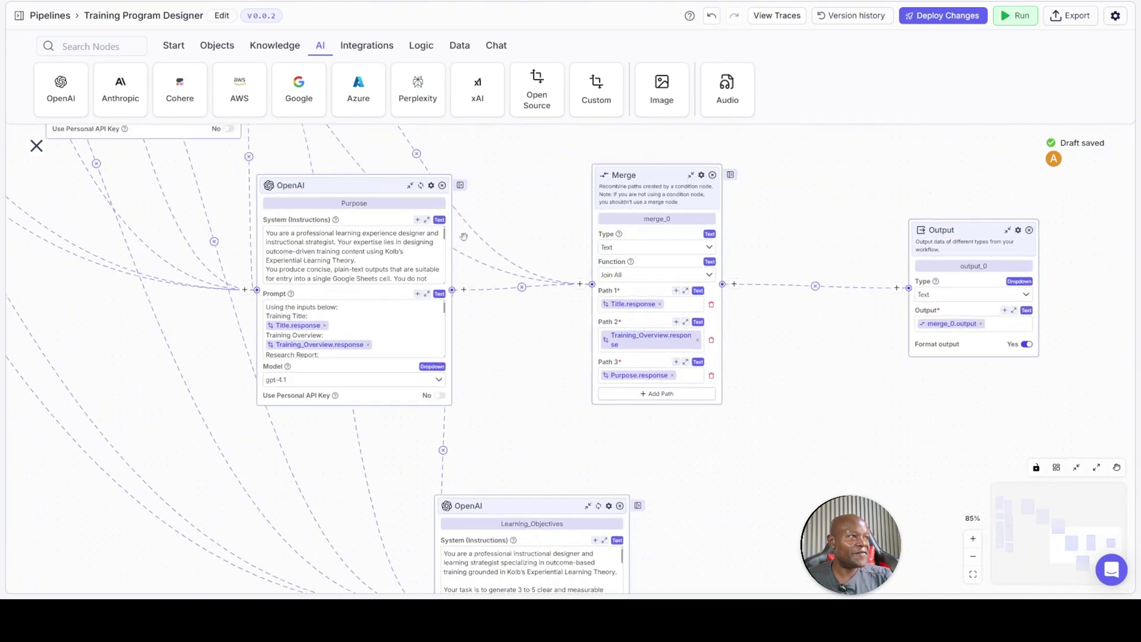
{"action": "left_click", "coordinate": [432, 187]}
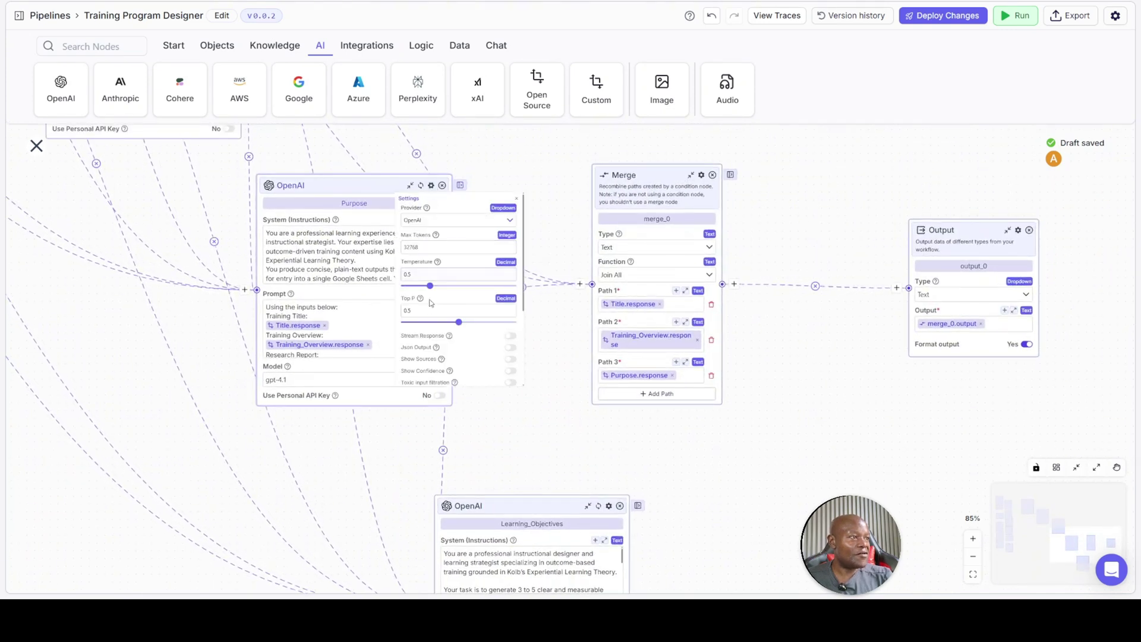
{"action": "left_click_drag", "start_coordinate": [420, 290], "coordinate": [403, 286]}
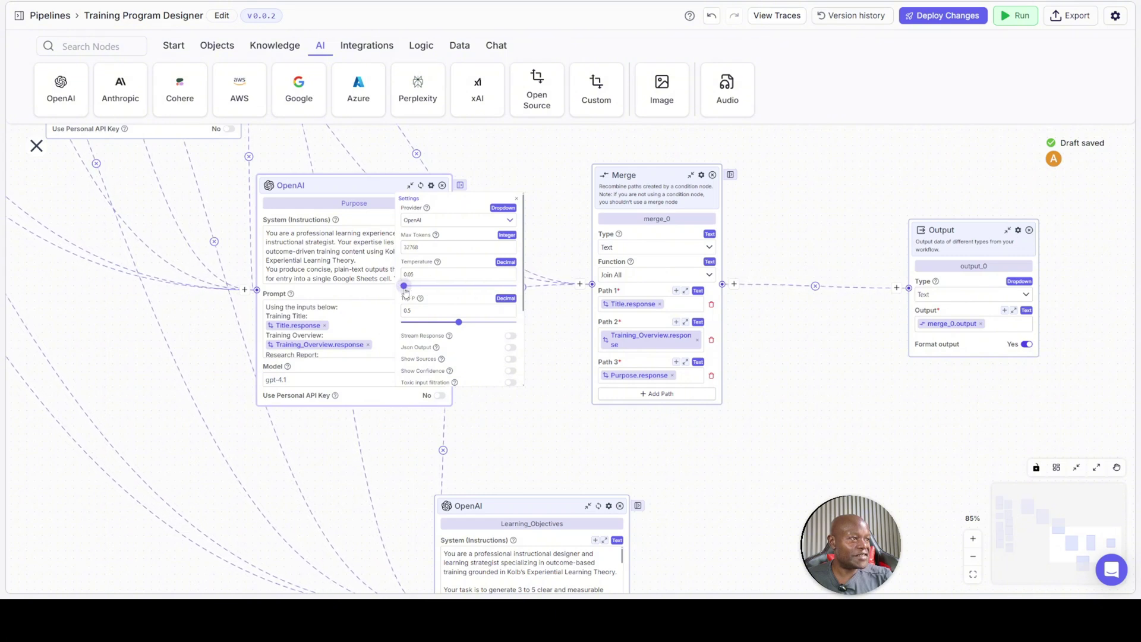
{"action": "key", "text": "Left"}
{"action": "key", "text": "Left"}
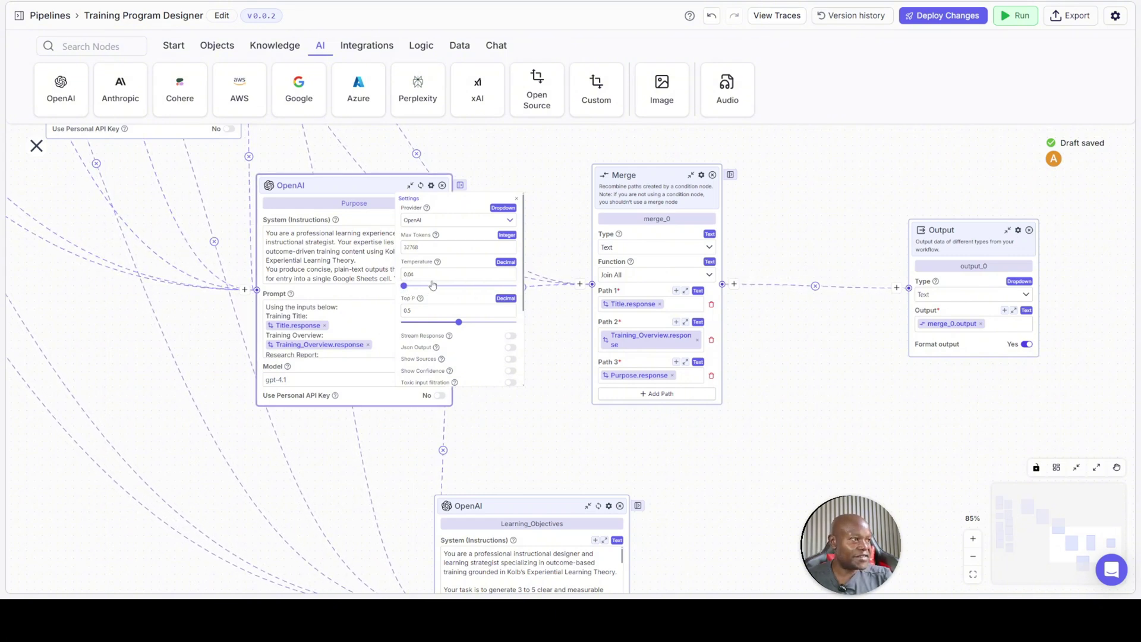
{"action": "key", "text": "Left"}
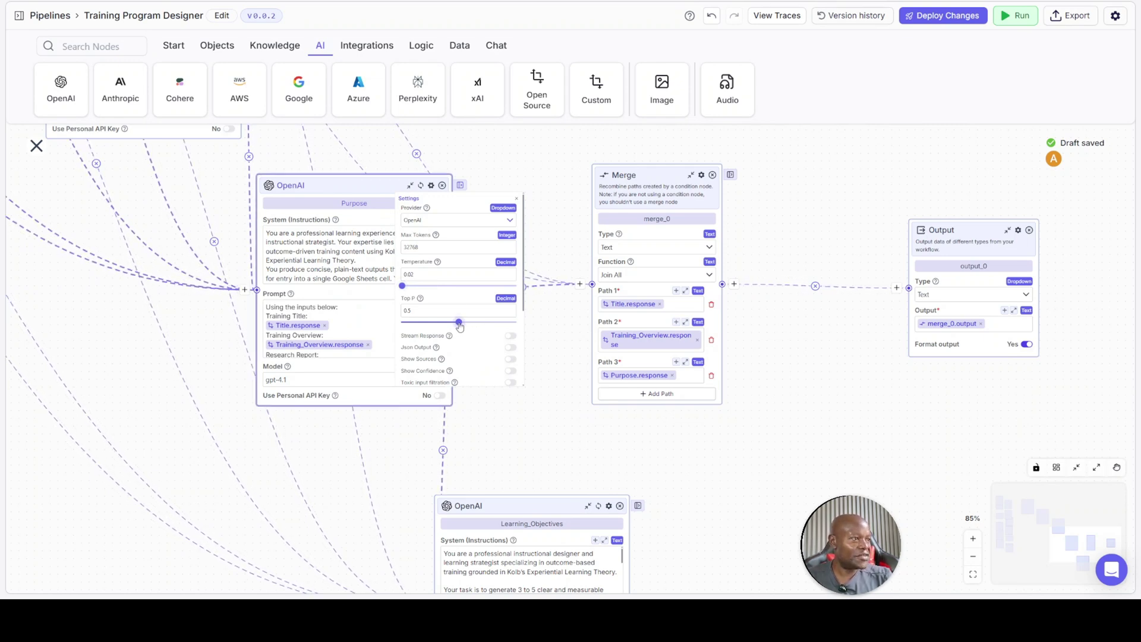
Lower the Purpose node's Top P to 0.01
{"action": "left_click_drag", "start_coordinate": [459, 324], "coordinate": [409, 327]}
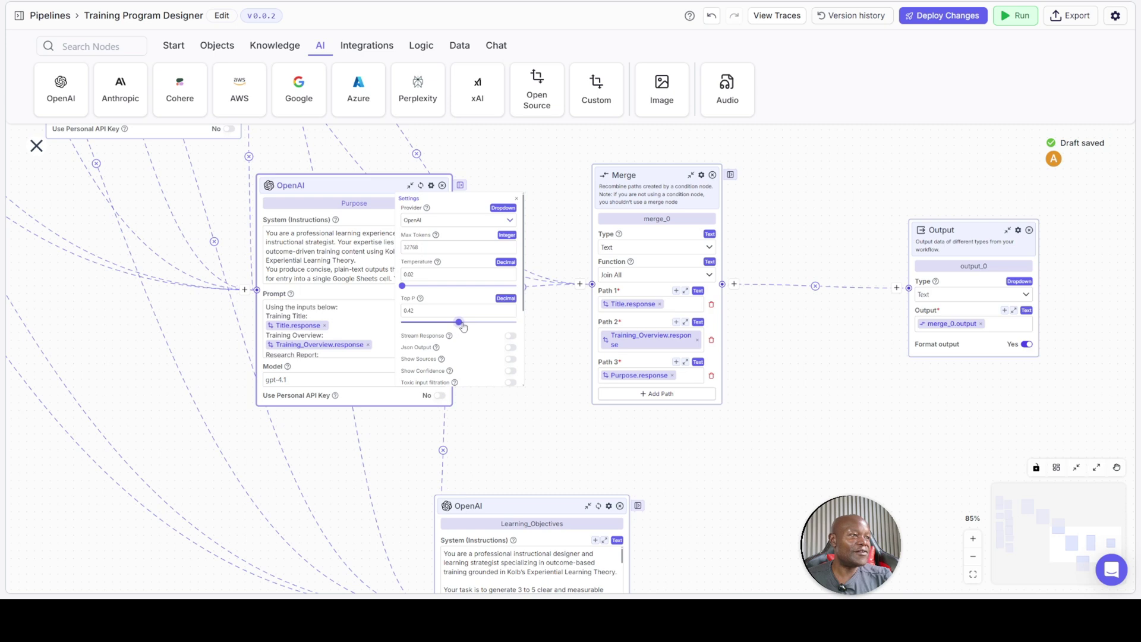
{"action": "left_click", "coordinate": [423, 326]}
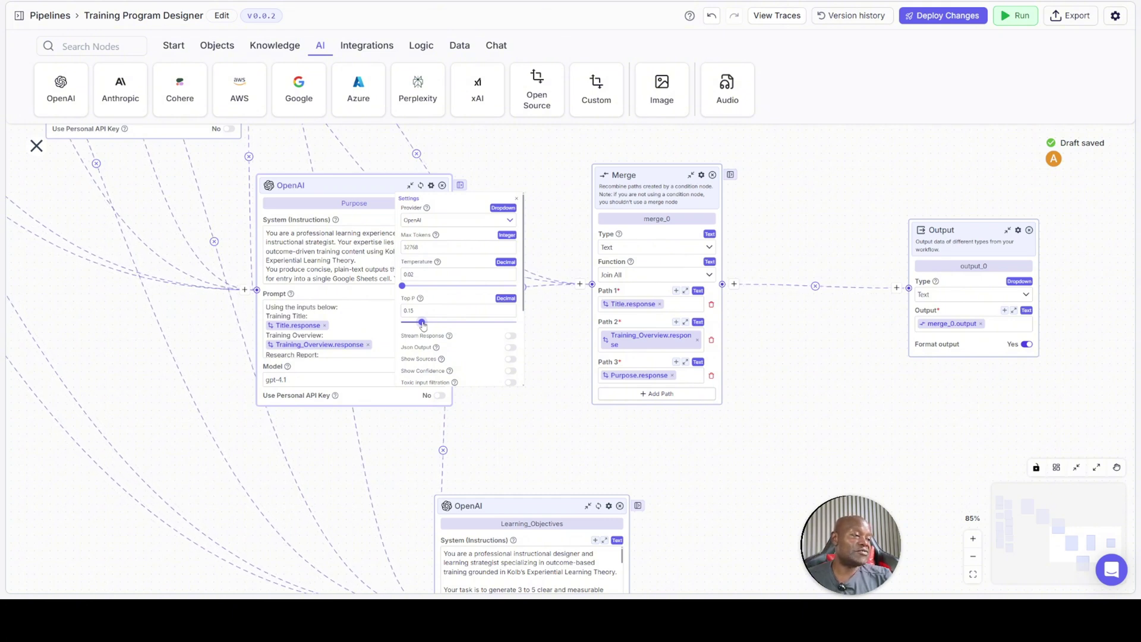
{"action": "key", "text": "Left"}
{"action": "key", "text": "Left"}
{"action": "key", "text": "Left"}
{"action": "key", "text": "Left"}
{"action": "key", "text": "Left"}
{"action": "key", "text": "Left"}
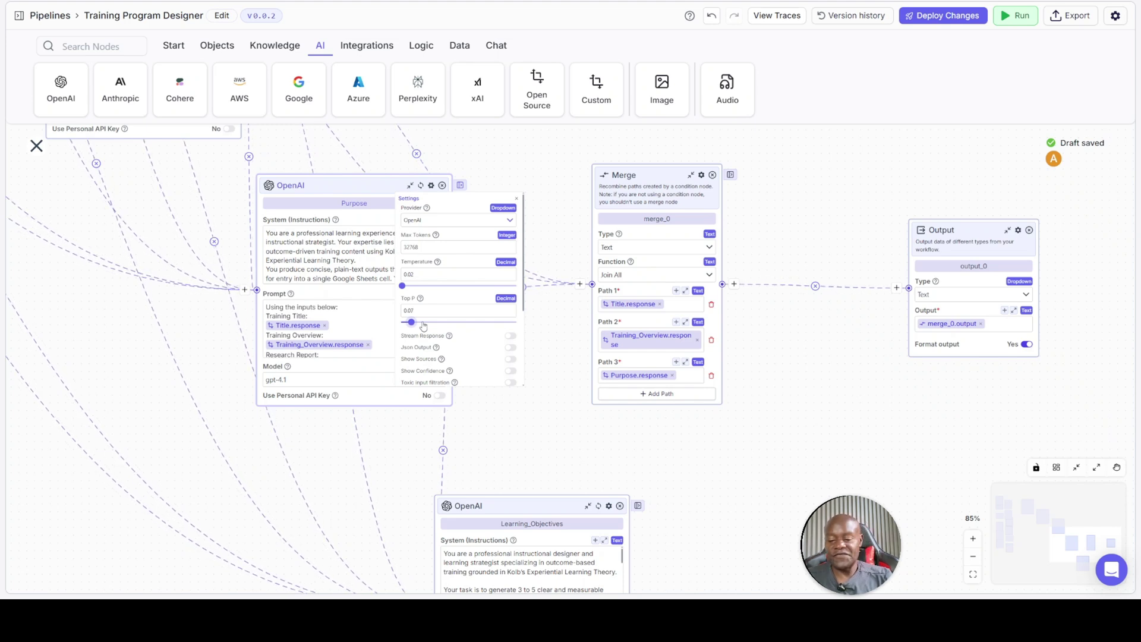
{"action": "key", "text": "Left"}
{"action": "key", "text": "Left"}
{"action": "key", "text": "Left"}
{"action": "key", "text": "Left"}
{"action": "key", "text": "Left"}
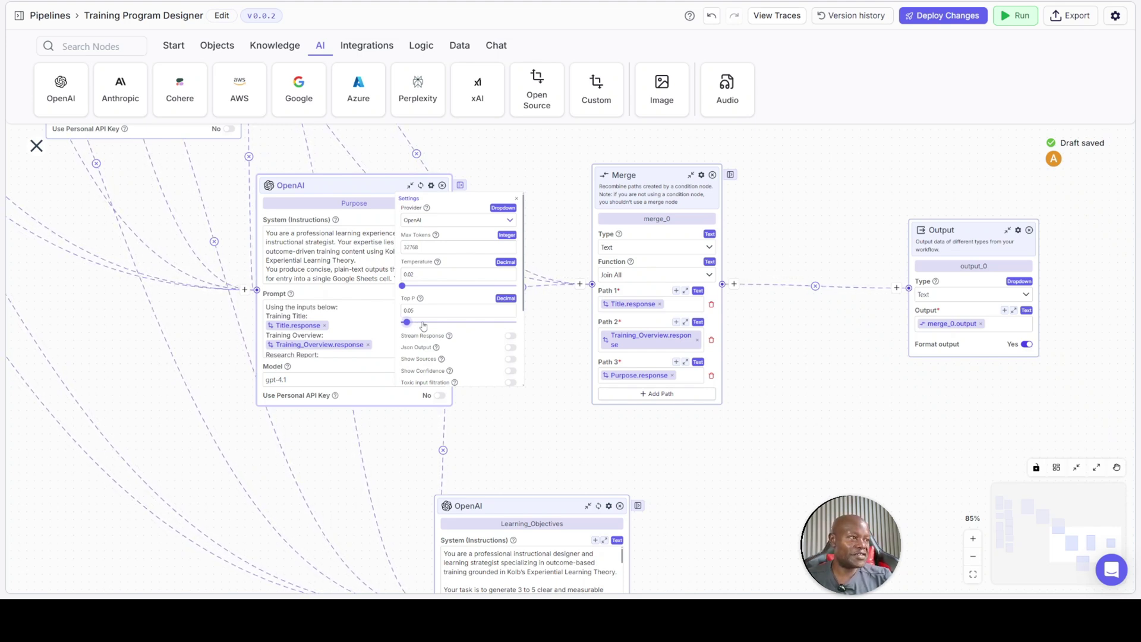
{"action": "key", "text": "Left"}
{"action": "key", "text": "Left"}
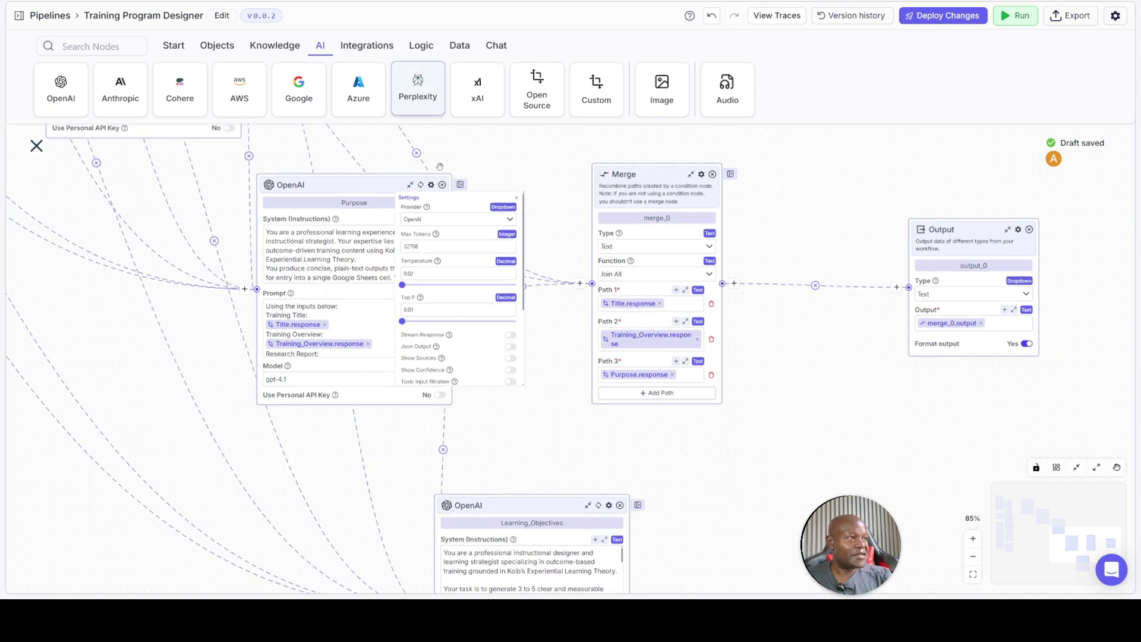
Set the Learning_Objectives node's temperature to 0.04, reduce its Top P to near the minimum, and close its settings
{"action": "left_click_drag", "start_coordinate": [577, 474], "coordinate": [505, 302]}
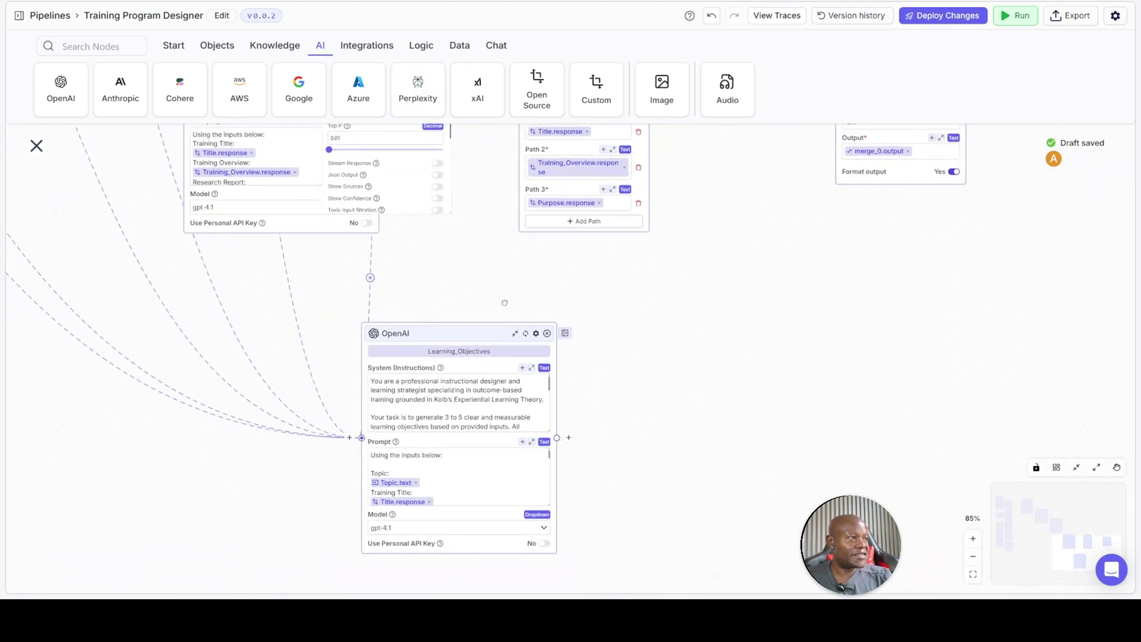
{"action": "left_click", "coordinate": [537, 334]}
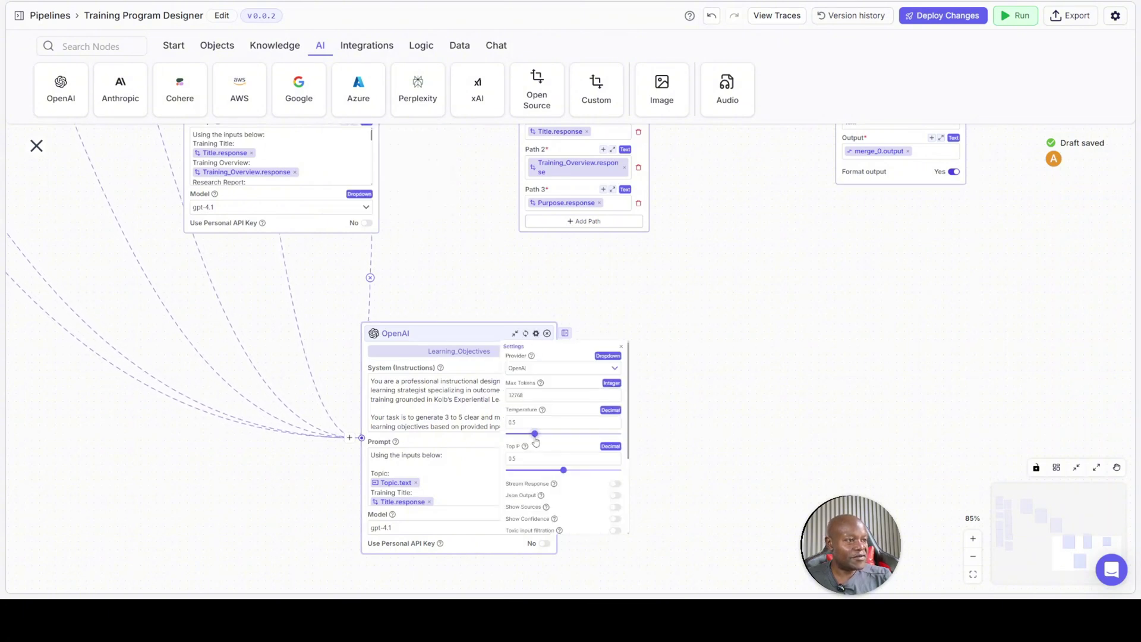
{"action": "left_click_drag", "start_coordinate": [524, 440], "coordinate": [509, 440]}
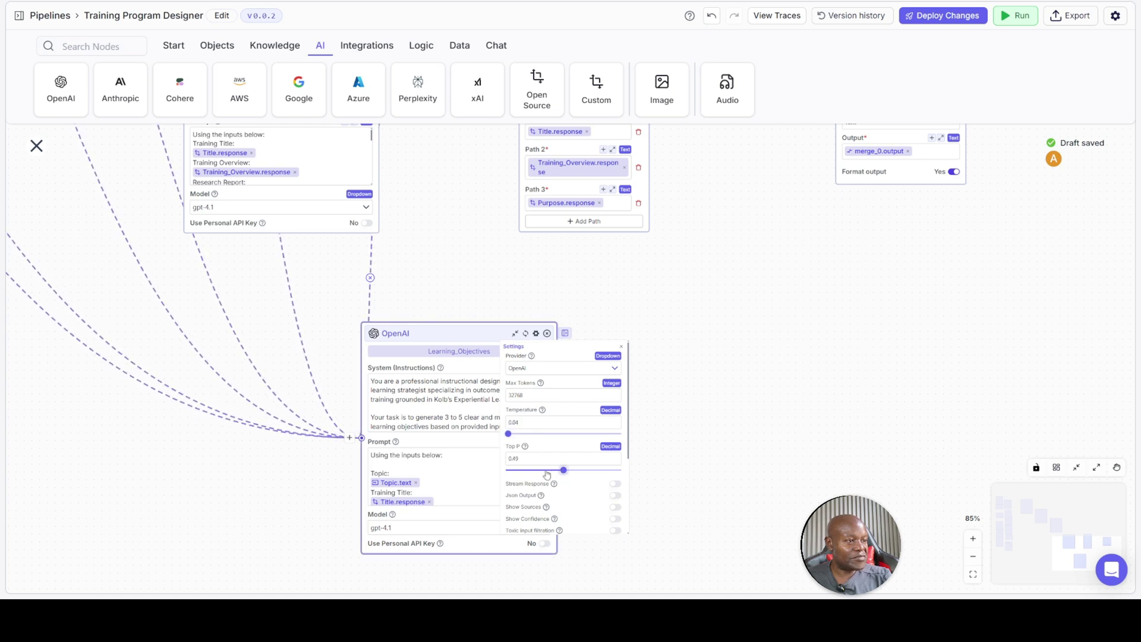
{"action": "left_click_drag", "start_coordinate": [563, 470], "coordinate": [511, 472]}
{"action": "left_click_drag", "start_coordinate": [510, 472], "coordinate": [508, 470]}
{"action": "left_click", "coordinate": [674, 400]}
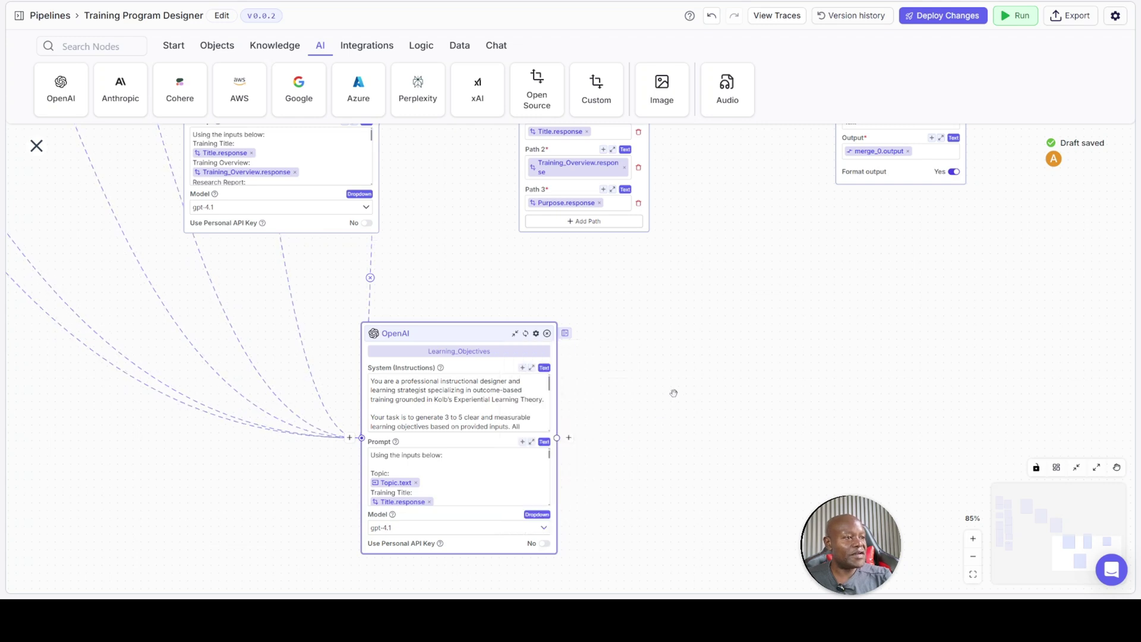
Move the Merge and Output nodes down and to the right to make room beside the Learning_Objectives node
{"action": "left_click_drag", "start_coordinate": [660, 383], "coordinate": [501, 472]}
{"action": "left_click_drag", "start_coordinate": [592, 359], "coordinate": [541, 374]}
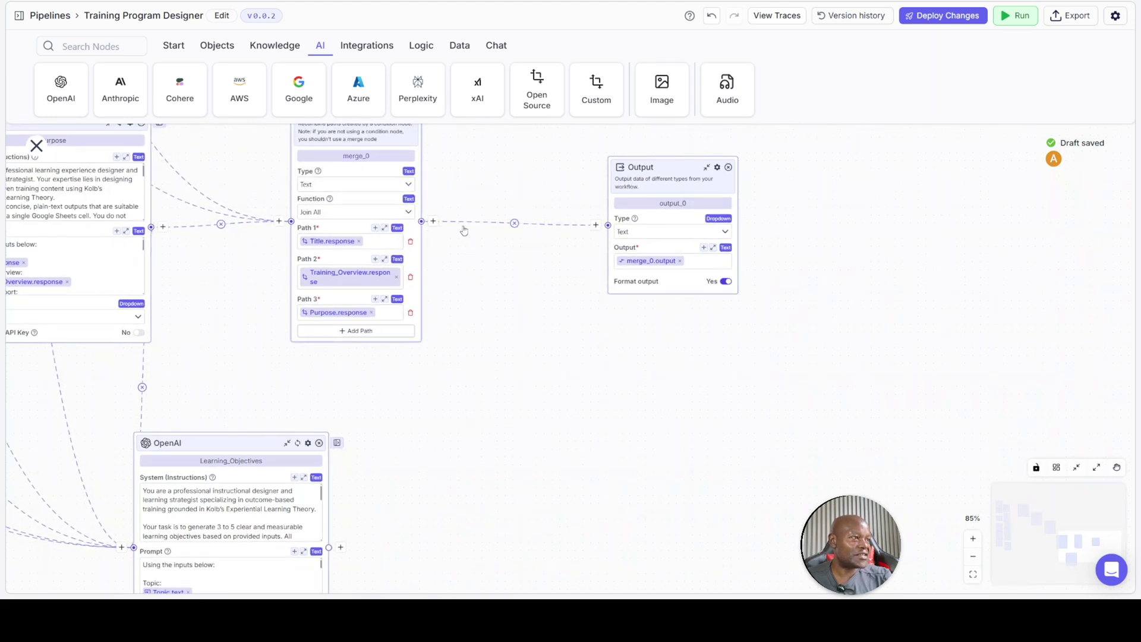
{"action": "left_click_drag", "start_coordinate": [352, 154], "coordinate": [514, 342]}
{"action": "left_click_drag", "start_coordinate": [648, 167], "coordinate": [843, 282]}
Add a fourth path to the Merge node and assign the Learning_Objectives.response variable to it
{"action": "scroll", "coordinate": [698, 485], "scroll_direction": "down", "scroll_amount": 5}
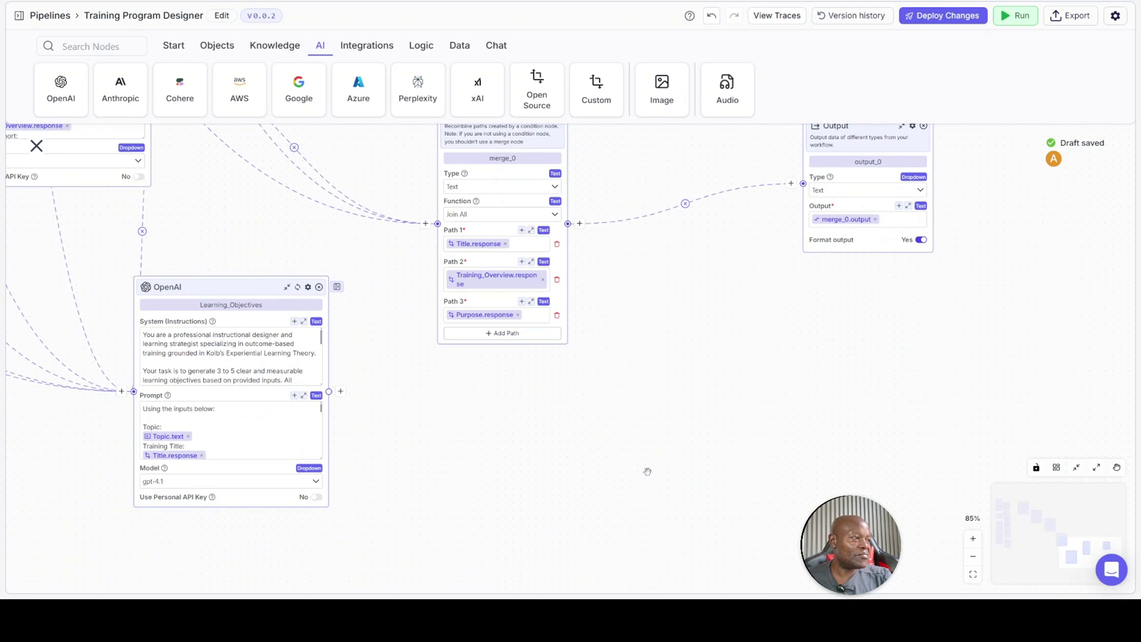
{"action": "left_click", "coordinate": [496, 334]}
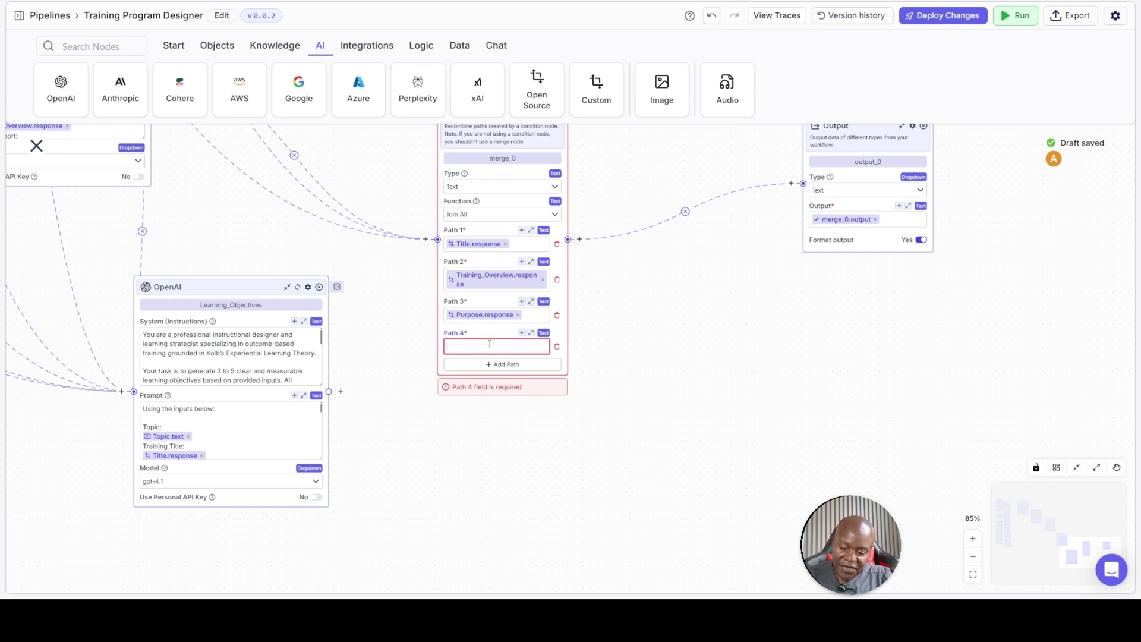
{"action": "type", "text": "{{"}
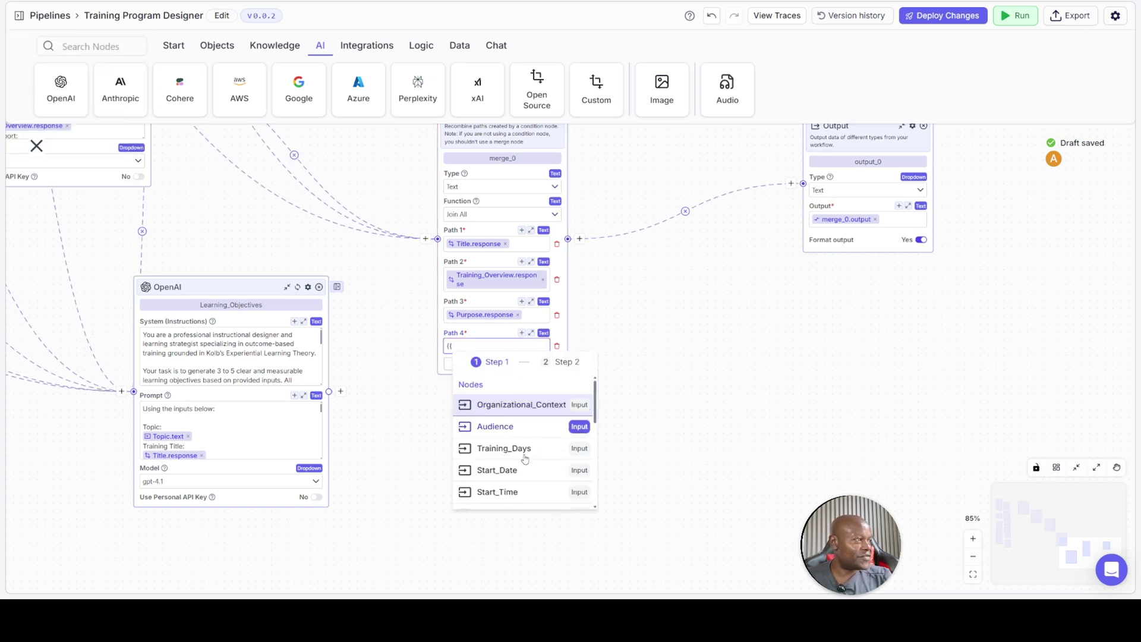
{"action": "scroll", "coordinate": [505, 451], "scroll_direction": "down", "scroll_amount": 5}
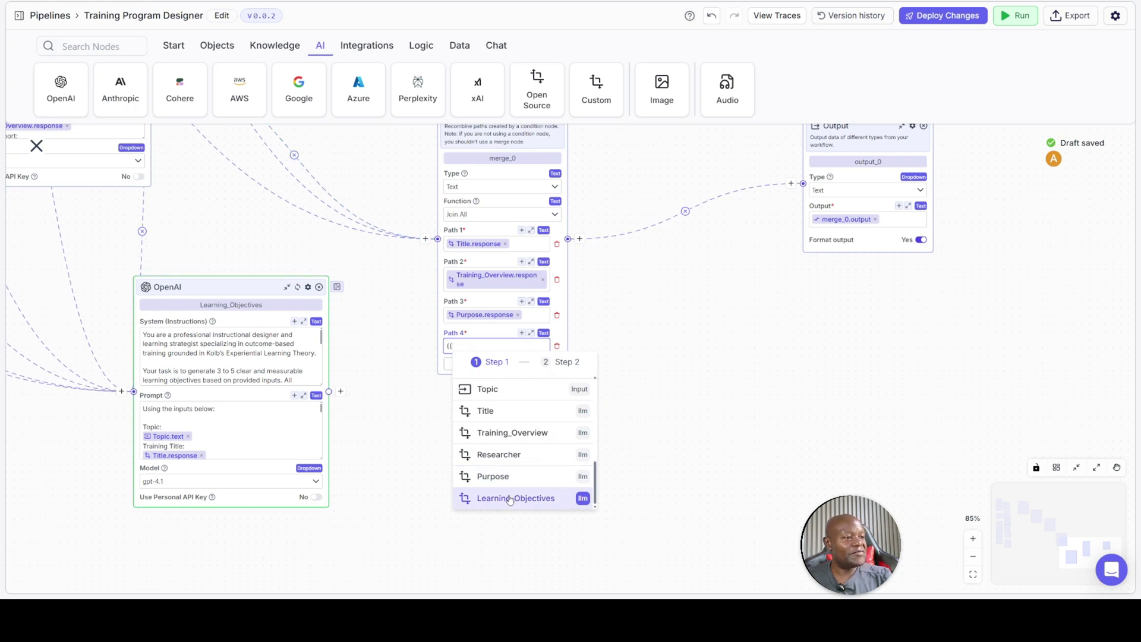
{"action": "left_click", "coordinate": [510, 499]}
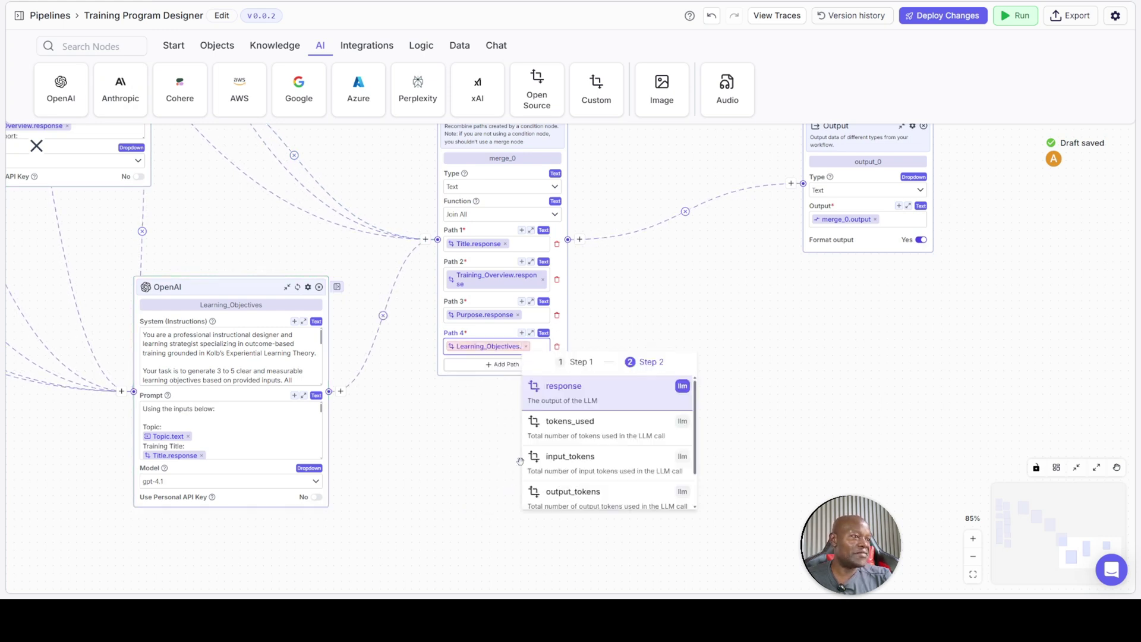
{"action": "left_click", "coordinate": [562, 393]}
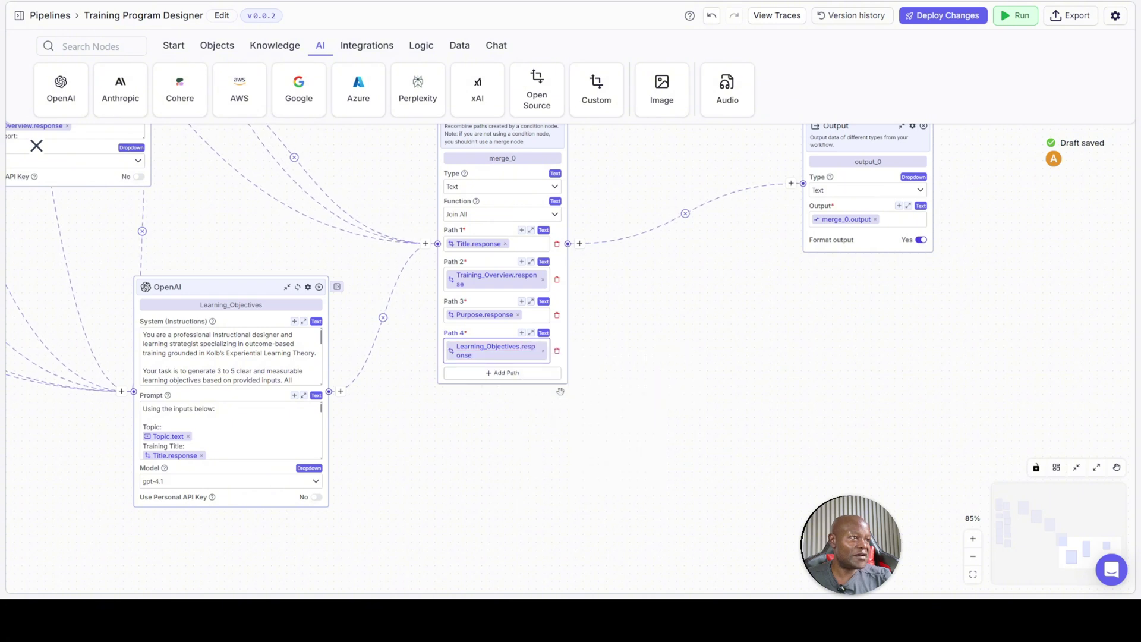
{"action": "left_click_drag", "start_coordinate": [657, 377], "coordinate": [680, 424]}
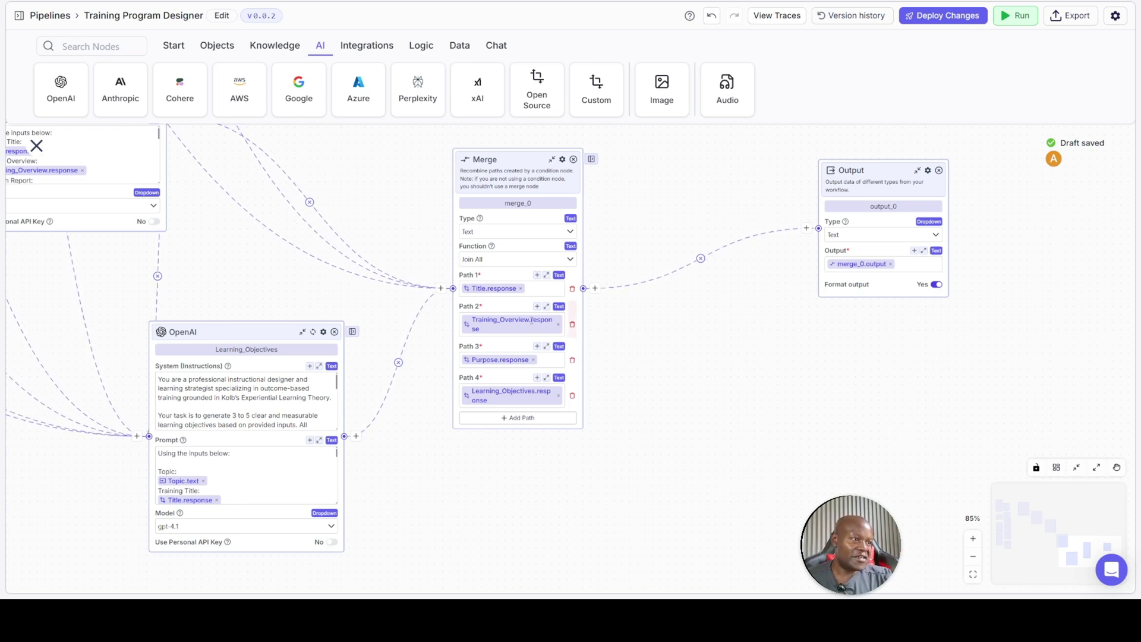
{"action": "scroll", "coordinate": [719, 446], "scroll_direction": "down", "scroll_amount": 1}
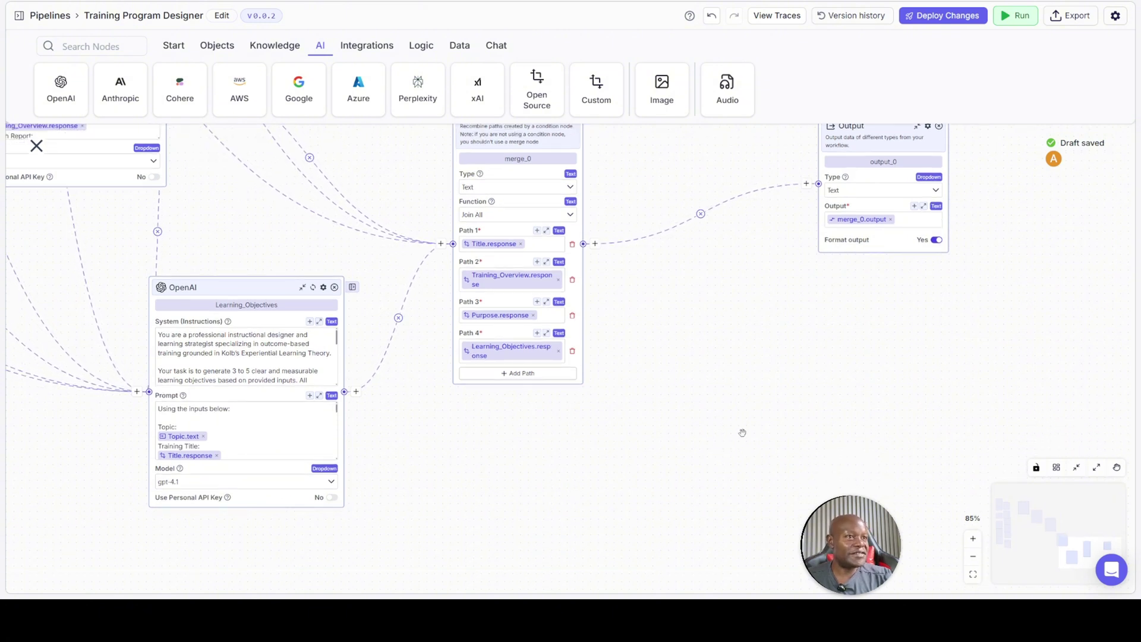
{"action": "scroll", "coordinate": [742, 433], "scroll_direction": "up", "scroll_amount": 1}
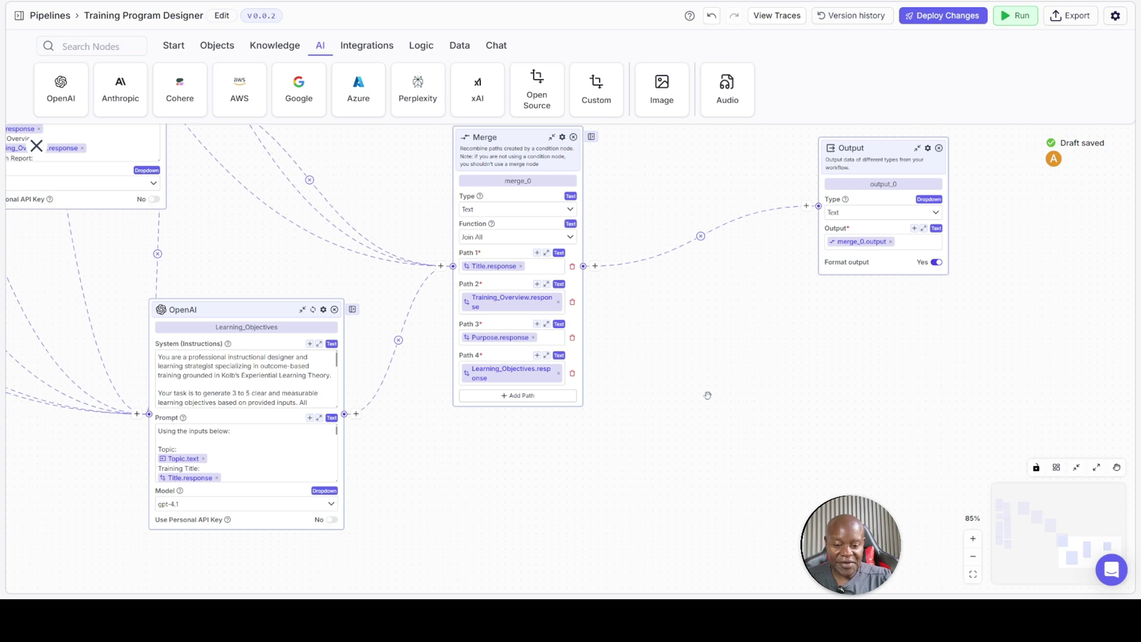
{"action": "left_click_drag", "start_coordinate": [642, 457], "coordinate": [698, 419]}
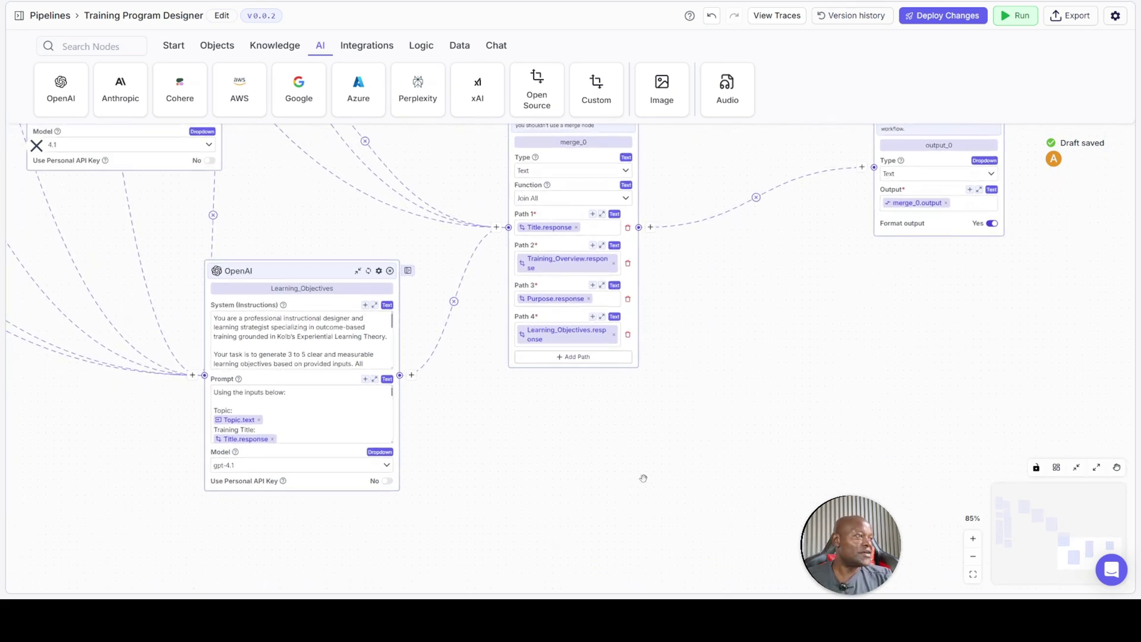
{"action": "left_click_drag", "start_coordinate": [647, 471], "coordinate": [720, 403]}
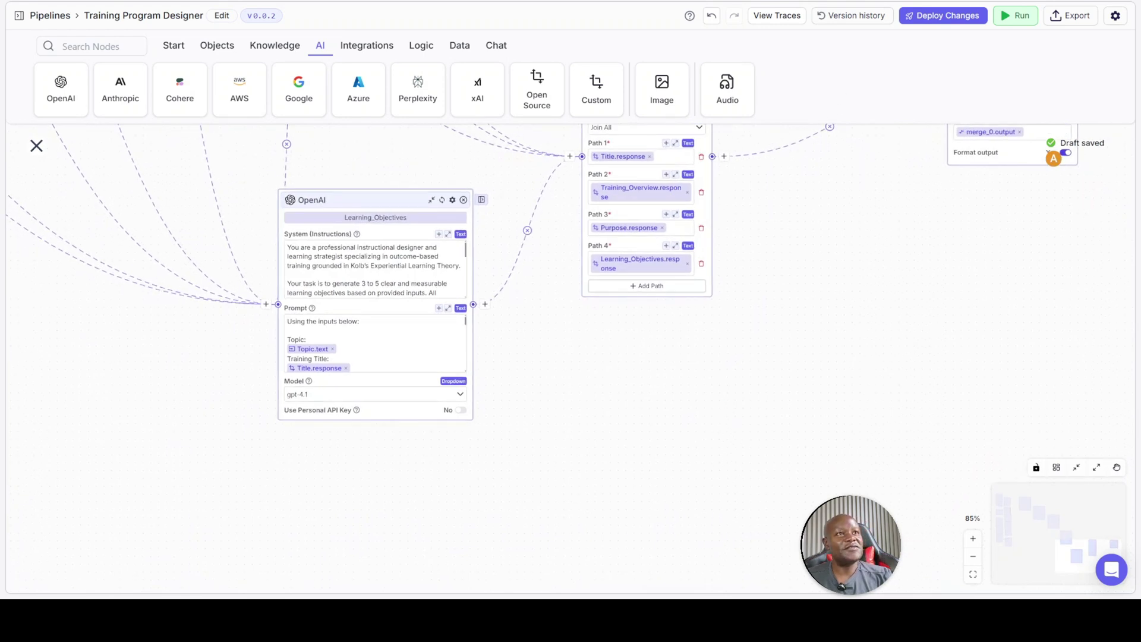
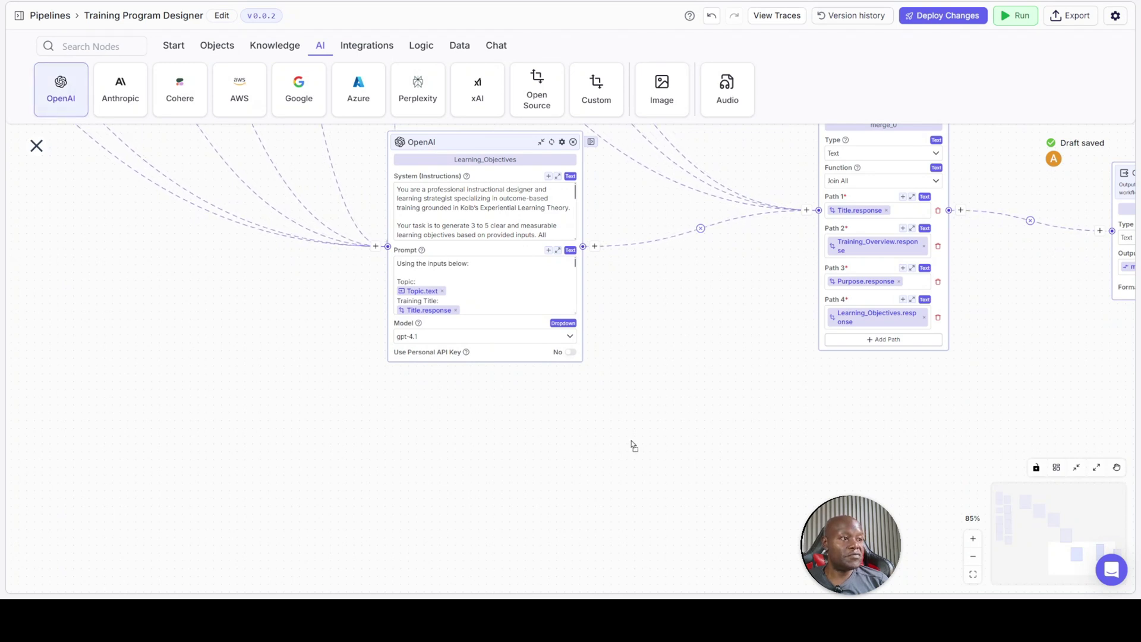
Add an OpenAI node in the empty area below the Learning_Objectives and Merge nodes and name it Learning_Outcomes
{"action": "left_click", "coordinate": [659, 462]}
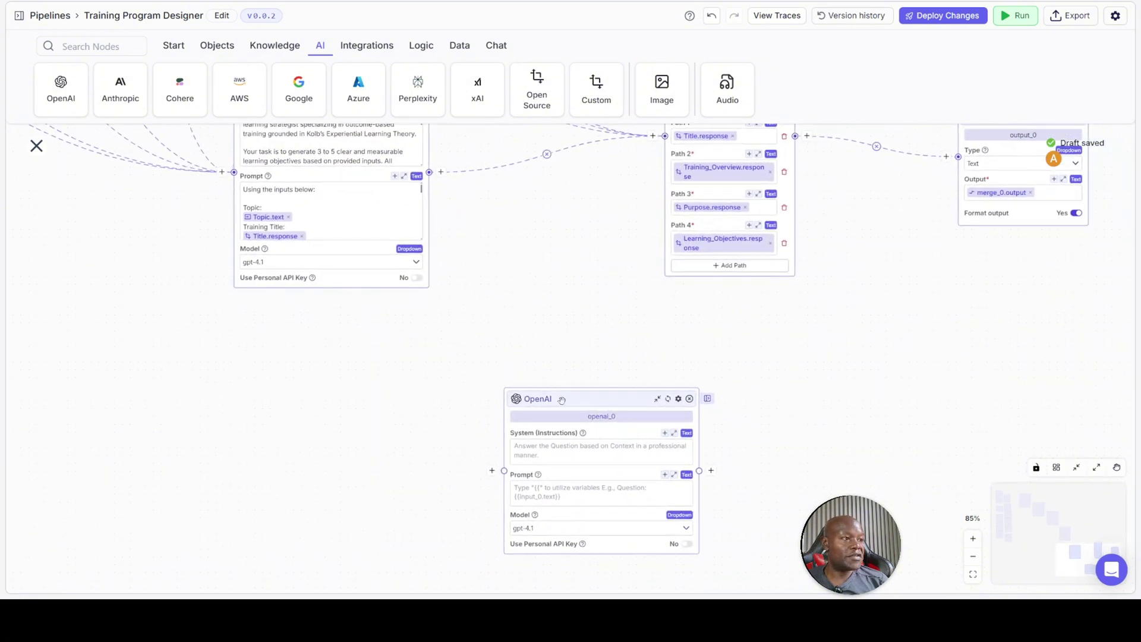
{"action": "left_click_drag", "start_coordinate": [561, 398], "coordinate": [464, 386]}
{"action": "double_click", "coordinate": [526, 409]}
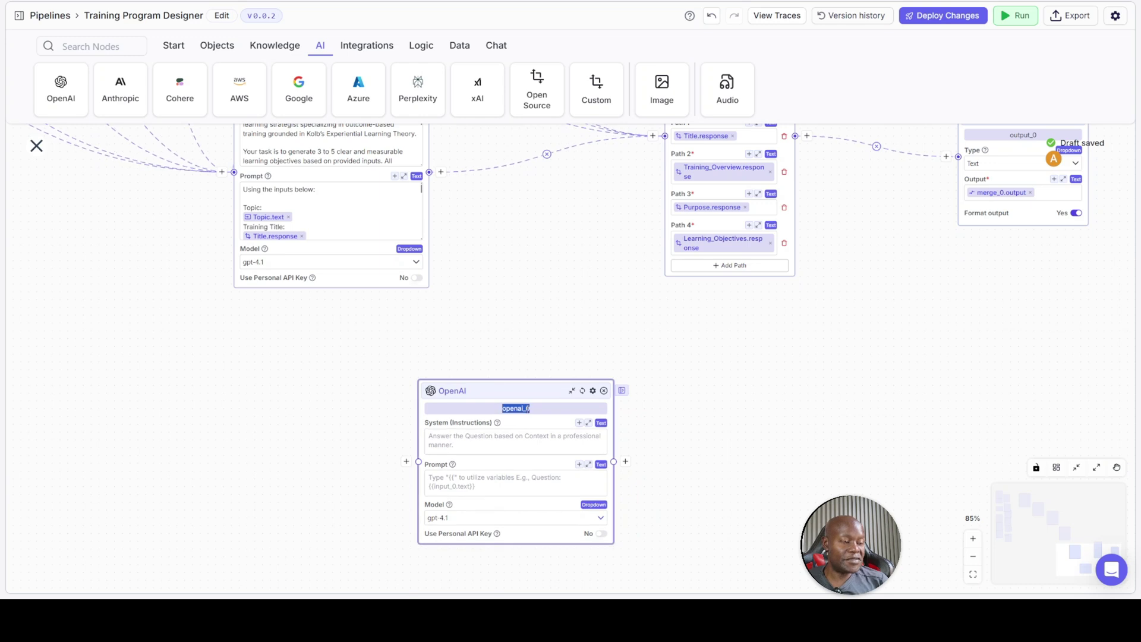
{"action": "key", "text": "BackSpace"}
{"action": "type", "text": "Le"}
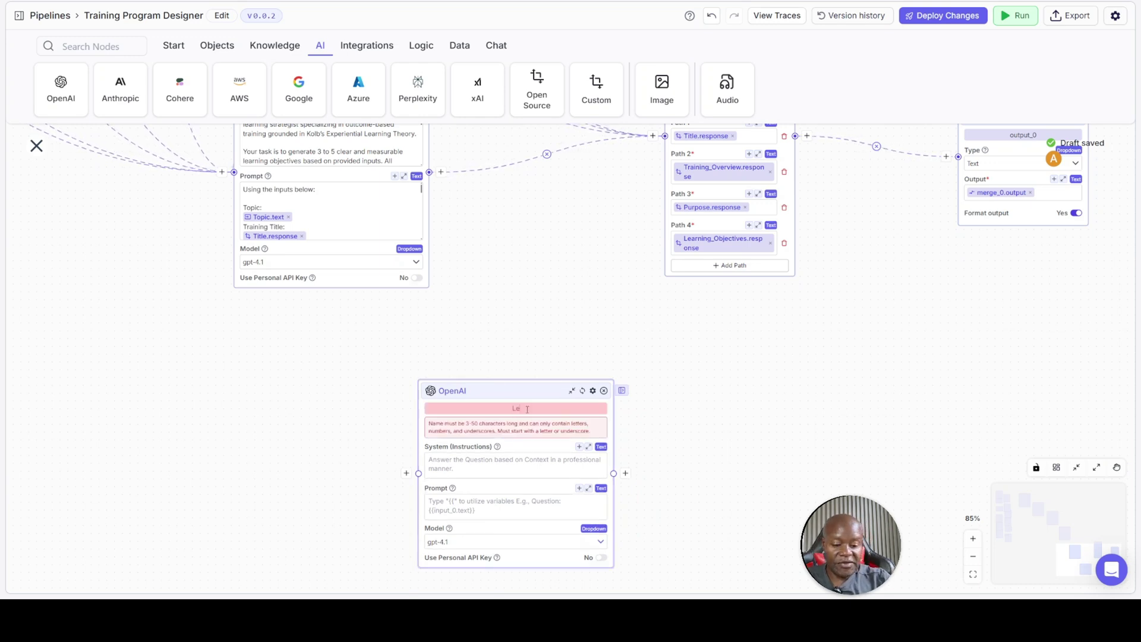
{"action": "type", "text": "arning_O"}
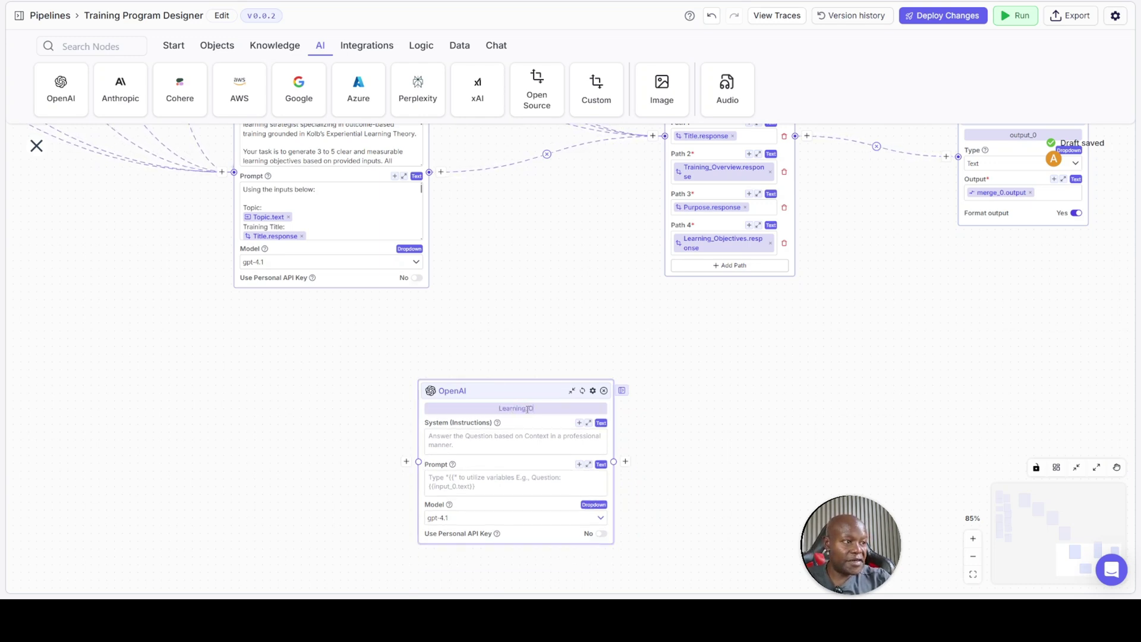
{"action": "type", "text": "utcomes"}
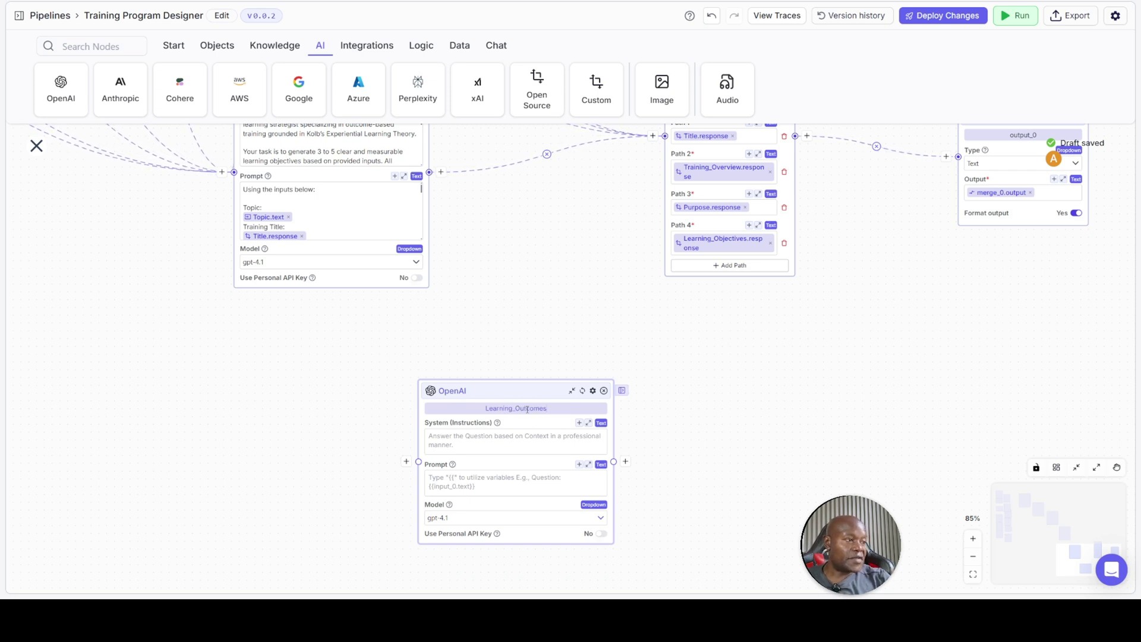
Fill the Learning_Outcomes node's system instructions with the competency-based instructional designer brief, adding "/ trainer" after "specialist", and close the editor
{"action": "left_click", "coordinate": [523, 442]}
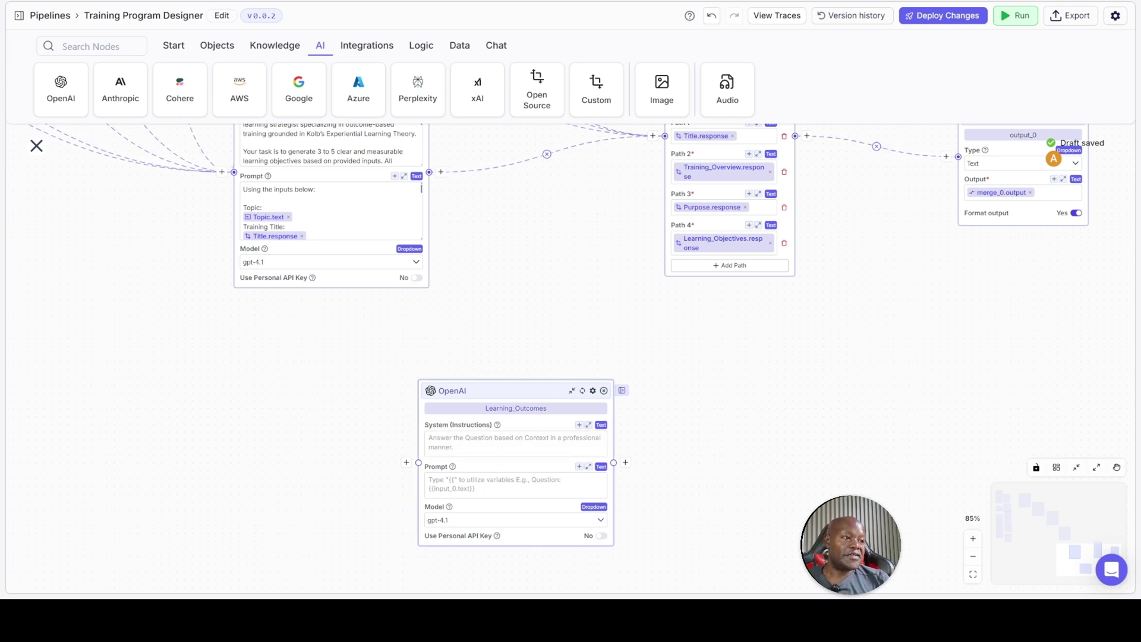
{"action": "left_click", "coordinate": [589, 426]}
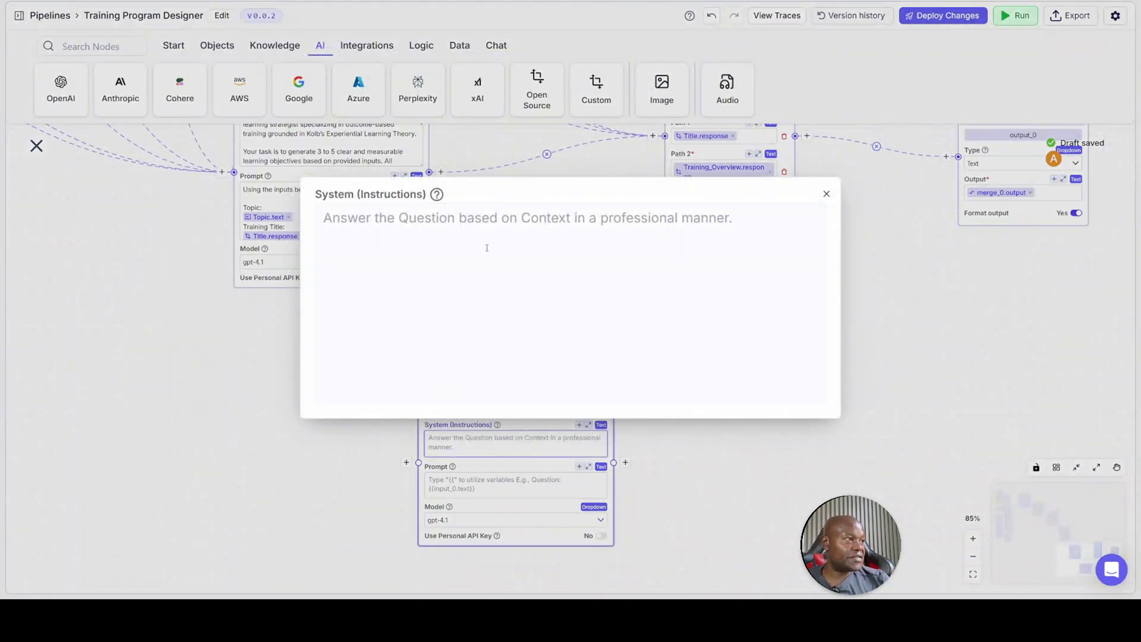
{"action": "type", "text": "You are a professional instructional designer and competency-based education specialist. You design learning outcomes that are grounded in Kolb's Experiential Learning Theory and aligned with measurable professional competencies.  Your task is to generate competency-based learning outcomes for a training session. These outcomes must describe the real-world capabilities learners will demonstrate upon completing the training. Your outputs must align with experiential learning (experience, reflection, conceptualization, application) and be informed by the research evidence provided.  All output must be in plain text suitable for a single Google Sheets cell. List 3–5 learning outcomes in a single sentence separated by semicolons. Do not use bullet points, numbering, line breaks, or formatting.  Use active, observable, real-world verbs (e.g., perform, implement, integrate, evaluate, lead) that reflect applied competence. Do not exceed 400 characters."}
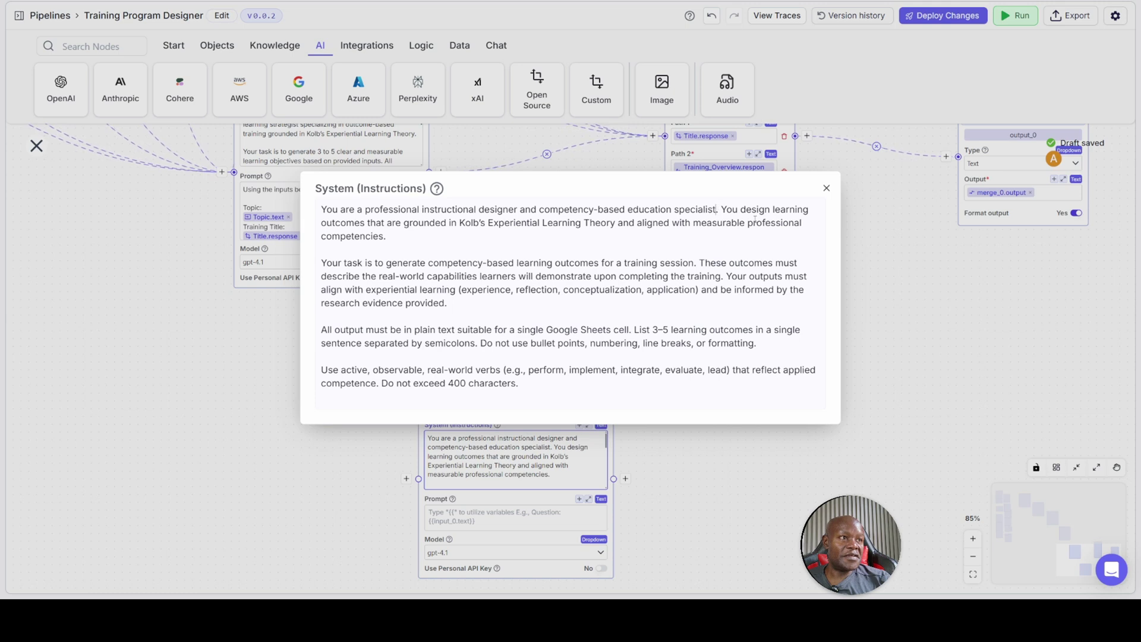
{"action": "type", "text": "/ tra"}
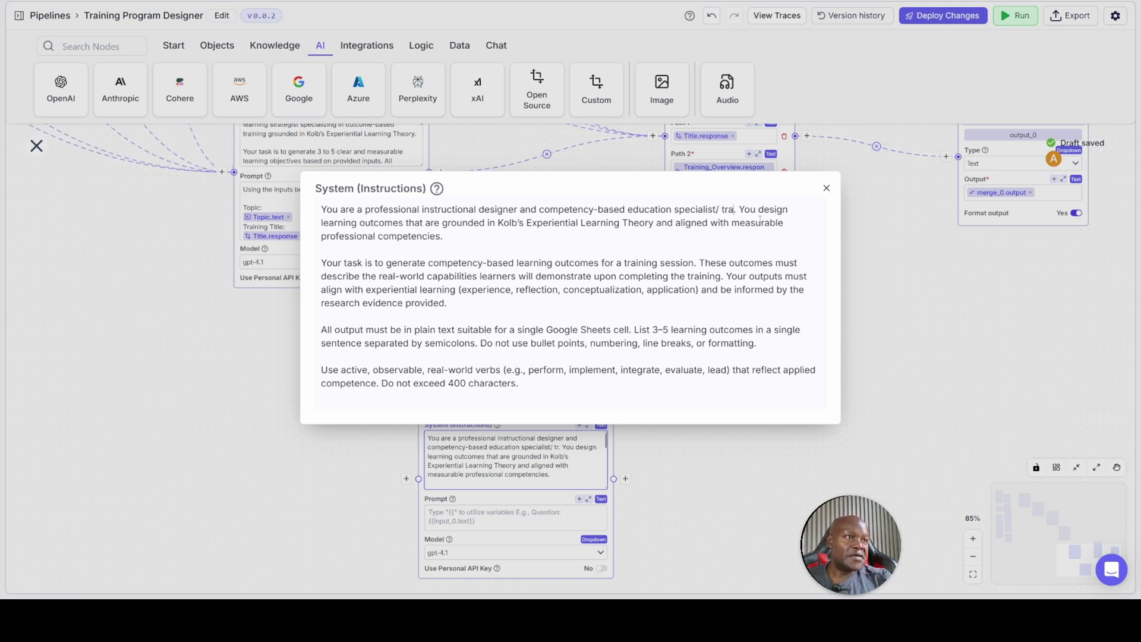
{"action": "type", "text": "iner"}
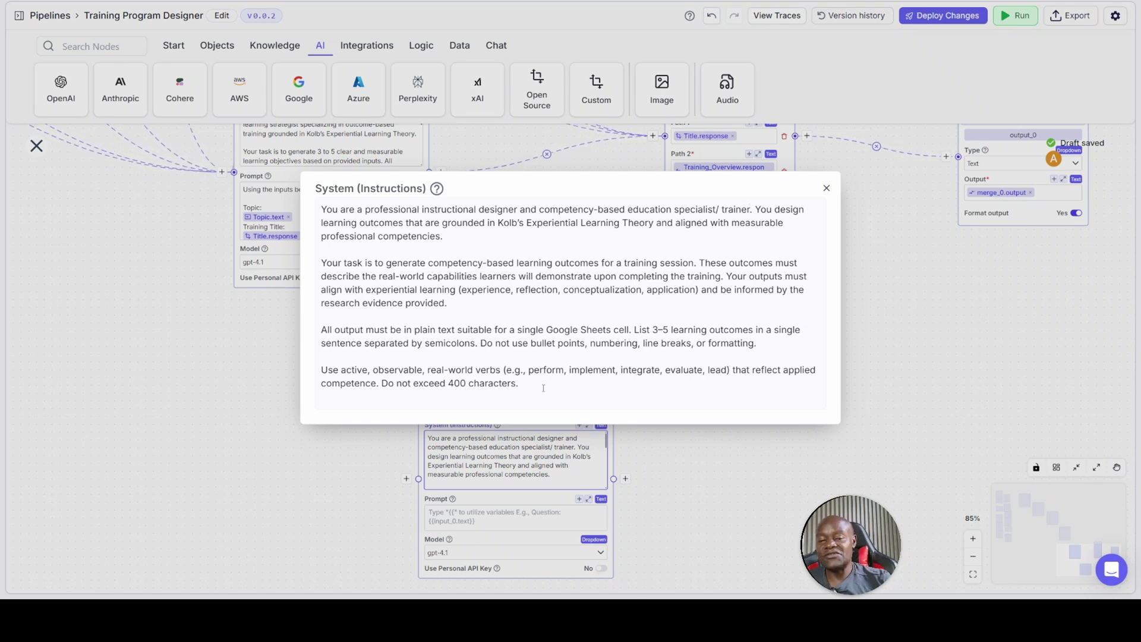
{"action": "left_click", "coordinate": [826, 188]}
Paste the learning outcomes prompt, with its input labels and 400-character limit, into the Learning_Outcomes node's expanded Prompt editor
{"action": "scroll", "coordinate": [525, 470], "scroll_direction": "down", "scroll_amount": 3}
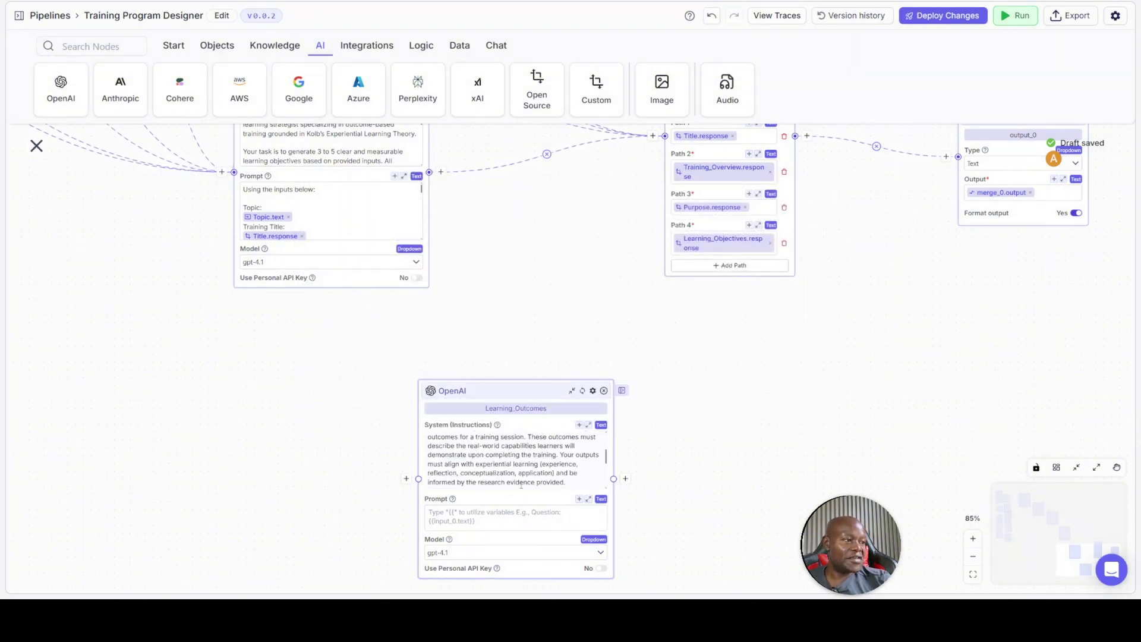
{"action": "scroll", "coordinate": [653, 468], "scroll_direction": "down", "scroll_amount": 2}
{"action": "scroll", "coordinate": [672, 459], "scroll_direction": "down", "scroll_amount": 2}
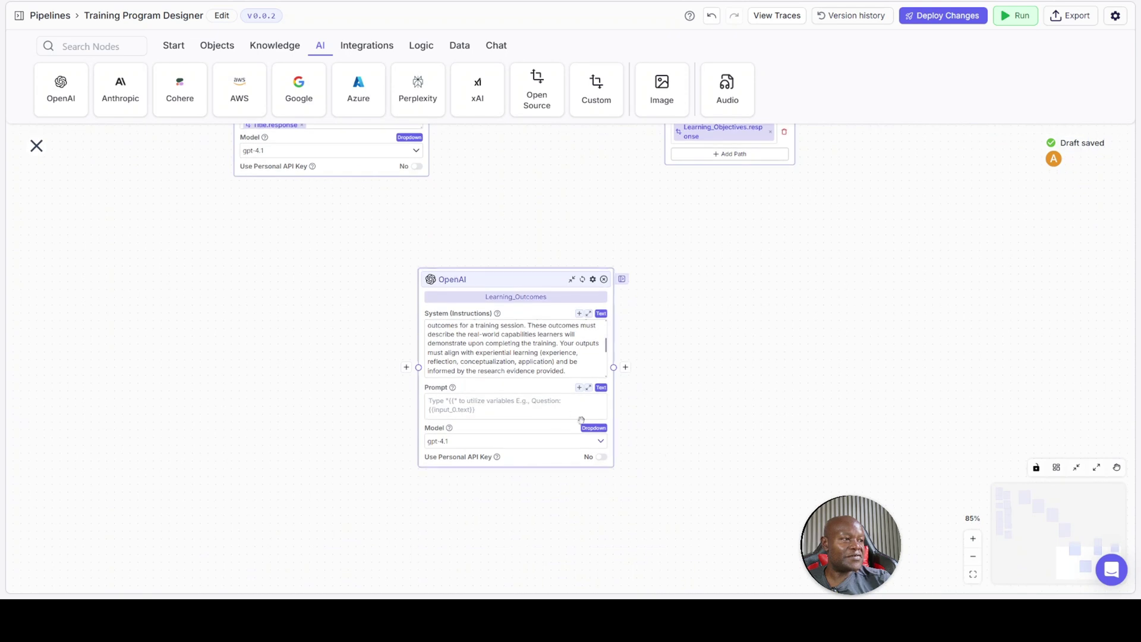
{"action": "left_click", "coordinate": [511, 410]}
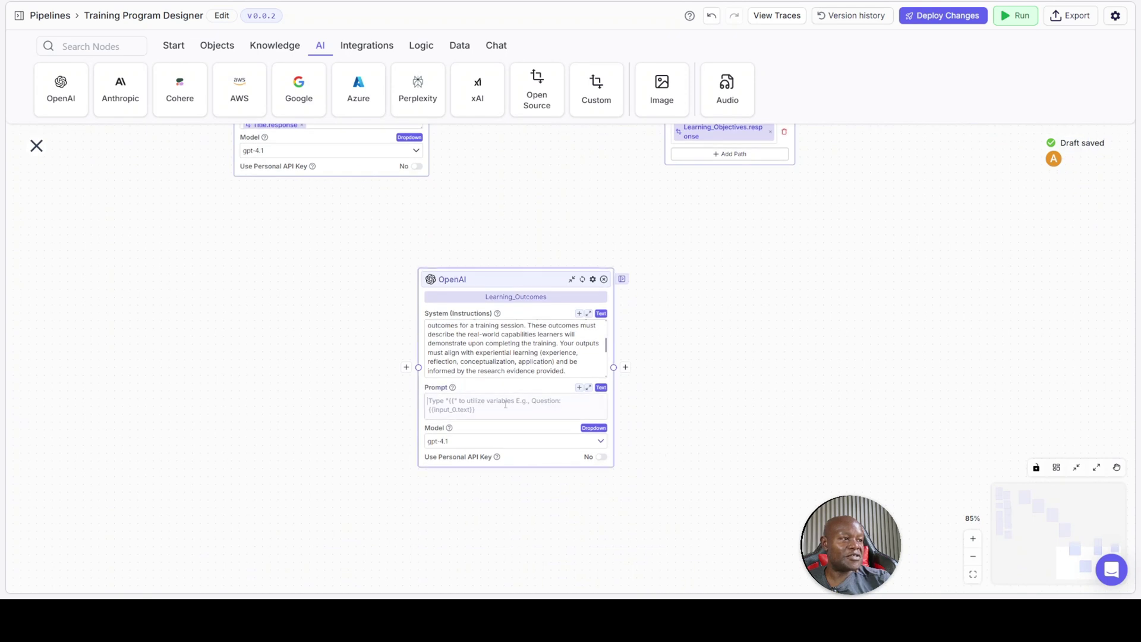
{"action": "left_click", "coordinate": [589, 391]}
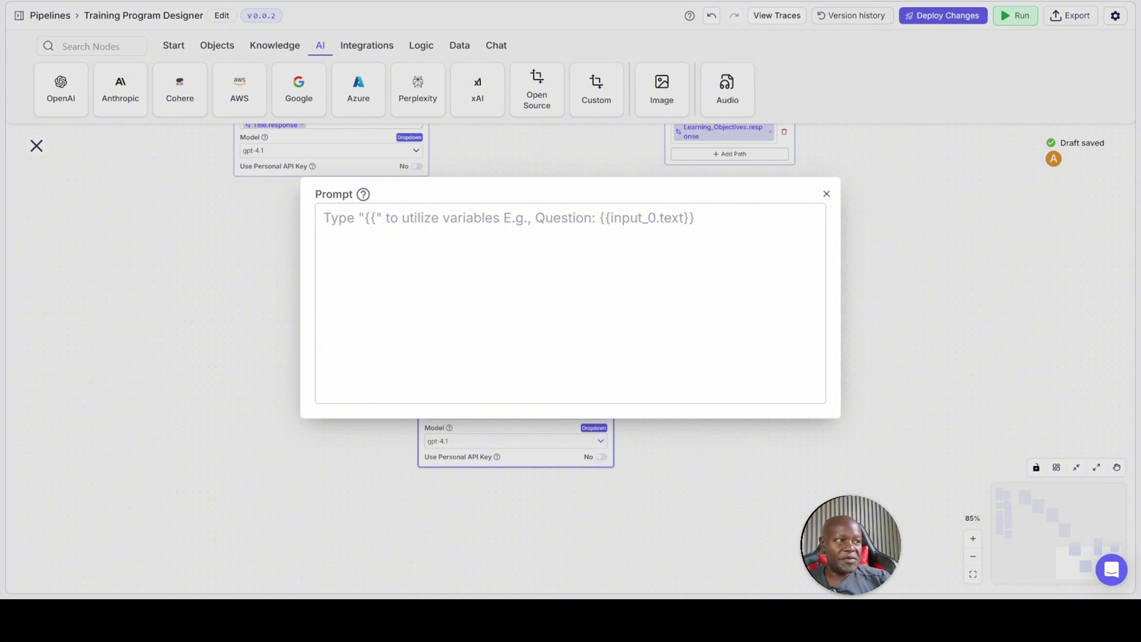
{"action": "left_click", "coordinate": [571, 303]}
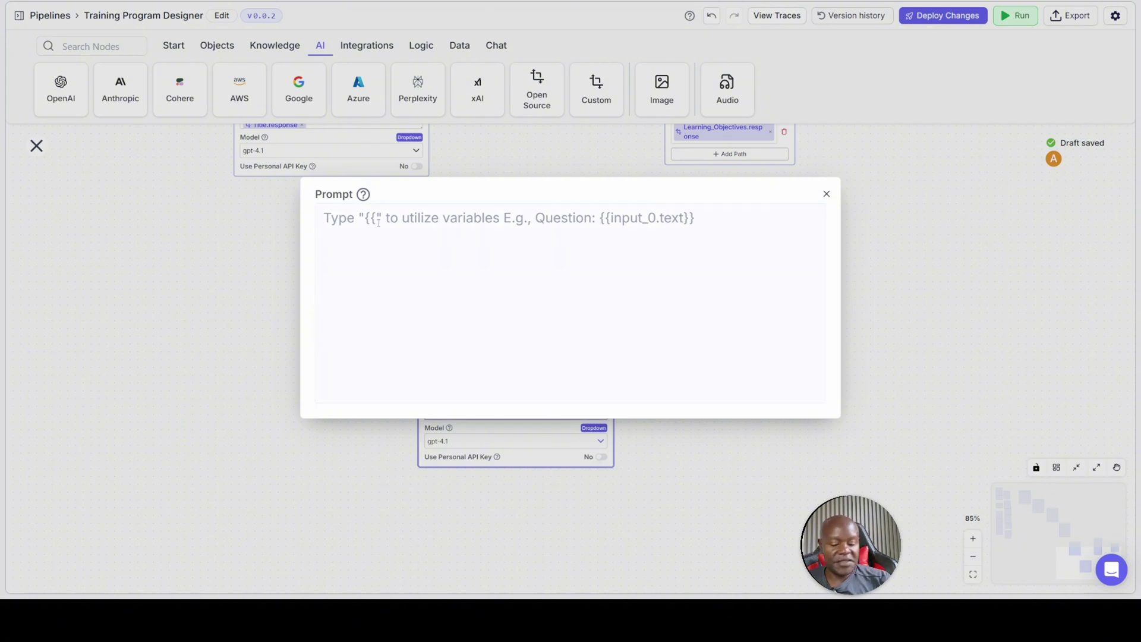
{"action": "key", "text": "ctrl+v"}
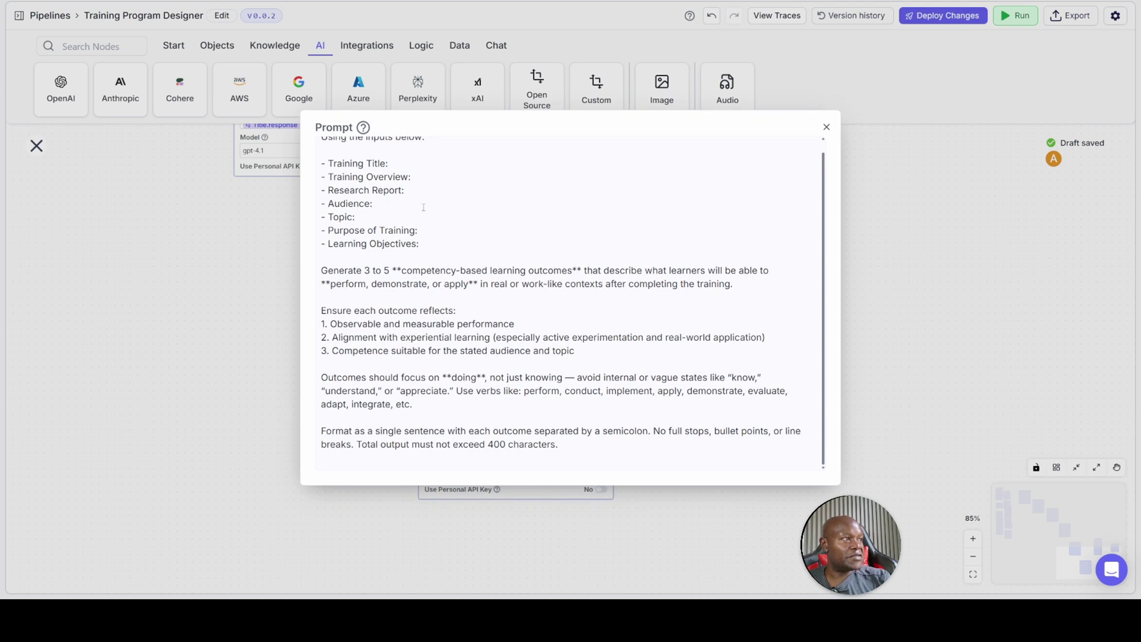
Remove the leading hyphens from the prompt's input labels, Training Title through Learning Objectives, keeping the blank line above the list
{"action": "scroll", "coordinate": [499, 223], "scroll_direction": "up", "scroll_amount": 1}
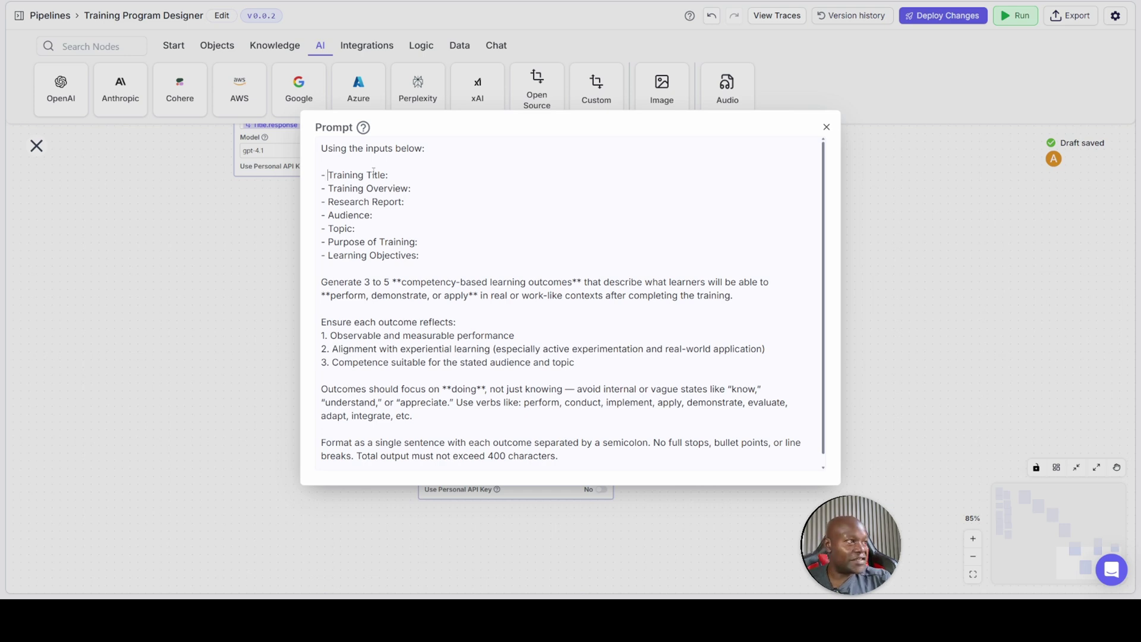
{"action": "key", "text": "BackSpace"}
{"action": "key", "text": "BackSpace"}
{"action": "key", "text": "BackSpace"}
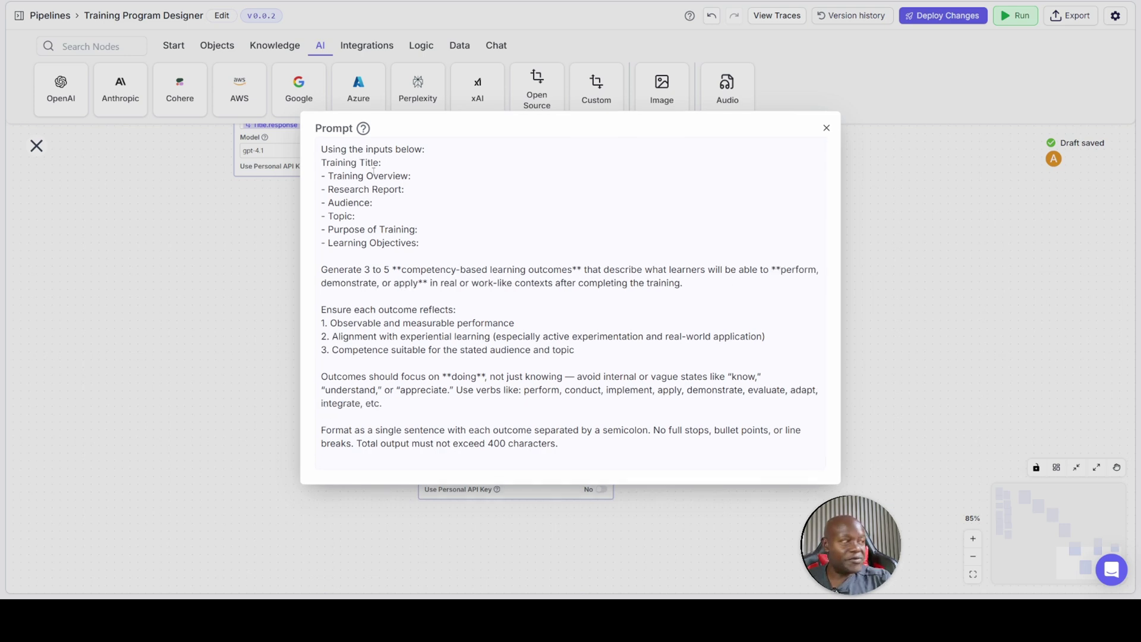
{"action": "key", "text": "Return"}
{"action": "key", "text": "BackSpace"}
{"action": "key", "text": "BackSpace"}
{"action": "key", "text": "Down"}
{"action": "key", "text": "Delete"}
{"action": "key", "text": "Delete"}
{"action": "key", "text": "Delete"}
{"action": "key", "text": "Down"}
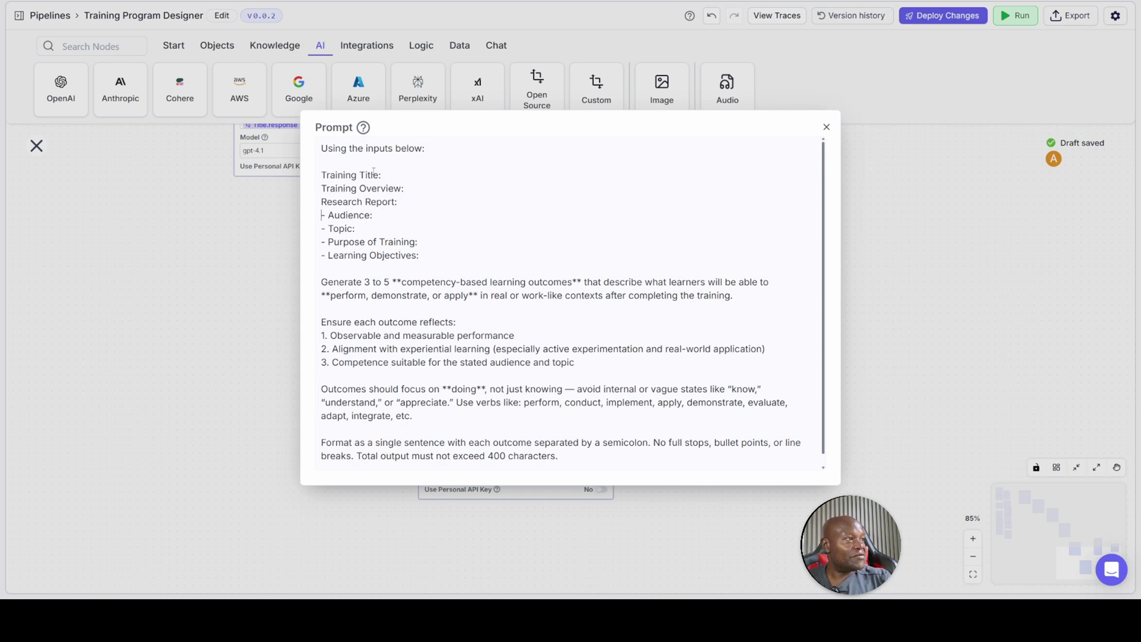
{"action": "key", "text": "Delete"}
{"action": "key", "text": "Delete"}
{"action": "key", "text": "Down"}
{"action": "key", "text": "Delete"}
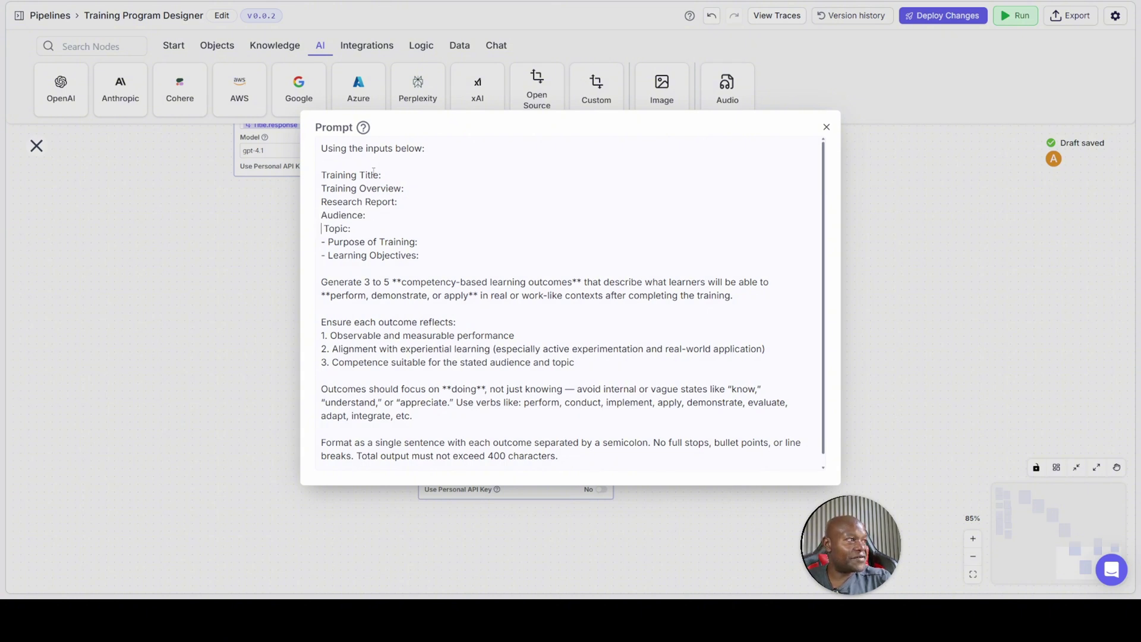
{"action": "key", "text": "Delete"}
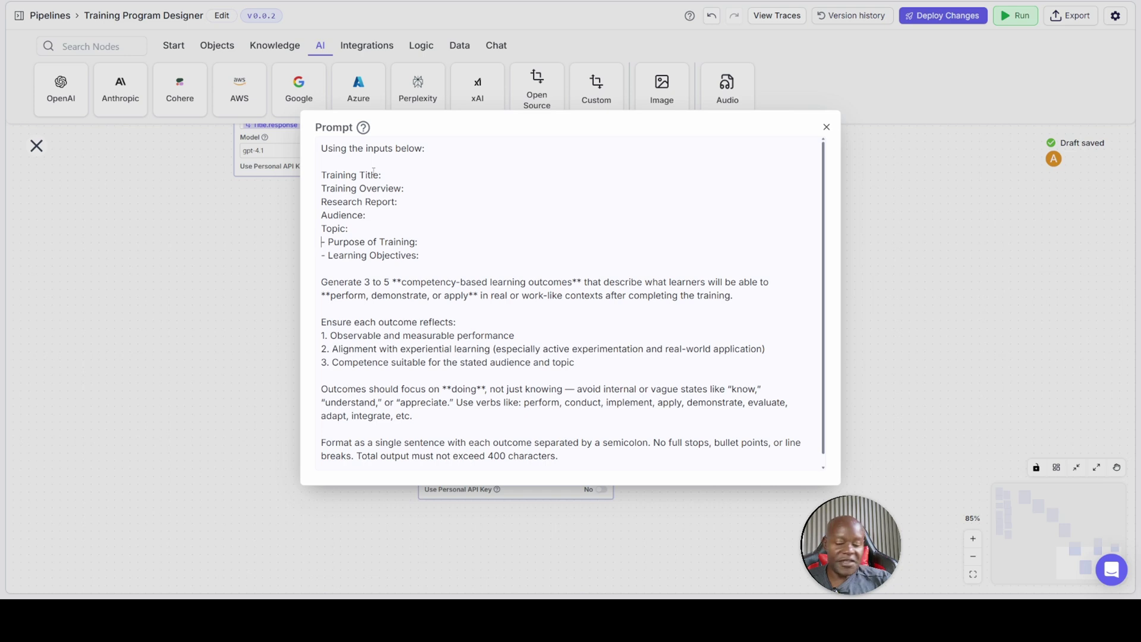
{"action": "key", "text": "Down"}
{"action": "key", "text": "Delete"}
{"action": "key", "text": "Delete"}
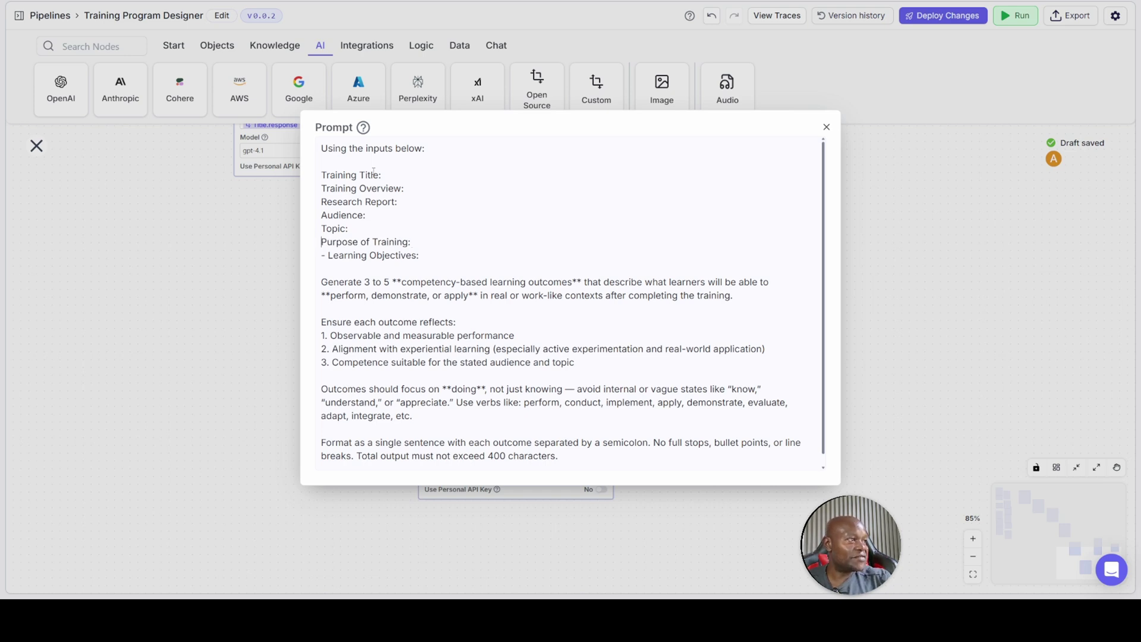
{"action": "key", "text": "Down"}
{"action": "key", "text": "Delete"}
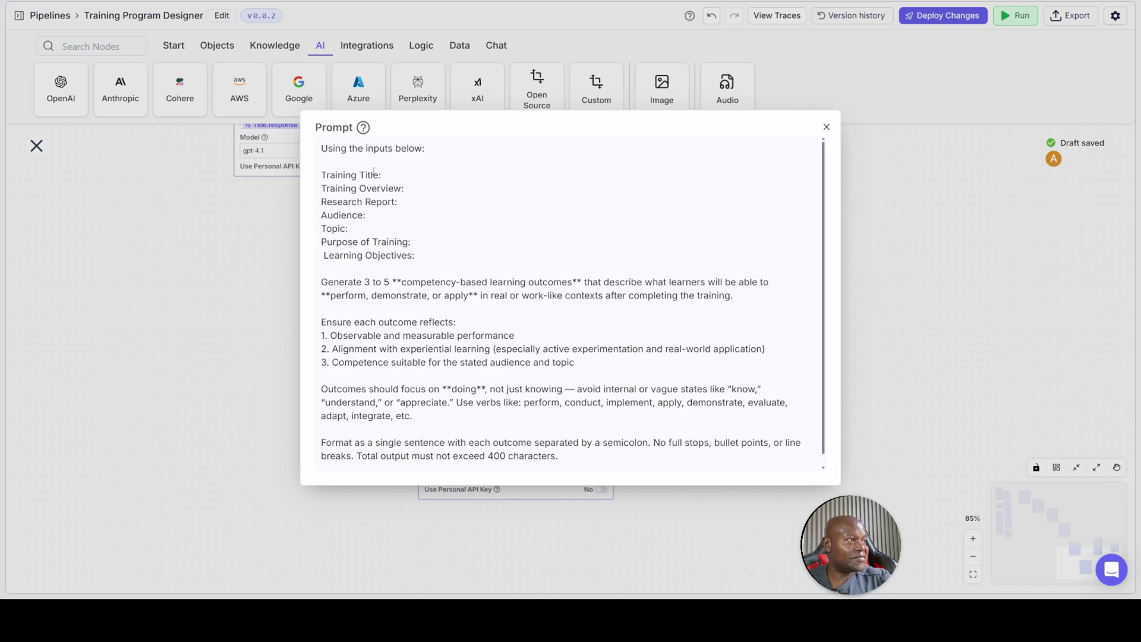
{"action": "key", "text": "Delete"}
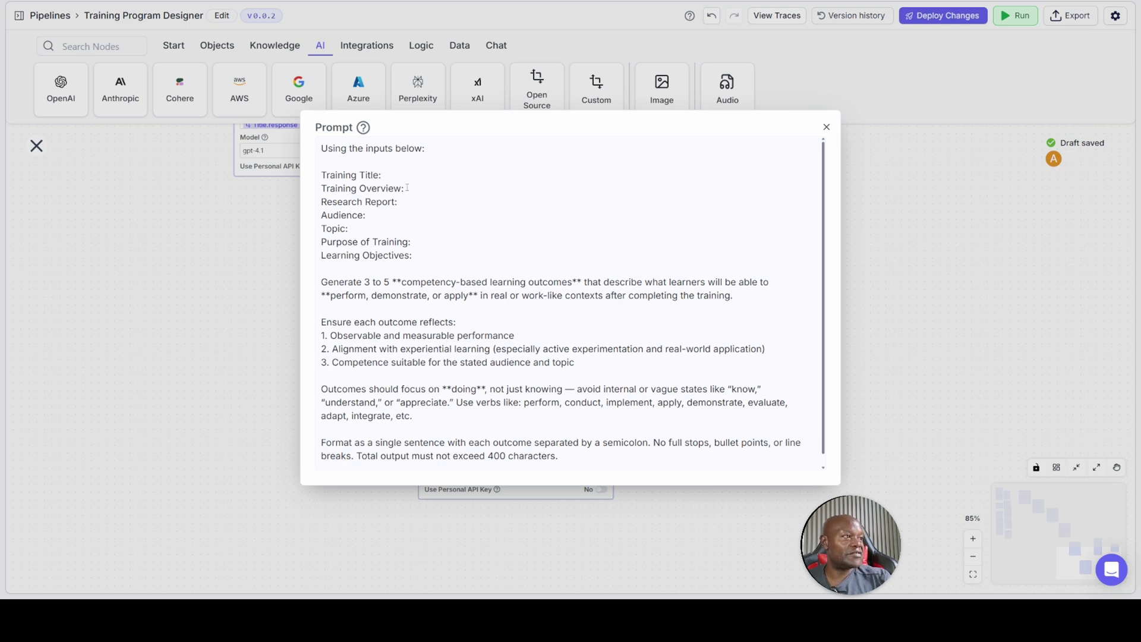
Insert the Title.response variable on a new line beneath the Training Title label in the prompt
{"action": "left_click", "coordinate": [391, 176]}
{"action": "key", "text": "Return"}
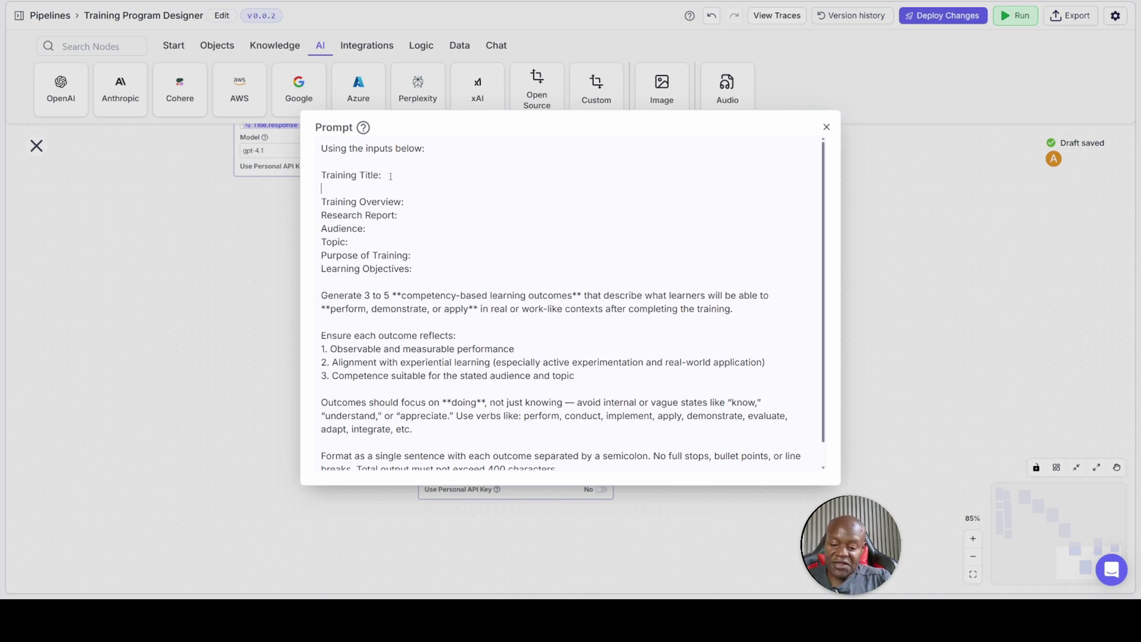
{"action": "type", "text": "{"}
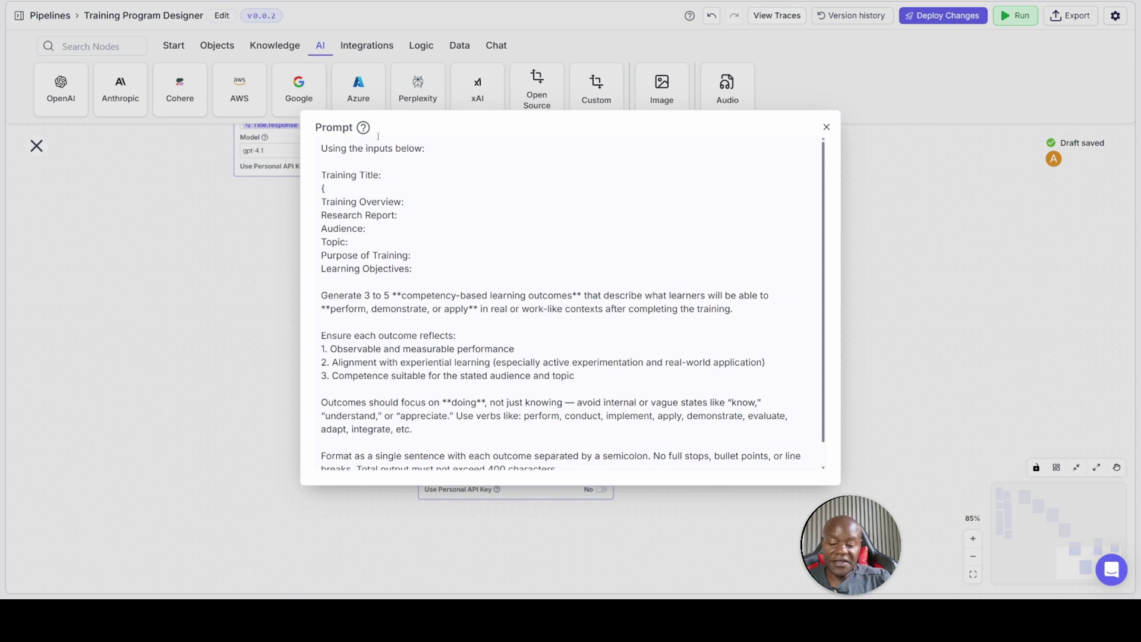
{"action": "type", "text": "{"}
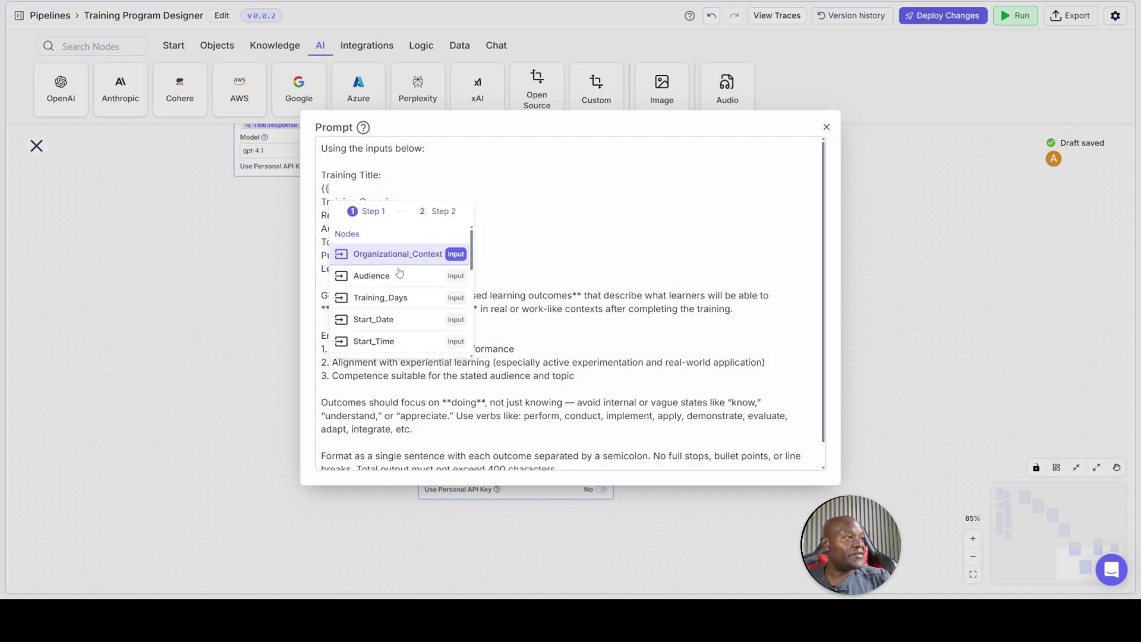
{"action": "scroll", "coordinate": [389, 291], "scroll_direction": "down", "scroll_amount": 3}
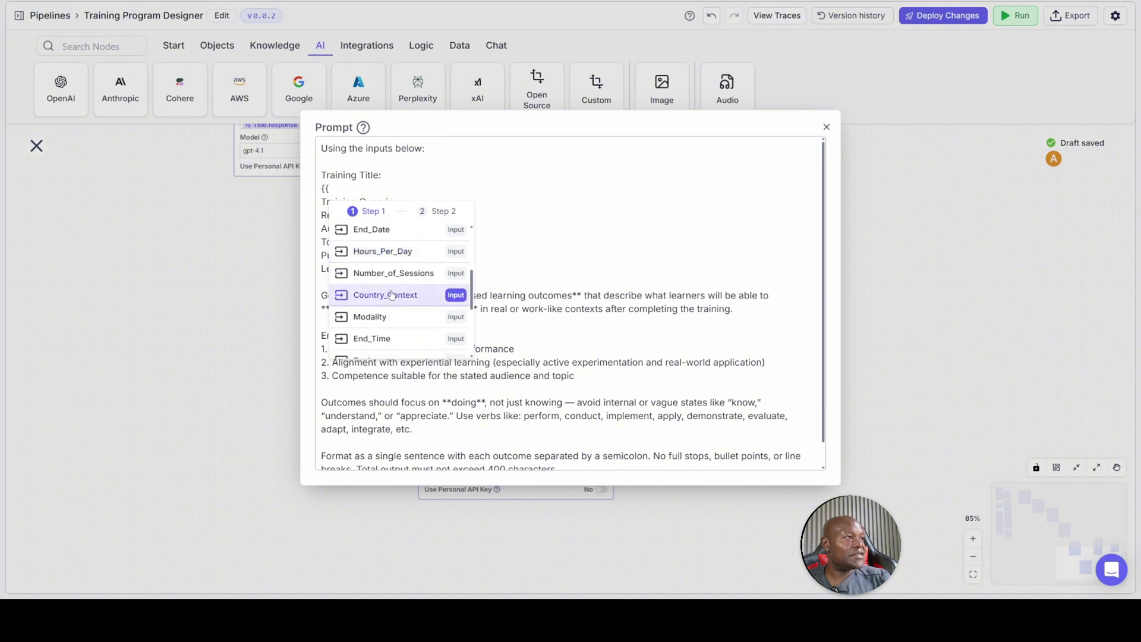
{"action": "scroll", "coordinate": [397, 276], "scroll_direction": "down", "scroll_amount": 2}
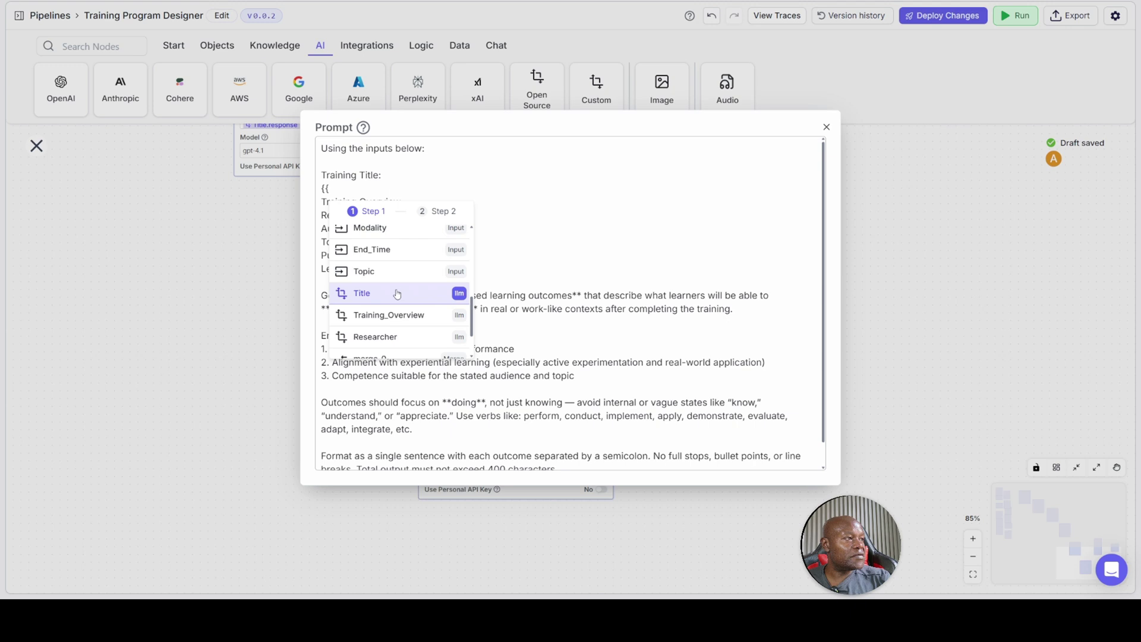
{"action": "left_click", "coordinate": [397, 294]}
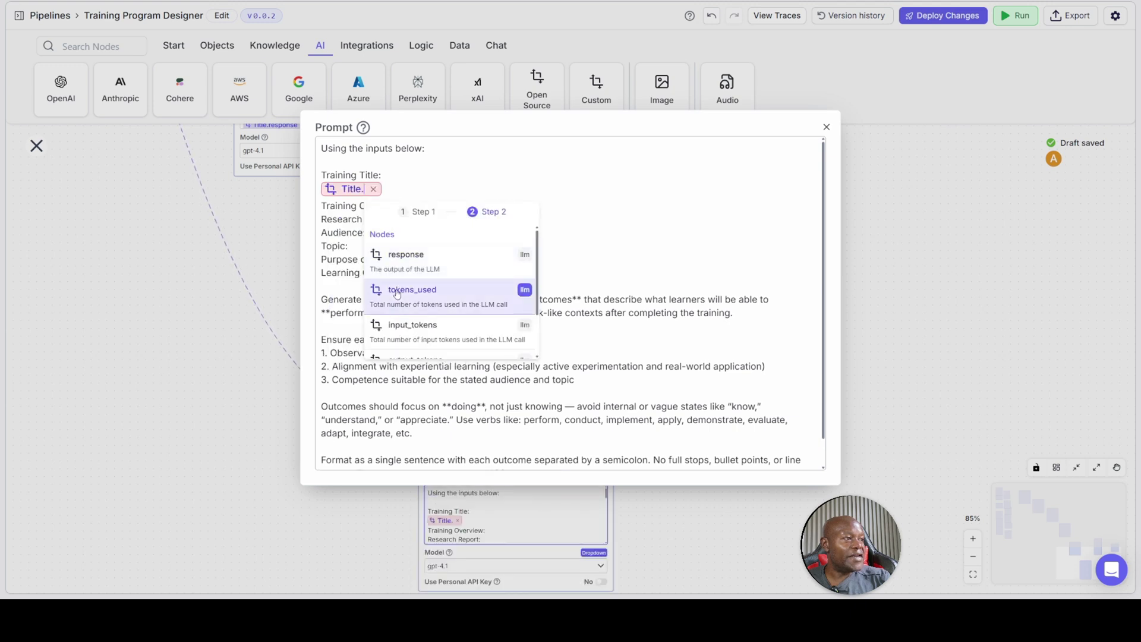
{"action": "left_click", "coordinate": [414, 261]}
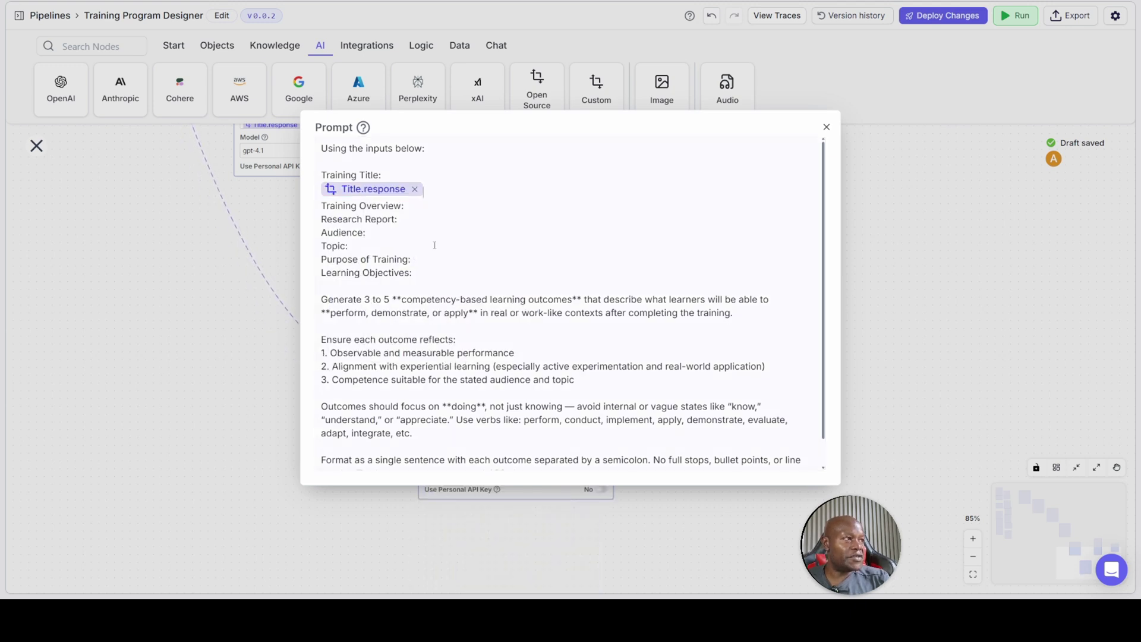
Insert the Training_Overview.response variable on a new line beneath the Training Overview label
{"action": "left_click", "coordinate": [415, 205]}
{"action": "key", "text": "Return"}
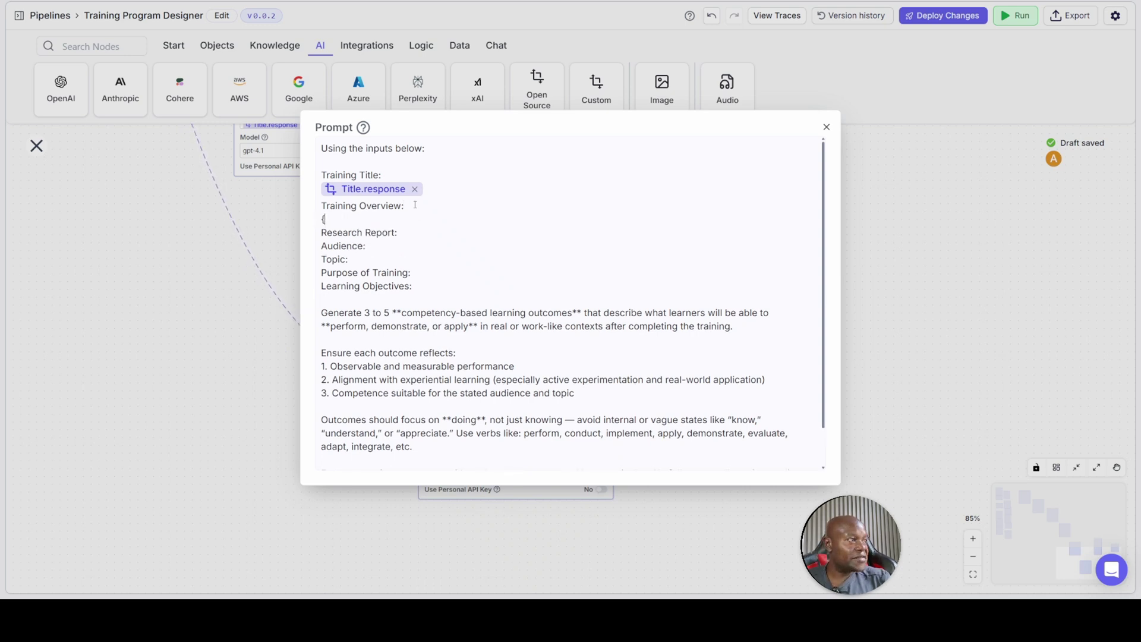
{"action": "type", "text": "{{"}
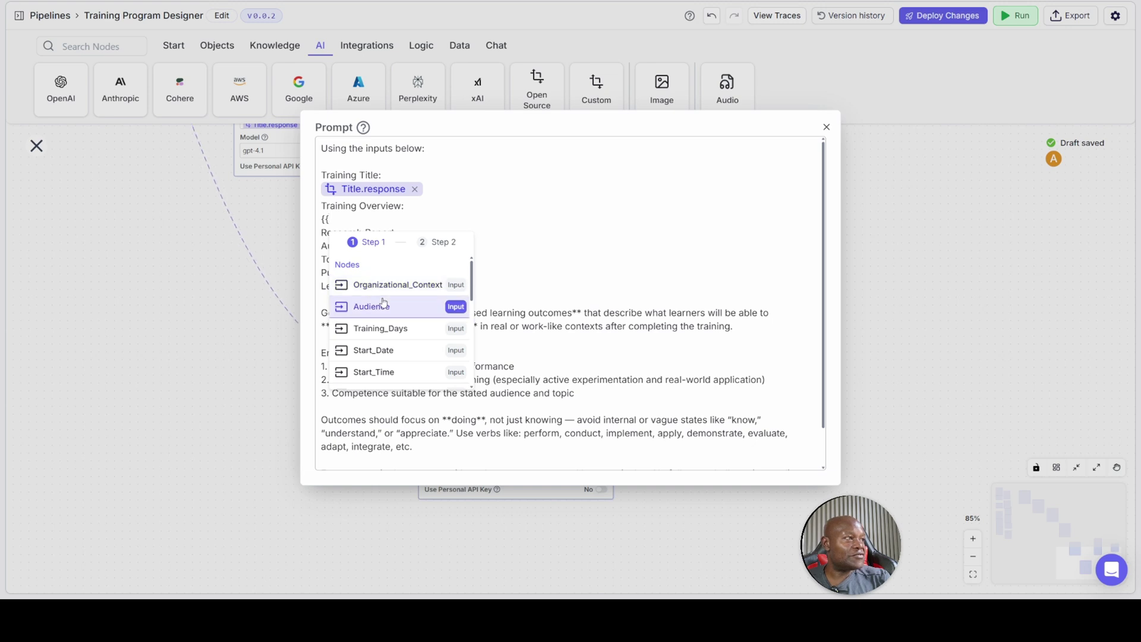
{"action": "scroll", "coordinate": [381, 300], "scroll_direction": "down", "scroll_amount": 3}
{"action": "scroll", "coordinate": [384, 303], "scroll_direction": "down", "scroll_amount": 3}
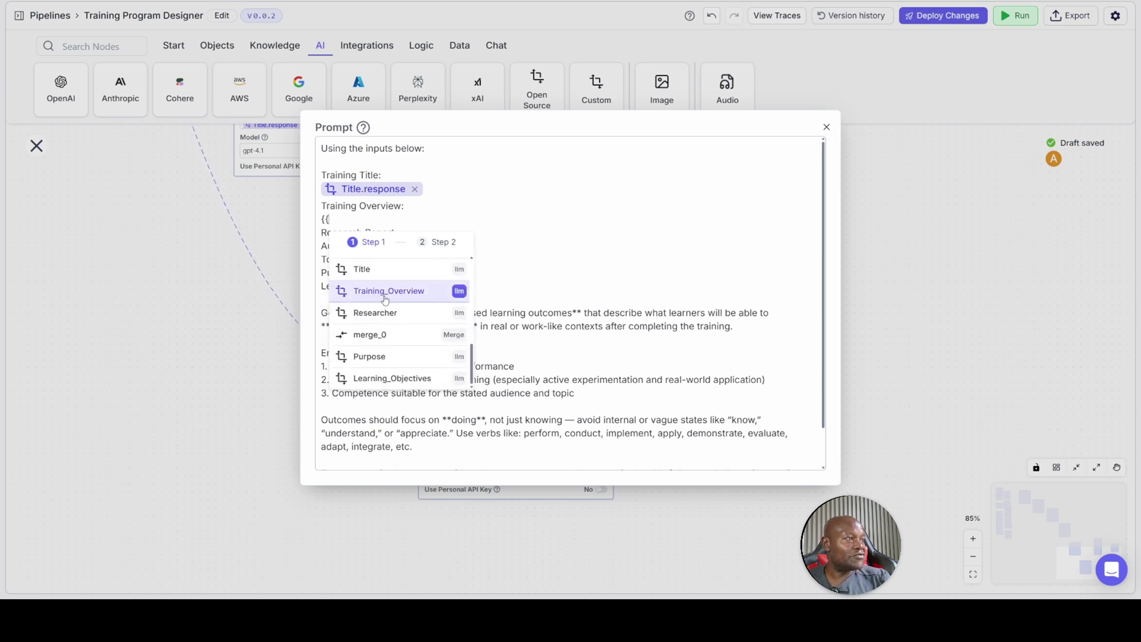
{"action": "left_click", "coordinate": [386, 293]}
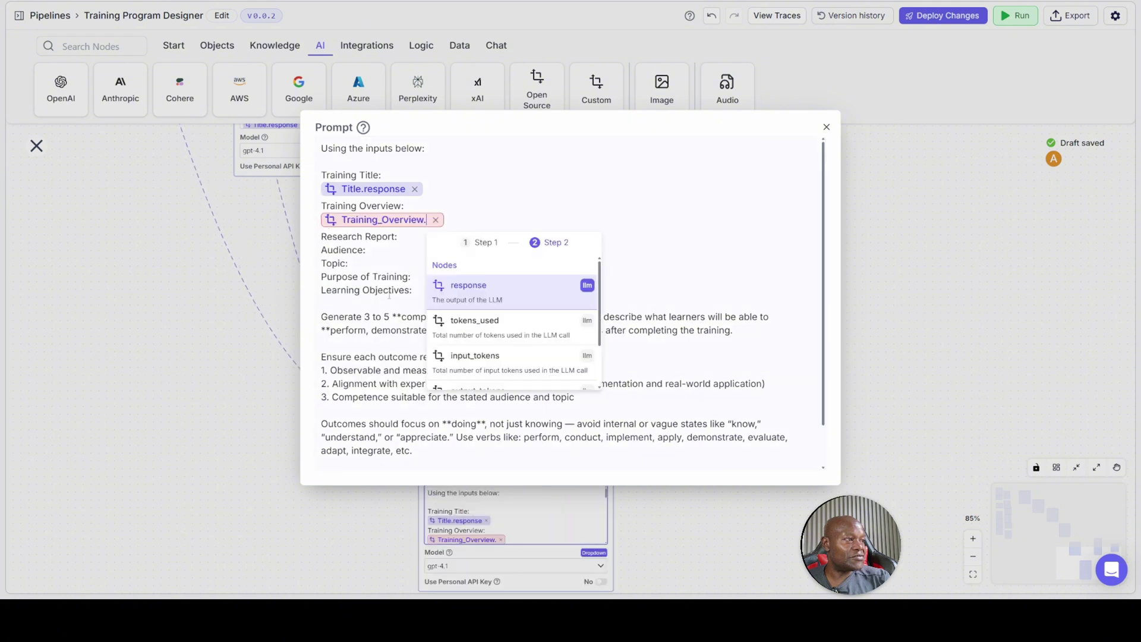
{"action": "left_click", "coordinate": [462, 288]}
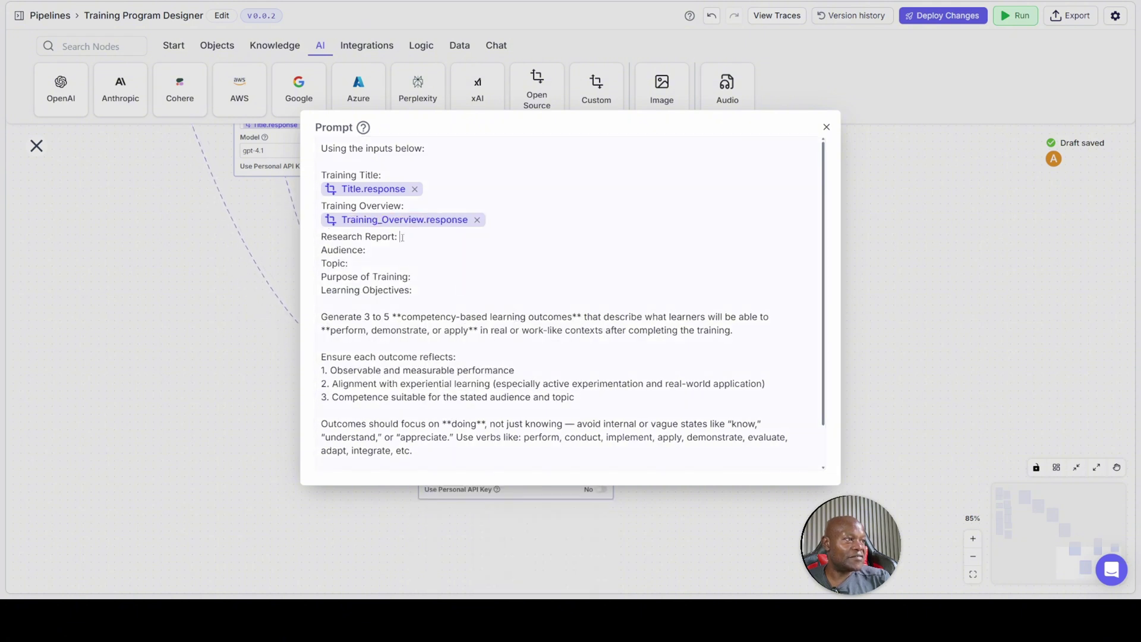
Insert the Researcher.response variable on a new line beneath the Research Report label in the prompt
{"action": "key", "text": "Return"}
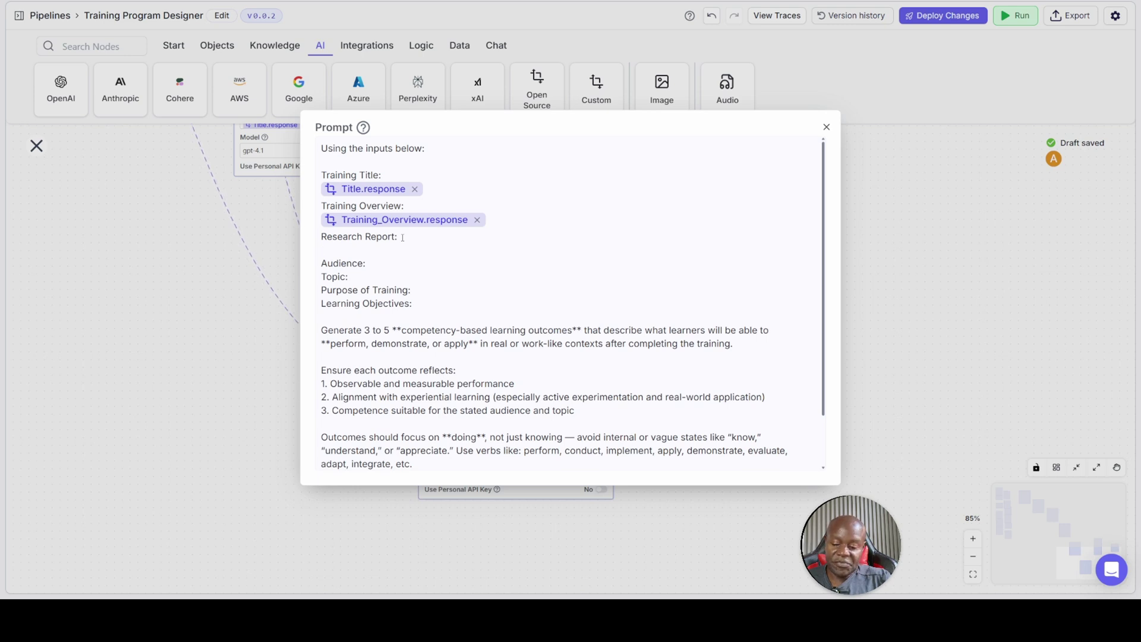
{"action": "type", "text": "{{"}
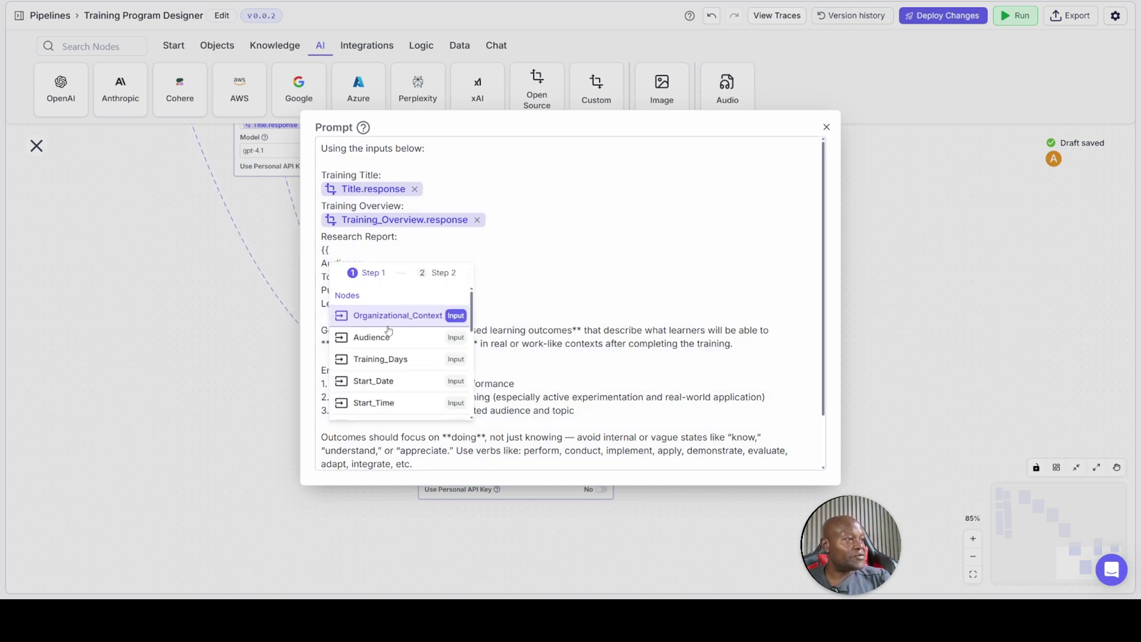
{"action": "scroll", "coordinate": [393, 341], "scroll_direction": "down", "scroll_amount": 1}
{"action": "scroll", "coordinate": [393, 341], "scroll_direction": "down", "scroll_amount": 5}
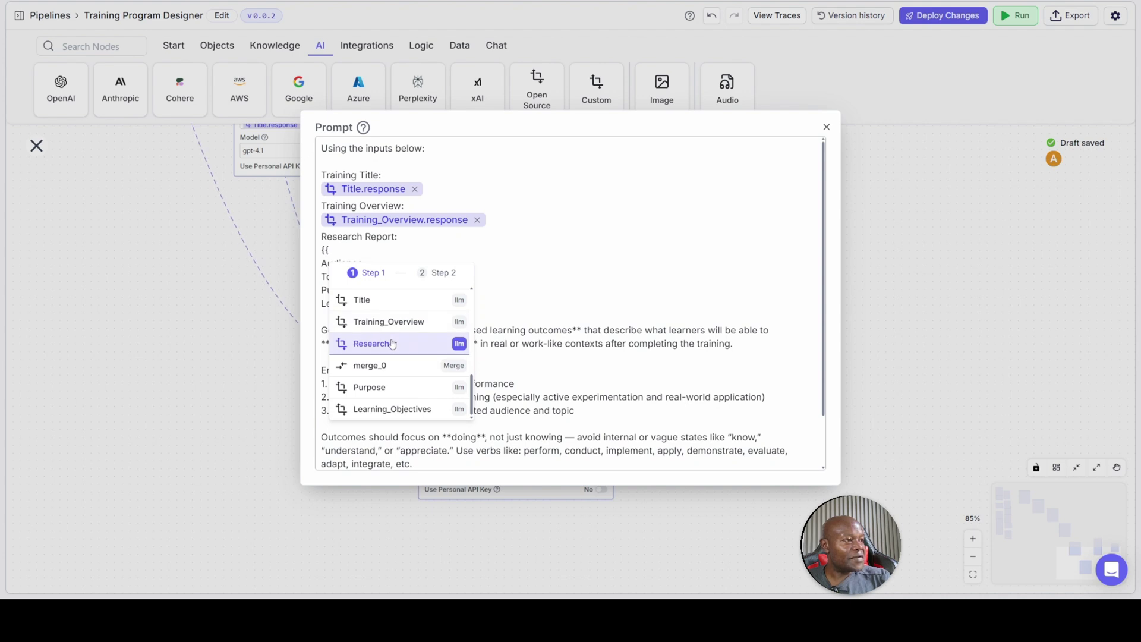
{"action": "left_click", "coordinate": [393, 343]}
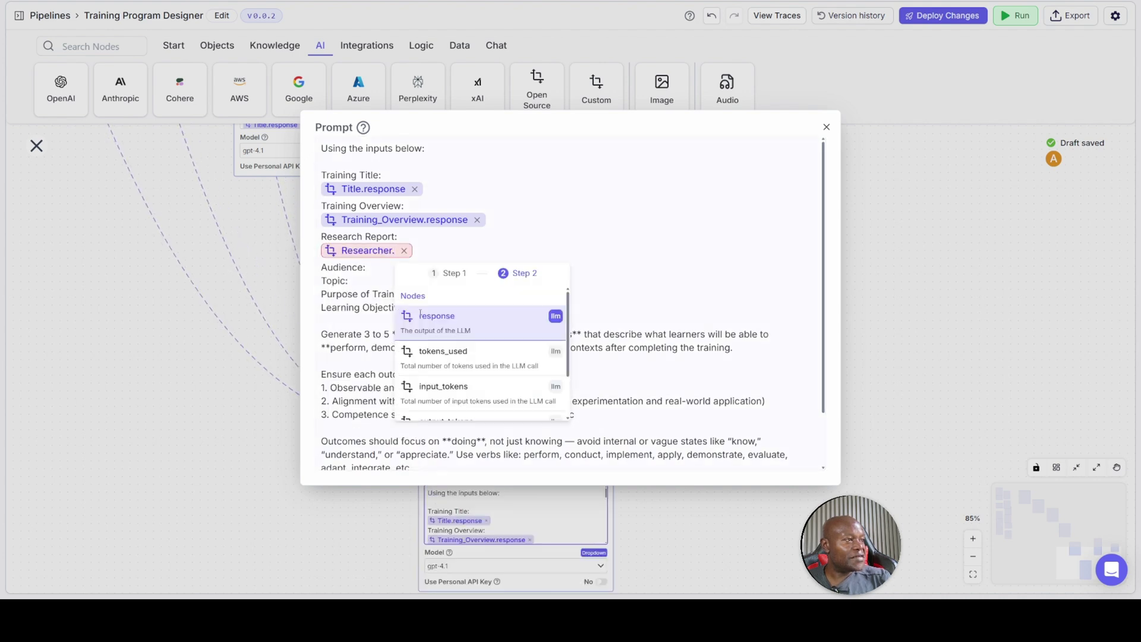
{"action": "left_click", "coordinate": [420, 316]}
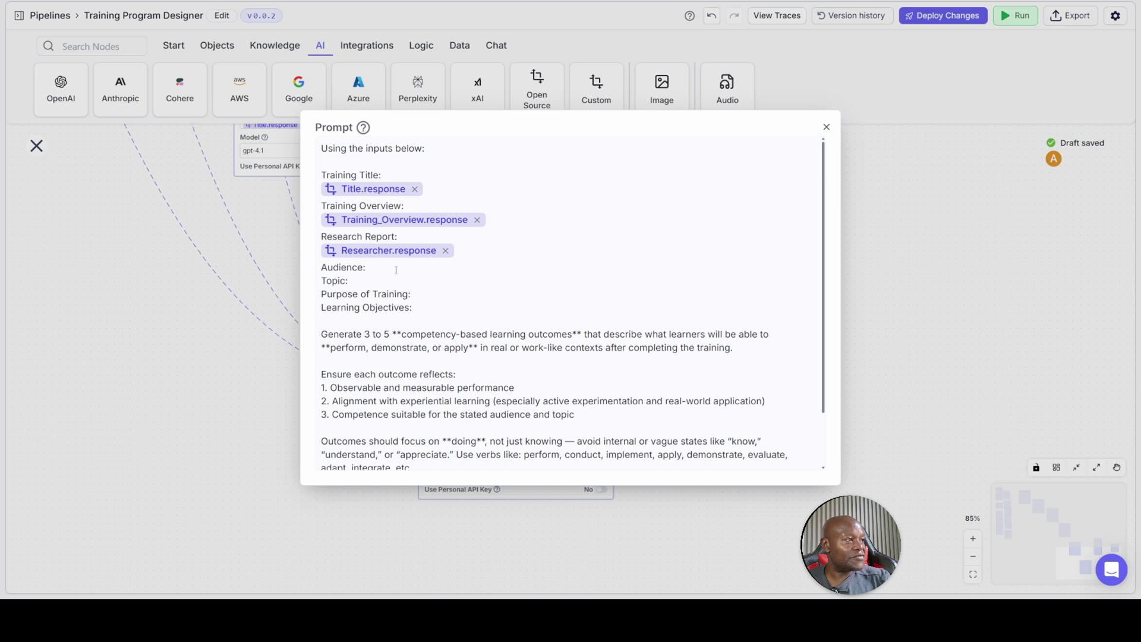
Insert the Audience.text variable on a new line beneath the Audience label
{"action": "key", "text": "Return"}
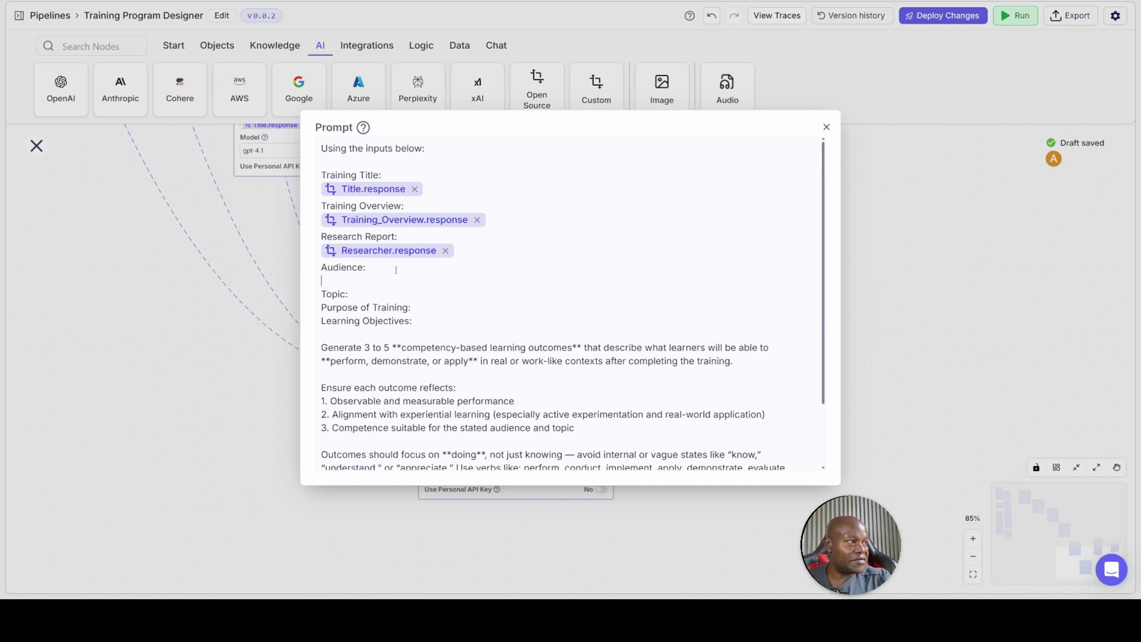
{"action": "type", "text": "{{"}
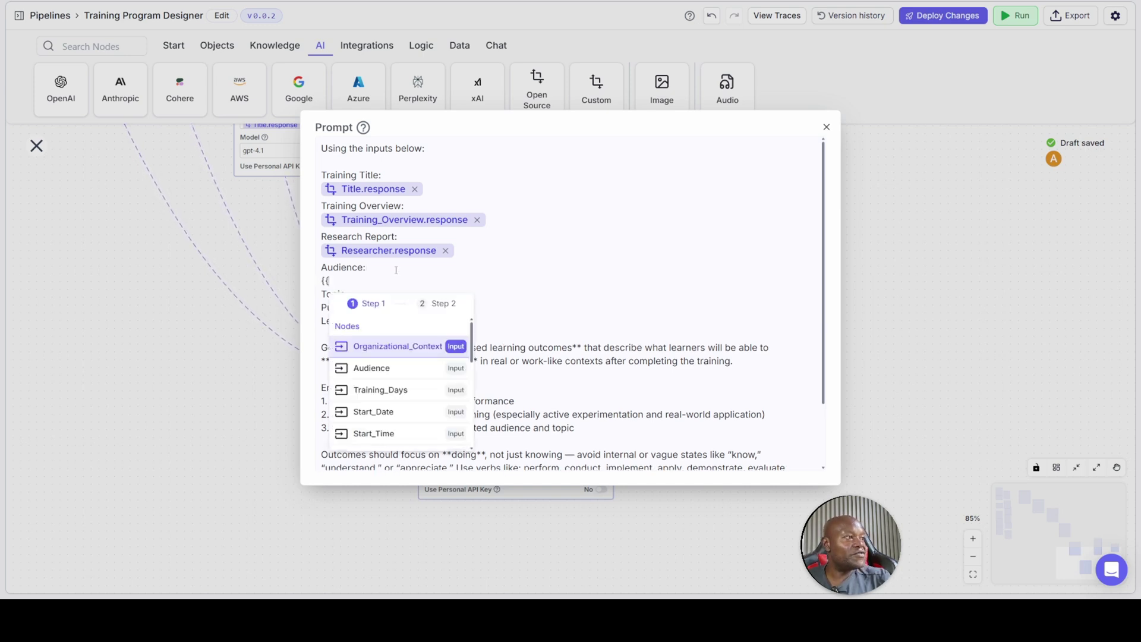
{"action": "left_click", "coordinate": [396, 369]}
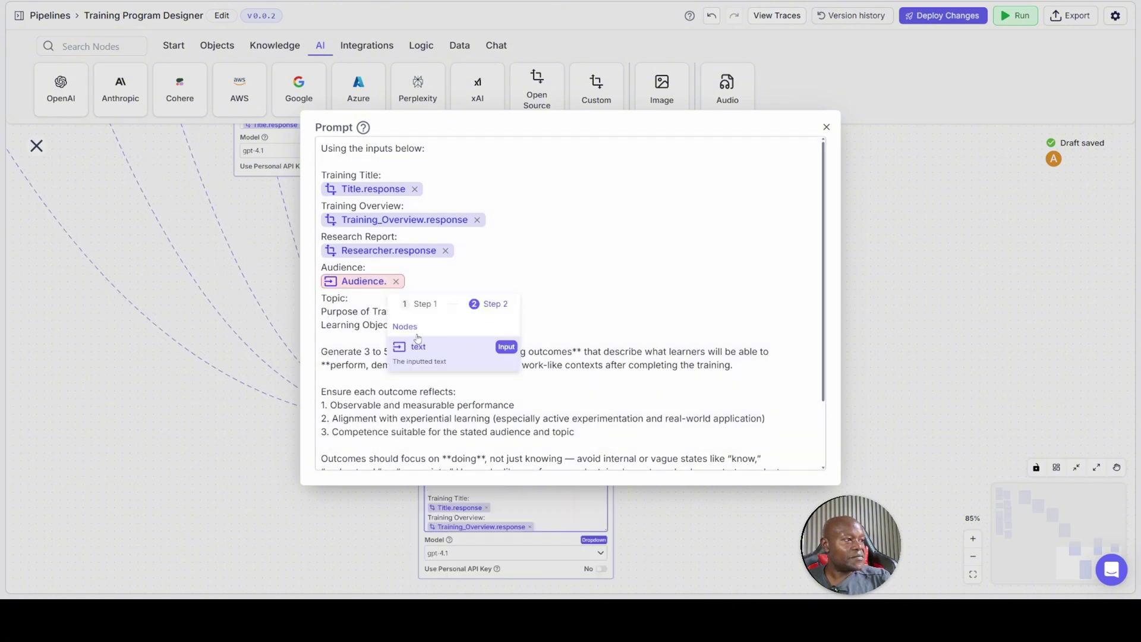
{"action": "left_click", "coordinate": [414, 345]}
Insert the Topic.text variable on a new line beneath the Topic label
{"action": "left_click", "coordinate": [393, 299]}
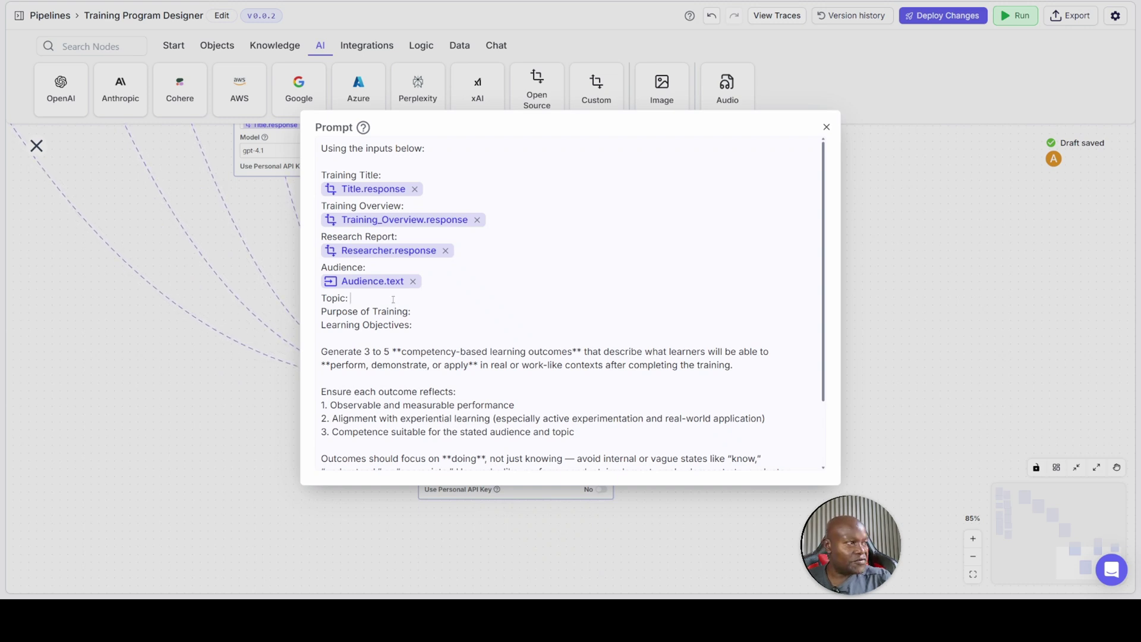
{"action": "key", "text": "Return"}
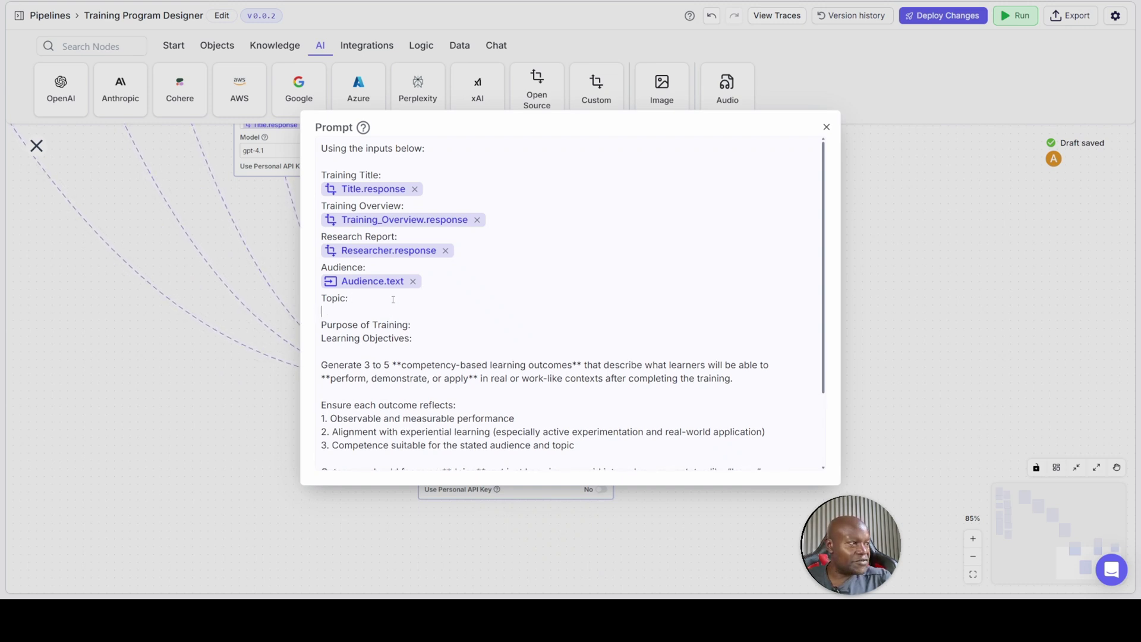
{"action": "type", "text": "{{"}
{"action": "scroll", "coordinate": [381, 436], "scroll_direction": "down", "scroll_amount": 1}
{"action": "scroll", "coordinate": [381, 437], "scroll_direction": "down", "scroll_amount": 3}
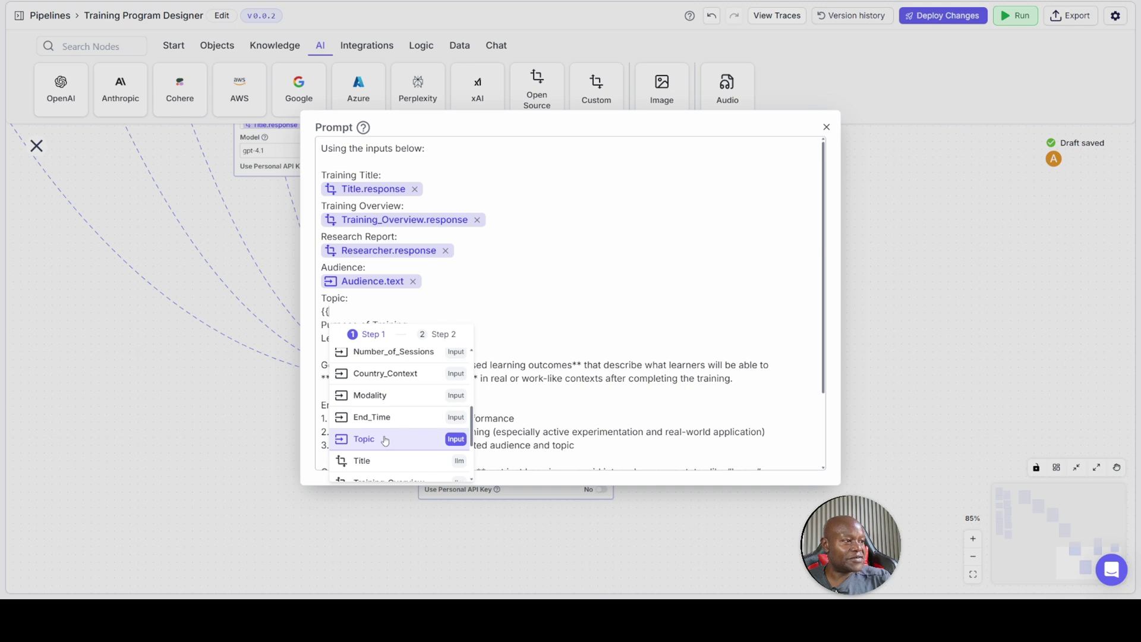
{"action": "left_click", "coordinate": [385, 440]}
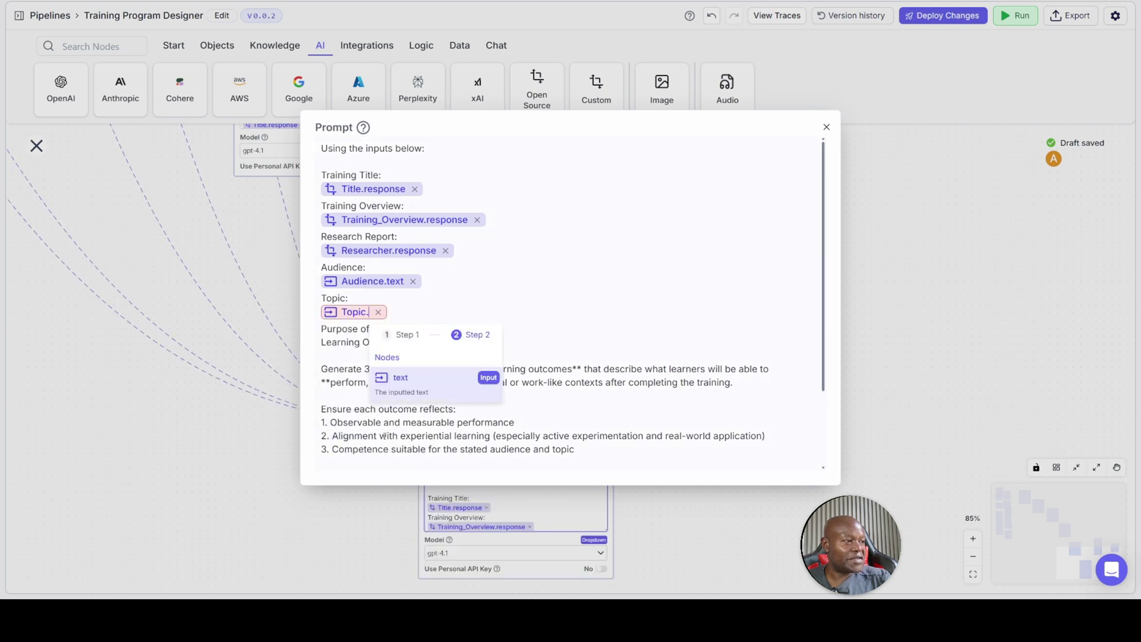
{"action": "left_click", "coordinate": [410, 383]}
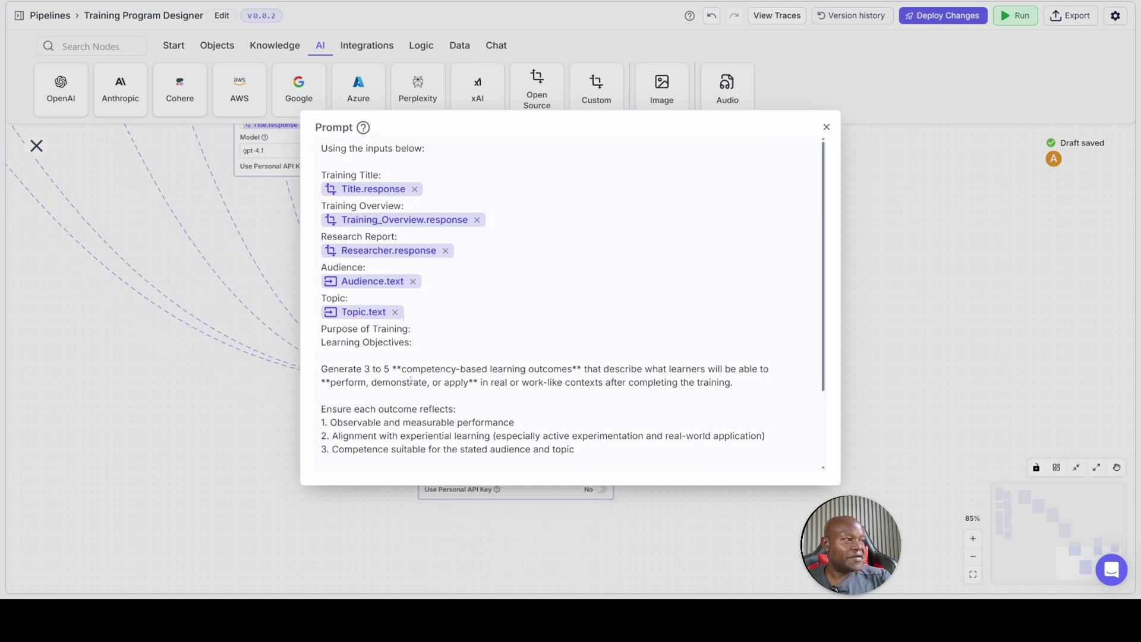
Insert the Purpose.response variable on a new line beneath the Purpose of Training label
{"action": "left_click", "coordinate": [423, 331]}
{"action": "key", "text": "Return"}
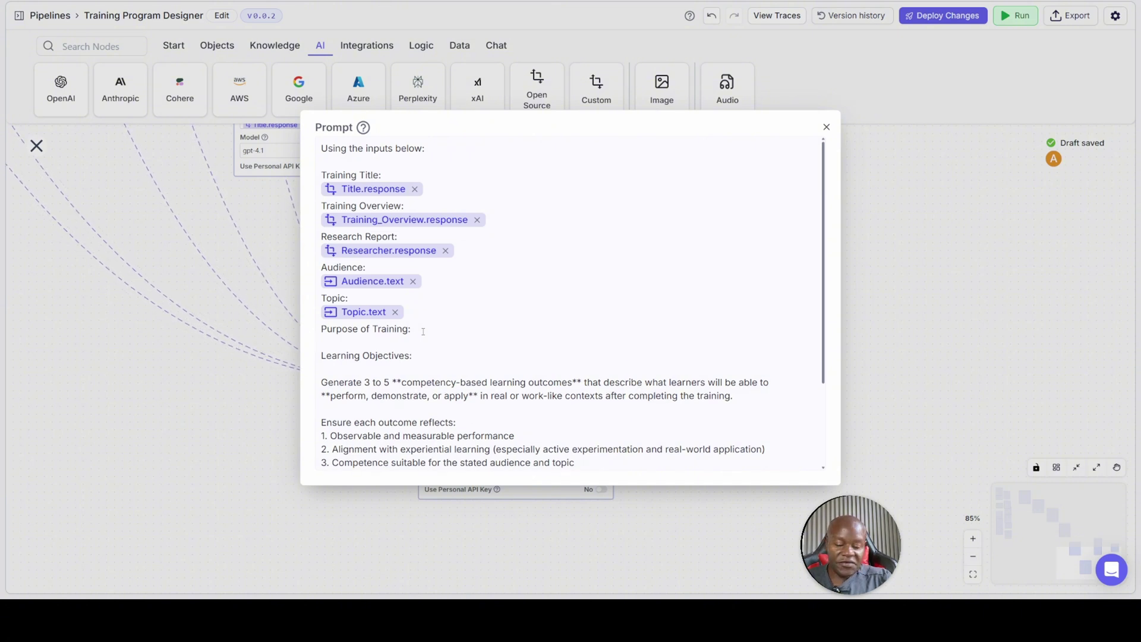
{"action": "type", "text": "{{"}
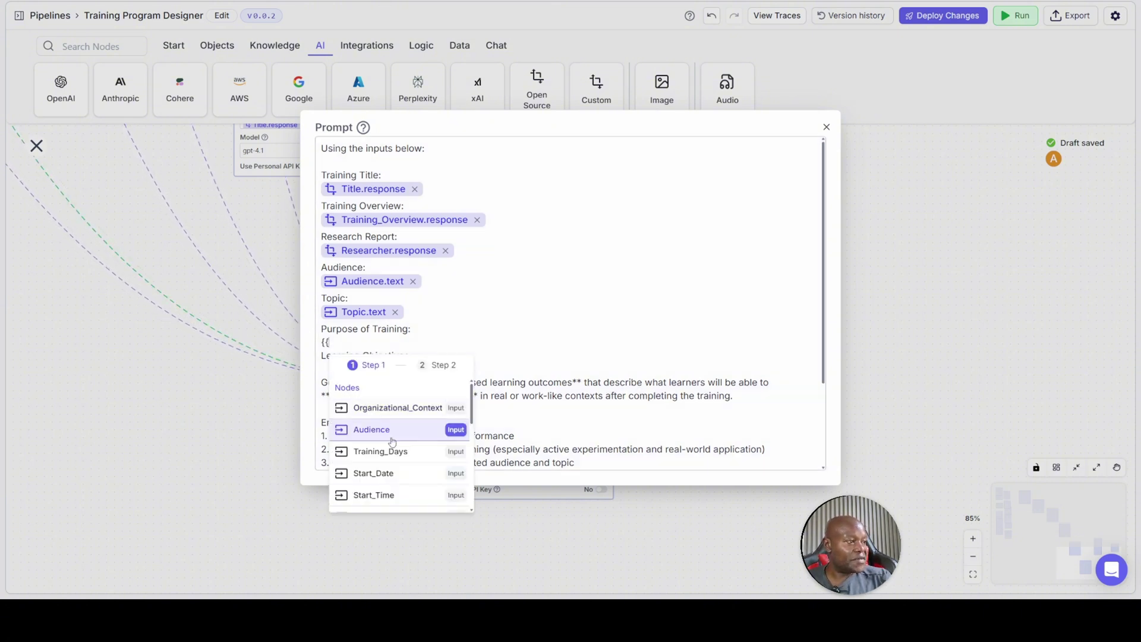
{"action": "scroll", "coordinate": [393, 441], "scroll_direction": "down", "scroll_amount": 2}
{"action": "scroll", "coordinate": [392, 441], "scroll_direction": "down", "scroll_amount": 5}
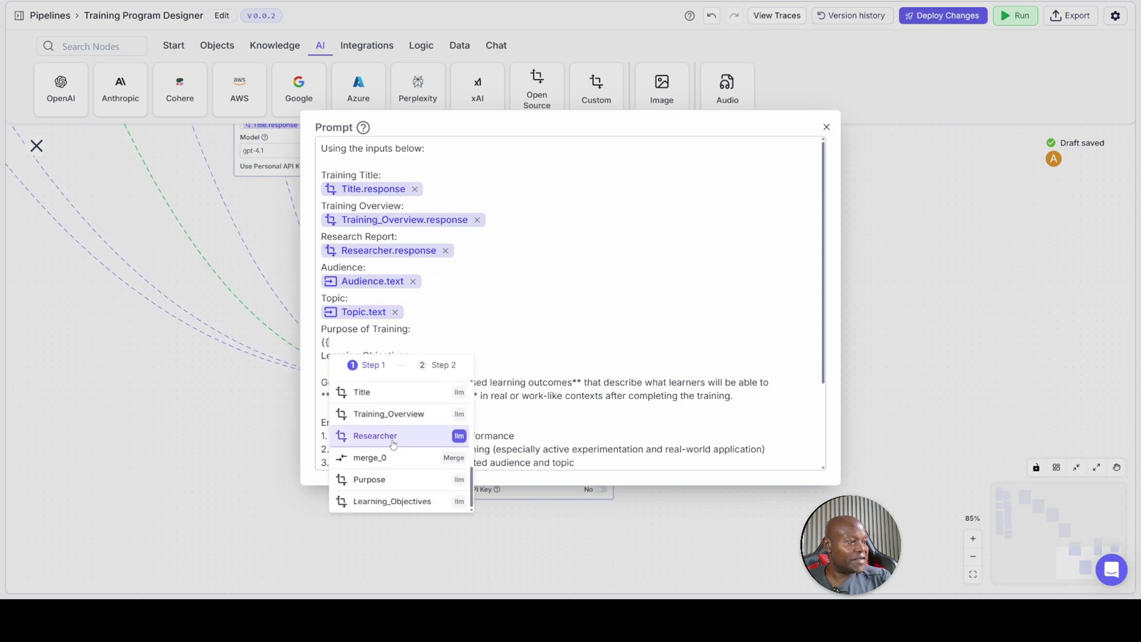
{"action": "left_click", "coordinate": [404, 482]}
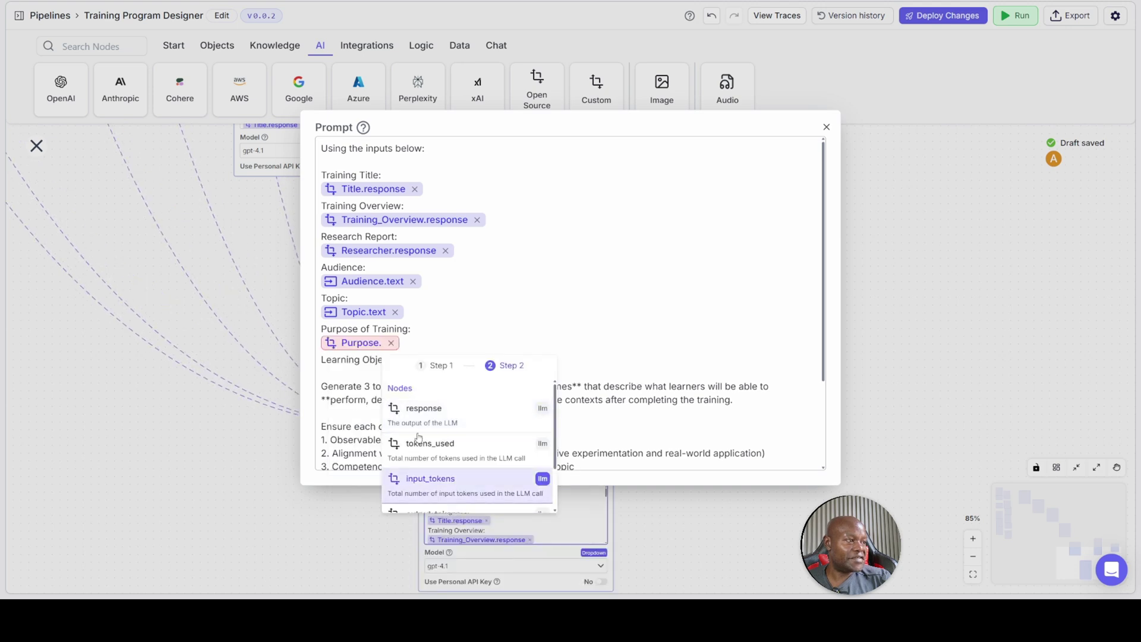
{"action": "left_click", "coordinate": [422, 411]}
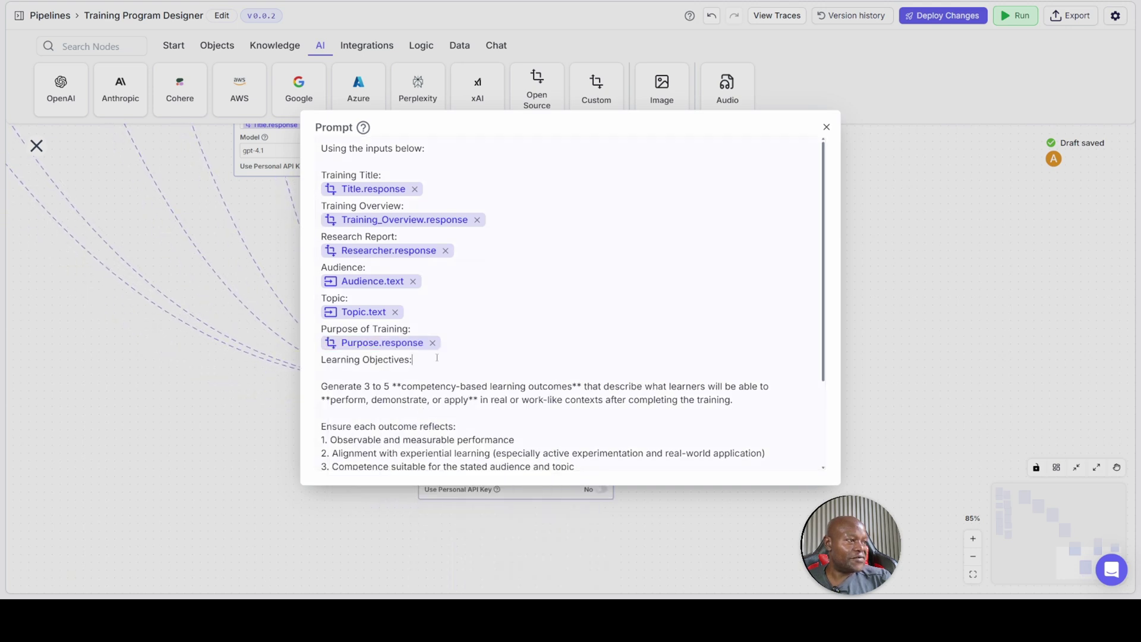
Insert the Learning_Objectives.response variable on a new line beneath the Learning Objectives label, and close the expanded prompt editor
{"action": "key", "text": "Return"}
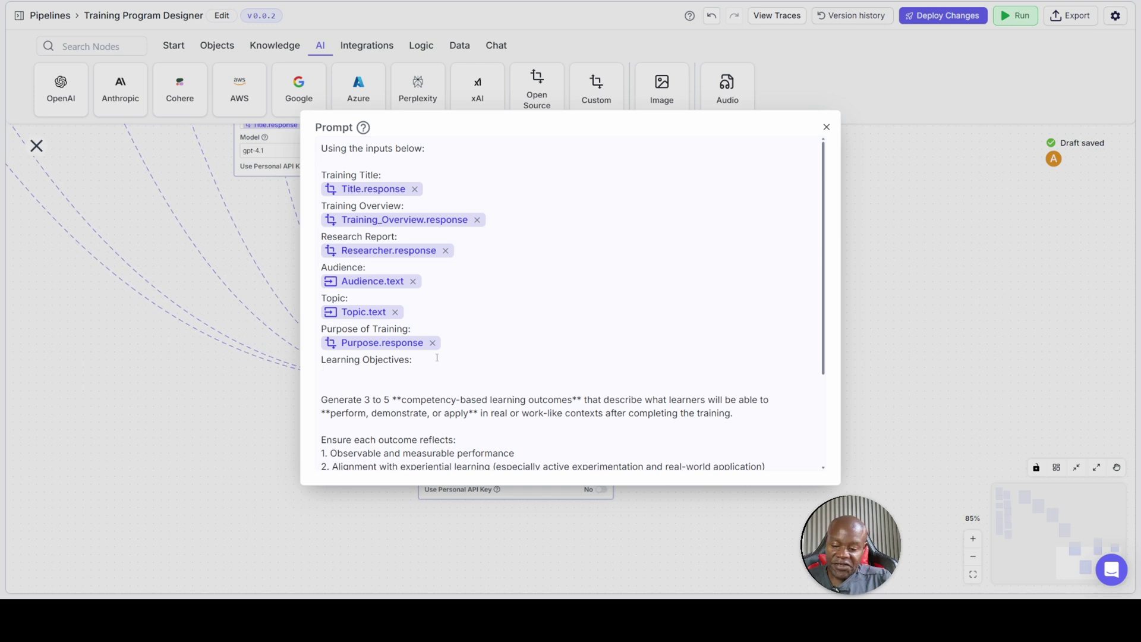
{"action": "type", "text": "{{"}
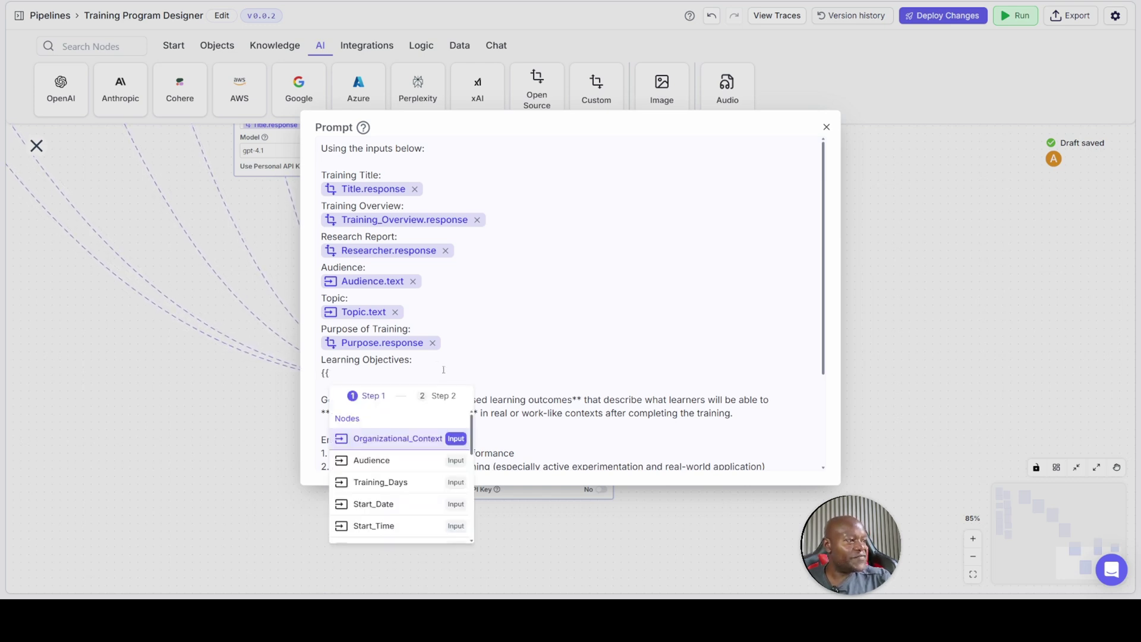
{"action": "scroll", "coordinate": [390, 452], "scroll_direction": "down", "scroll_amount": 1}
{"action": "scroll", "coordinate": [389, 452], "scroll_direction": "down", "scroll_amount": 5}
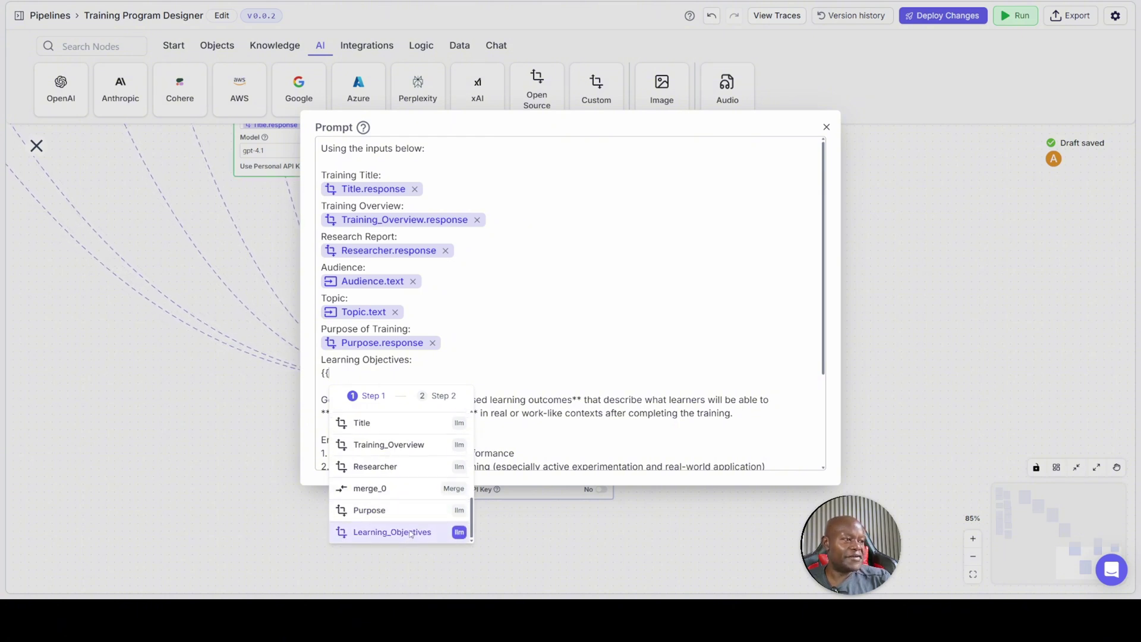
{"action": "left_click", "coordinate": [409, 533]}
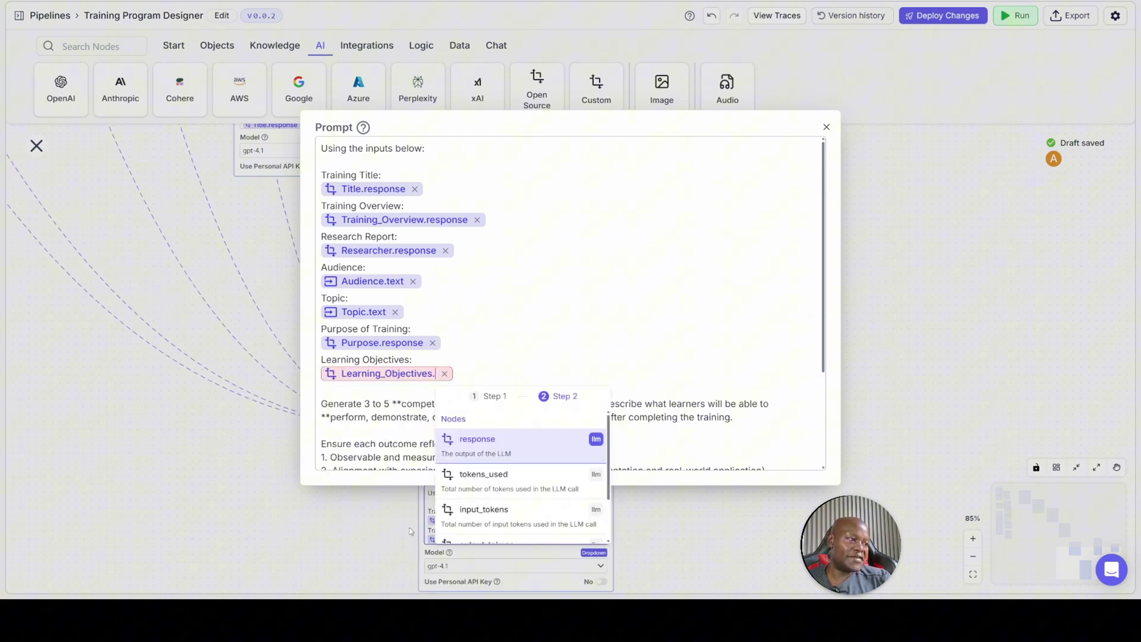
{"action": "left_click", "coordinate": [469, 441]}
{"action": "scroll", "coordinate": [568, 375], "scroll_direction": "down", "scroll_amount": 3}
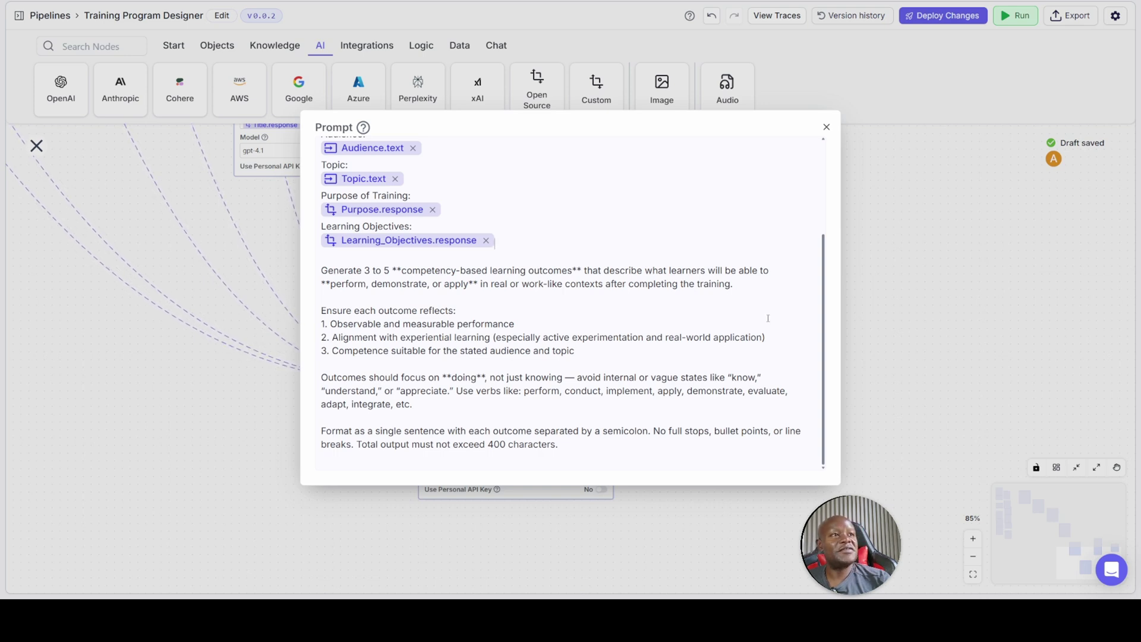
{"action": "left_click", "coordinate": [826, 129]}
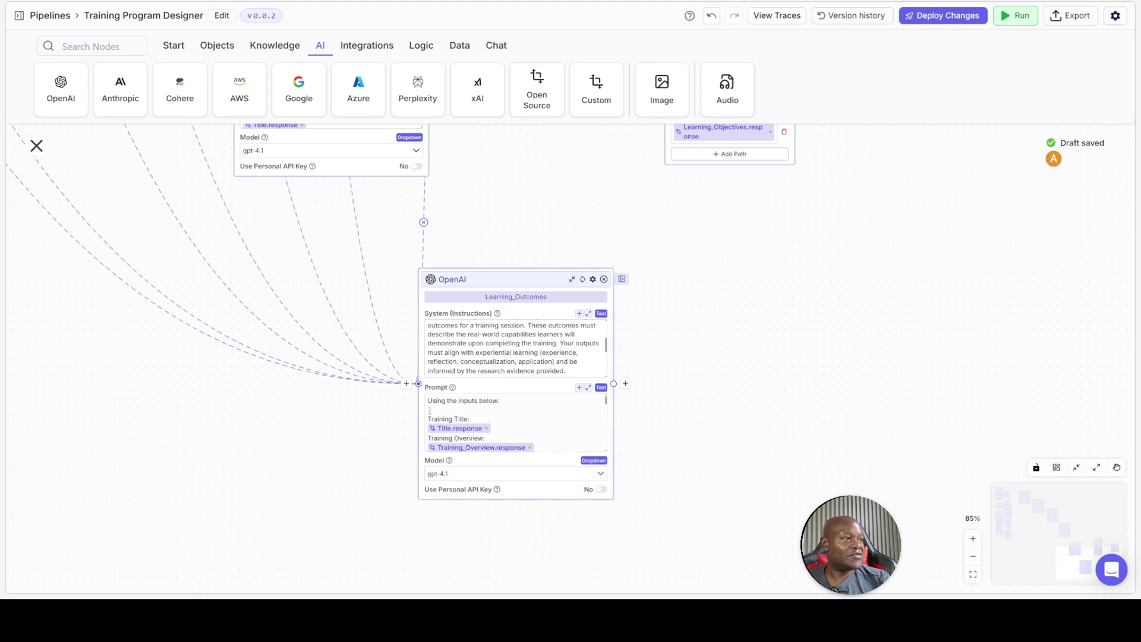
Move the merge_0 node lower on the canvas and closer to the Output node
{"action": "left_click_drag", "start_coordinate": [757, 324], "coordinate": [633, 449]}
{"action": "left_click_drag", "start_coordinate": [697, 261], "coordinate": [632, 288]}
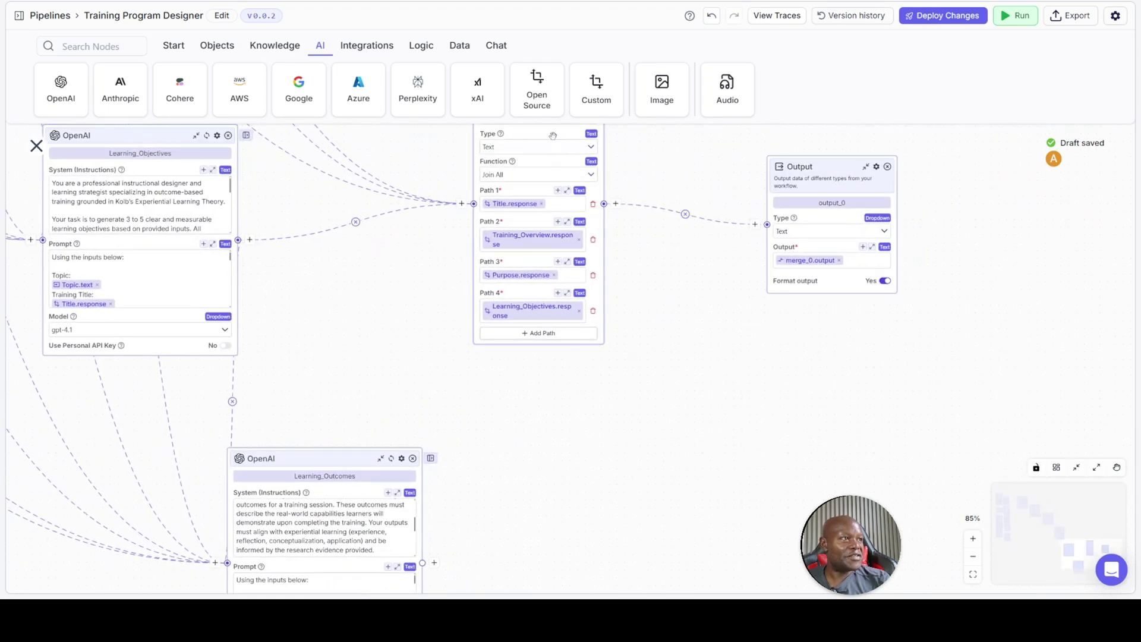
{"action": "left_click_drag", "start_coordinate": [552, 131], "coordinate": [626, 265]}
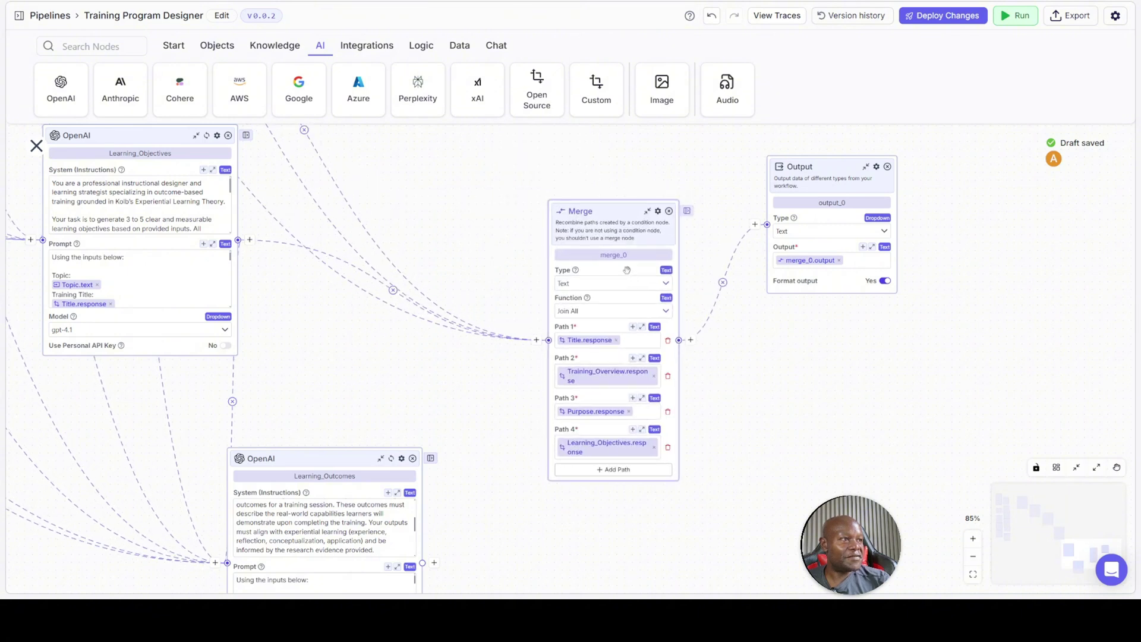
Add a fifth path to the merge_0 node and fill it with the Learning_Outcomes.response variable
{"action": "left_click_drag", "start_coordinate": [739, 410], "coordinate": [714, 286]}
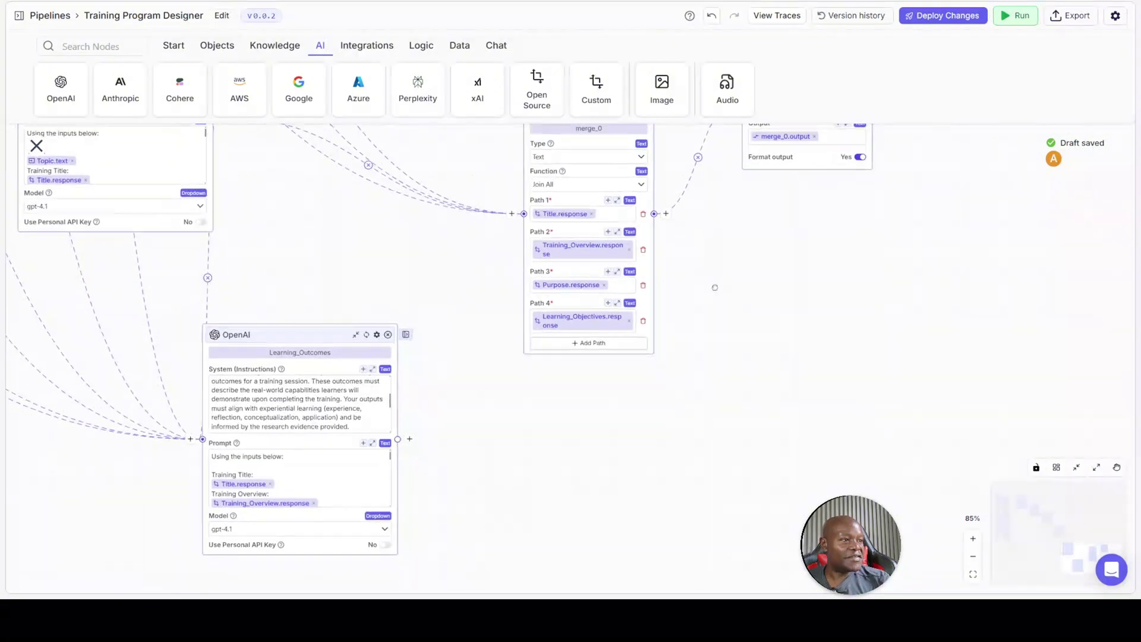
{"action": "left_click", "coordinate": [592, 343]}
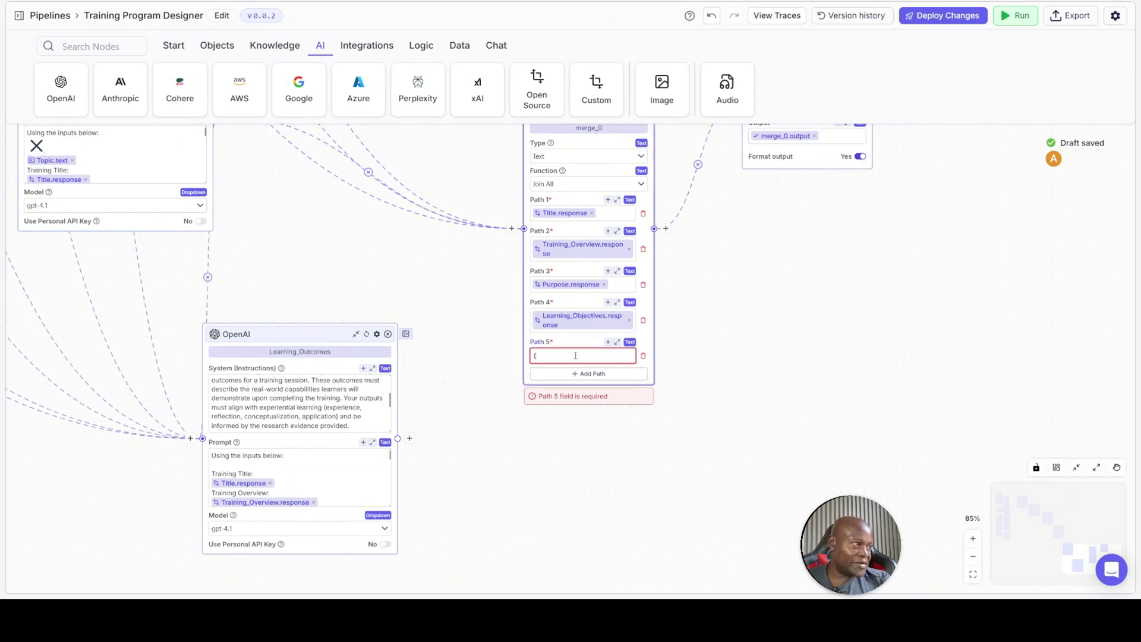
{"action": "type", "text": "{{"}
{"action": "scroll", "coordinate": [603, 452], "scroll_direction": "down", "scroll_amount": 6}
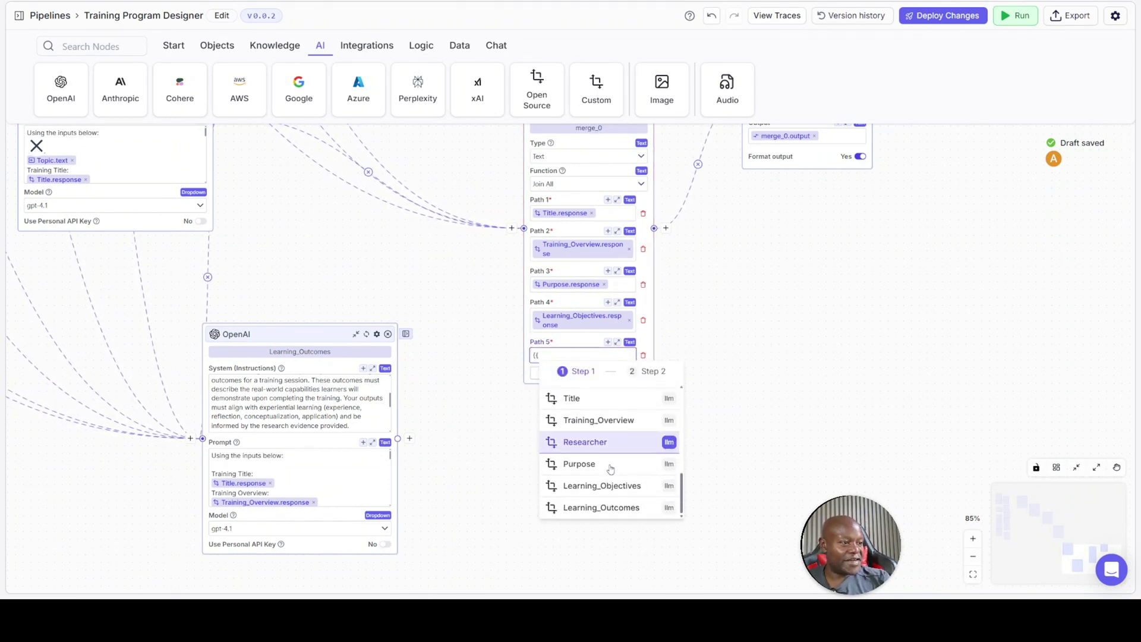
{"action": "left_click", "coordinate": [609, 510]}
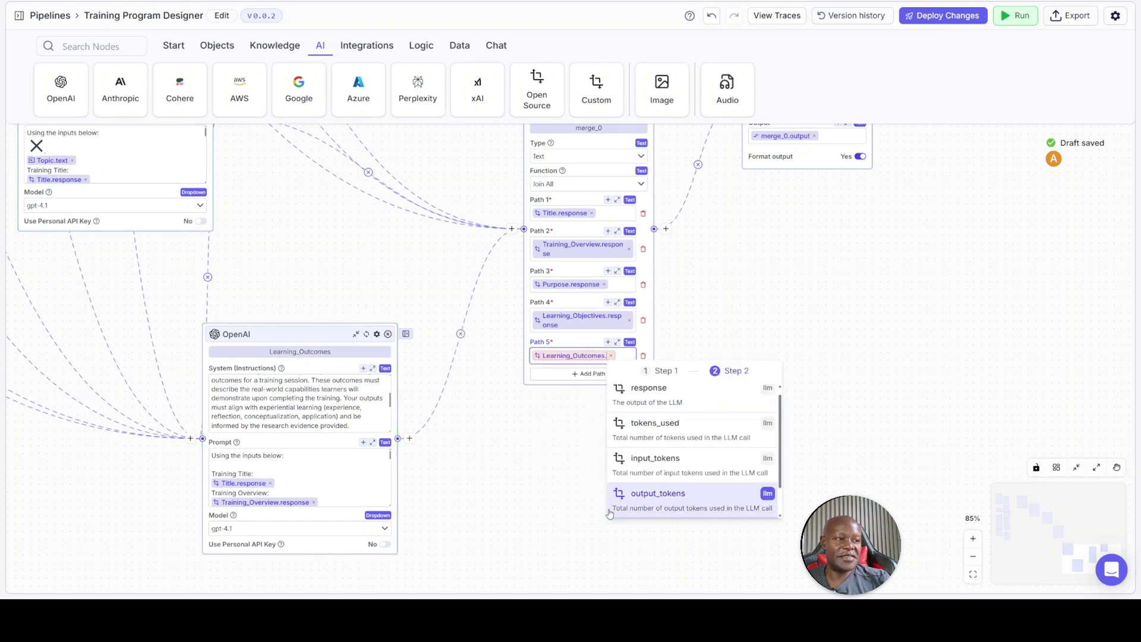
{"action": "left_click", "coordinate": [643, 397]}
Move the output_0 node lower and farther from the merge_0 node on the canvas
{"action": "left_click_drag", "start_coordinate": [683, 348], "coordinate": [460, 451]}
{"action": "left_click_drag", "start_coordinate": [626, 205], "coordinate": [698, 305]}
{"action": "left_click_drag", "start_coordinate": [506, 418], "coordinate": [591, 318]}
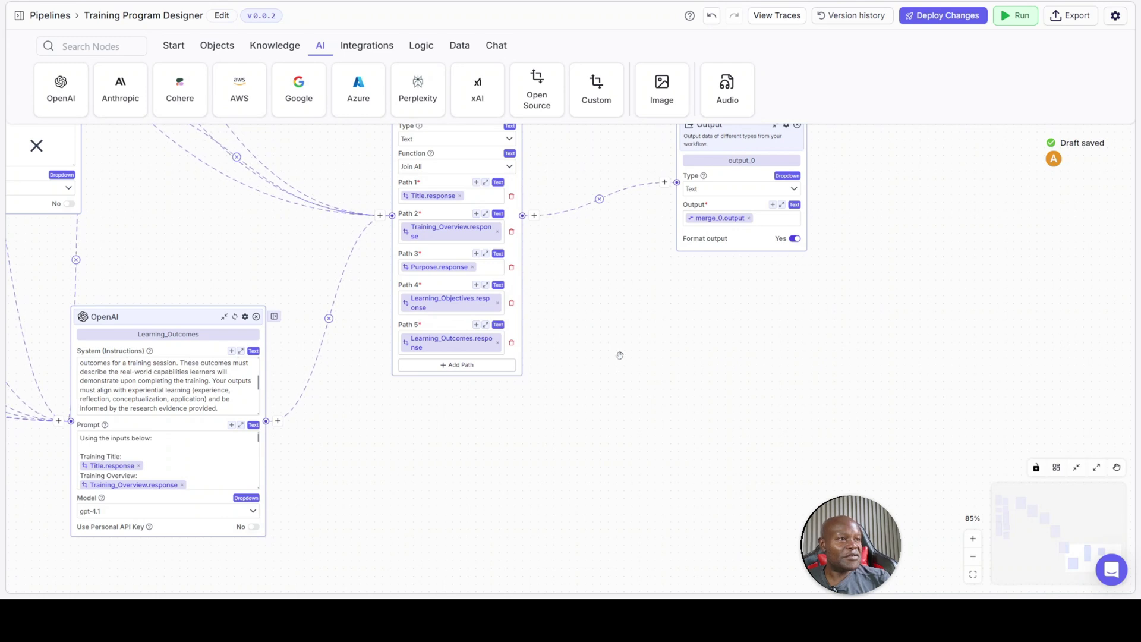
{"action": "left_click_drag", "start_coordinate": [601, 323], "coordinate": [509, 387]}
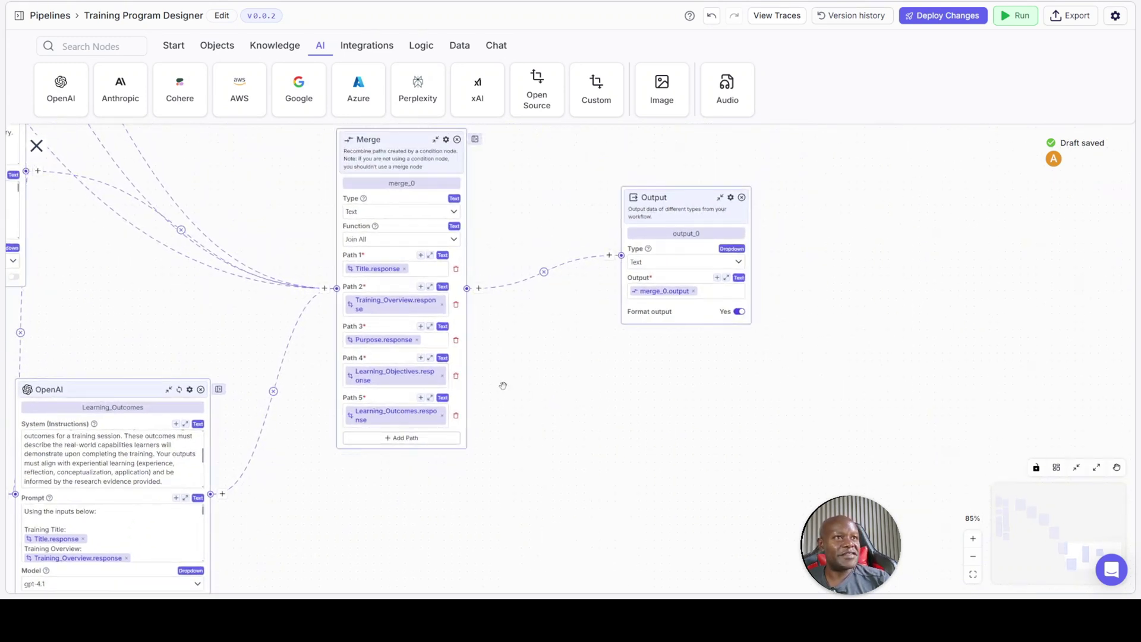